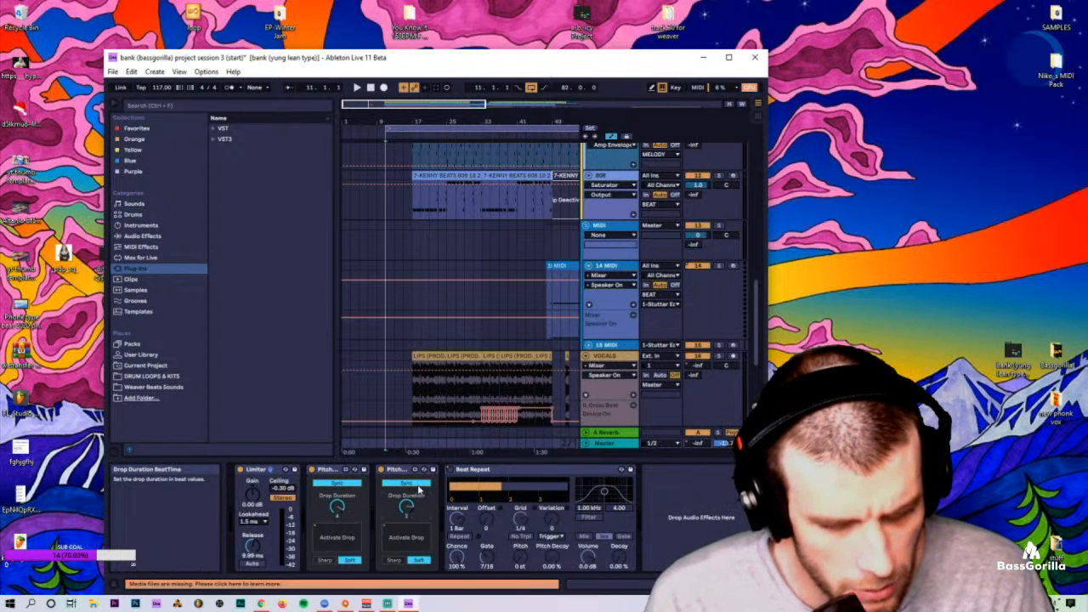
Step: Play the arrangement from bar 11 with the 808 track selected
click(394, 470)
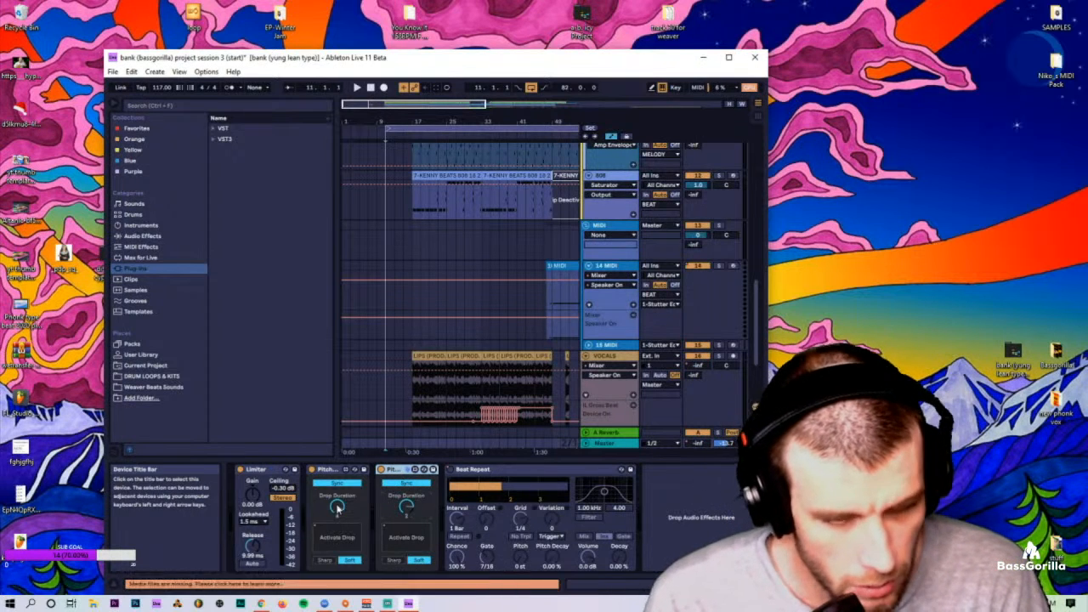
click(387, 214)
key(space)
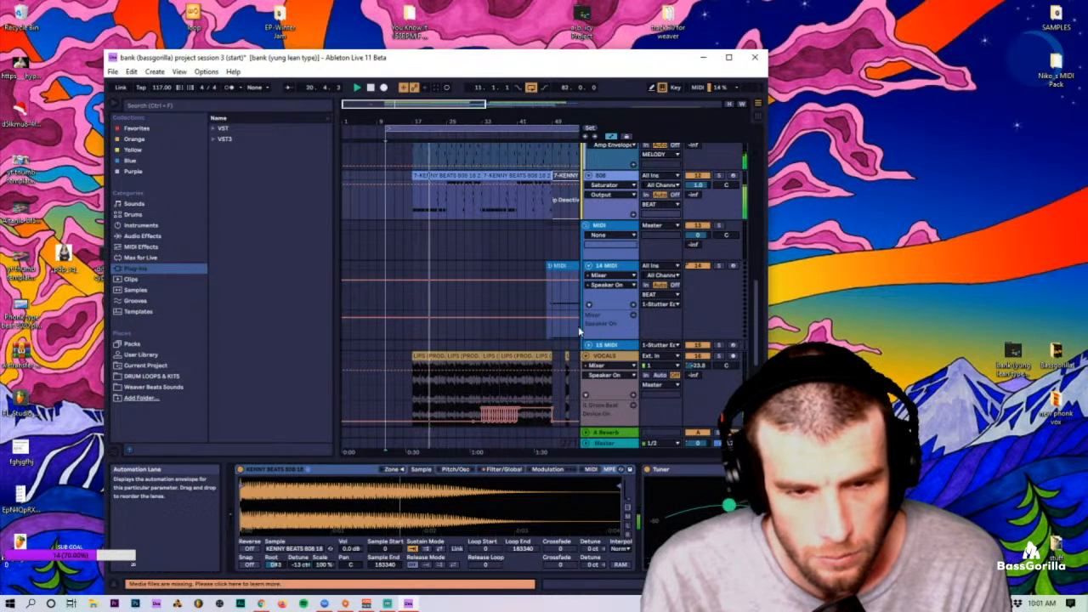
Step: Fold the blue MIDI group track in the Arrangement view
scroll(587, 312, down, 5)
ctrl+scroll(450, 231, down, 3)
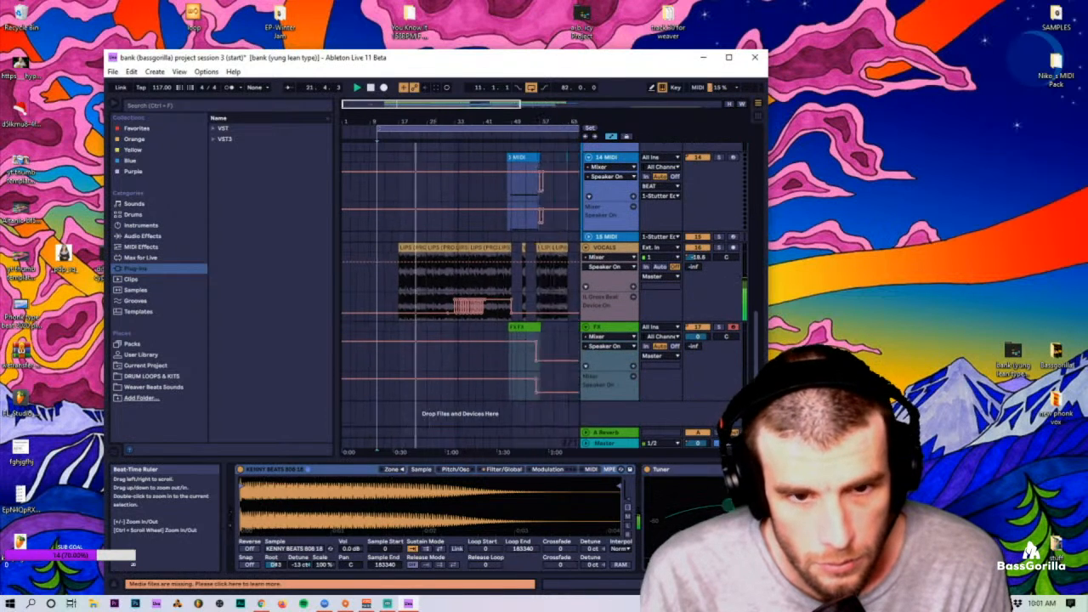
scroll(539, 292, up, 3)
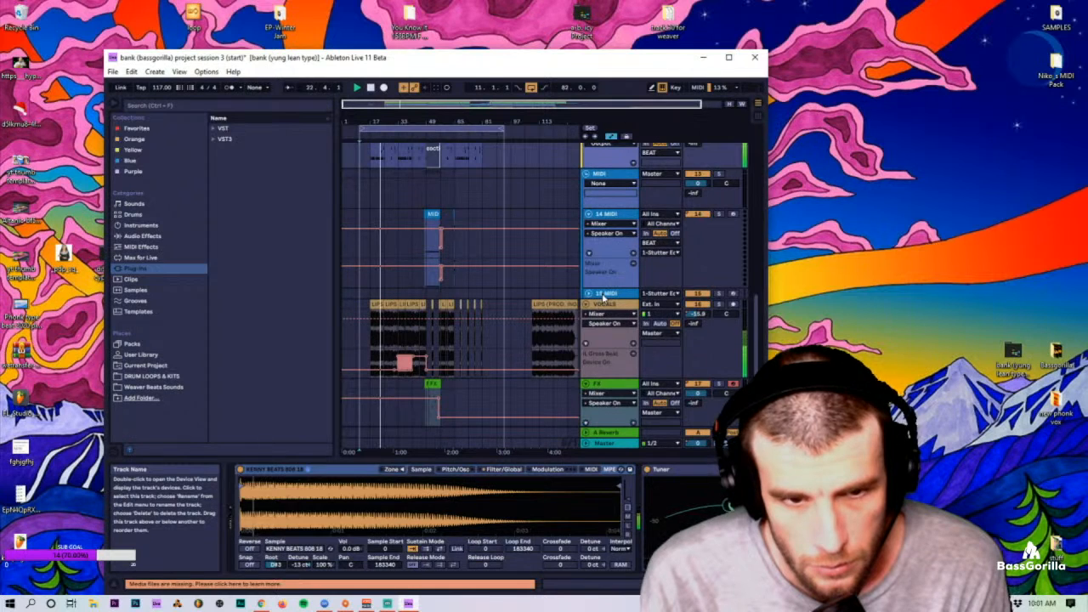
scroll(599, 293, up, 2)
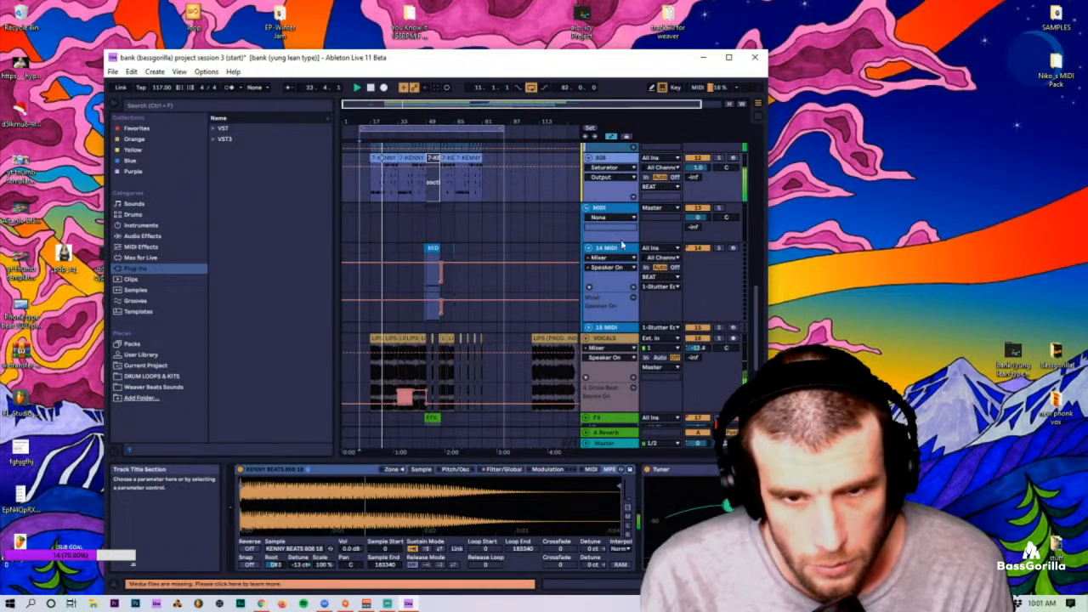
click(586, 208)
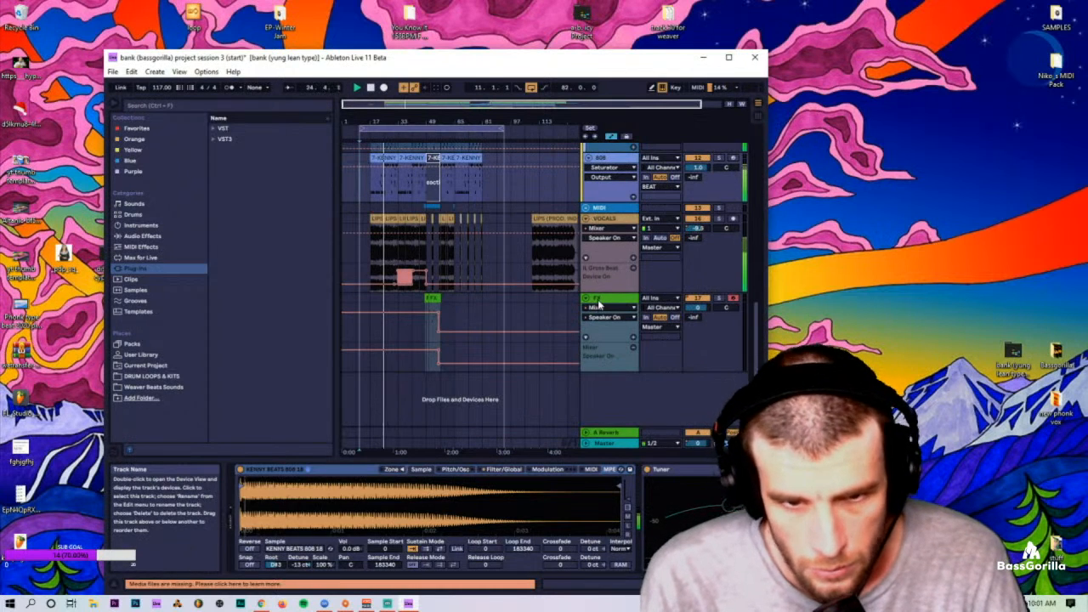
scroll(599, 304, up, 2)
Step: Switch to the Session view and fold the drums, MELODY and BEAT groups
key(Tab)
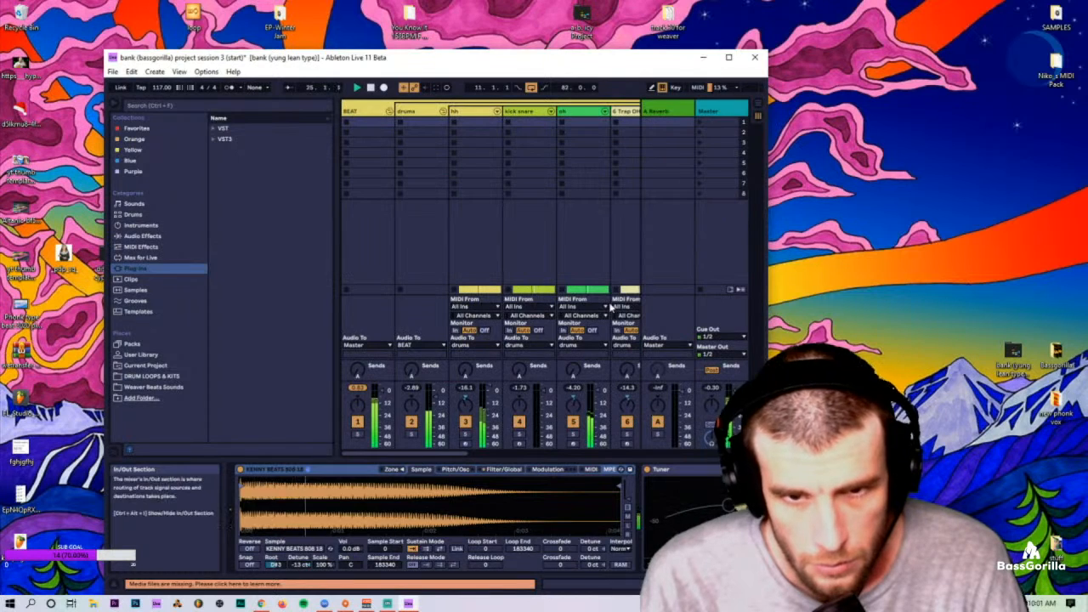
click(443, 113)
click(498, 112)
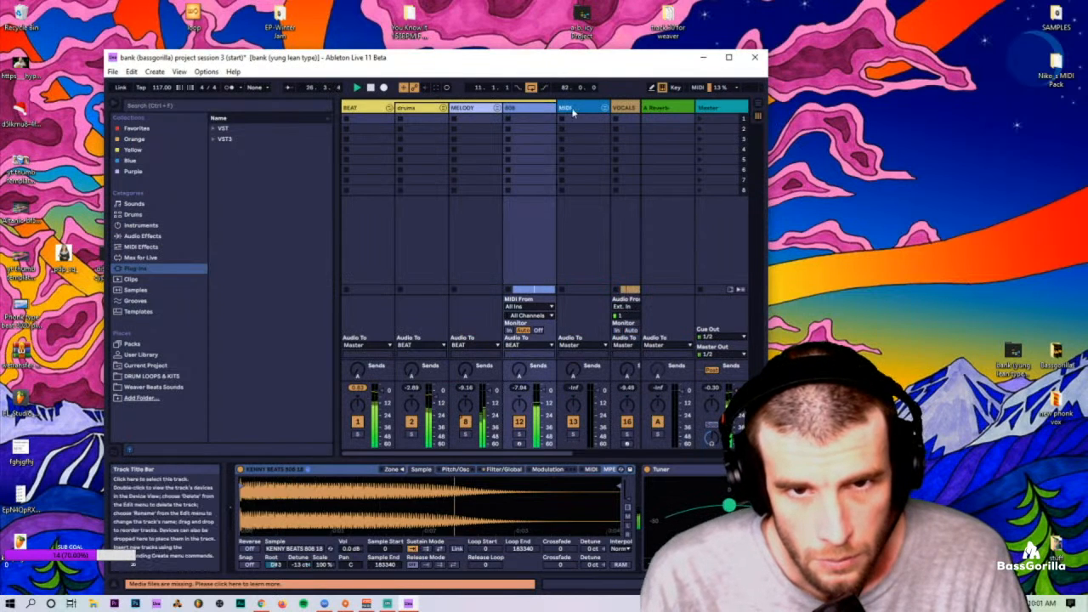
click(389, 107)
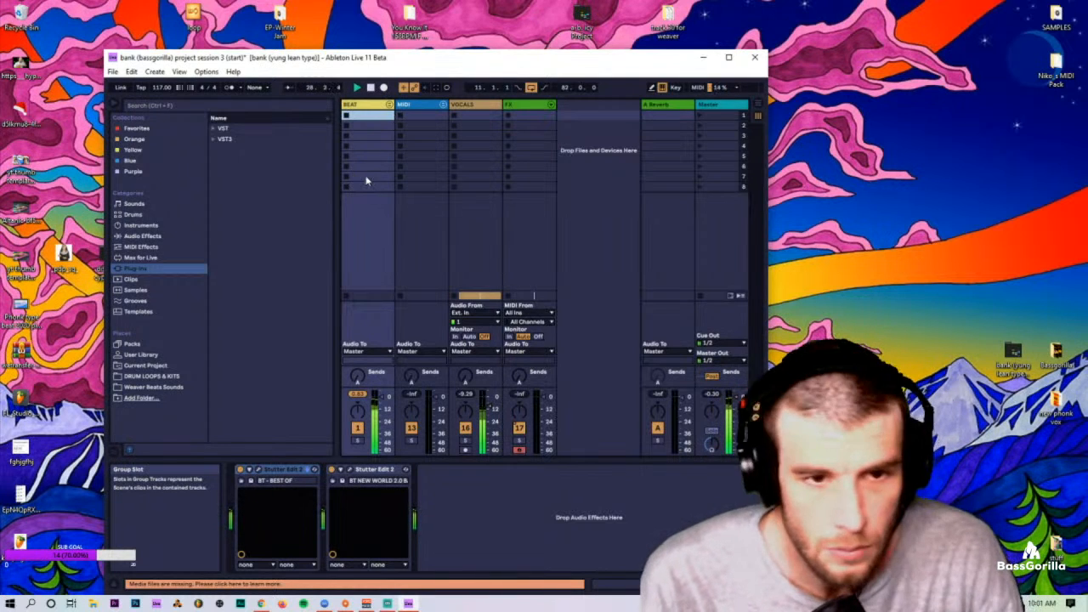
Step: Return to the Arrangement view and select the VOCALS clip spanning bars 33 to 37
key(Tab)
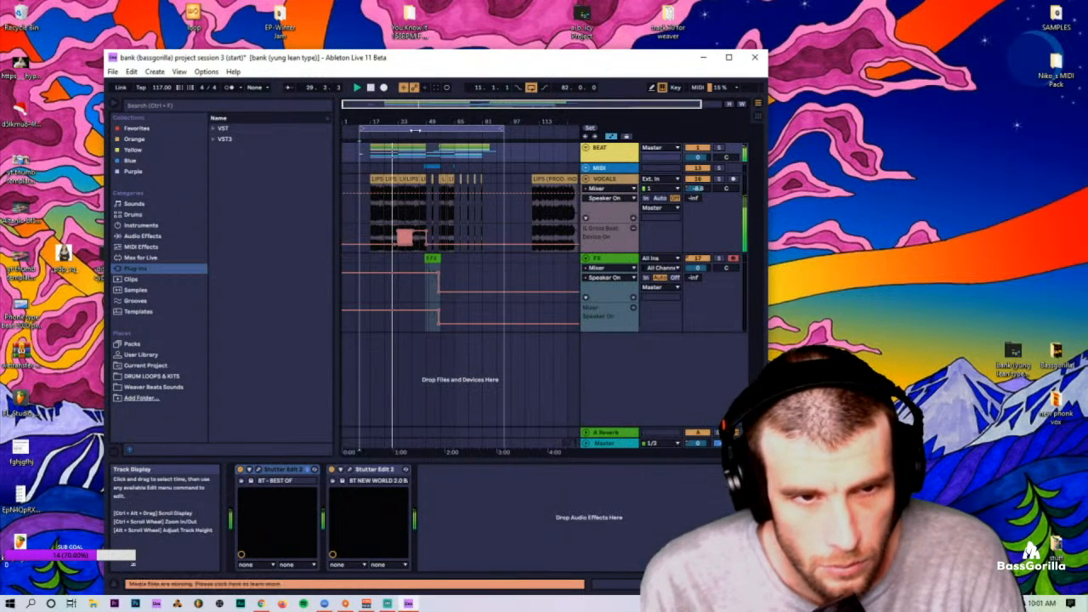
drag(391, 121, 390, 161)
click(444, 180)
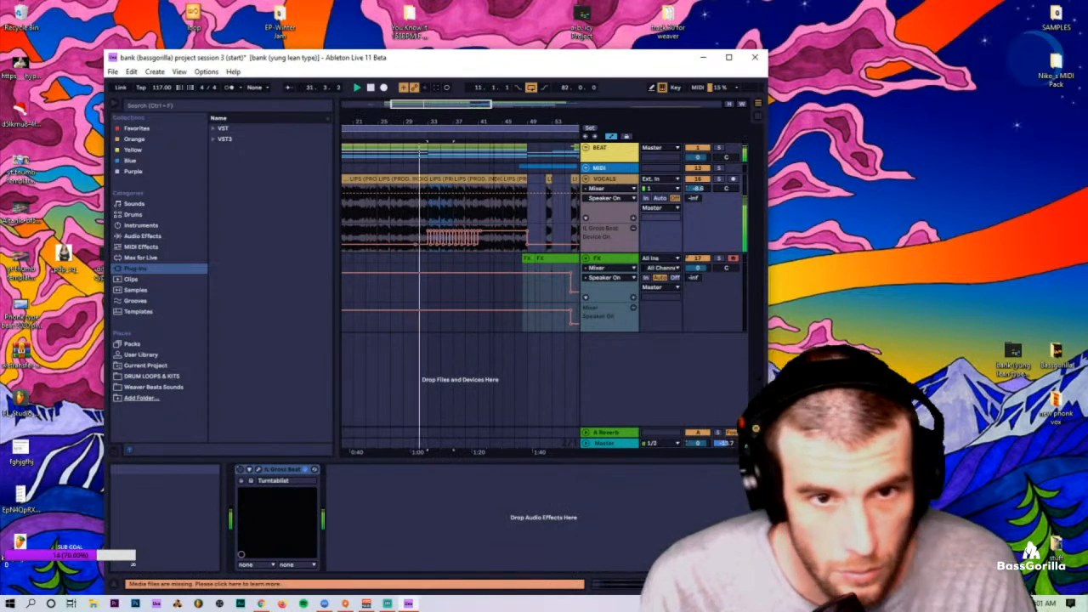
drag(441, 123, 441, 114)
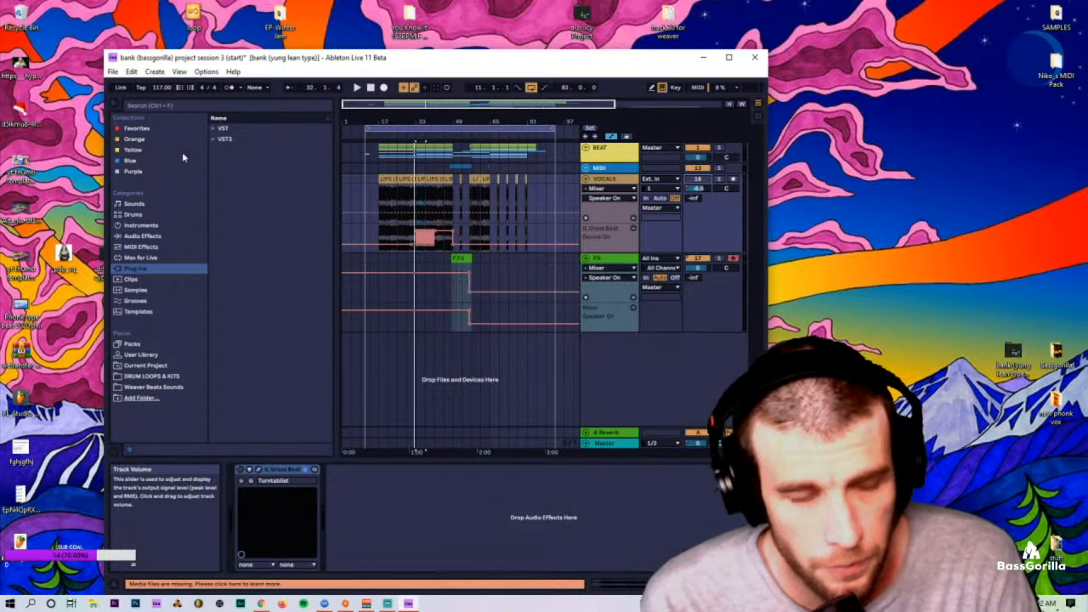
Step: Find Sonarworks Reference 4 among the plug-ins, add it to the Master track and set its calibration profile to Sony MDR-7506 Wired Average
click(176, 106)
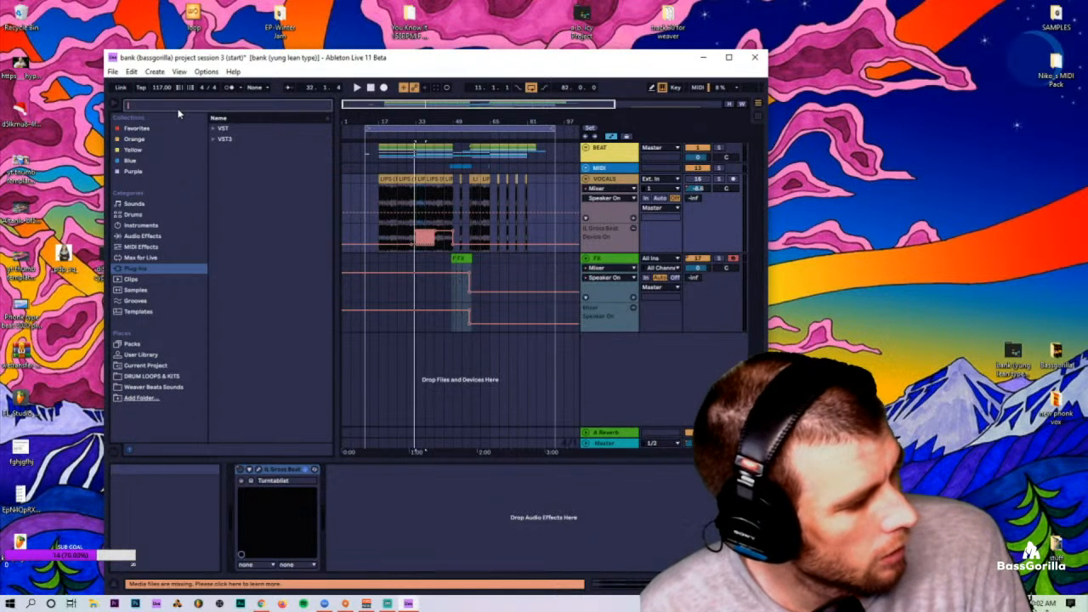
text(oriere)
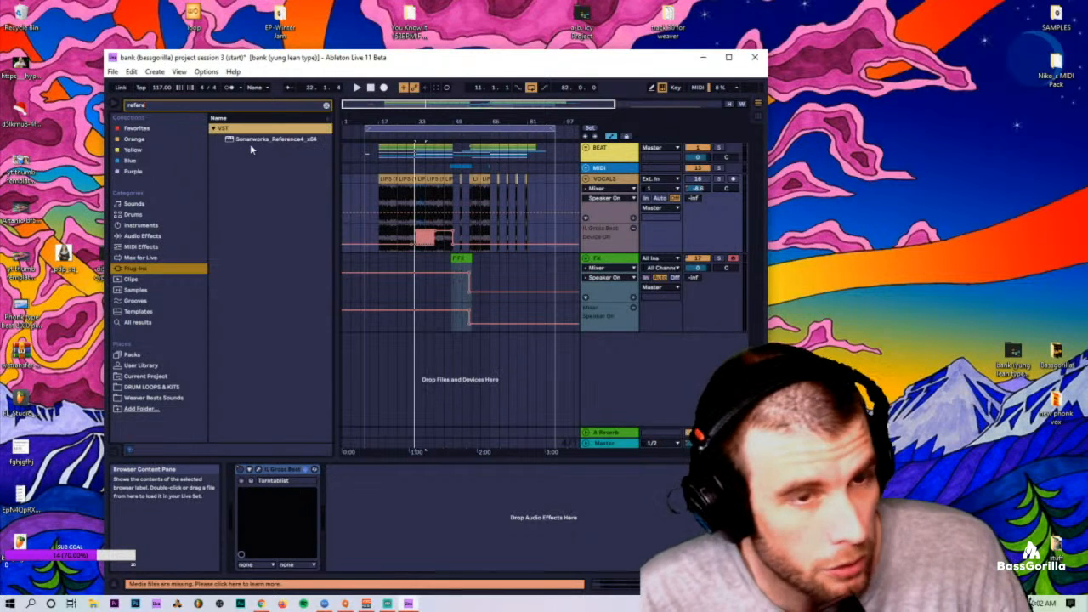
click(620, 444)
drag(251, 140, 703, 522)
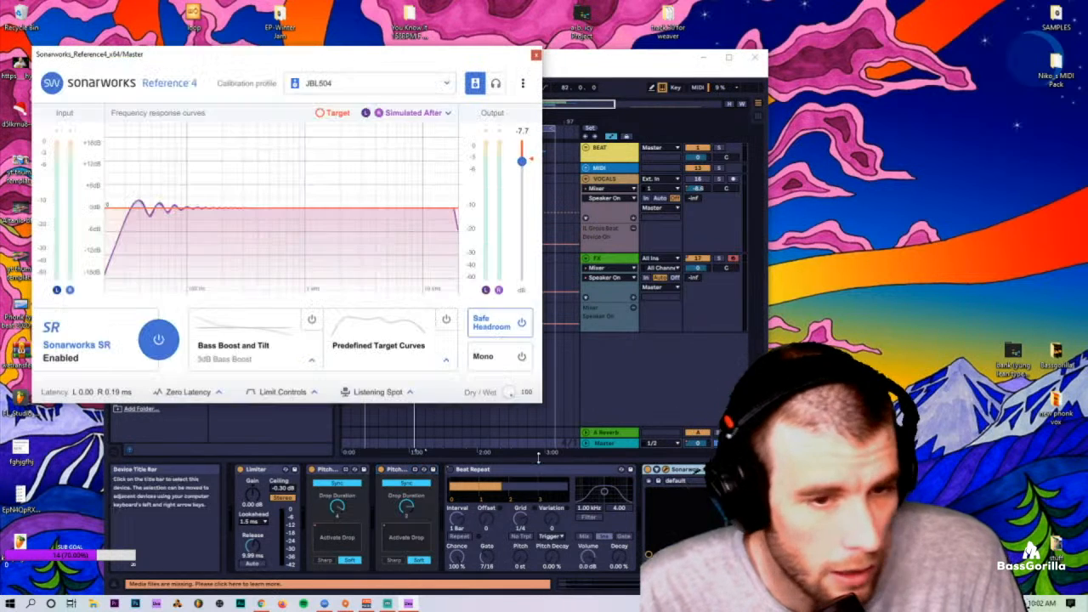
click(382, 84)
click(375, 184)
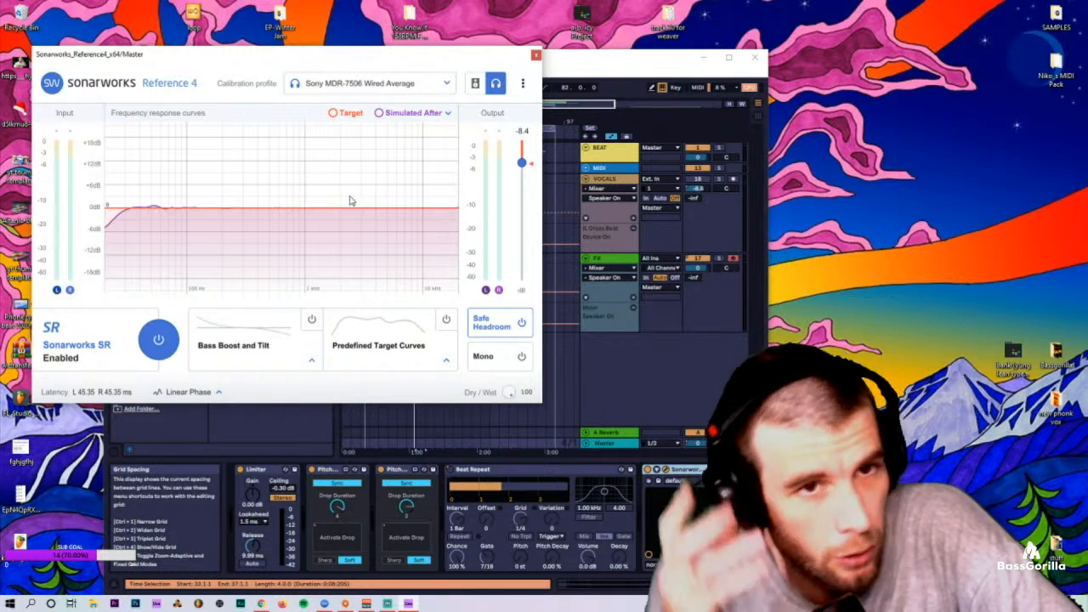
Step: Compare the Sonarworks headphone correction bypassed and enabled, leaving it enabled with the plug-in window closed
click(158, 340)
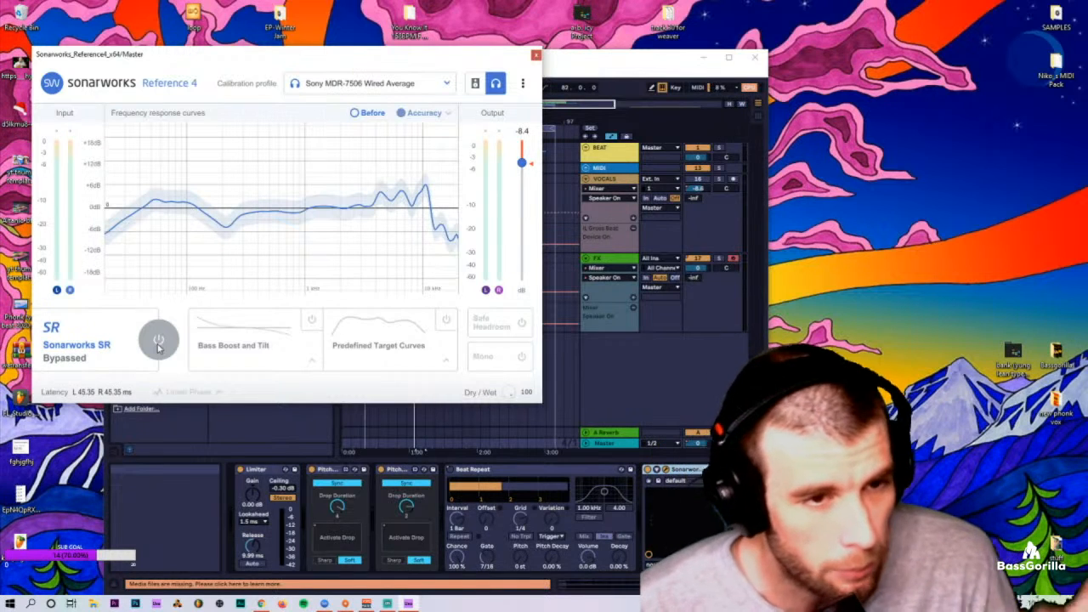
click(158, 340)
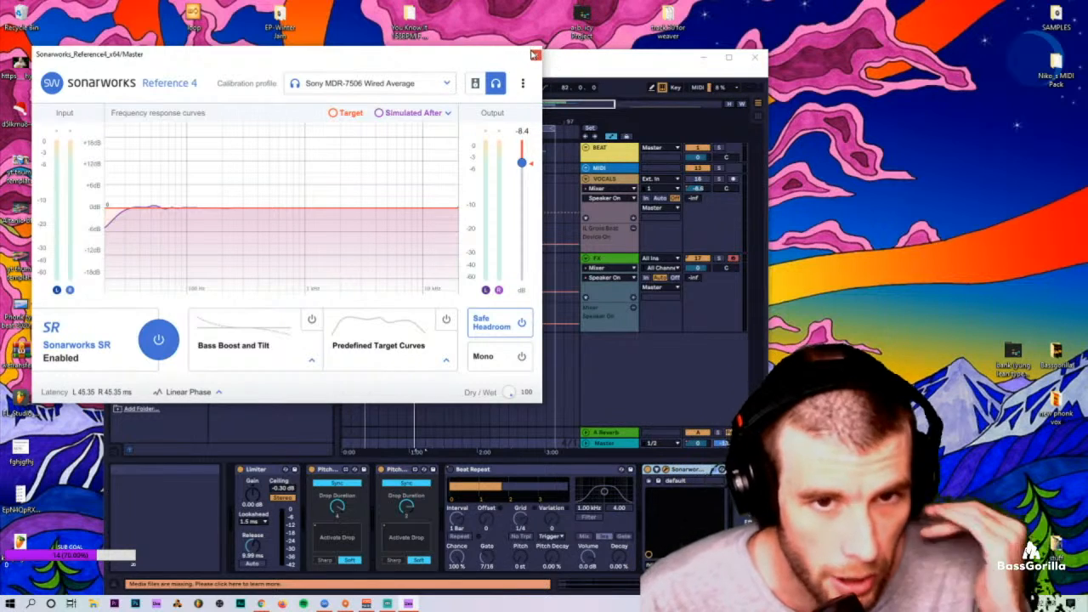
click(536, 55)
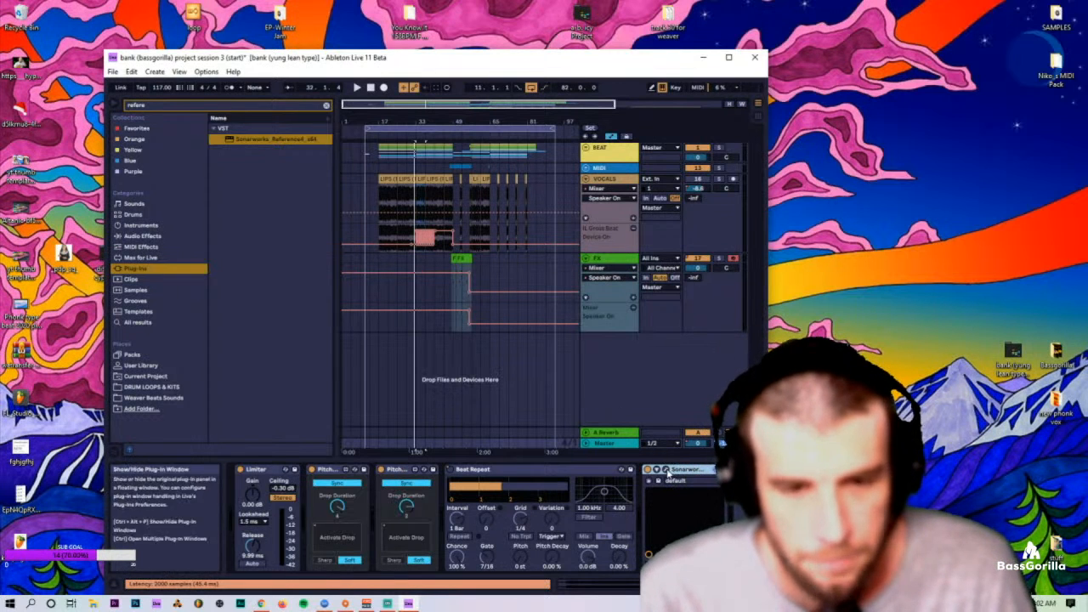
click(667, 473)
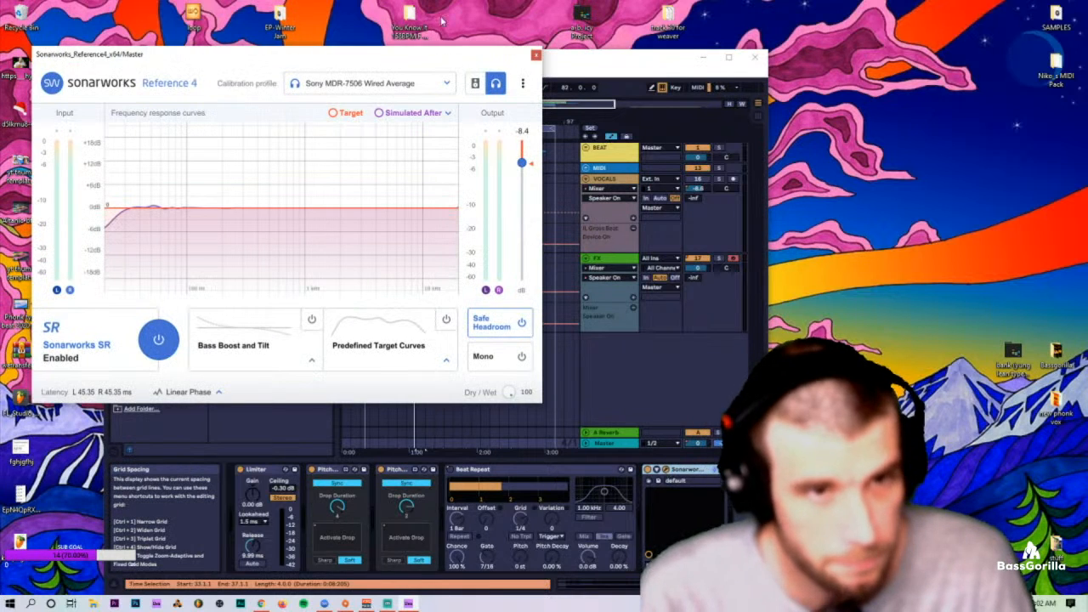
click(536, 55)
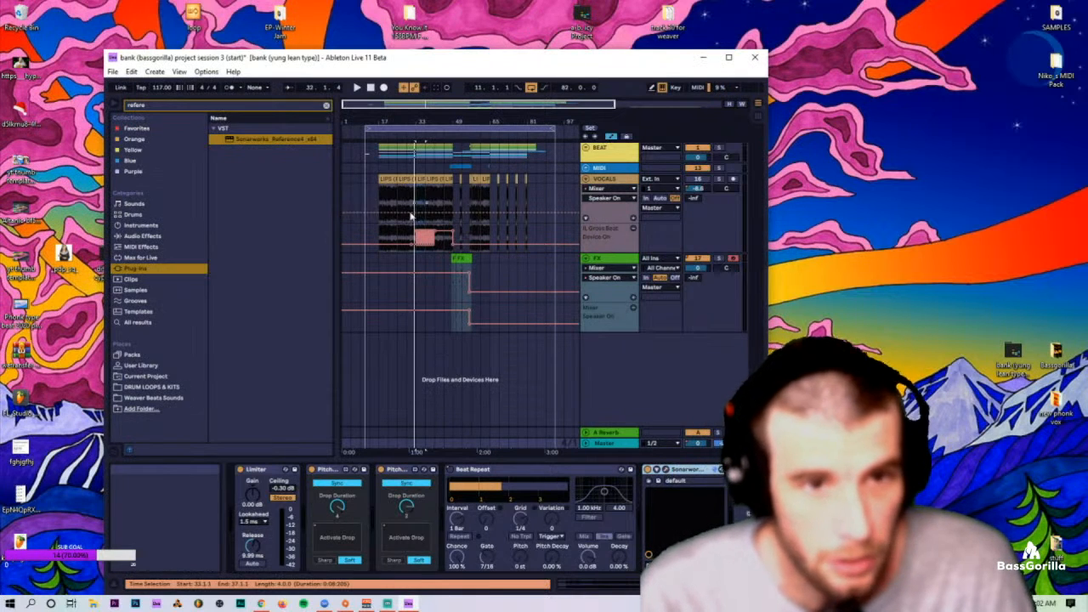
Step: Play the song from the first VOCALS clip at bar 17 and show the Session view mixer
click(383, 179)
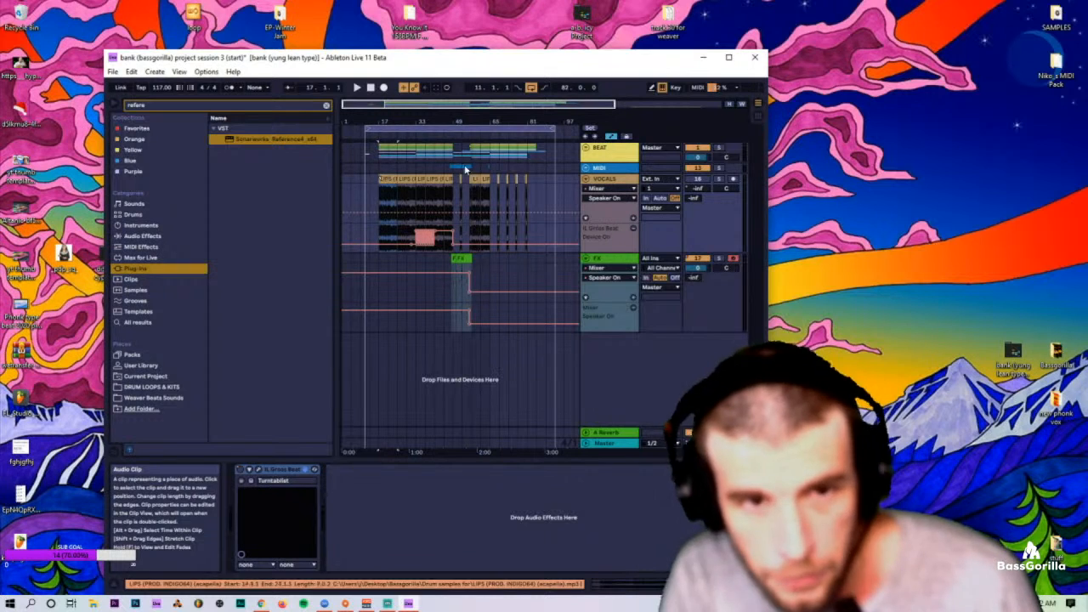
key(Tab)
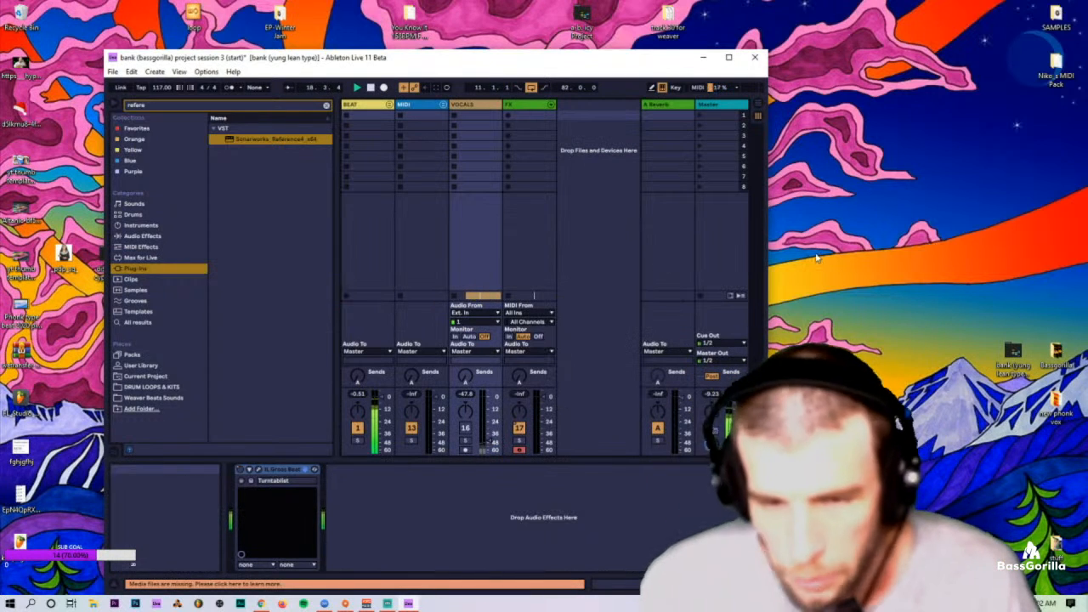
Step: Add the Utility audio effect after Sonarworks on the Master track, set its gain to 6.06 dB and play the song
click(712, 120)
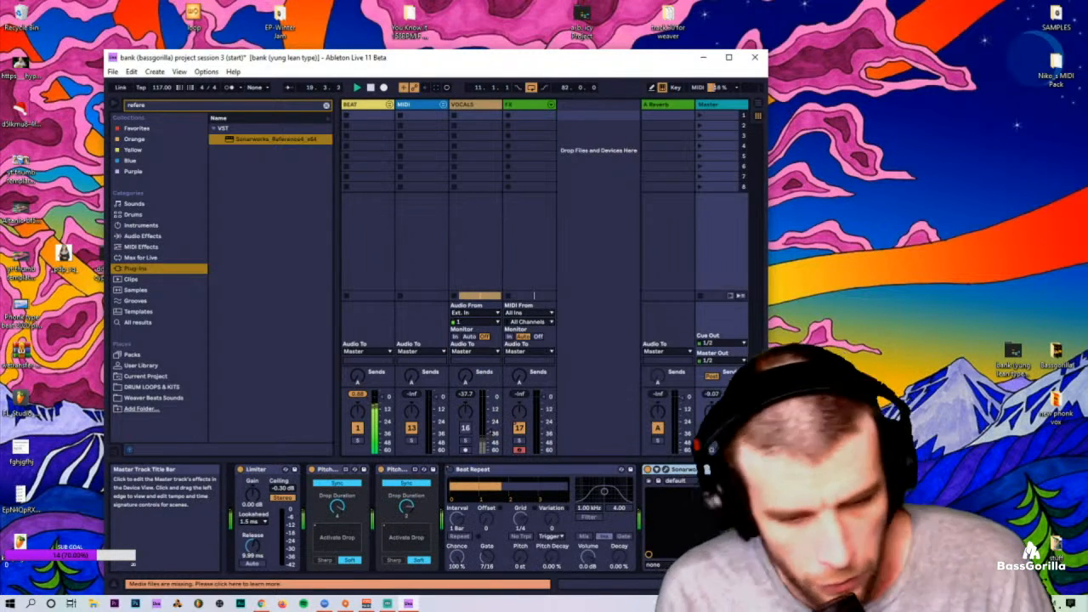
click(157, 105)
text(util)
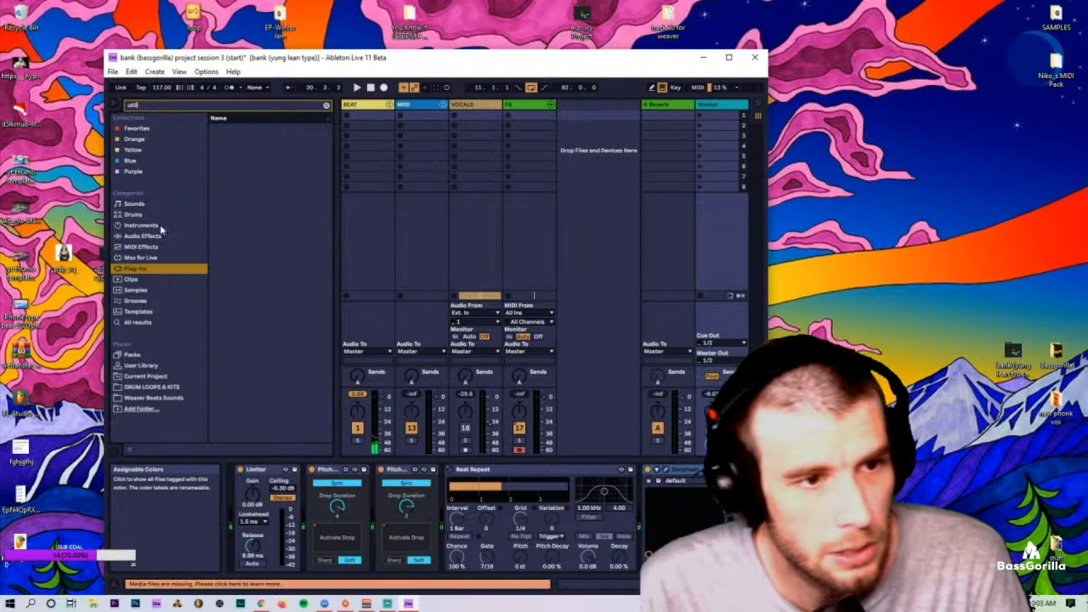
click(142, 236)
click(235, 128)
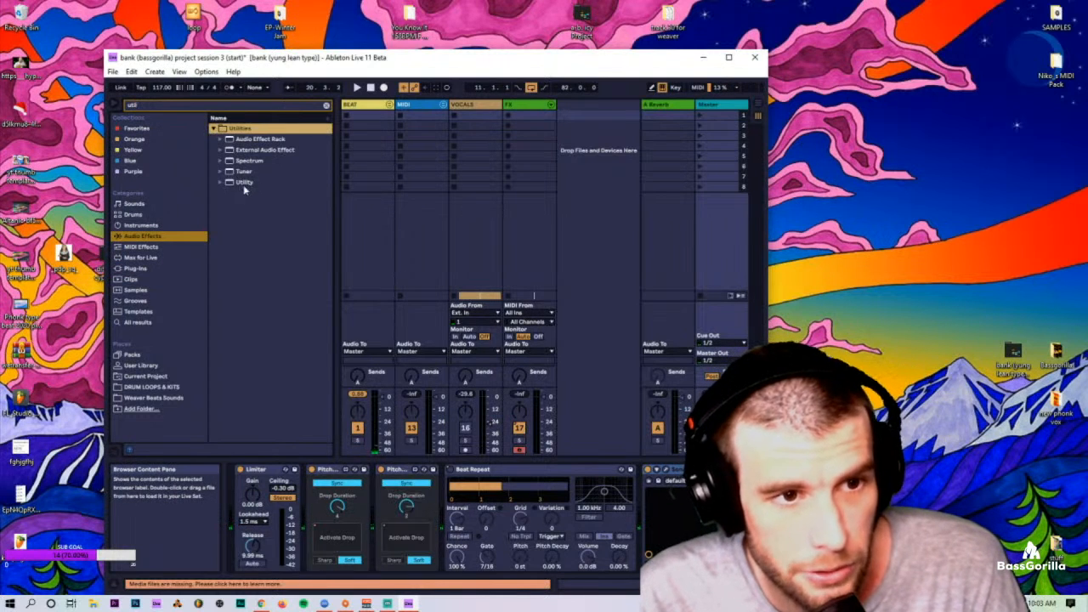
double_click(244, 183)
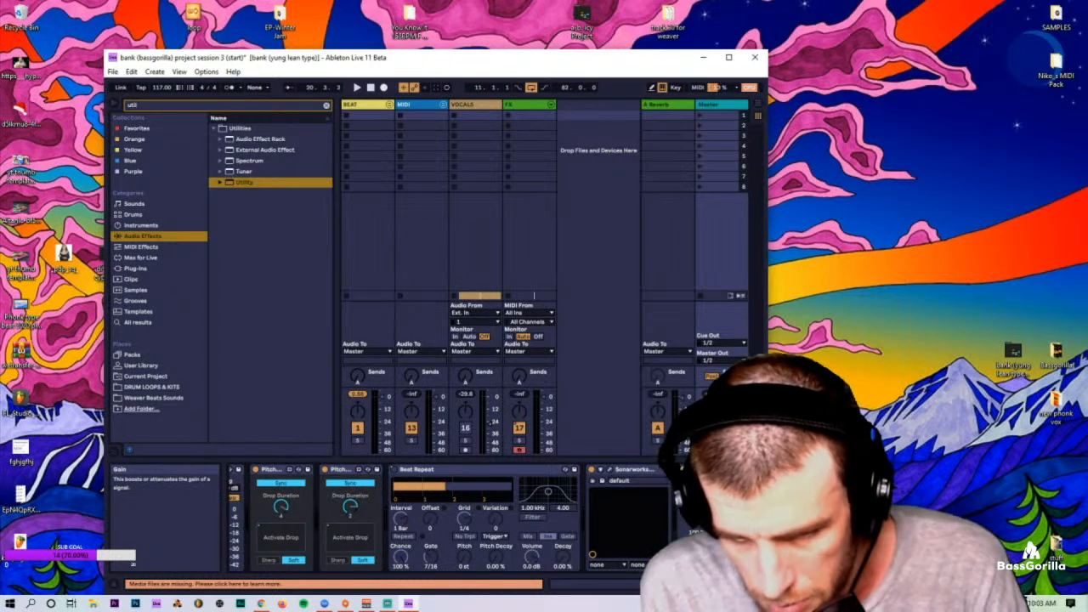
key(space)
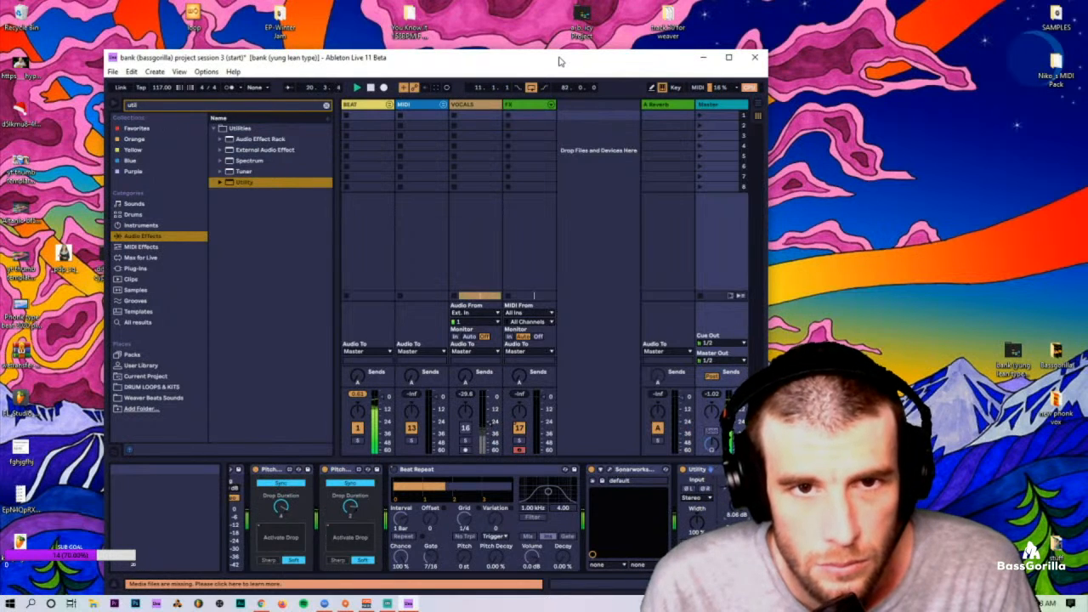
Step: Unfold the BEAT group in the Session view and maximize the program window
key(Tab)
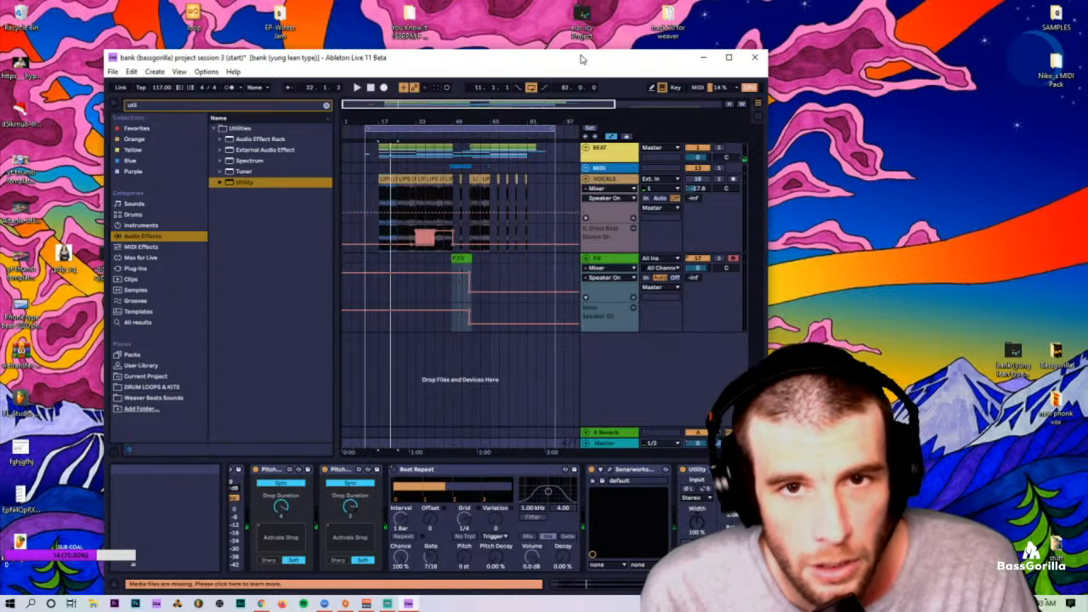
key(Tab)
click(389, 105)
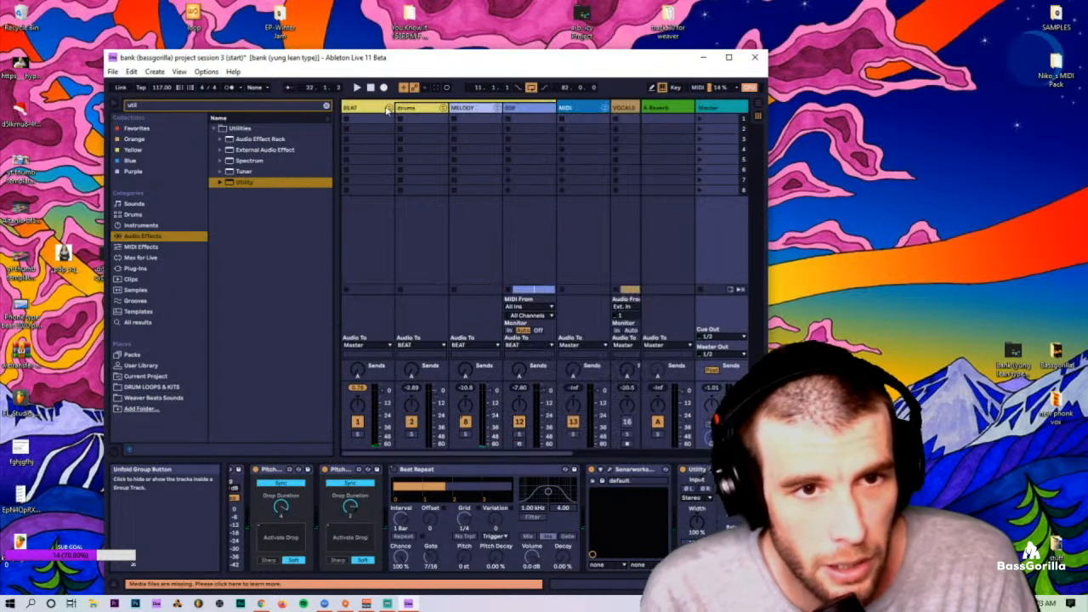
click(729, 57)
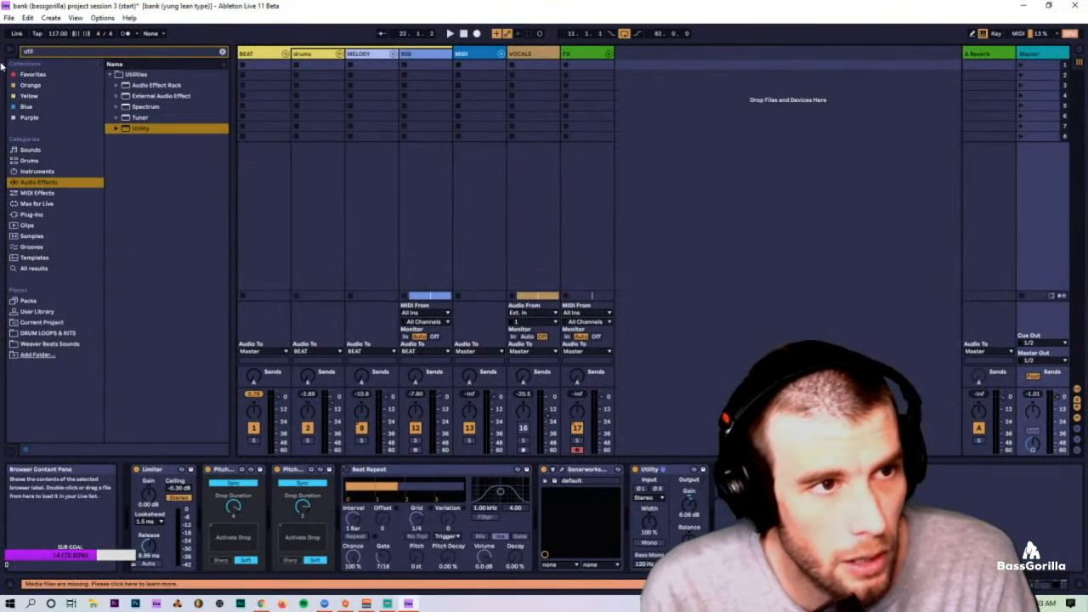
Step: Search the plug-ins for "fab" and add FabFilter Pro-Q 3 to the MELODY group track
text(b)
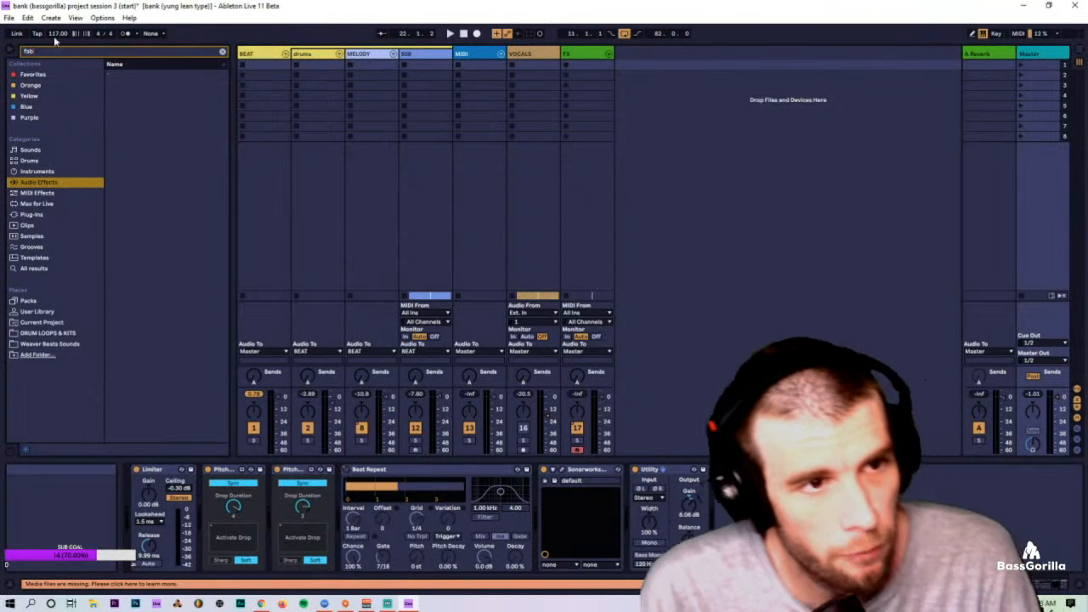
click(32, 215)
click(118, 86)
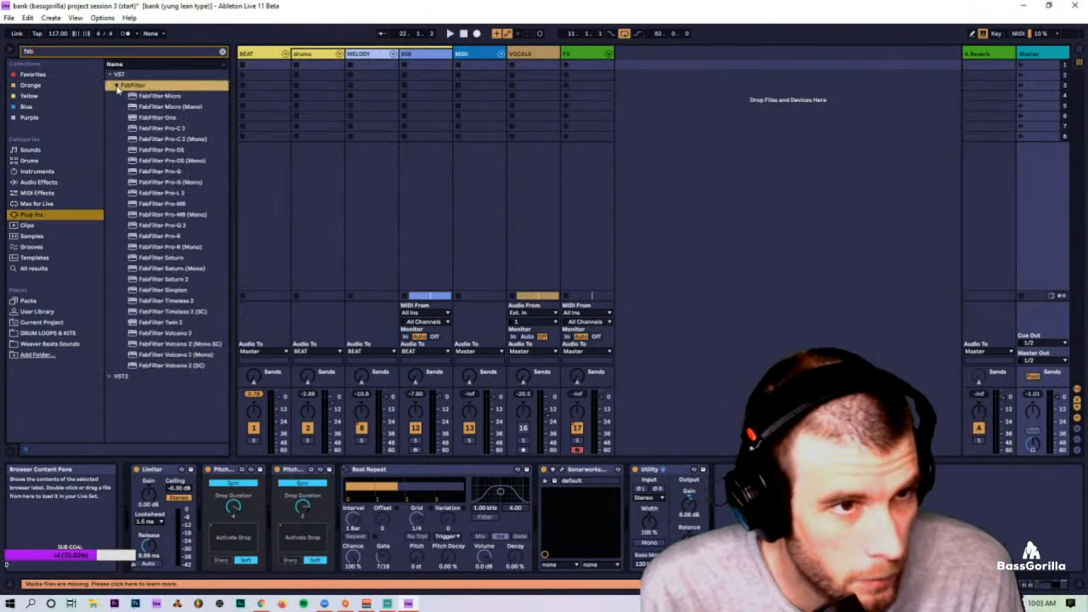
click(181, 226)
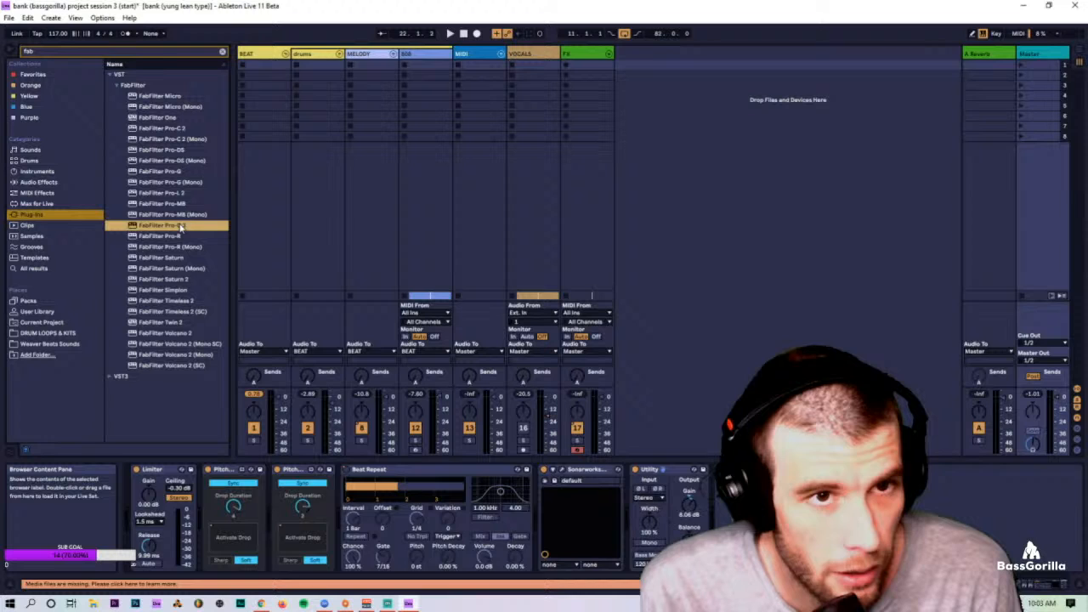
click(357, 76)
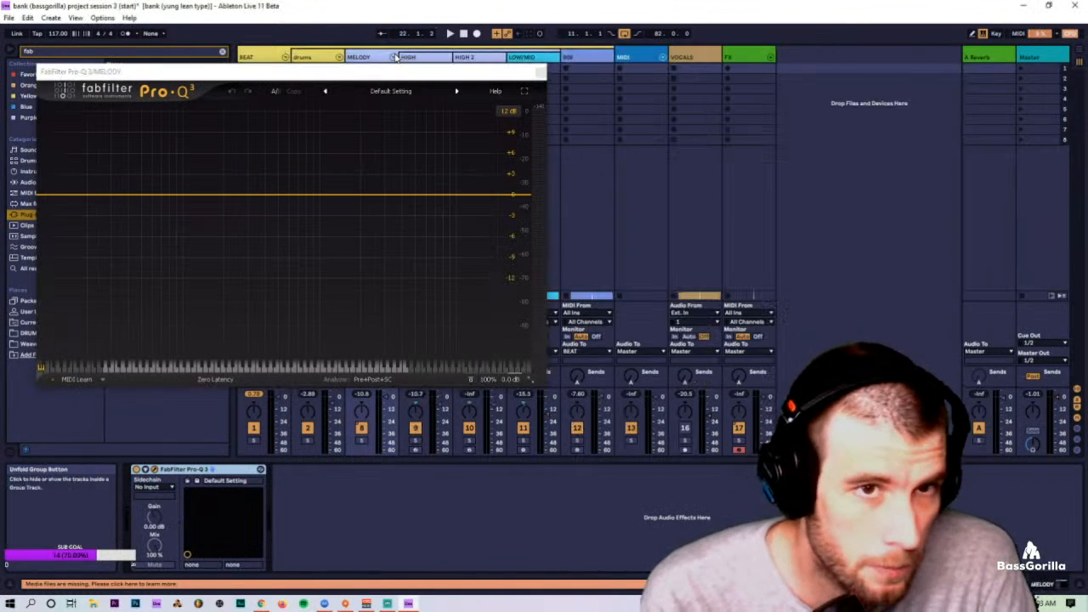
Step: Set the sidechain input of the MELODY group's Pro-Q 3 to kick snare and play the song to compare the spectra
drag(465, 76, 947, 104)
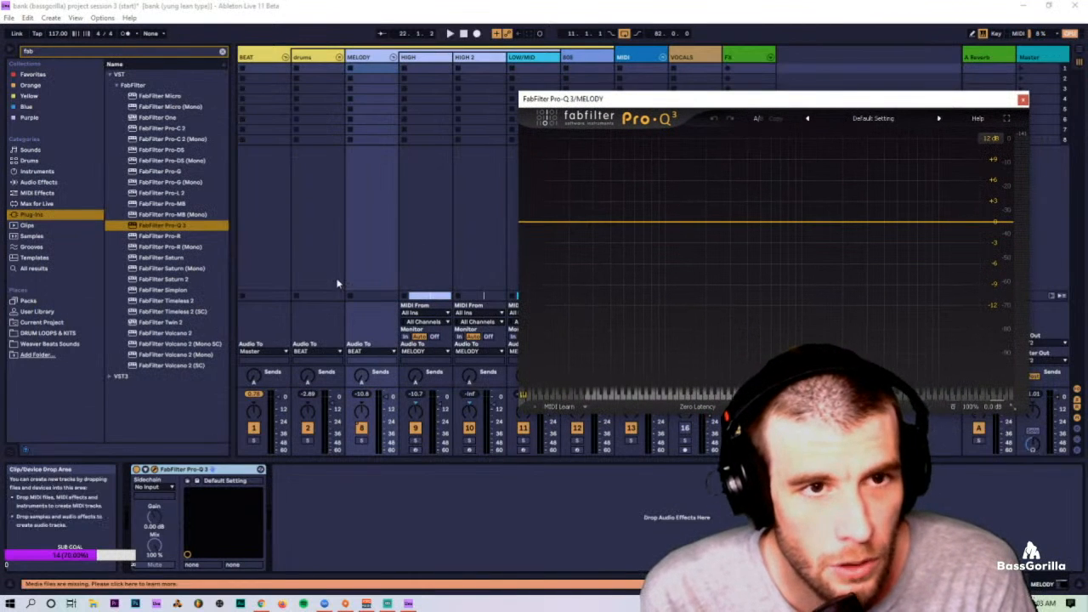
click(166, 488)
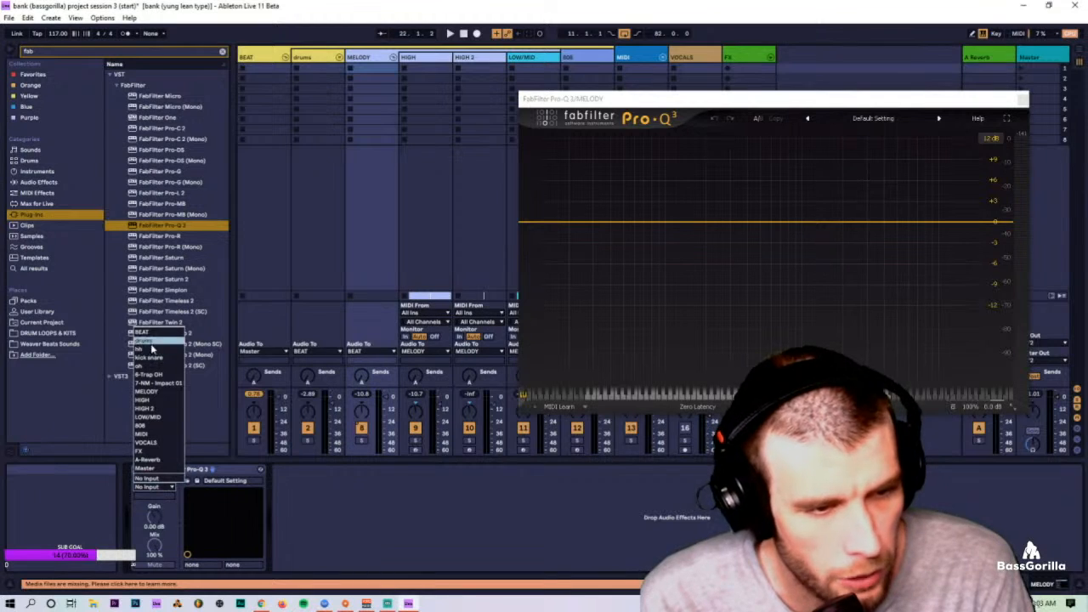
click(194, 416)
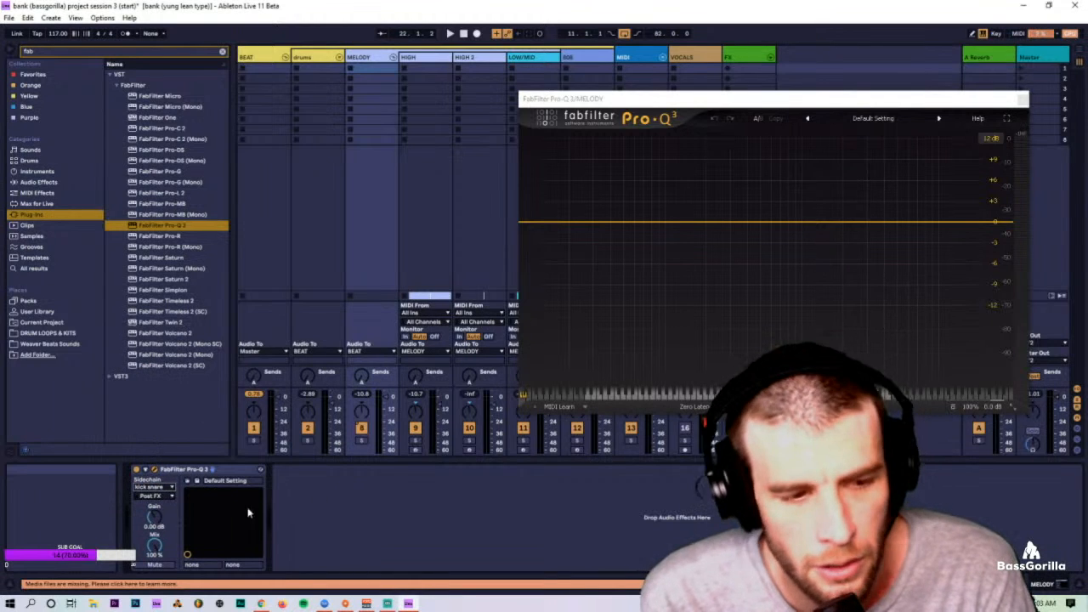
click(855, 408)
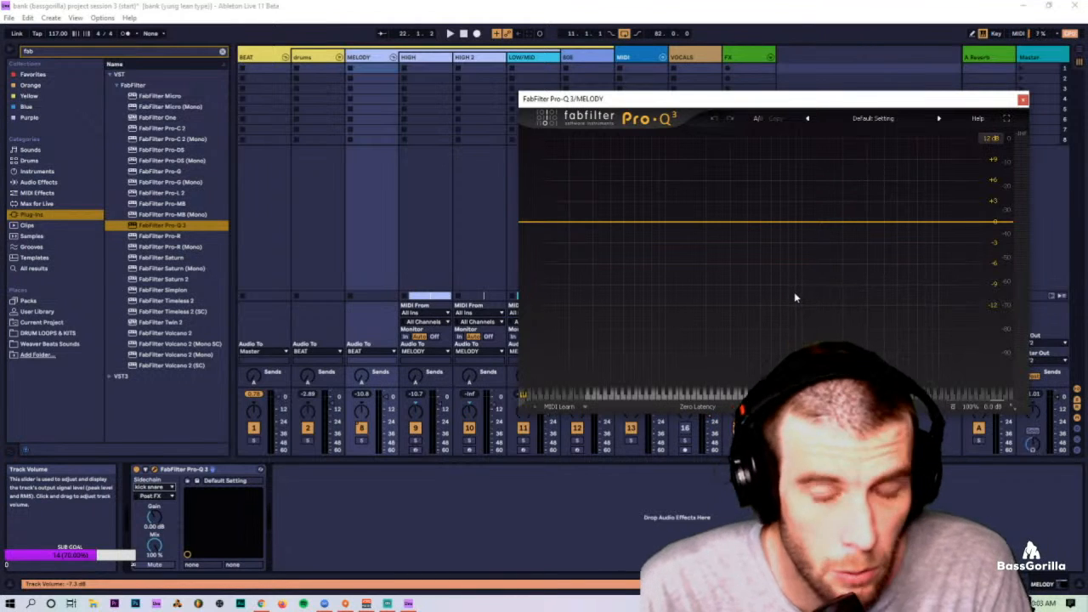
key(space)
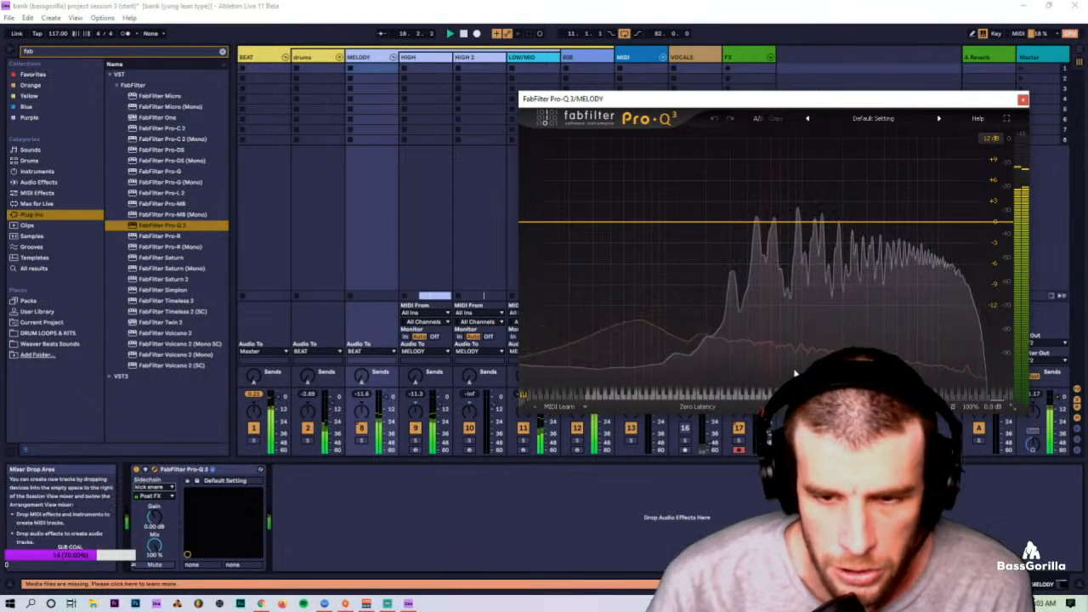
mouse_move(795, 374)
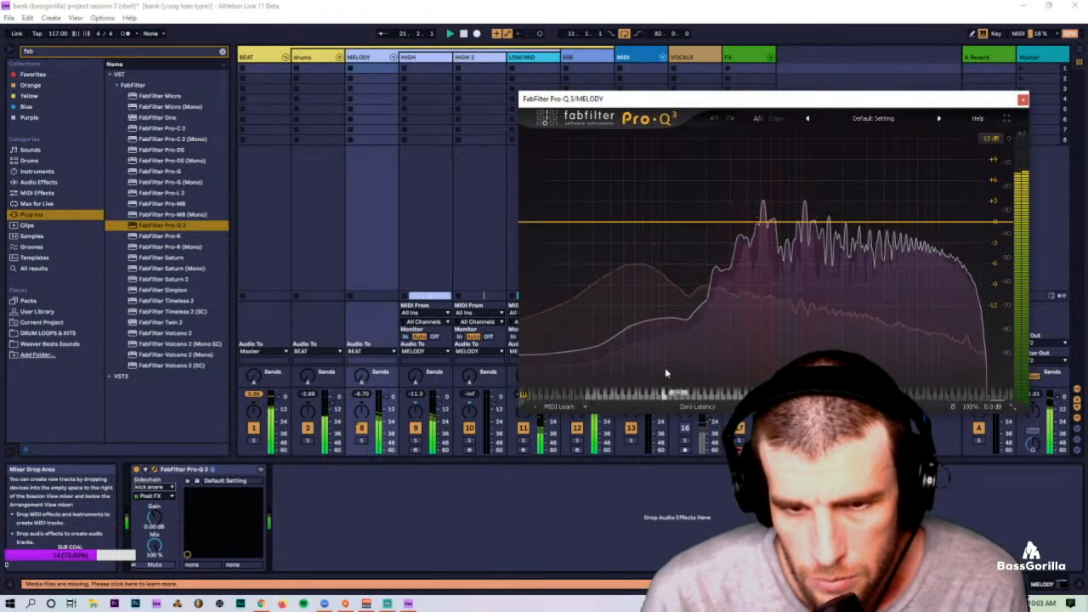
mouse_move(665, 387)
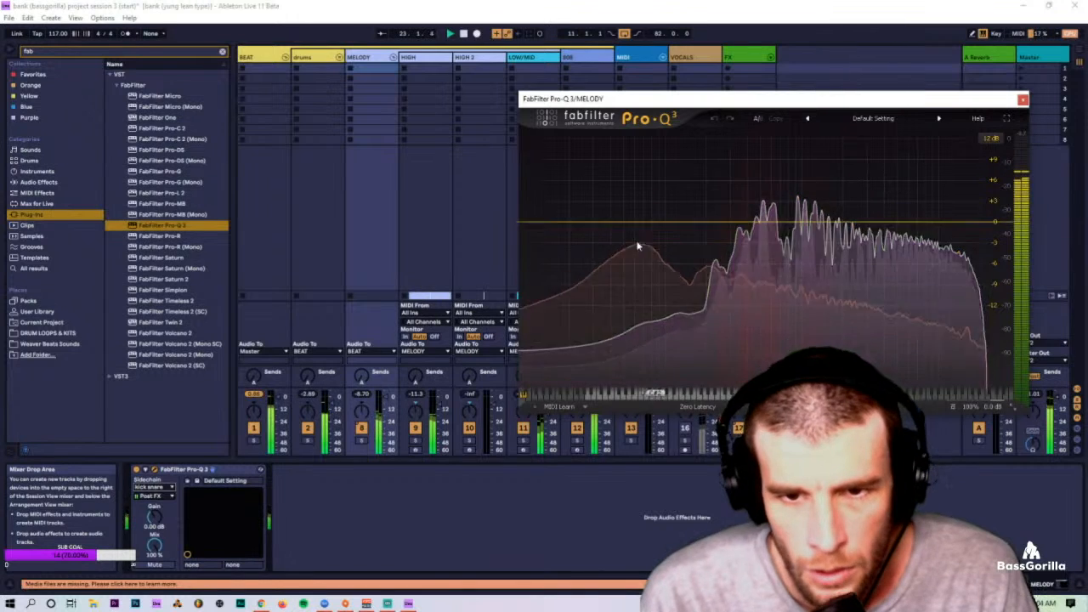
Step: Add bell cuts of about -2.3 dB at 64 Hz and -2.2 dB at 172 Hz, narrowed to Q of about 6.1 and 6.6
drag(637, 223, 698, 239)
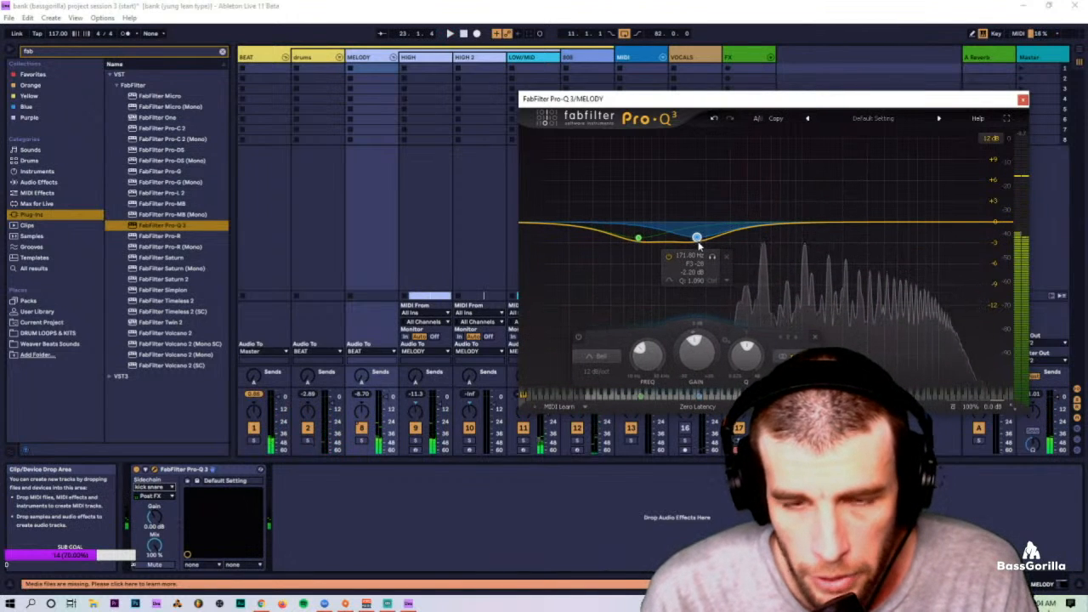
scroll(698, 239, up, 5)
scroll(639, 237, up, 5)
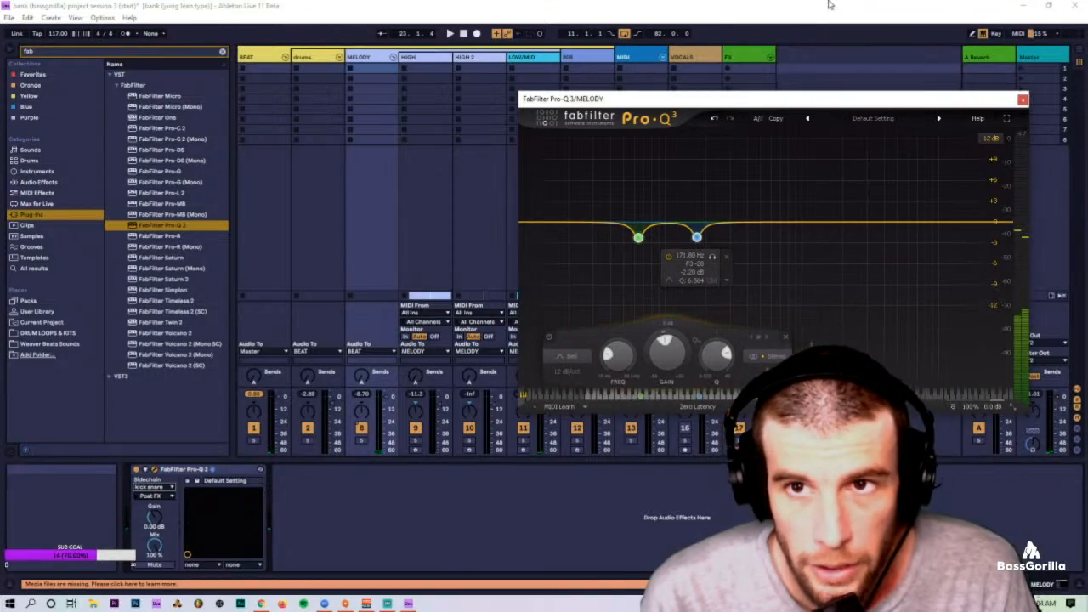
Step: Show the Arrangement view and open the first 808 MIDI clip at bar 17 to examine its notes
drag(831, 5, 578, 34)
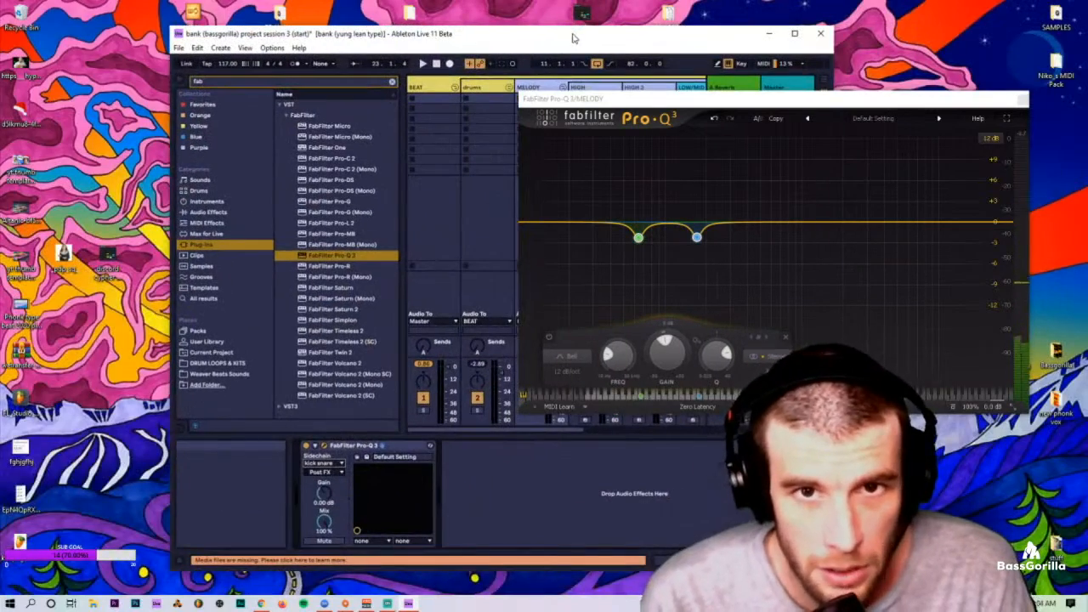
double_click(577, 36)
drag(685, 98, 705, 315)
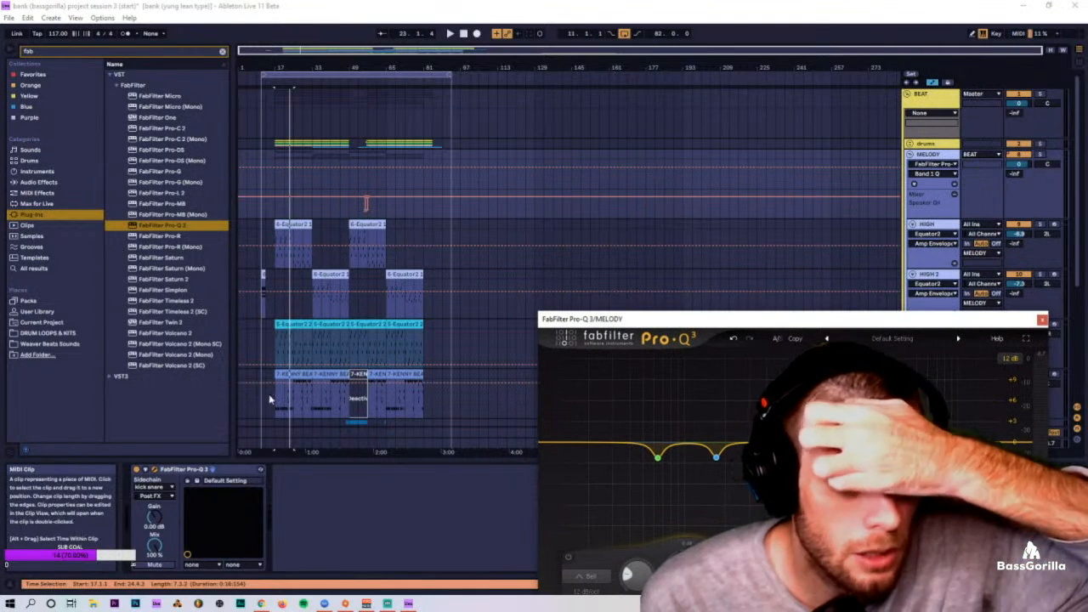
drag(595, 319, 530, 253)
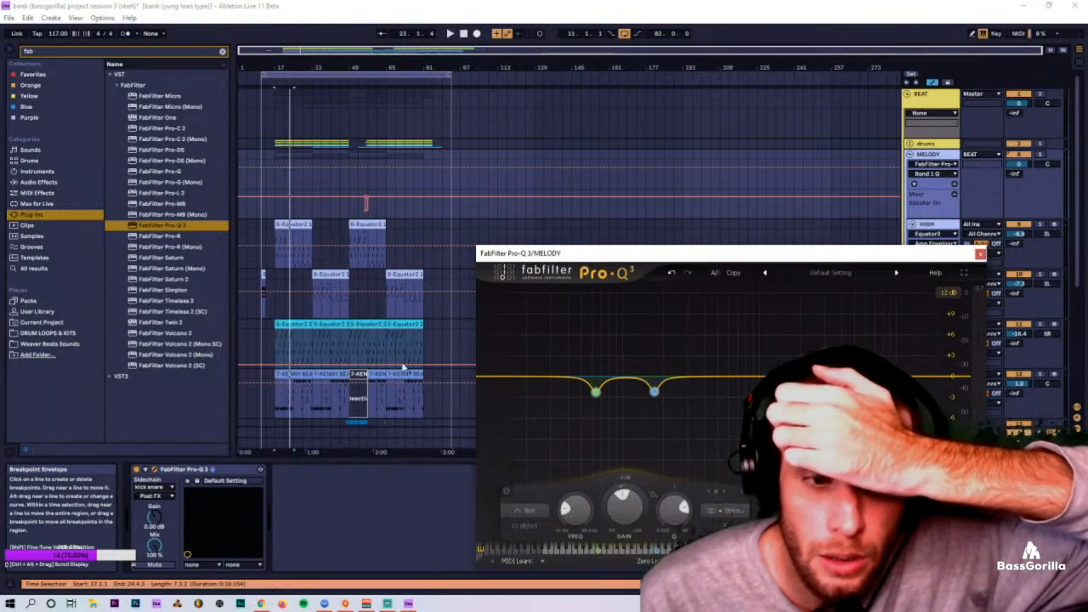
double_click(298, 375)
scroll(476, 515, down, 1)
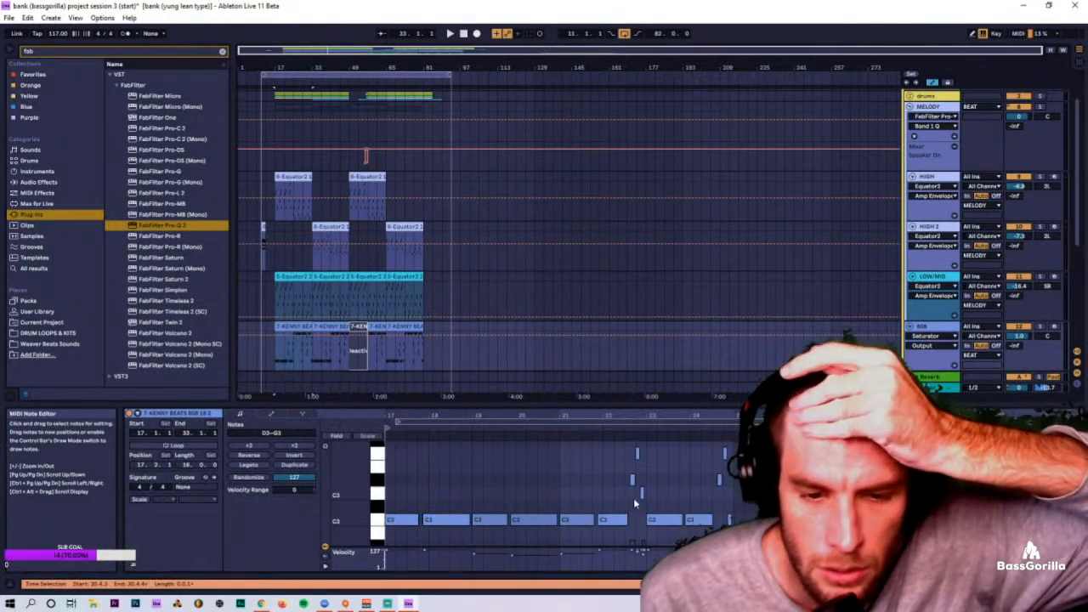
scroll(476, 521, up, 1)
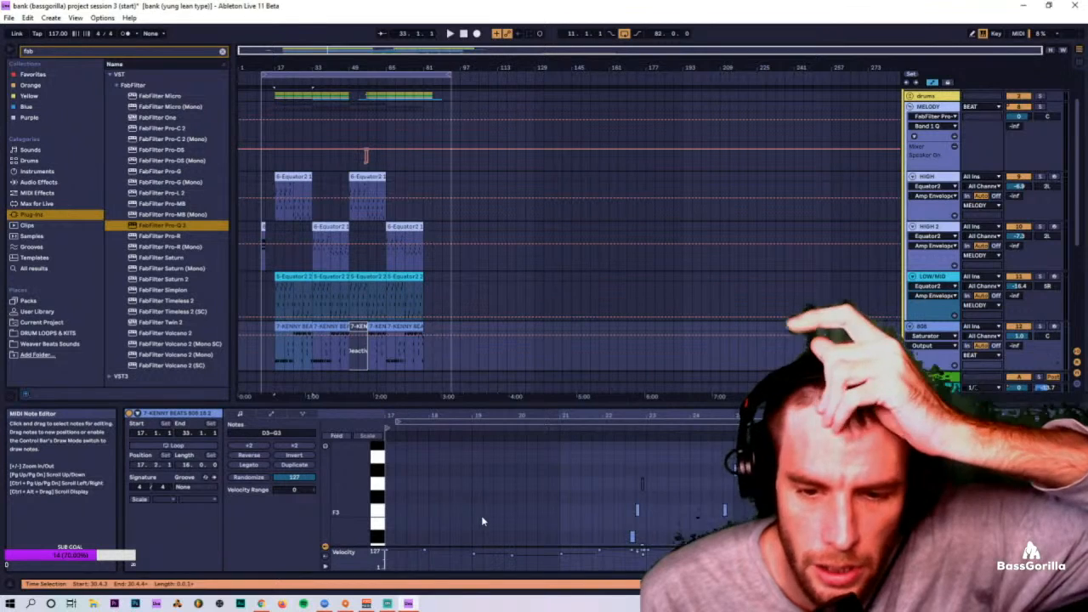
scroll(481, 515, down, 1)
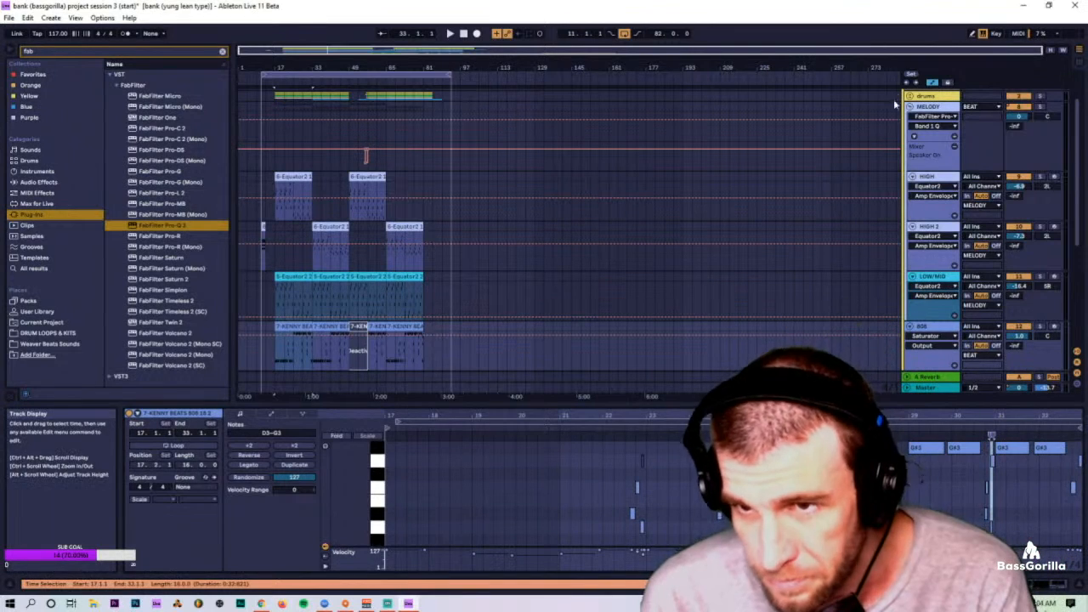
Step: Return to Pro-Q 3 on the MELODY group and set the second band's frequency to about 130 Hz
double_click(928, 107)
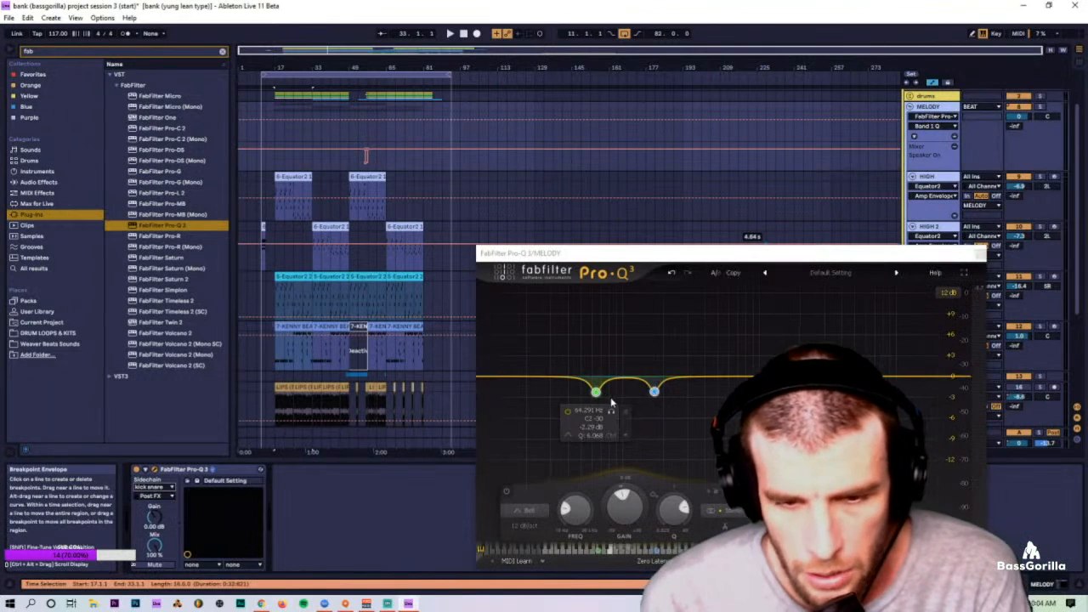
click(654, 390)
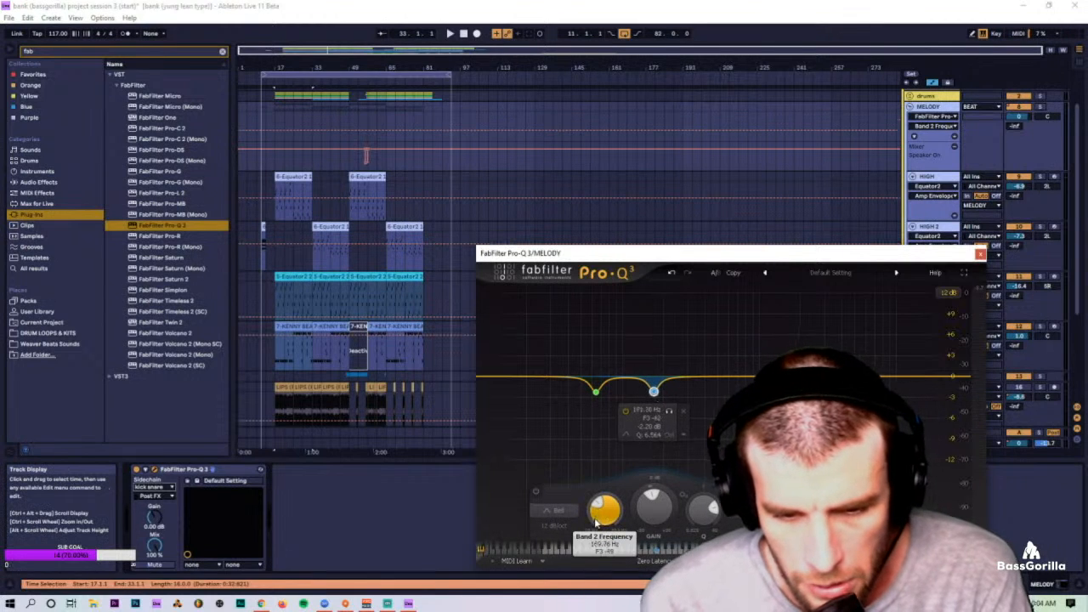
drag(595, 511, 603, 517)
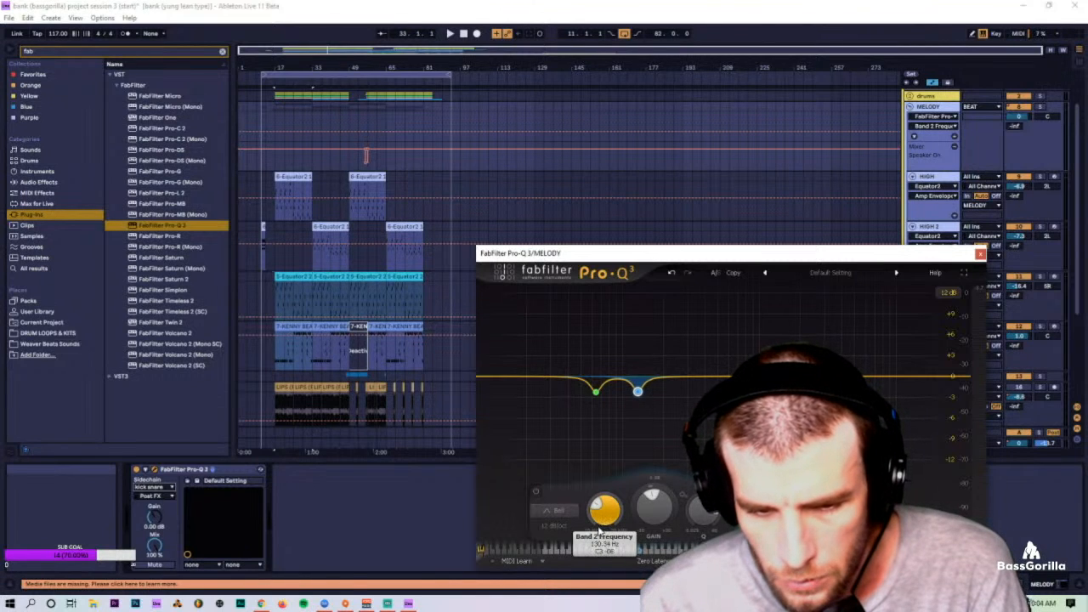
Step: Select both EQ bands and reduce their cuts to about -1.4 dB while the song plays
click(558, 389)
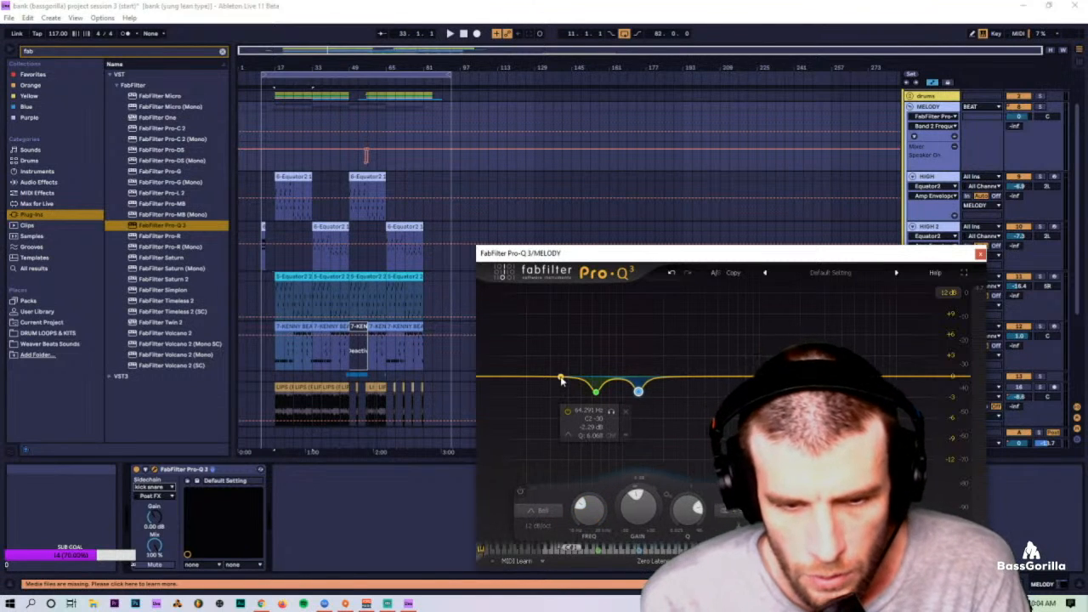
ctrl+click(594, 394)
key(space)
drag(621, 513, 623, 508)
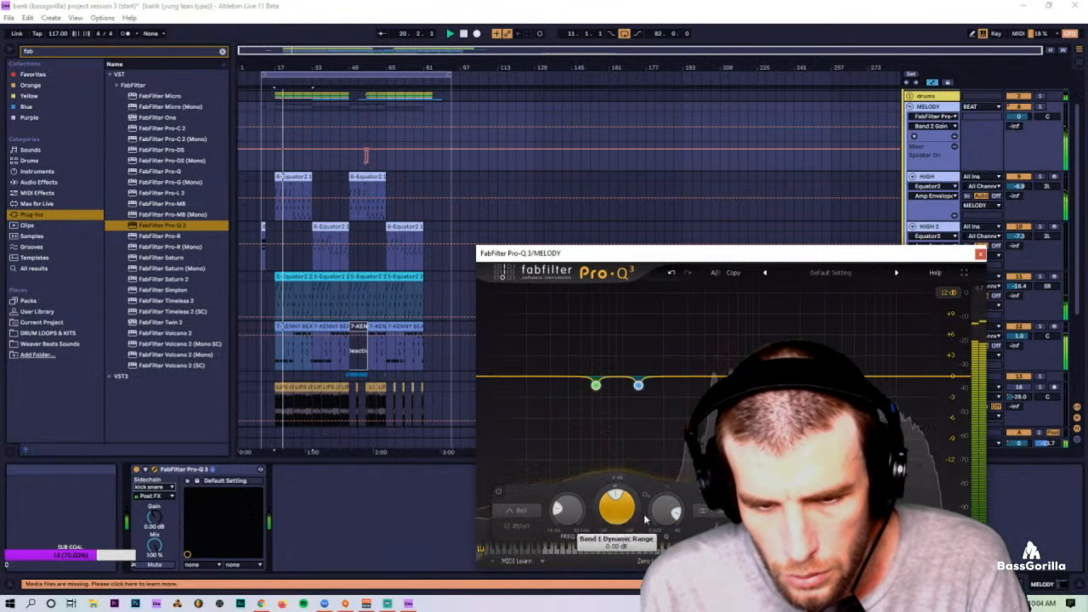
drag(616, 517, 614, 516)
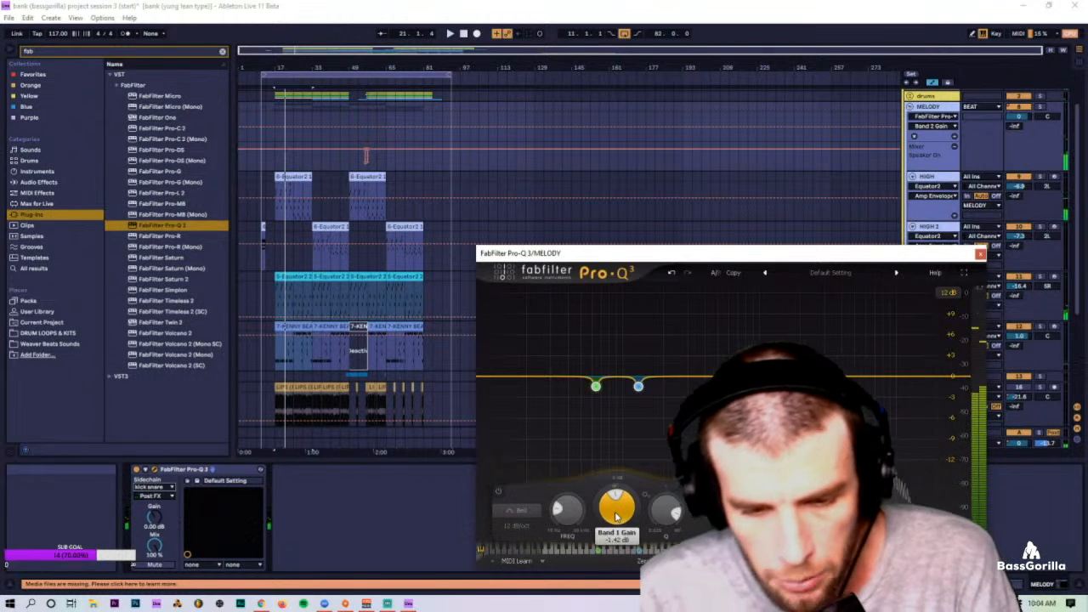
Step: Reset both bands' gain to 0 dB, give them a negative dynamic range of about 2.6 dB and adjust their threshold during playback
double_click(616, 514)
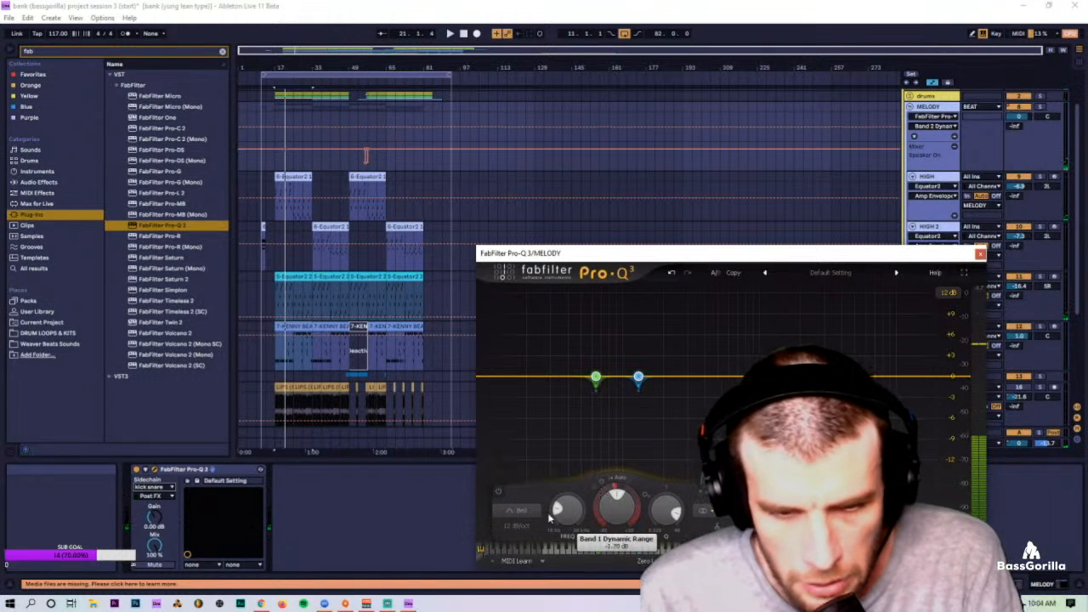
drag(549, 515, 544, 516)
click(610, 479)
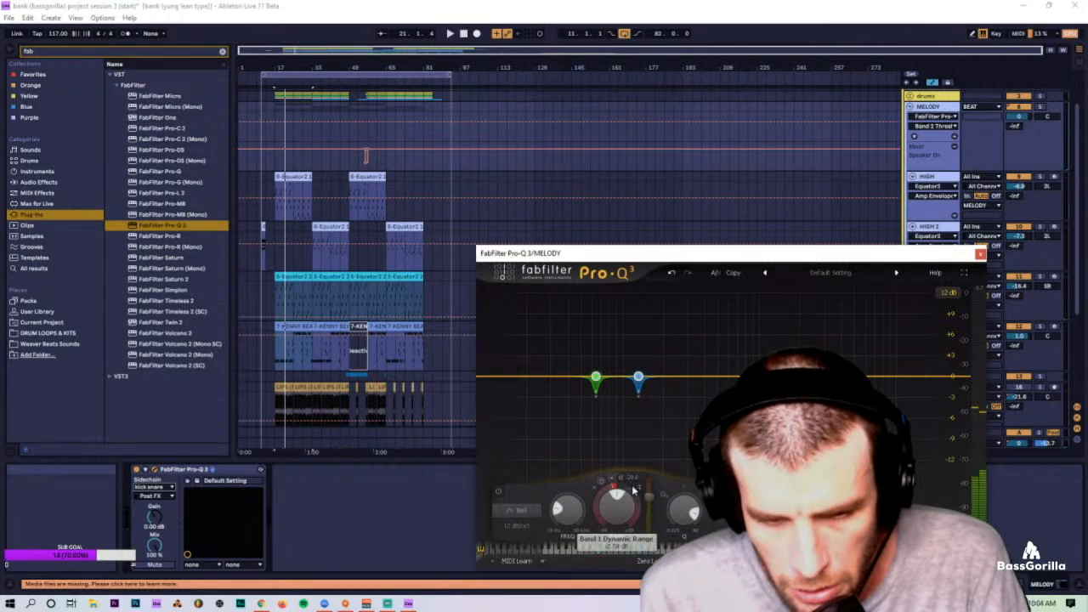
key(space)
drag(649, 498, 650, 501)
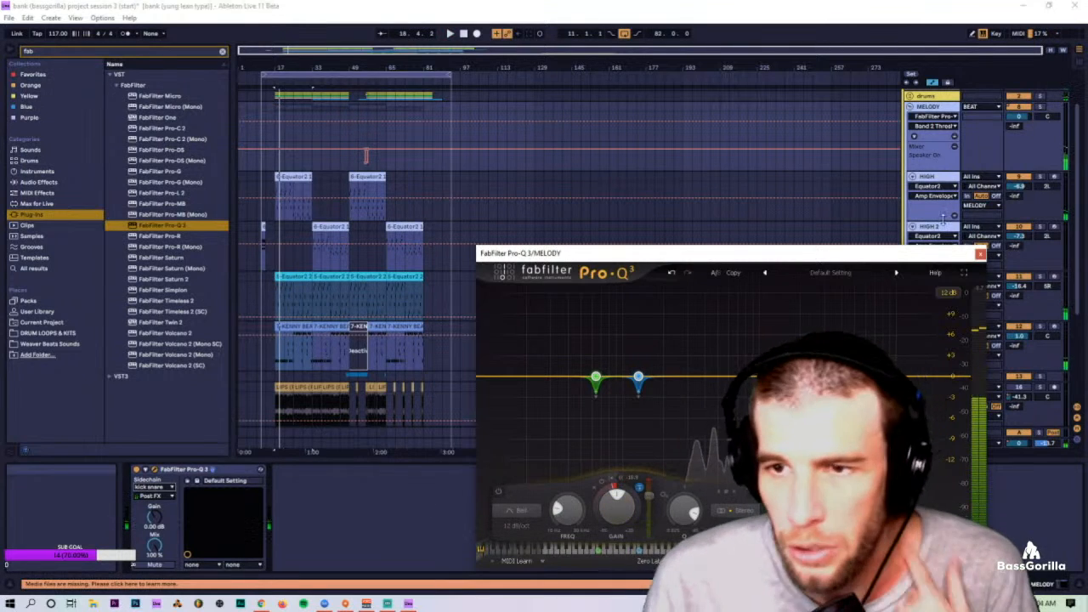
Step: Close the equalizer window, unfold the drums group and duplicate the kick snare track
click(980, 254)
click(910, 96)
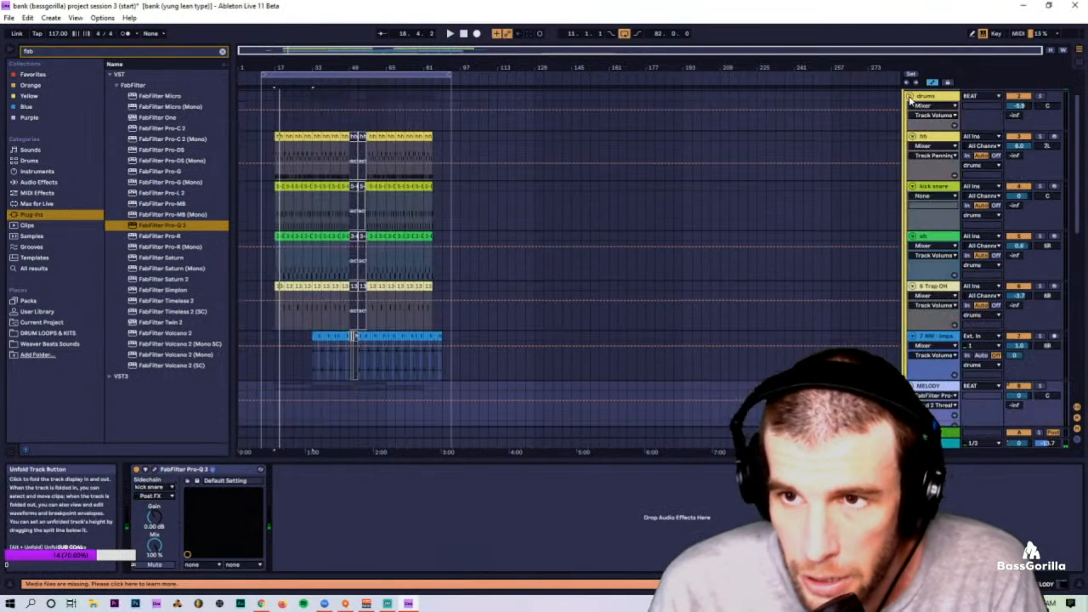
right_click(931, 186)
click(948, 211)
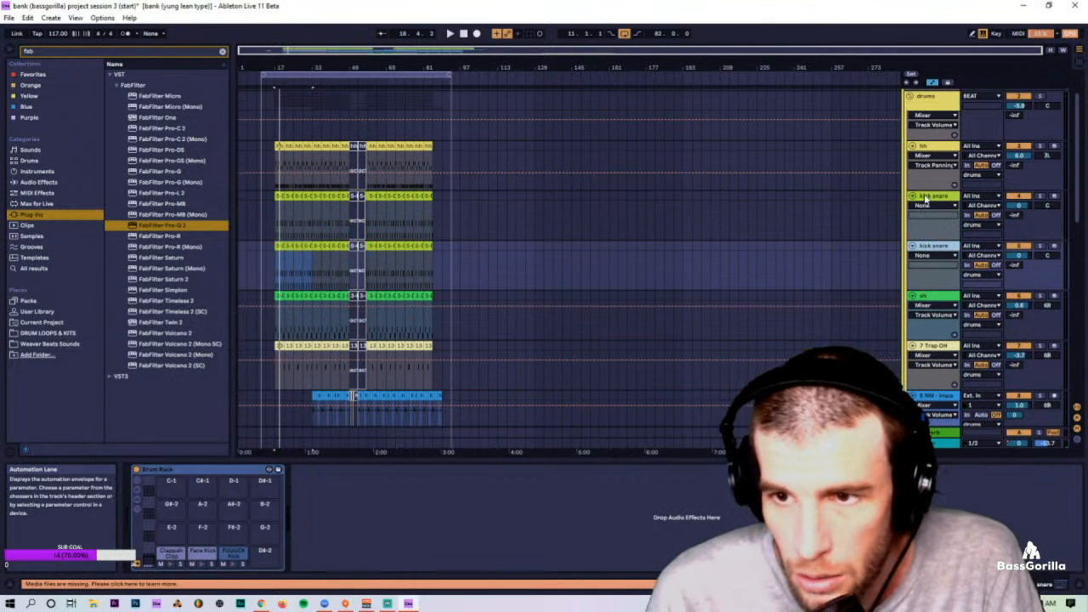
Step: Mute the clap pad in the original track and both kick pads in the duplicate, renaming the tracks kick and snare
click(928, 199)
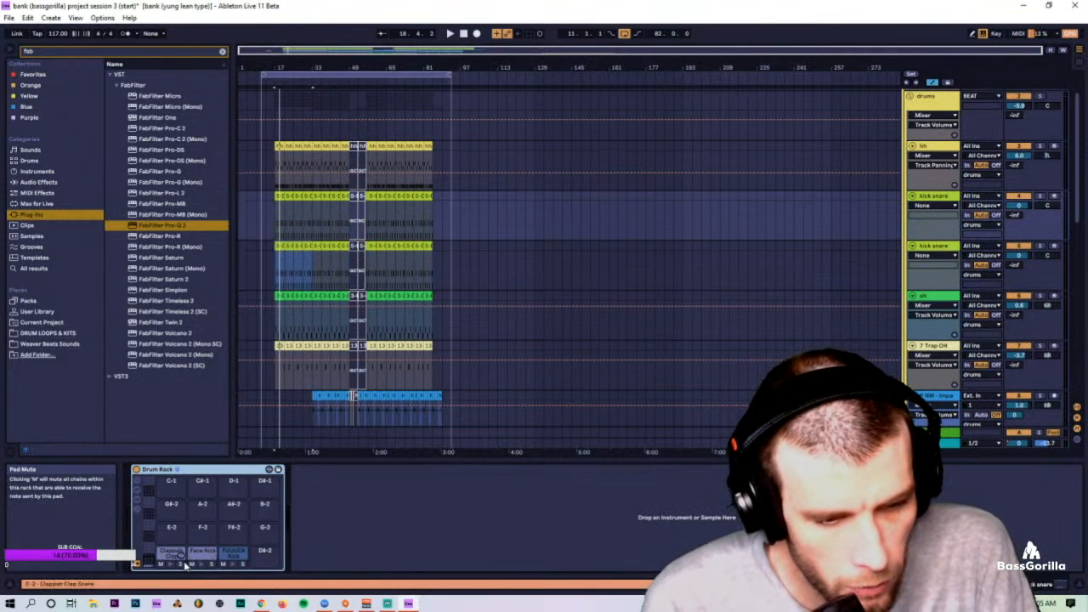
click(234, 554)
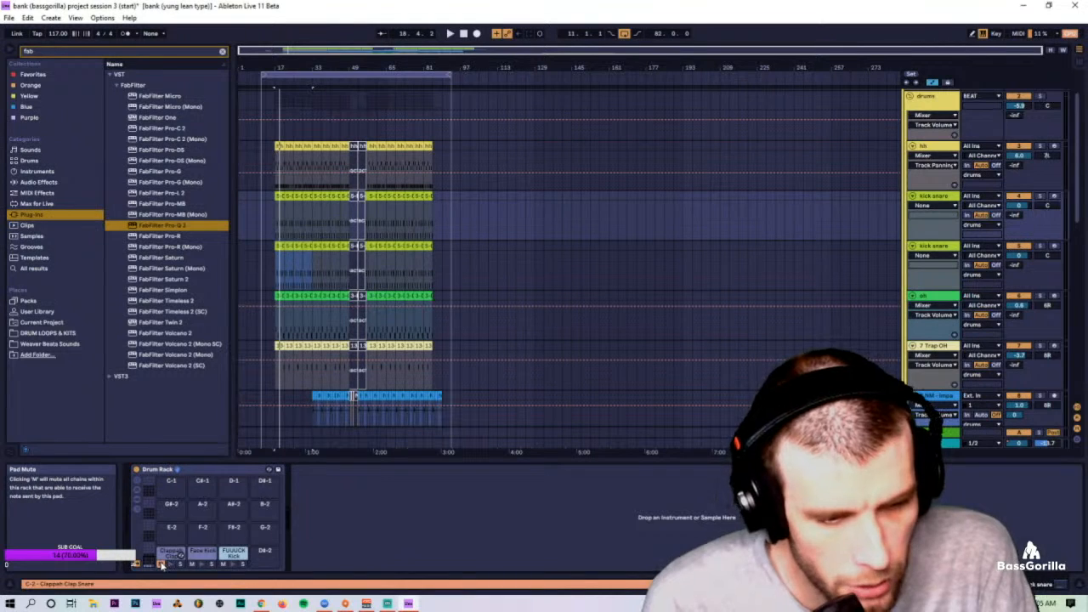
click(947, 247)
click(932, 196)
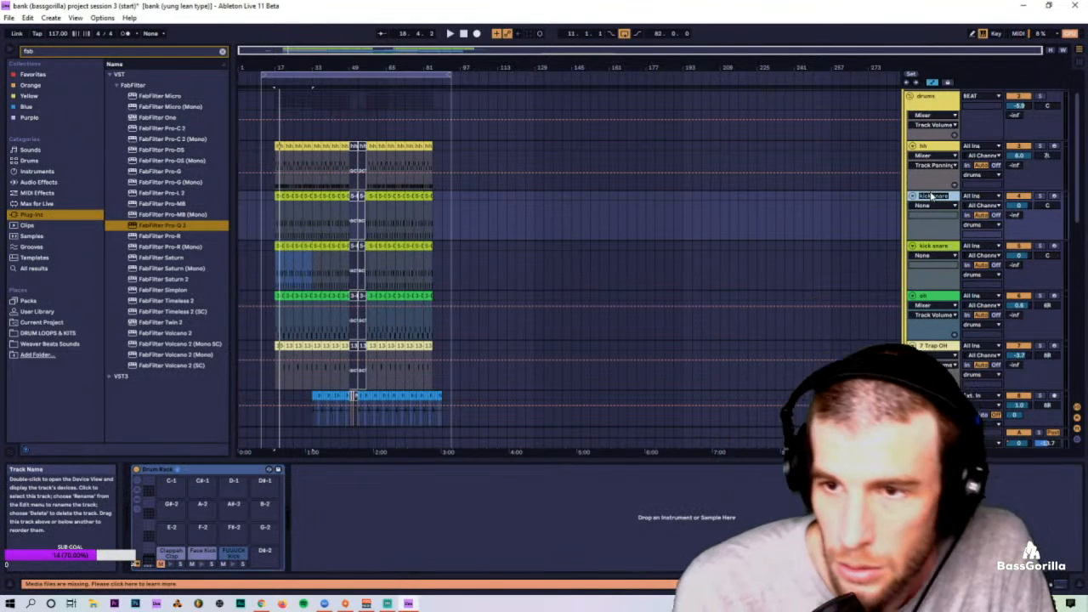
click(942, 248)
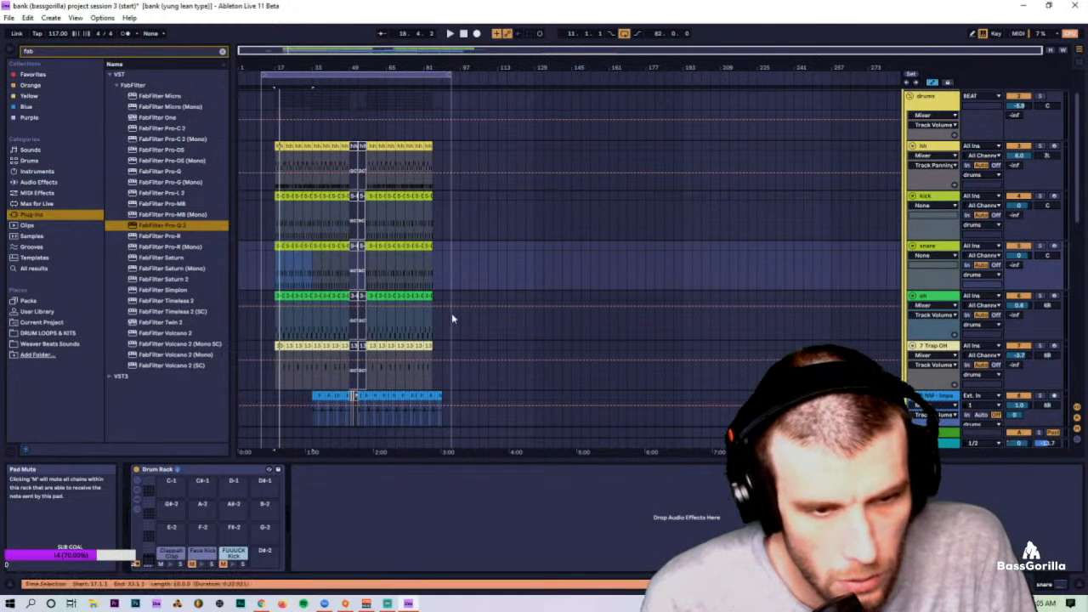
Step: Play the snare and kick tracks soloed one after the other to check the split, and turn the solo off
click(936, 258)
click(936, 256)
key(space)
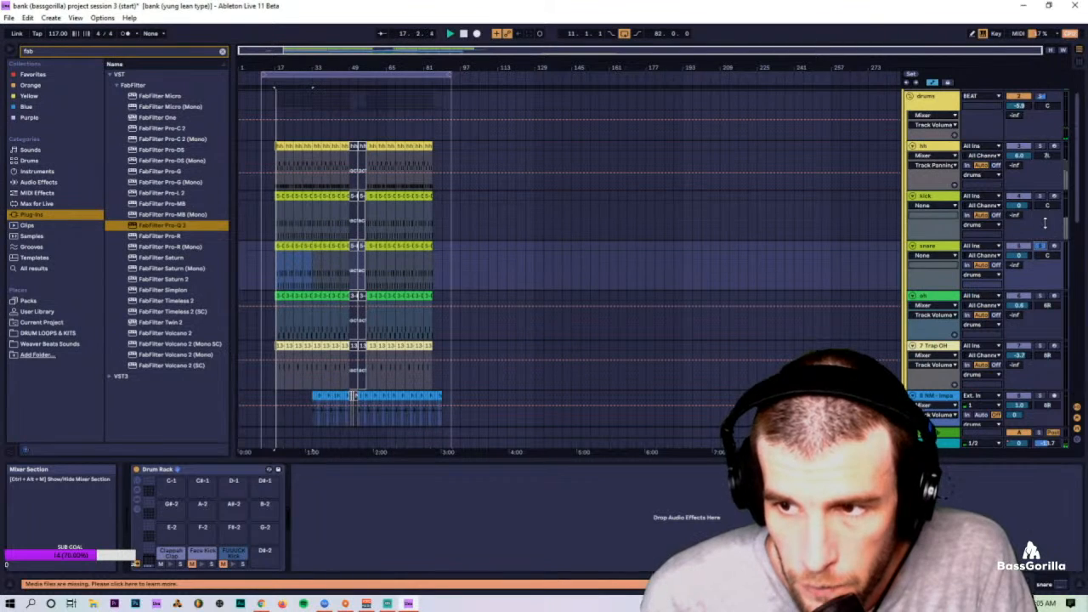
click(1040, 196)
key(space)
key(space)
key(space)
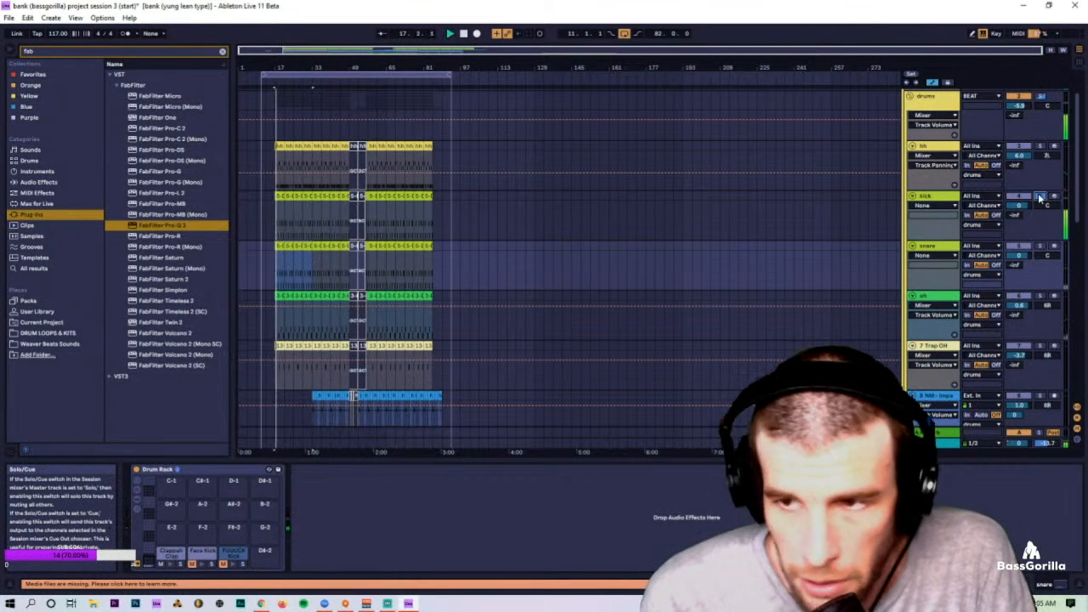
click(1040, 196)
Step: Show the Session view, fold the drums group and reopen Pro-Q 3 on the MELODY group
key(Tab)
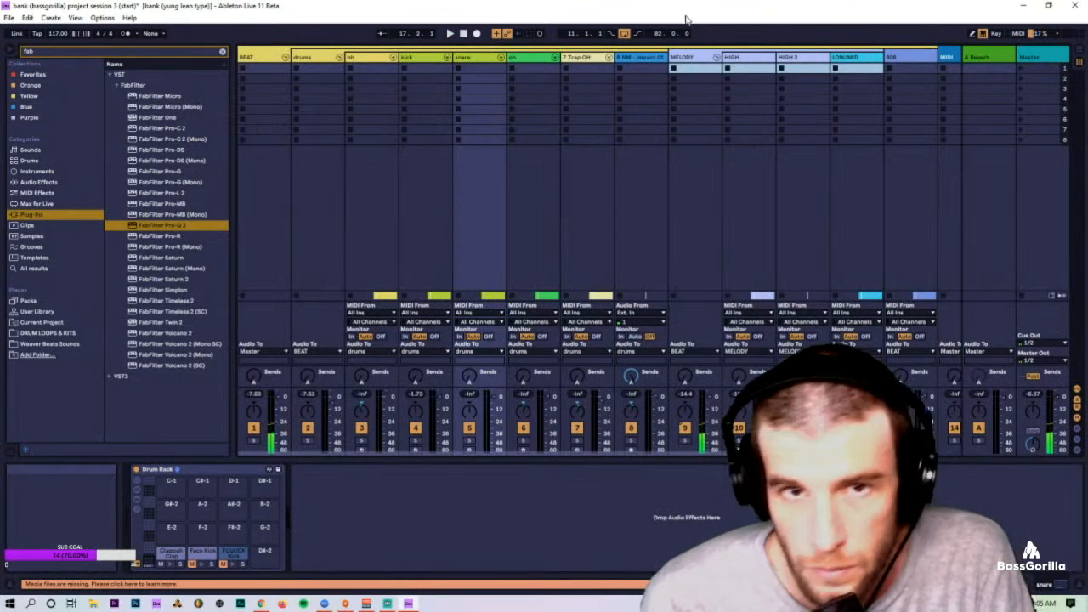
click(340, 57)
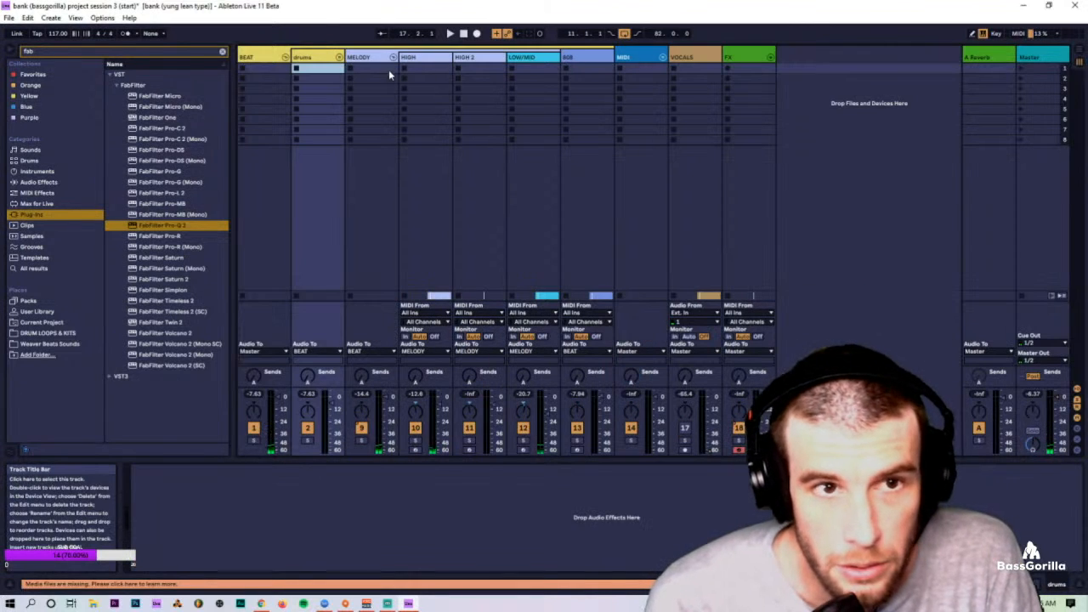
click(375, 58)
click(154, 469)
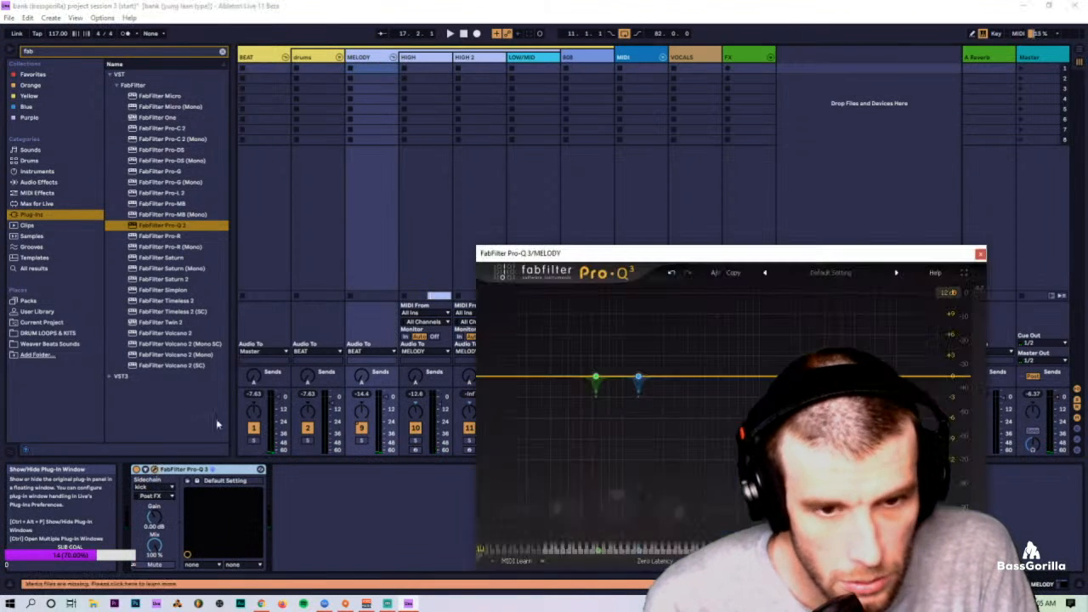
Step: Adjust the dynamic threshold of the kick-triggered band at about 64 Hz while the beat plays
key(space)
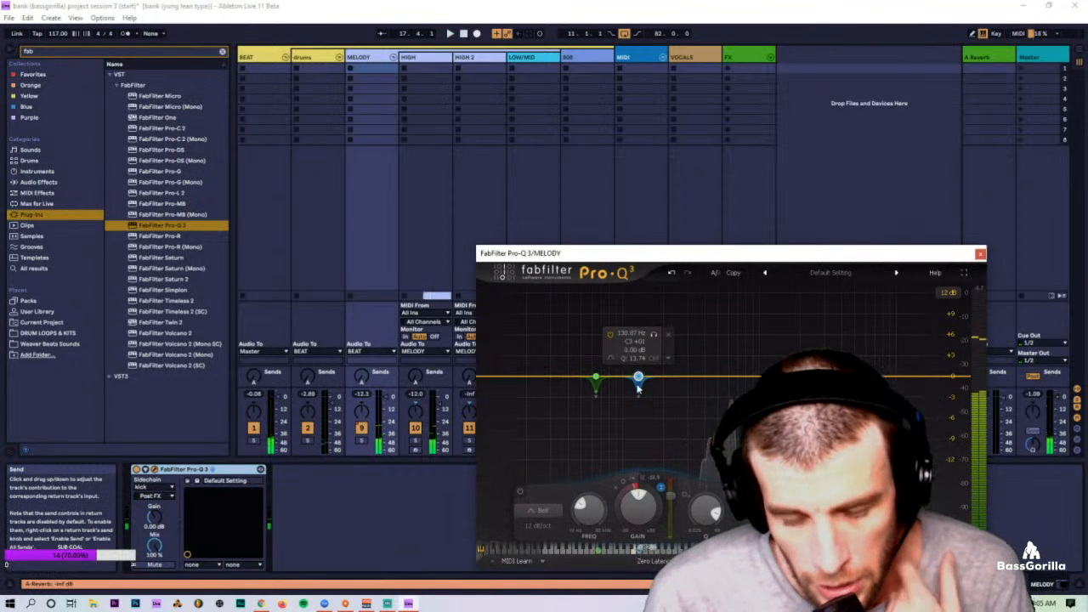
click(595, 378)
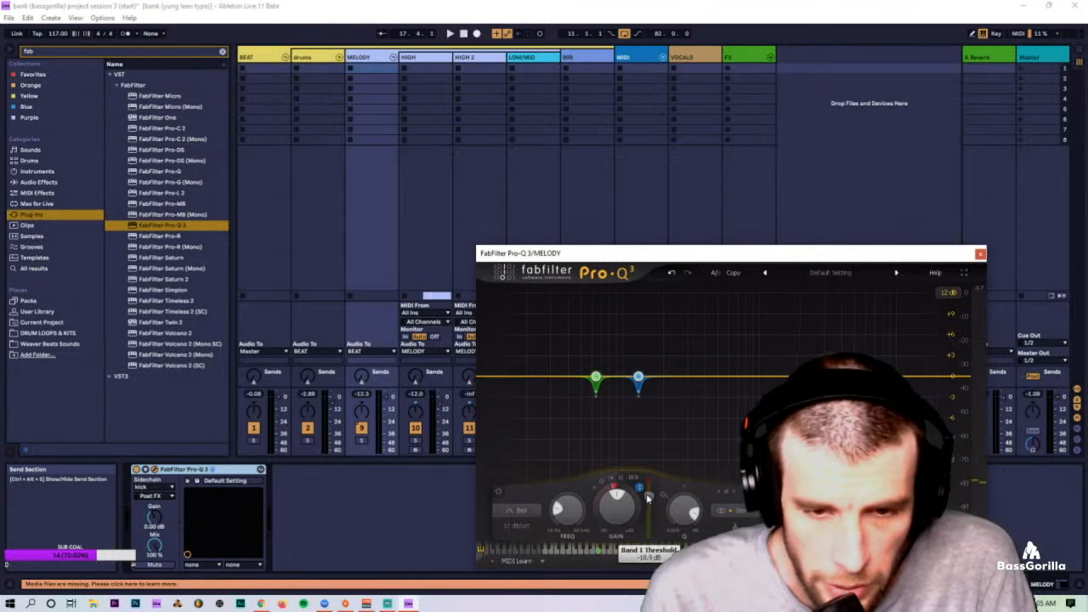
key(space)
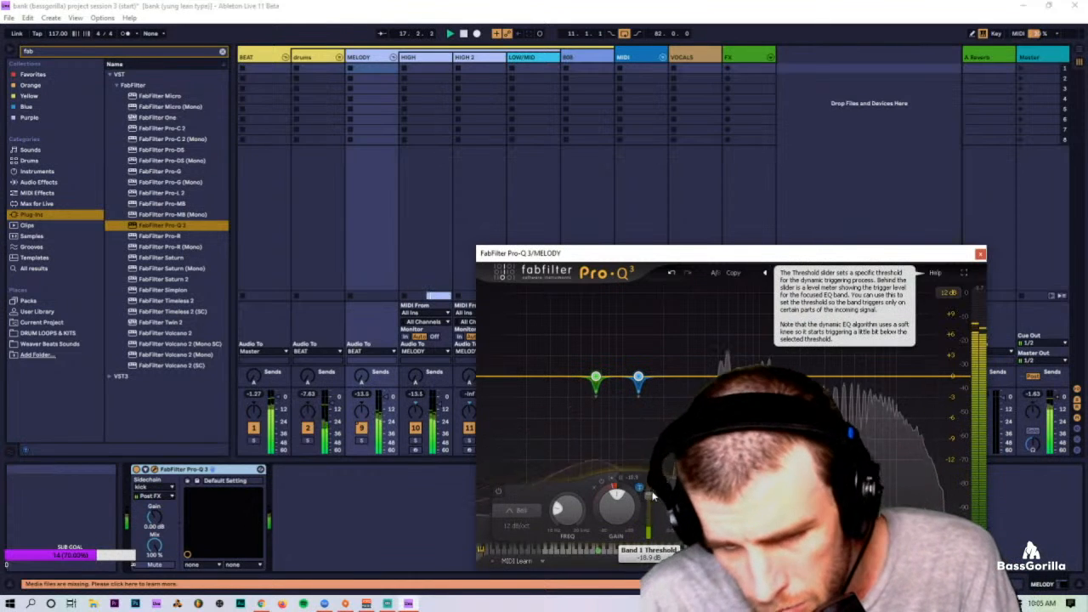
drag(650, 499, 648, 500)
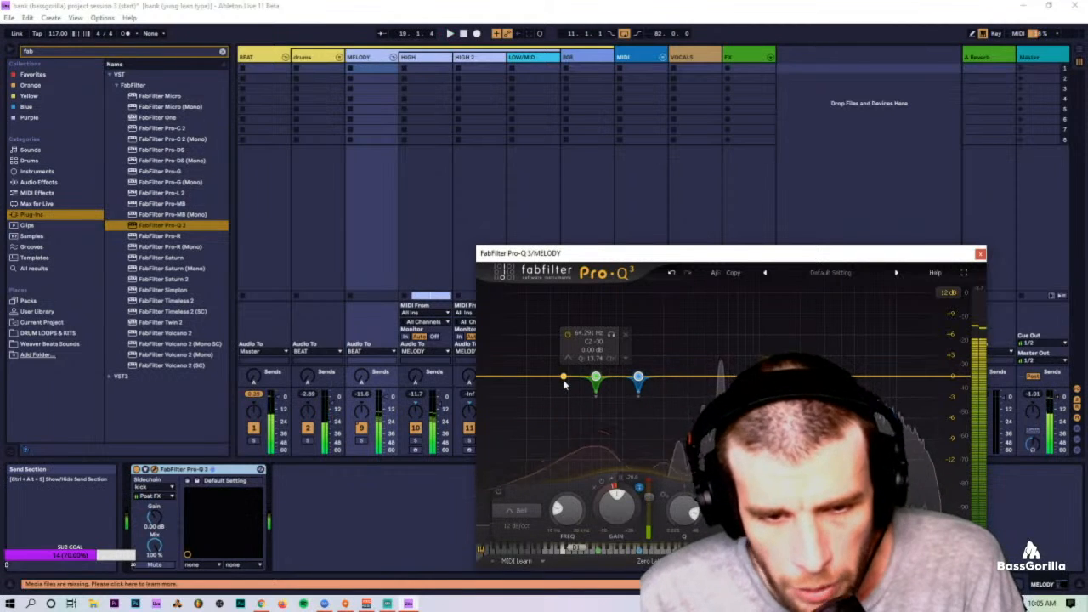
Step: Add a third narrow band at about 33 Hz below the two existing ones and set its gain to 0 dB
drag(563, 381, 546, 392)
scroll(547, 392, up, 8)
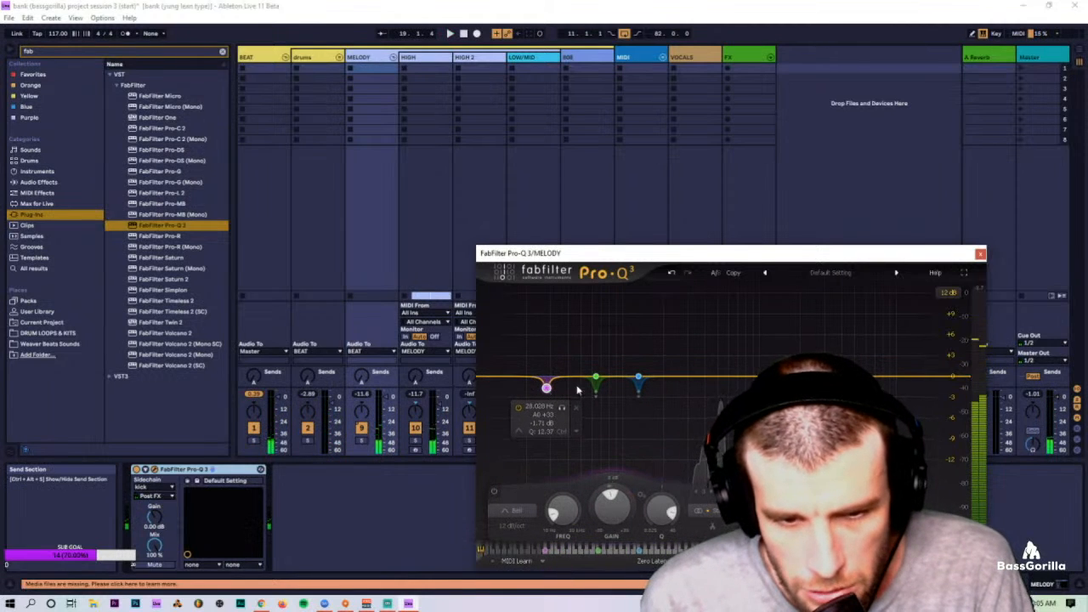
double_click(539, 406)
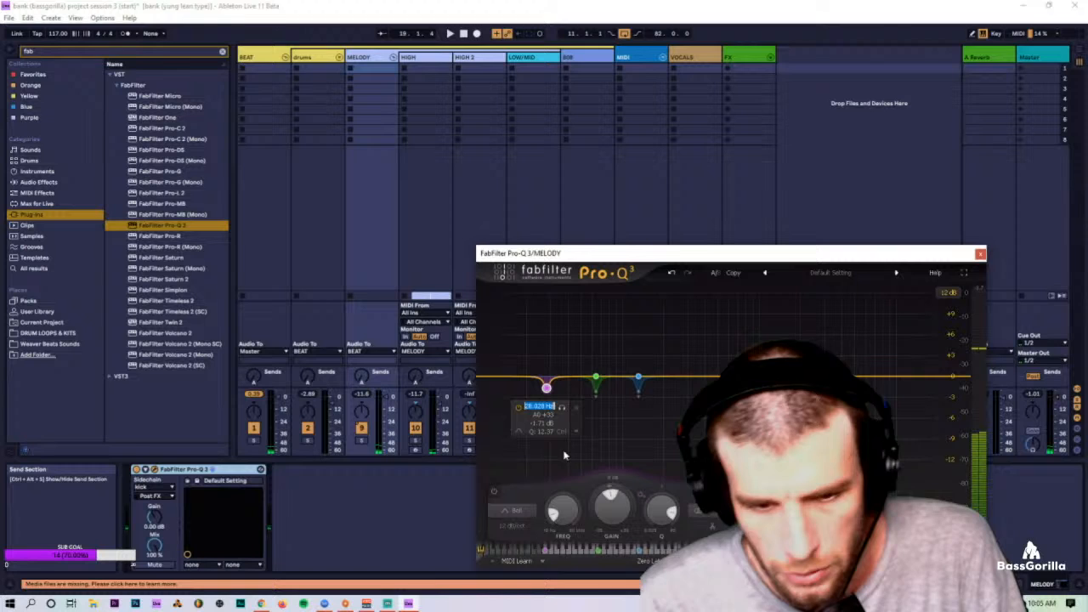
click(609, 519)
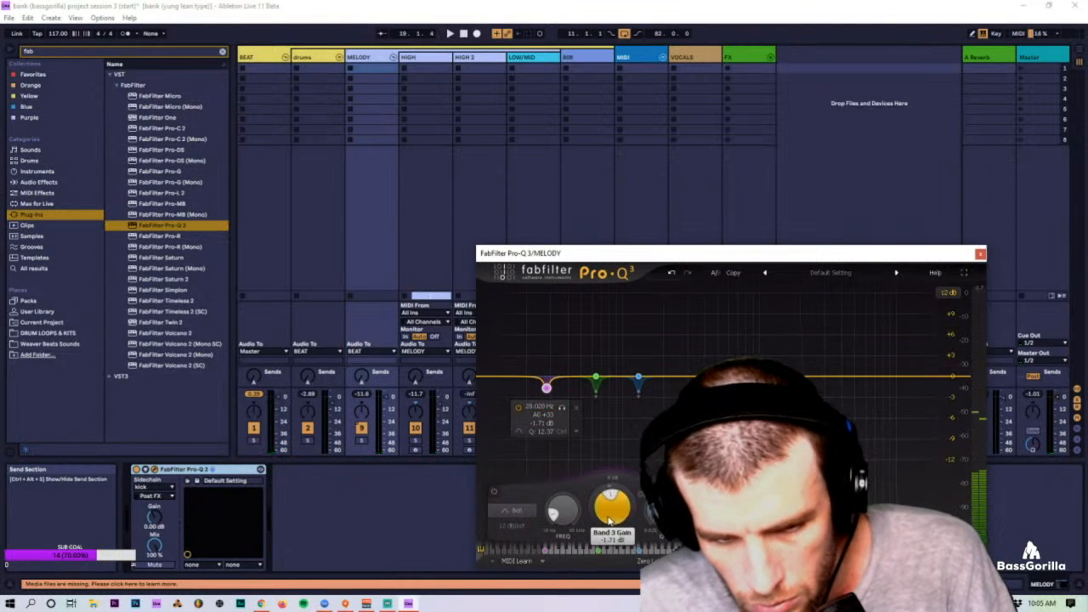
text(0)
key(Return)
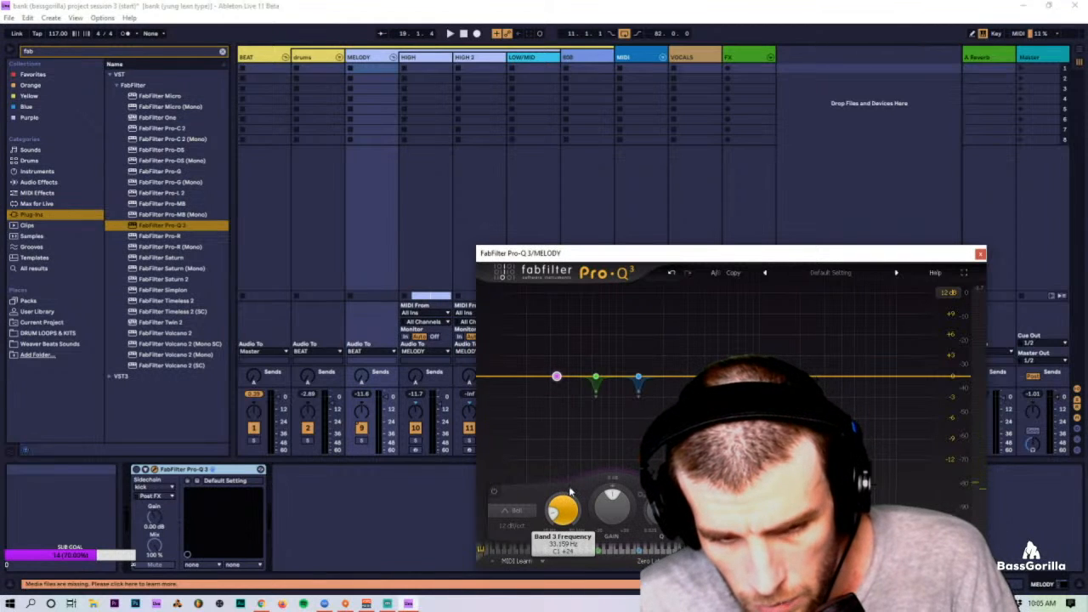
Step: Set the dynamic range of the new 33 Hz band to -2.54 dB, matching the other low bands
mouse_move(639, 379)
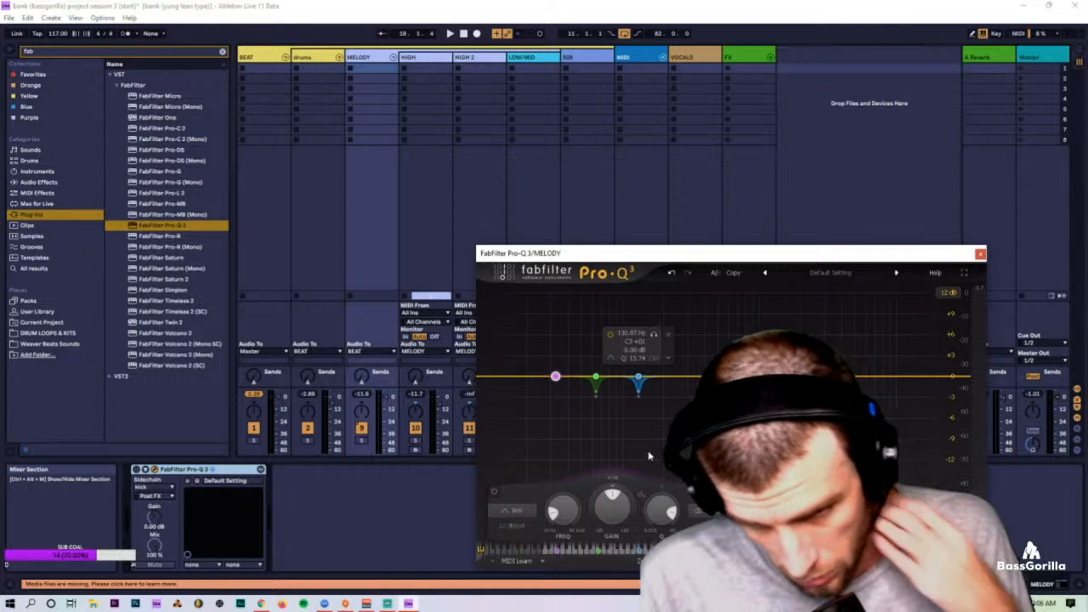
mouse_move(596, 378)
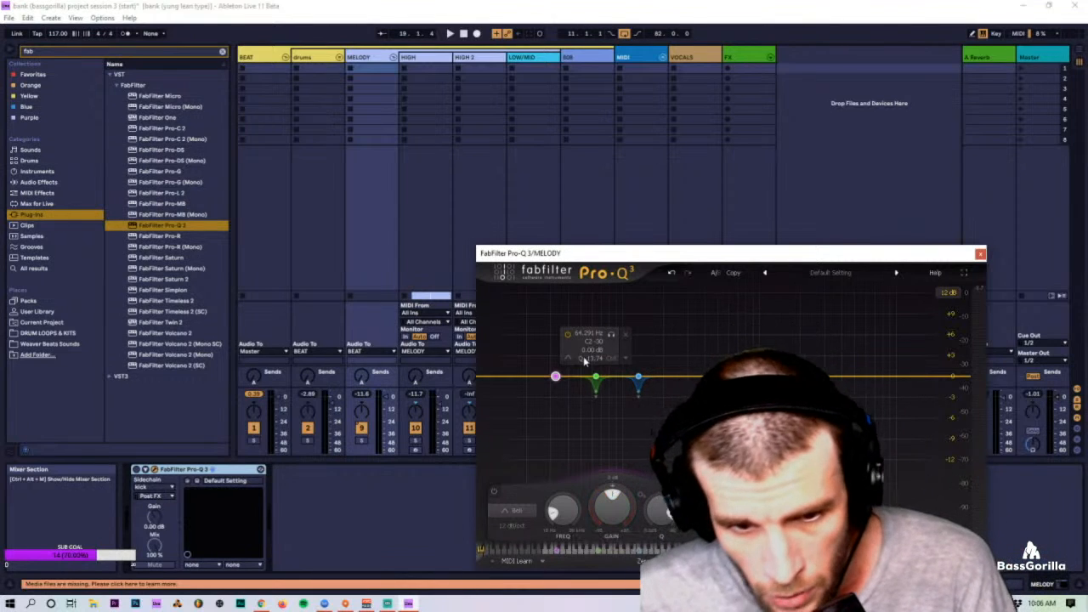
click(596, 377)
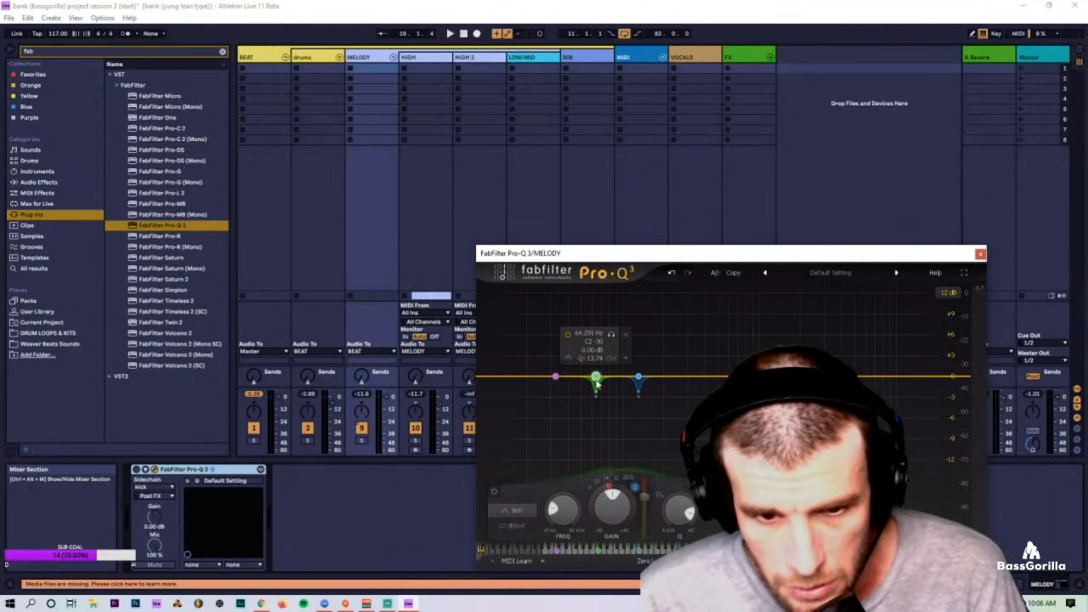
click(555, 378)
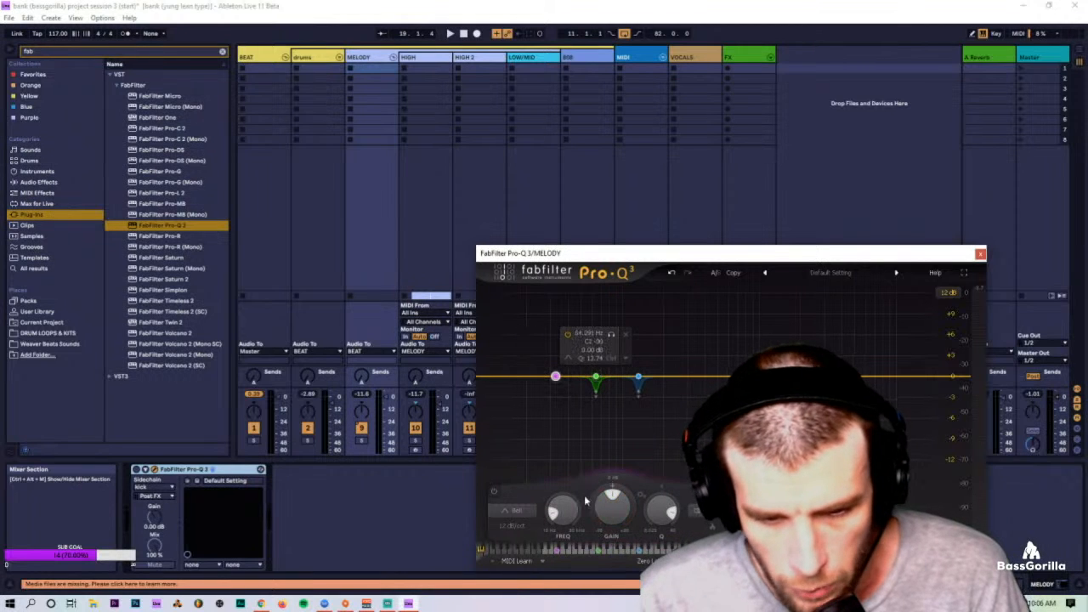
text(-2.54)
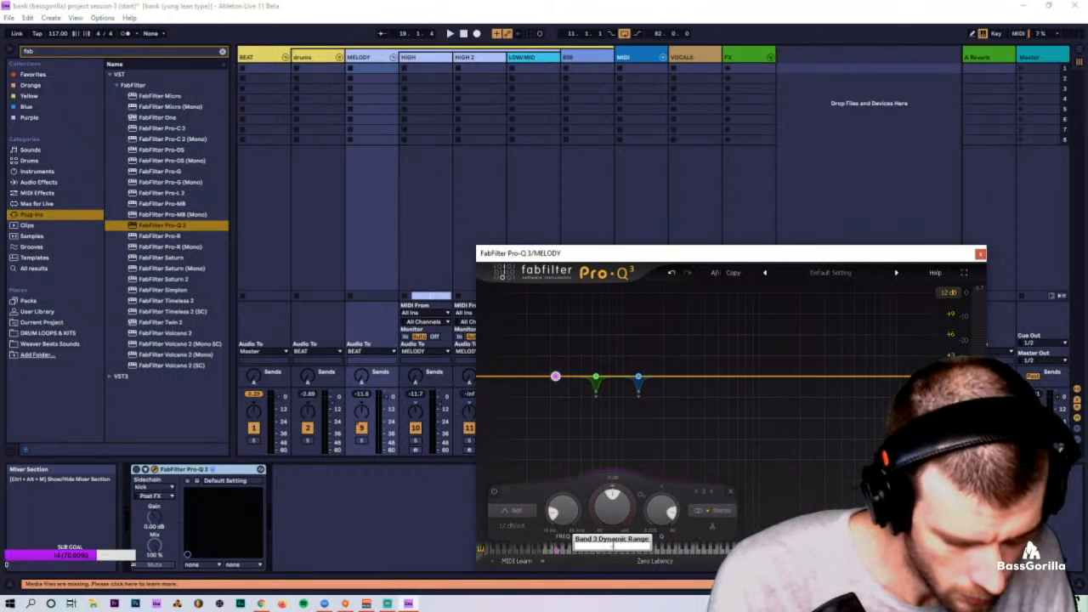
key(Return)
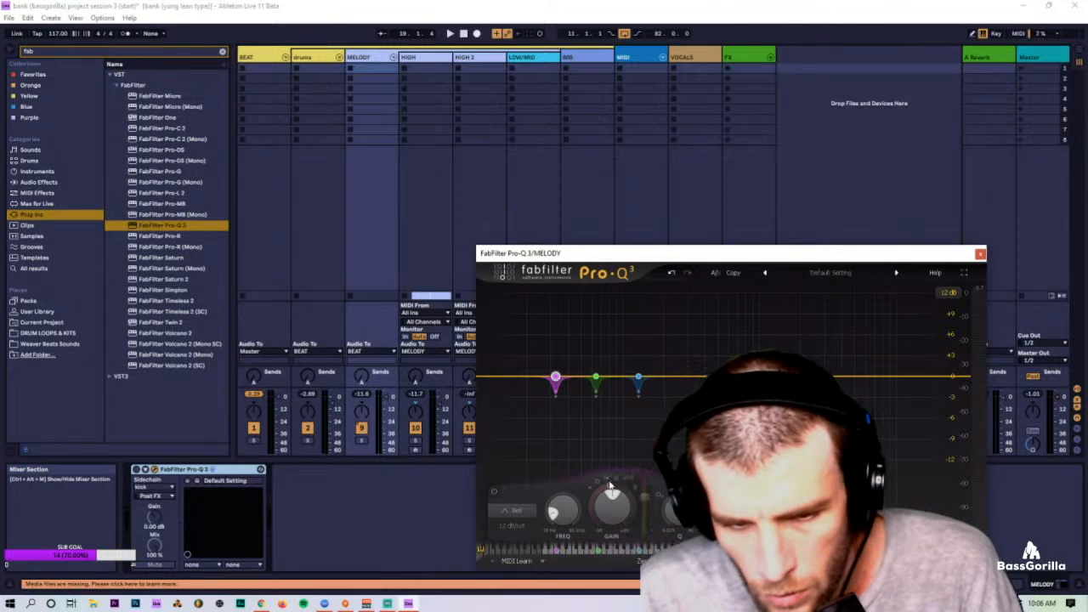
Step: Play the beat to check the three kick-triggered cuts on the melody and close the equalizer window
mouse_move(632, 412)
key(space)
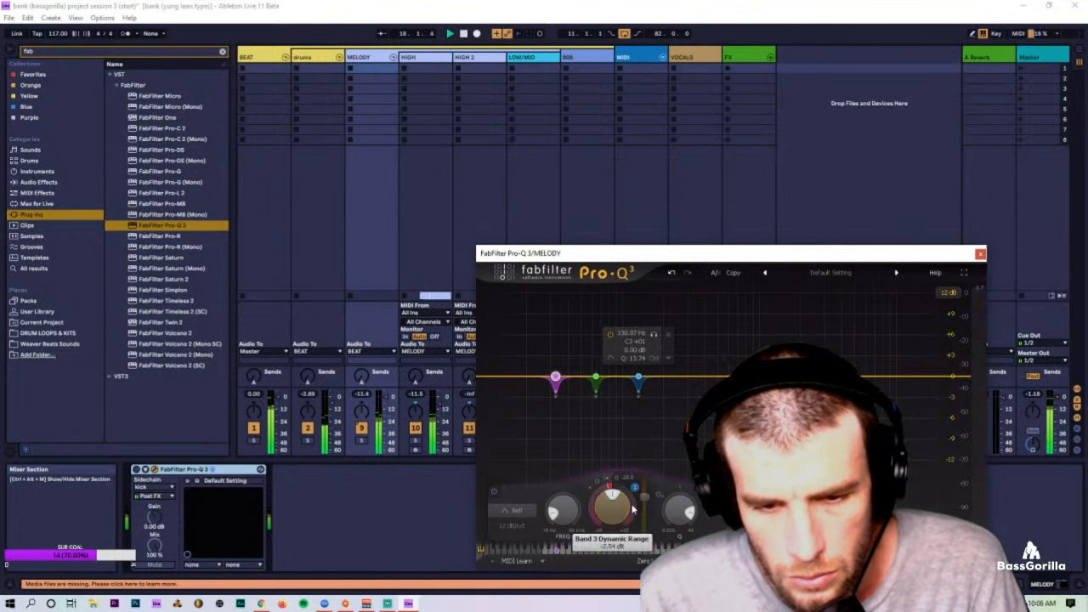
mouse_move(584, 393)
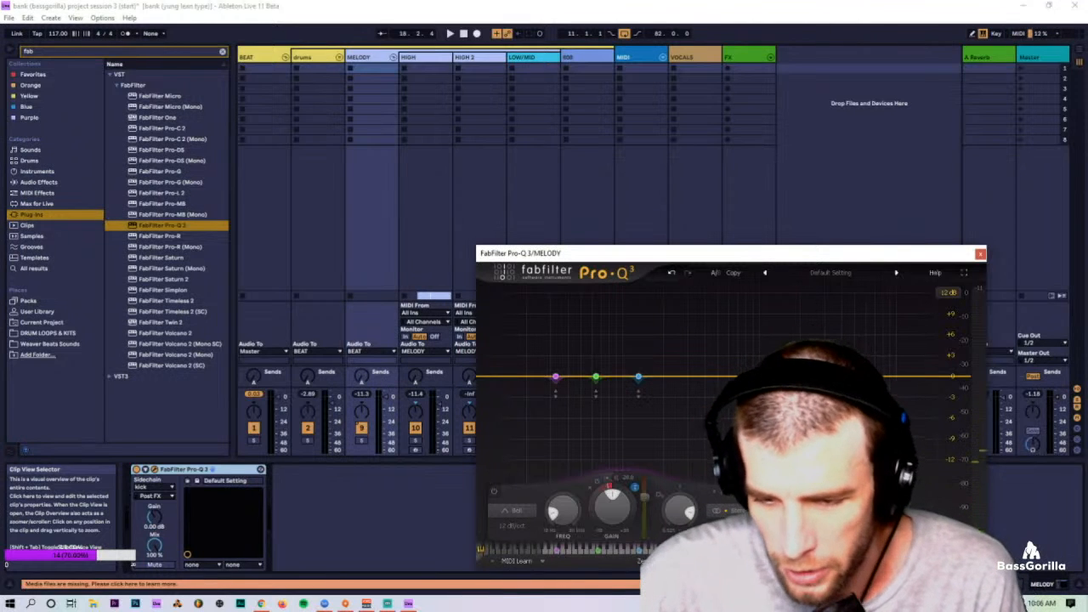
click(980, 254)
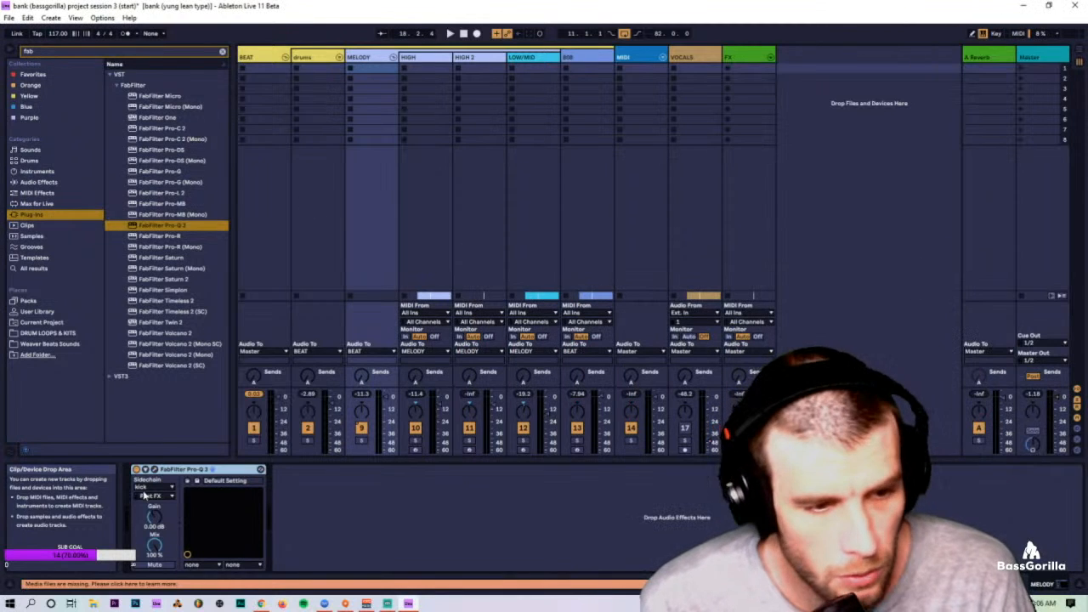
Step: Rename the Pro-Q 3 device on the MELODY group as cut kick
key(ctrl+r)
text(cut kick)
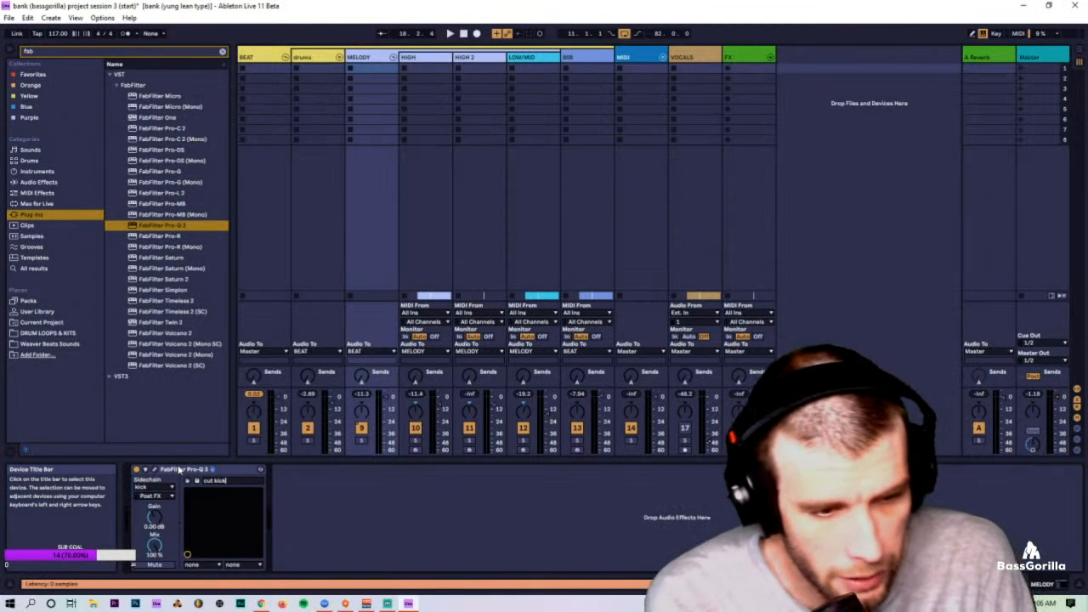
key(Return)
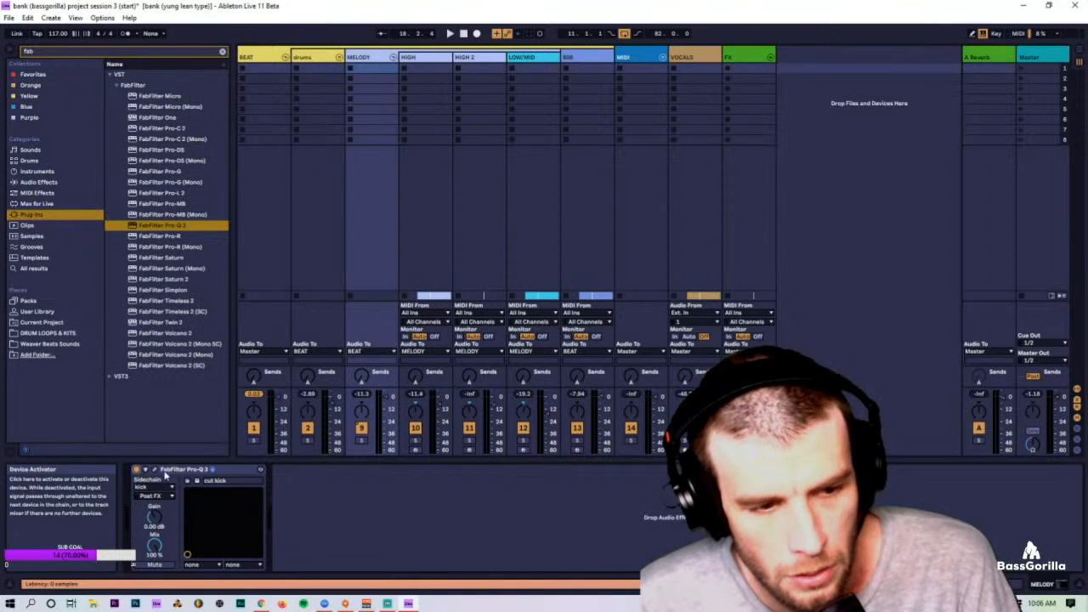
Step: Duplicate the cut kick equalizer to the end of the device chain and rename the copy as cut snare
drag(165, 476, 288, 483)
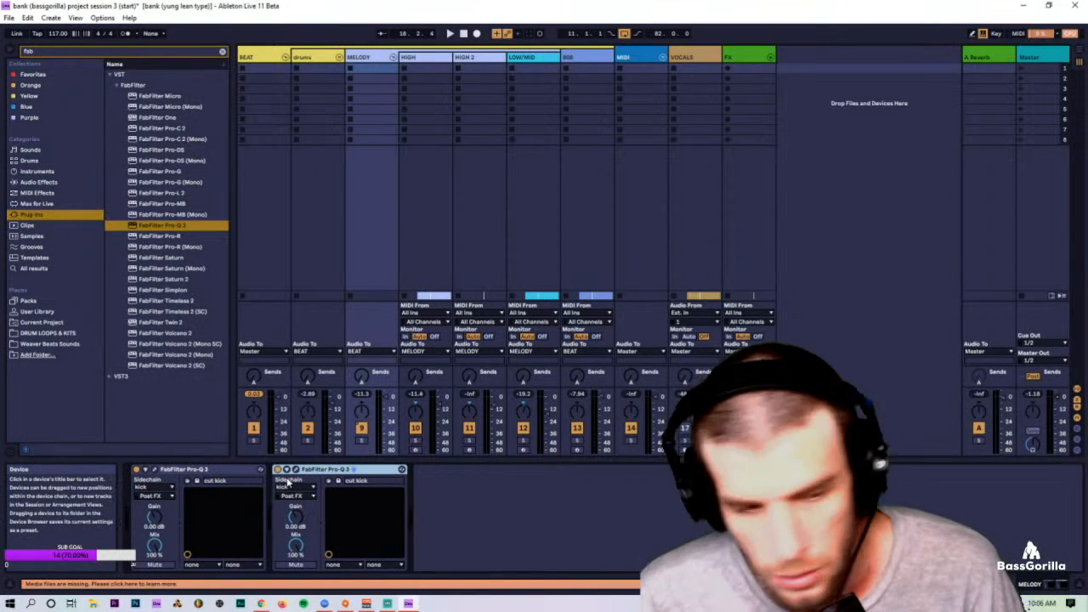
key(ctrl+r)
text(cut )
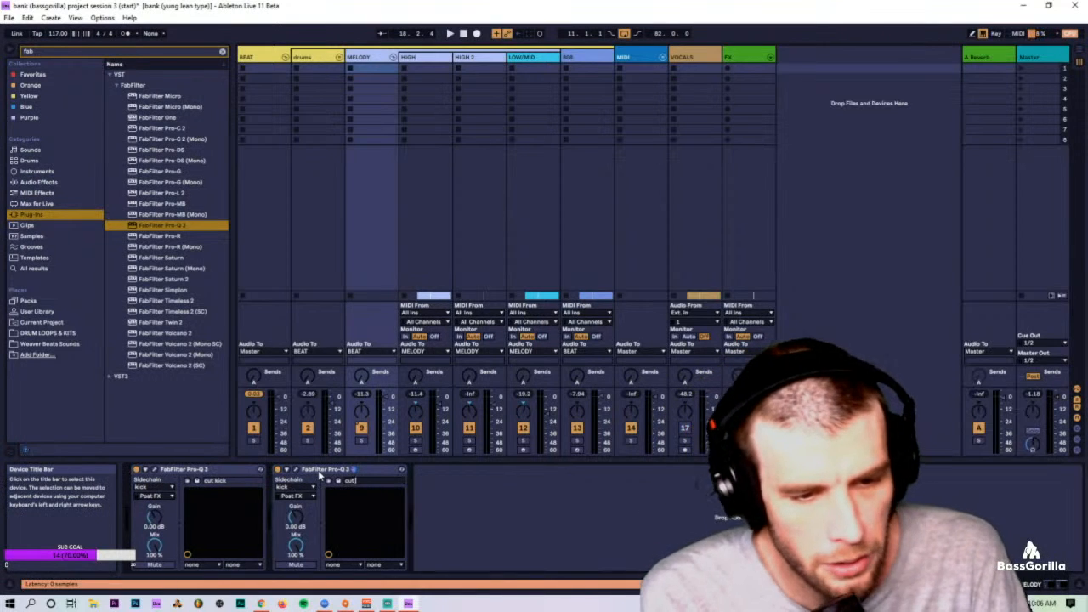
text(snare)
key(Return)
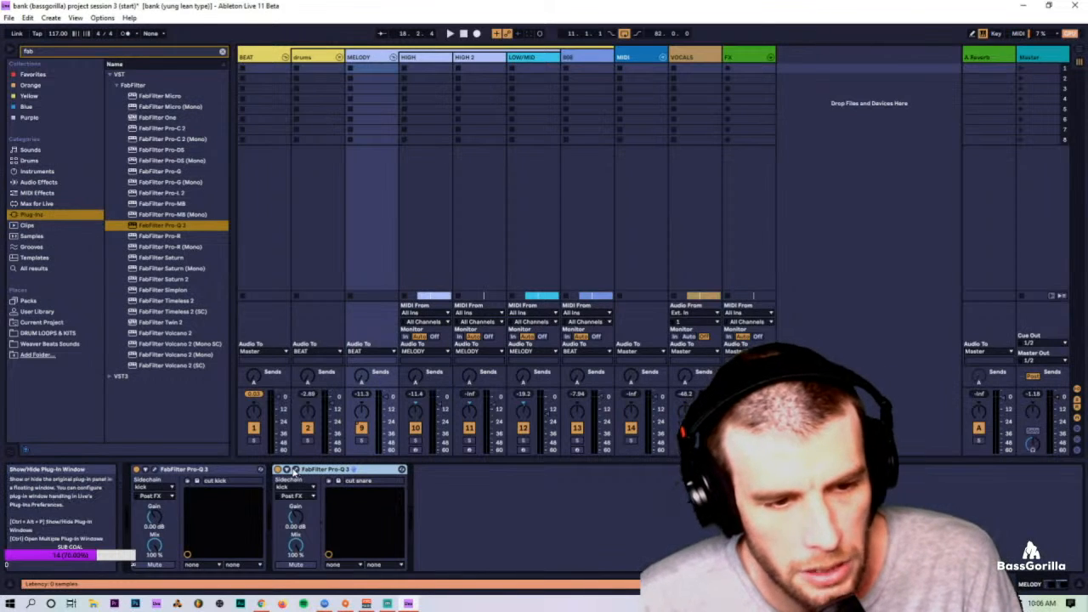
Step: Open the cut snare equalizer, raise its three bands with Band 2 at about 4 kHz, and set its sidechain source to snare
click(295, 470)
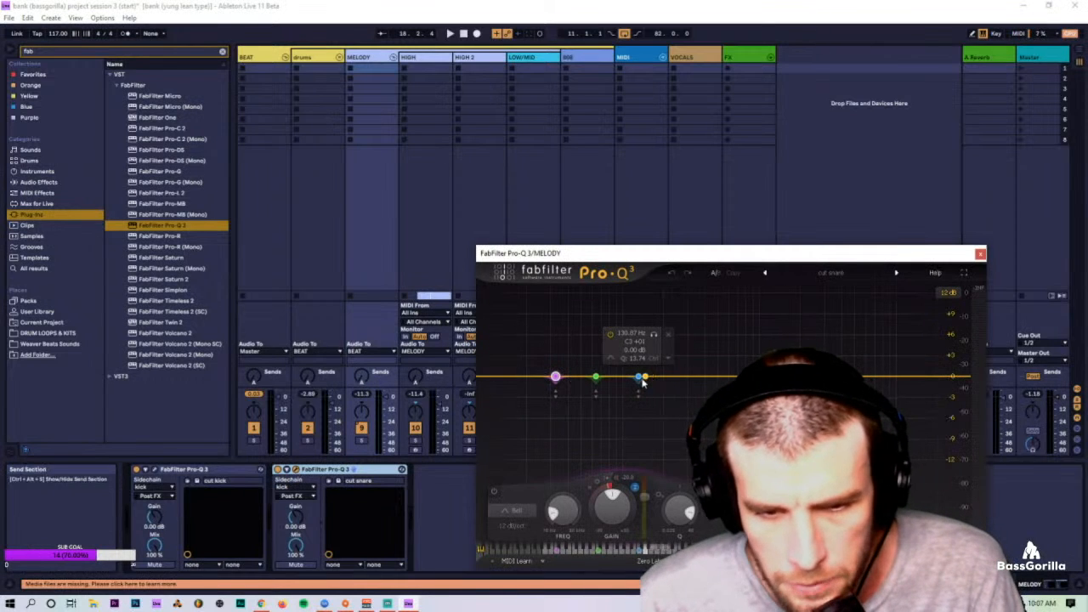
drag(564, 512, 622, 464)
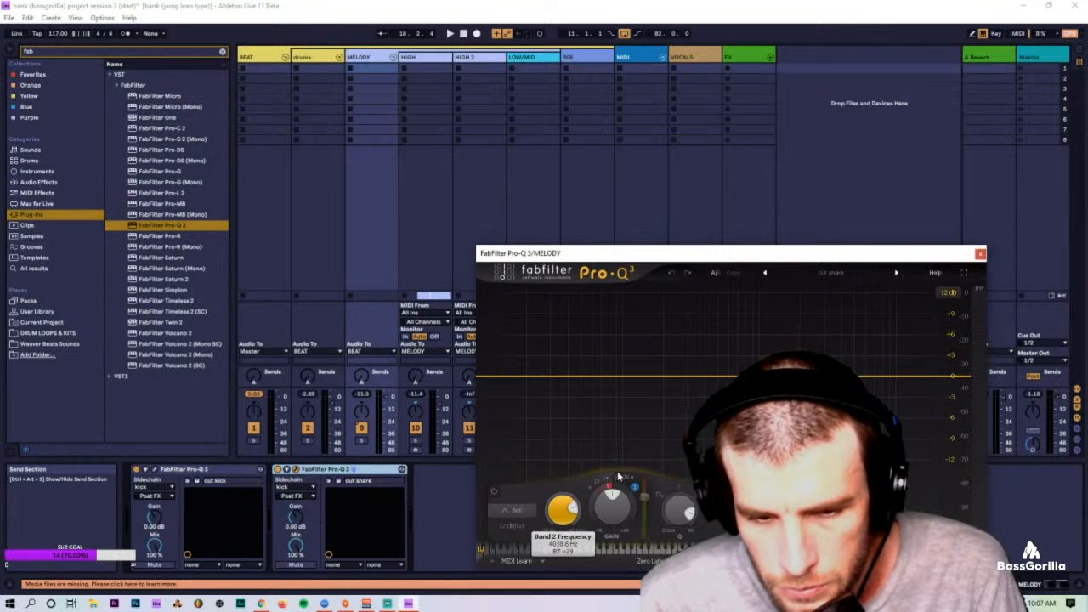
click(294, 486)
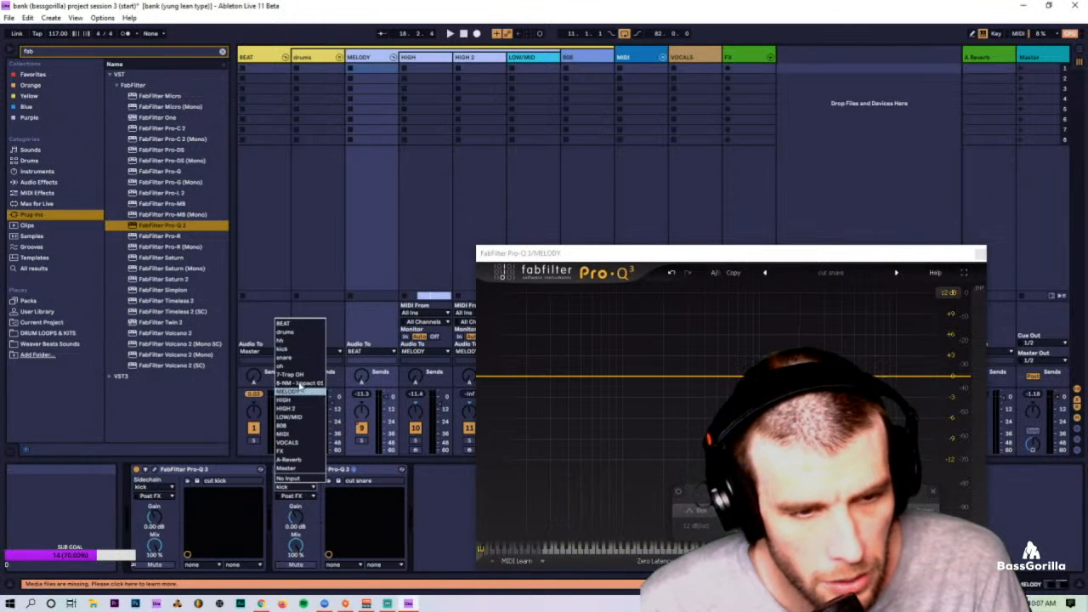
click(298, 358)
Step: Reposition the cut snare equalizer's bands within the upper frequency range while the beat plays, and stop playback
key(space)
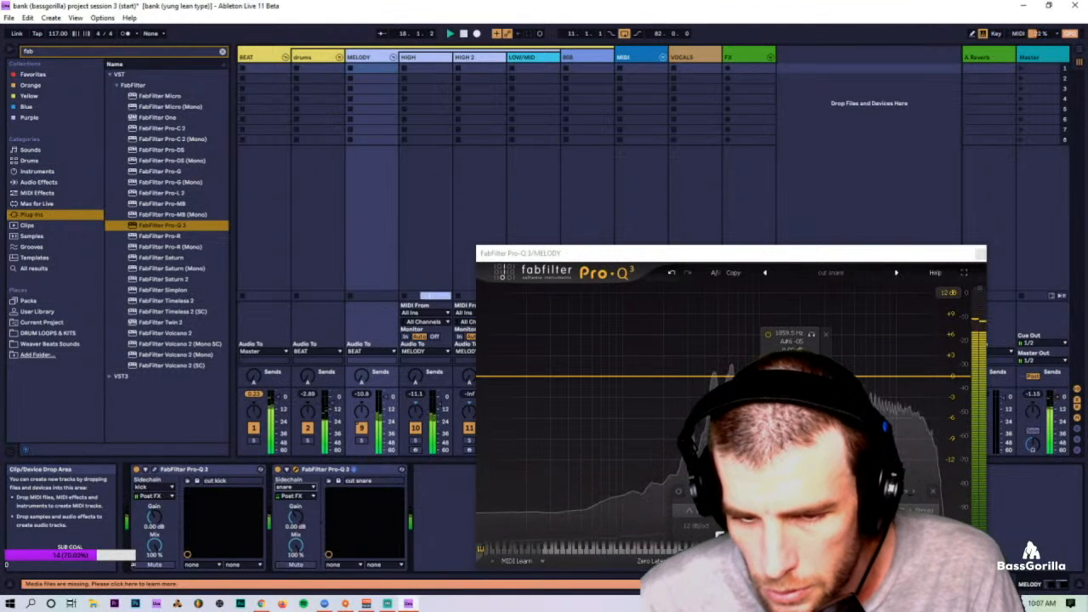
click(792, 376)
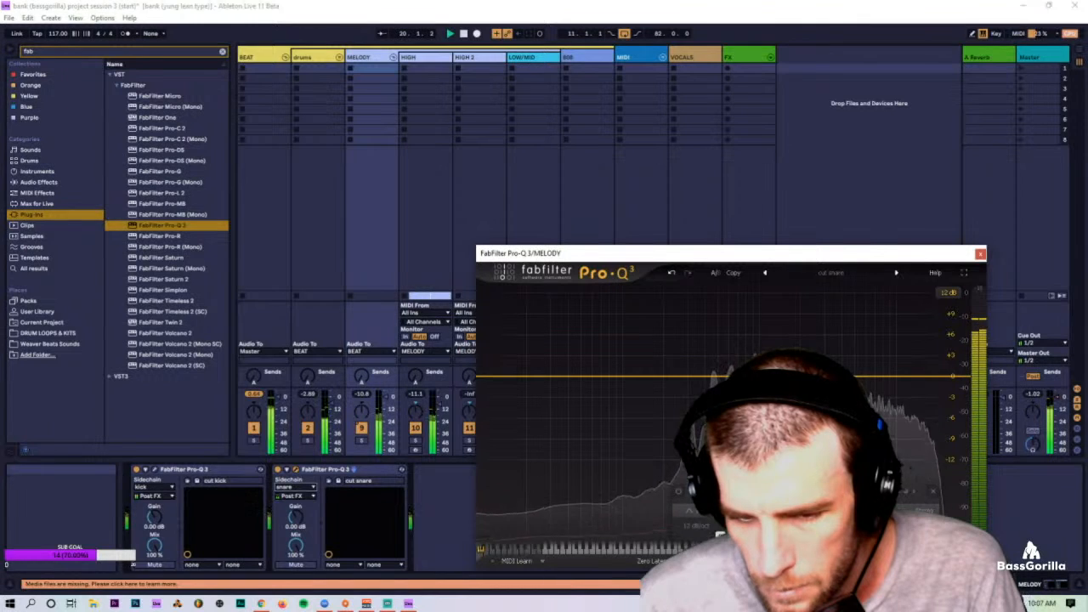
drag(801, 376, 856, 374)
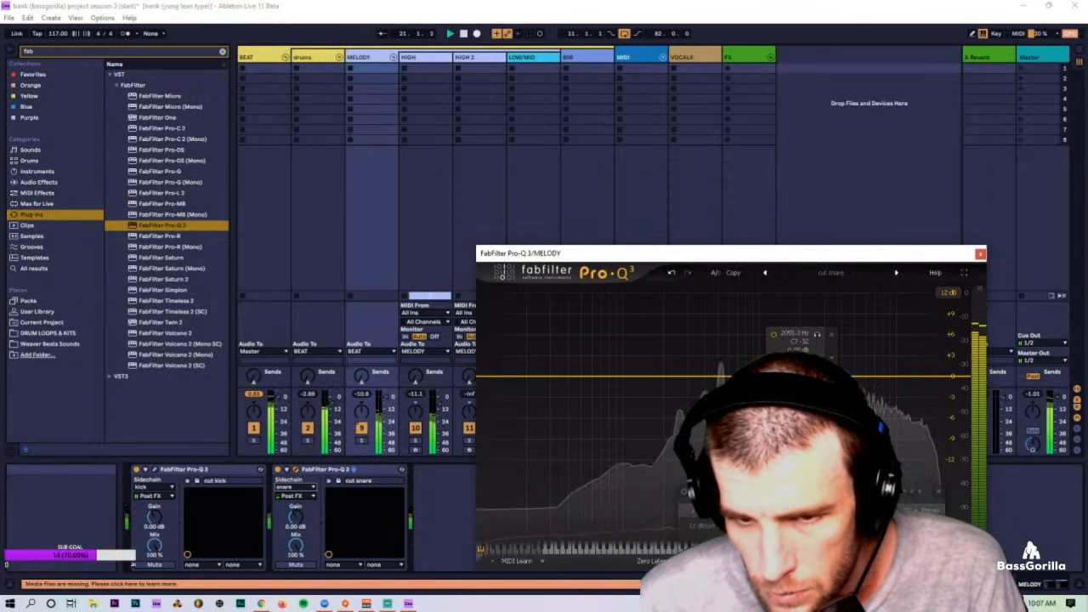
key(space)
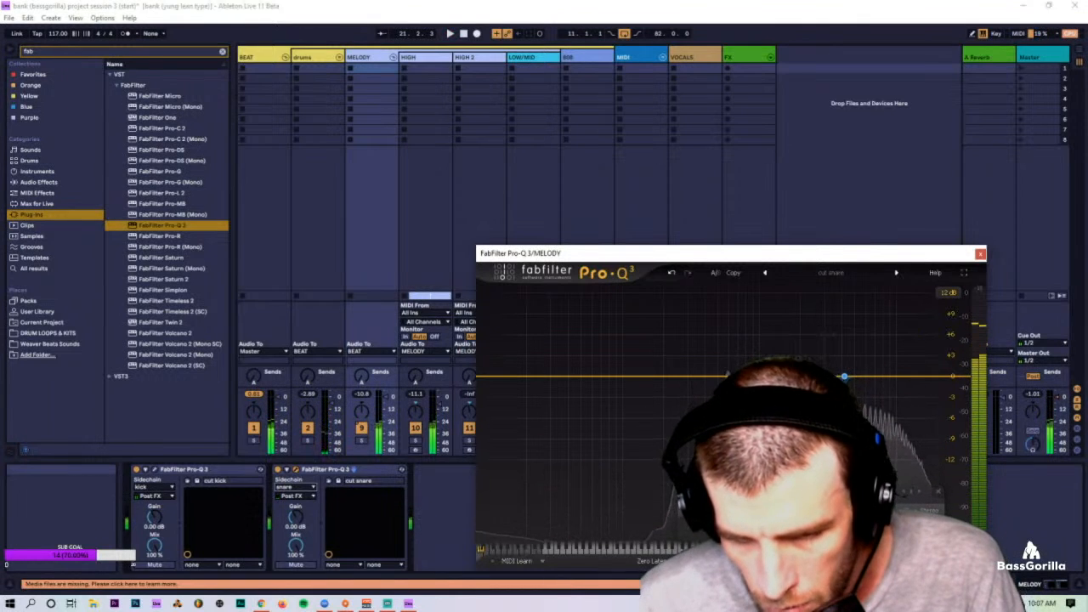
Step: Reopen the cut kick equalizer, fine-tune Band 1's frequency to about 65.3 Hz and close its window
click(154, 469)
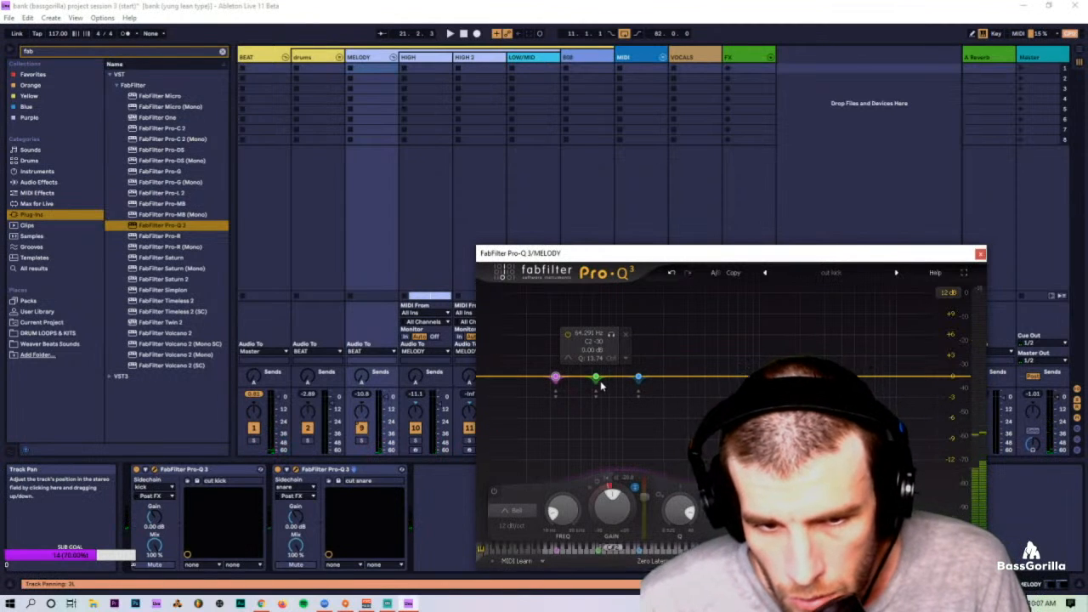
scroll(568, 508, up, 1)
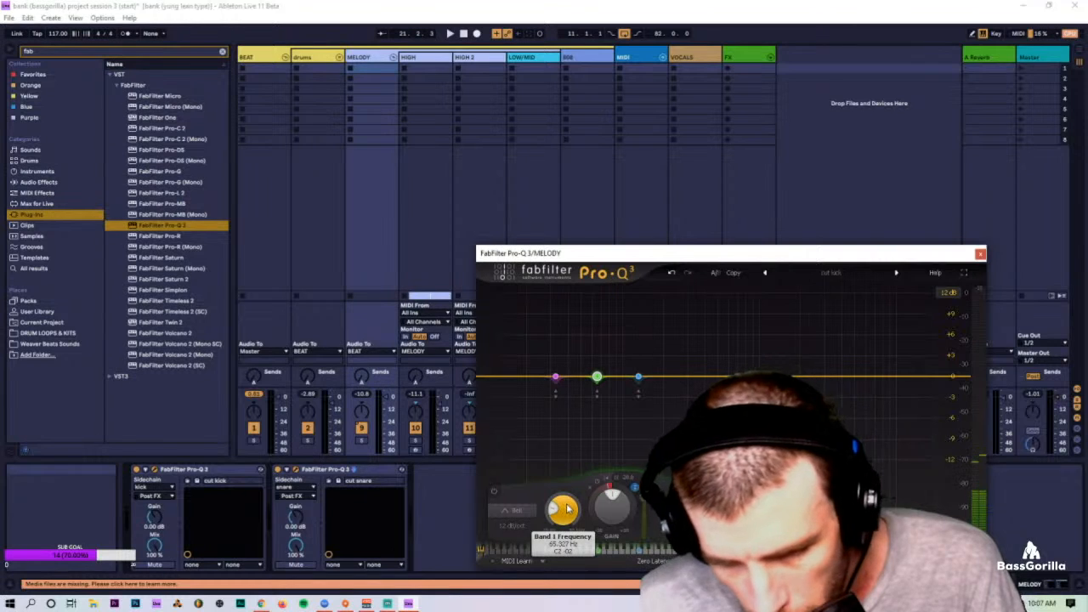
click(980, 253)
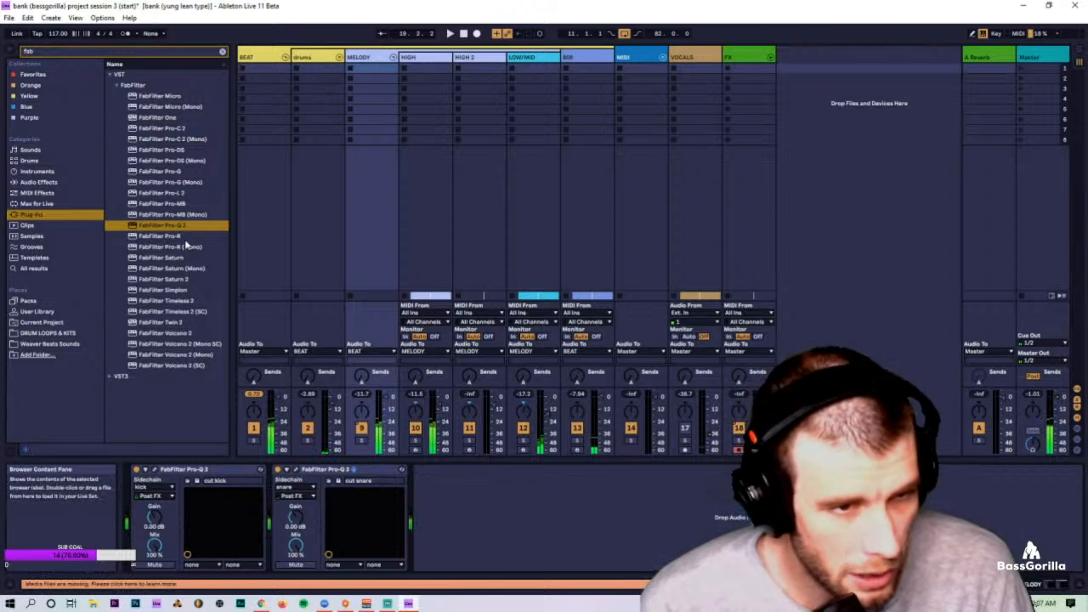
Step: Add a third Pro-Q 3 after cut snare with shallow high-frequency cuts, and close its window with the beat playing
drag(417, 529, 422, 515)
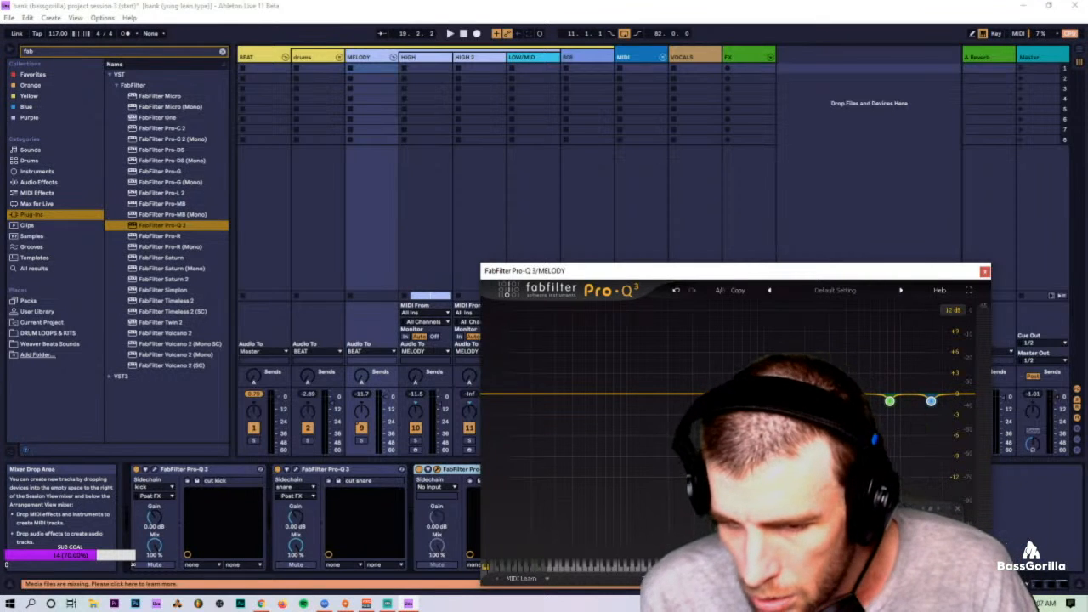
key(space)
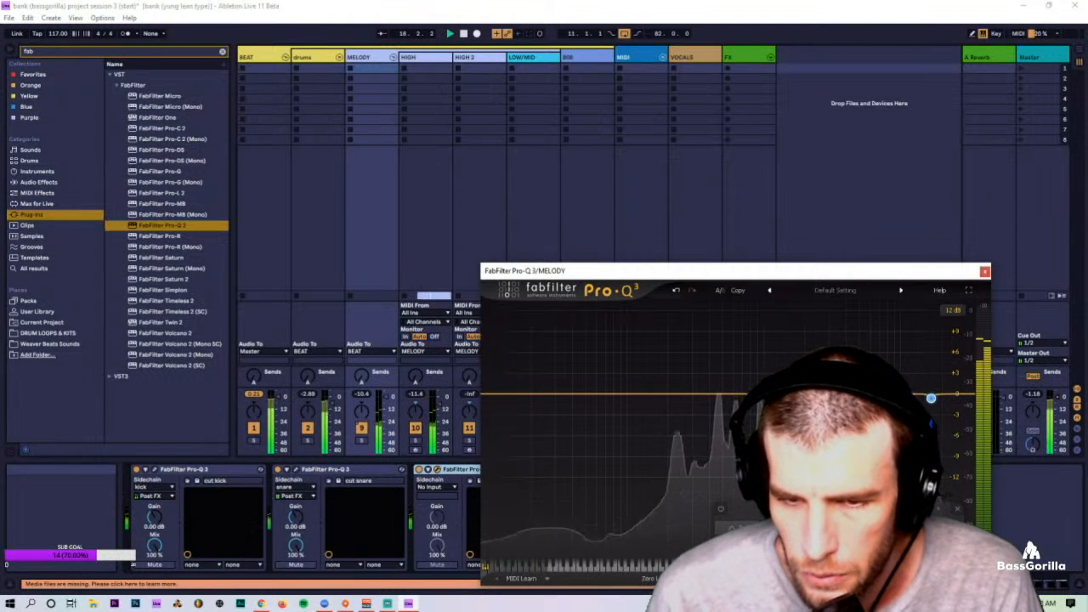
click(985, 271)
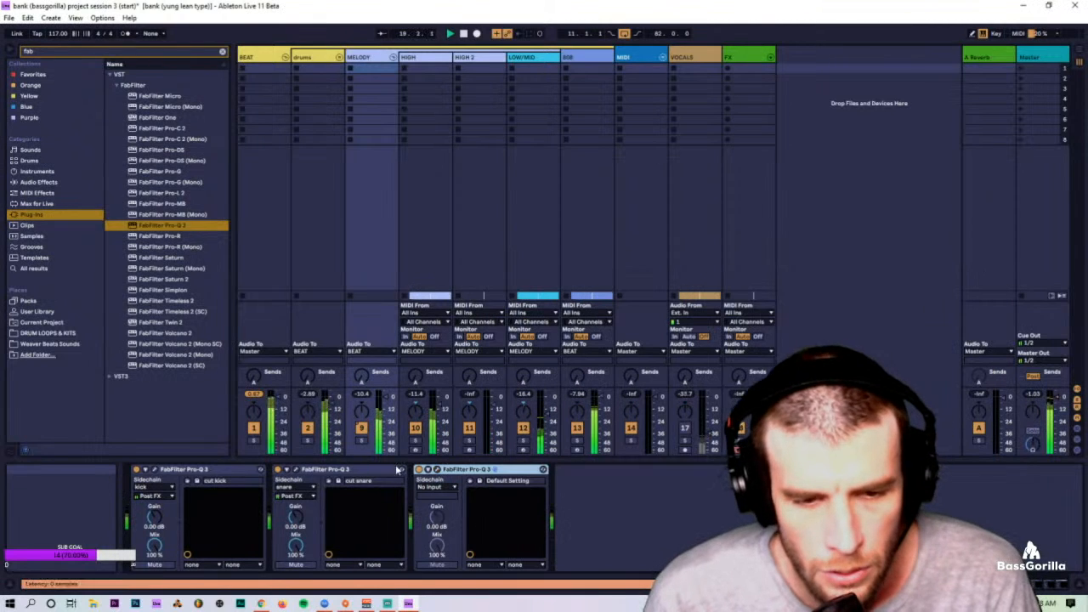
Step: Stop playback, rename the third Pro-Q 3 on the MELODY group as "cut hh" and fold the group
key(space)
key(ctrl+r)
text(cu)
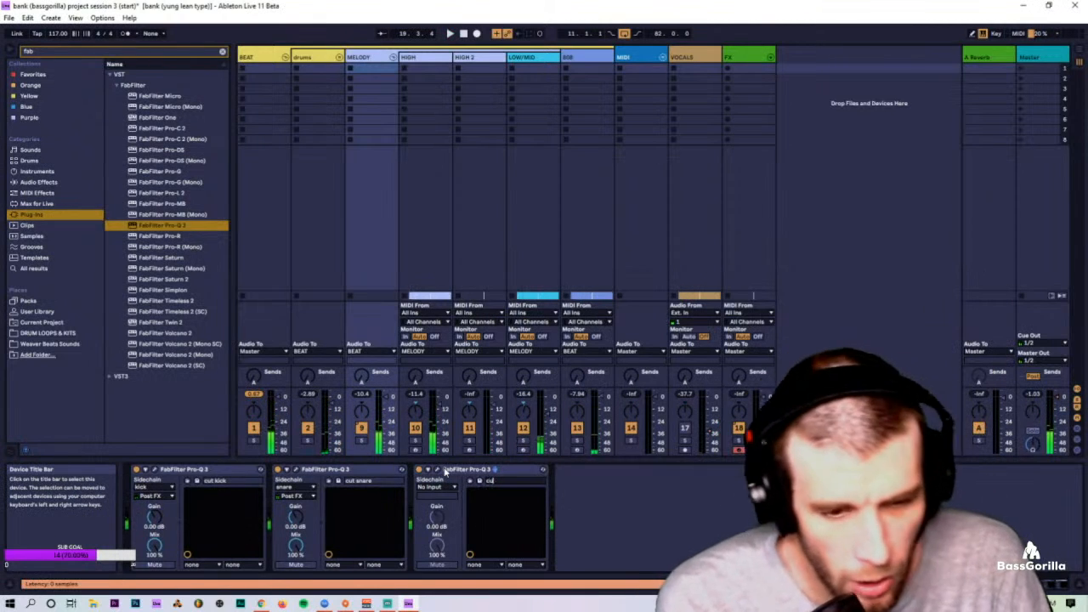
text(t hh)
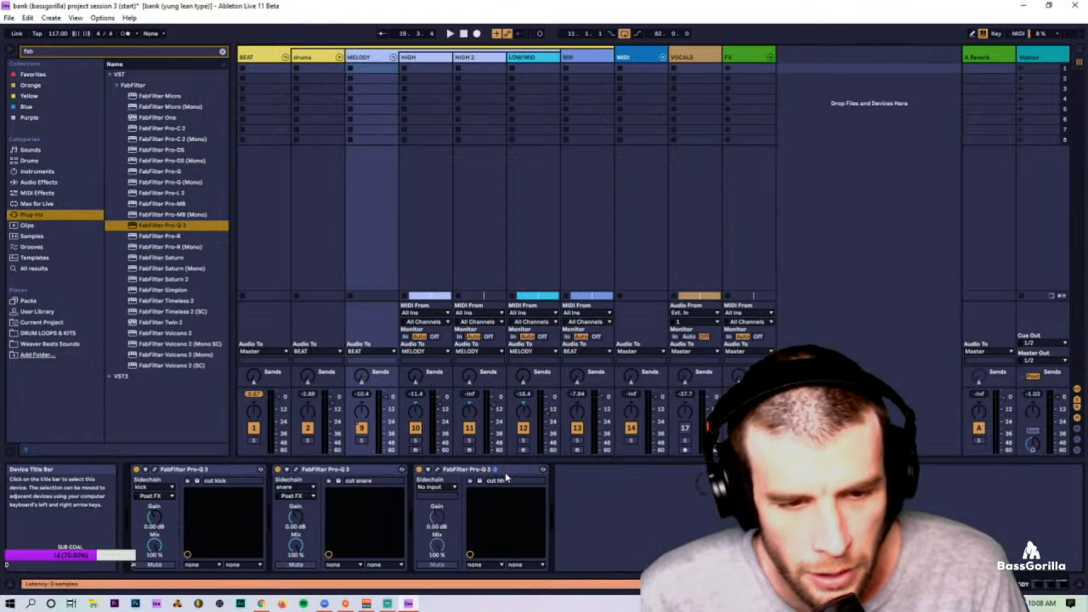
click(393, 56)
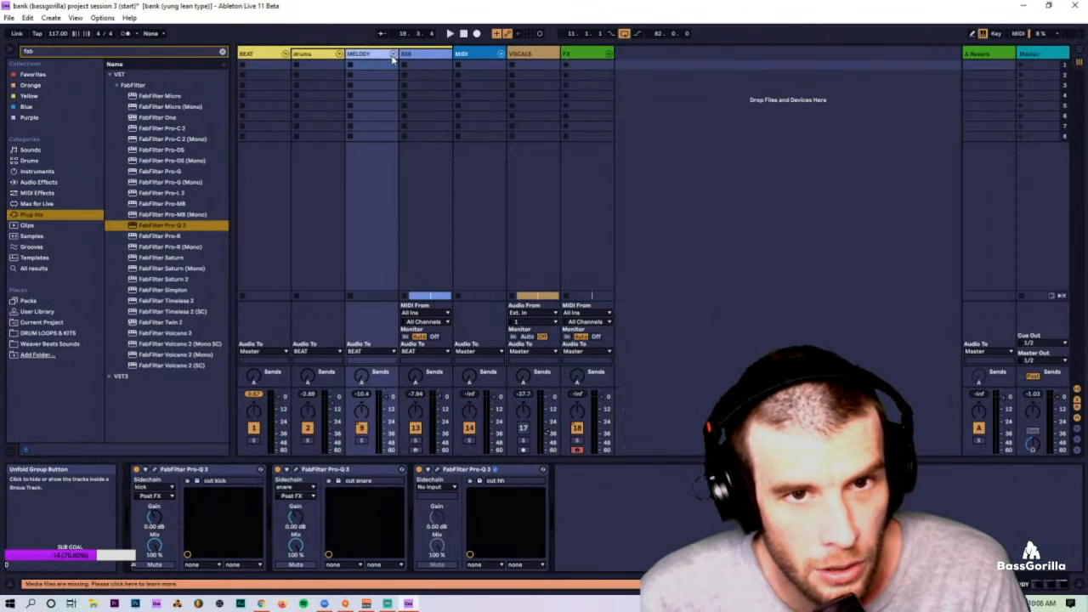
key(space)
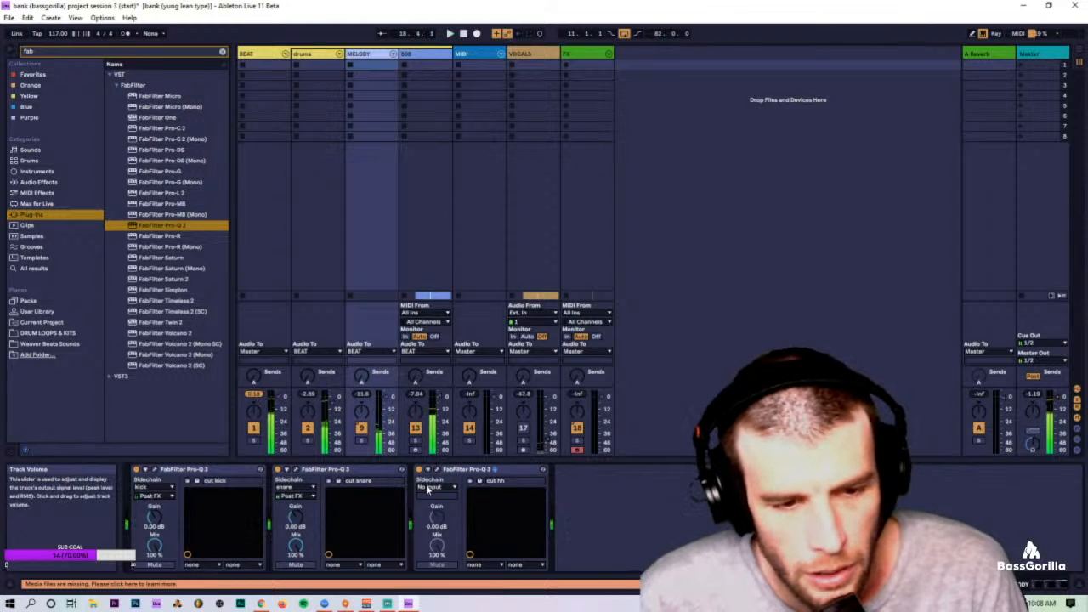
Step: Copy the cut snare and cut hh equalizers from MELODY to the 808 track and delete the cut hh copy there
click(456, 473)
shift+click(355, 472)
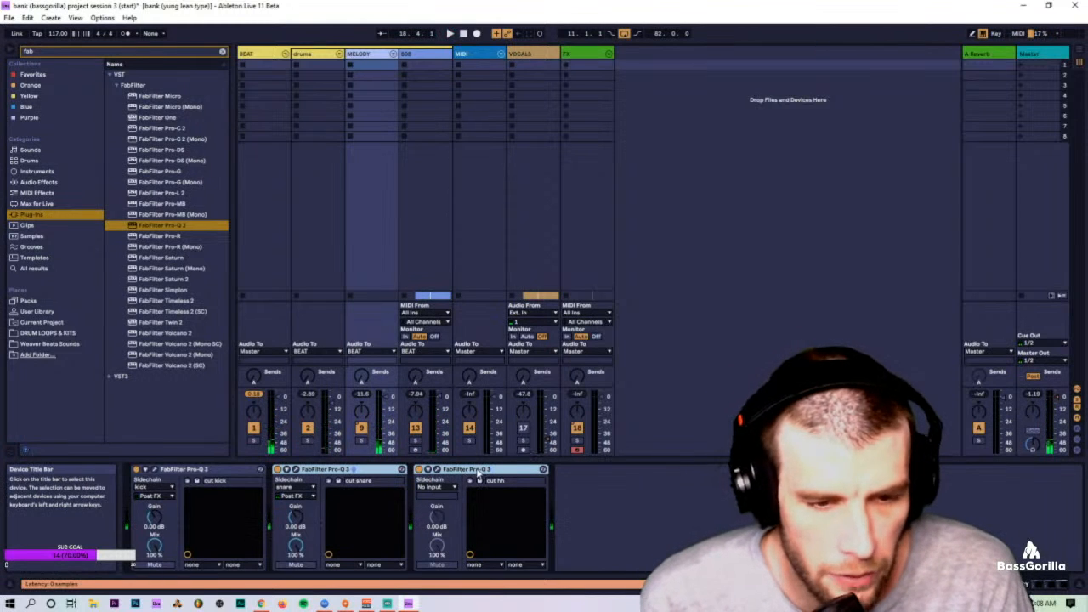
drag(354, 471, 428, 66)
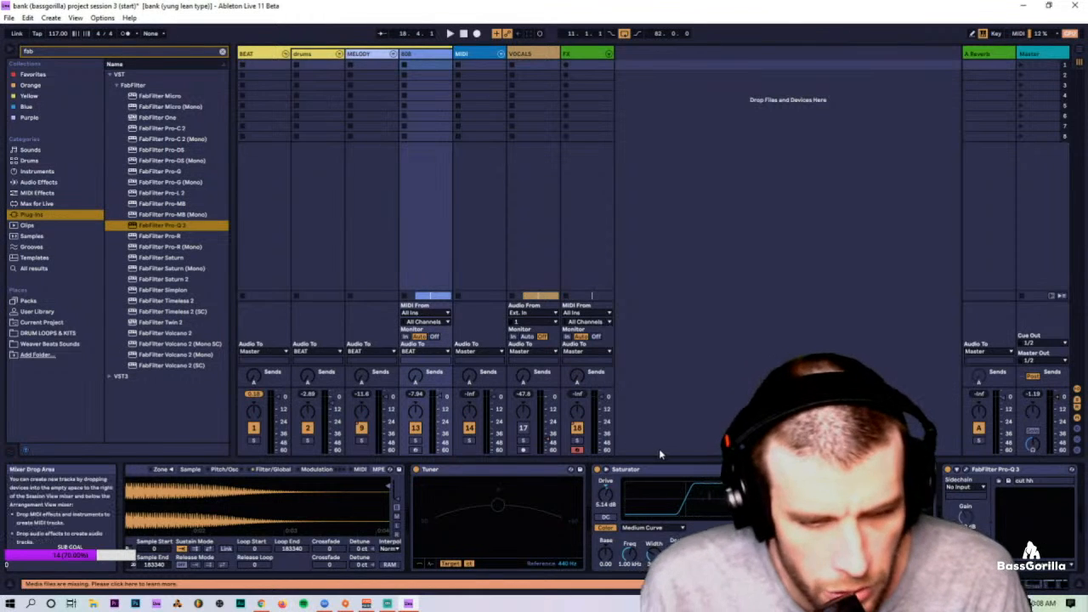
key(space)
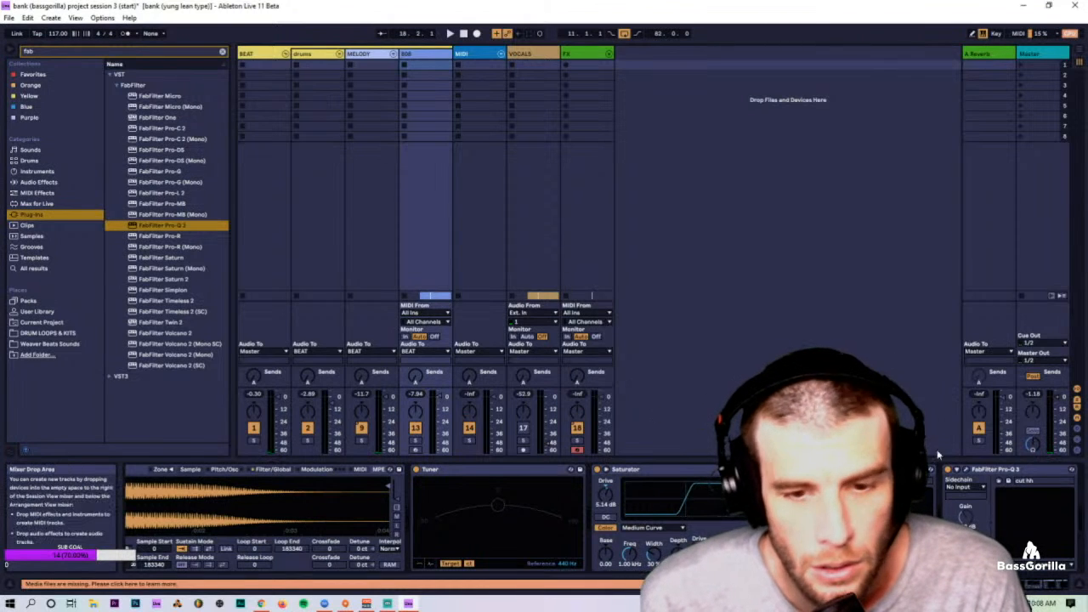
click(982, 473)
key(Delete)
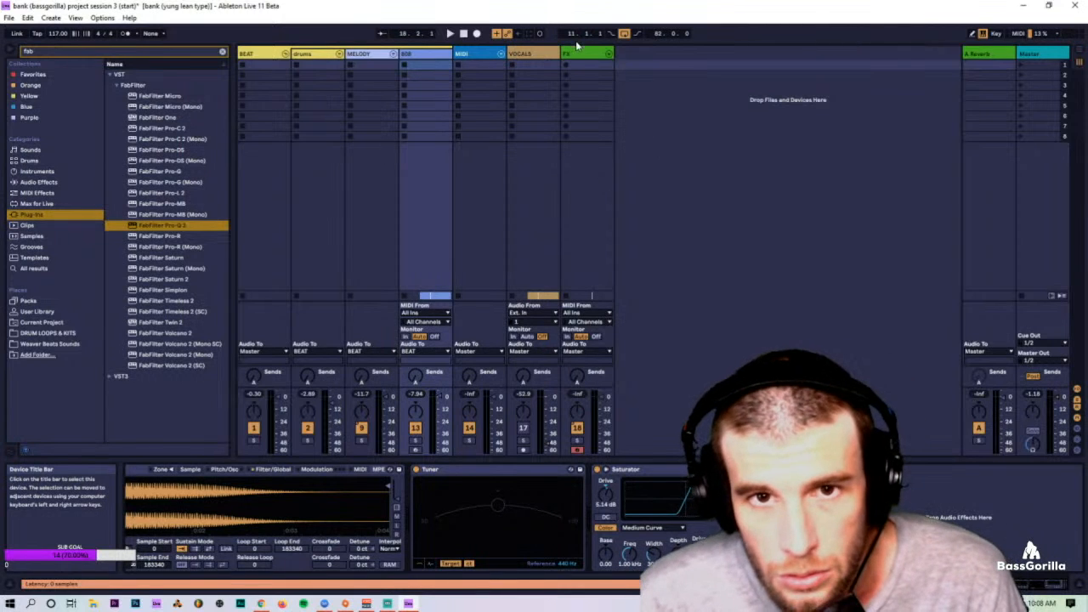
Step: Copy the cut kick, cut snare and cut hh equalizers from the MELODY group to the FX track
click(600, 121)
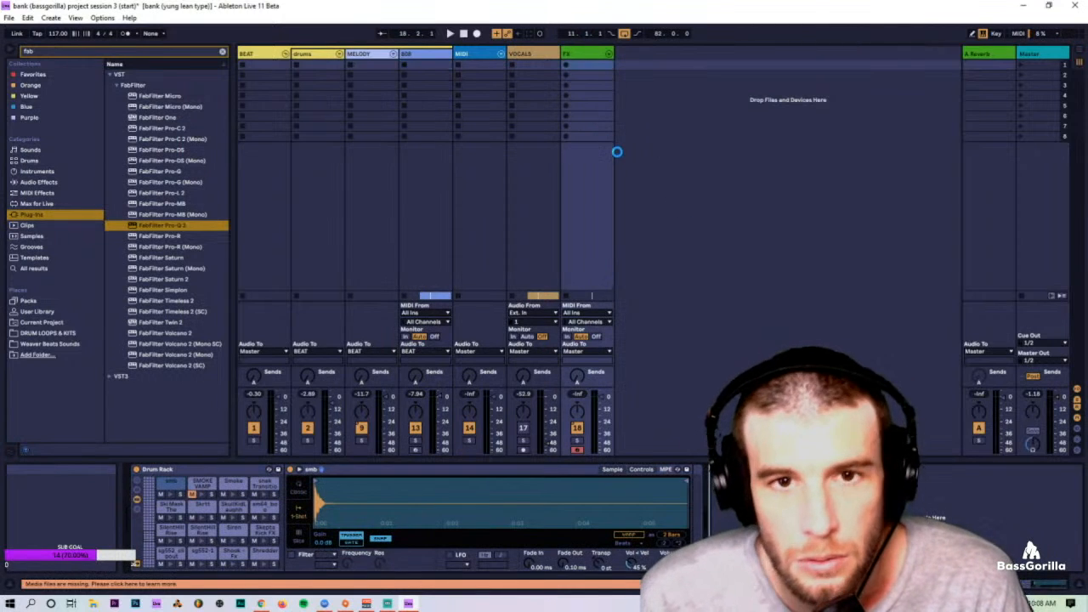
click(362, 54)
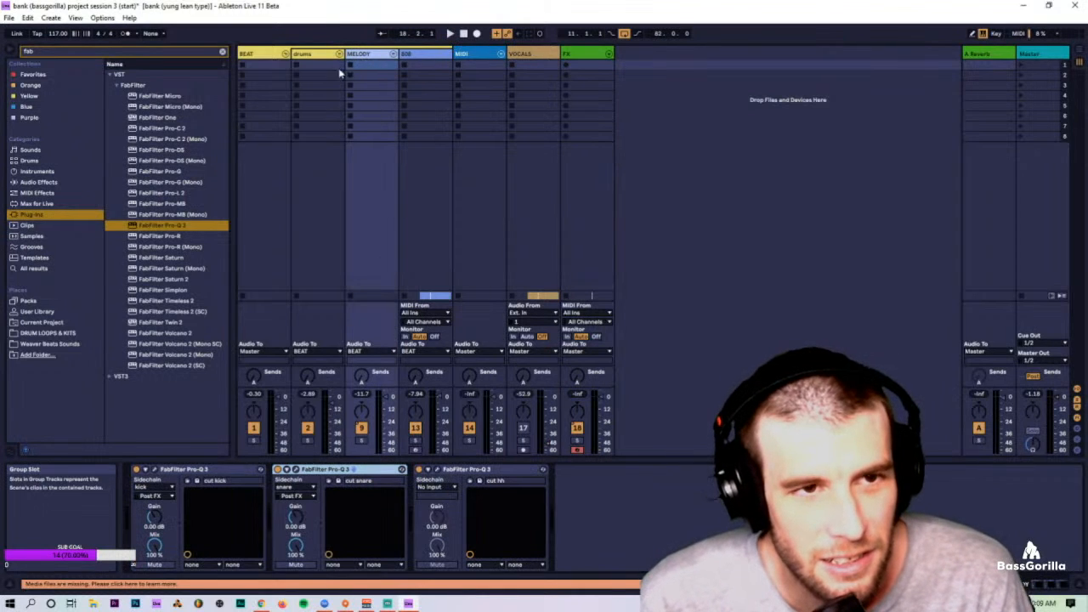
click(535, 510)
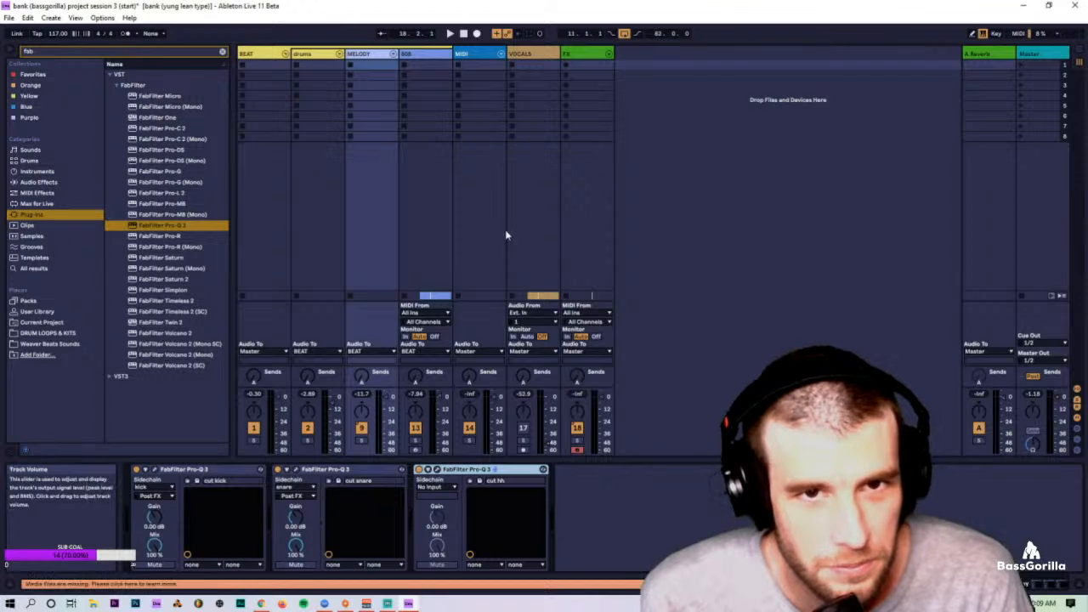
click(447, 60)
click(369, 68)
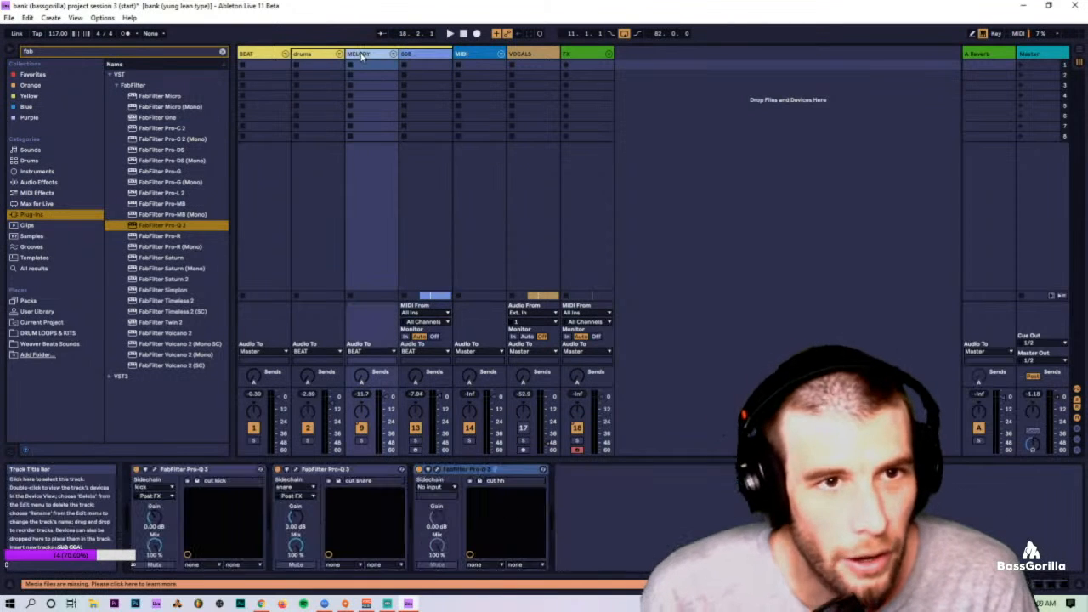
click(451, 469)
shift+click(189, 470)
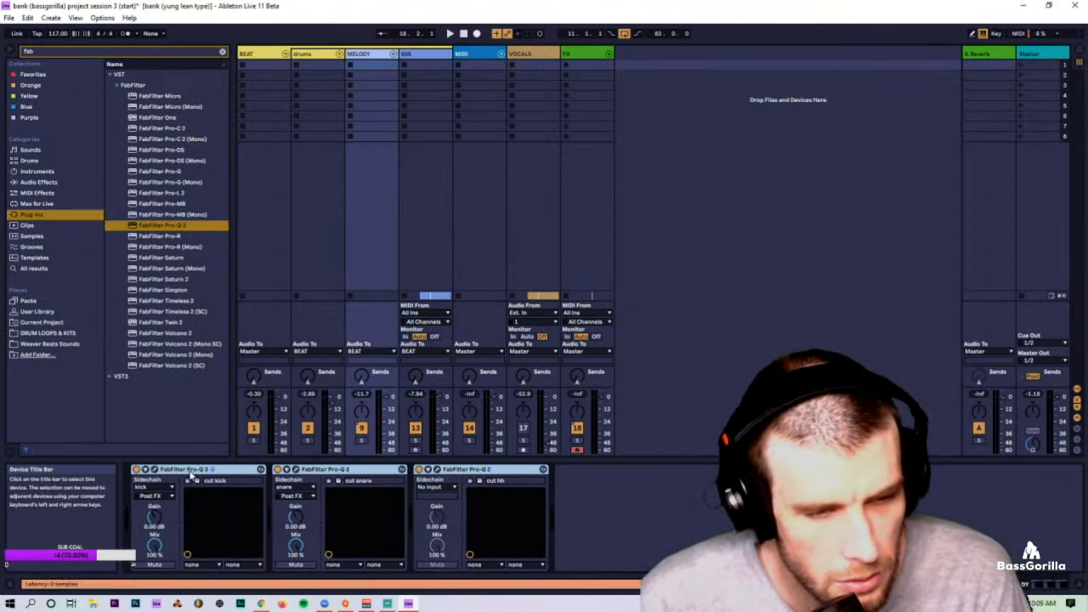
drag(196, 470, 587, 90)
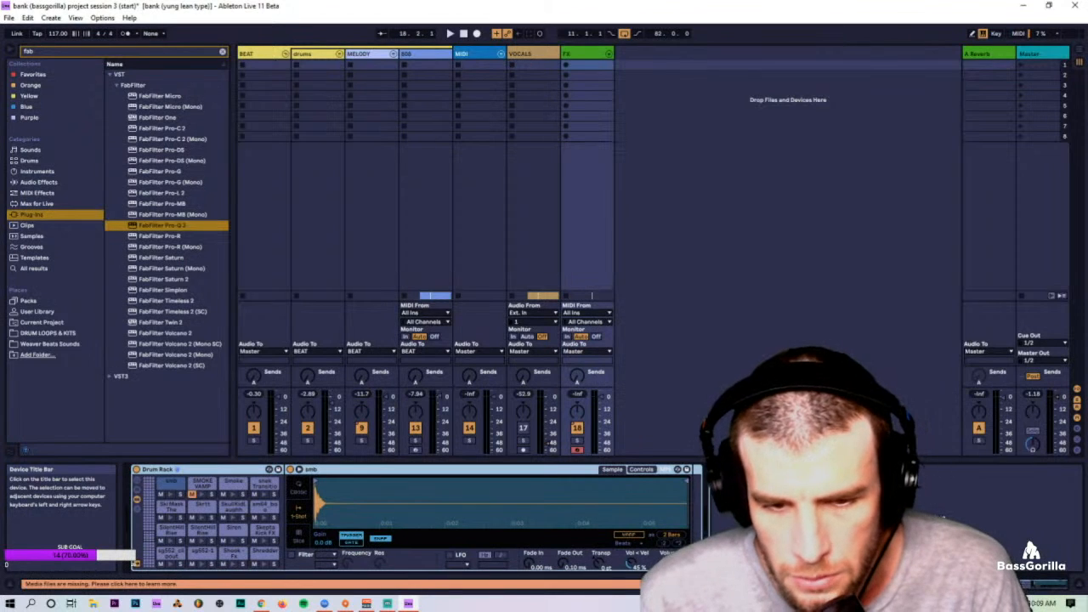
Step: Play the arrangement section containing the FX clip to listen to its equalizers in the mix
key(space)
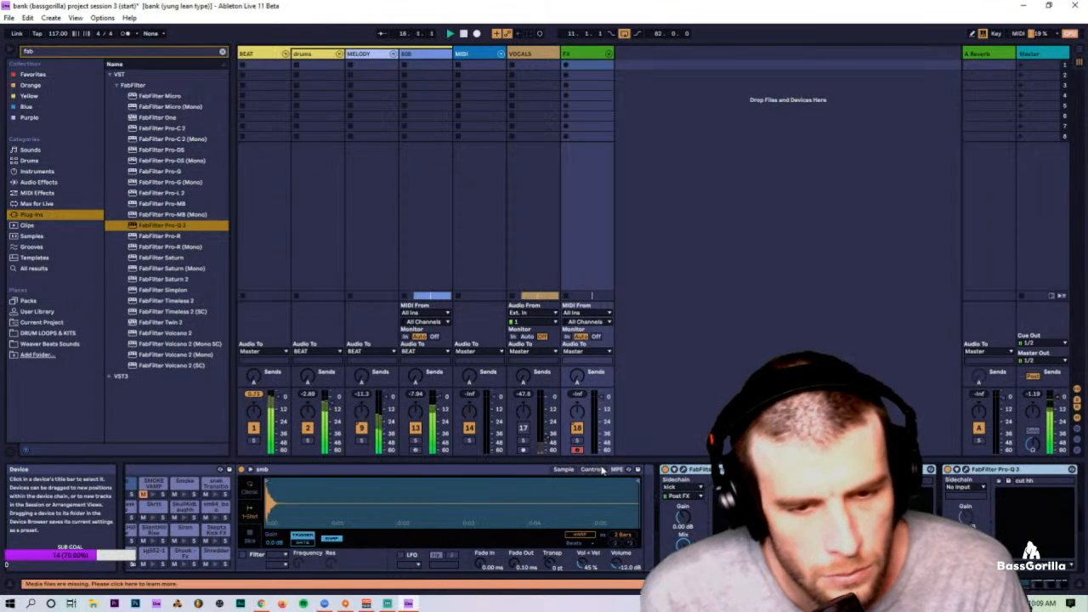
key(Tab)
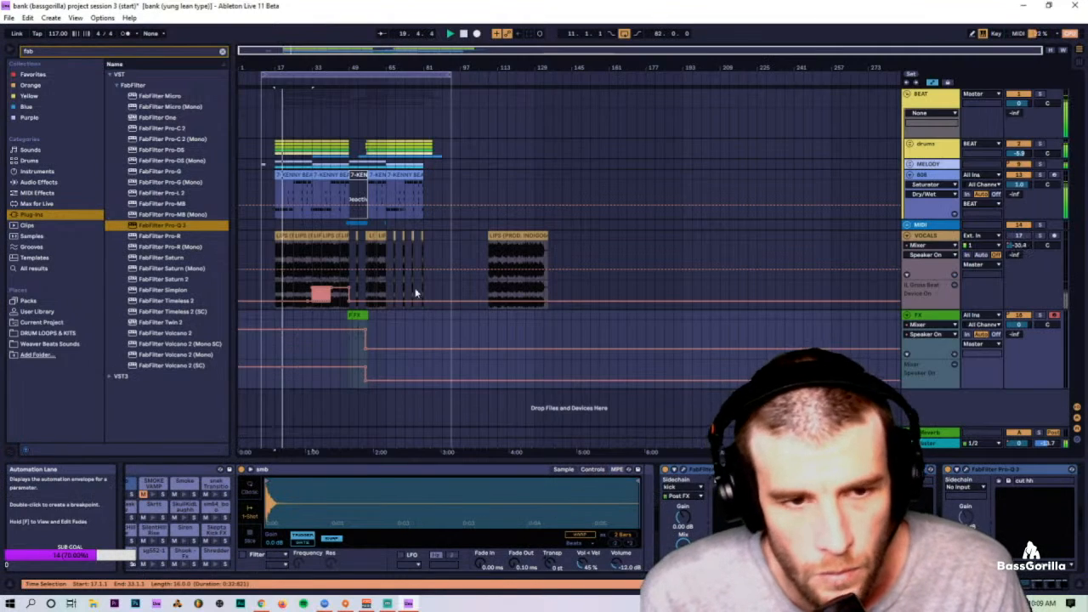
key(Tab)
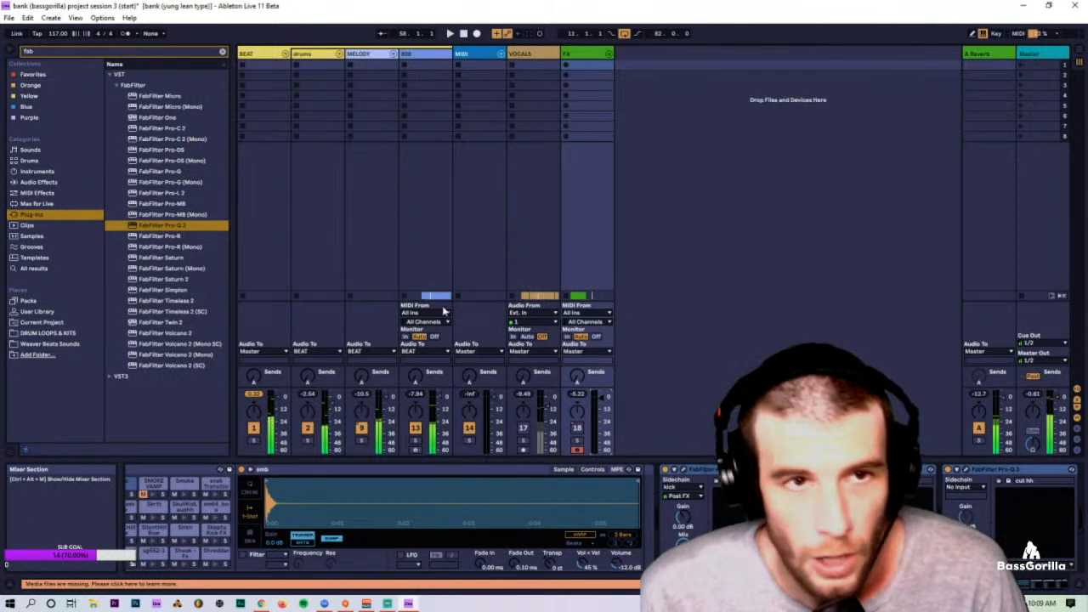
Step: Insert a return track and load the CLA-2A Stereo compressor onto it
click(51, 17)
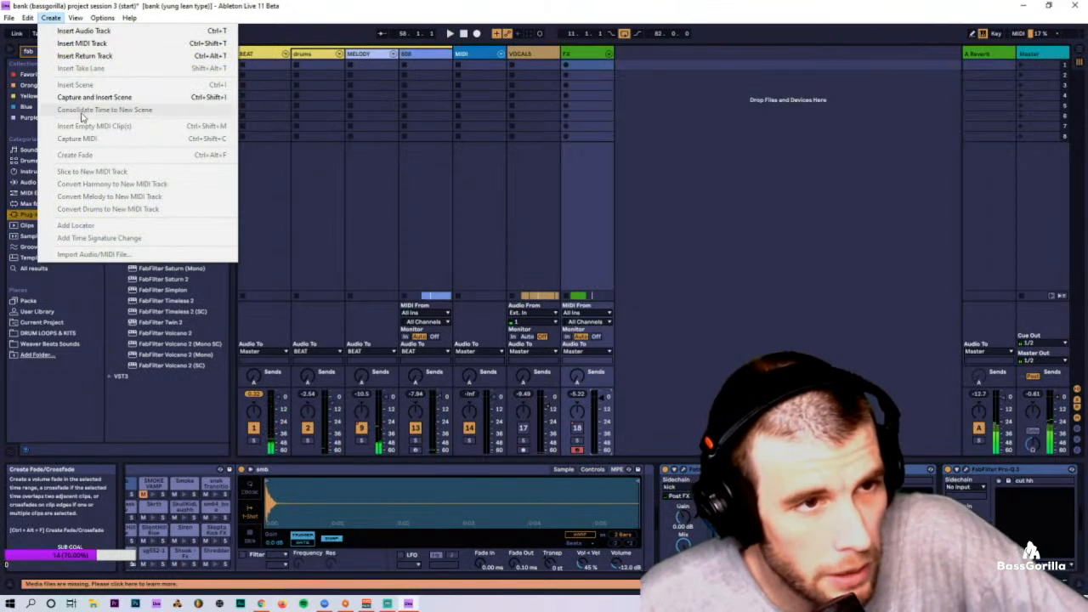
click(93, 56)
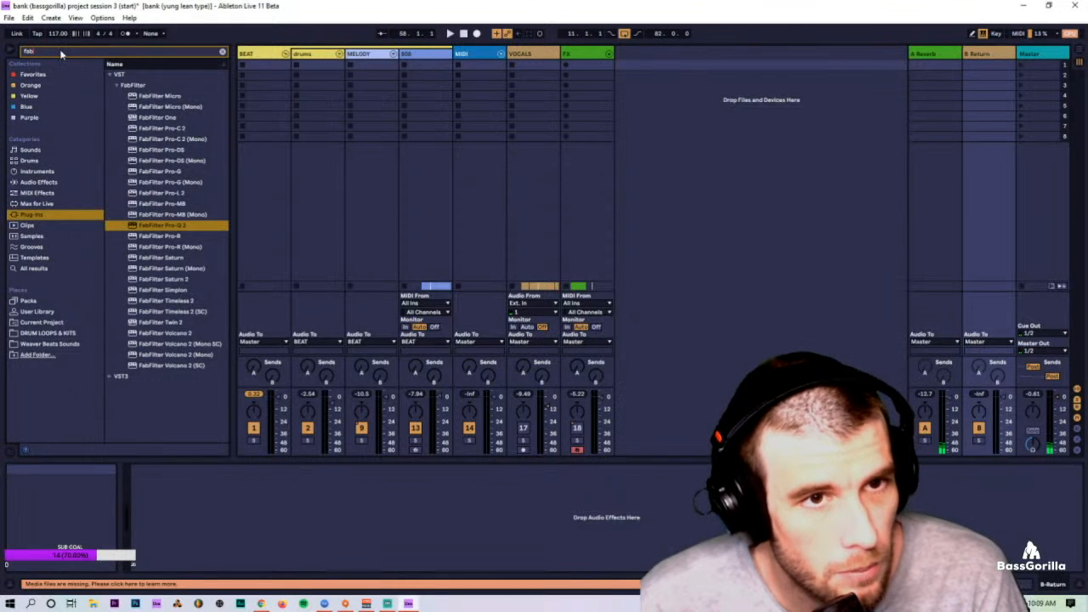
key(BackSpace)
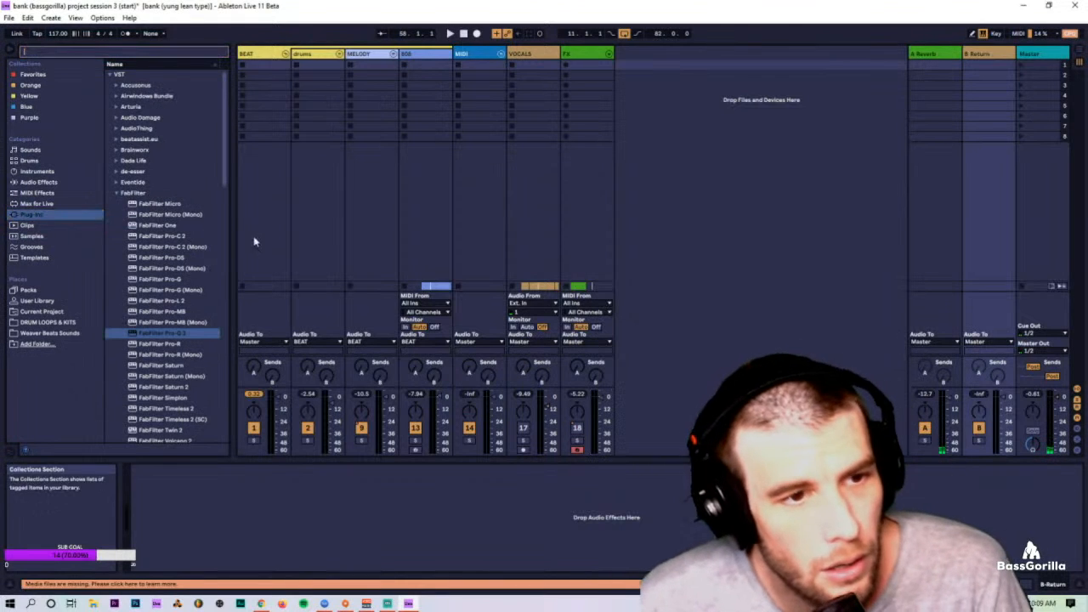
text(c)
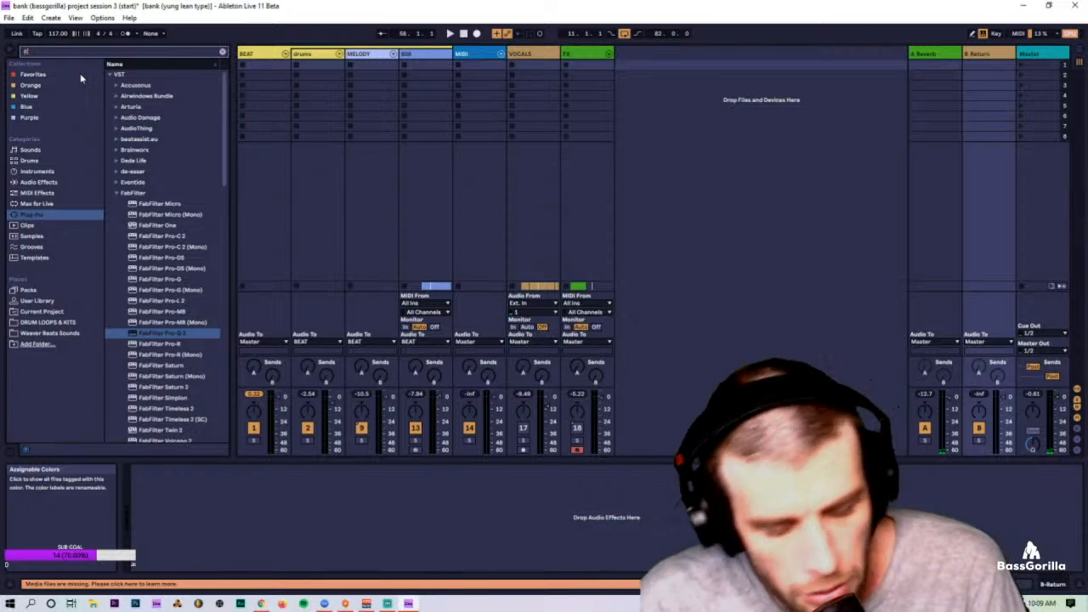
text(la)
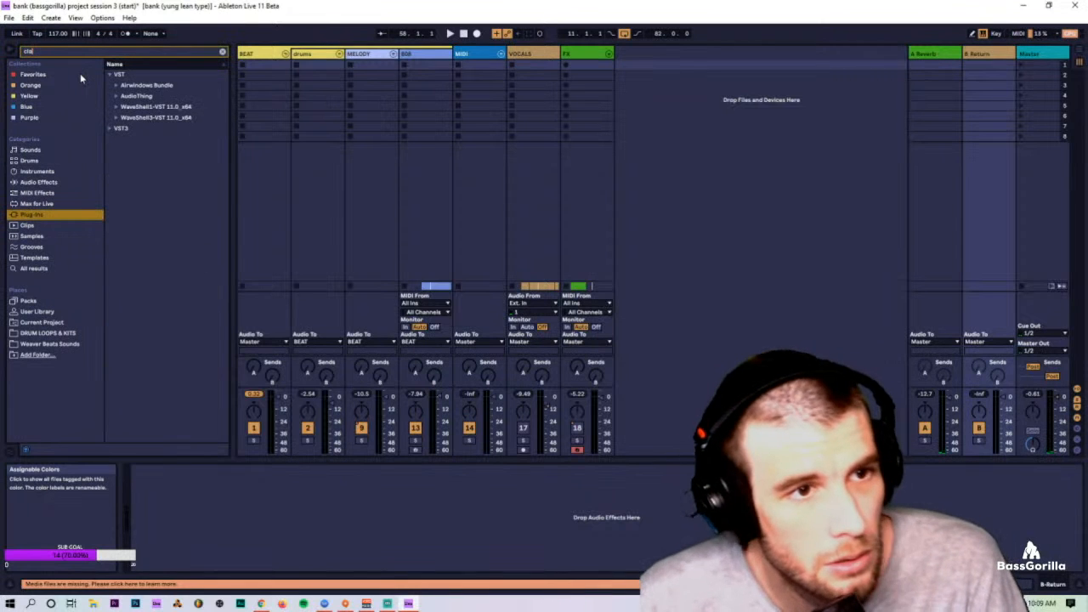
text(-2)
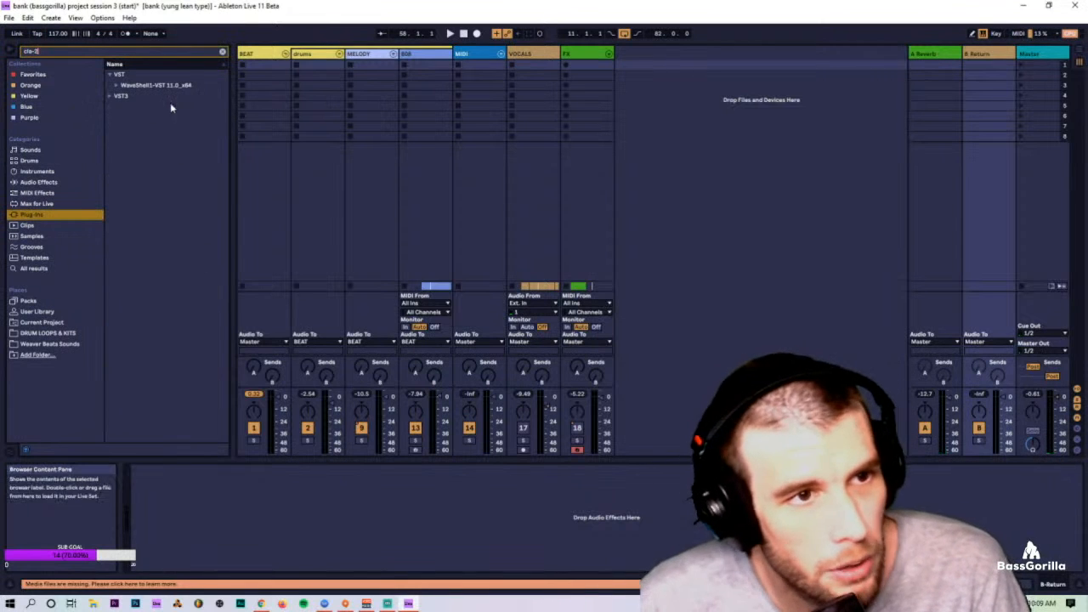
click(117, 86)
drag(161, 109, 992, 66)
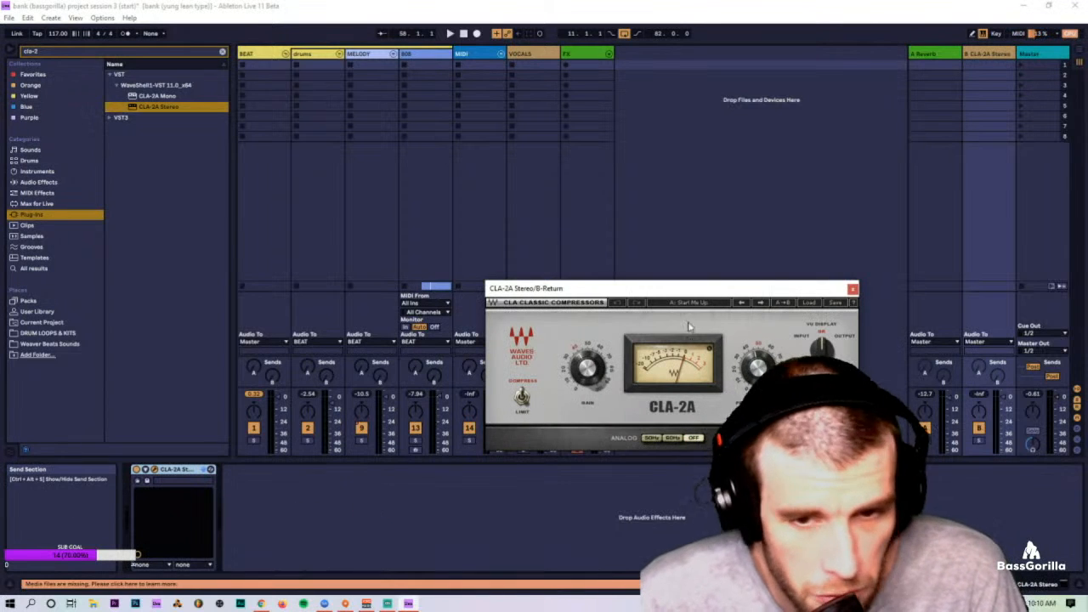
Step: Turn up the drums group's send to the CLA-2A return track and play an earlier section of the song
drag(700, 289, 858, 309)
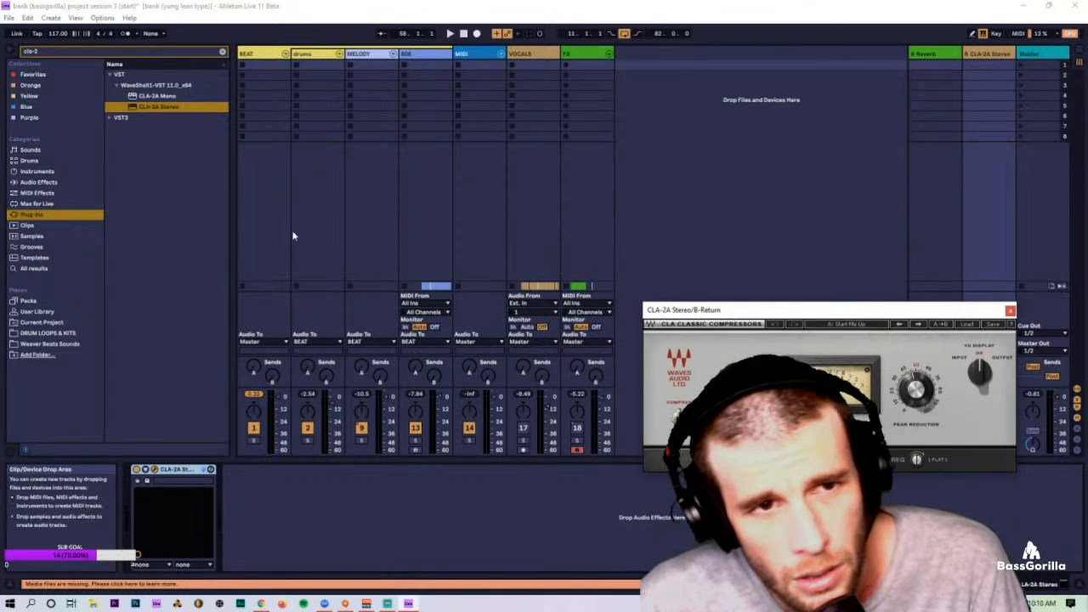
drag(326, 378, 401, 289)
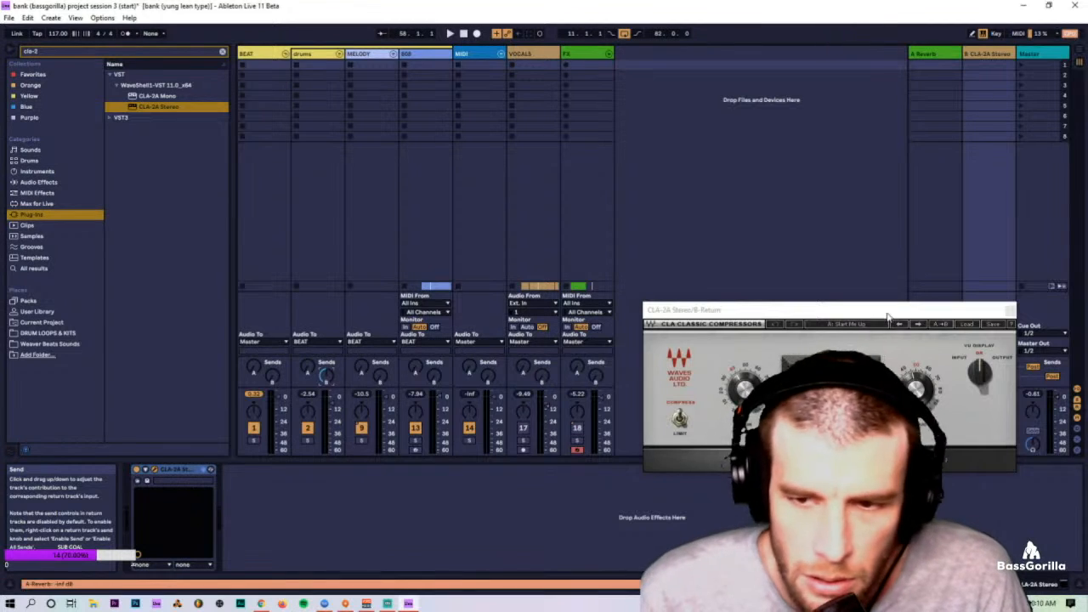
drag(888, 311, 639, 365)
key(space)
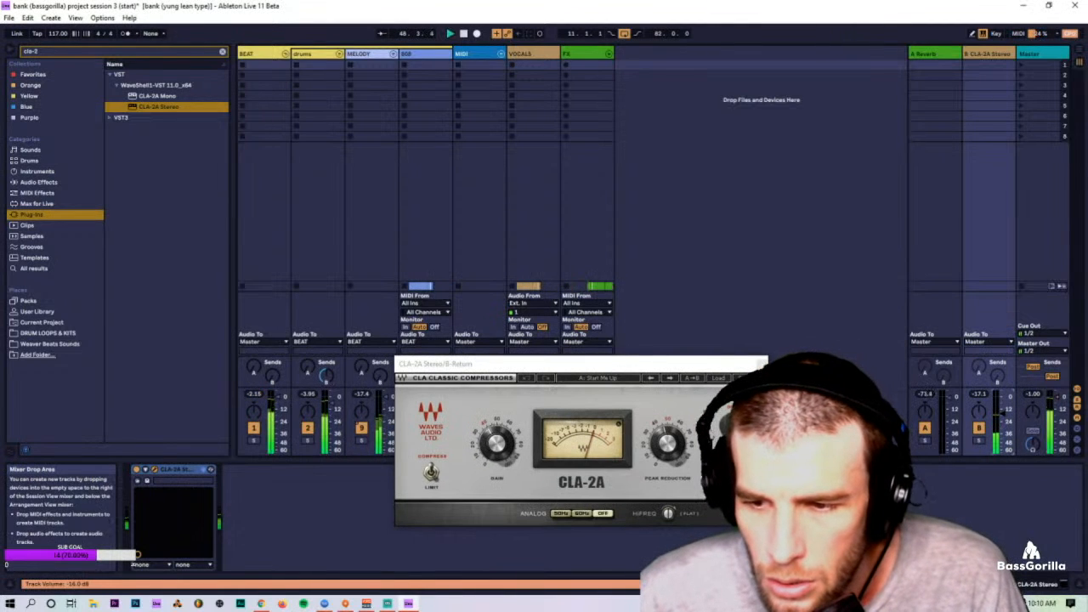
key(Tab)
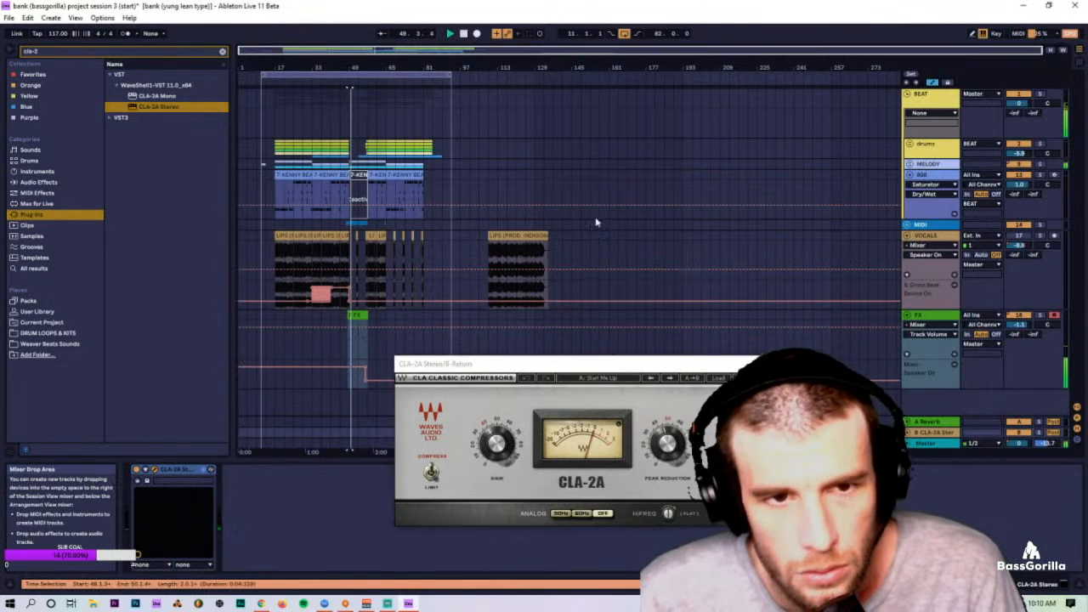
key(Tab)
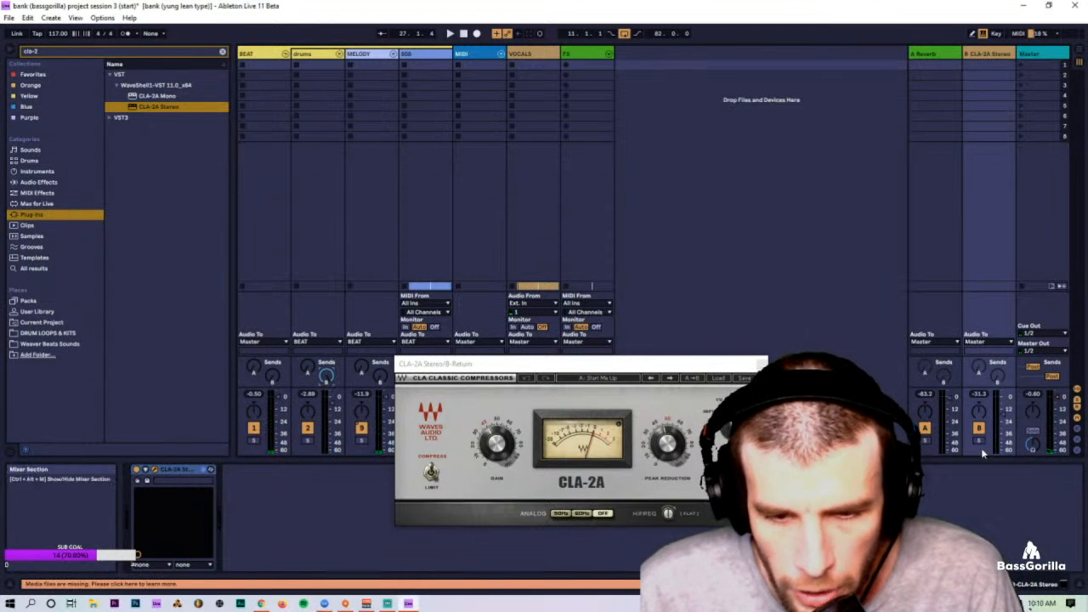
Step: Adjust the CLA-2A's peak reduction and raise its return track to about -24.8 dB, briefly muting the return to compare
drag(999, 432, 999, 418)
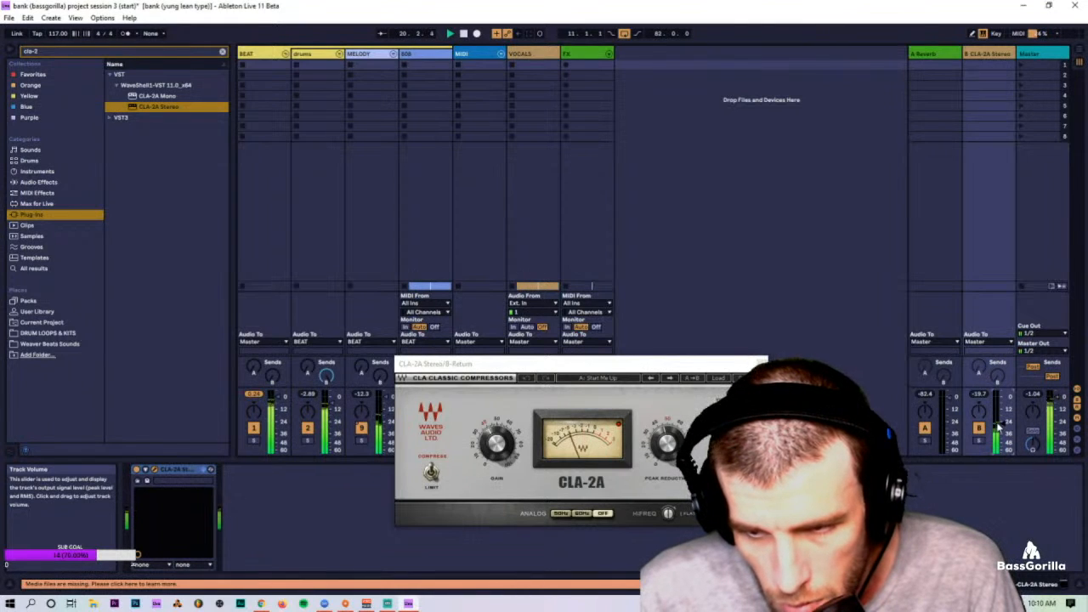
drag(668, 443, 668, 440)
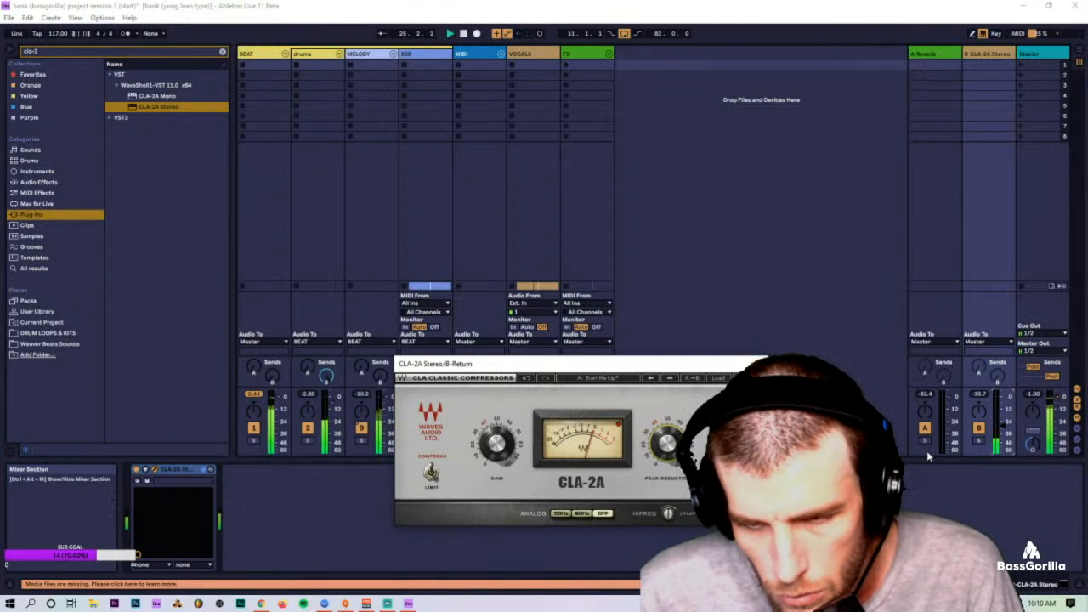
drag(1006, 431, 1006, 424)
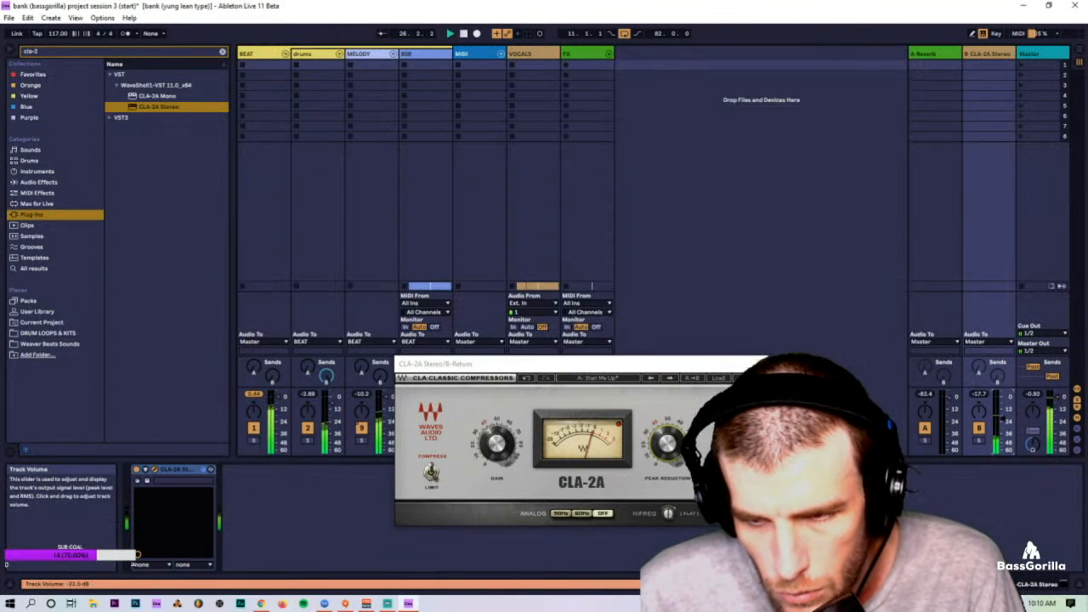
click(978, 430)
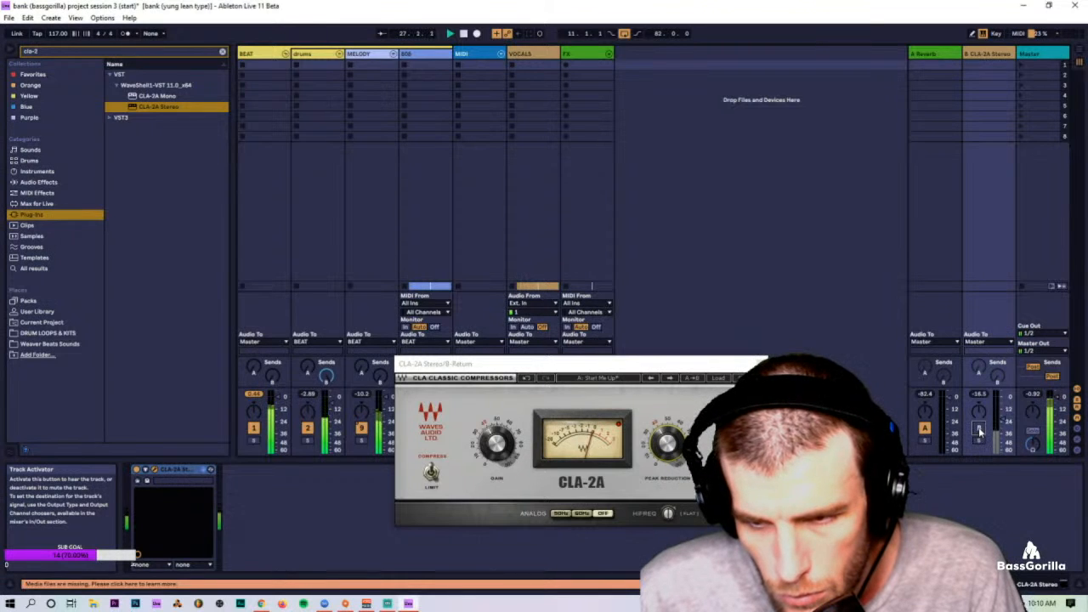
click(978, 430)
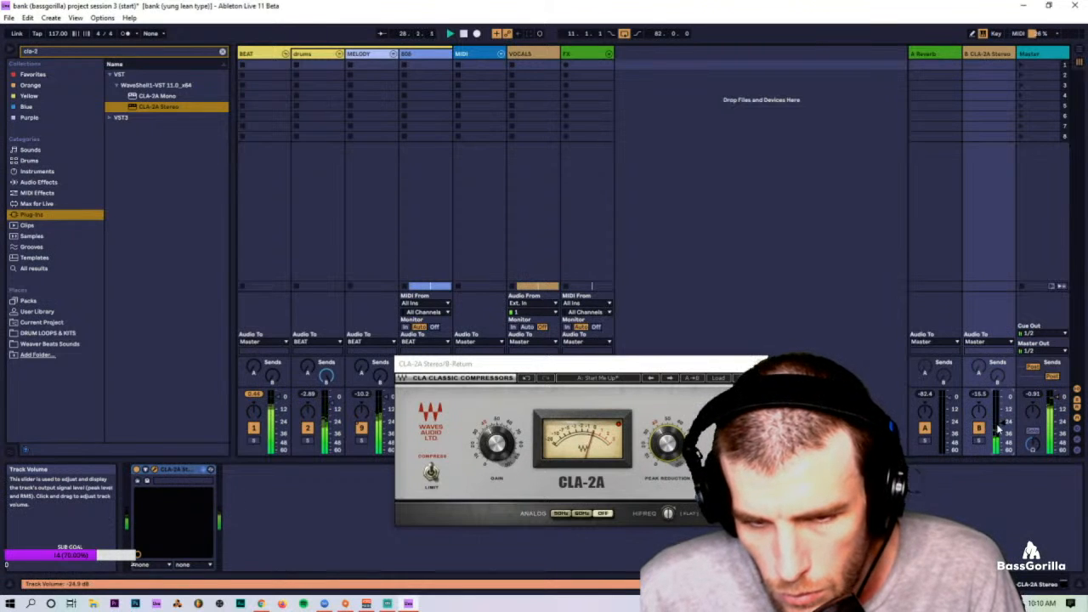
click(708, 448)
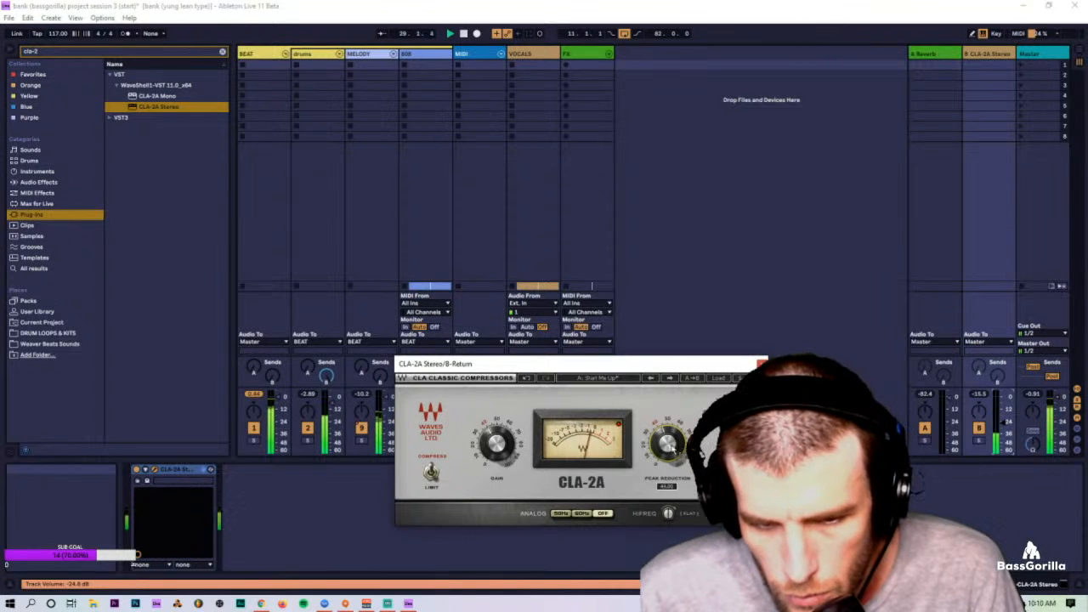
click(998, 426)
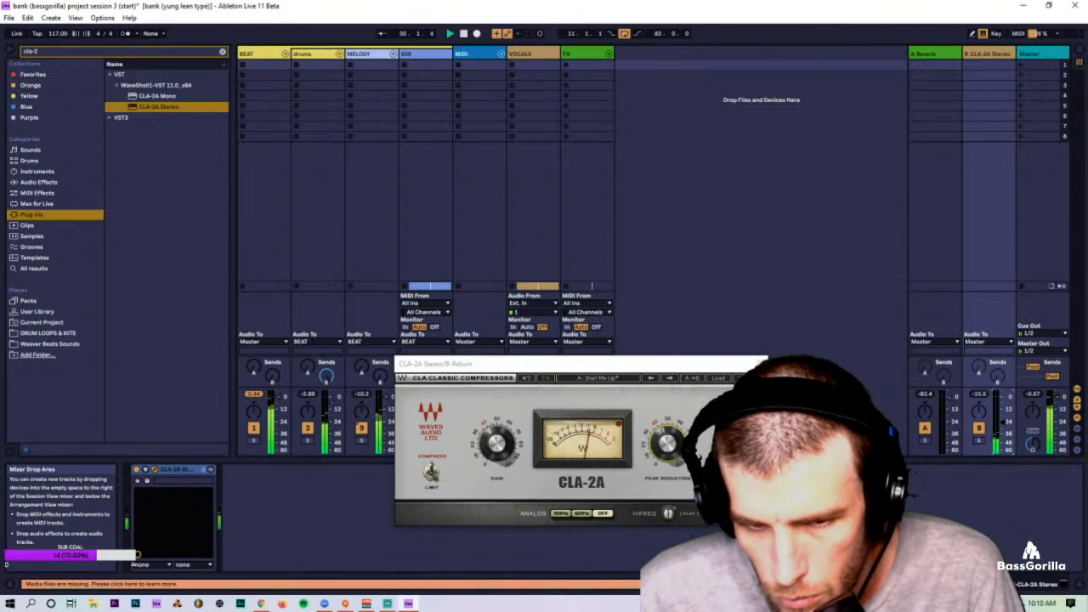
Step: Try the CLA-2A's analog options and close the compressor window
click(563, 521)
click(581, 514)
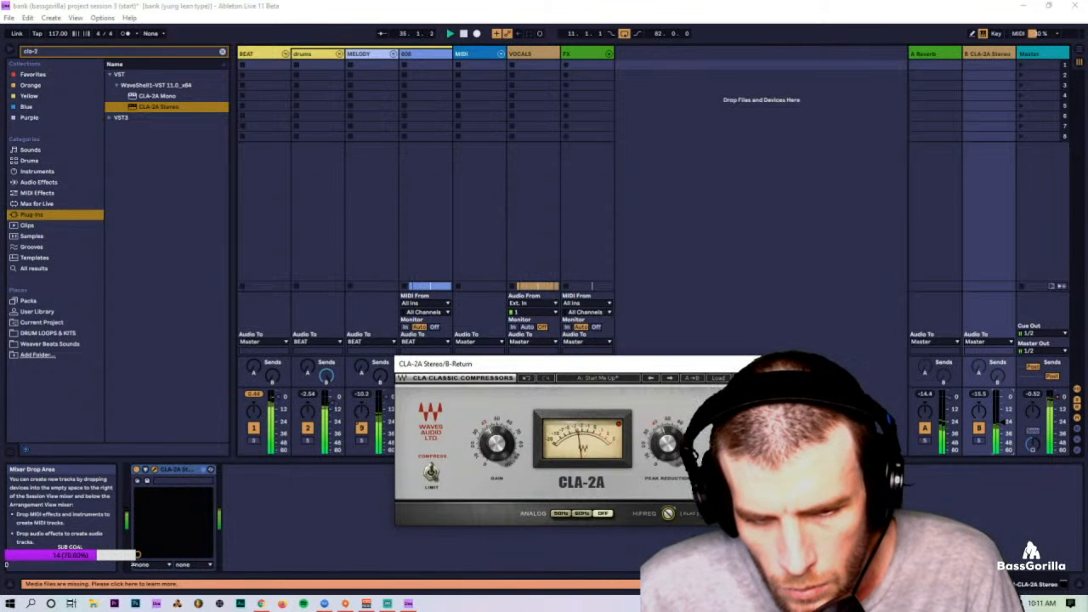
click(763, 364)
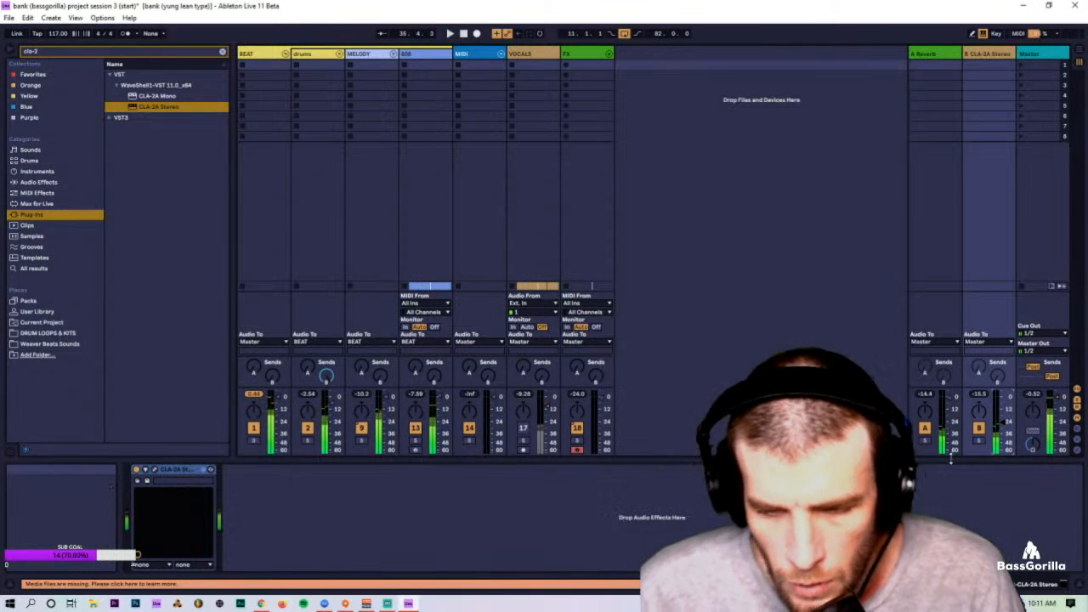
Step: Play from around bar 27 with the CLA-2A return muted and active, fine-tuning its volume to about -24.4 dB
key(space)
click(980, 428)
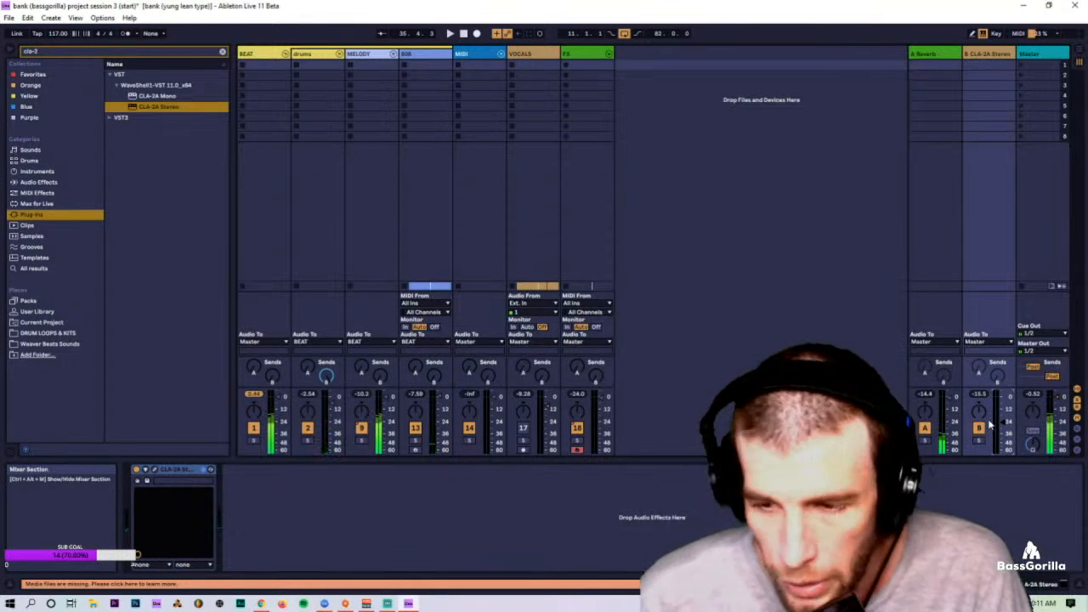
key(space)
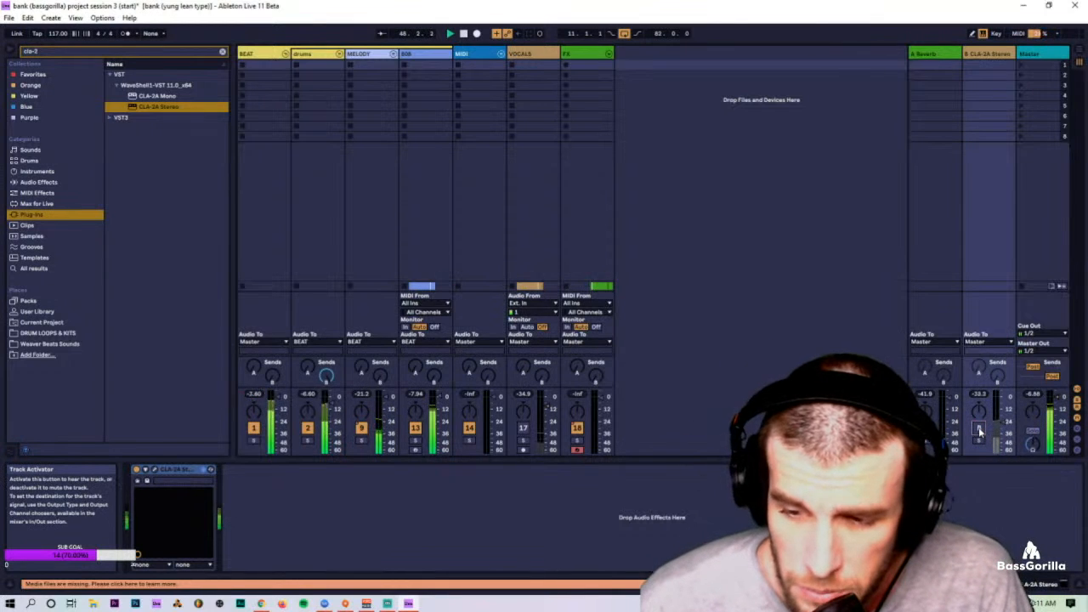
key(Tab)
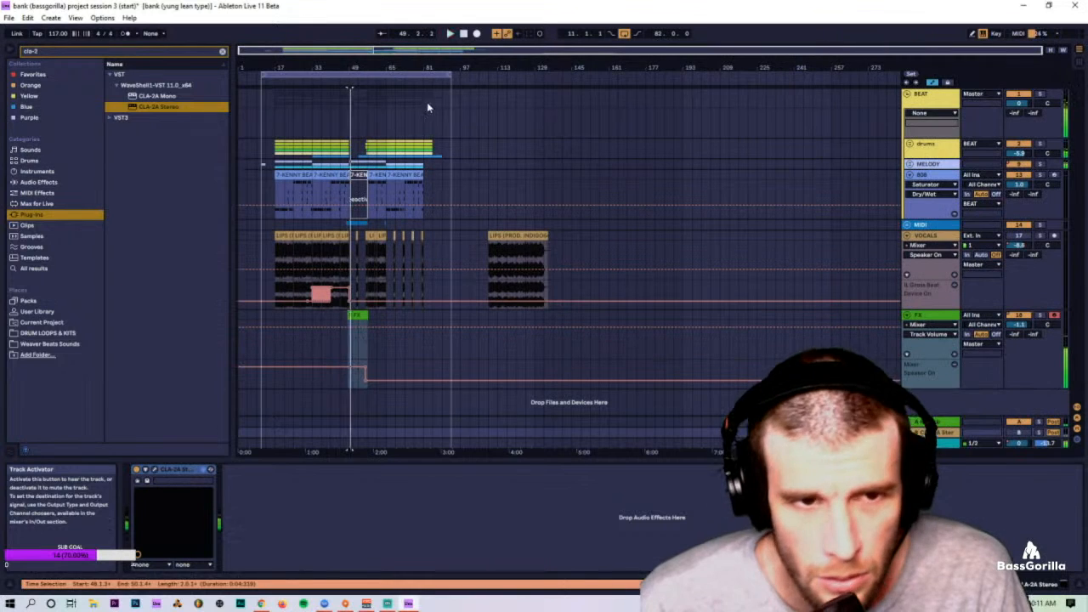
click(297, 101)
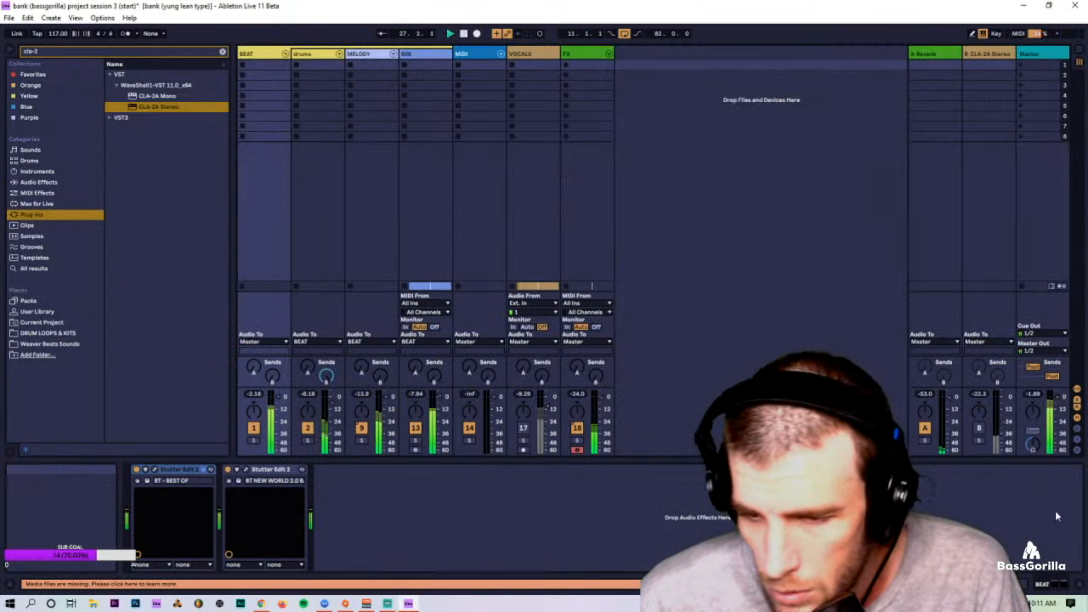
key(Tab)
click(980, 429)
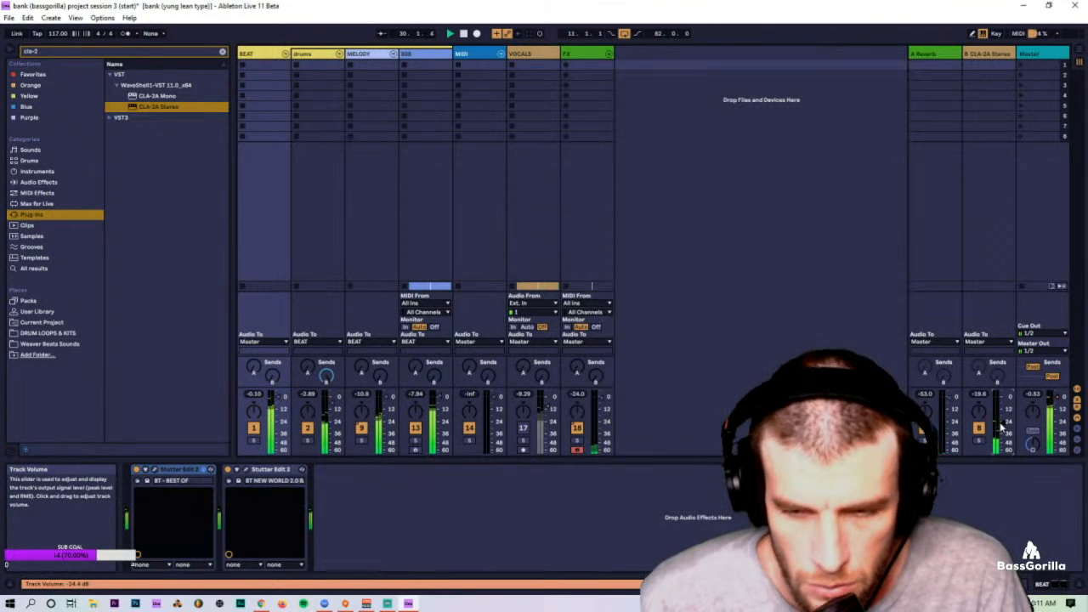
key(Tab)
key(Tab)
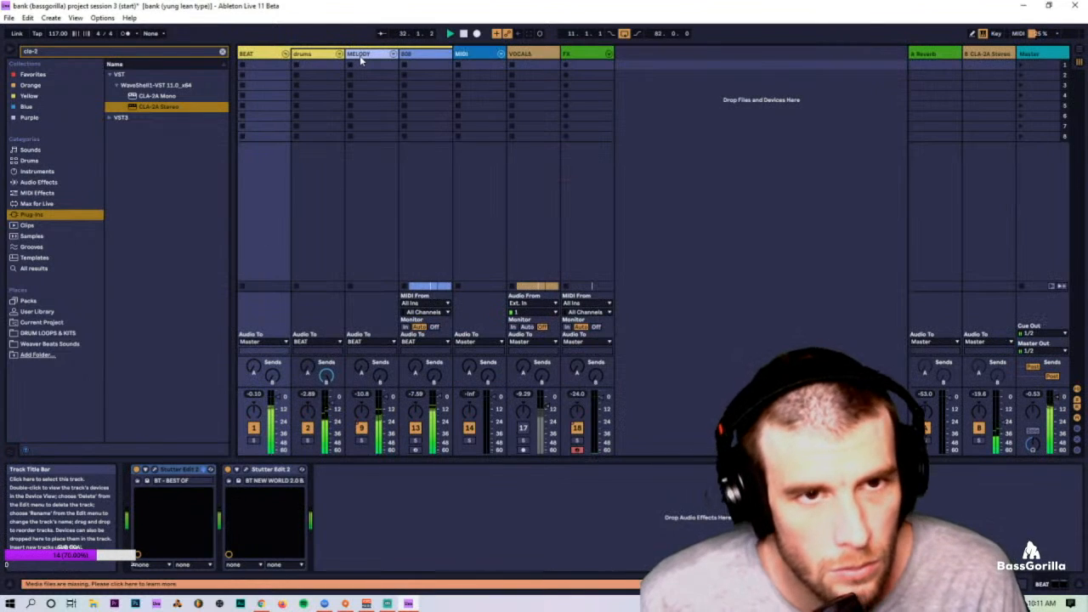
Step: Search the audio effects for "comp" and add the Compressor at the end of the 808 track's device chain
click(422, 56)
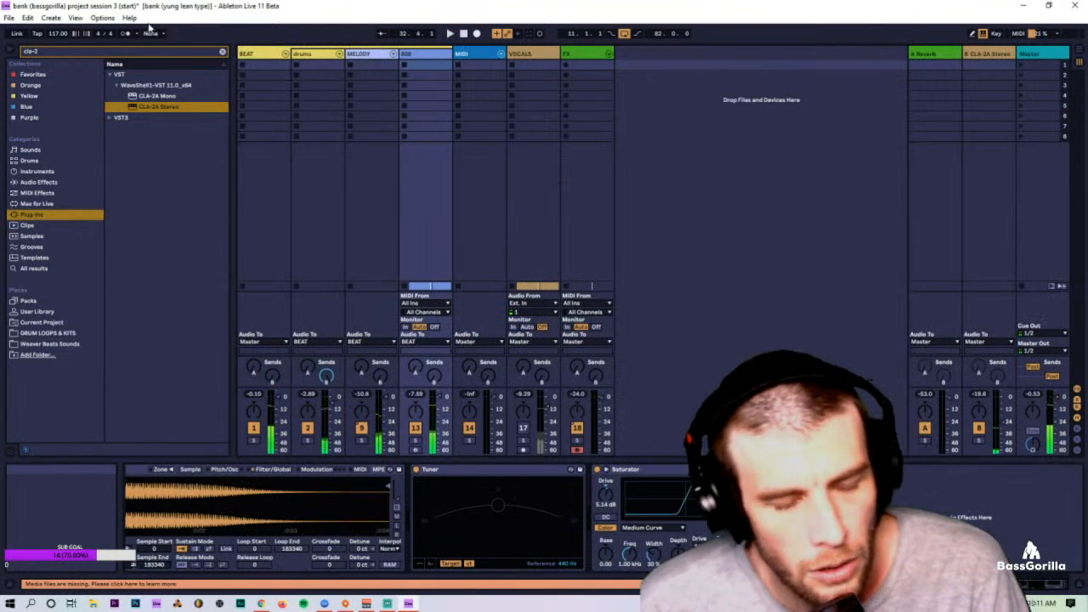
key(ctrl+f)
text(comp)
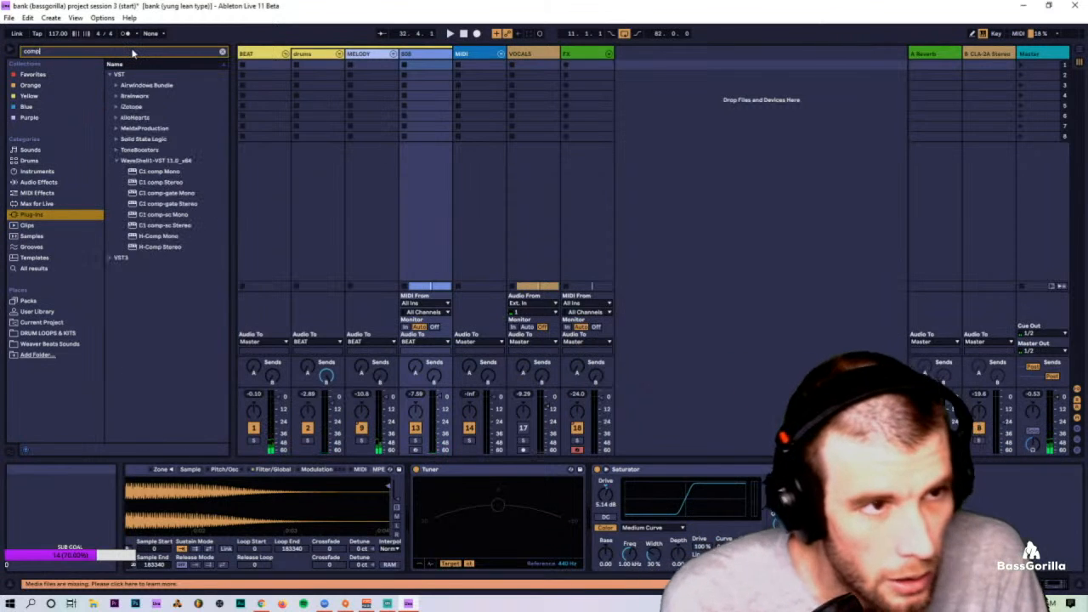
click(43, 184)
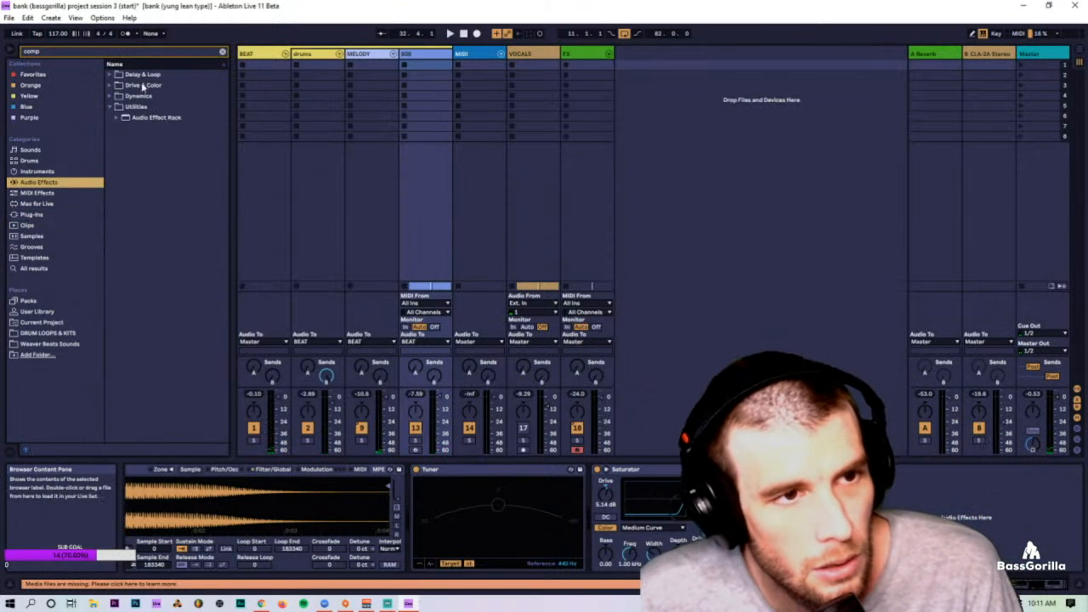
click(113, 75)
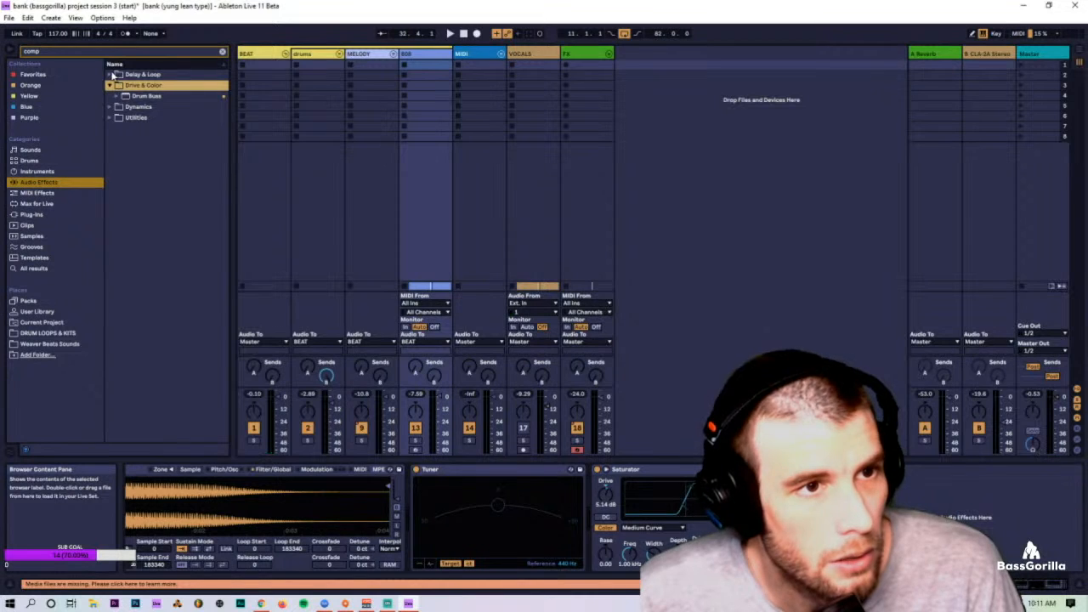
click(110, 108)
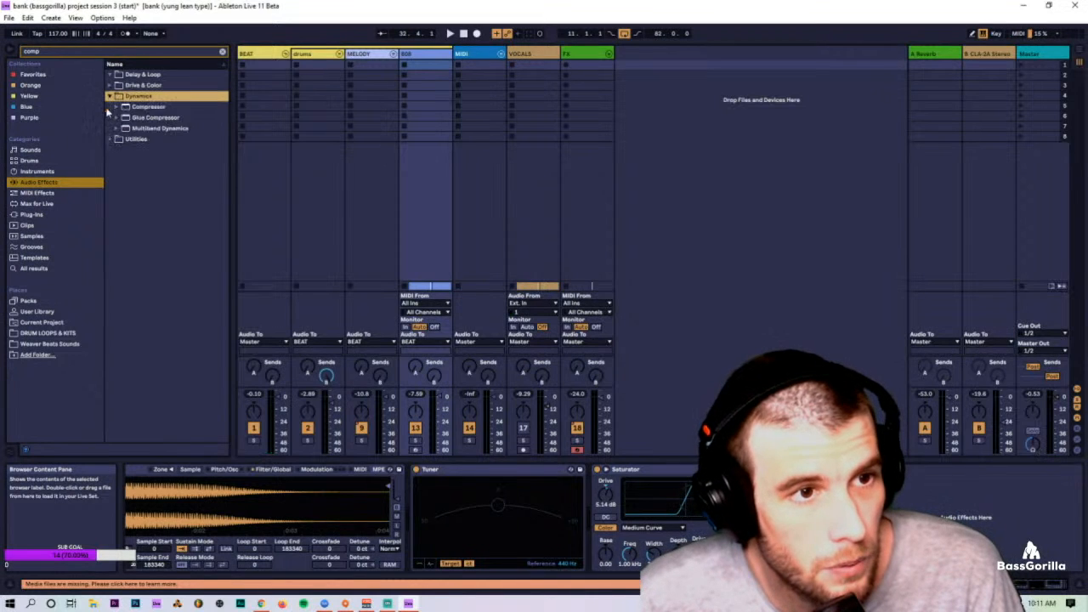
drag(156, 108, 906, 483)
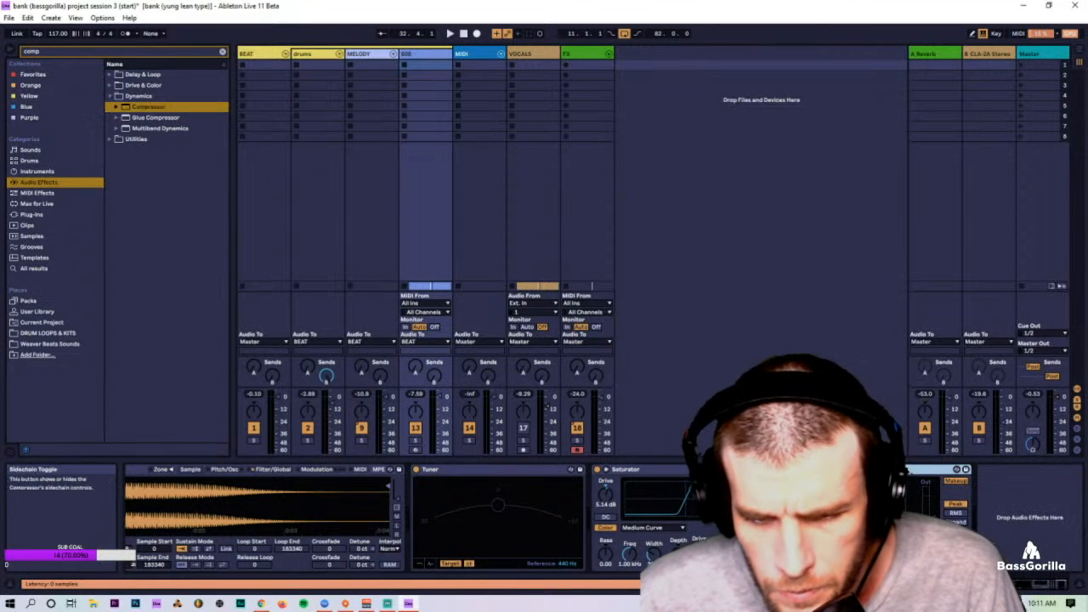
Step: Sidechain the 808's Compressor from the kick in RMS mode with a ratio of 4.34:1, and collapse the preceding effects
click(847, 470)
click(857, 481)
click(862, 502)
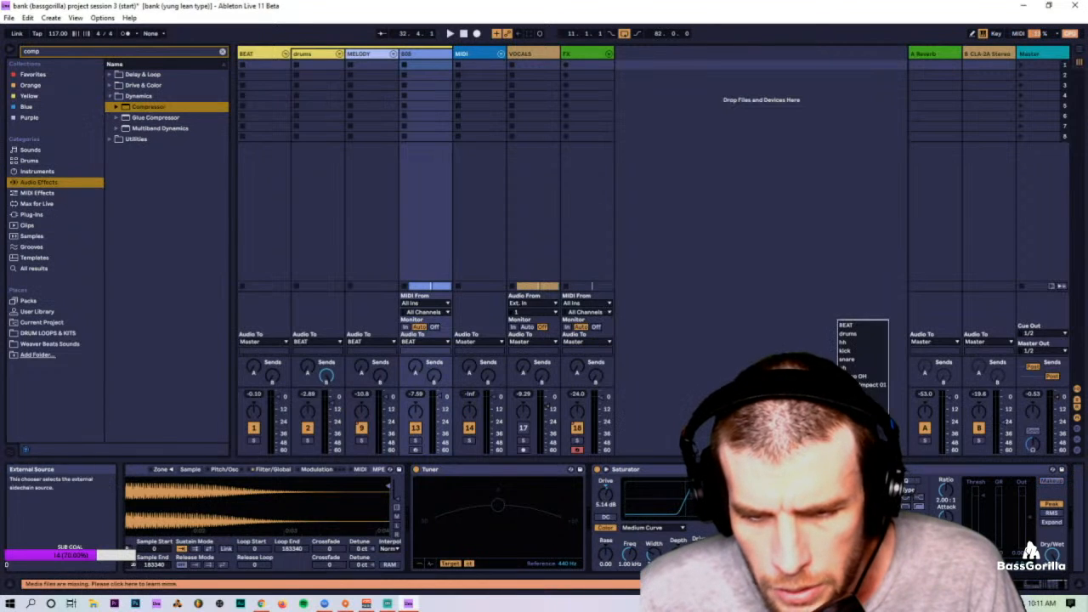
click(862, 364)
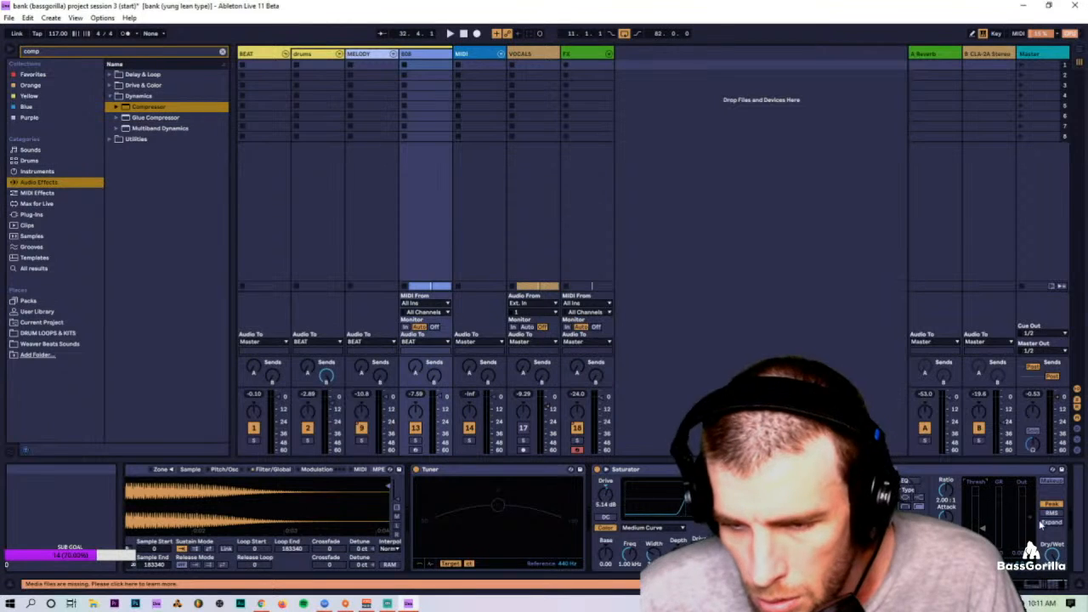
drag(946, 492, 945, 487)
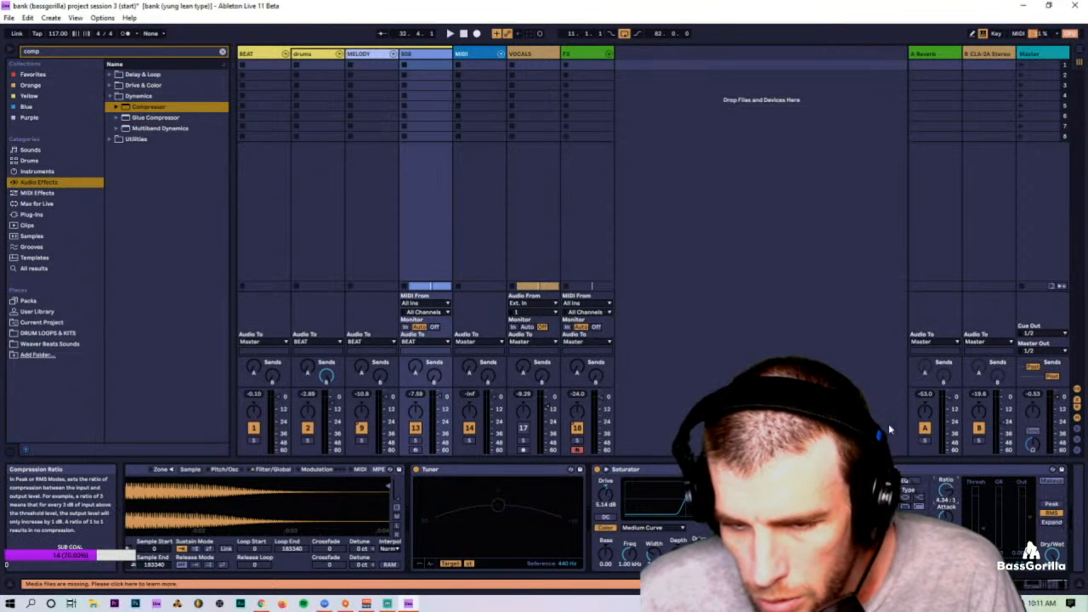
double_click(683, 469)
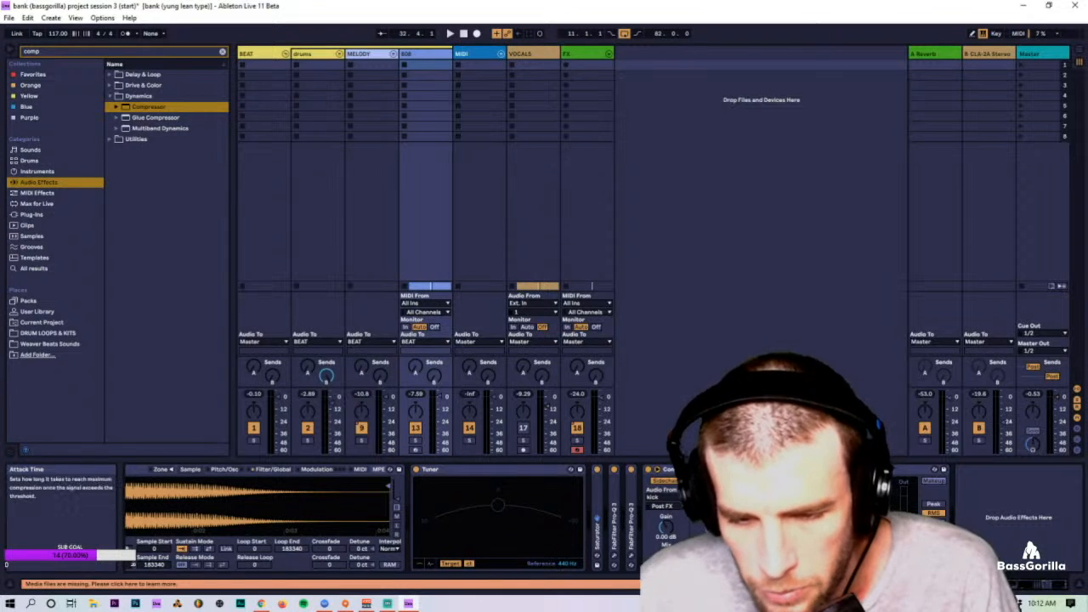
Step: Play the section with the metronome on to hear the 808's ducking against the kick, and switch the metronome off
key(space)
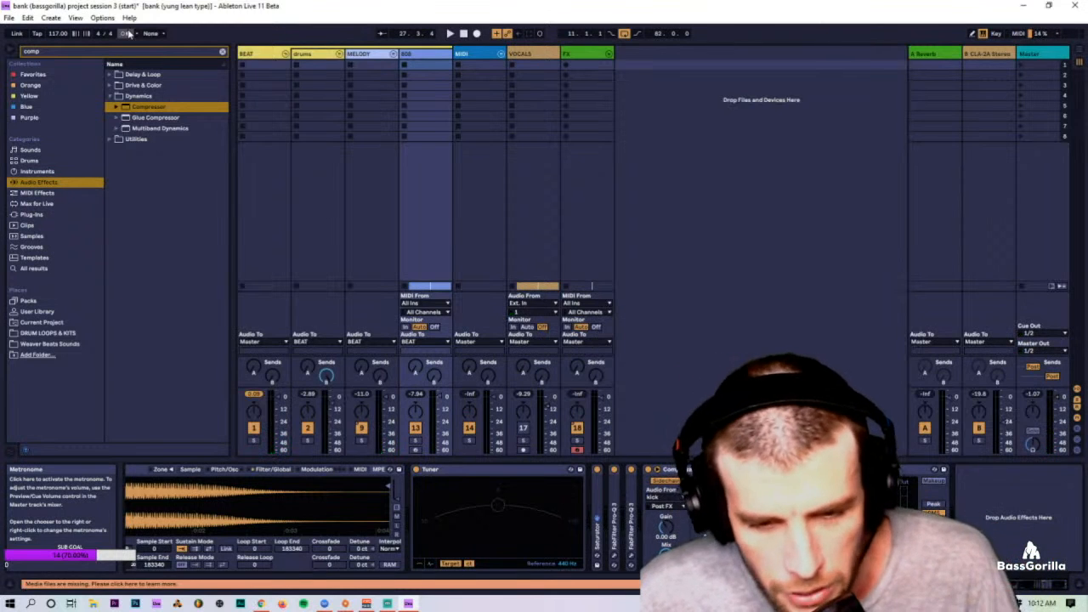
key(space)
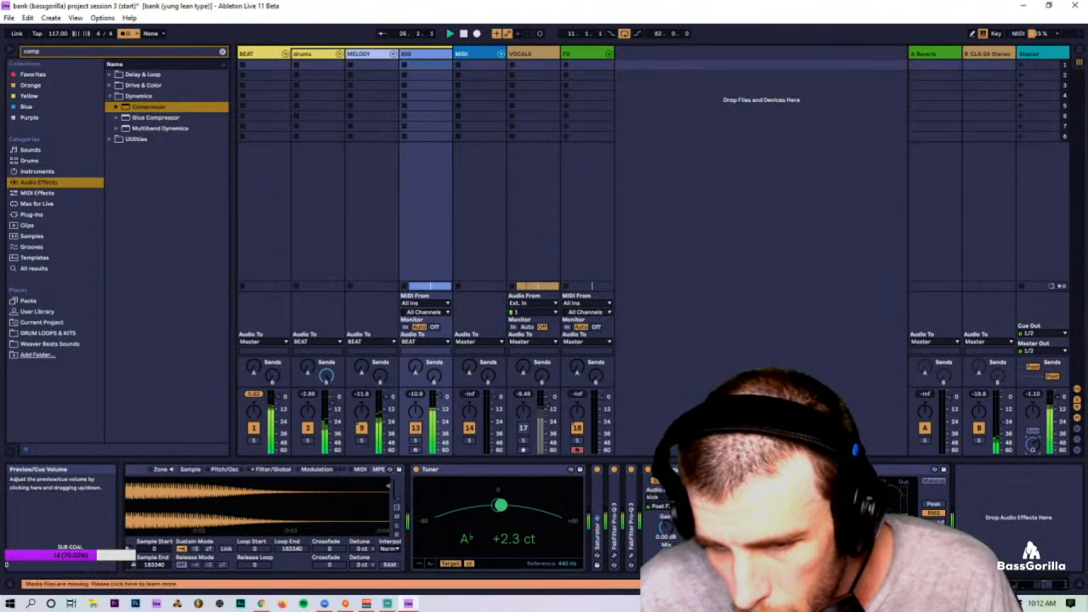
click(1031, 452)
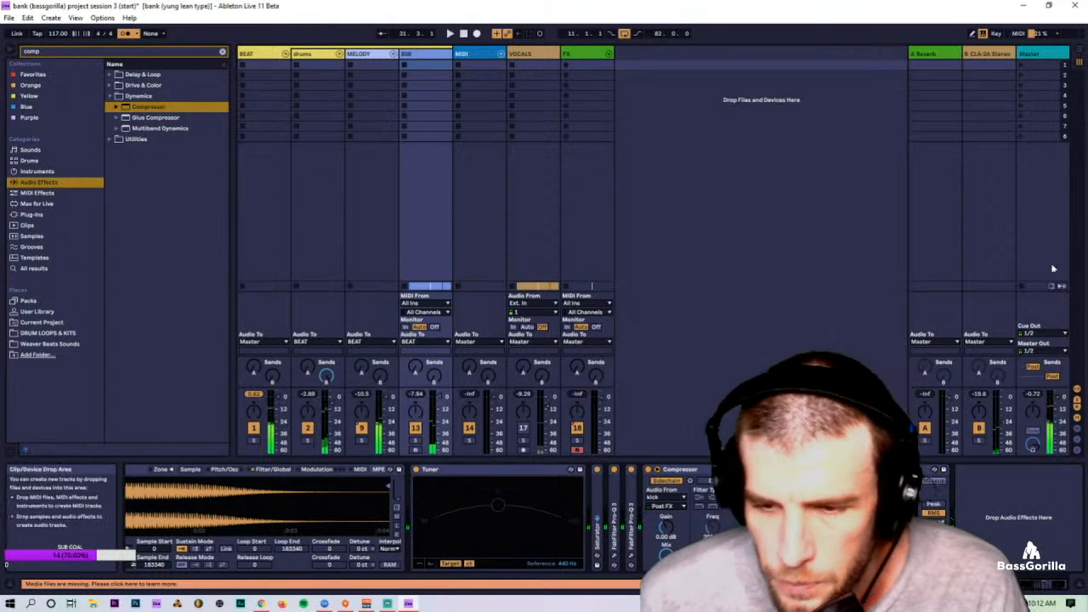
click(125, 33)
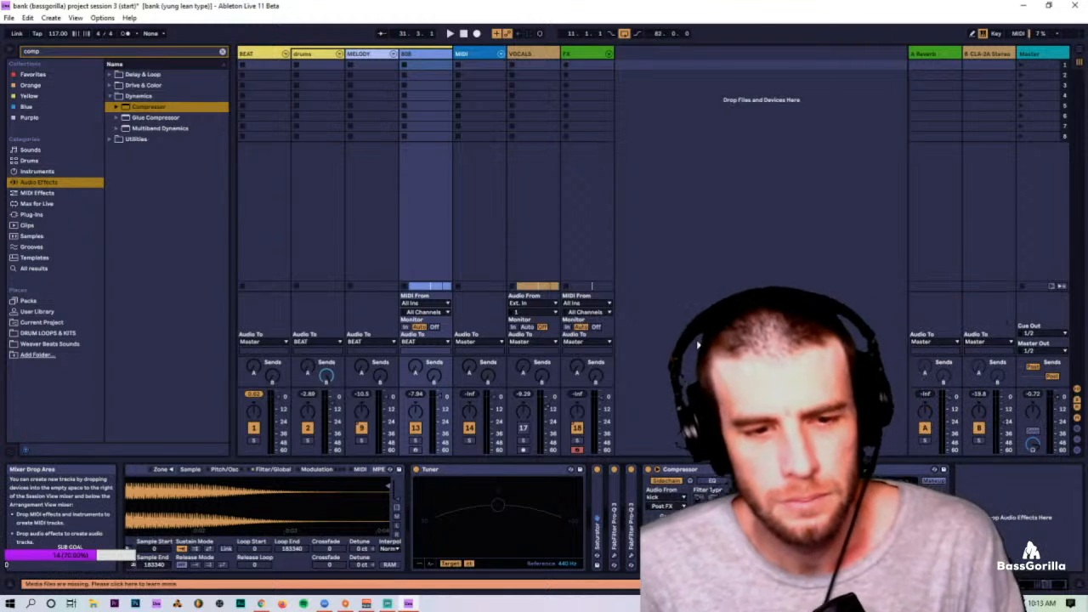
key(space)
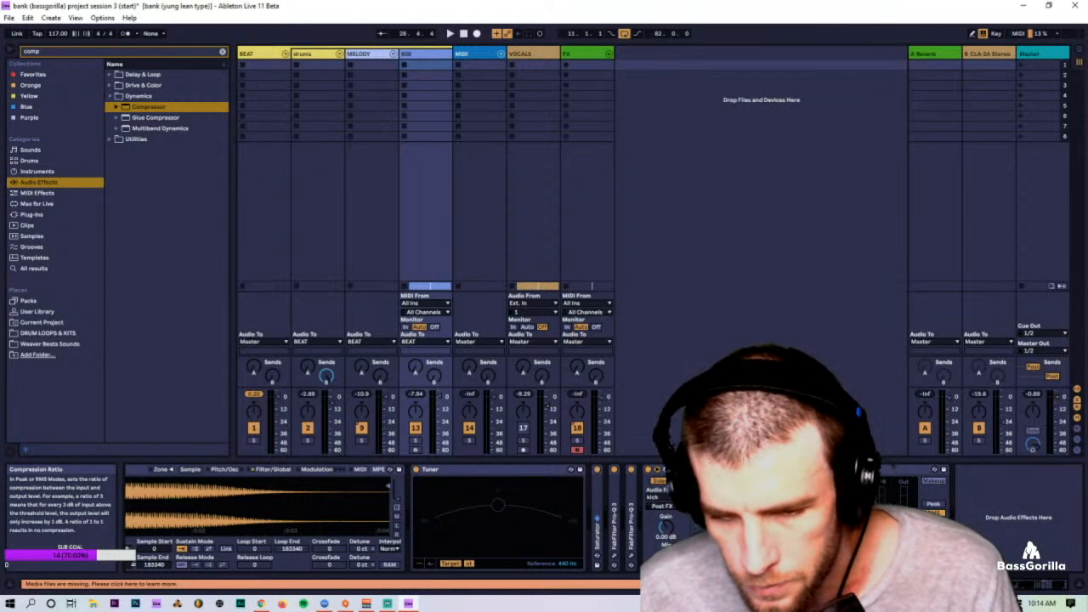
Step: Duplicate the 808's sidechain compressor, feed the copy from the snare with a ratio of 1.87:1, and collapse the kick compressor
click(913, 469)
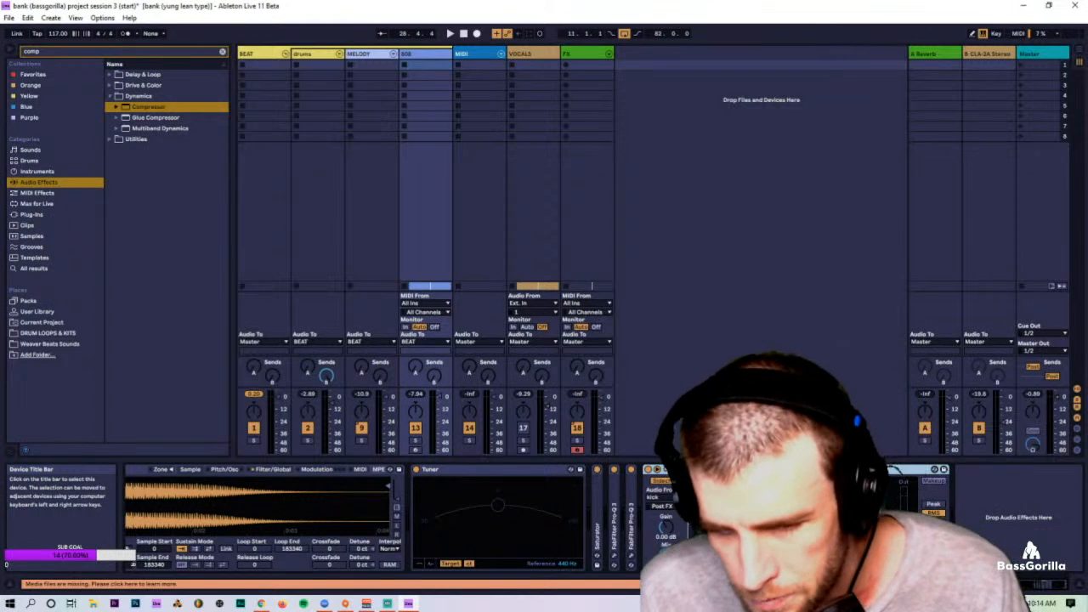
right_click(689, 471)
key(ctrl+d)
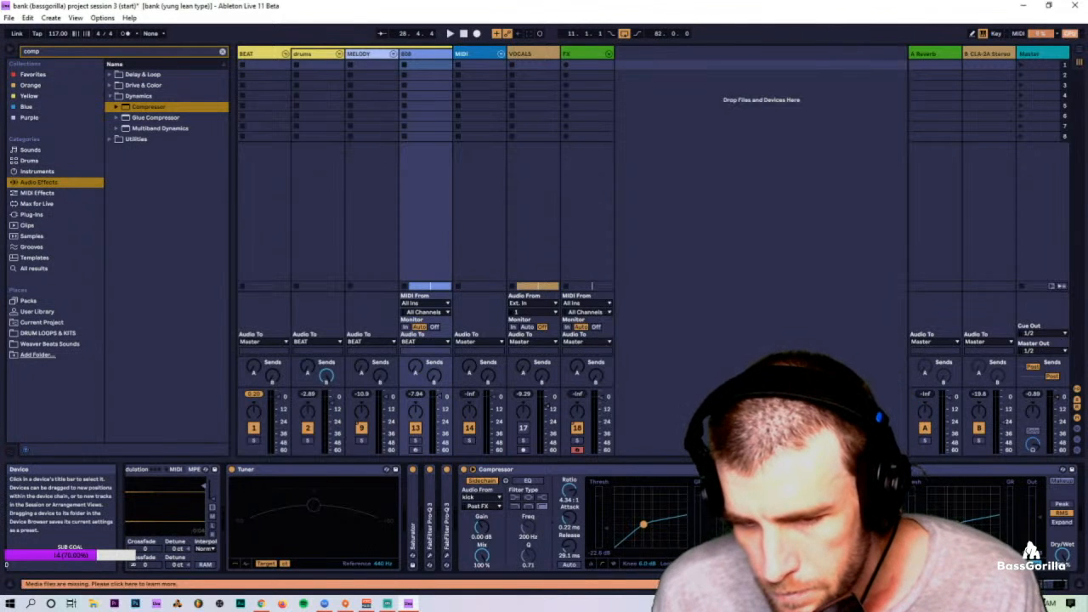
key(space)
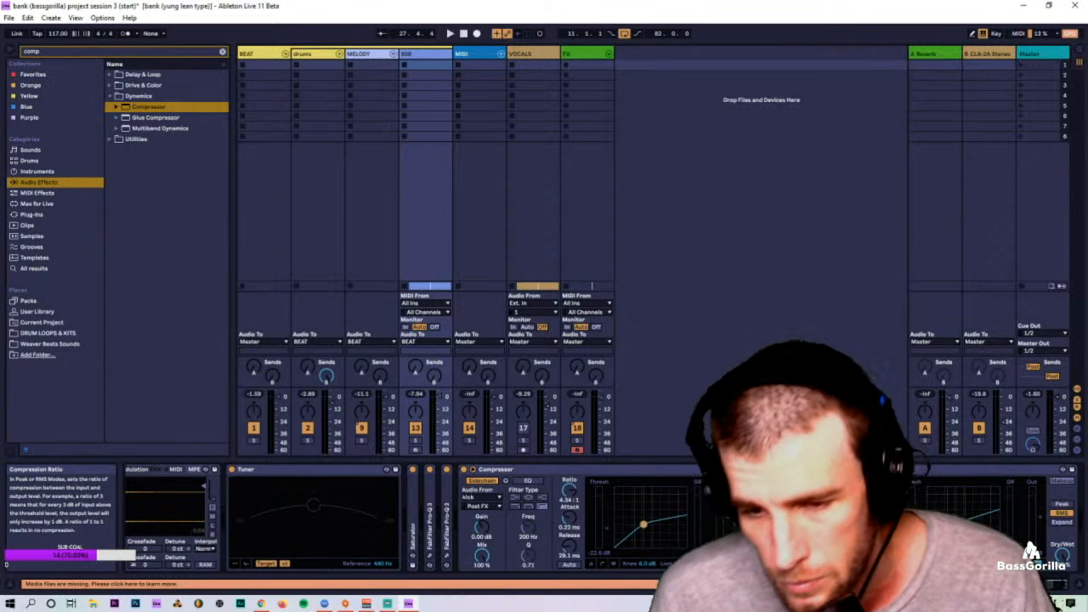
key(space)
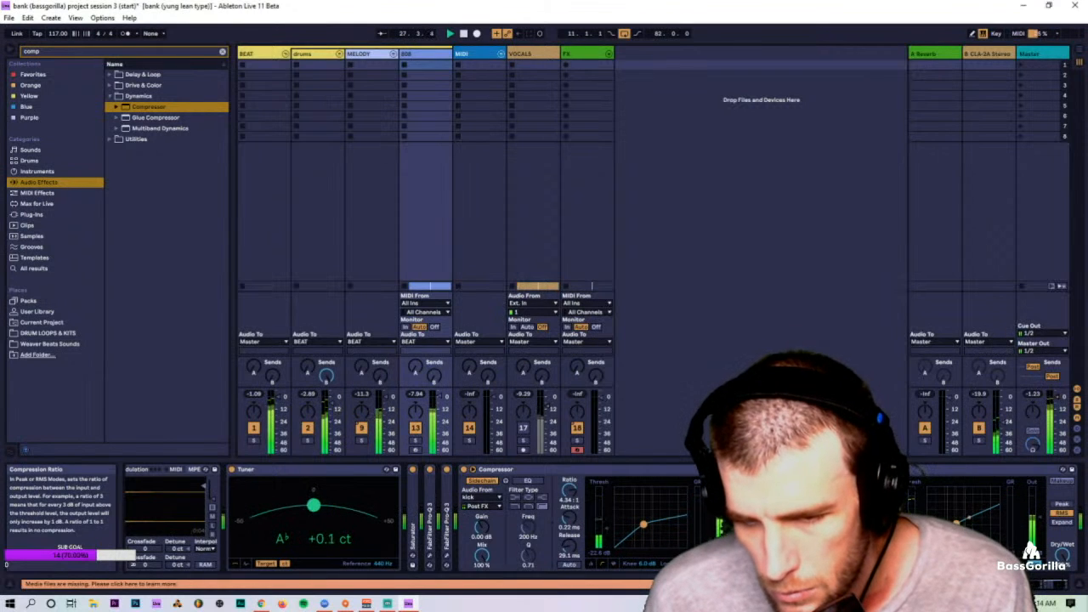
double_click(582, 471)
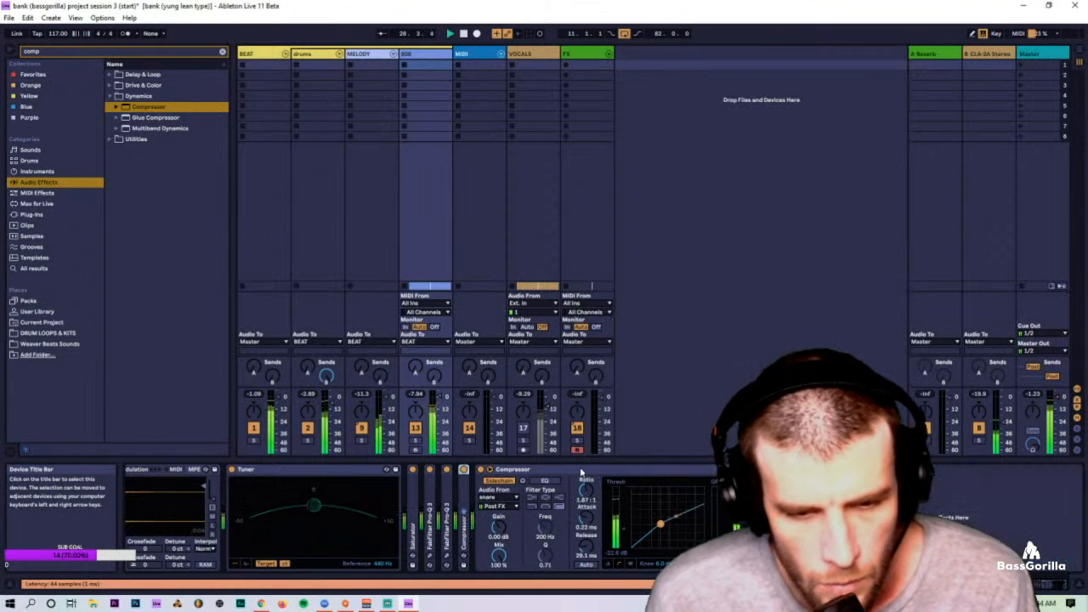
Step: Collapse the 808's snare-keyed compressor and insert a new return track
double_click(582, 471)
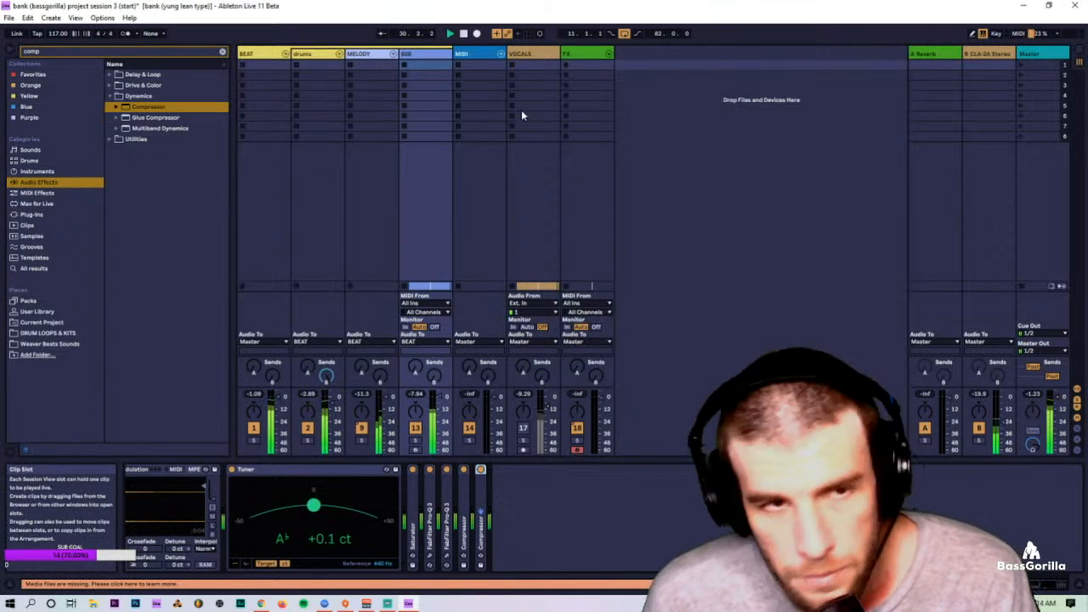
click(48, 18)
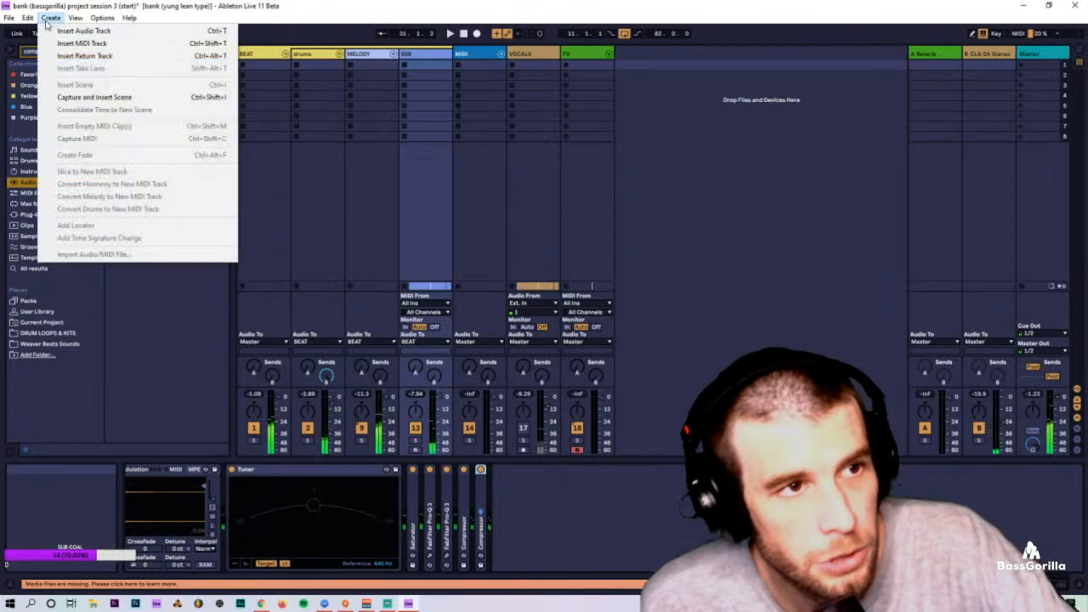
click(78, 57)
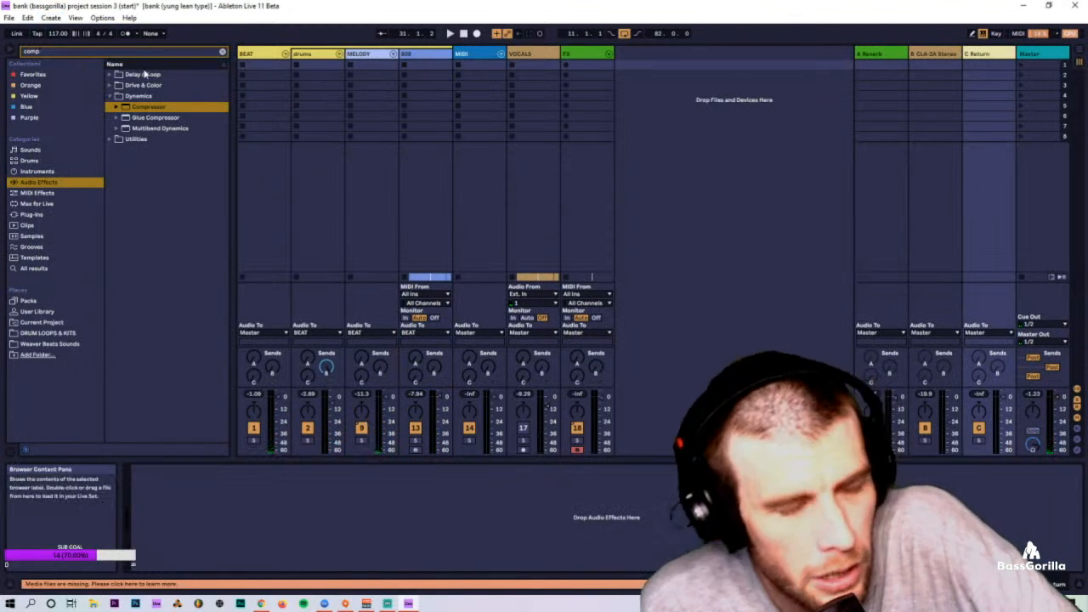
Step: Search the plug-ins for "ssl", load SSLChannel Stereo on return C, and toggle its Analog setting before closing its window
double_click(109, 55)
text(ssl)
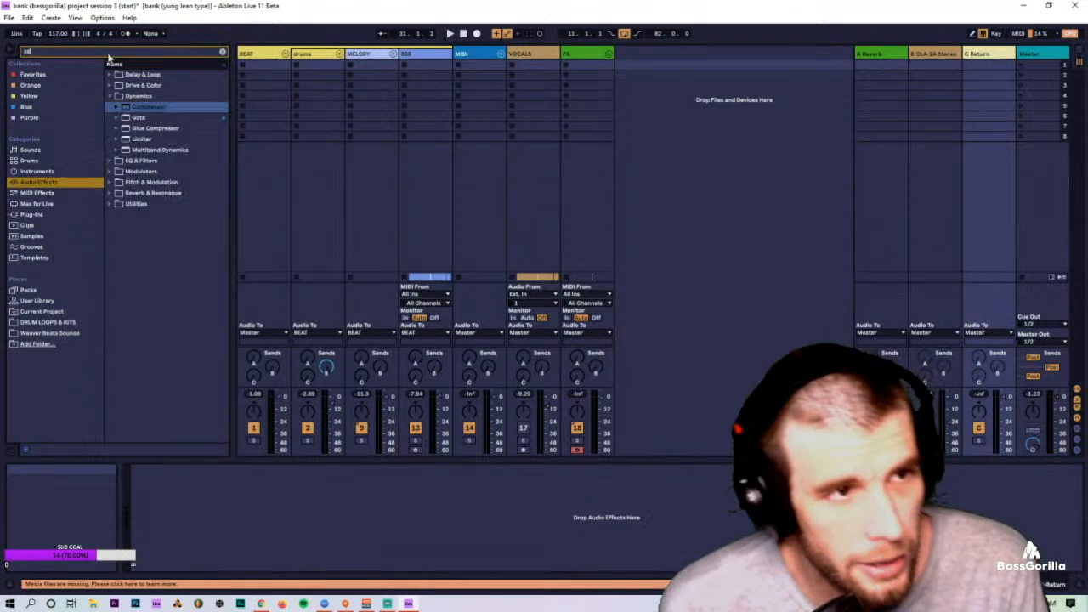
click(55, 218)
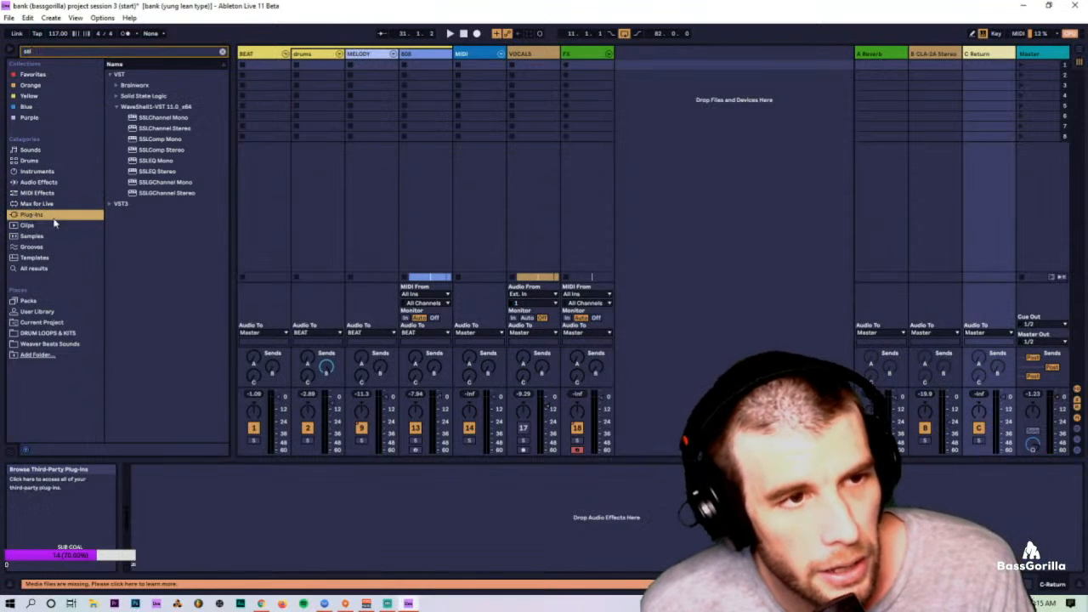
click(169, 129)
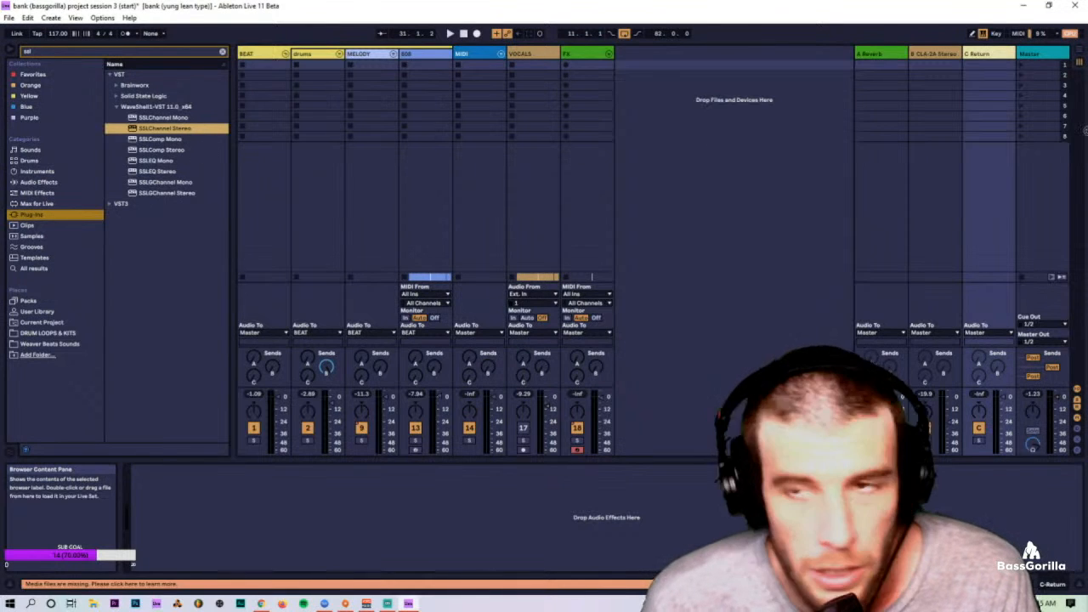
drag(994, 56, 993, 56)
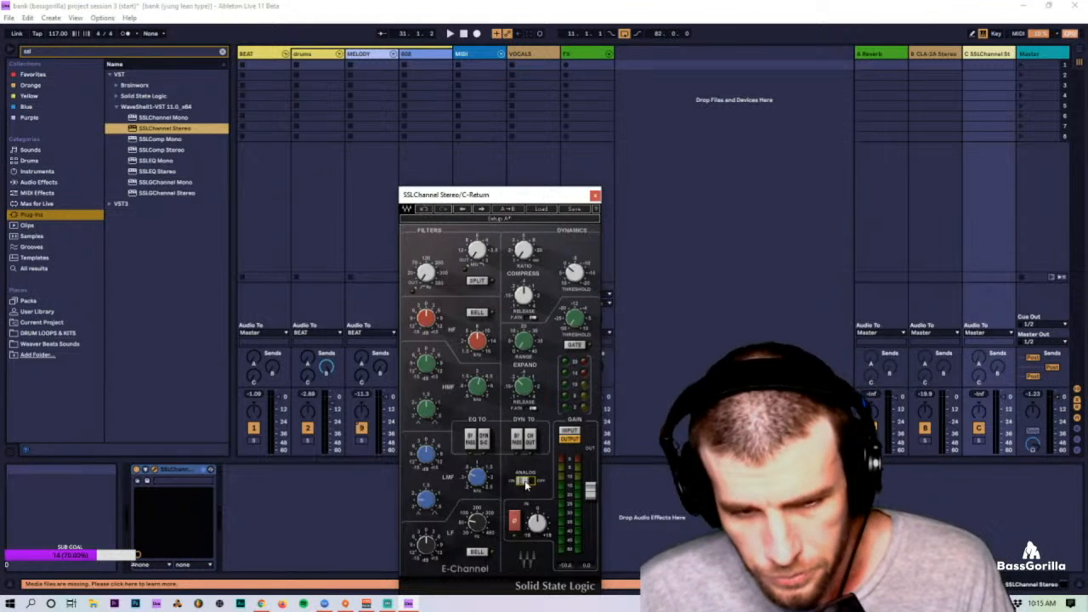
click(528, 481)
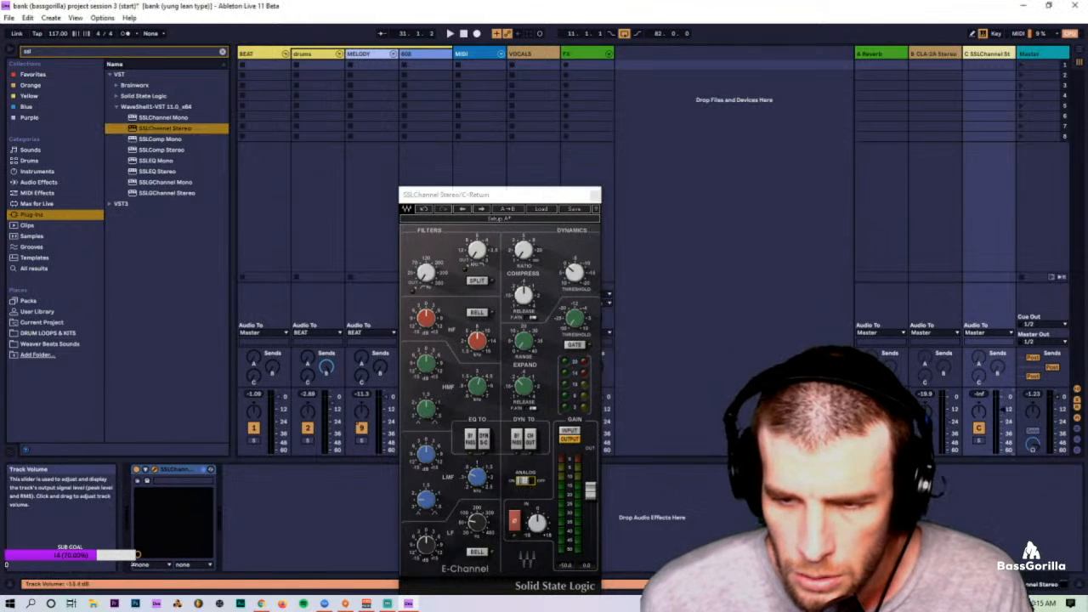
click(595, 195)
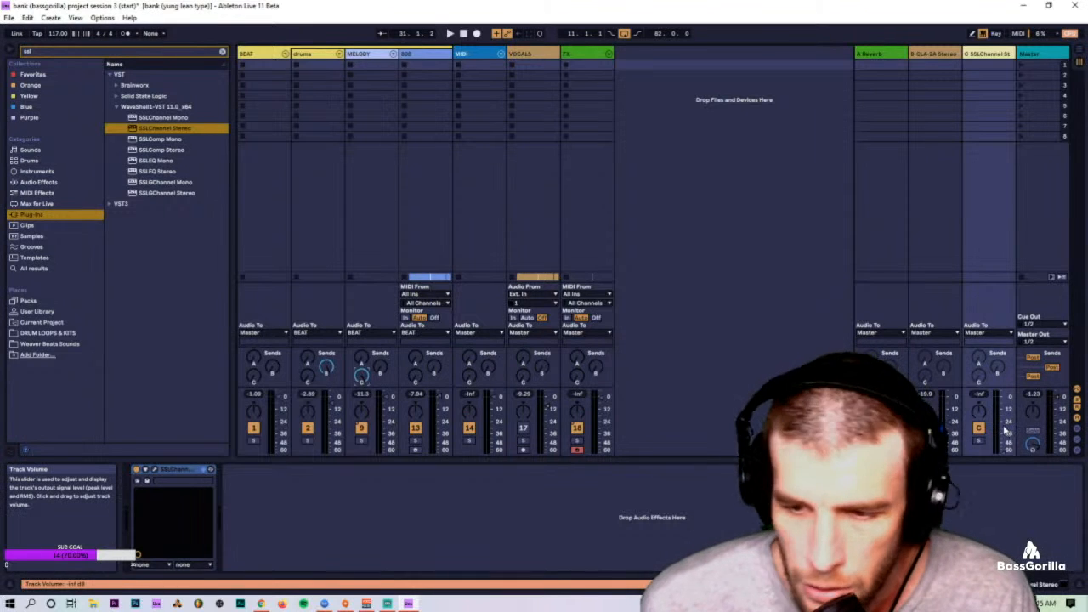
Step: Play the section, compare the MELODY group with and without return C's SSL channel, and set the return's volume to about -18 dB
key(space)
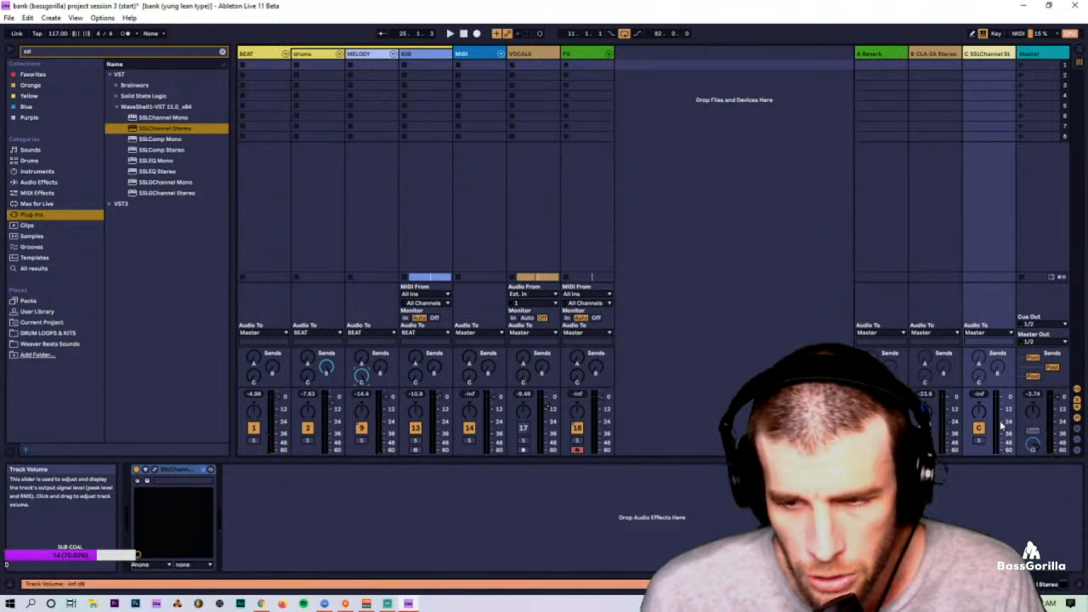
key(space)
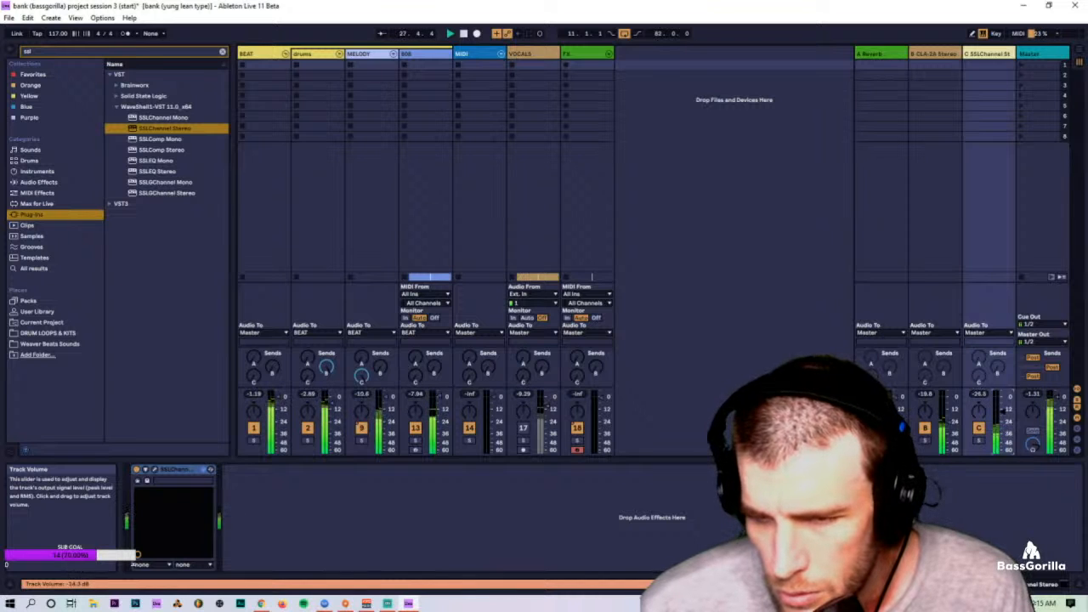
click(979, 428)
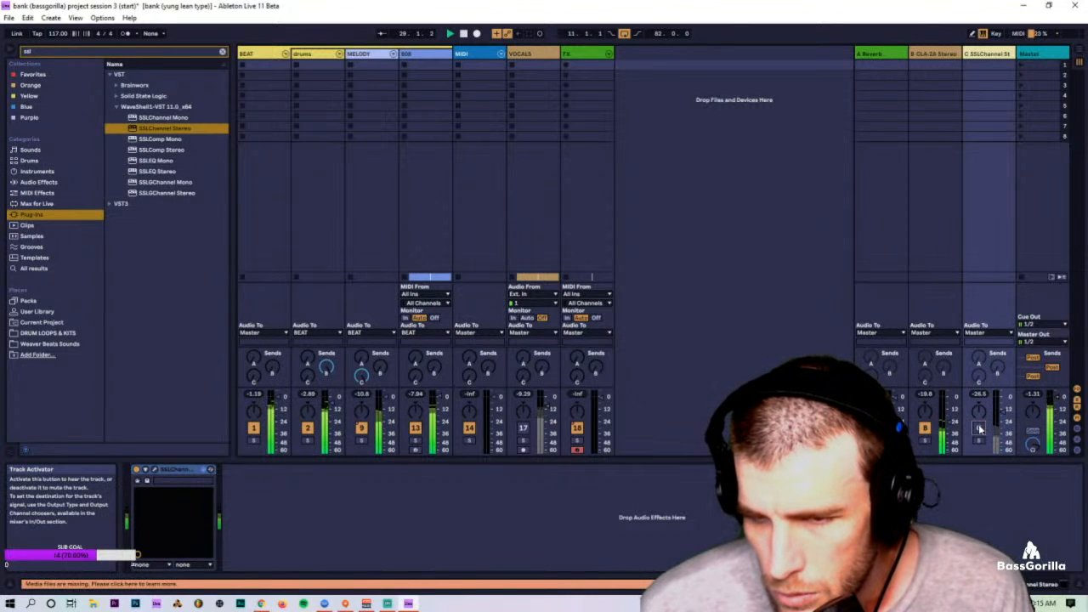
click(979, 428)
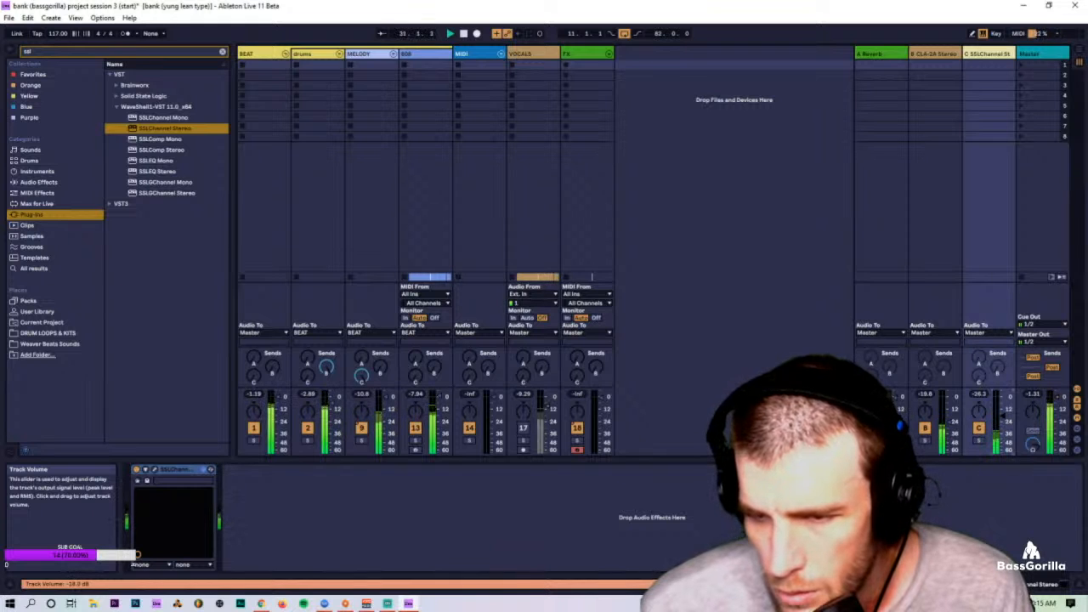
Step: Rename return track C as "SSL (p mel)"
key(ctrl+r)
text(SS)
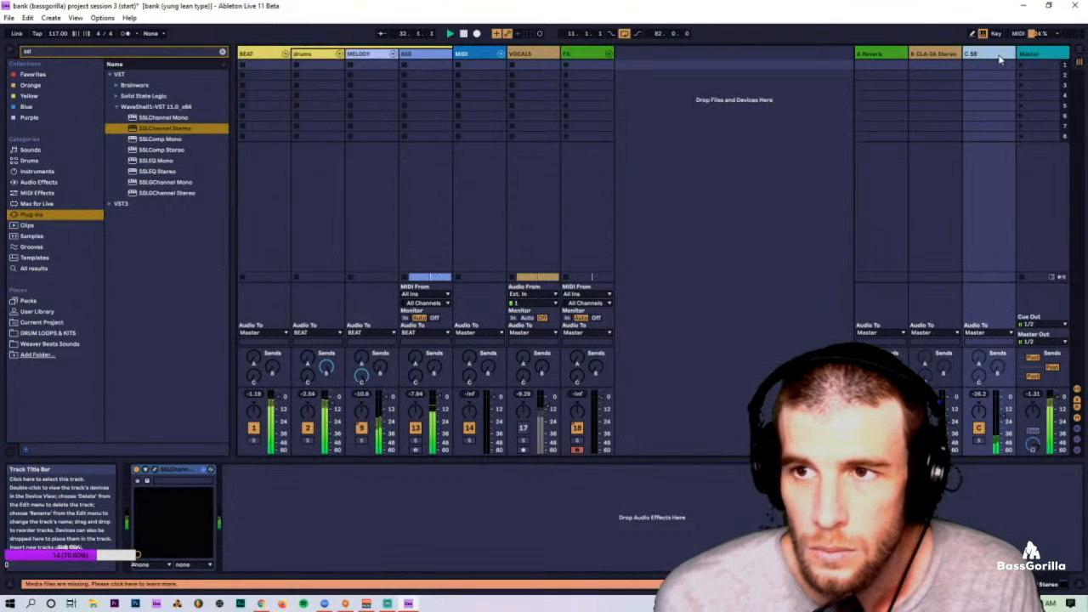
text(L (p me)
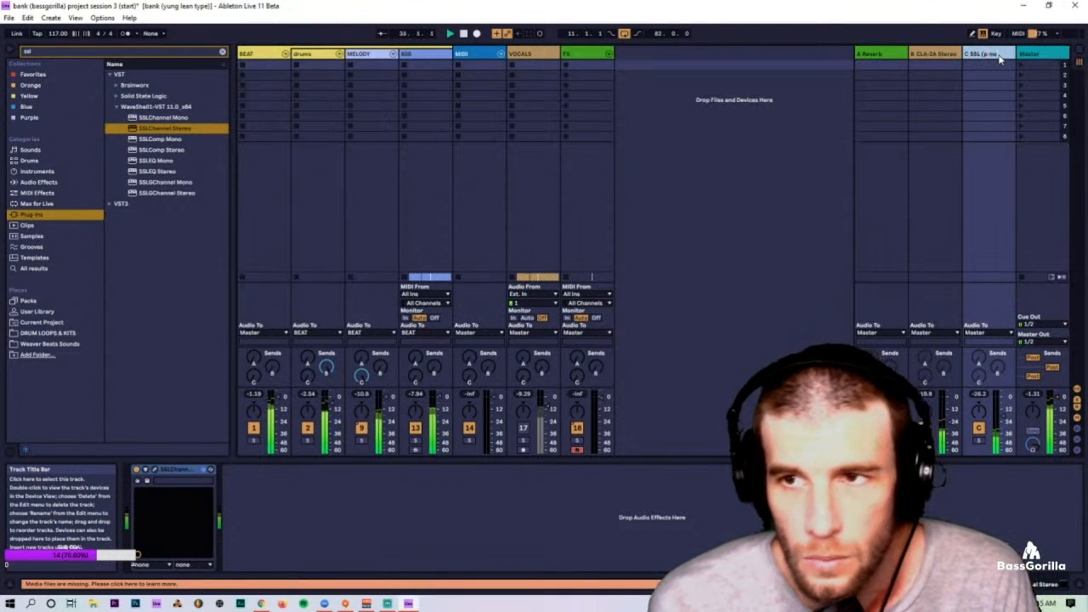
text(l))
Step: Rename return track B as "CLA (p drums)" and return track A as "REVERB"
click(919, 54)
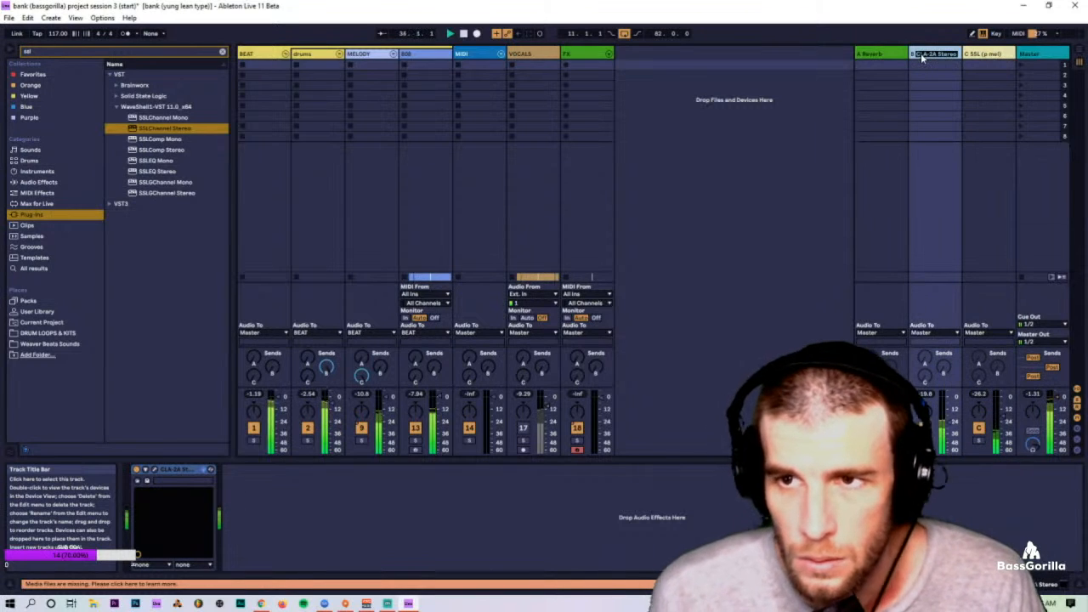
text(C)
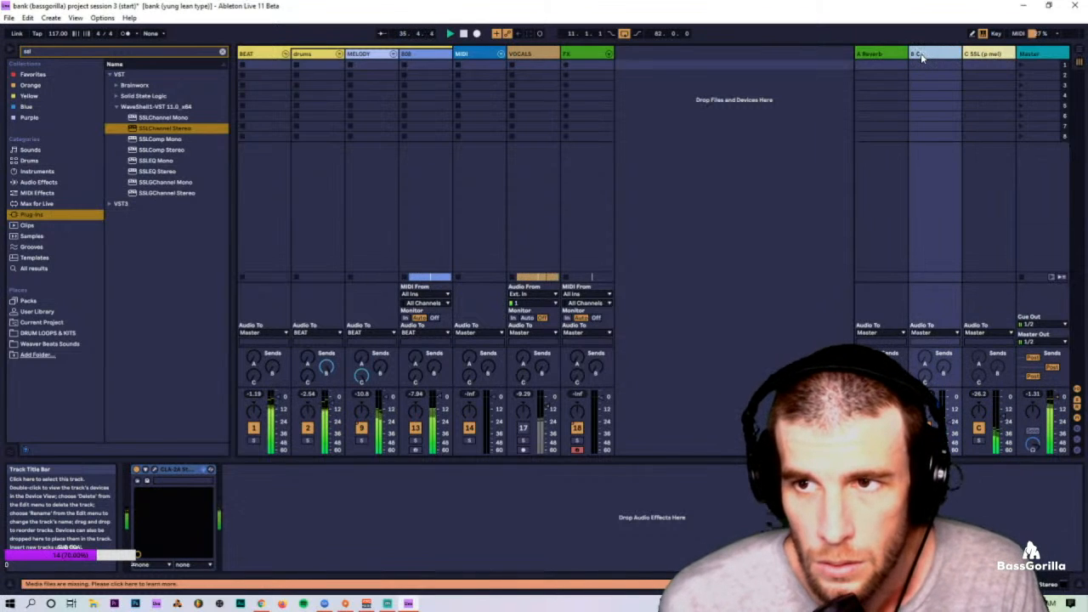
text(LA (p drums)
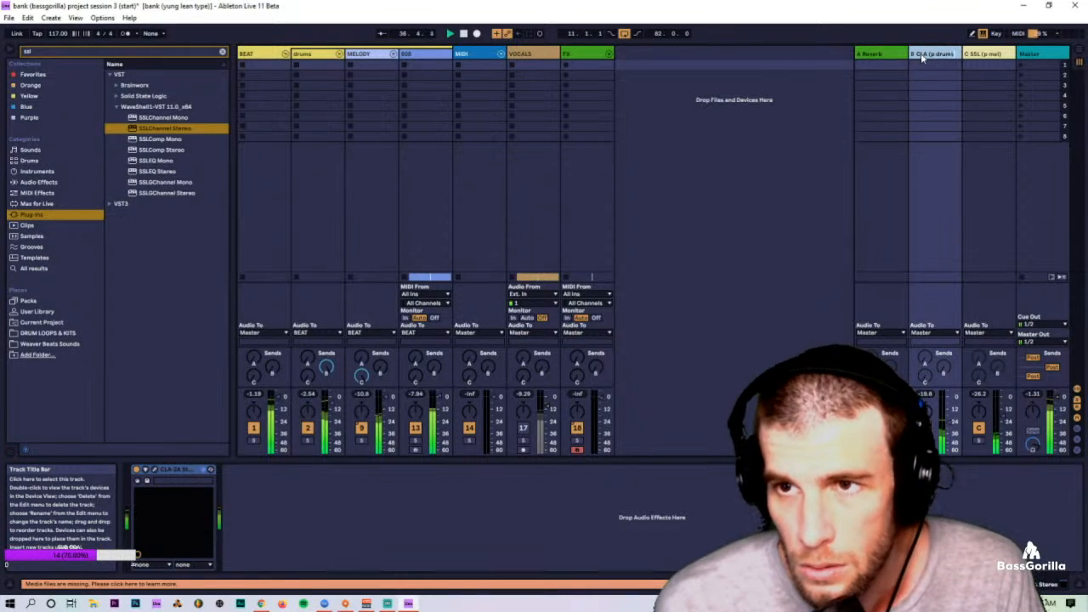
text())
key(Return)
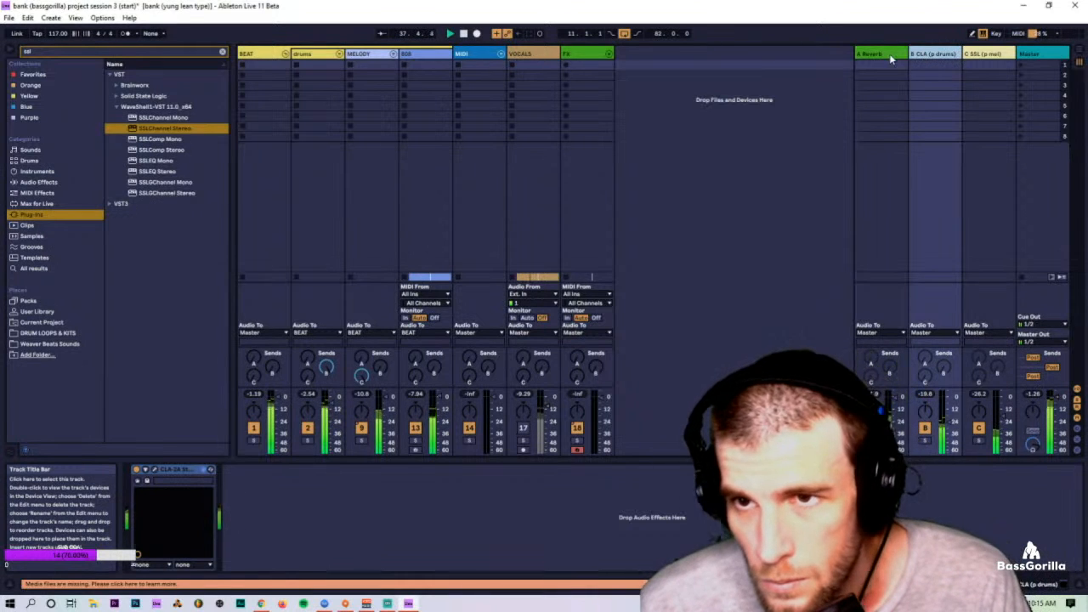
click(889, 53)
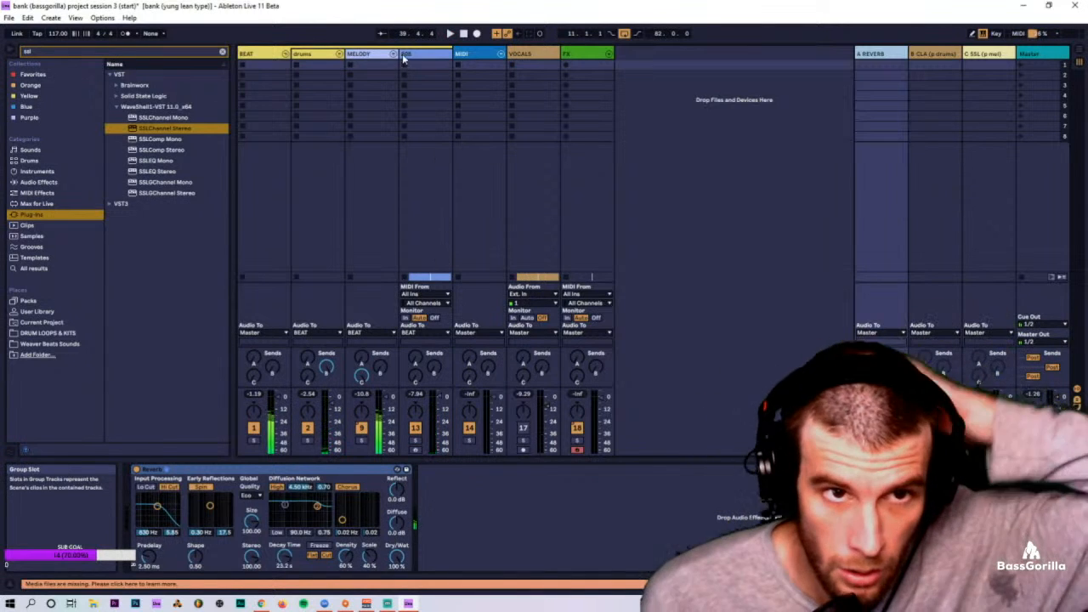
Step: Unfold and solo the MELODY group, and set the volumes of HIGH to -6.2 dB, HIGH 2 to -7.3 dB and LOW/MID to -17.4 dB
click(402, 54)
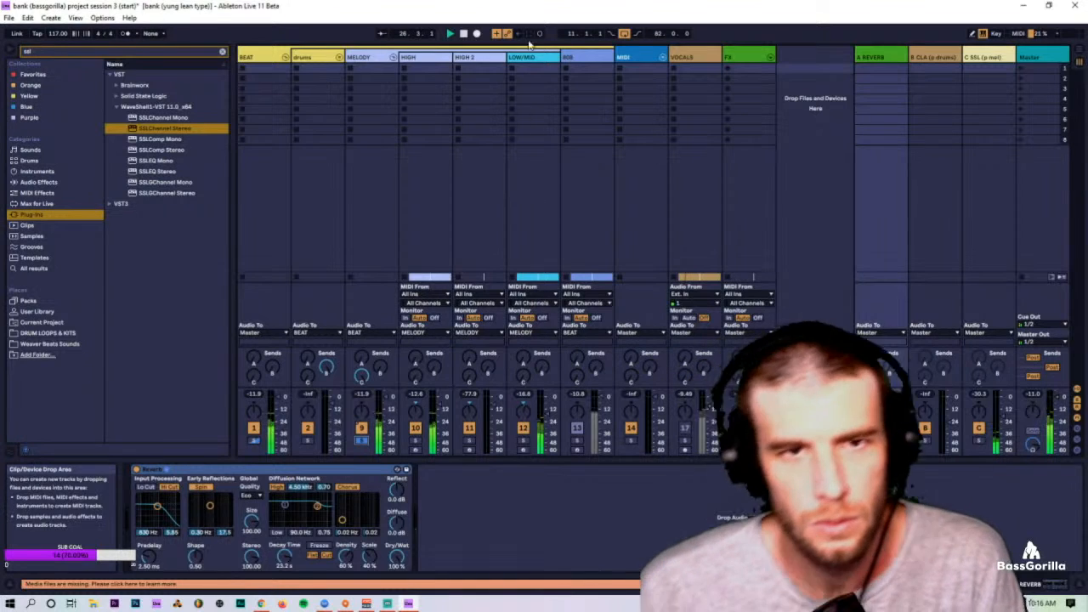
click(525, 152)
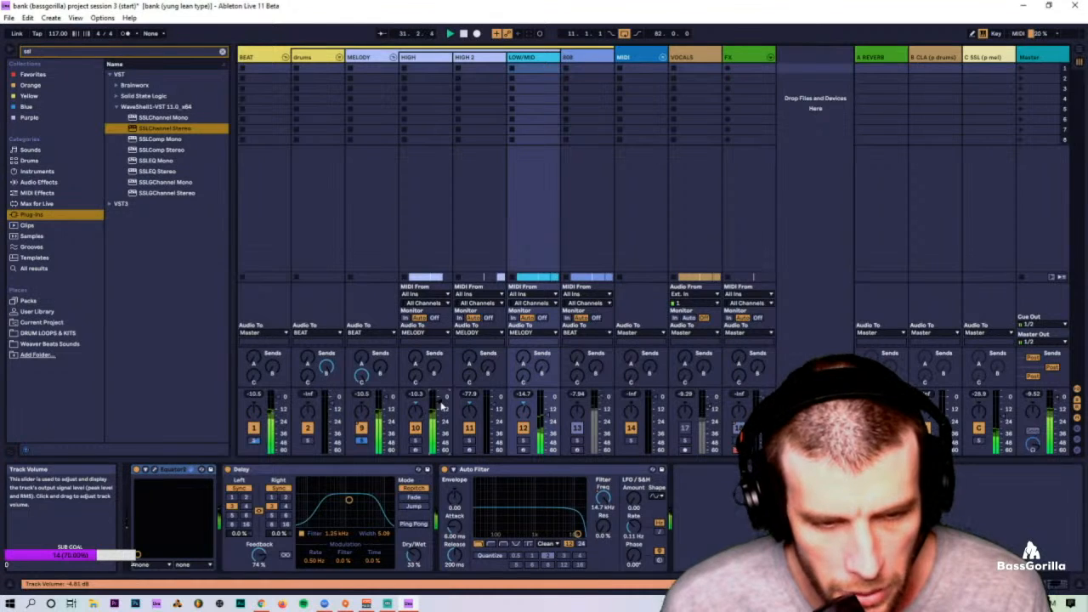
drag(443, 388, 443, 358)
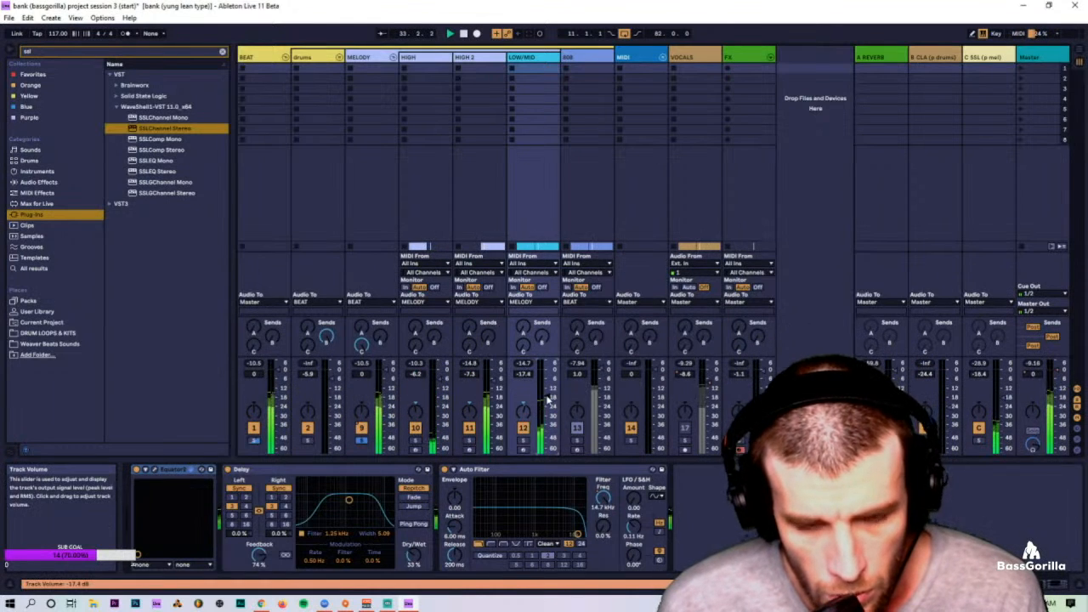
Step: Search the plug-ins for "fab", add FabFilter Pro-Q 3 to the end of the LOW/MID chain, and start playback
click(43, 53)
text(fab)
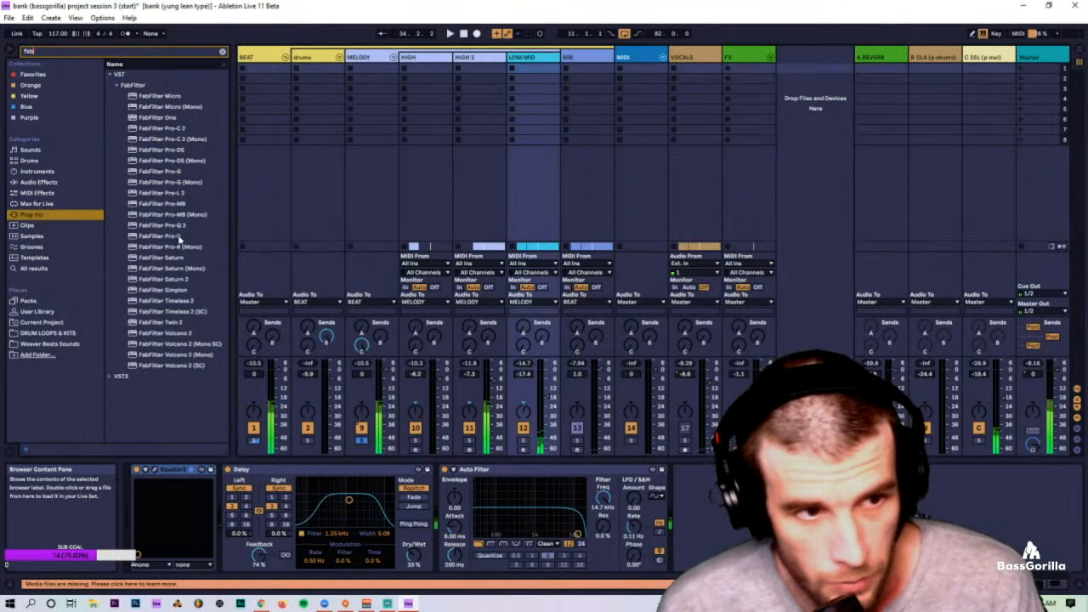
click(170, 225)
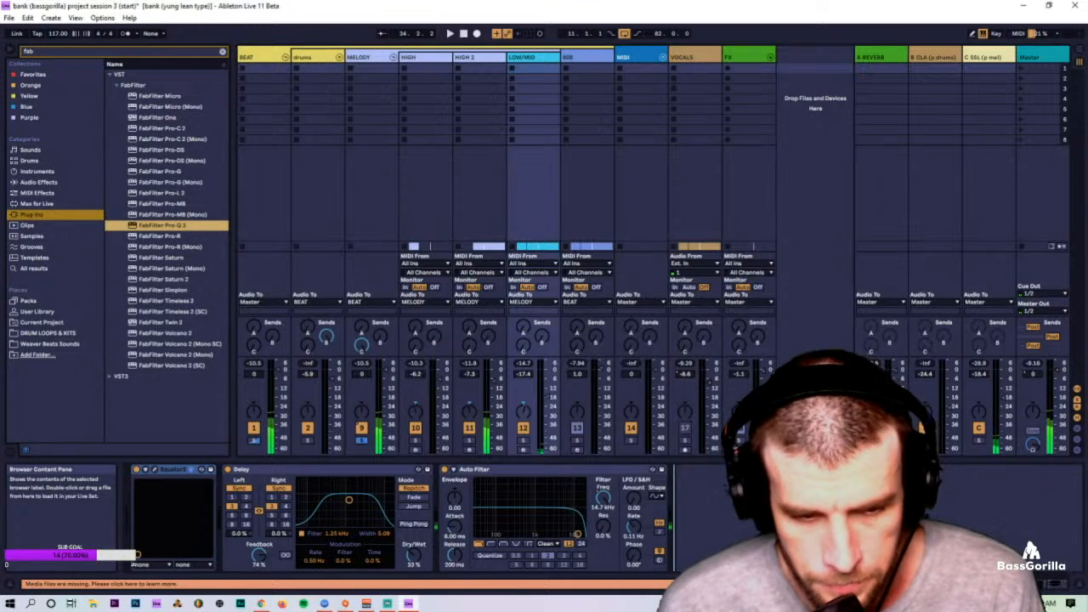
key(space)
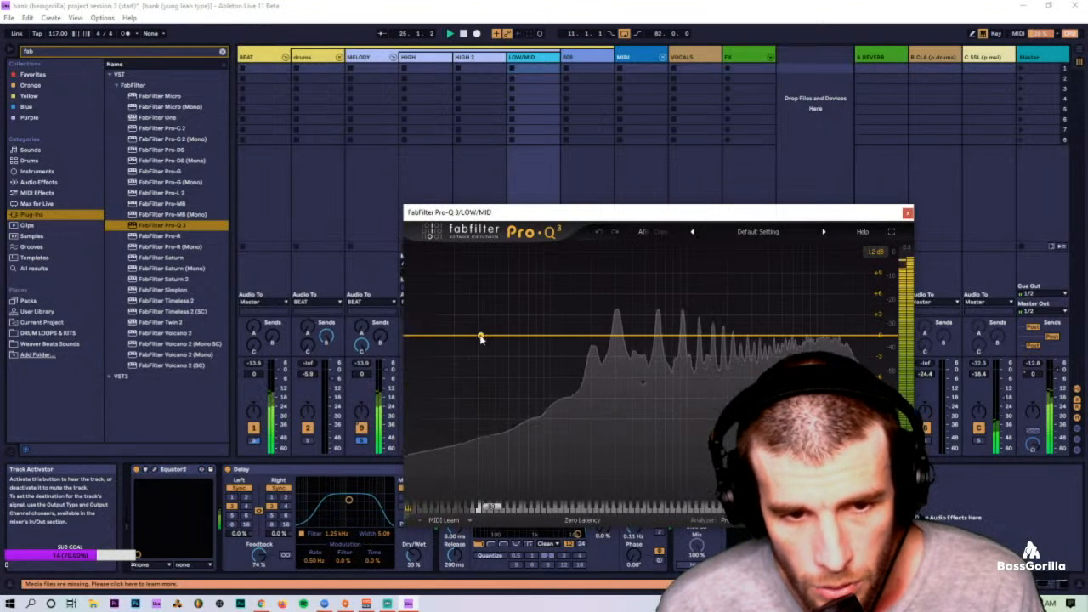
Step: Cut the LOW/MID lows with a low shelf of about -10.3 dB at 131 Hz, and close the Pro-Q 3 window
drag(482, 337, 563, 361)
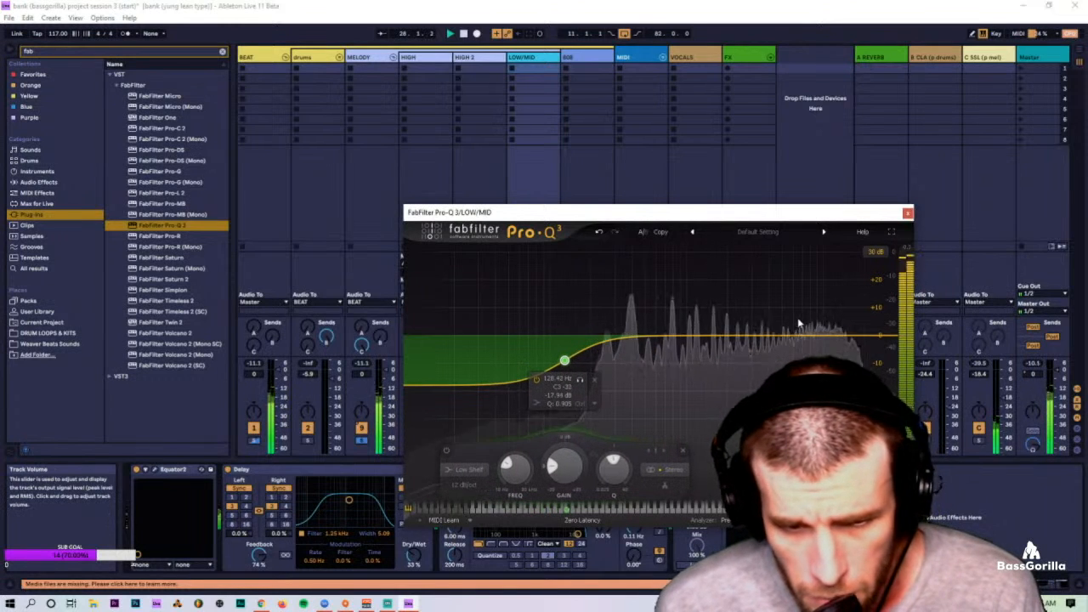
drag(806, 312, 781, 143)
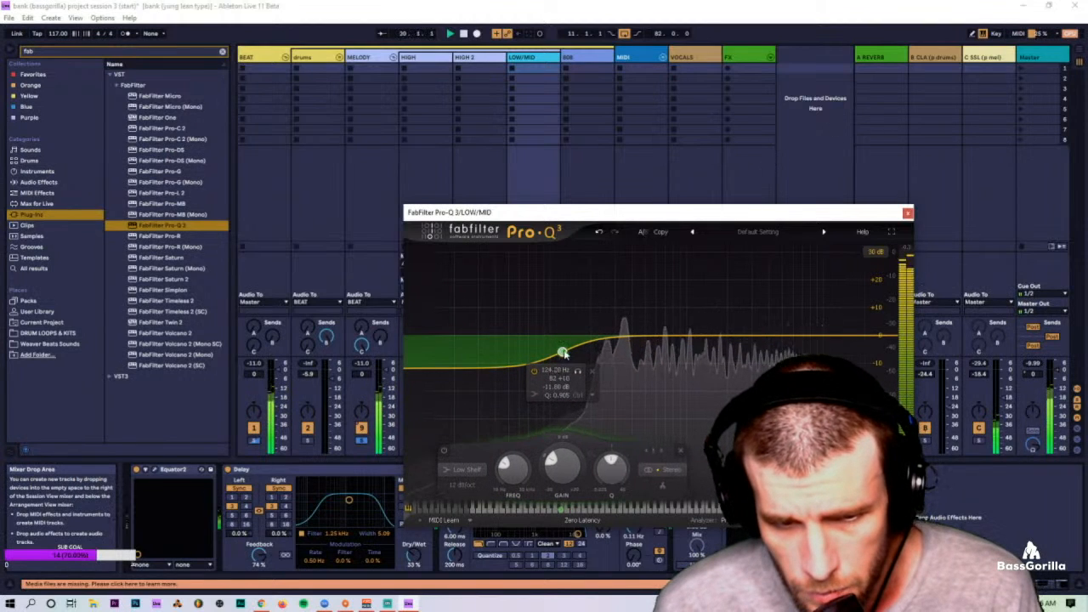
drag(562, 353, 595, 315)
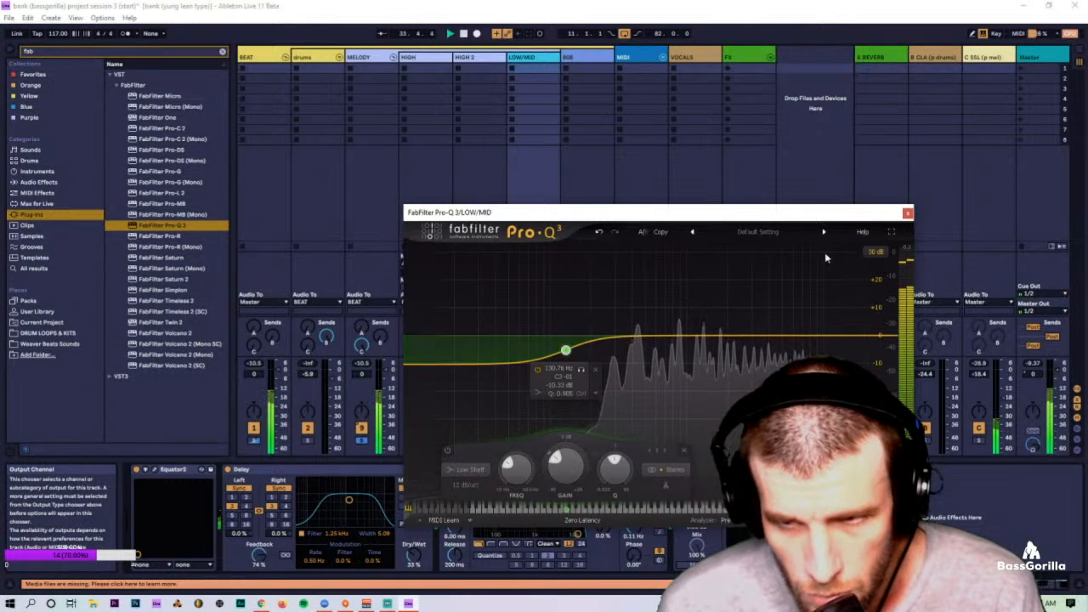
click(908, 214)
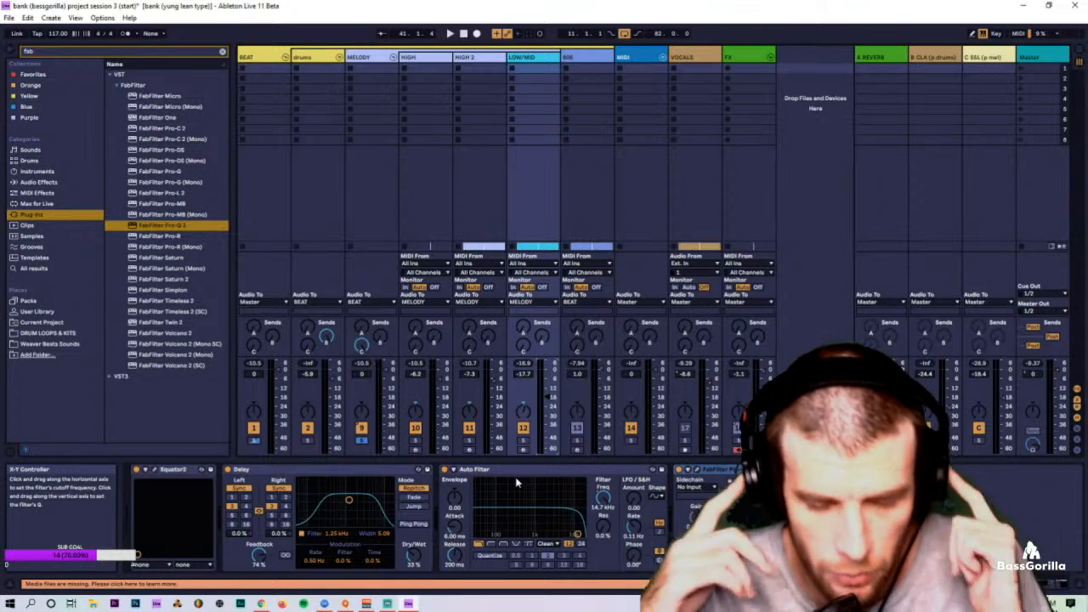
Step: Check the MELODY group's effects and LOW/MID's low-shelf EQ, and add a second FabFilter Pro-Q 3 to the LOW/MID track
click(394, 58)
click(393, 58)
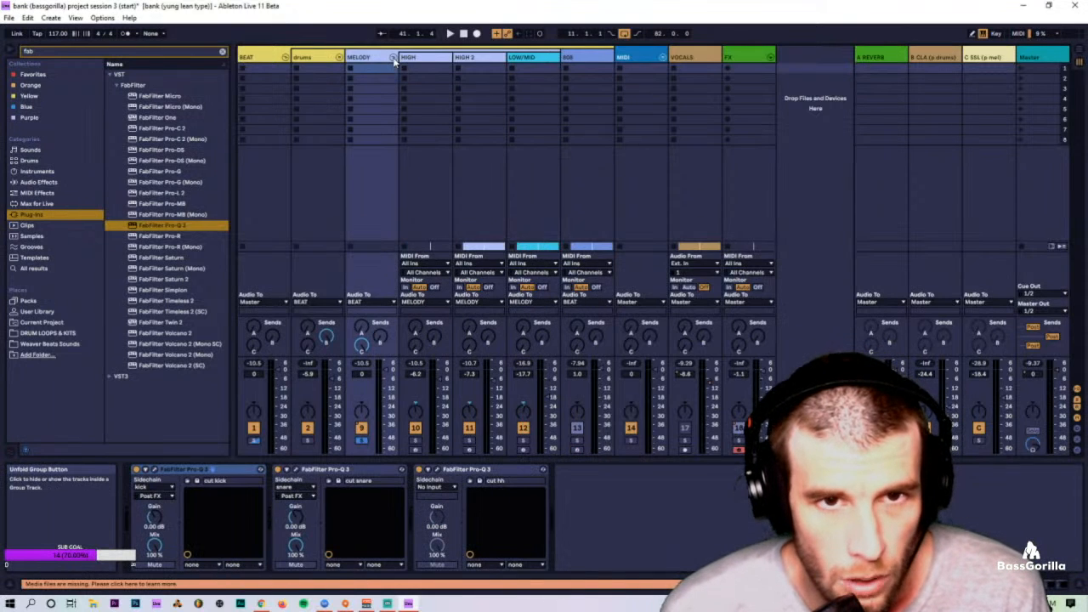
click(549, 58)
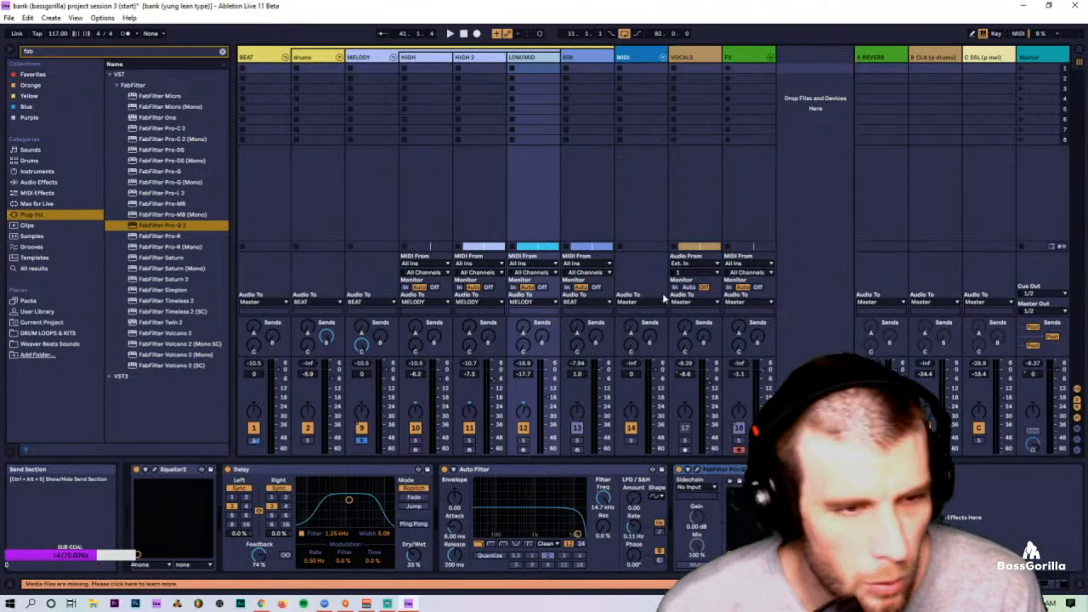
click(690, 471)
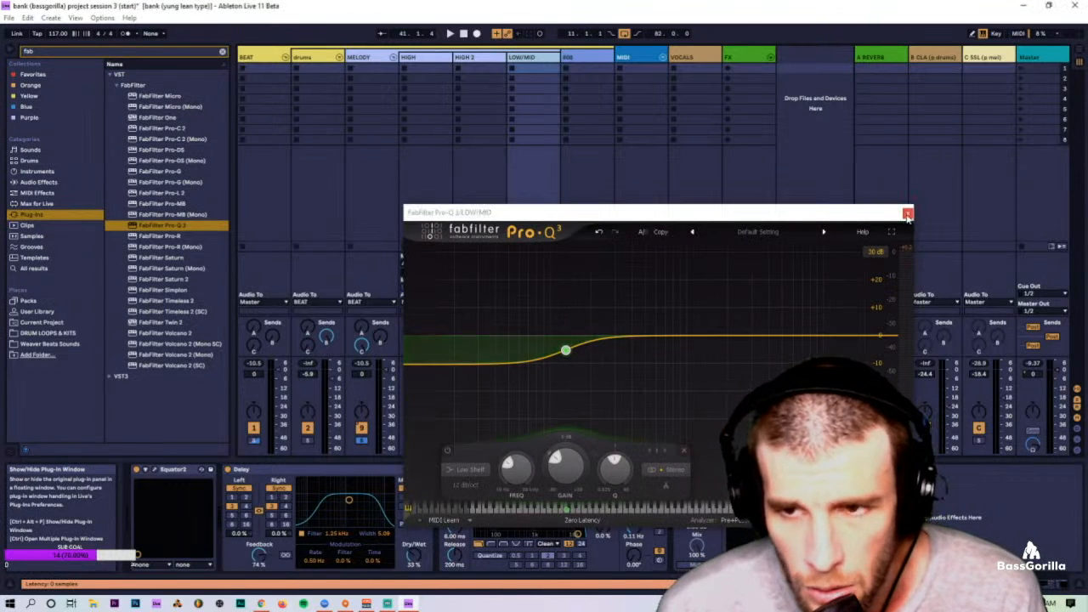
click(908, 212)
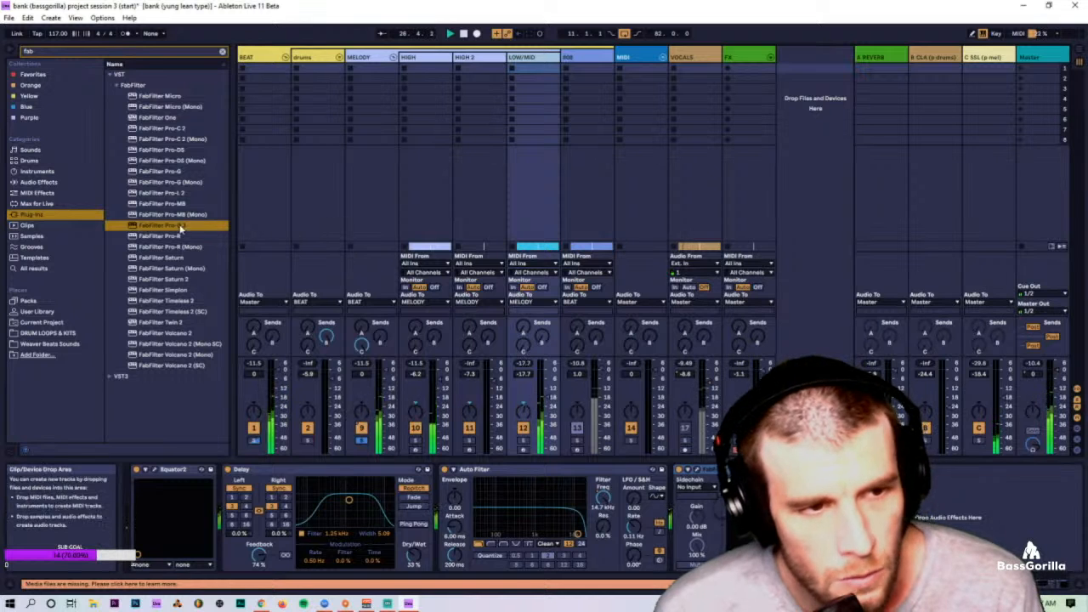
drag(163, 225, 867, 517)
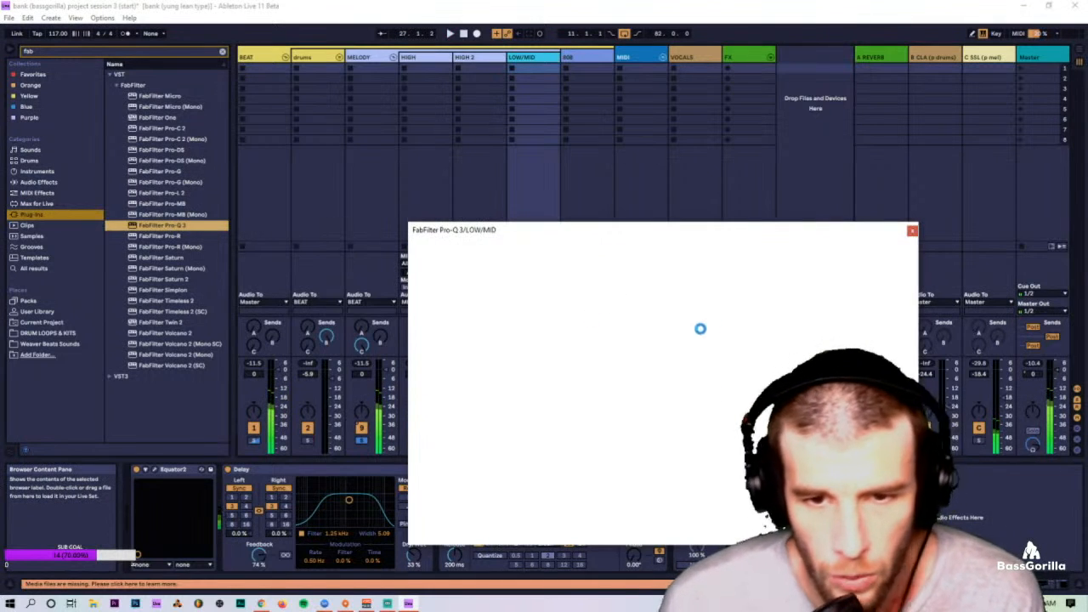
Step: Choose a sidechain source for the second Pro-Q 3 on LOW/MID, and reopen its equalizer window during playback
click(743, 353)
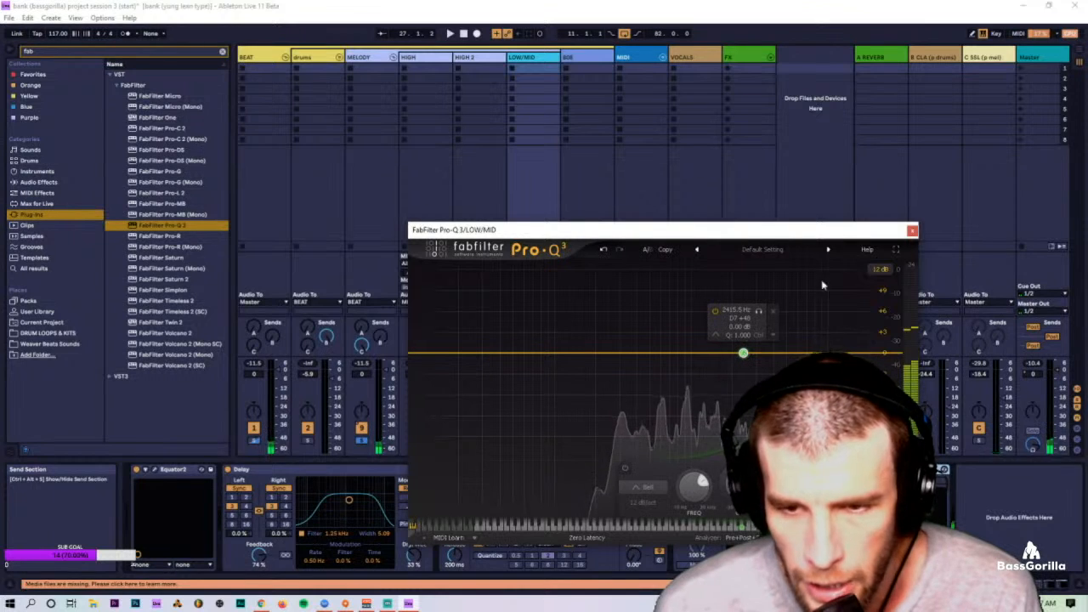
click(911, 231)
click(837, 487)
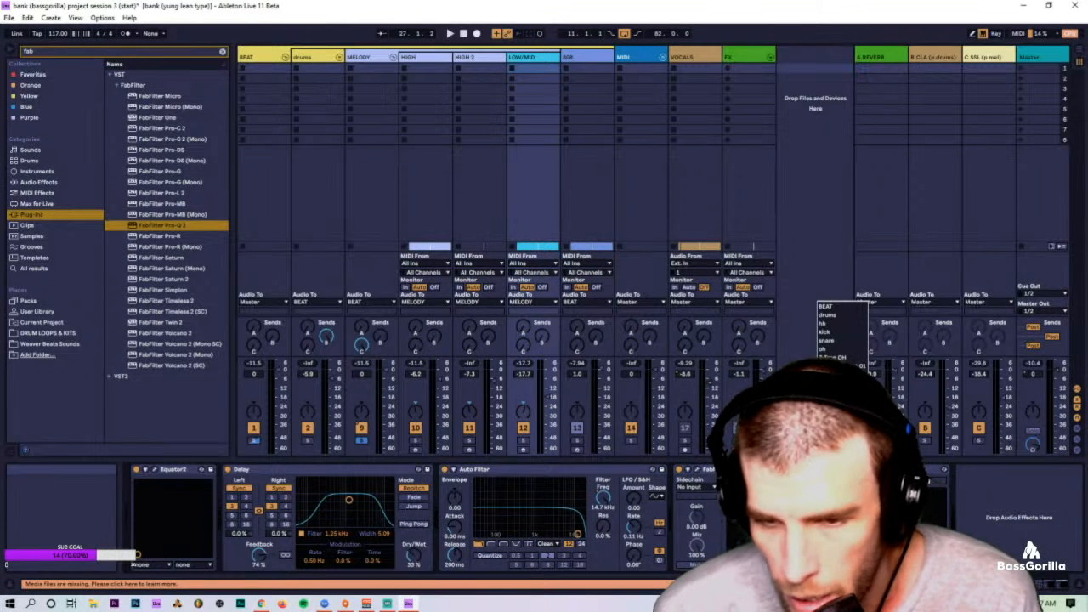
click(836, 476)
key(space)
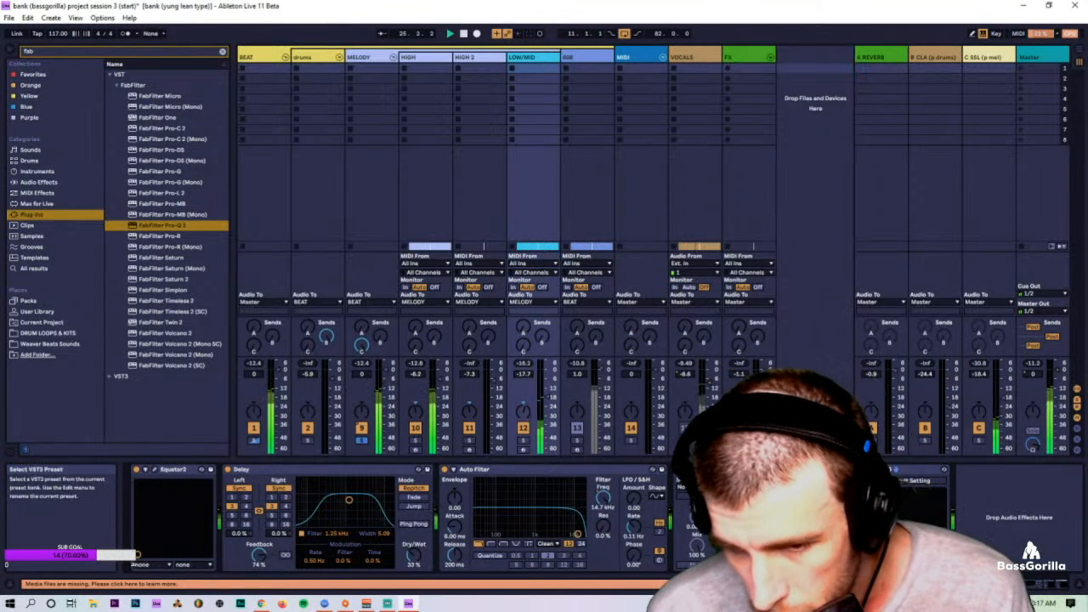
click(835, 469)
key(space)
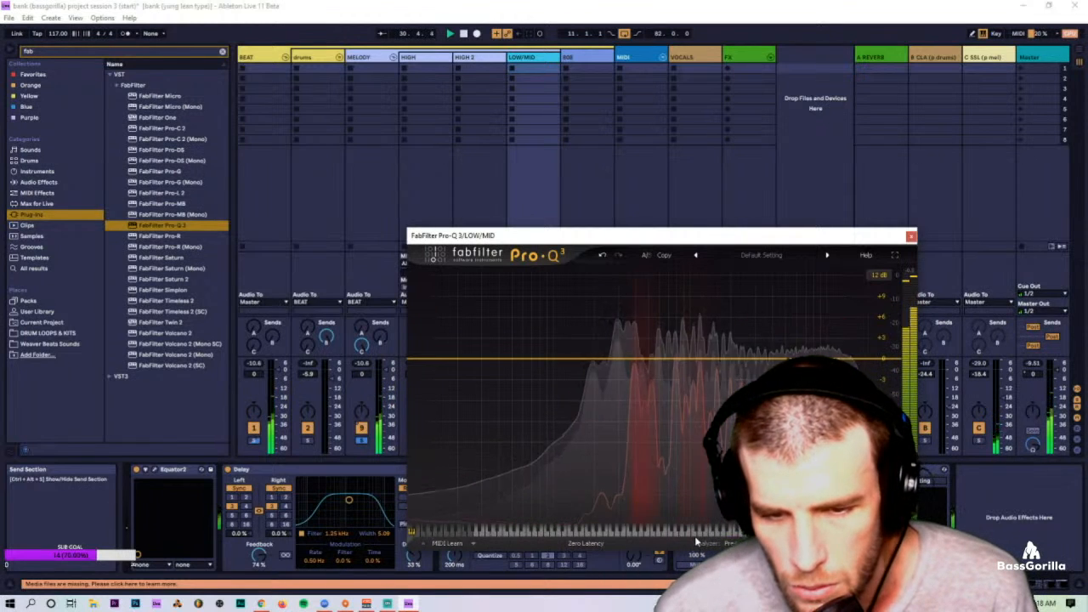
Step: Add a bell cut of about -3.5 dB at 472 Hz with a Q of about 4.7 to LOW/MID's second Pro-Q 3
double_click(638, 360)
drag(639, 360, 646, 382)
scroll(644, 398, down, 5)
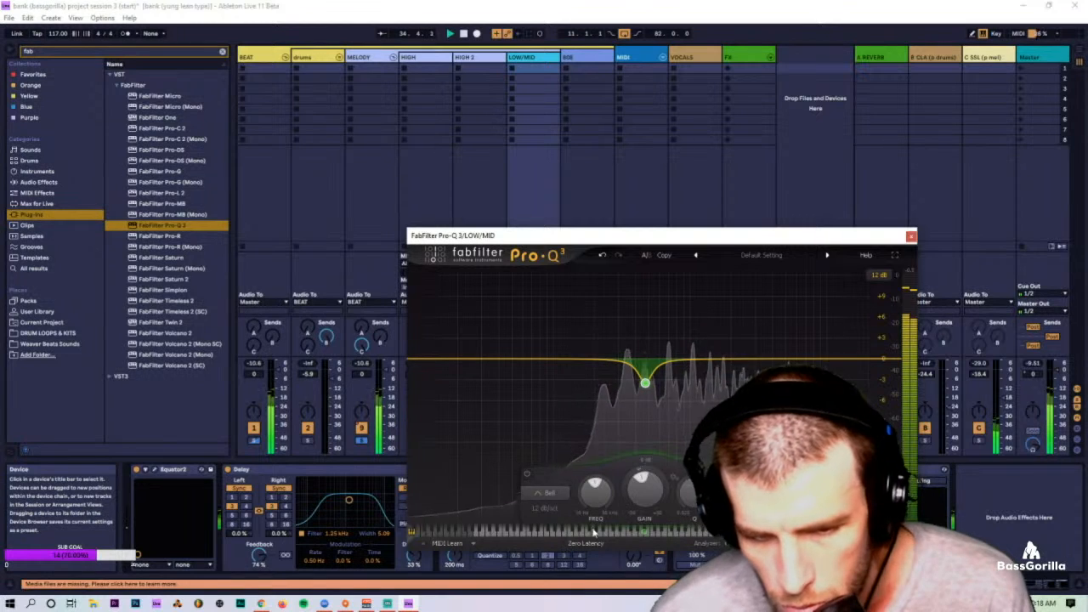
key(space)
key(space)
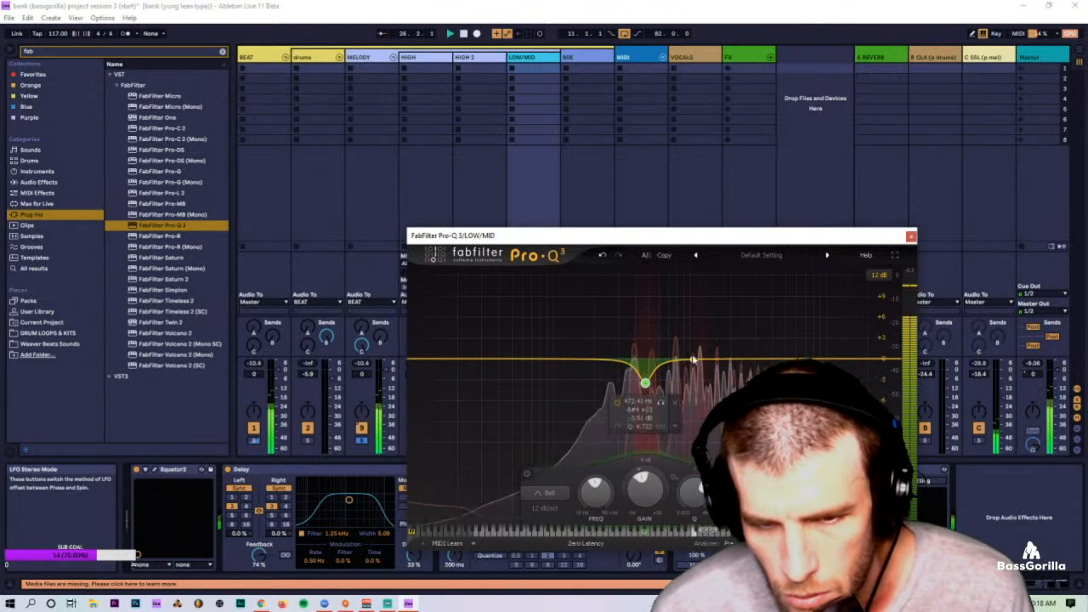
Step: Add a second narrow bell cut of about -3.6 dB at 1053 Hz, and move the first bell to about 524 Hz with Q 8.7
click(696, 383)
drag(697, 379, 693, 385)
scroll(694, 385, up, 5)
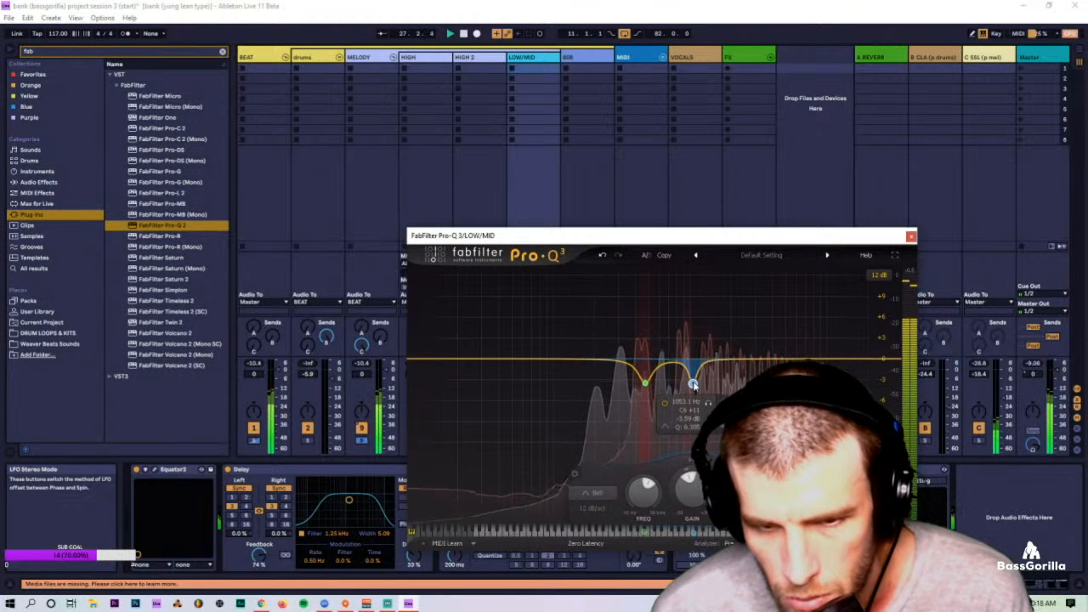
click(646, 384)
scroll(646, 383, up, 5)
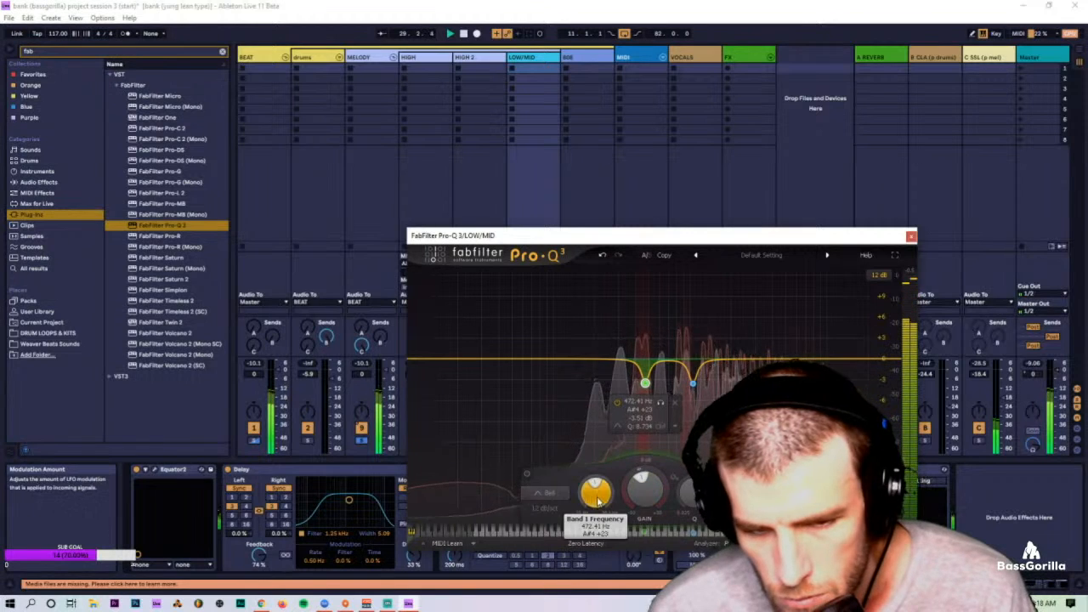
drag(596, 498, 598, 485)
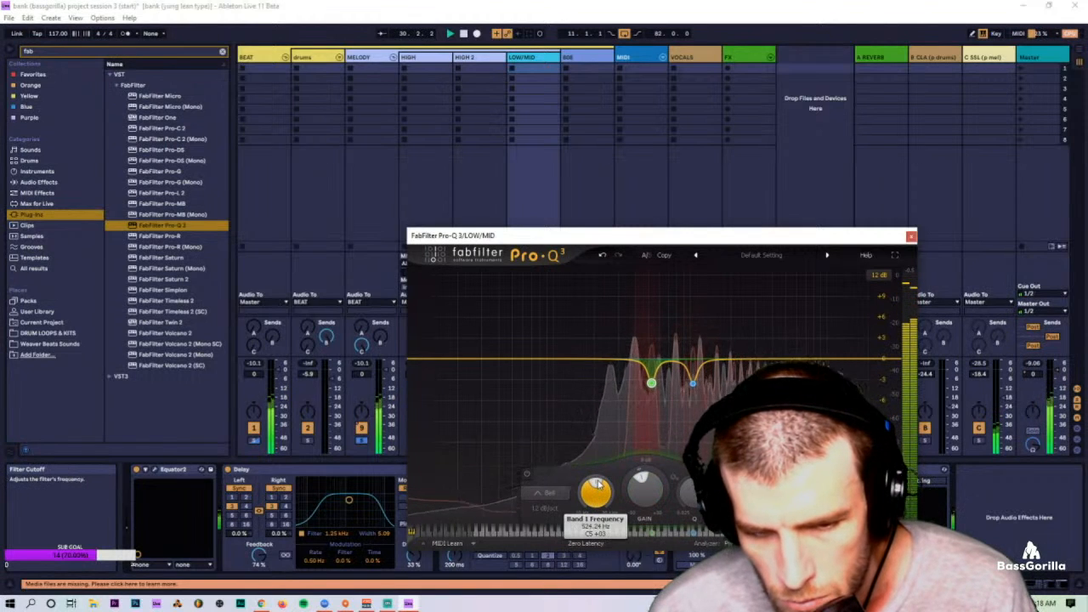
Step: Set both bell cuts to -1 dB, deepen them slightly while listening, and close the LOW/MID Pro-Q 3 window
key(space)
click(693, 384)
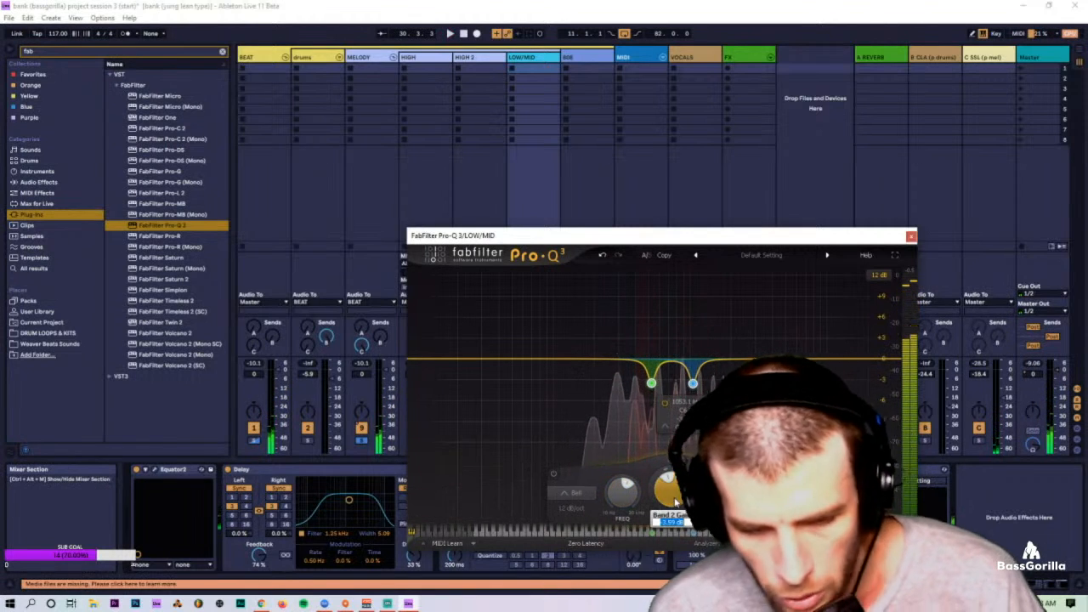
double_click(676, 502)
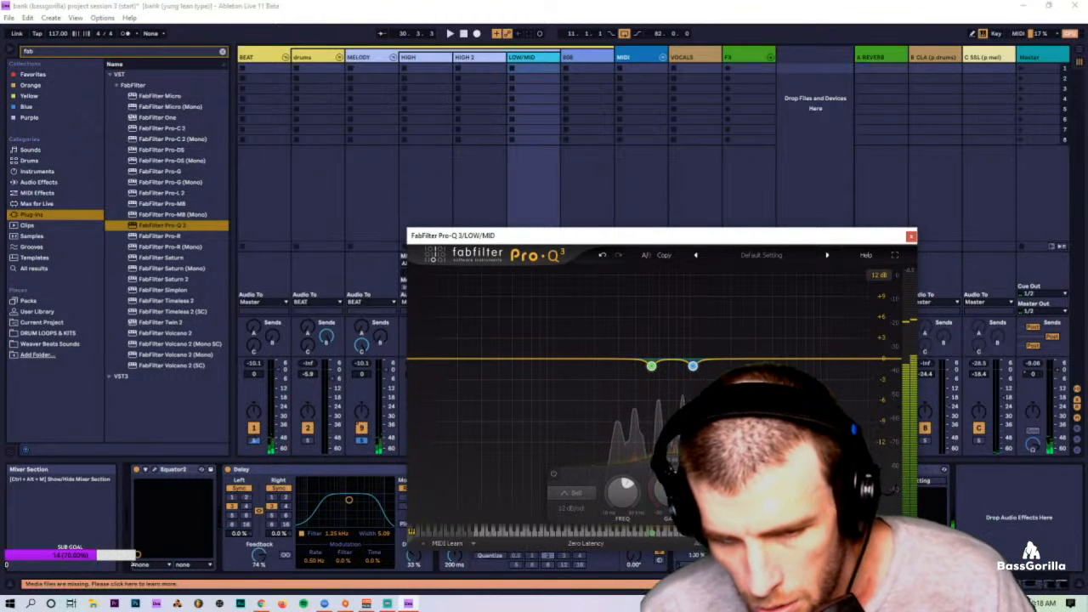
key(space)
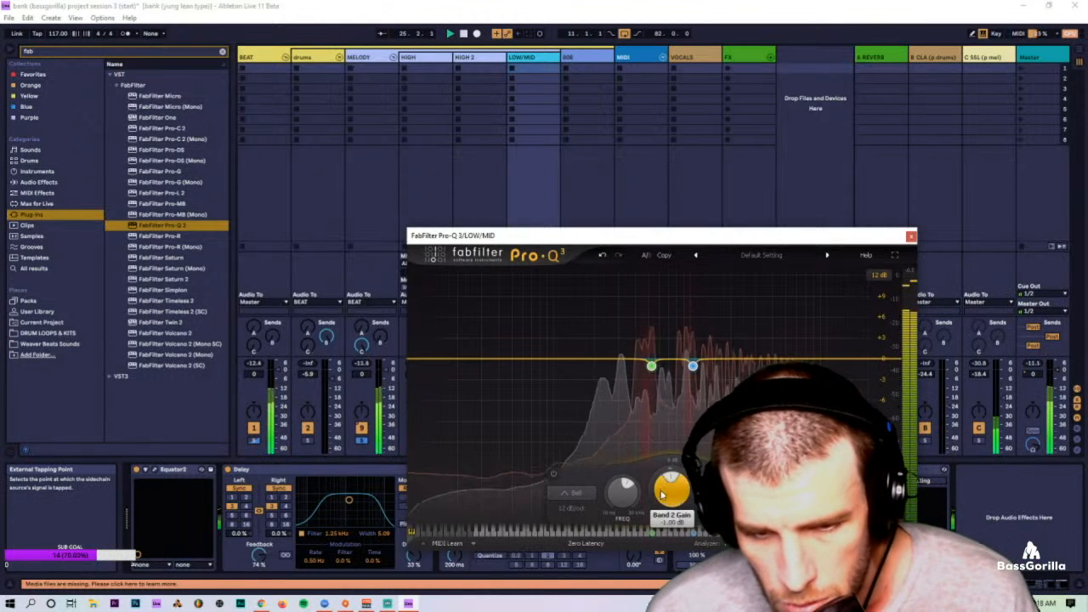
drag(667, 505, 668, 513)
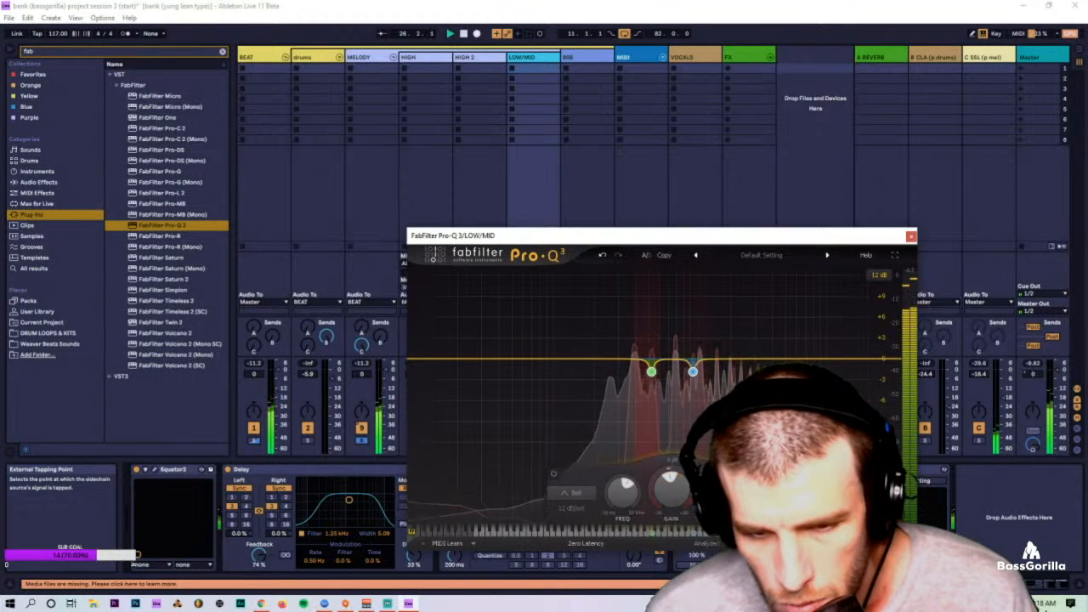
click(910, 236)
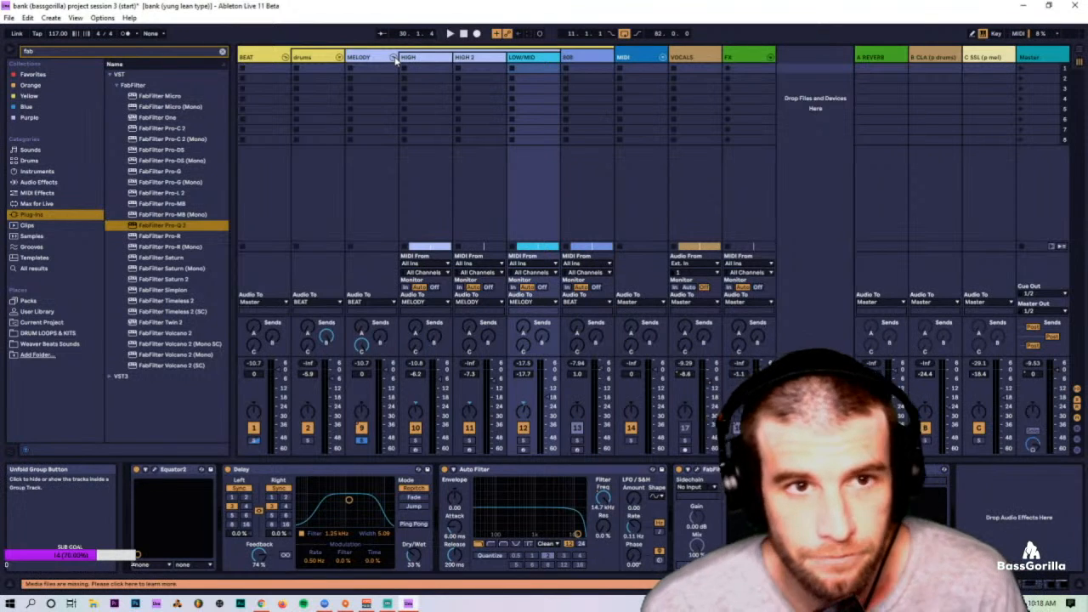
Step: Fold the MELODY group and add a FabFilter Pro-Q 3 to it with a low-shelf cut of about -30 dB at 65 Hz
click(392, 57)
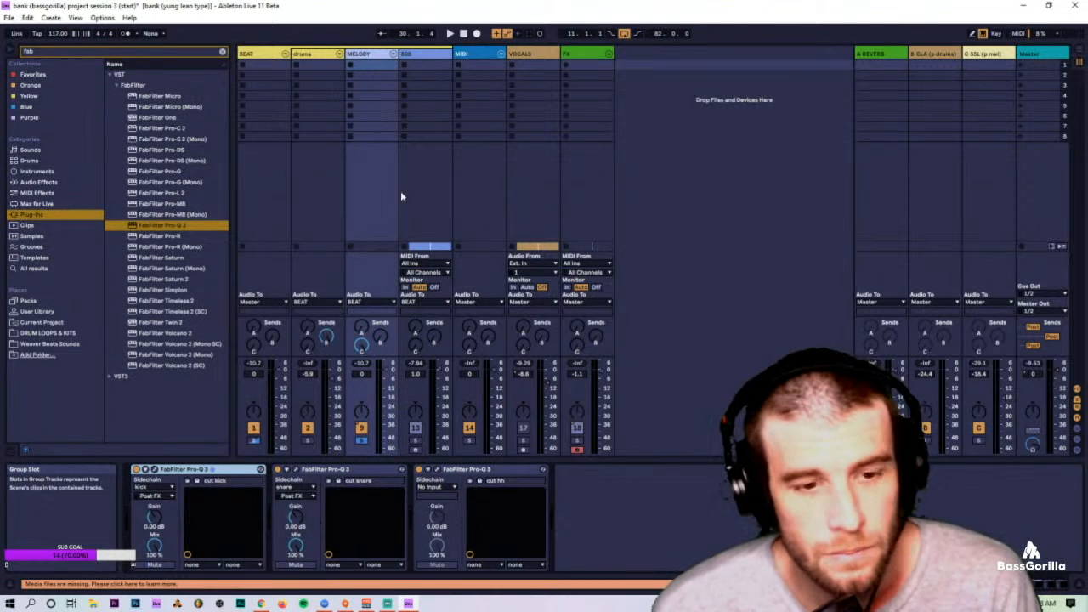
key(space)
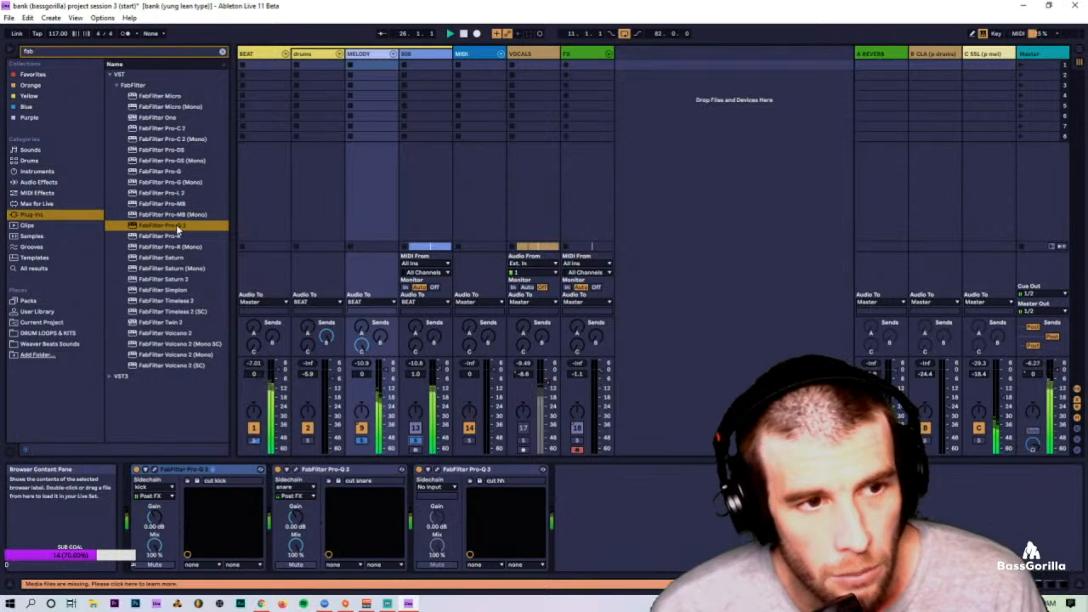
click(419, 57)
key(Left)
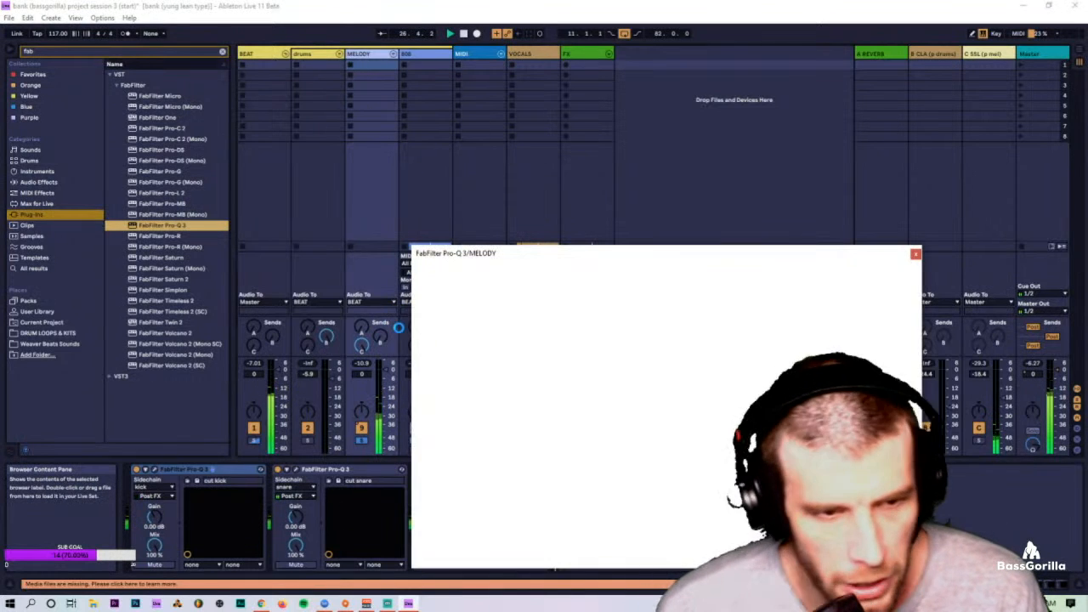
drag(486, 378, 518, 439)
drag(534, 400, 419, 451)
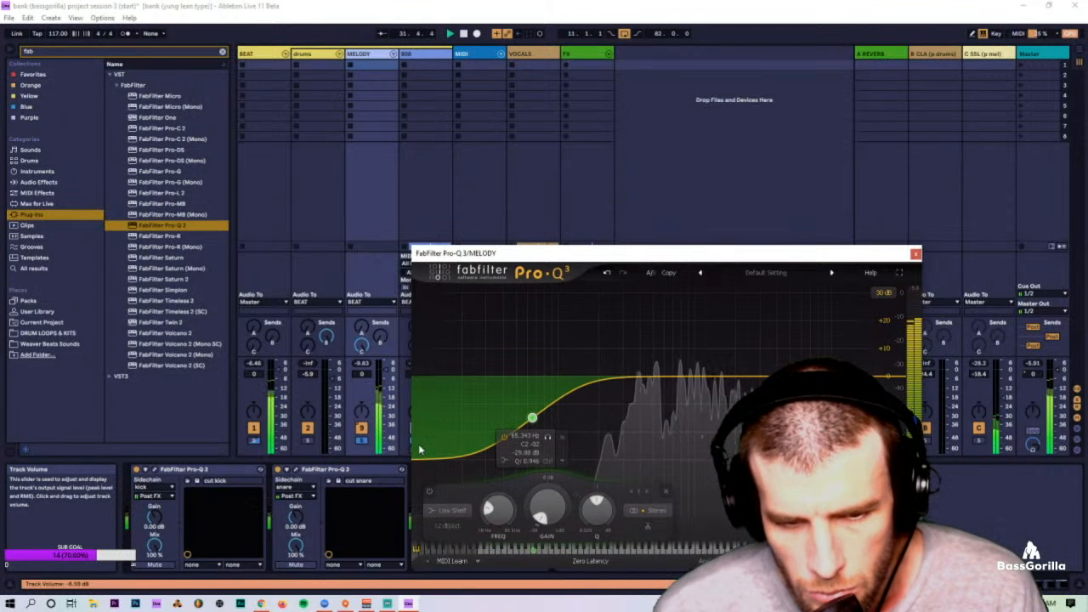
click(915, 253)
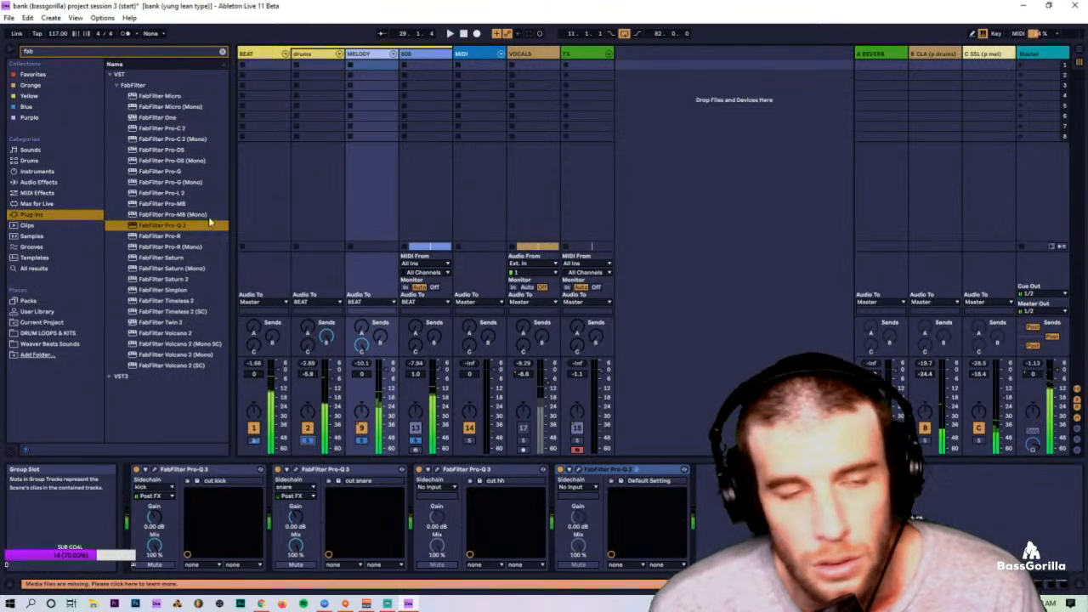
Step: Insert a new return track and load the Saturator audio effect onto it, searching the audio effects for "sat"
click(51, 18)
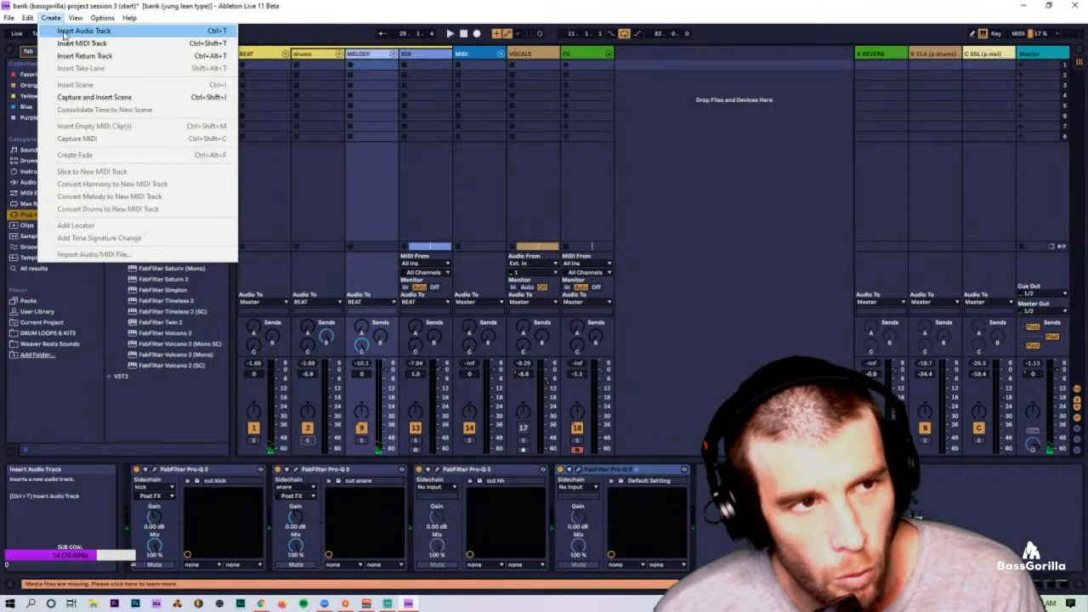
click(74, 55)
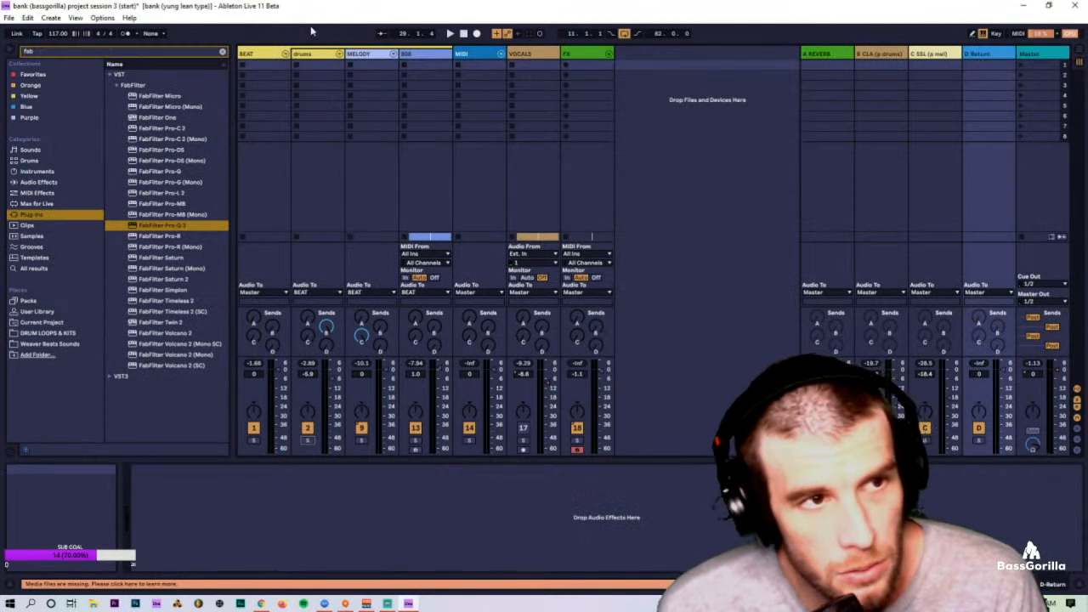
click(34, 182)
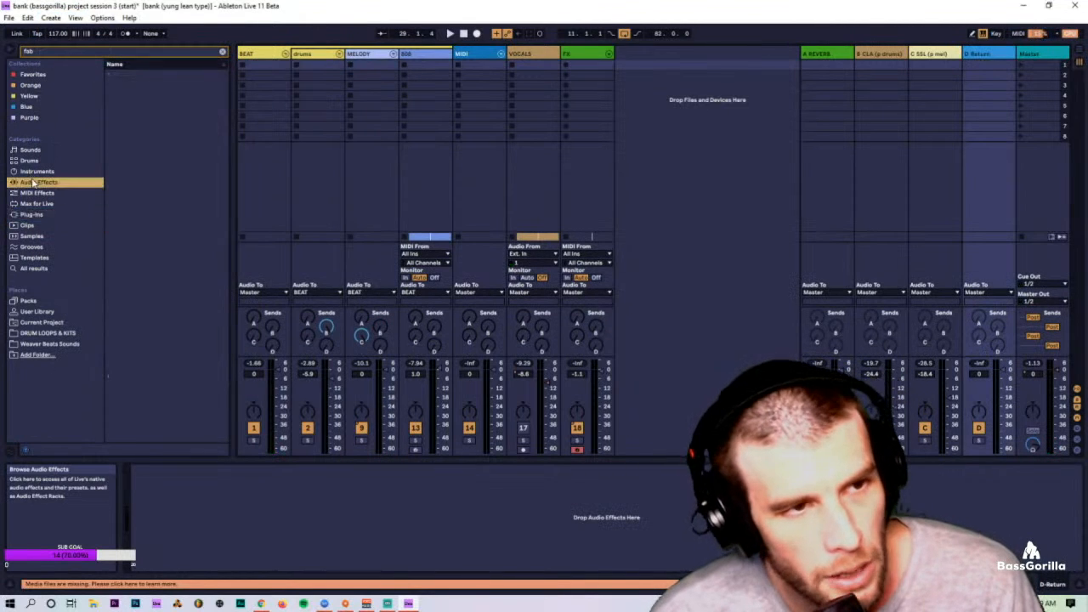
click(54, 52)
text(sat)
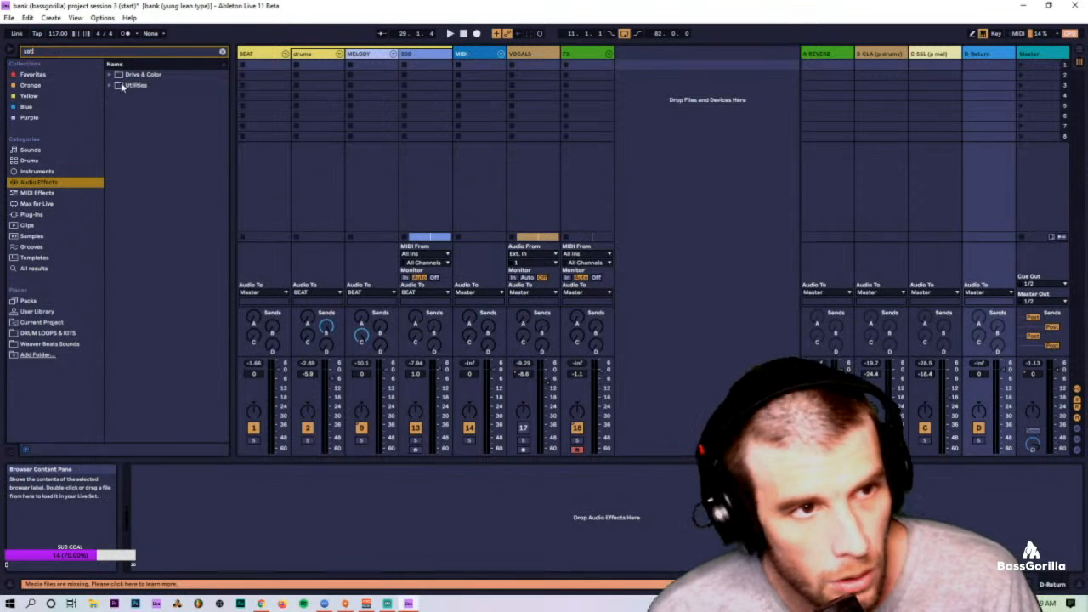
click(110, 86)
click(111, 86)
click(111, 75)
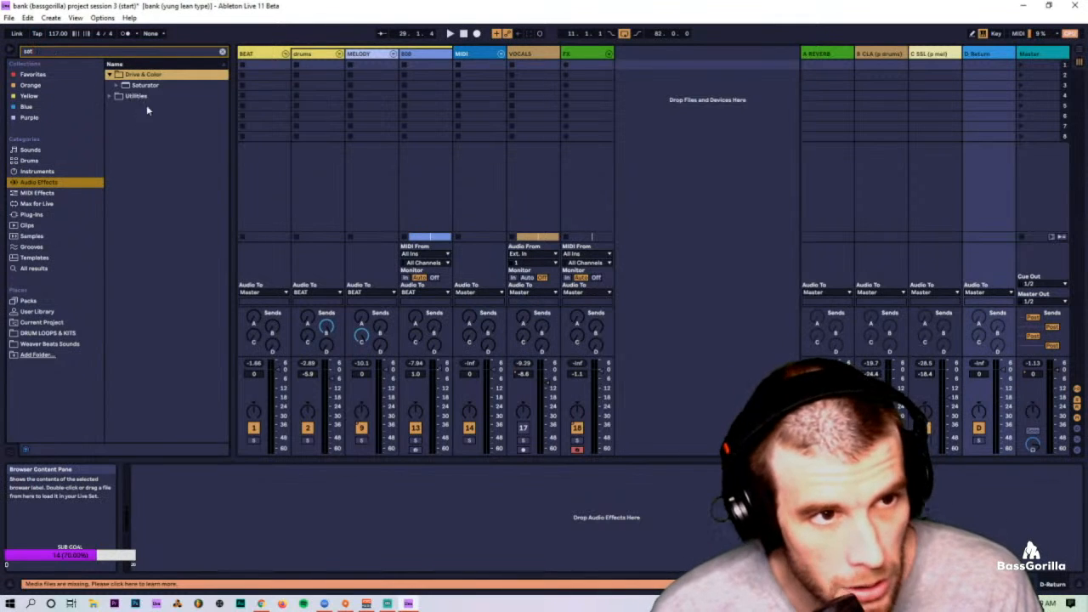
drag(142, 86, 982, 54)
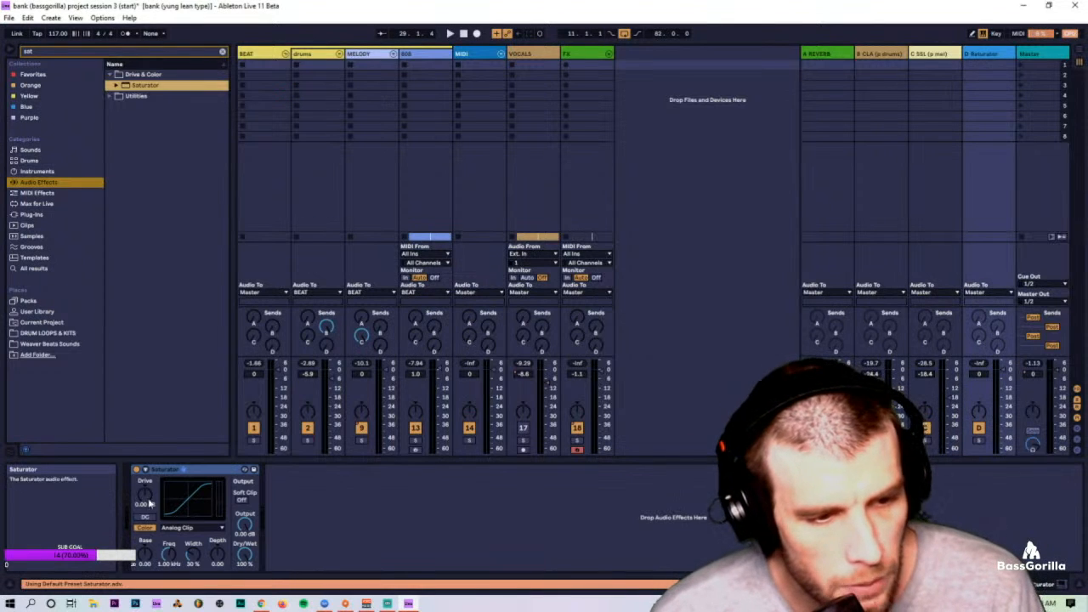
Step: Set the Saturator's Drive to 5 dB and, with the drums group sent to it, lower return D to about -28.3 dB
drag(146, 497, 147, 476)
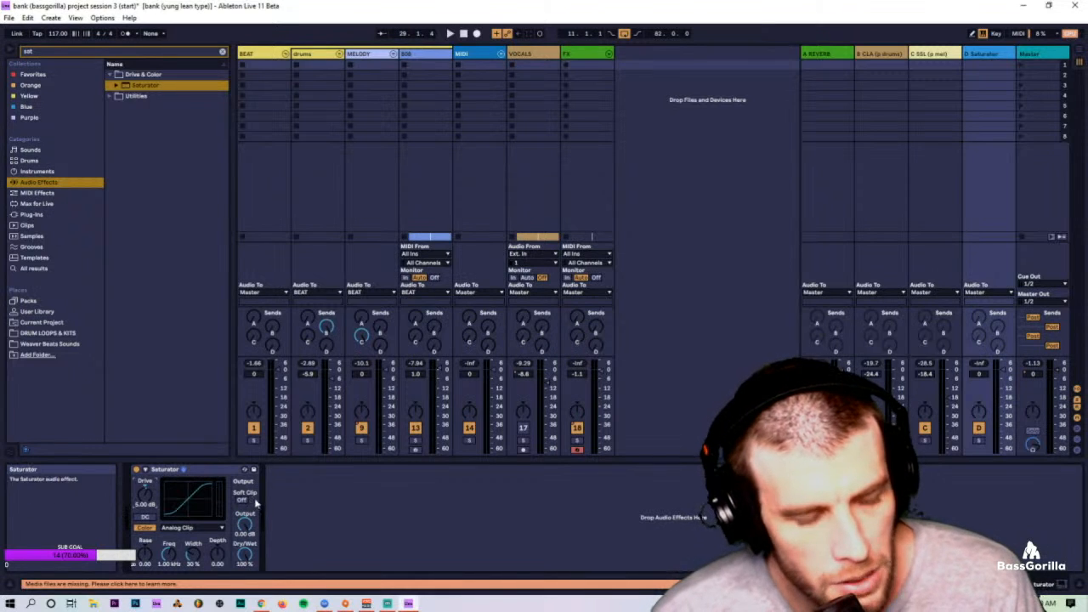
click(145, 470)
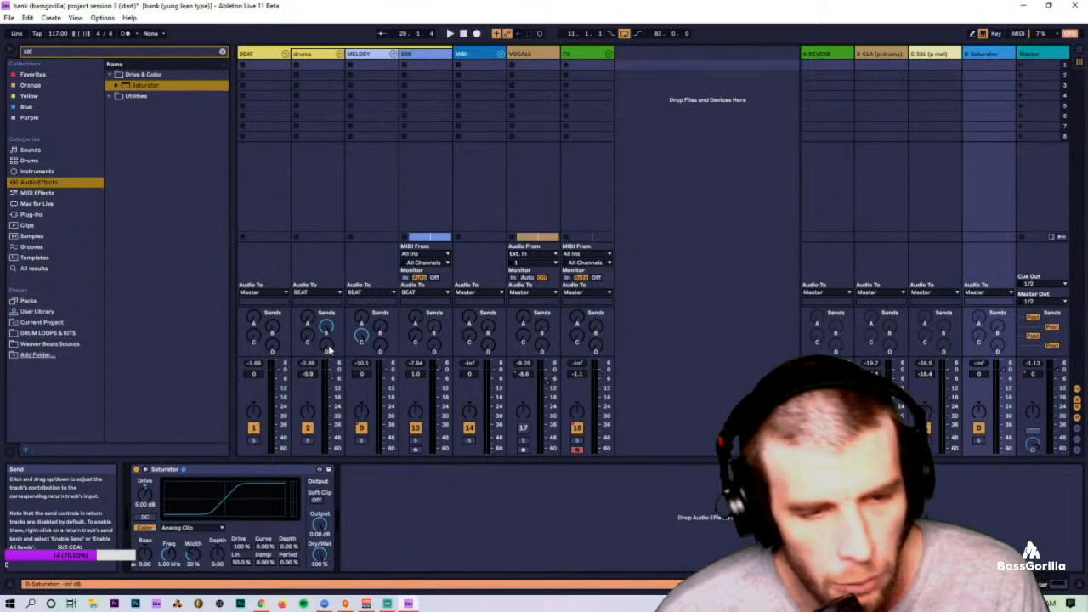
drag(1002, 371, 1002, 403)
key(space)
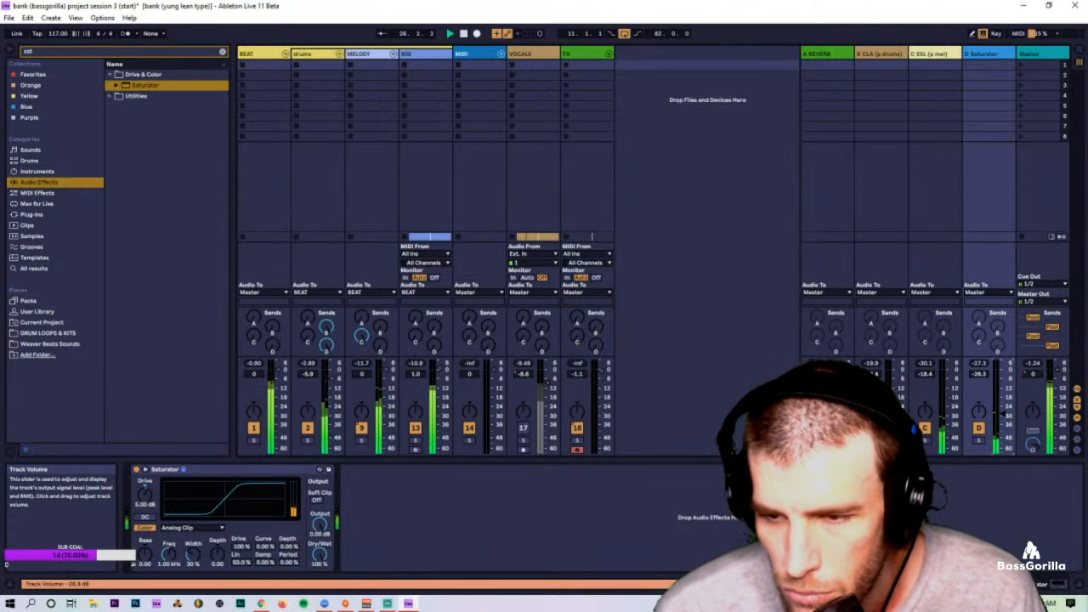
Step: Turn on the Saturator's Soft Clip and set Drive to about 6.8 dB, rebalancing return D's volume and comparing the mix with it muted
click(980, 428)
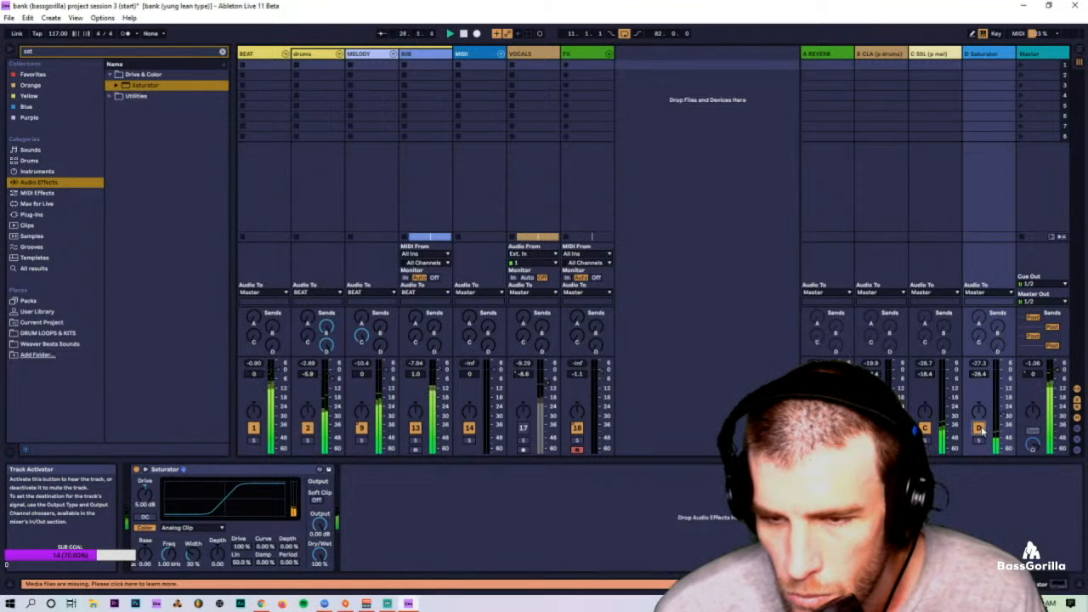
drag(1000, 419, 1001, 409)
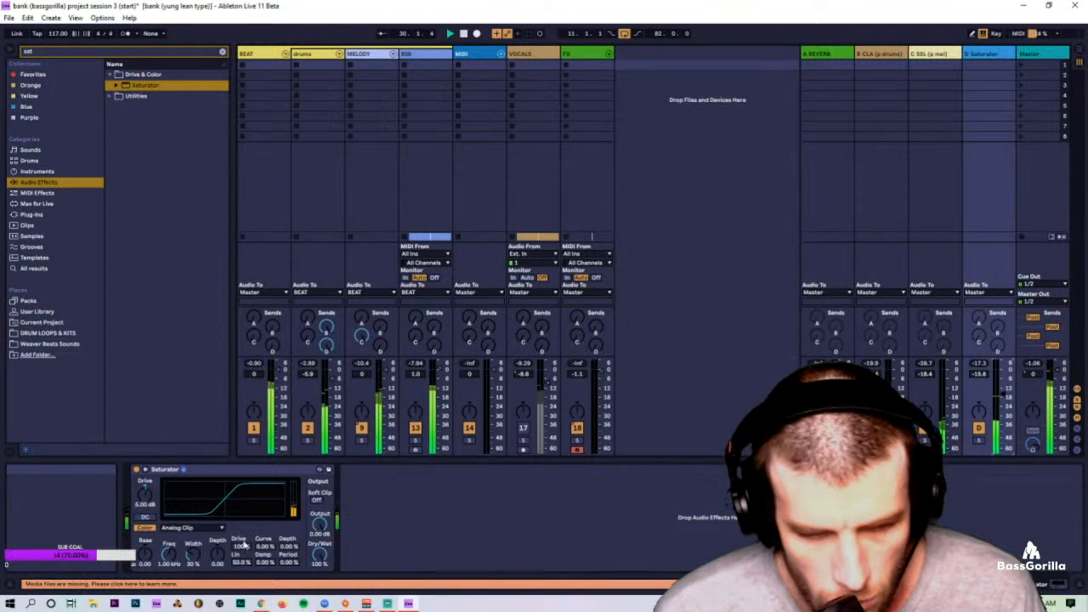
click(318, 502)
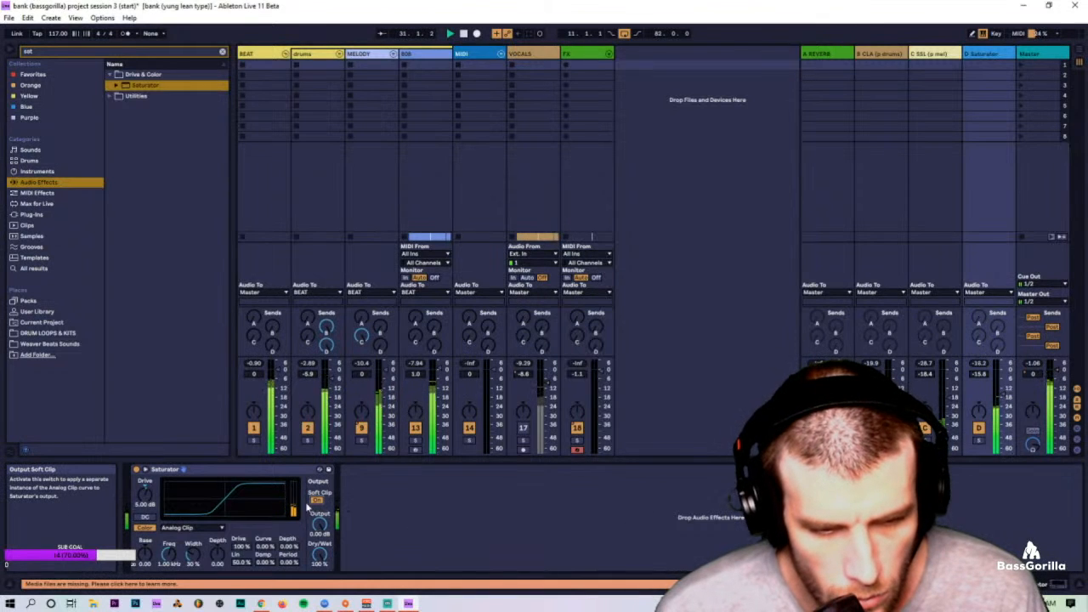
drag(147, 503, 147, 499)
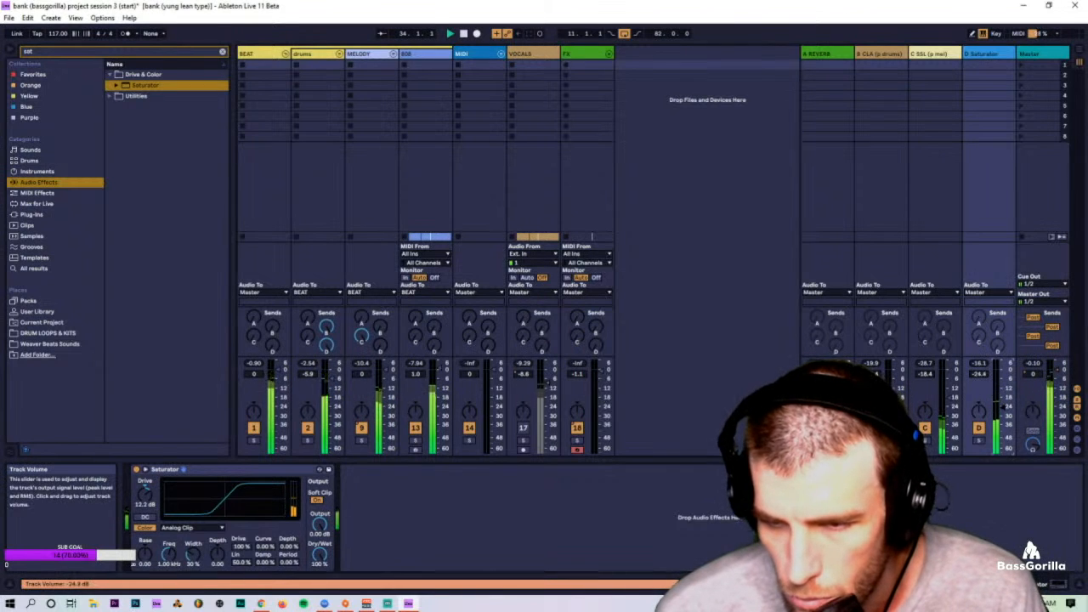
drag(145, 492, 146, 498)
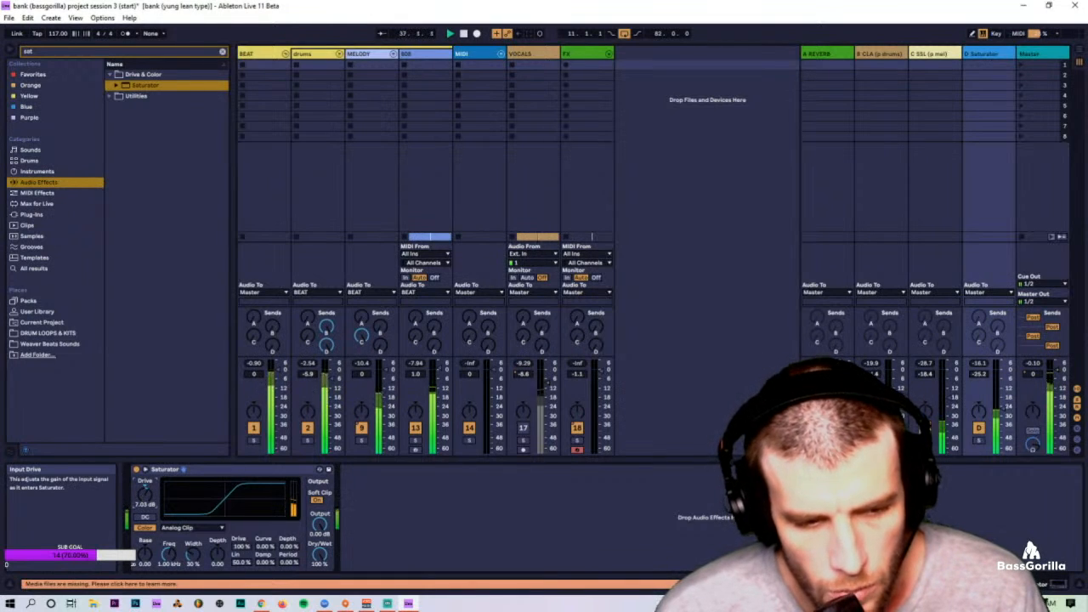
click(979, 430)
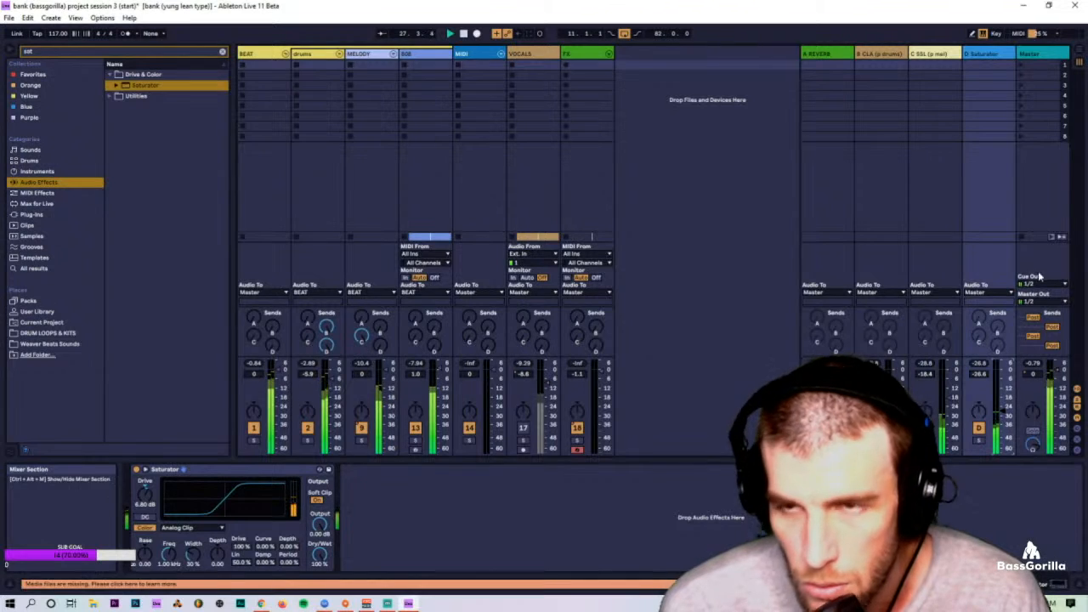
key(Tab)
key(Tab)
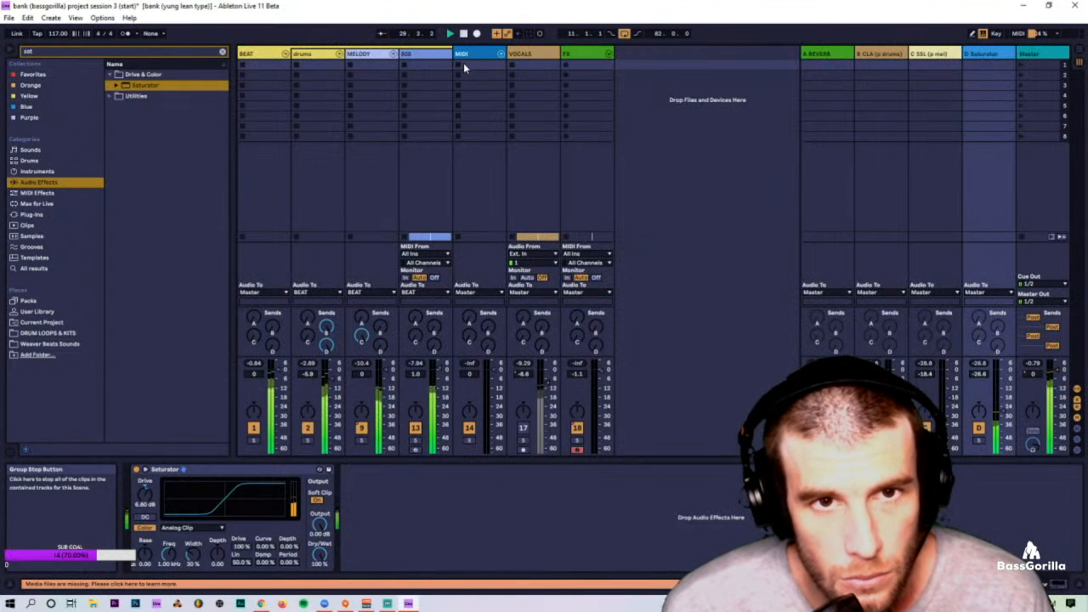
Step: Unfold the BEAT group and add a Utility effect after the last Pro-Q 3 on MELODY, searching the audio effects for "util"
click(284, 53)
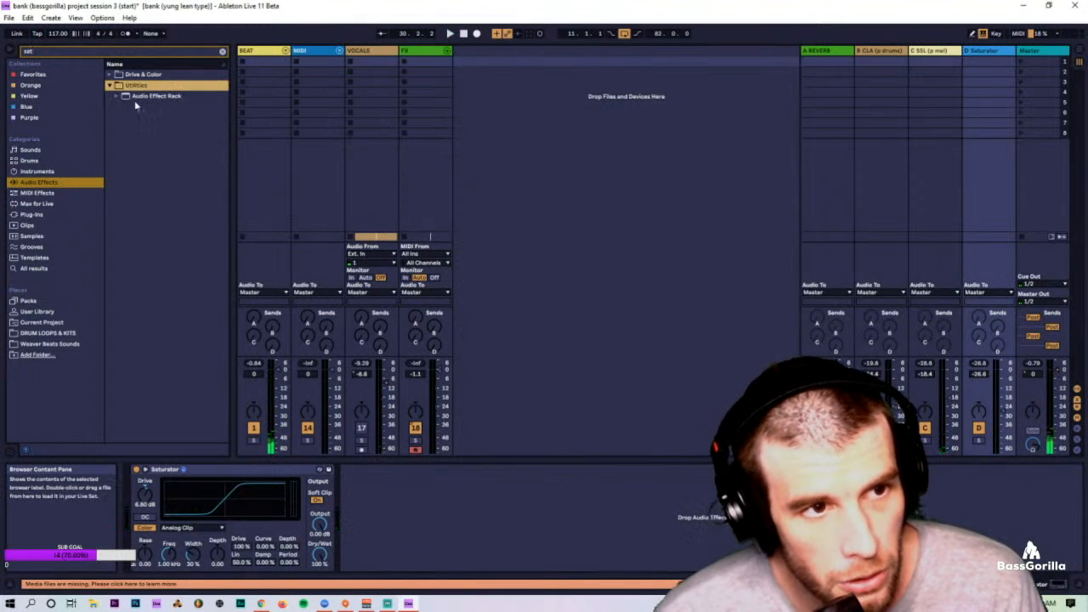
click(46, 53)
text(til)
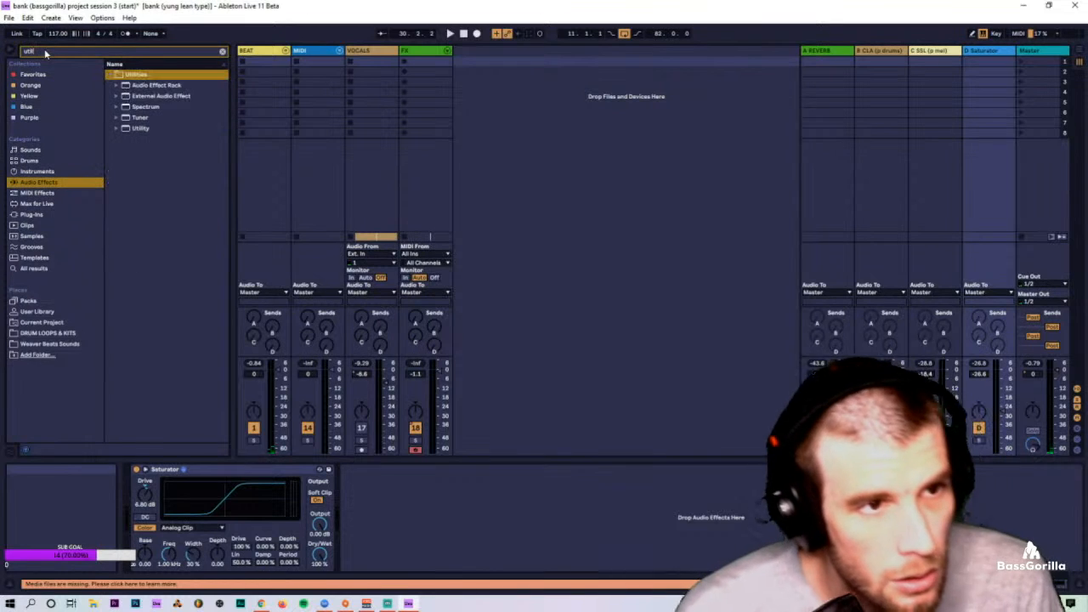
click(136, 129)
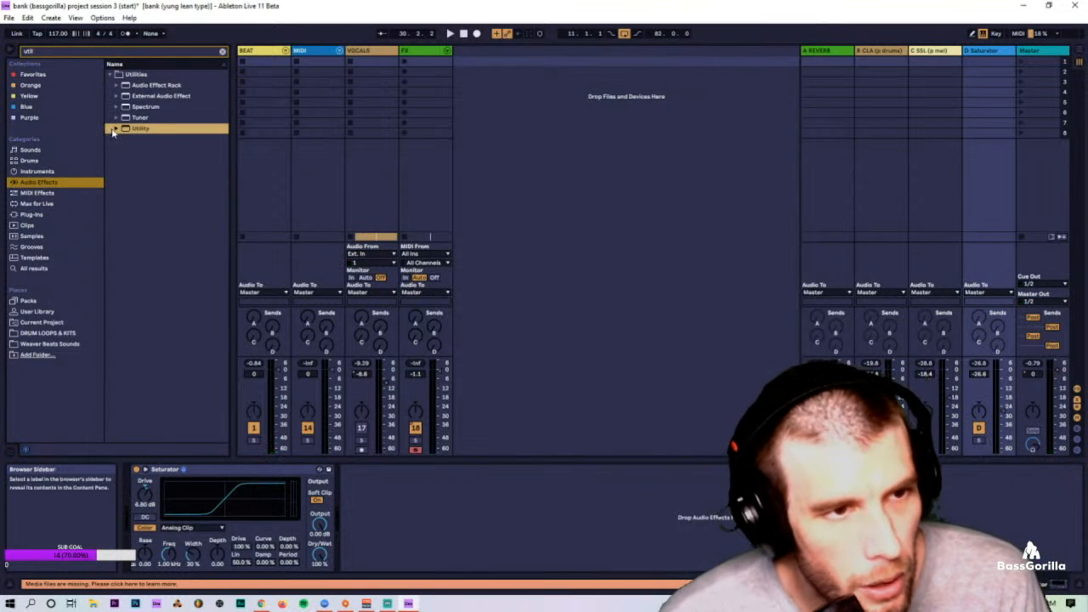
click(271, 52)
click(359, 52)
click(320, 52)
click(273, 51)
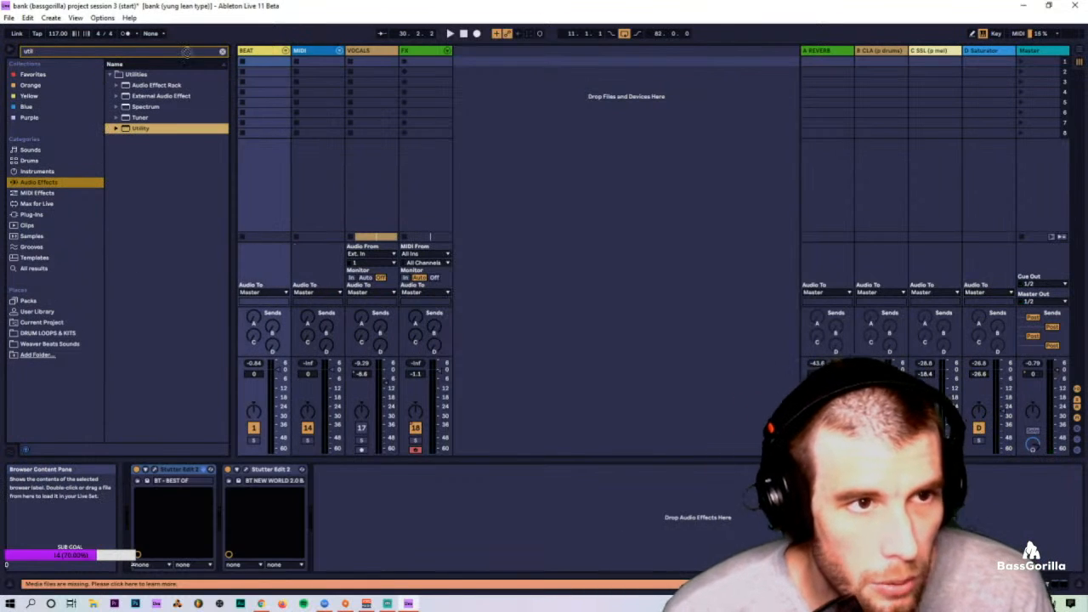
click(284, 52)
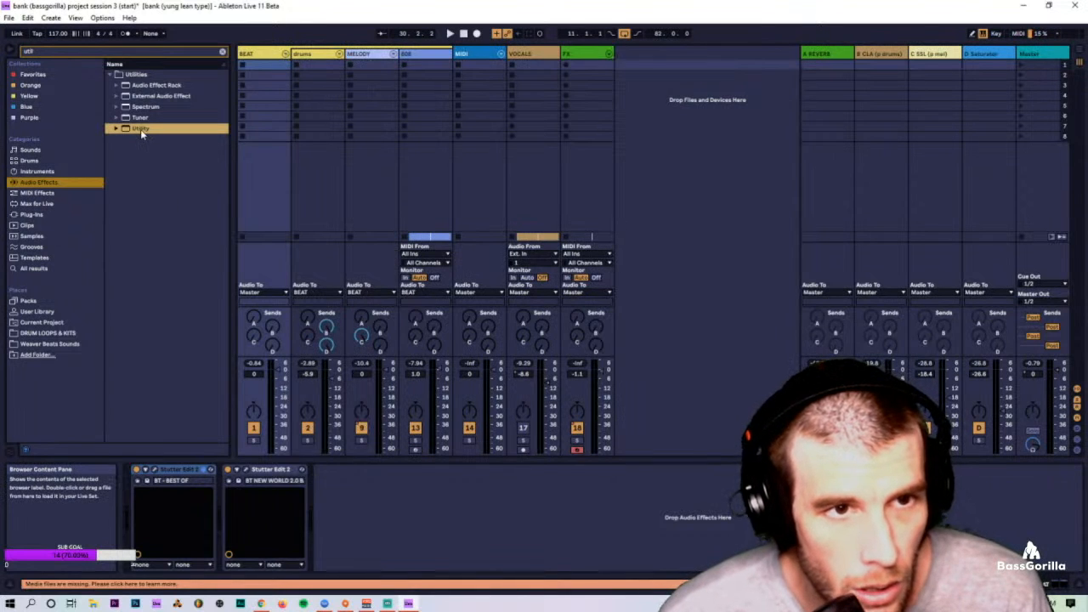
click(372, 53)
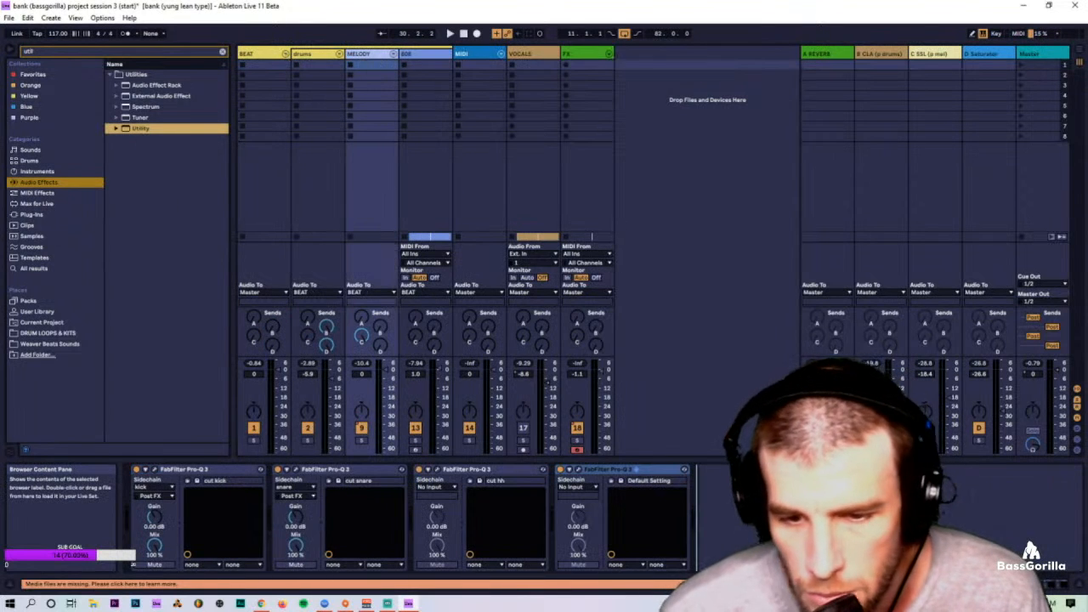
drag(141, 128, 715, 529)
Step: Set the Utility's Width to about 134% during playback, and collapse the Utility and the last Pro-Q 3 on MELODY
key(space)
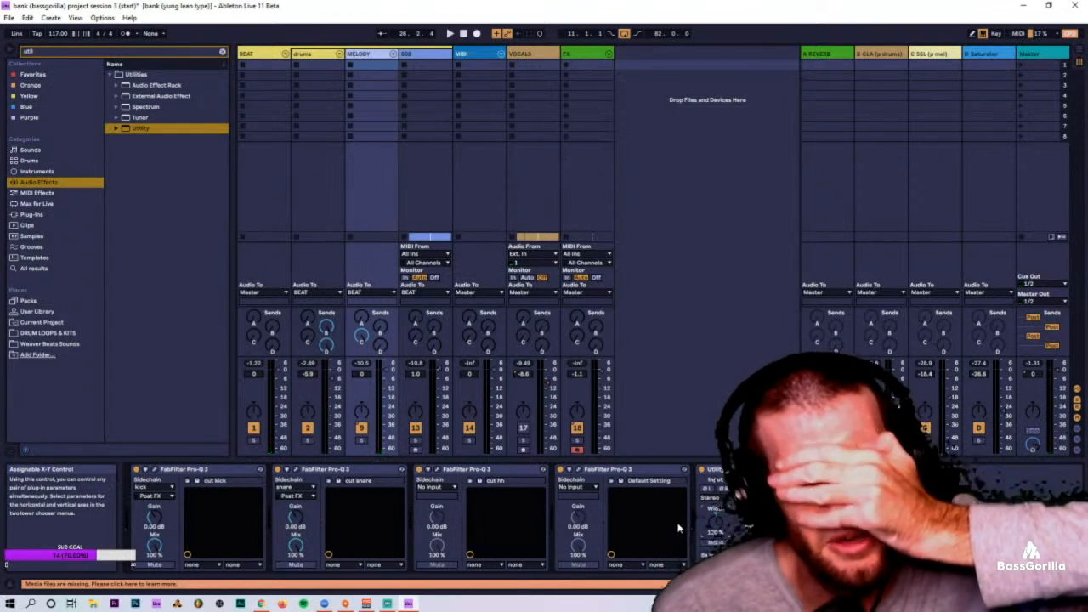
key(space)
drag(734, 538, 733, 476)
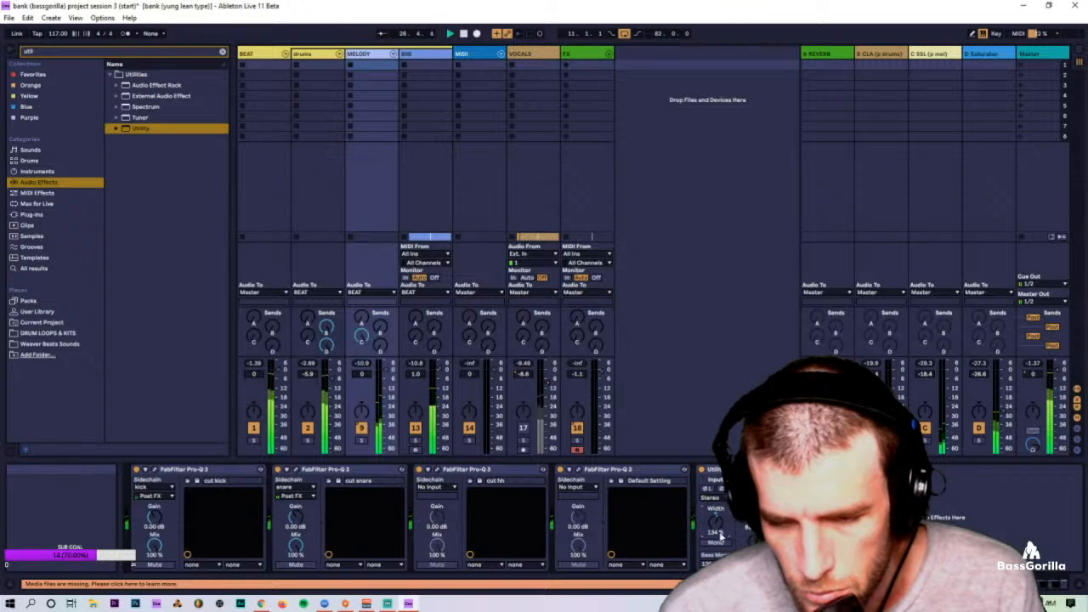
double_click(716, 470)
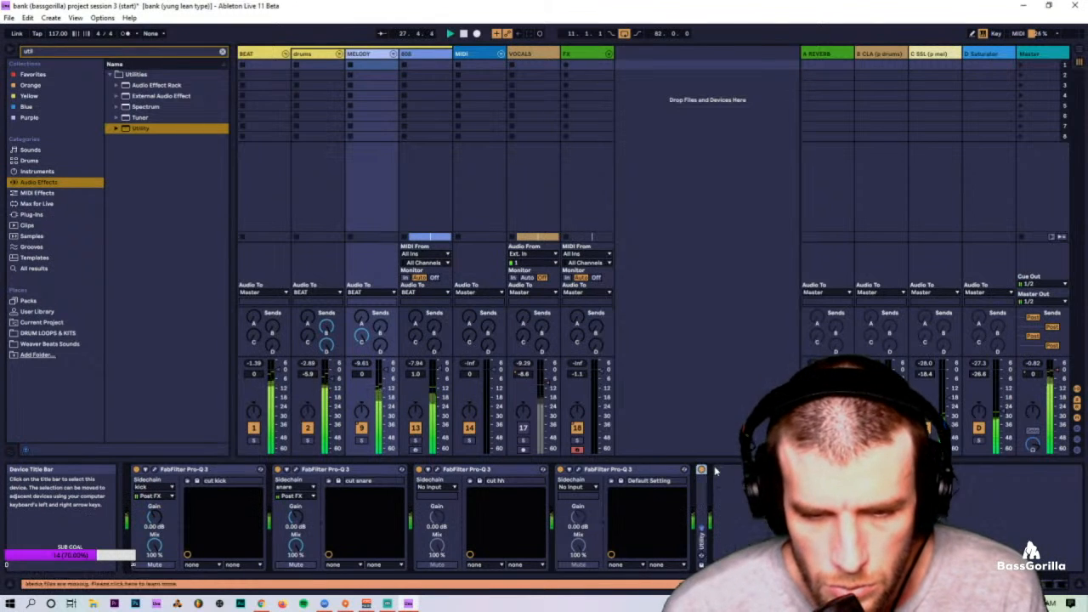
double_click(634, 469)
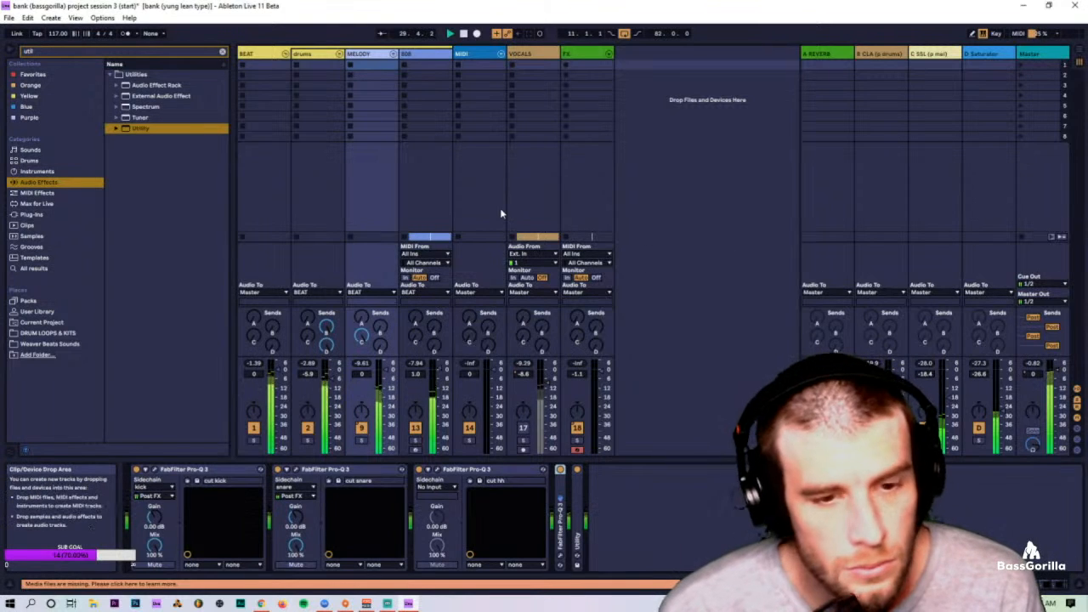
Step: Insert a new return track and copy the Saturator from return D onto it
click(51, 18)
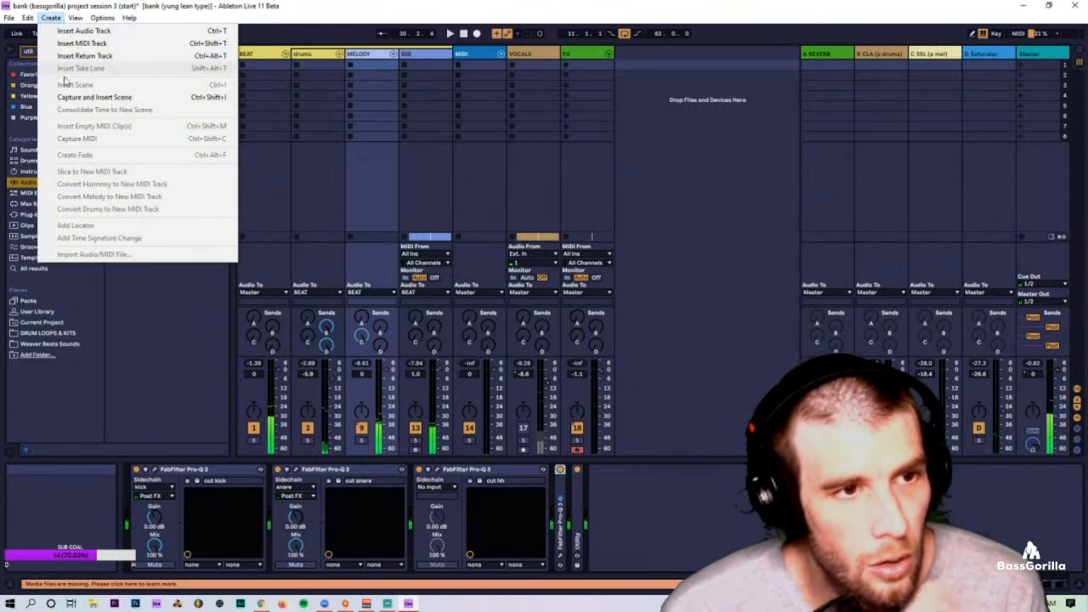
click(90, 53)
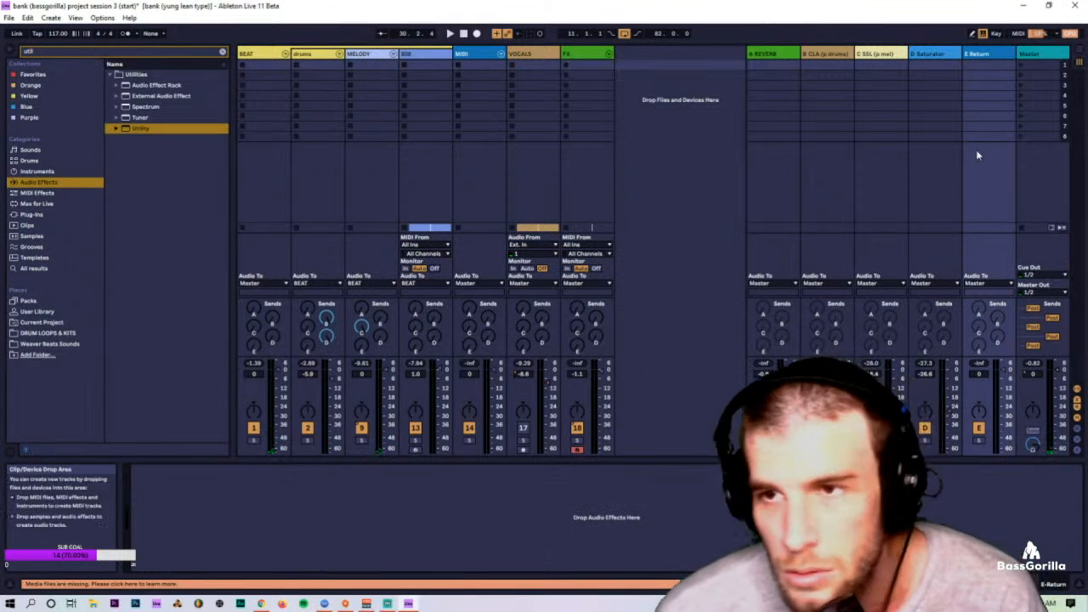
click(940, 54)
drag(275, 471, 901, 517)
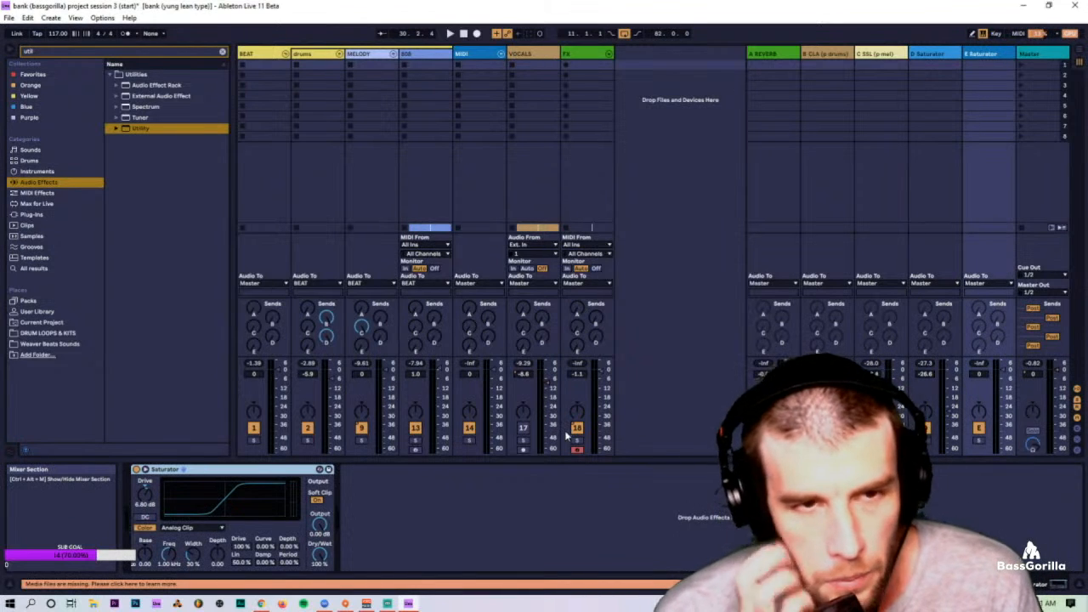
Step: Send the MELODY group to return E, set that return's volume to about -26.4 dB and play the mix
drag(362, 346, 361, 230)
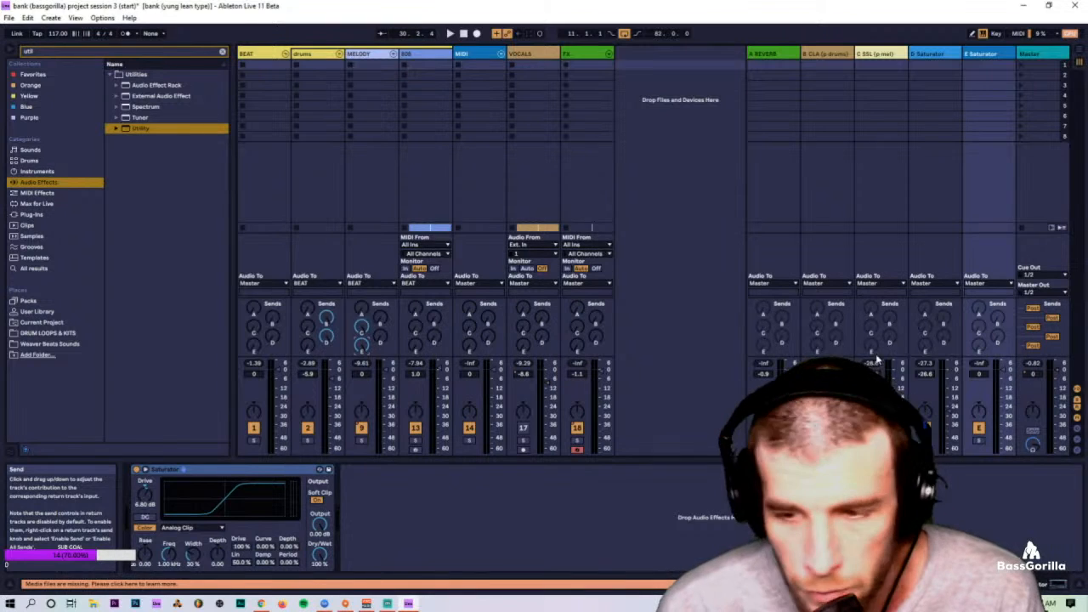
click(1011, 412)
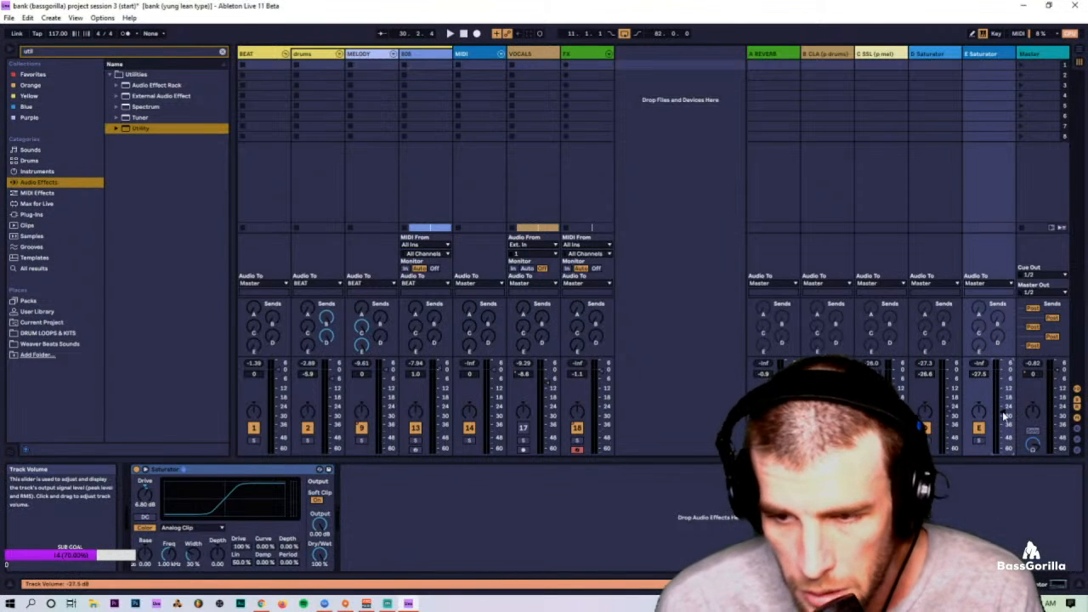
mouse_move(1004, 417)
mouse_down()
mouse_move(1004, 458)
mouse_move(1003, 402)
mouse_up()
key(space)
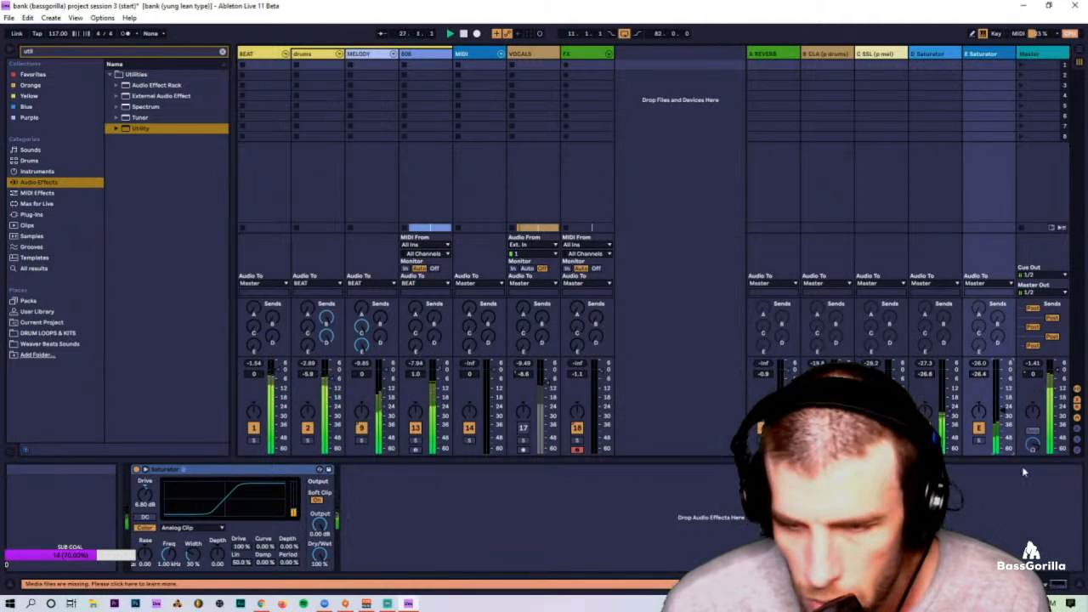
Step: Compare the mix with return E muted, then lower its volume to about -30.3 dB and its Saturator Drive to about 3.49 dB
click(979, 429)
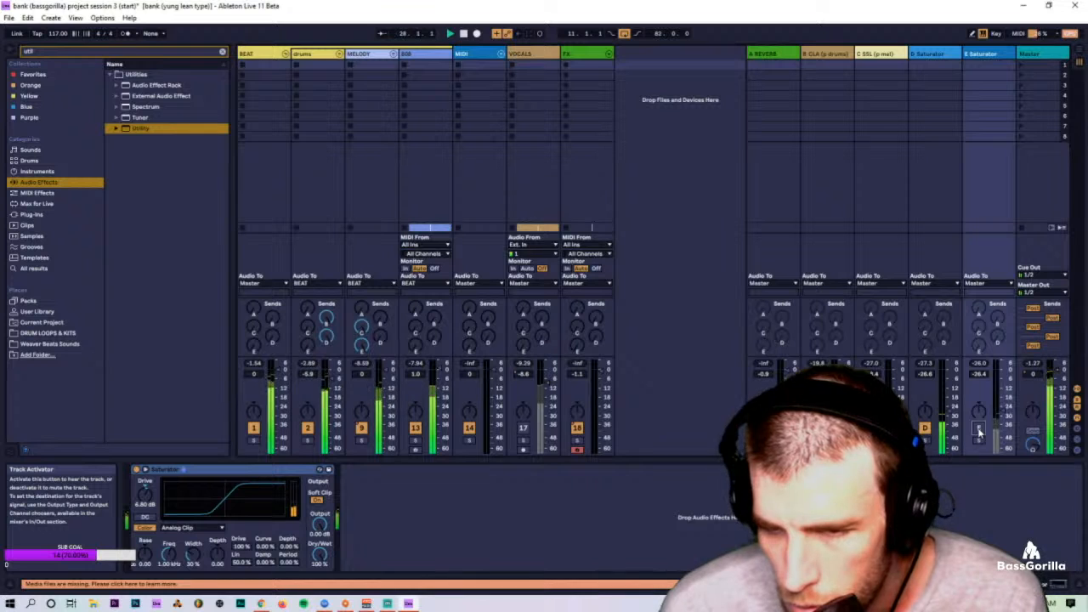
click(979, 429)
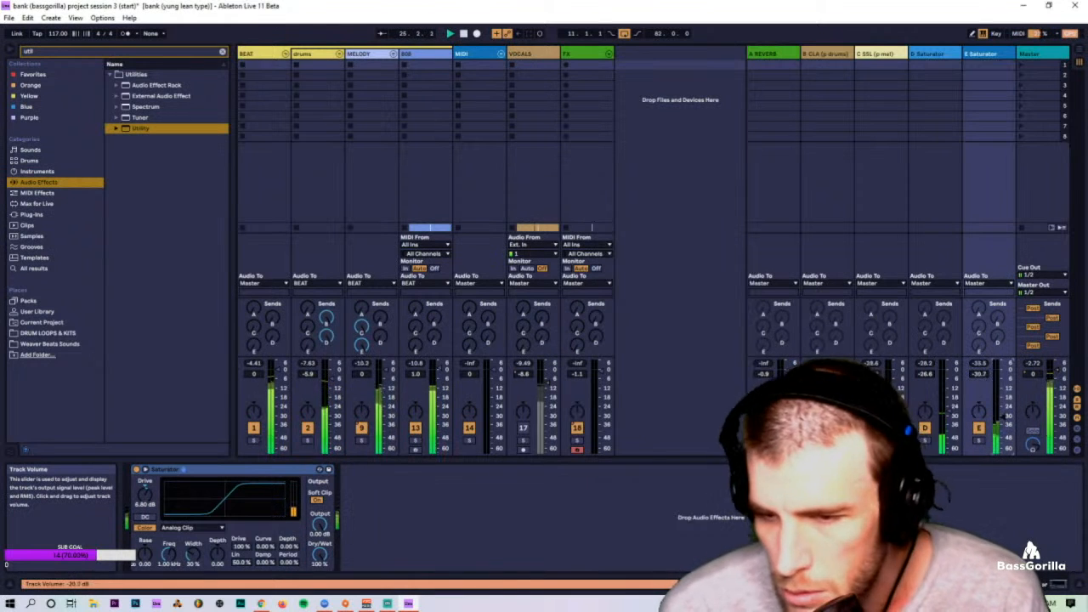
drag(1003, 417, 1004, 417)
drag(144, 494, 145, 495)
key(space)
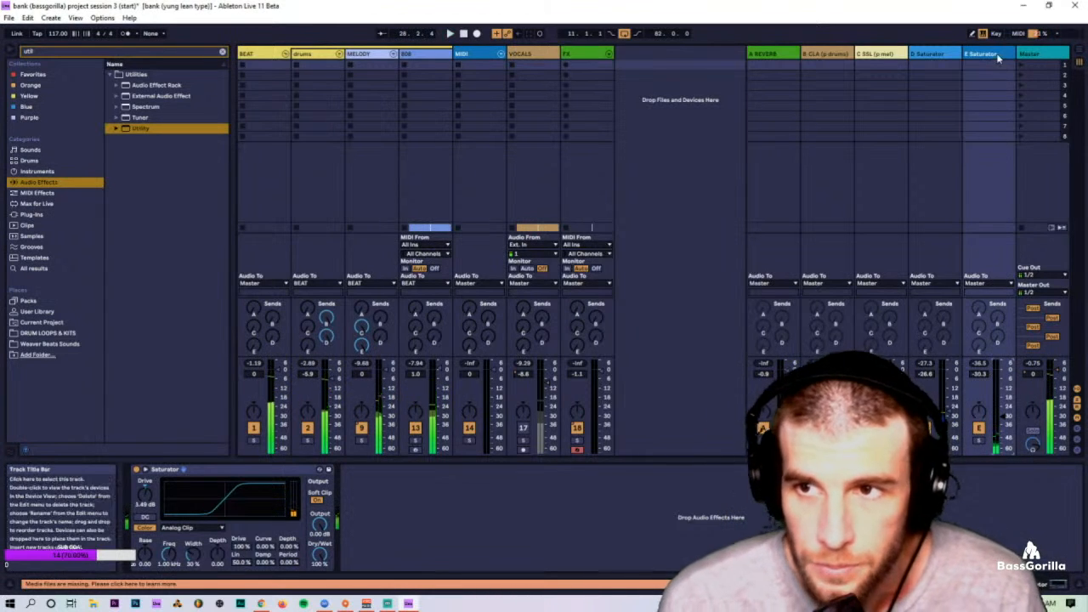
Step: Select all five return tracks and compare the playing mix with them muted and active
click(774, 54)
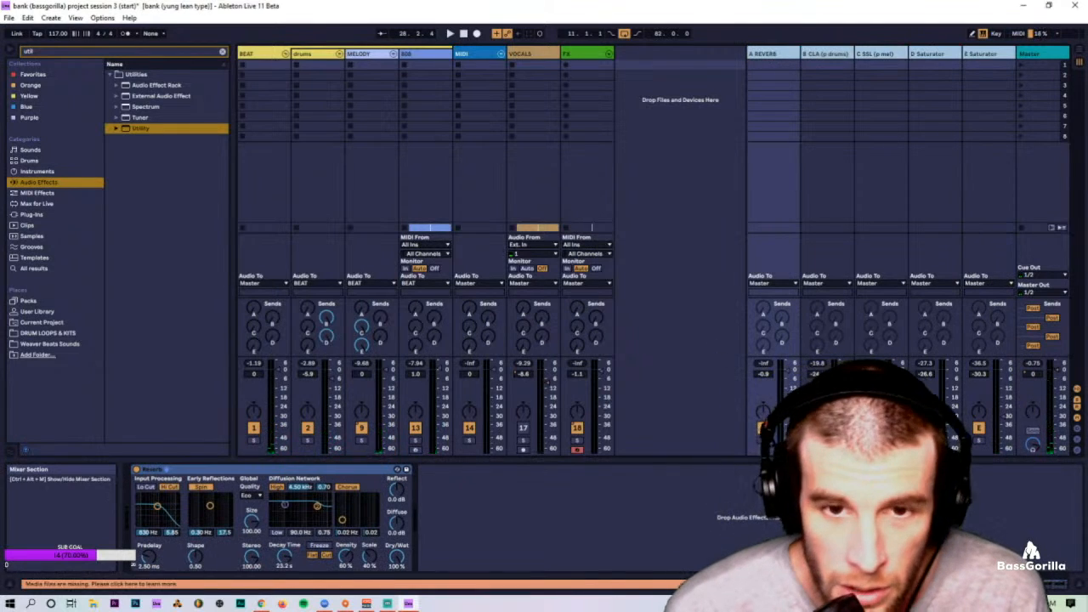
key(Tab)
key(Tab)
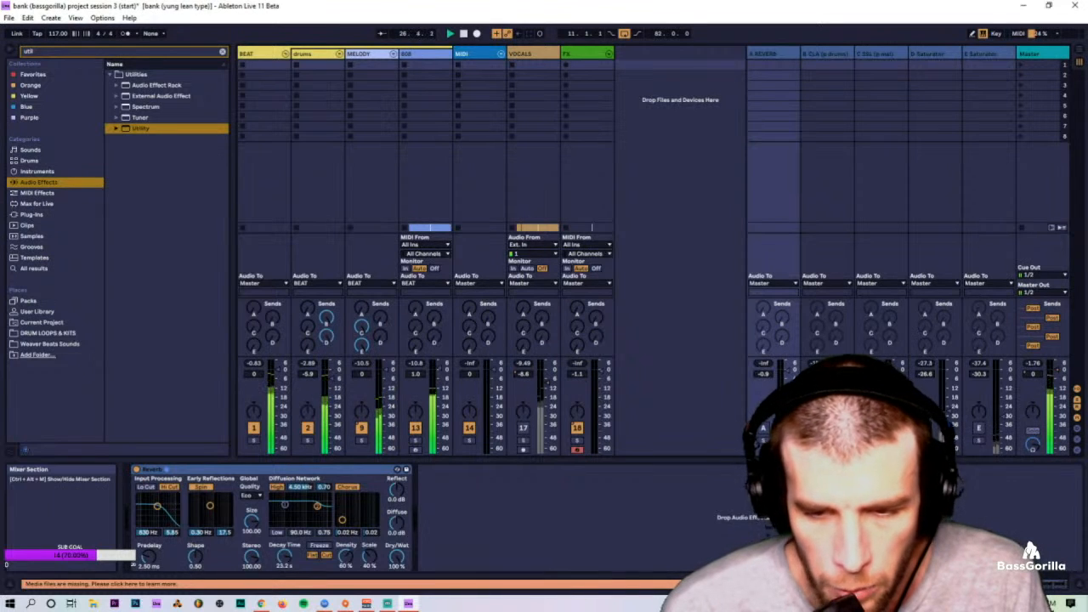
click(994, 57)
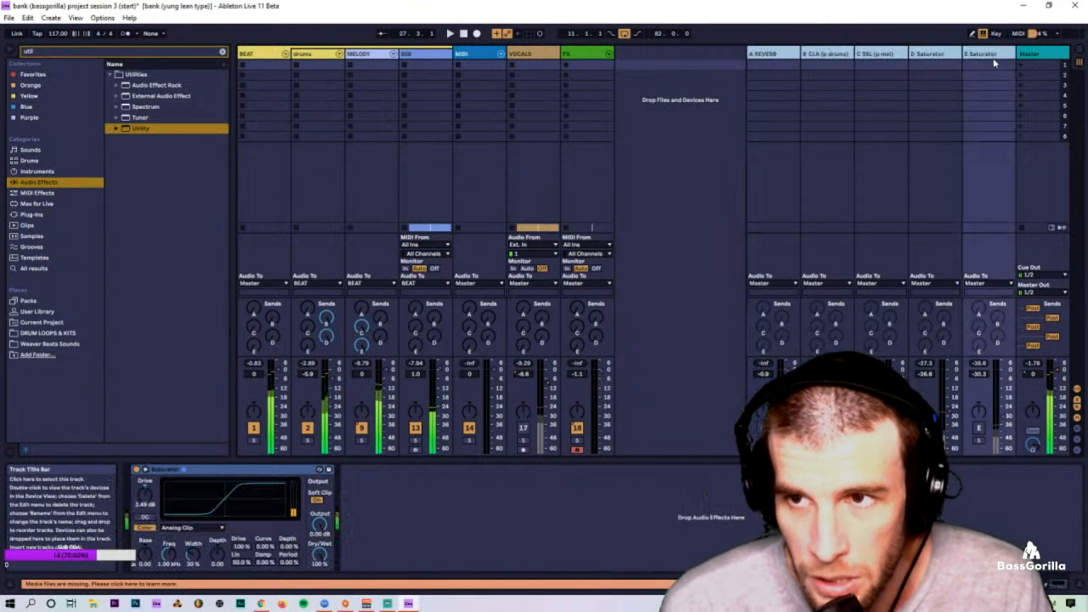
click(772, 56)
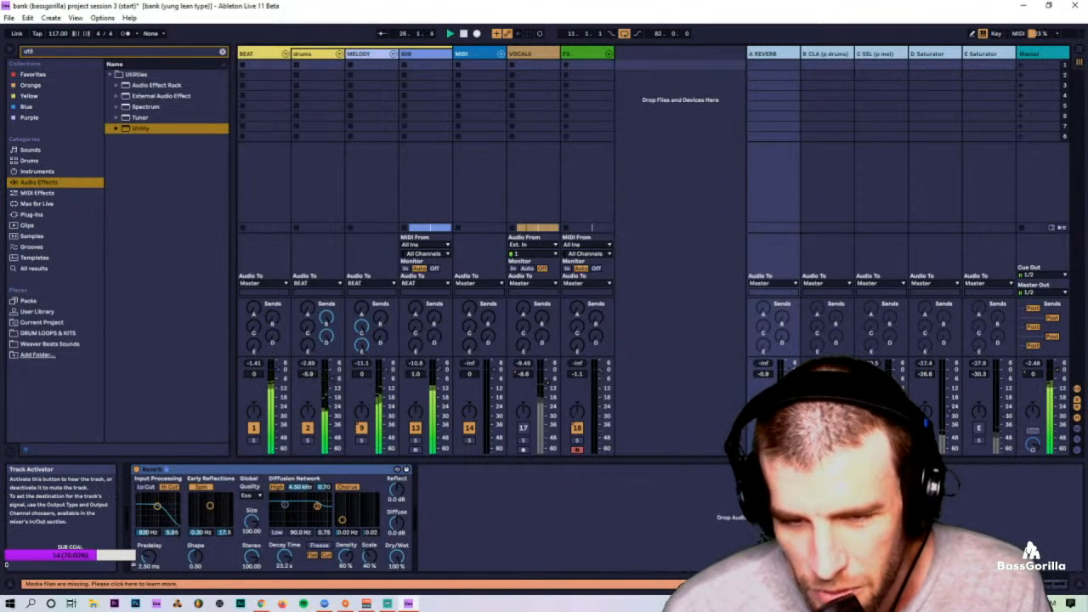
click(764, 430)
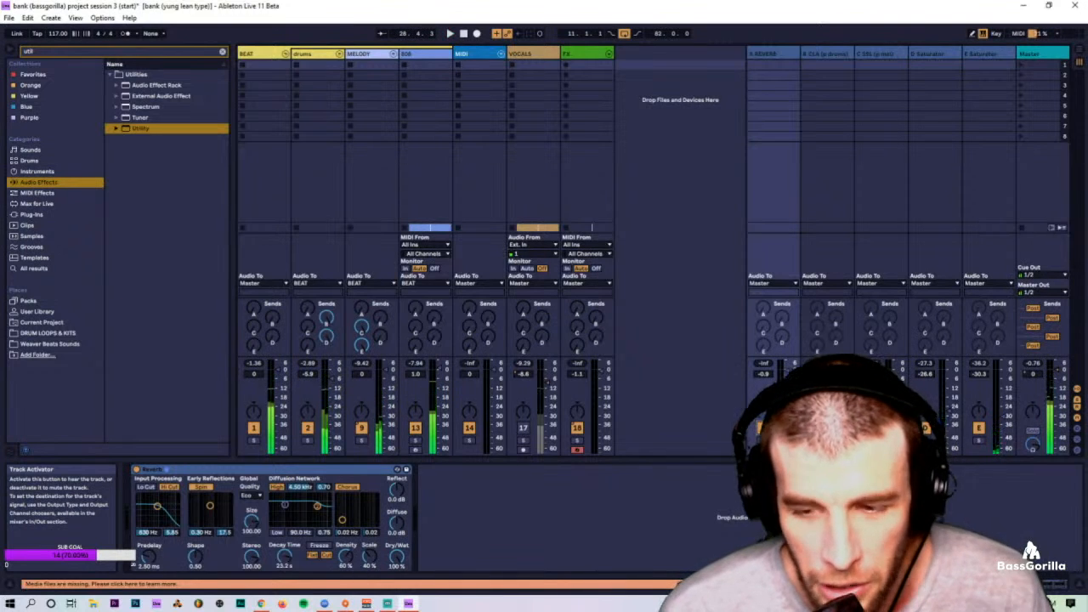
click(928, 57)
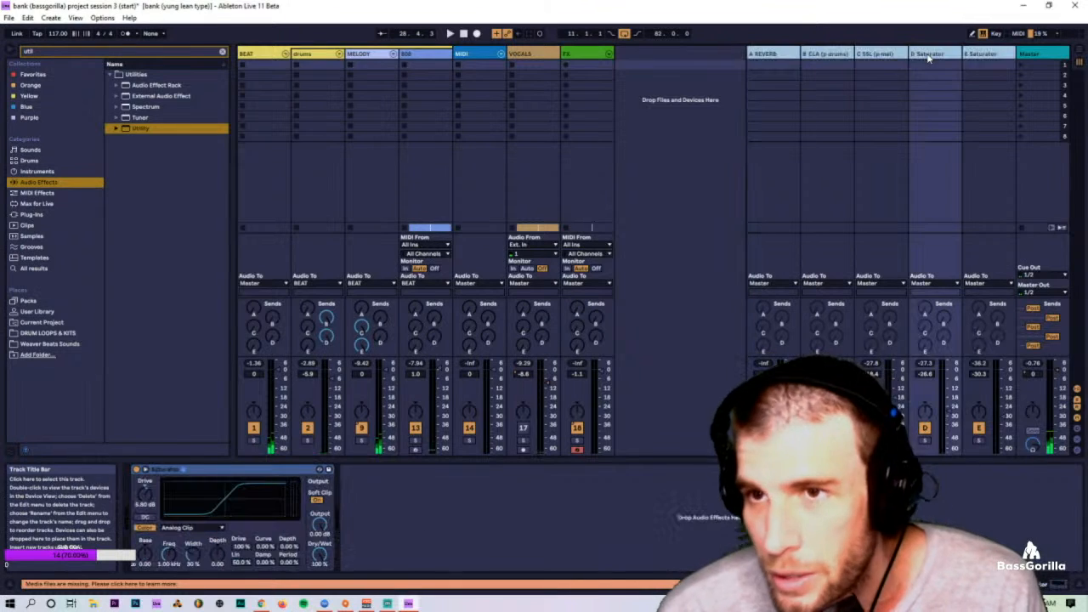
click(950, 55)
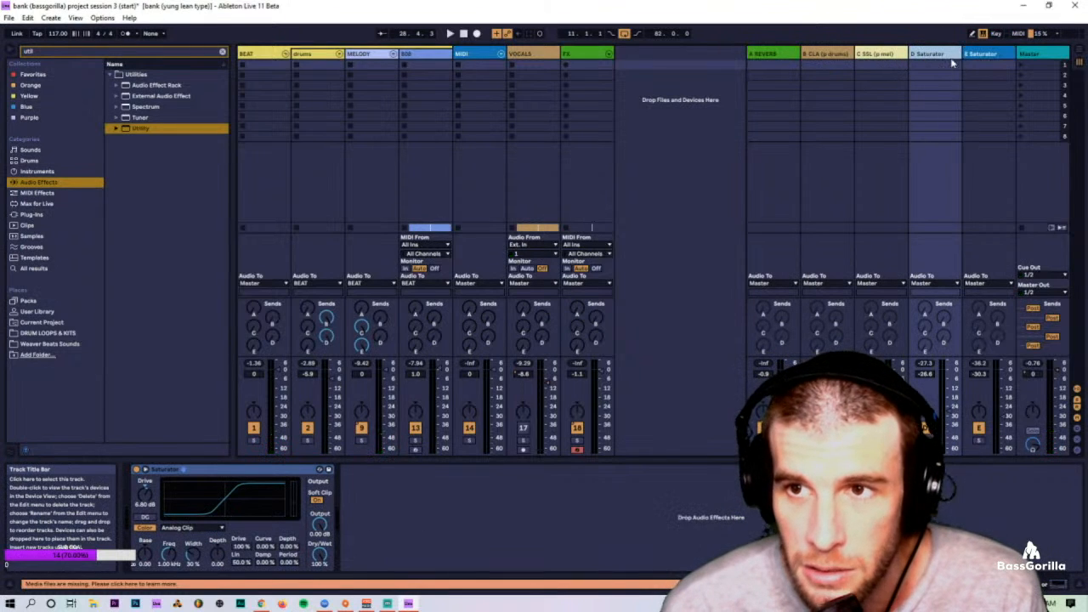
click(825, 67)
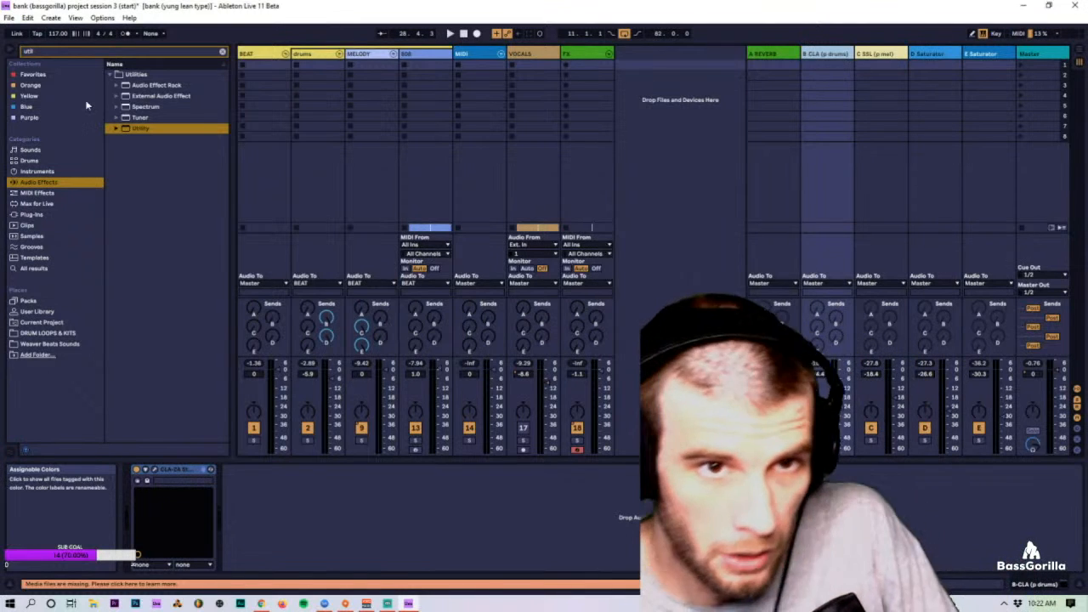
Step: Insert another return track and load a default Saturator onto it, searching the audio effects for "sat"
click(443, 55)
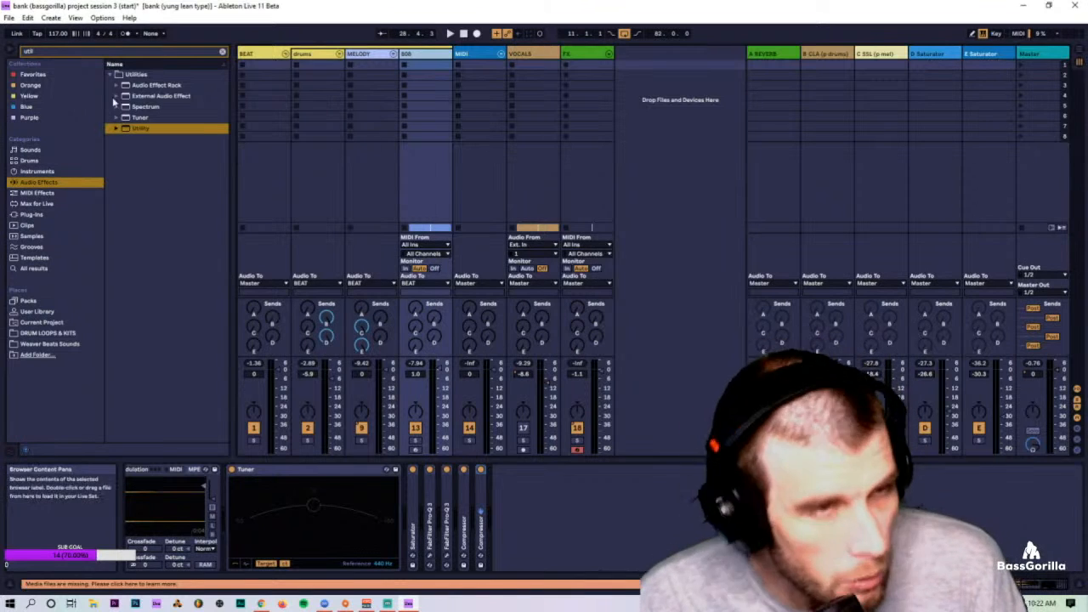
click(52, 17)
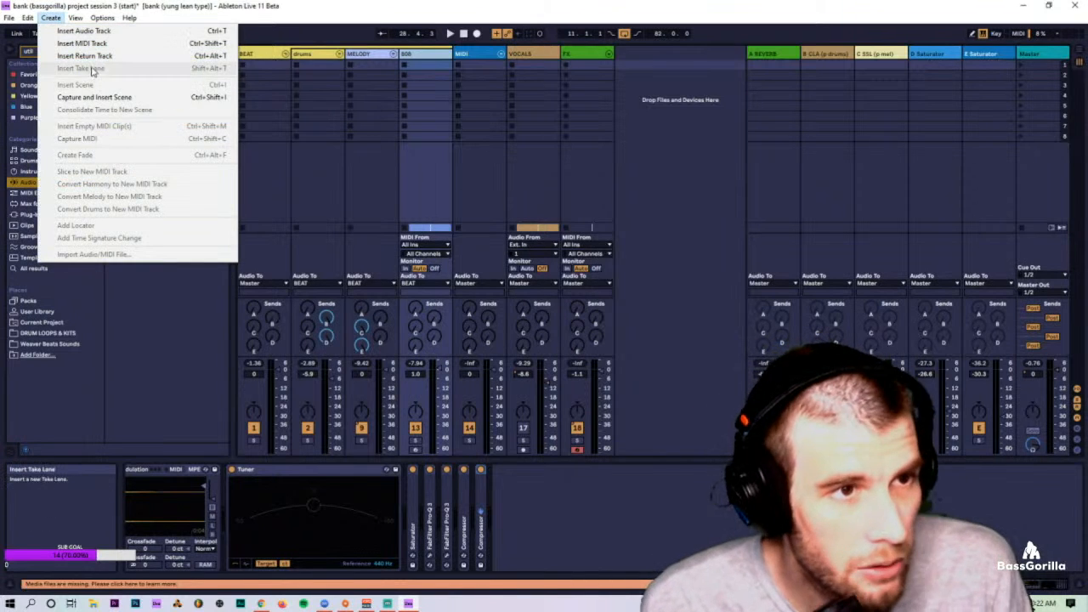
click(96, 58)
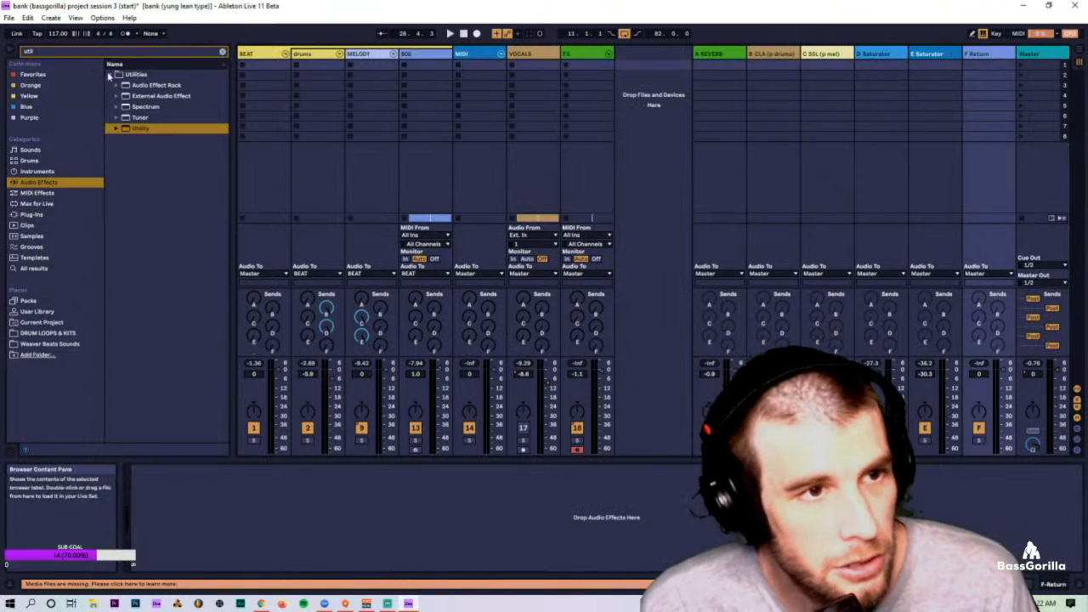
key(BackSpace)
key(BackSpace)
key(BackSpace)
key(BackSpace)
text(sat)
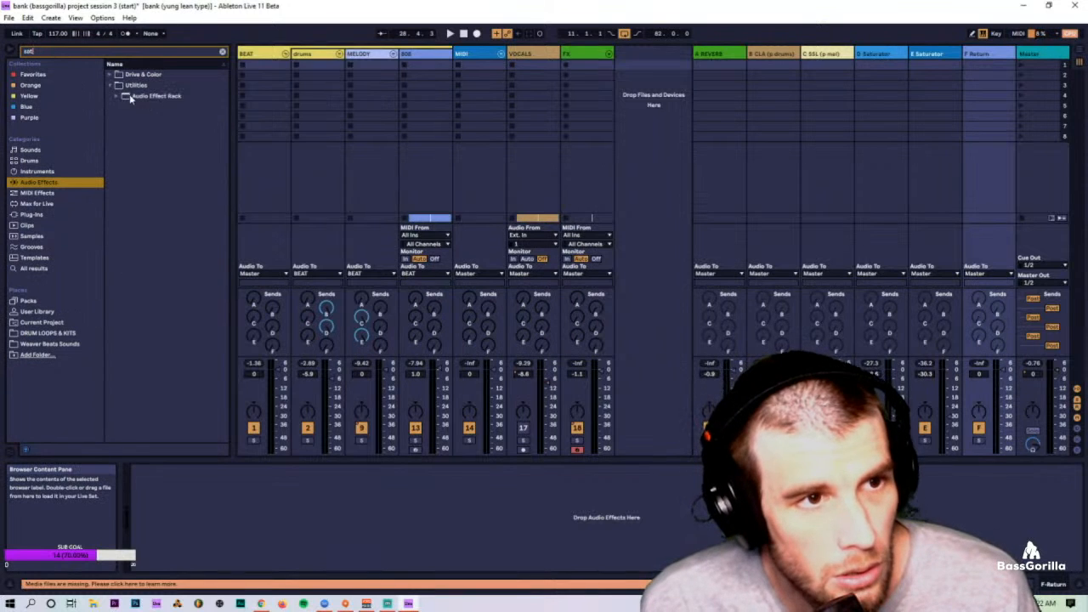
click(146, 81)
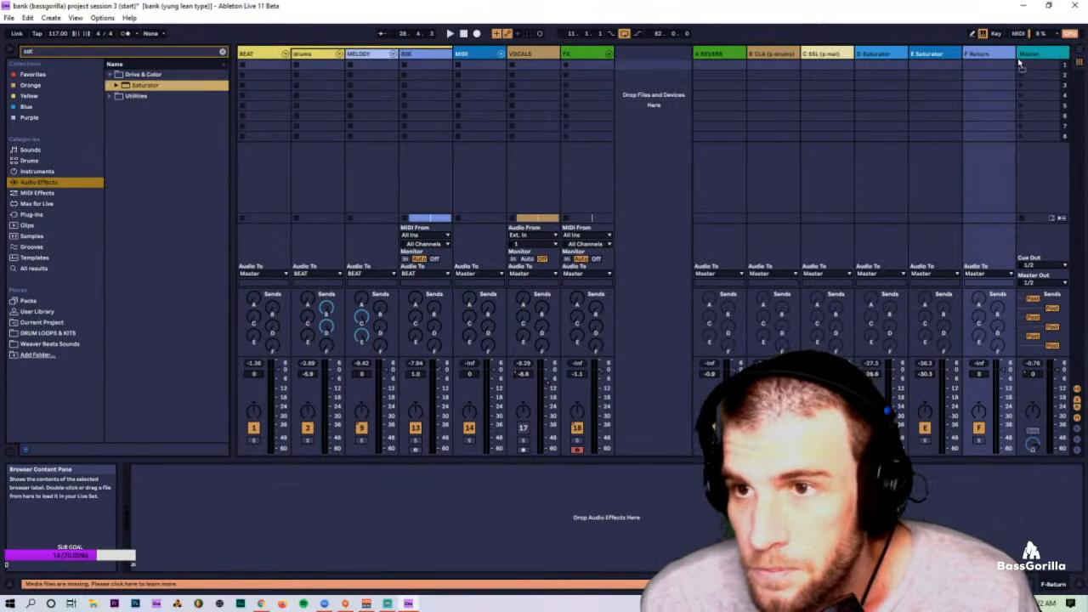
drag(146, 85, 375, 489)
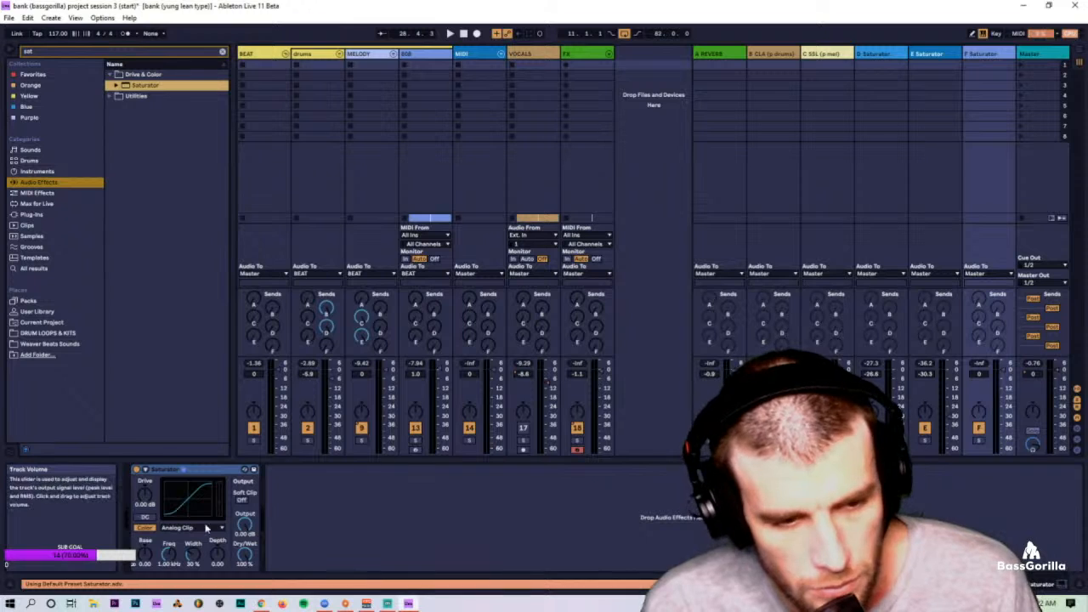
Step: Send the 808 to return F with Saturator Drive at 4.06 dB and Soft Clip on, lowering the return's volume to about -36.3 dB
click(147, 495)
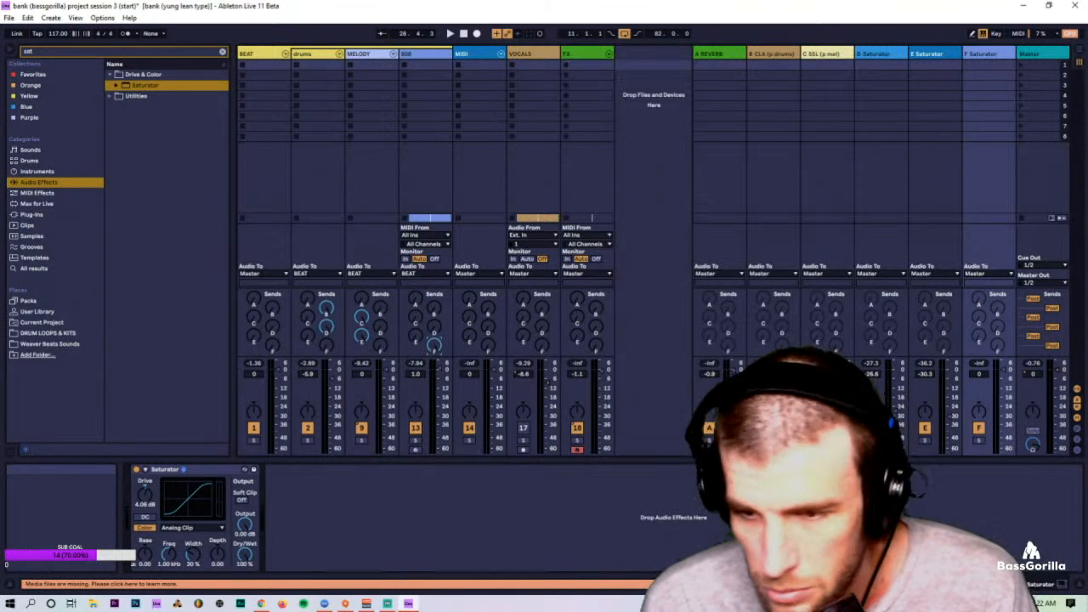
key(space)
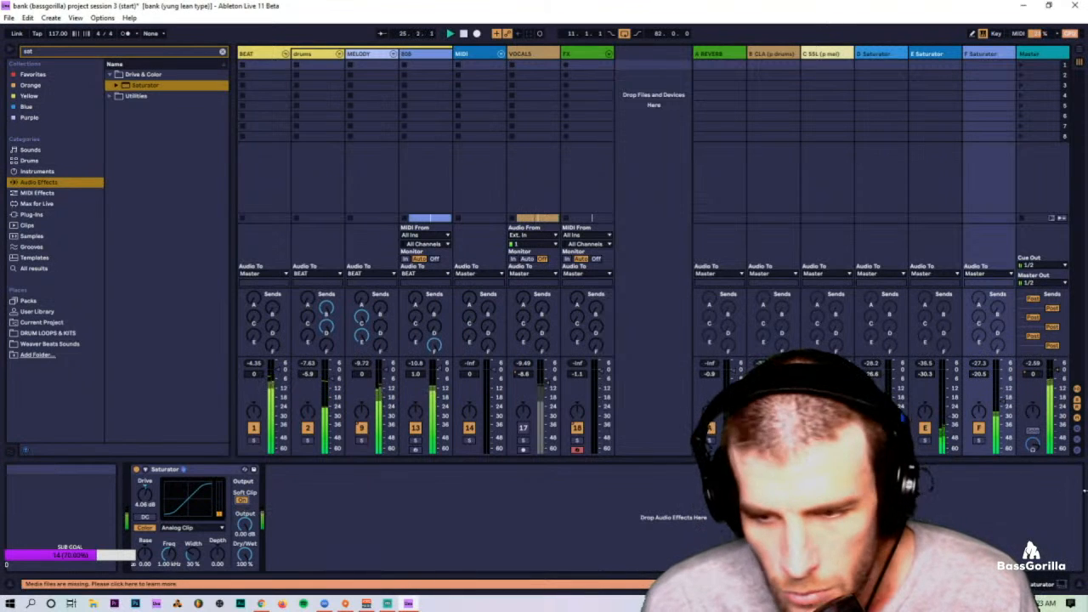
drag(980, 374, 980, 380)
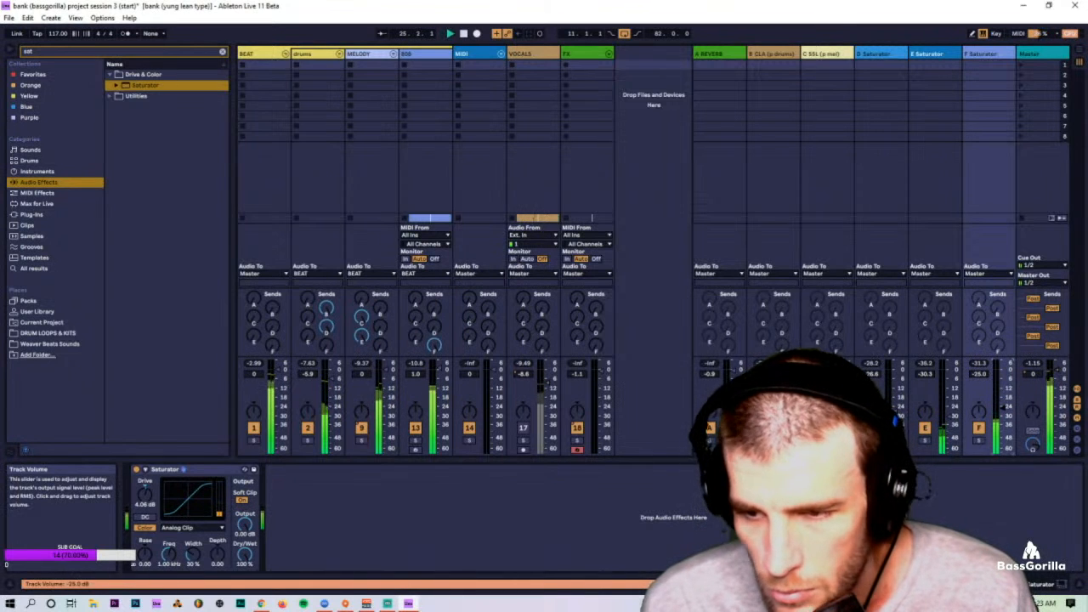
drag(1001, 415, 1002, 419)
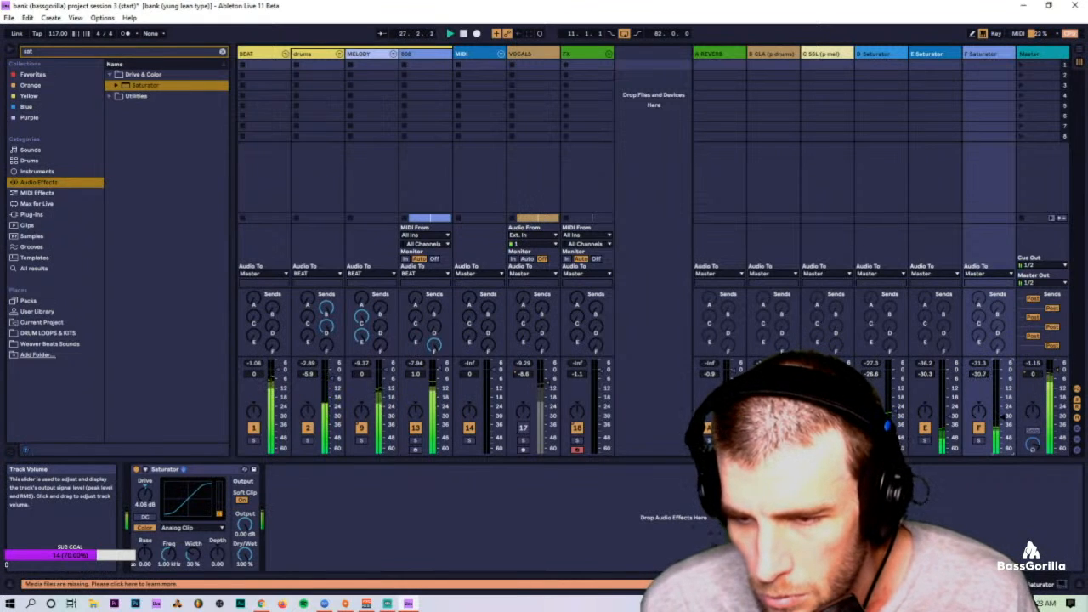
drag(1000, 418, 1000, 422)
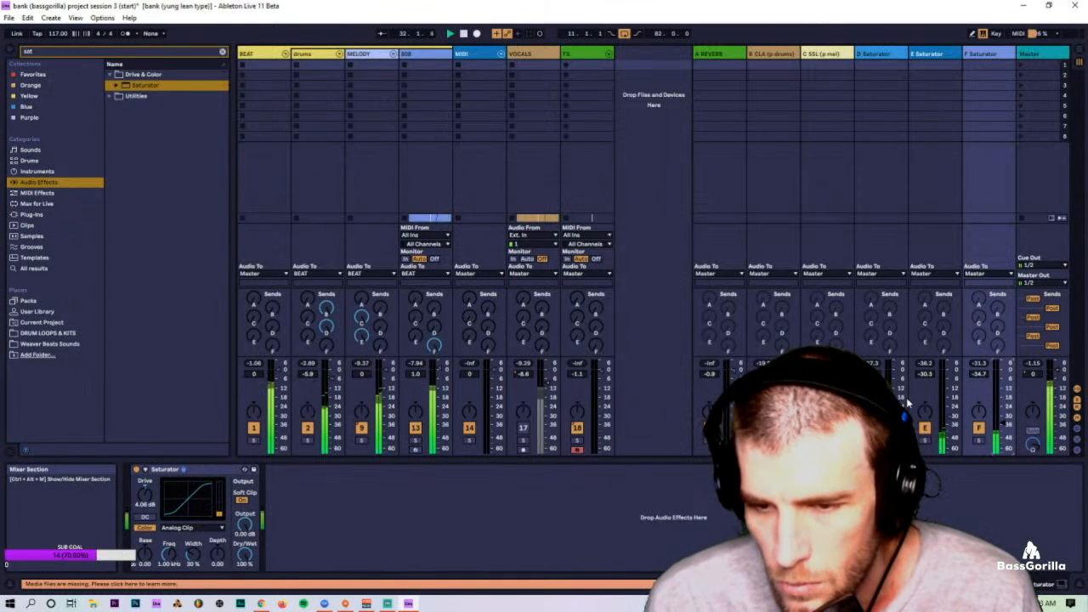
drag(1001, 424, 1000, 422)
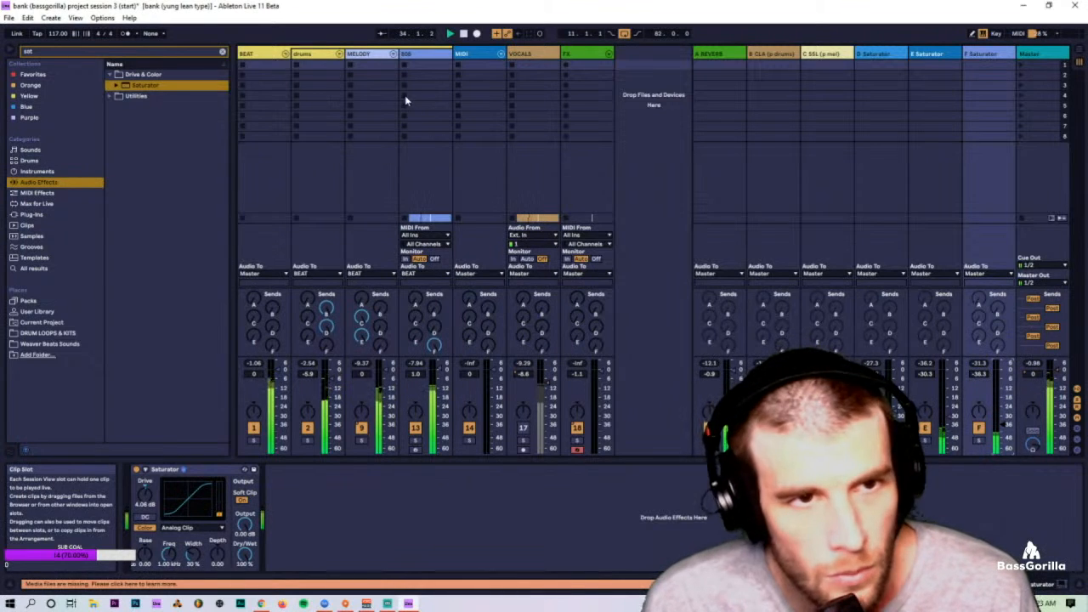
Step: Unfold the MELODY group and copy its 136 % width Utility to the end of the HIGH 2 track's device chain
click(389, 55)
click(391, 55)
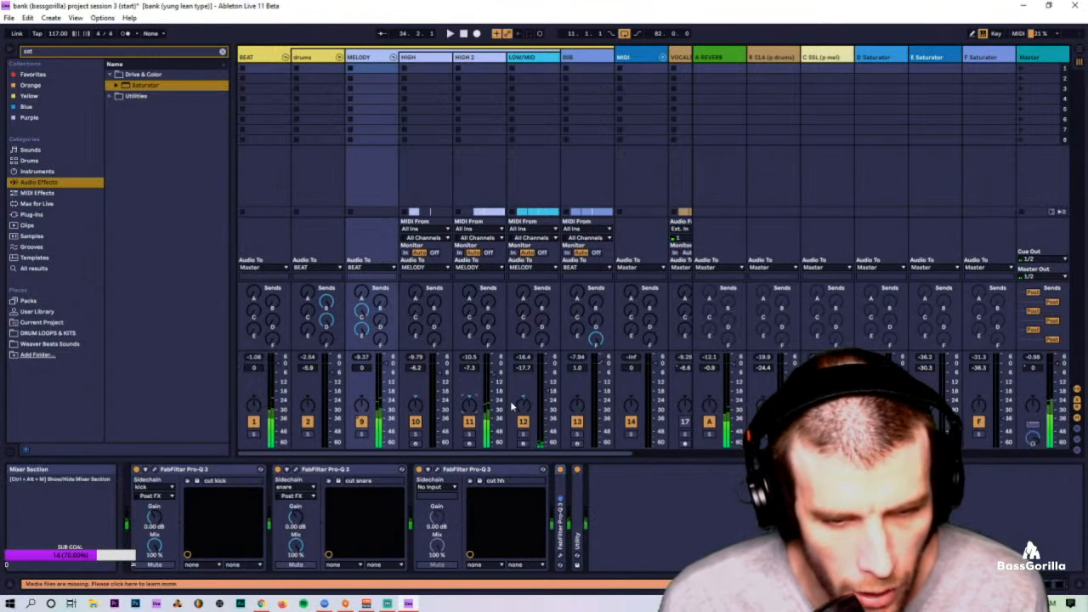
click(470, 405)
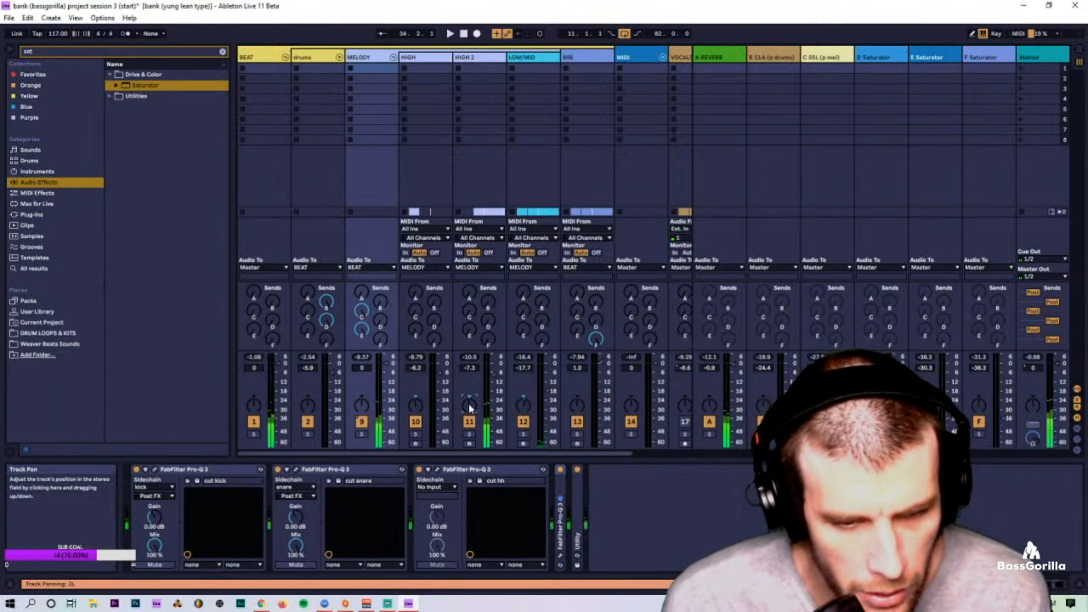
click(478, 63)
click(382, 63)
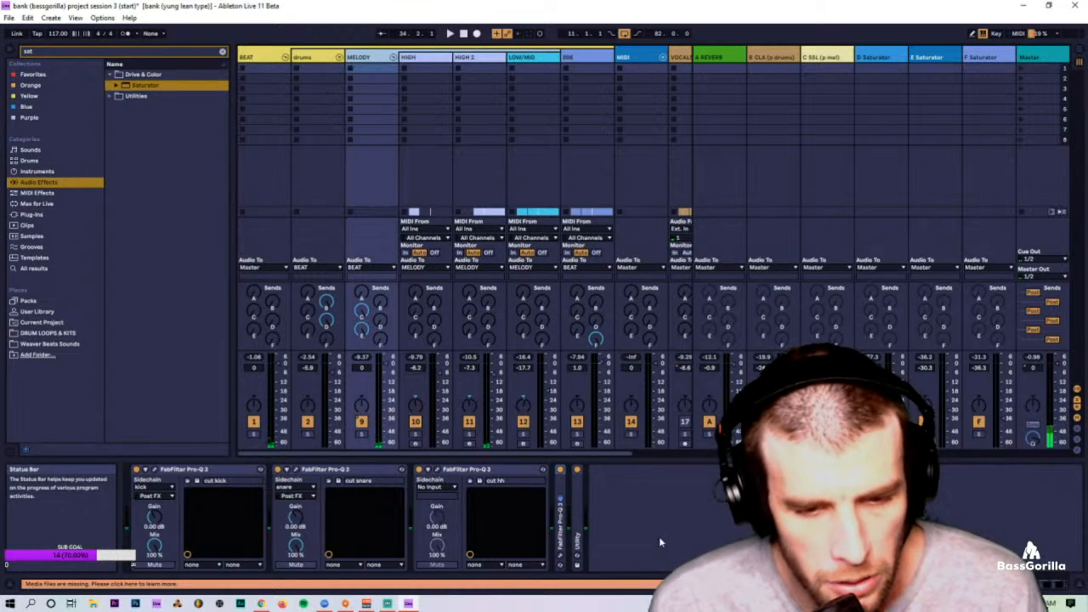
double_click(579, 498)
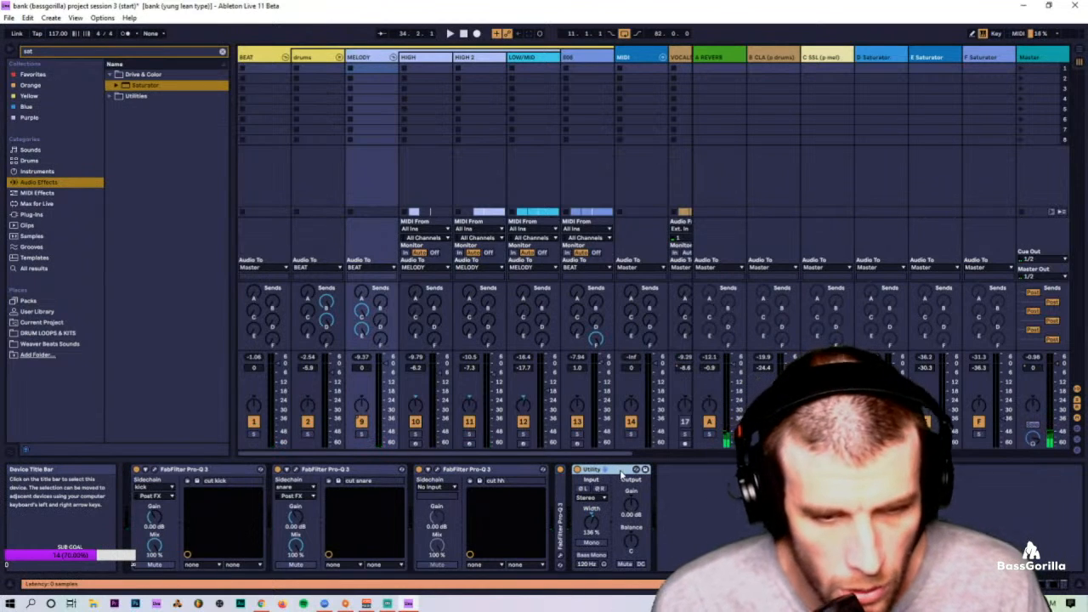
click(478, 57)
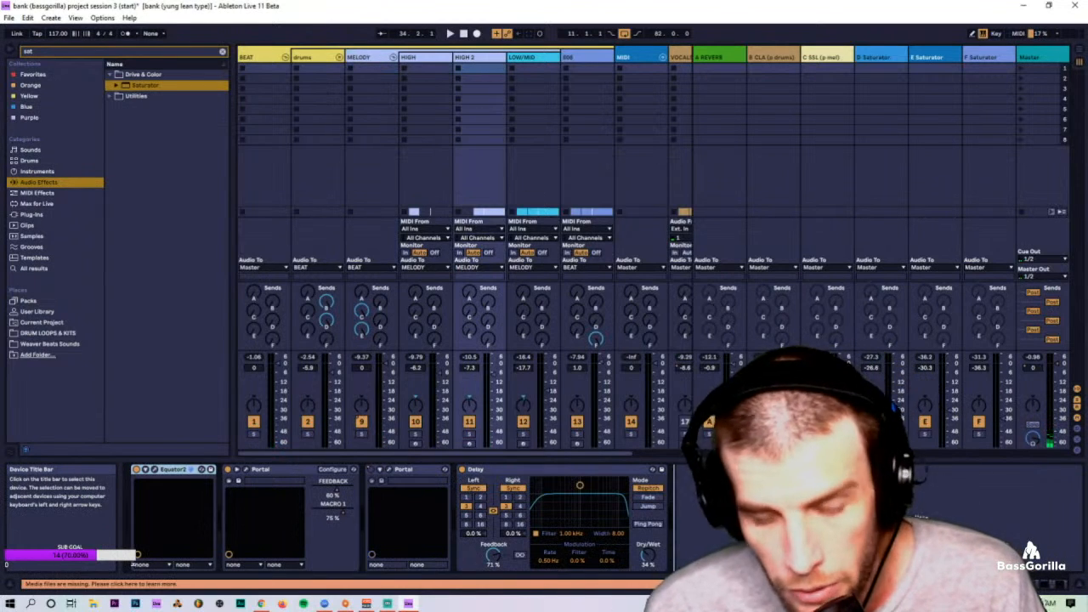
drag(756, 506, 739, 512)
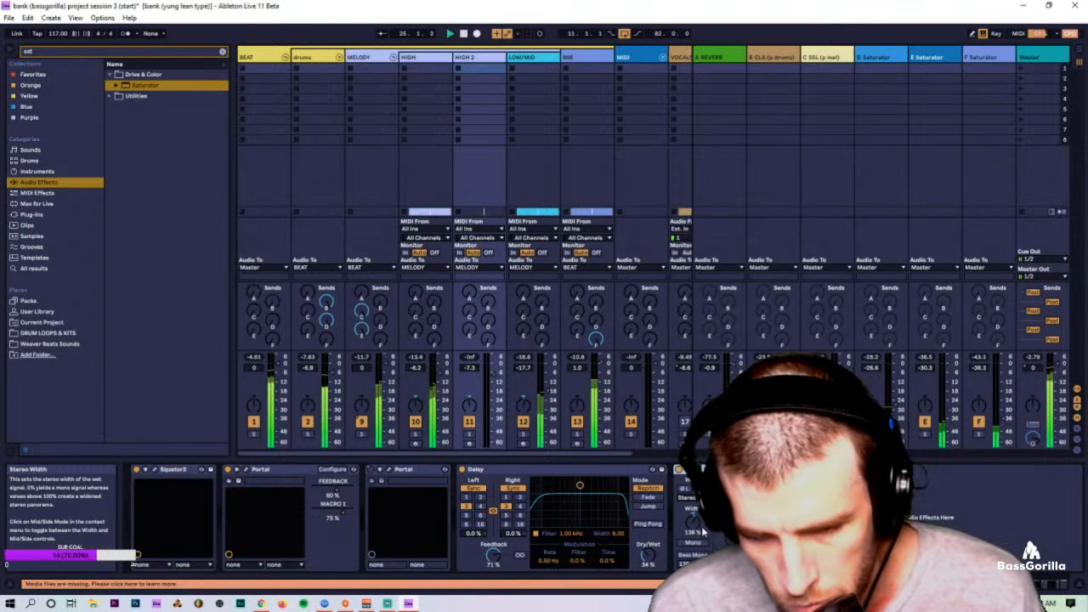
Step: Place the arrangement insert marker at bar 33 on the HIGH track and play the mix from there
key(Tab)
click(312, 249)
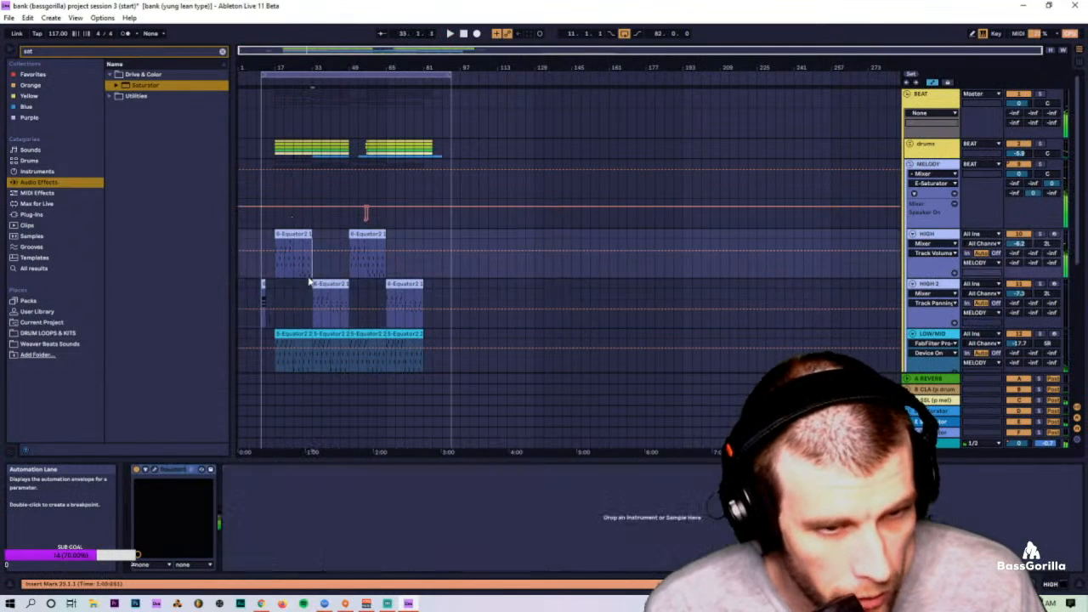
key(Tab)
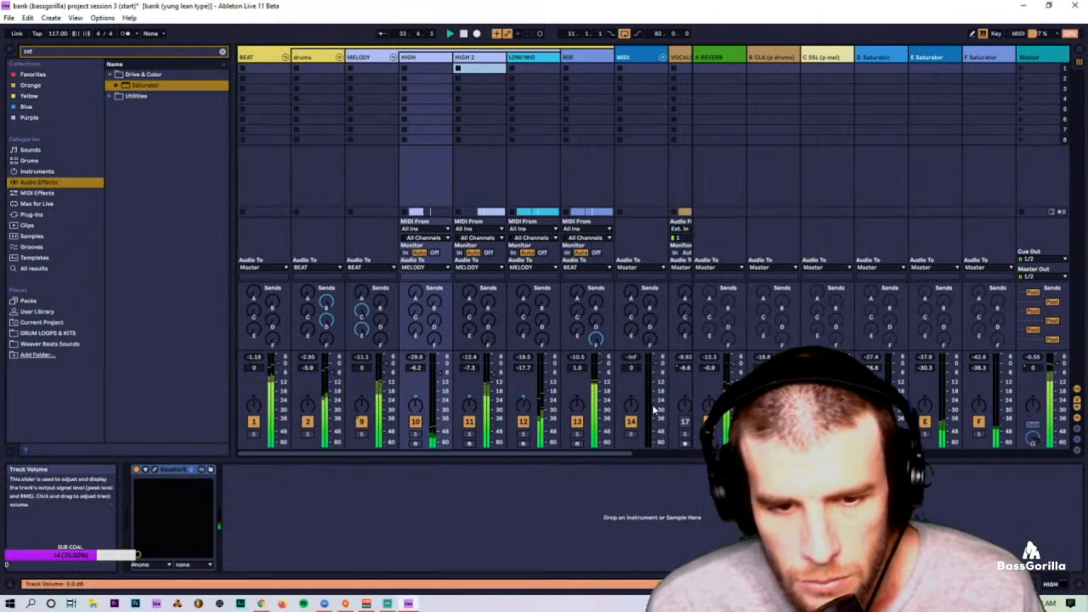
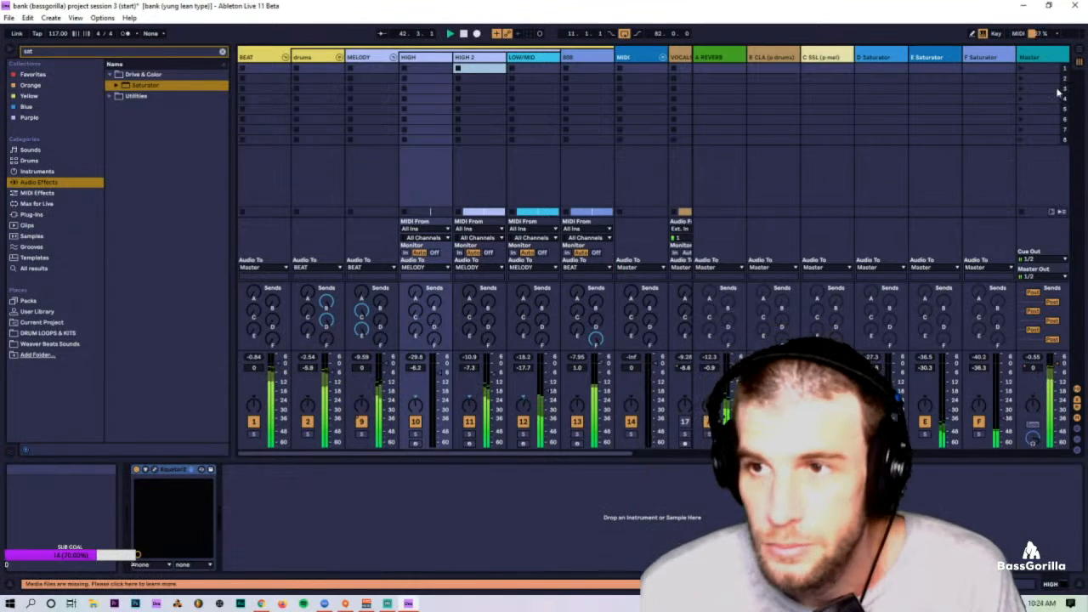
Step: Group the Master's Sonarworks and Utility devices into an Audio Effect Rack and switch the rack off and on to compare playback
click(1051, 58)
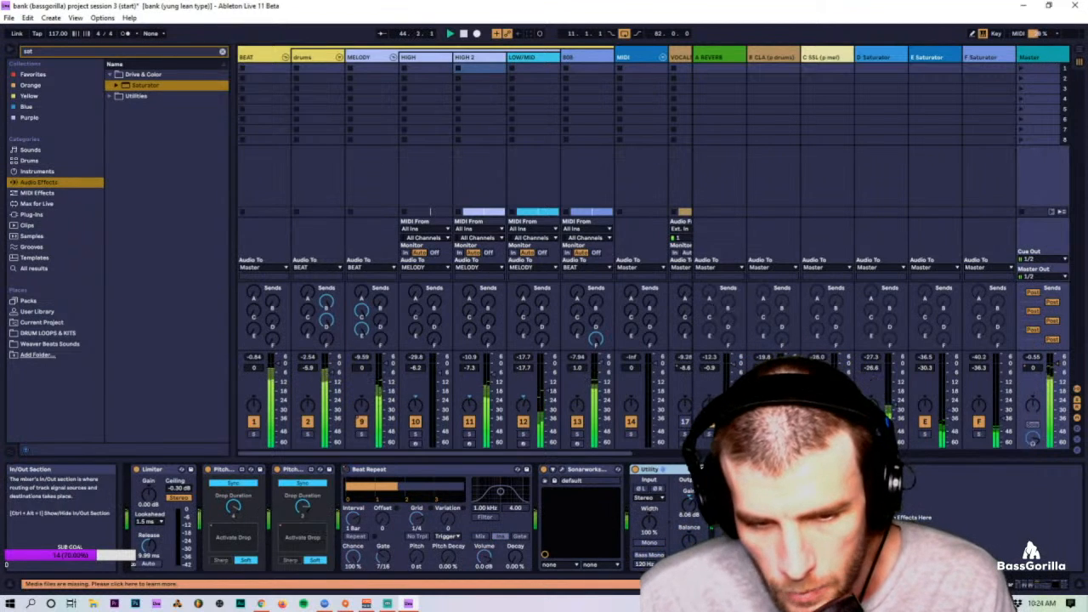
click(597, 470)
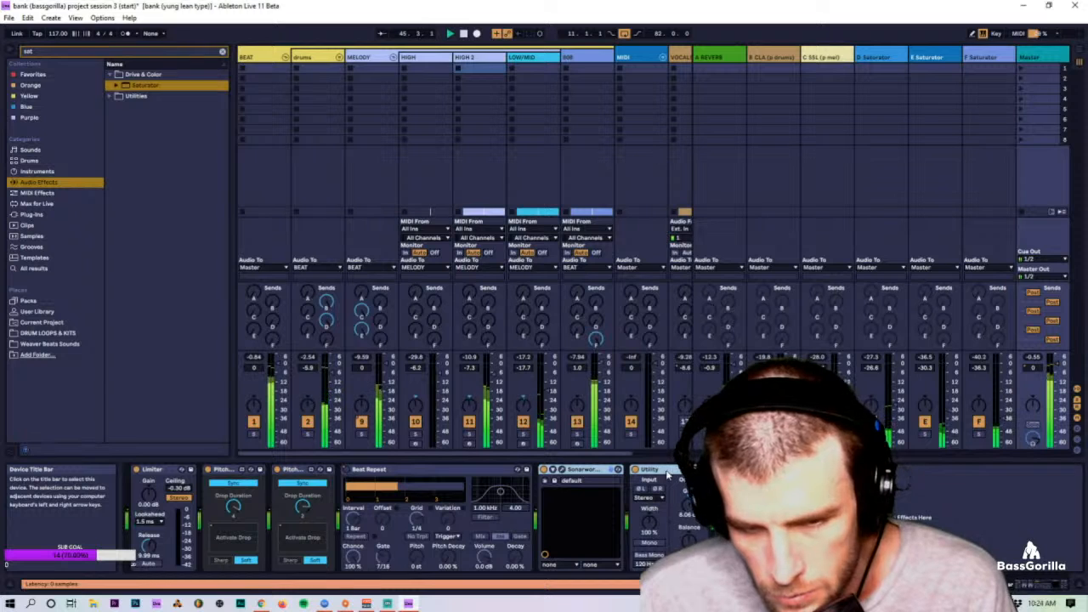
click(545, 469)
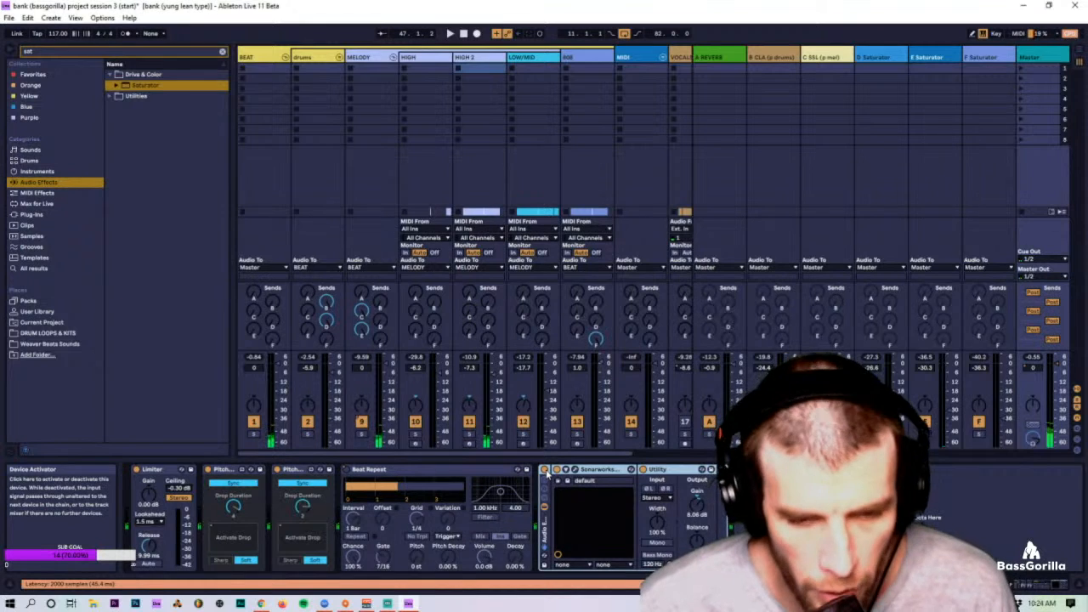
key(space)
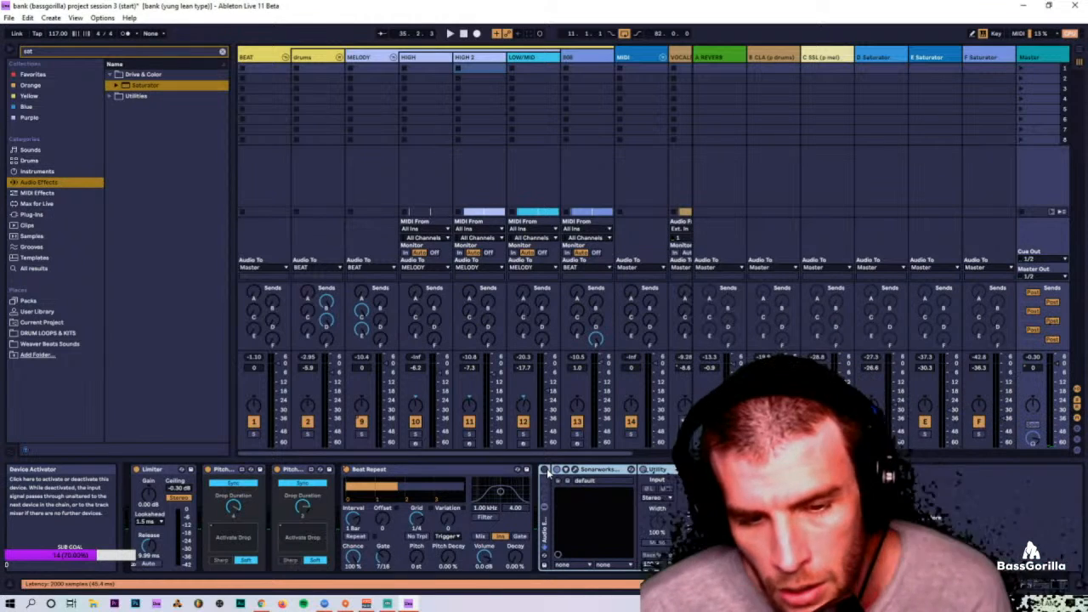
Step: Lower the 808 track's volume to 0.4 dB during playback, and fold the MELODY and BEAT groups
key(space)
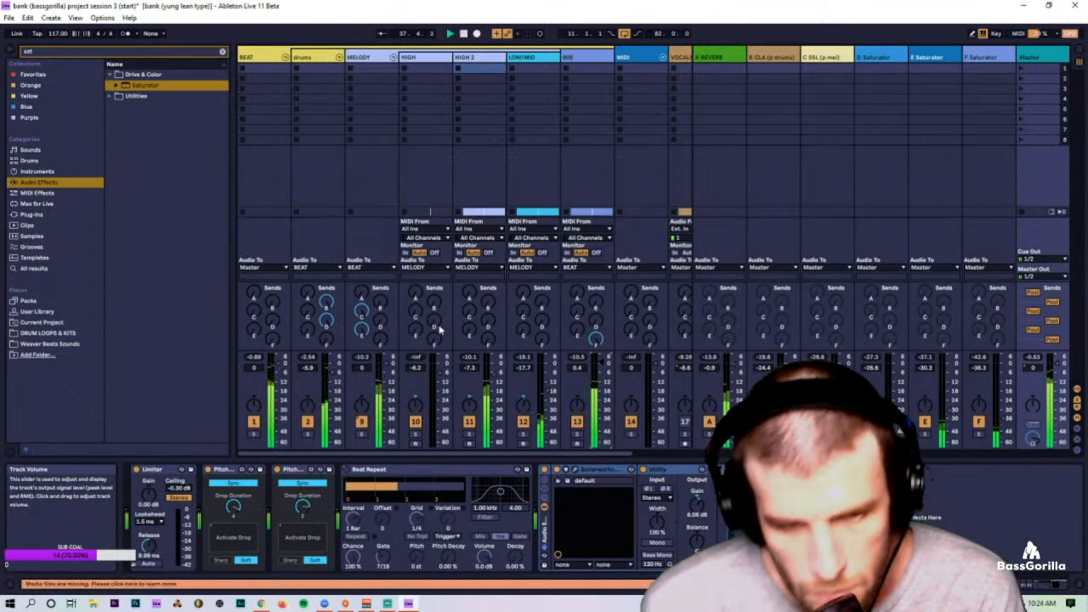
click(394, 57)
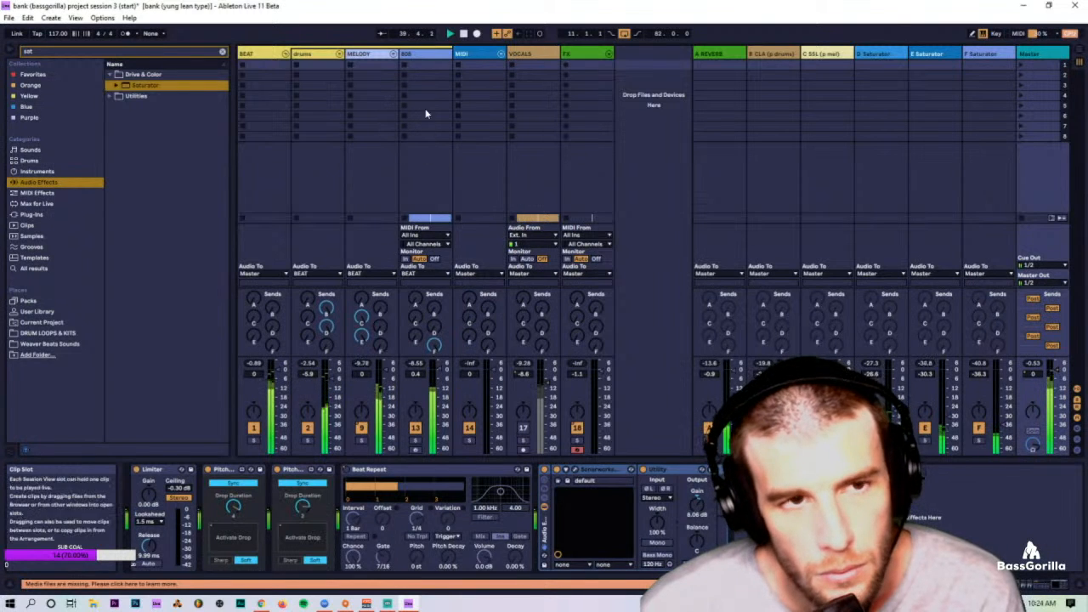
click(286, 53)
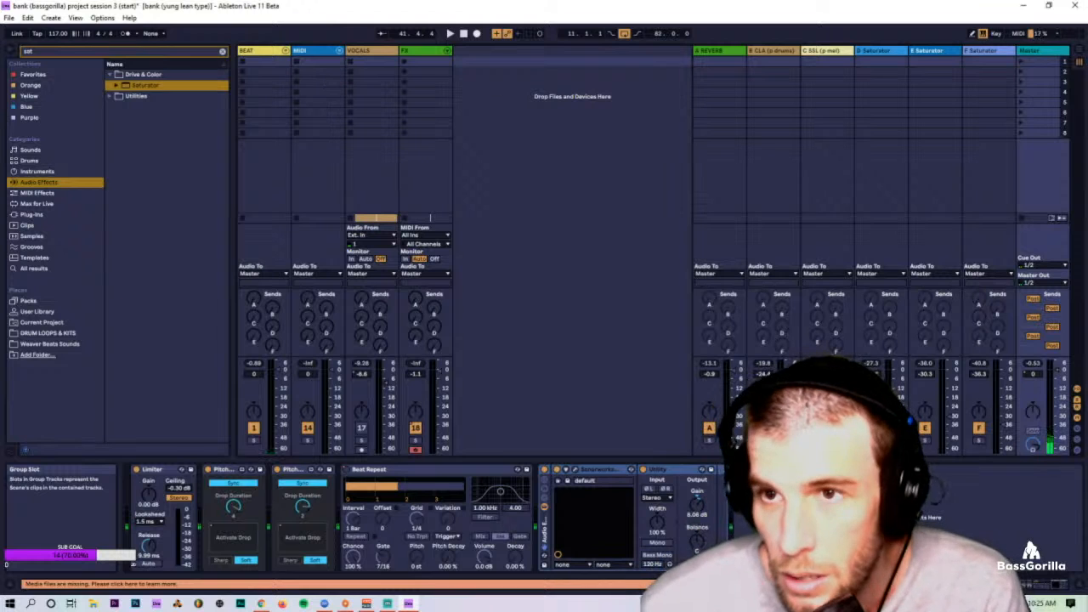
Step: Unmute the VOCALS track and play it together with the beat
click(989, 57)
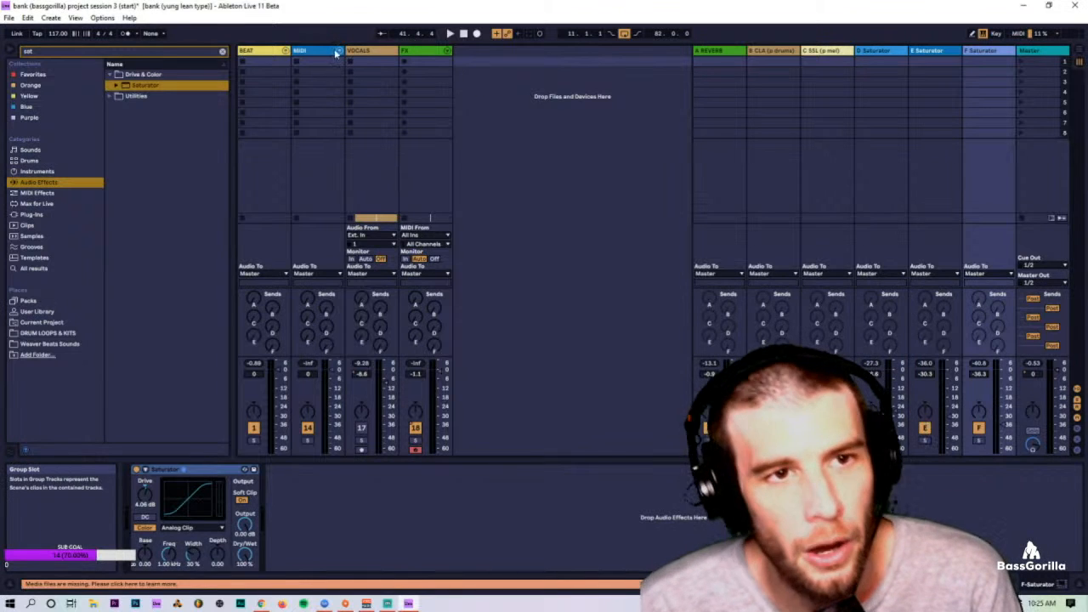
click(361, 428)
key(space)
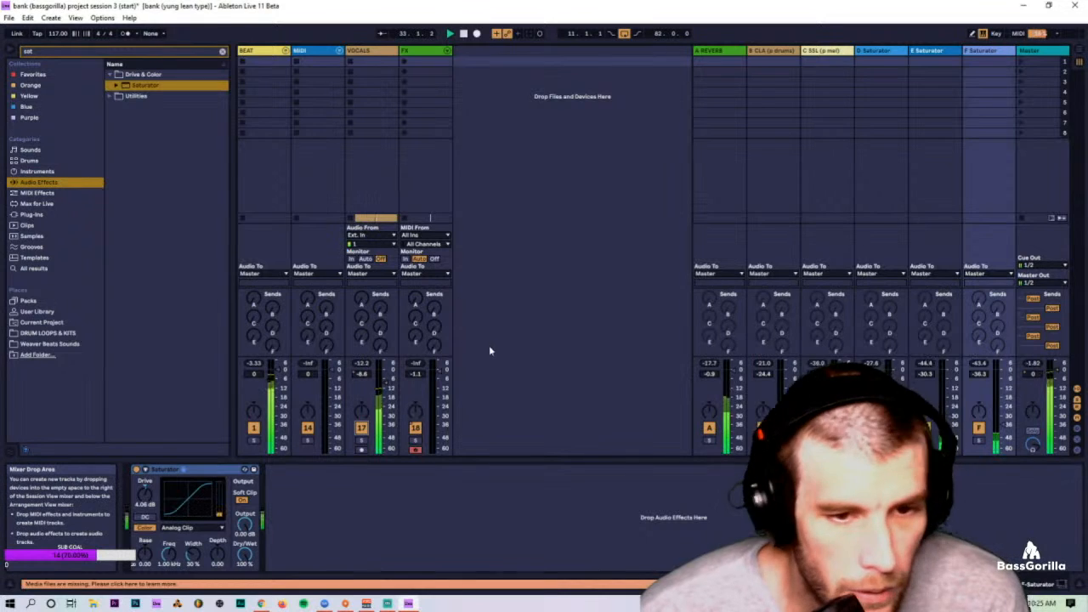
key(Tab)
key(Tab)
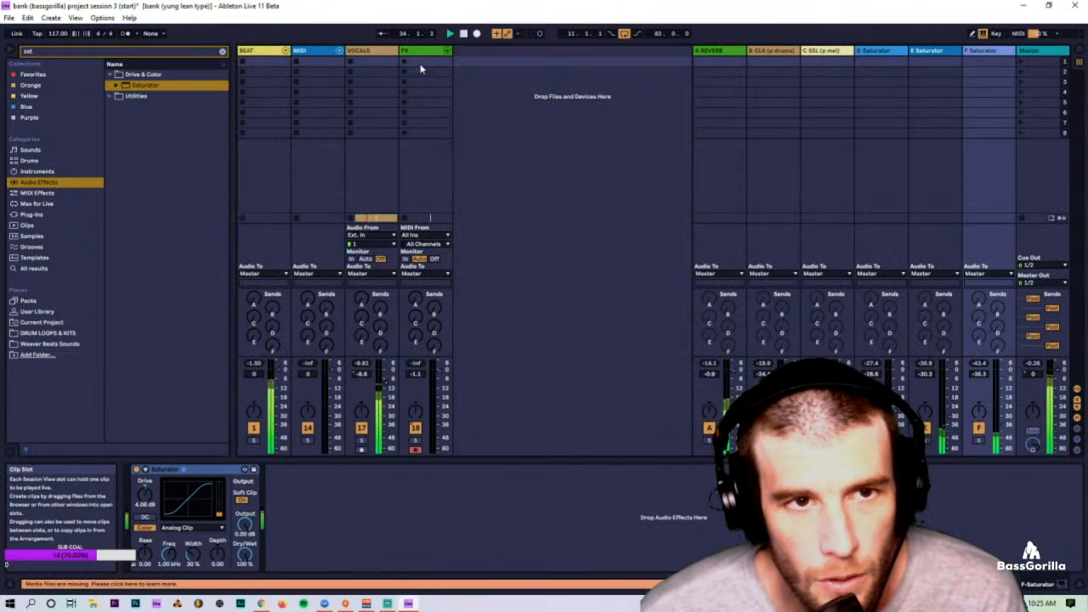
Step: Search the audio effects for "util" and add a Utility after Gross Beat on the VOCALS track with 1.44 dB gain
click(380, 53)
click(62, 54)
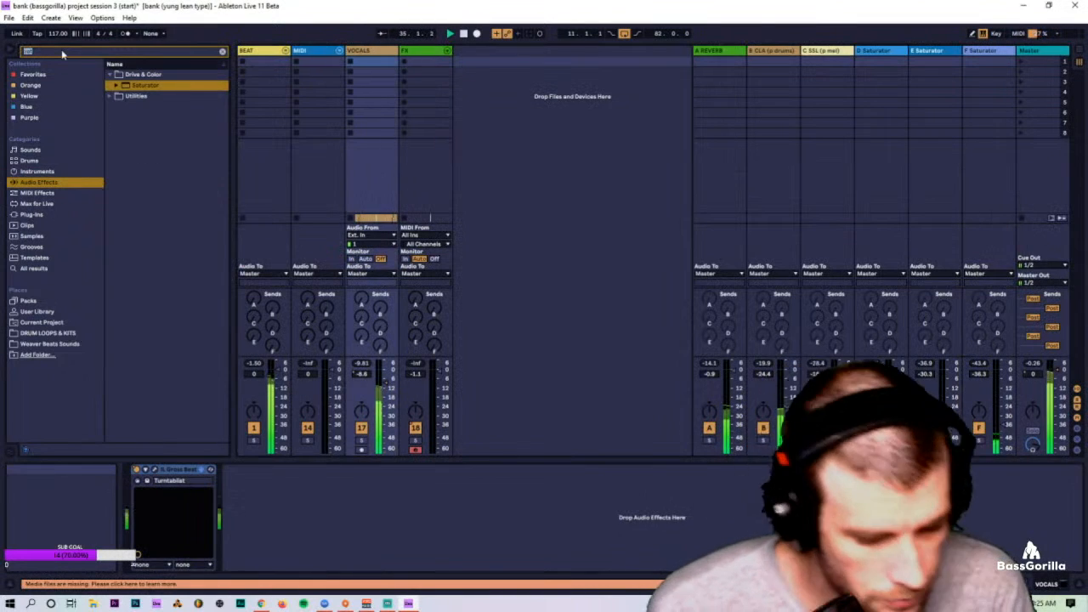
key(BackSpace)
text(util)
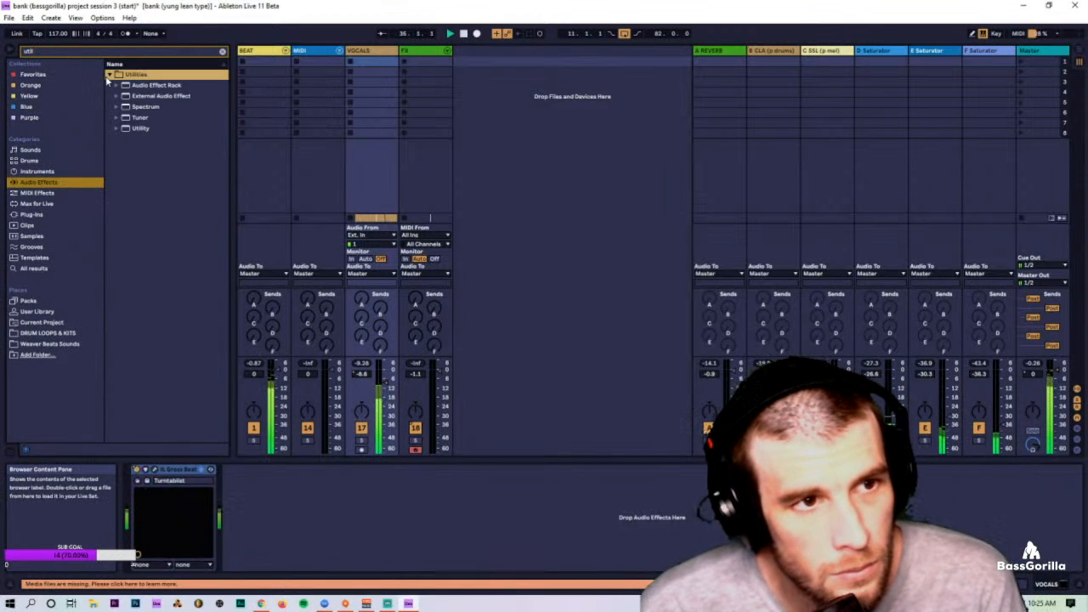
drag(143, 128, 270, 483)
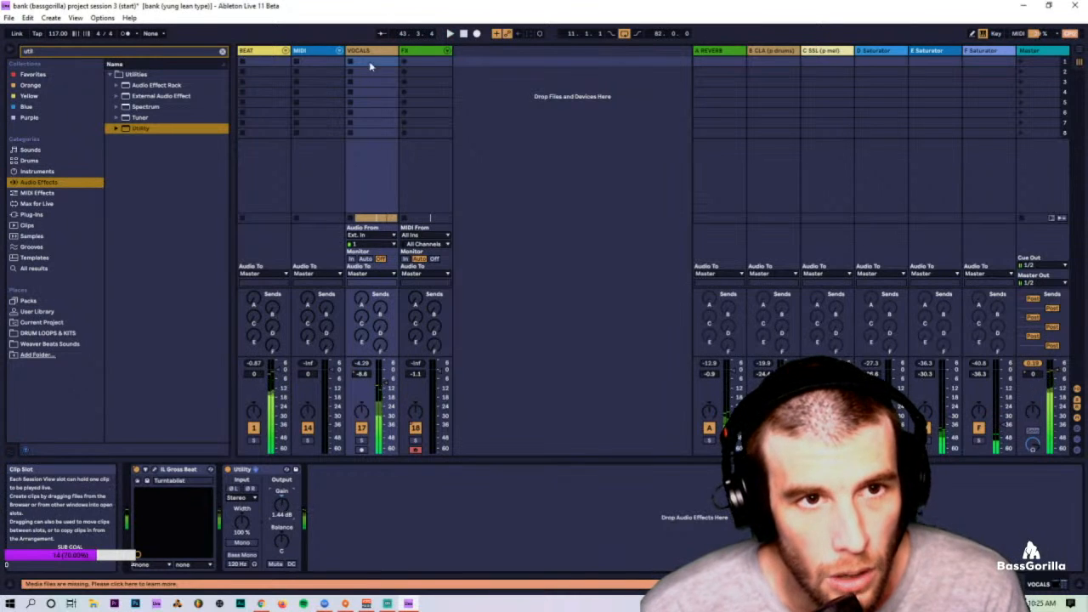
Step: Copy the cut kick, cut snare and cut hh Pro-Q 3 EQs from the FX track to the end of the VOCALS chain
click(315, 55)
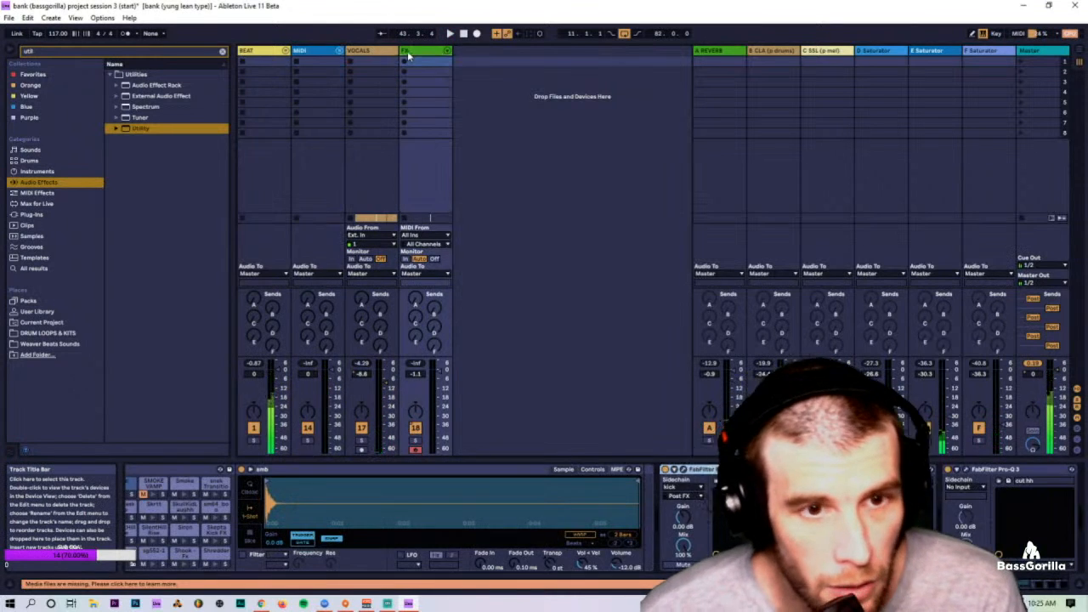
click(407, 51)
double_click(530, 472)
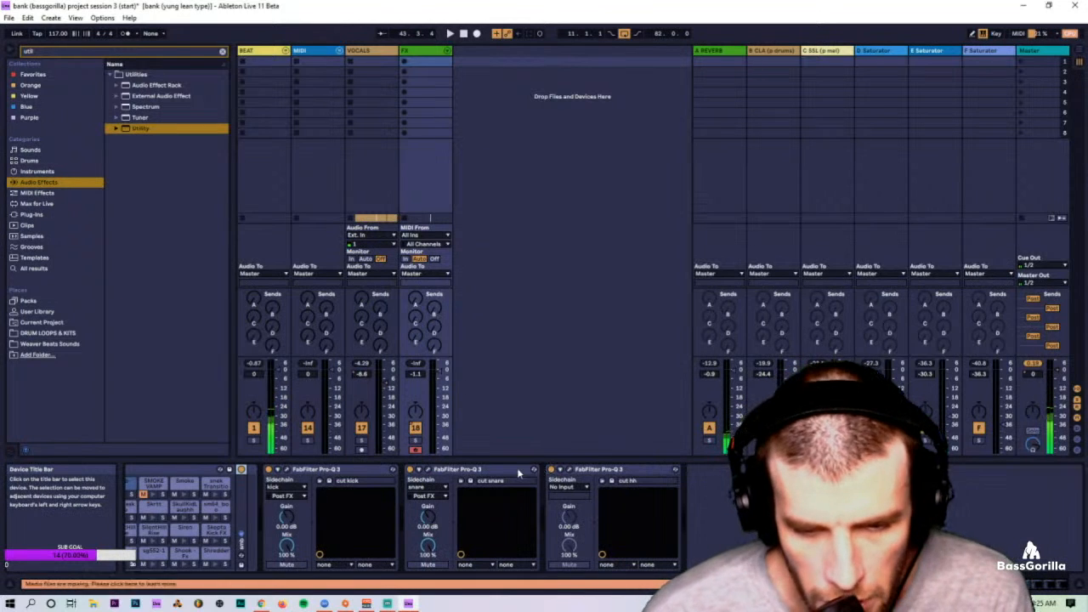
click(365, 472)
shift+click(588, 469)
drag(607, 472, 360, 513)
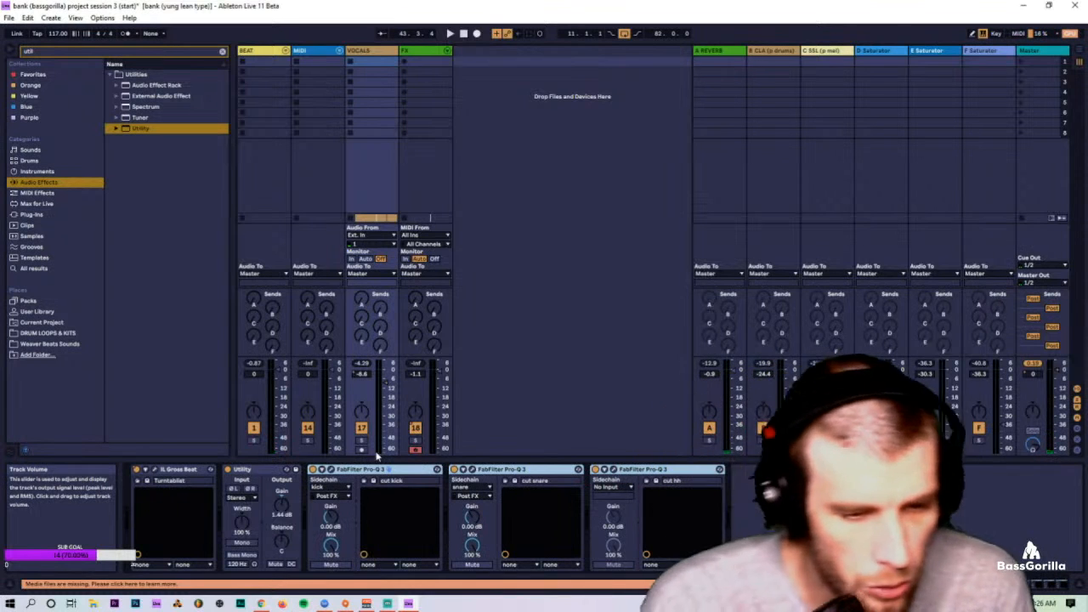
Step: Play the mix and inspect the cut snare and cut hh Pro-Q 3 EQs working on the VOCALS track
key(space)
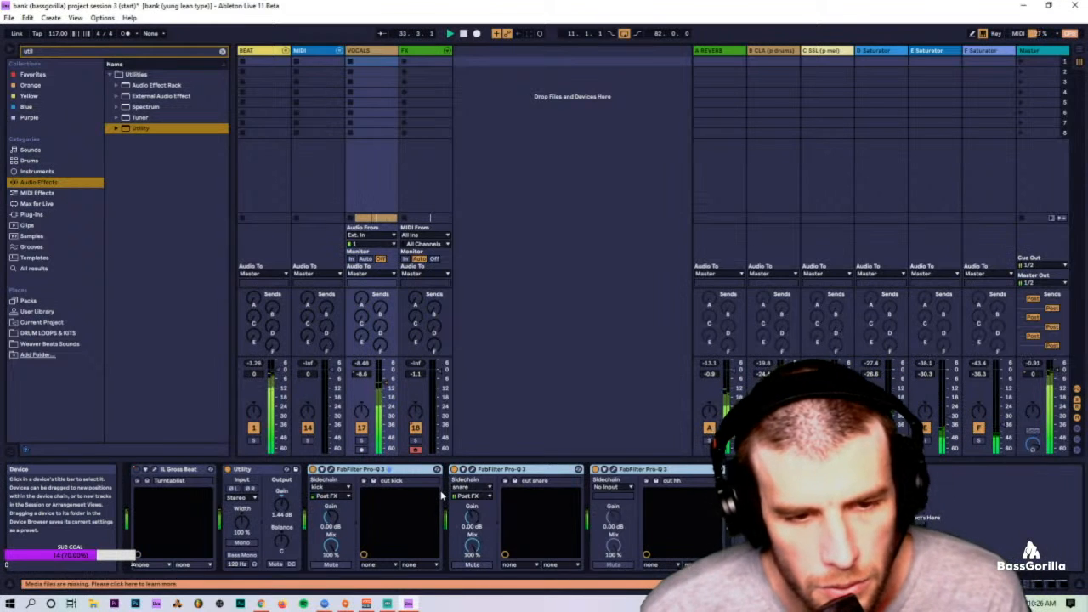
click(464, 469)
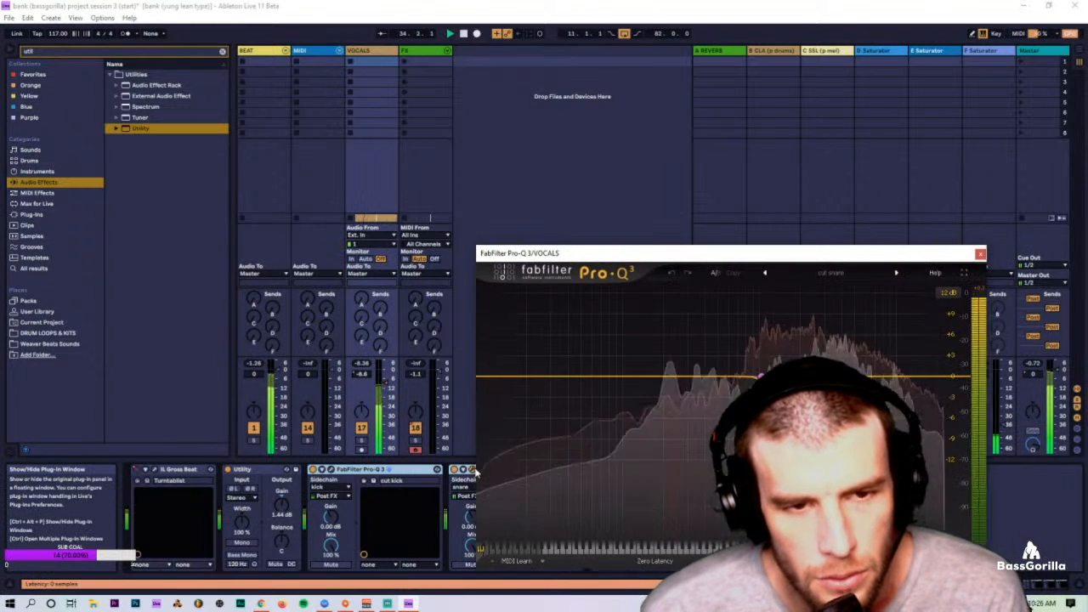
click(980, 254)
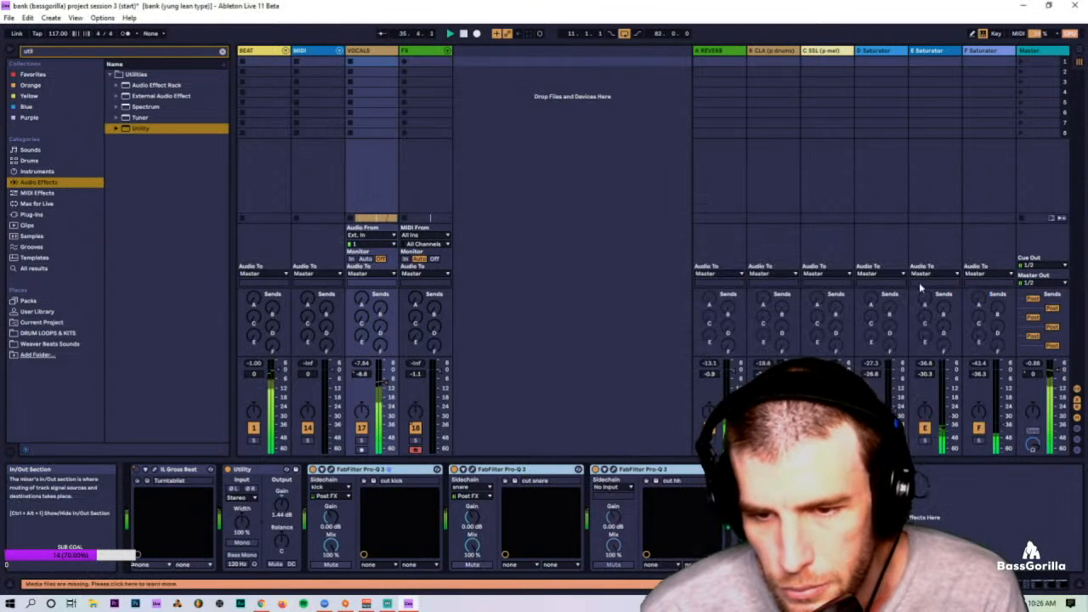
click(605, 469)
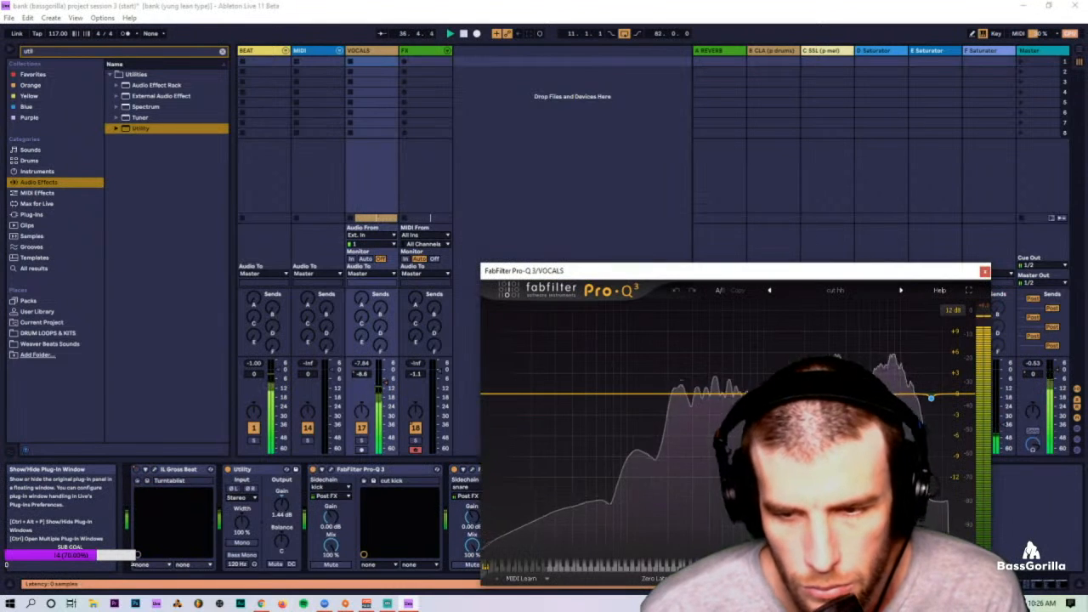
click(985, 272)
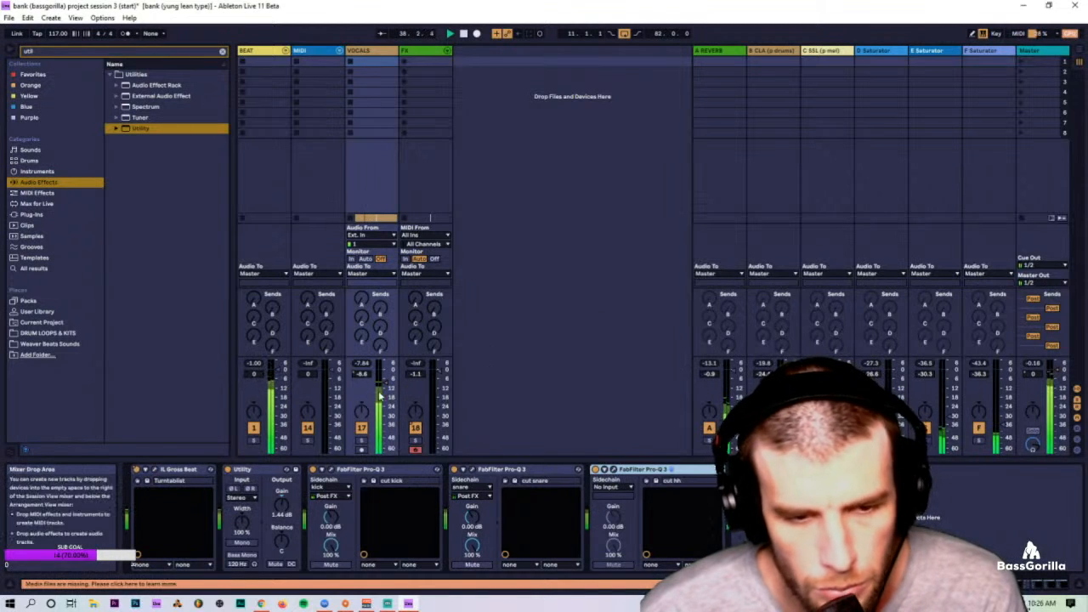
Step: Unfold the BEAT and drums groups and add a second band below the existing high-frequency dip in the VOCALS cut hh EQ
click(285, 51)
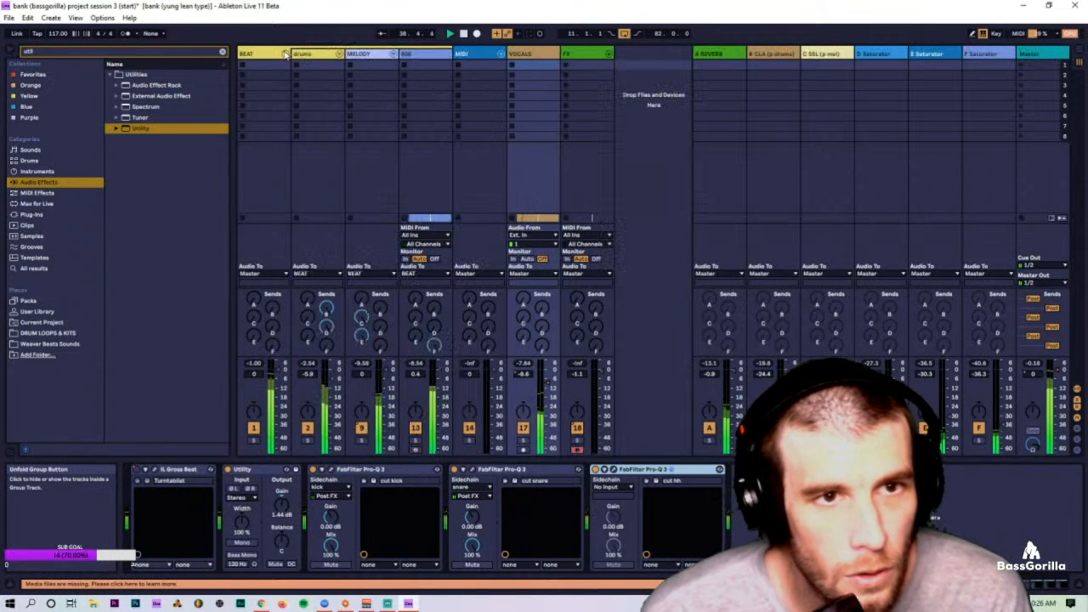
click(340, 53)
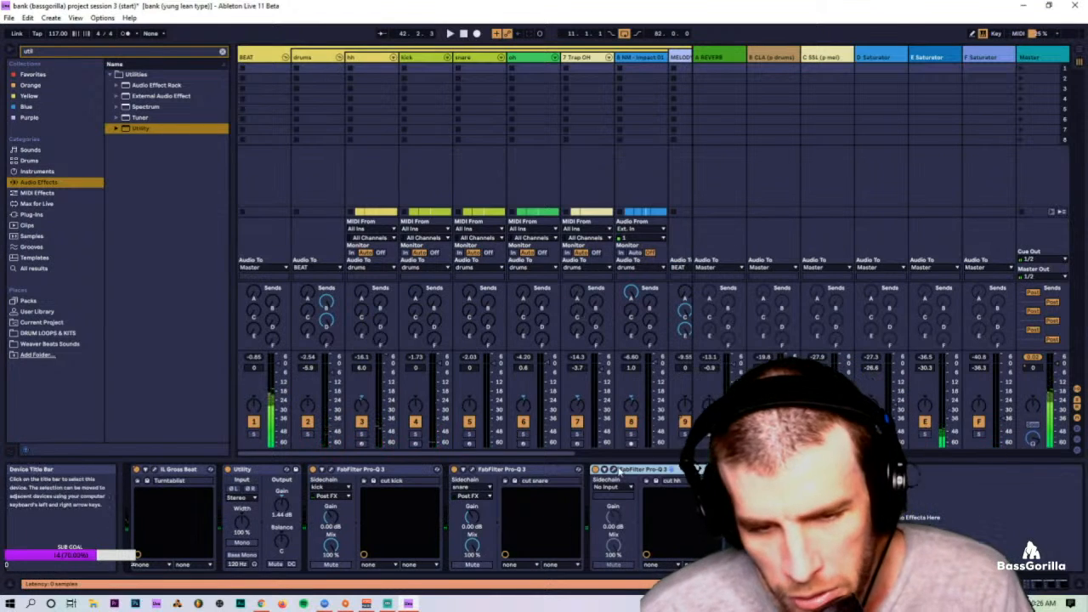
click(604, 469)
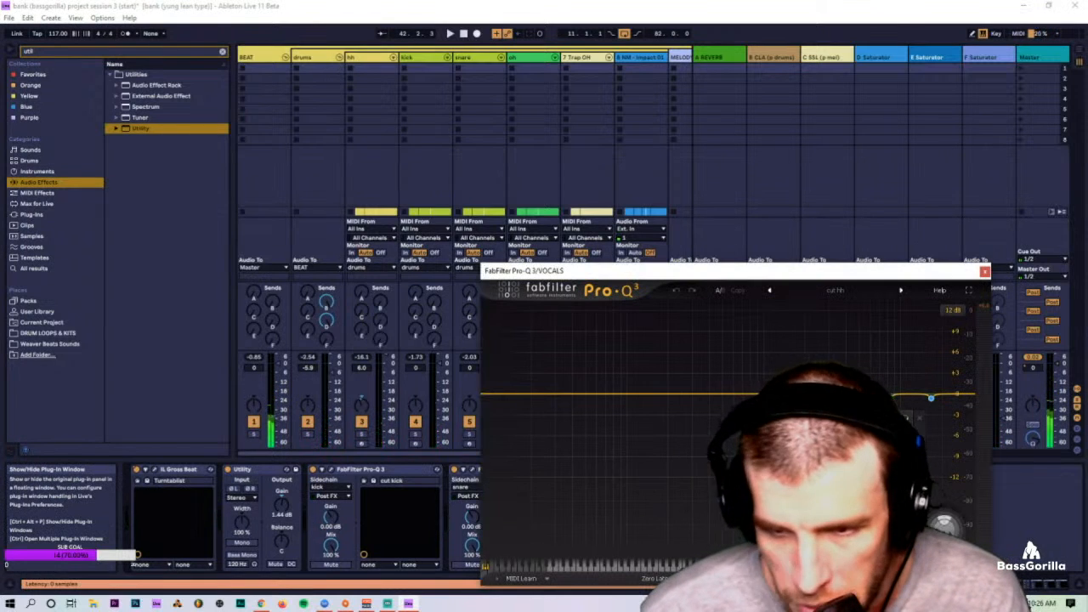
key(space)
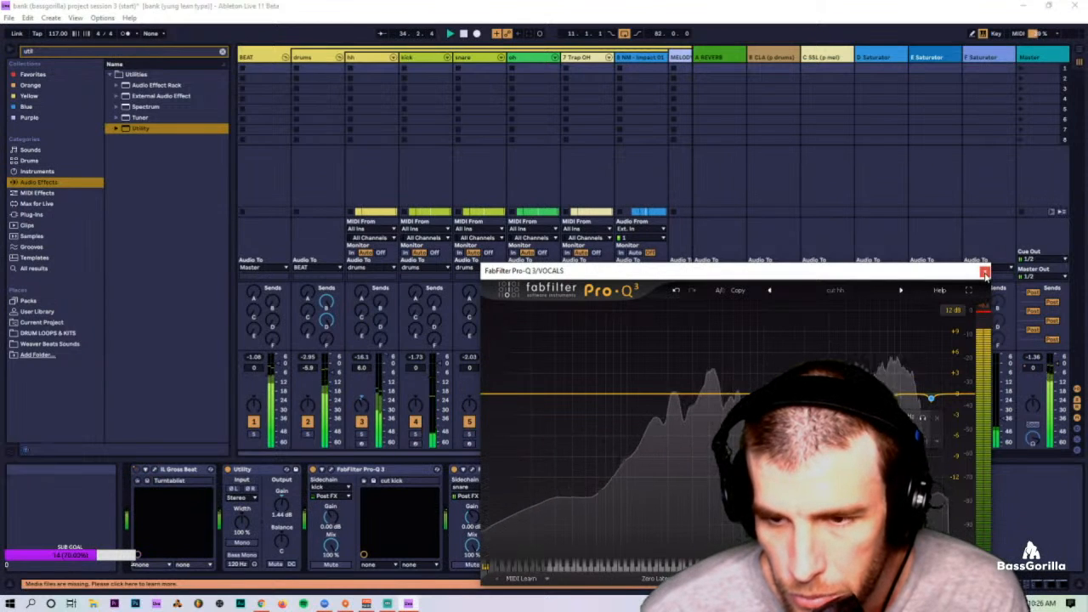
click(924, 395)
click(890, 398)
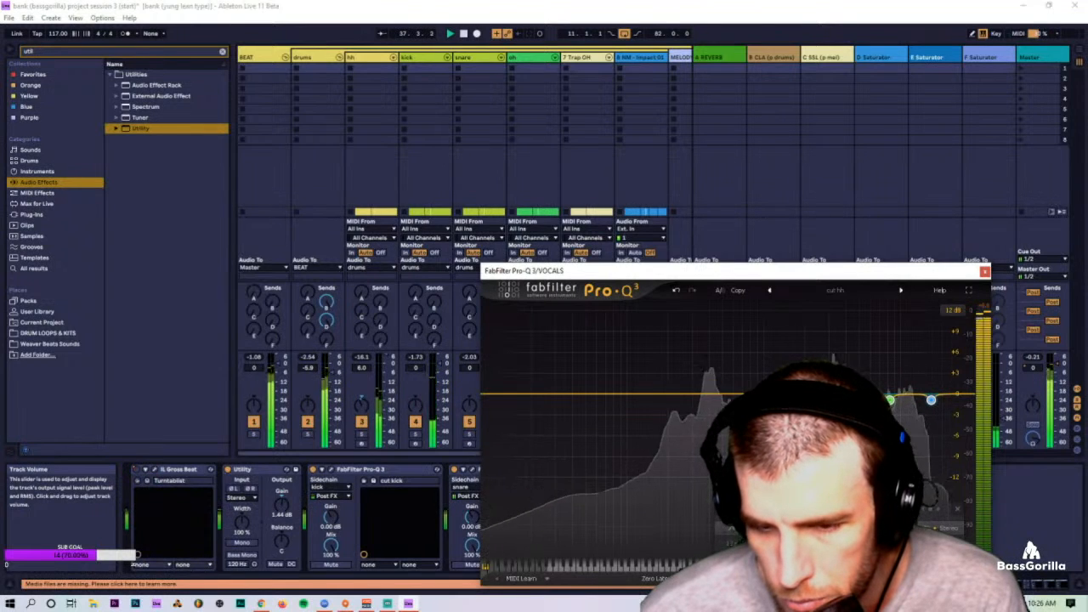
click(985, 271)
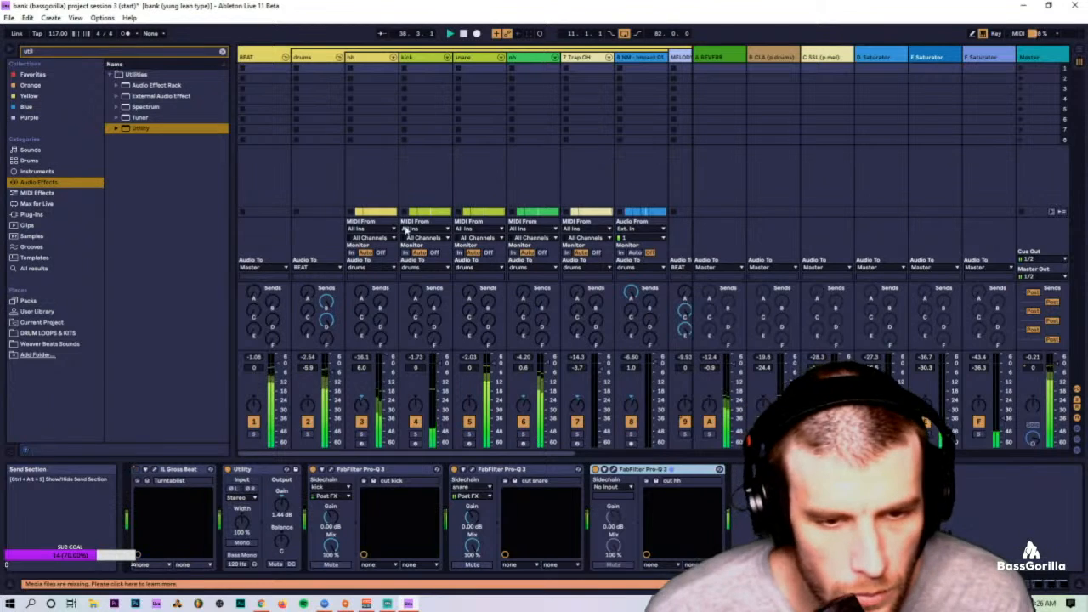
double_click(370, 67)
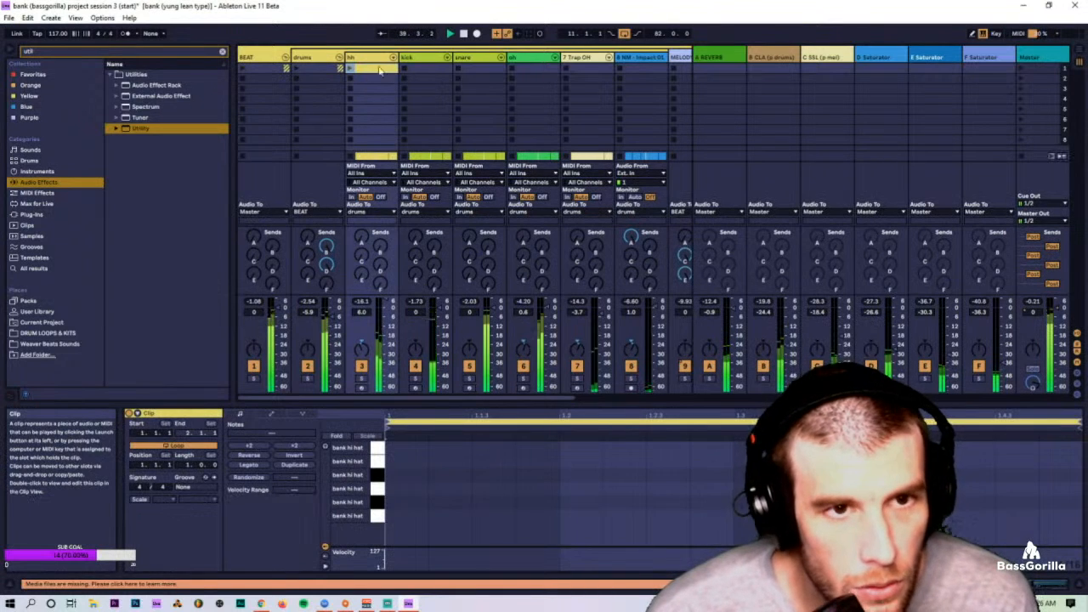
right_click(372, 64)
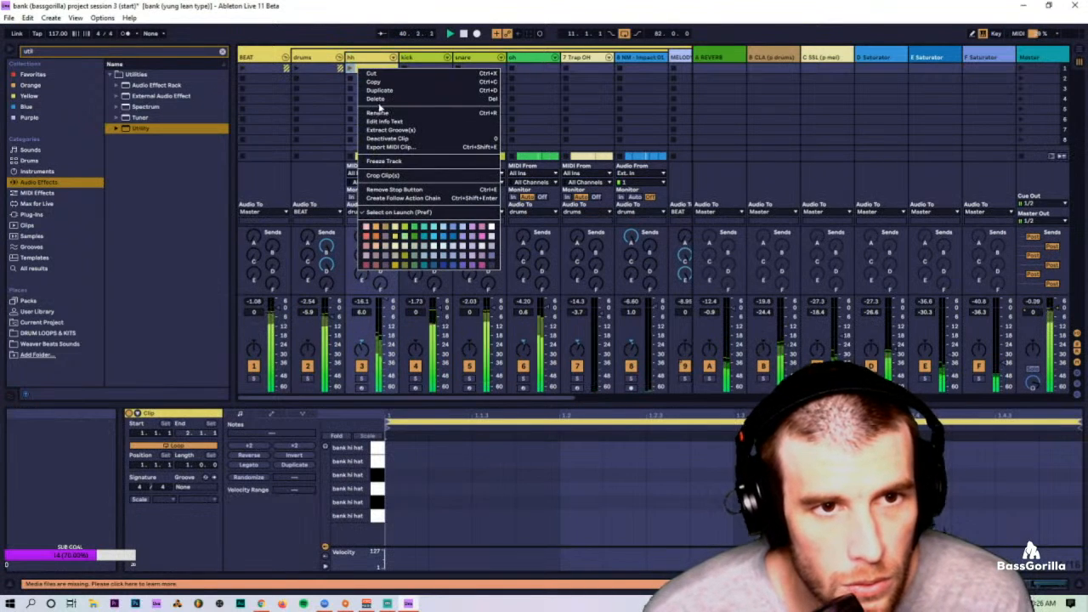
click(362, 63)
Step: Add a Utility at the end of the hh track's device chain with 6 dB gain
key(space)
drag(130, 129, 1031, 516)
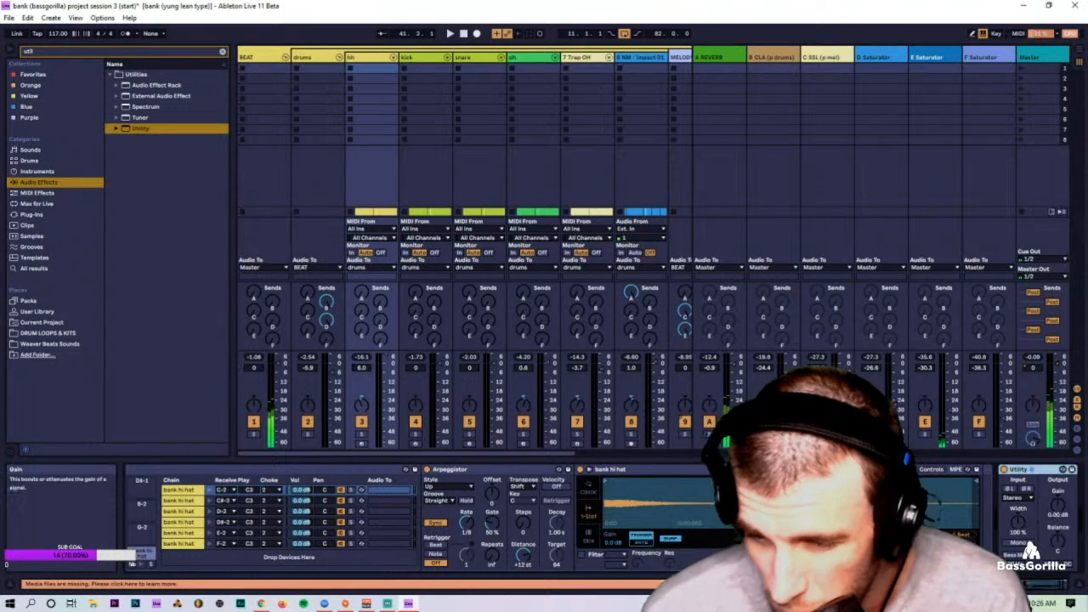
click(1060, 514)
text(6)
key(Return)
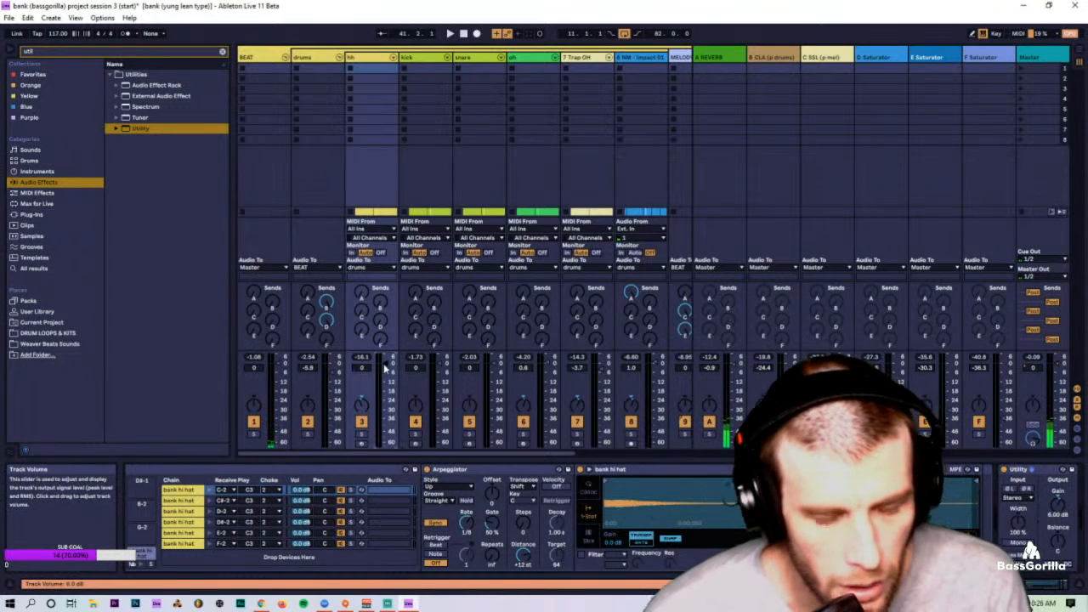
Step: Set the hh track's volume to 0.9 dB during playback and solo the drums group
key(space)
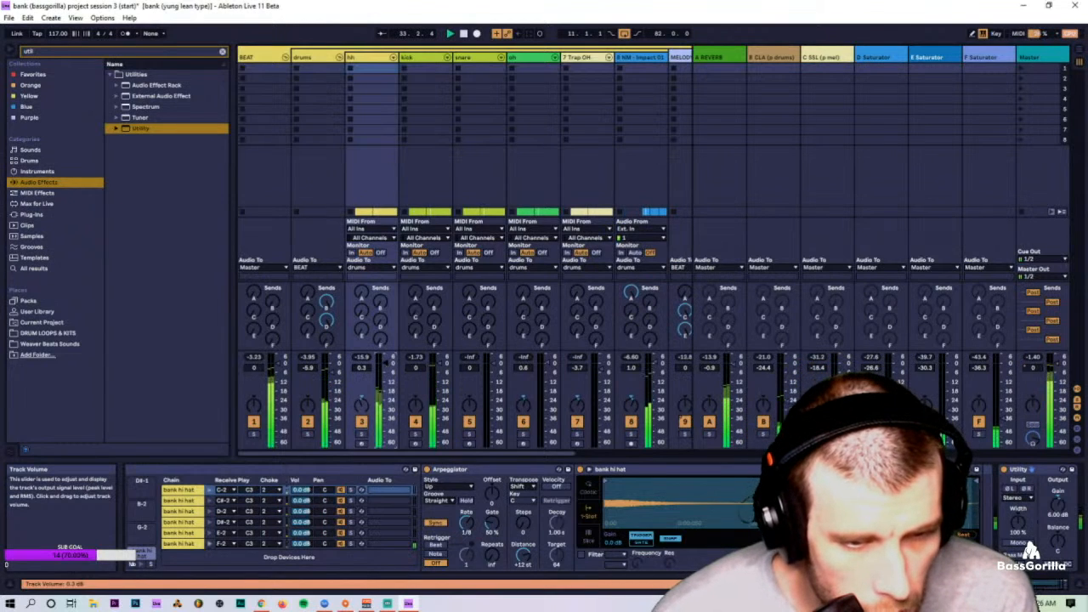
drag(385, 363, 385, 362)
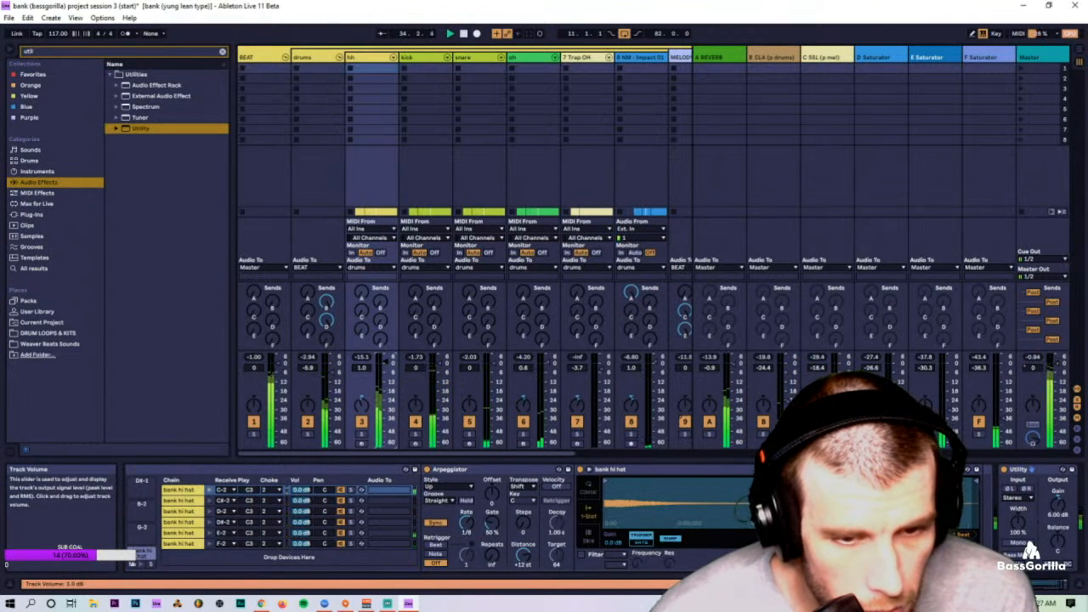
drag(385, 362, 385, 366)
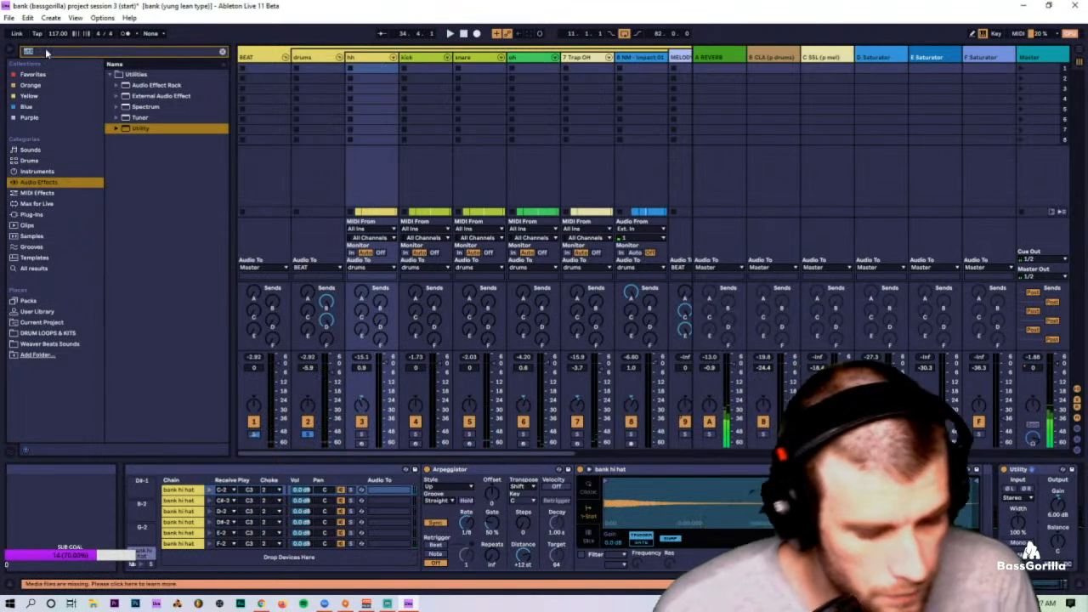
Step: Search the audio effects for "auto" and add an Auto Filter to the end of the hh chain as a 24 dB high-pass at 143 Hz
key(BackSpace)
key(BackSpace)
key(BackSpace)
key(BackSpace)
text(auto)
click(115, 75)
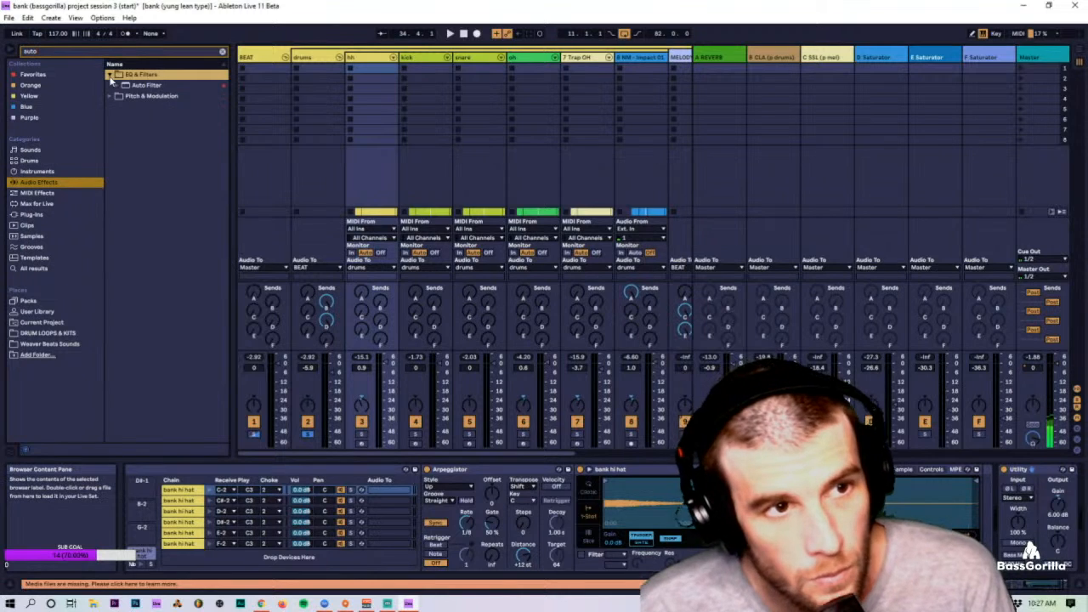
click(140, 86)
drag(1084, 532, 1025, 531)
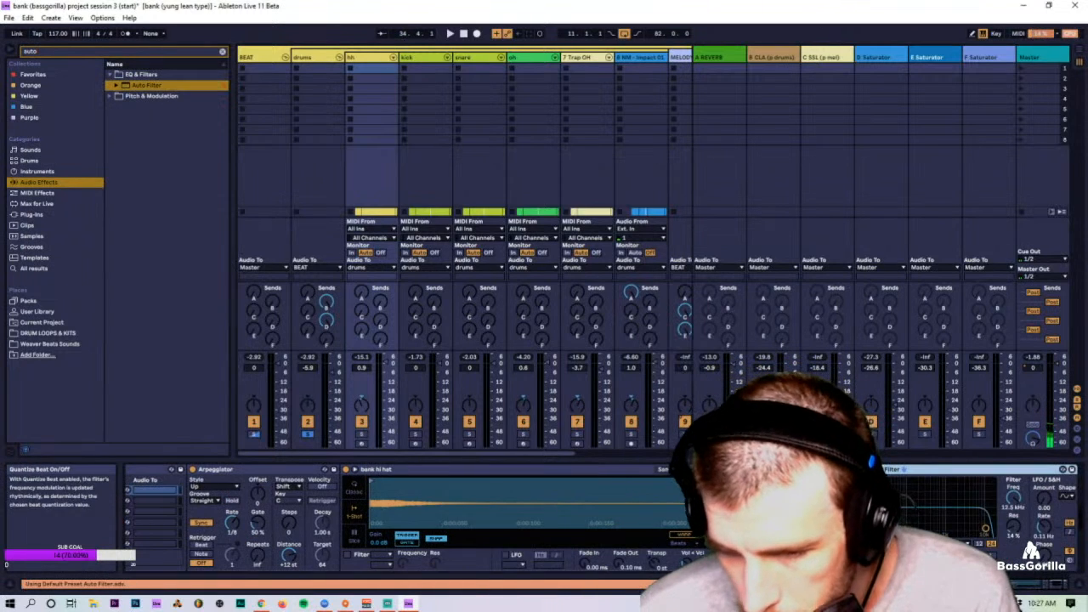
key(space)
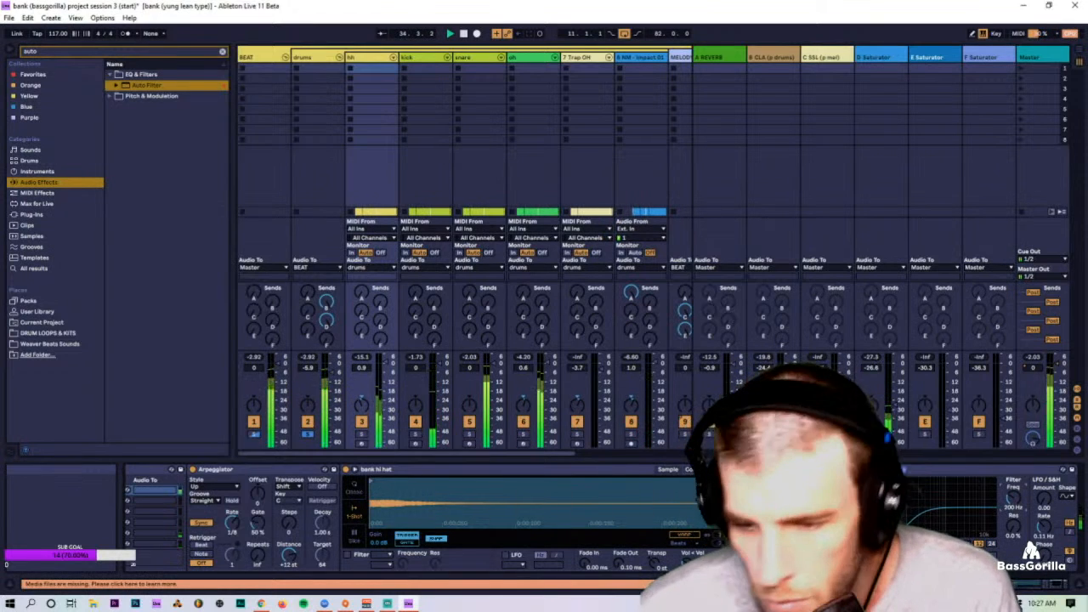
click(994, 543)
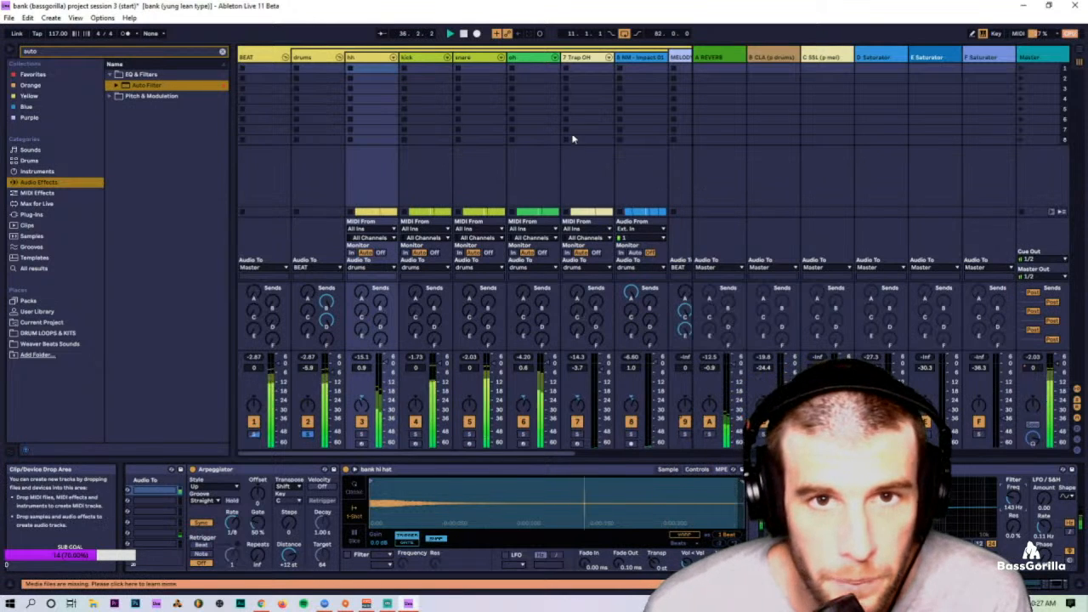
Step: Stop playback and group the oh and Trap OH tracks into a group named OH
click(525, 58)
key(space)
click(587, 59)
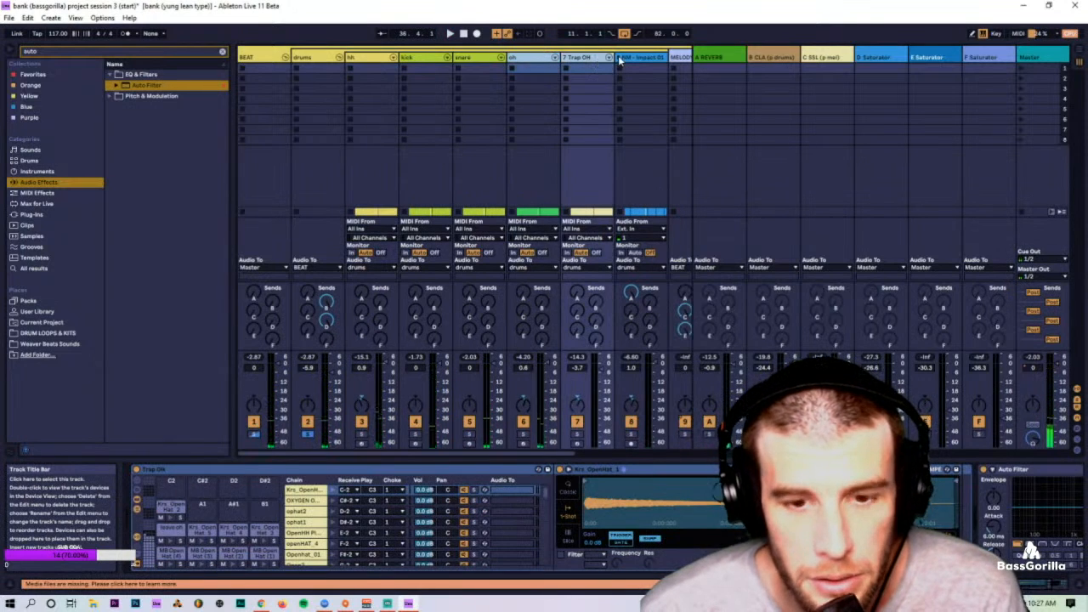
key(ctrl+g)
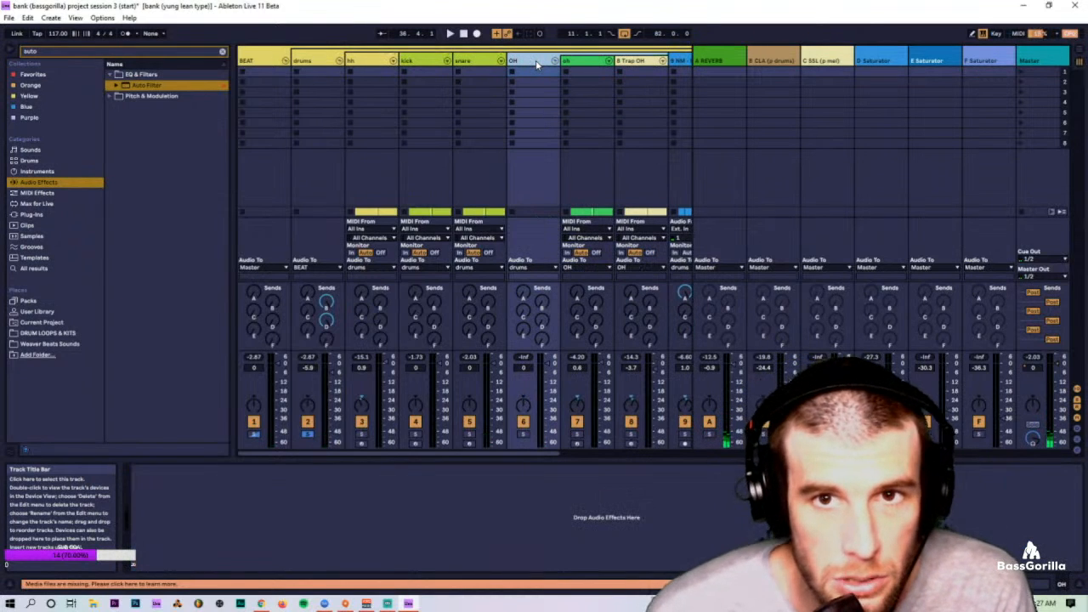
Step: Fold the OH group, put the NM - Impact 01 track in its own group named PERC, and fold that too
click(598, 56)
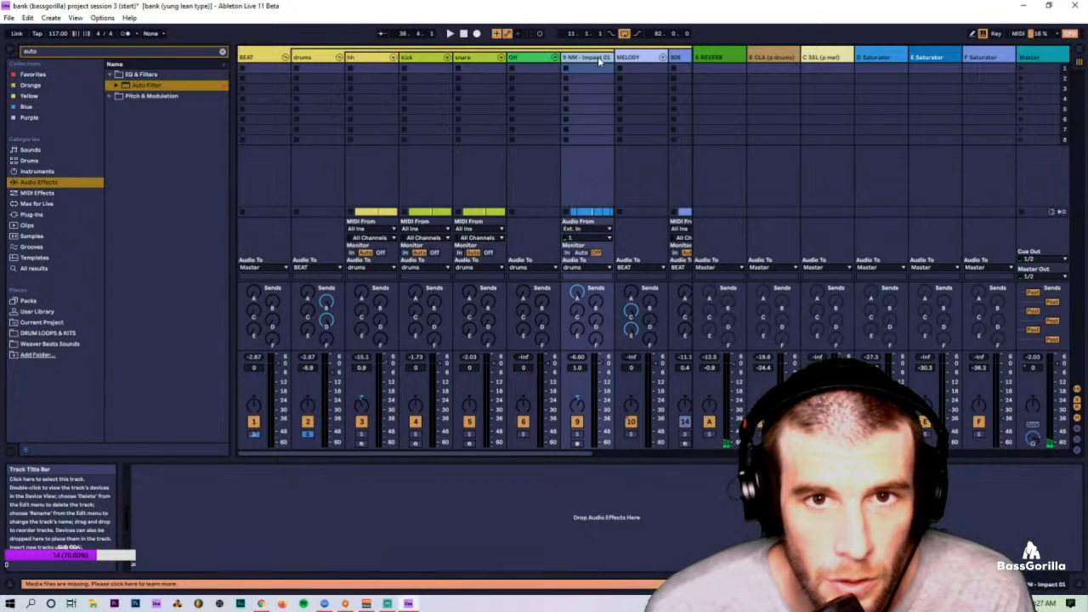
key(ctrl+g)
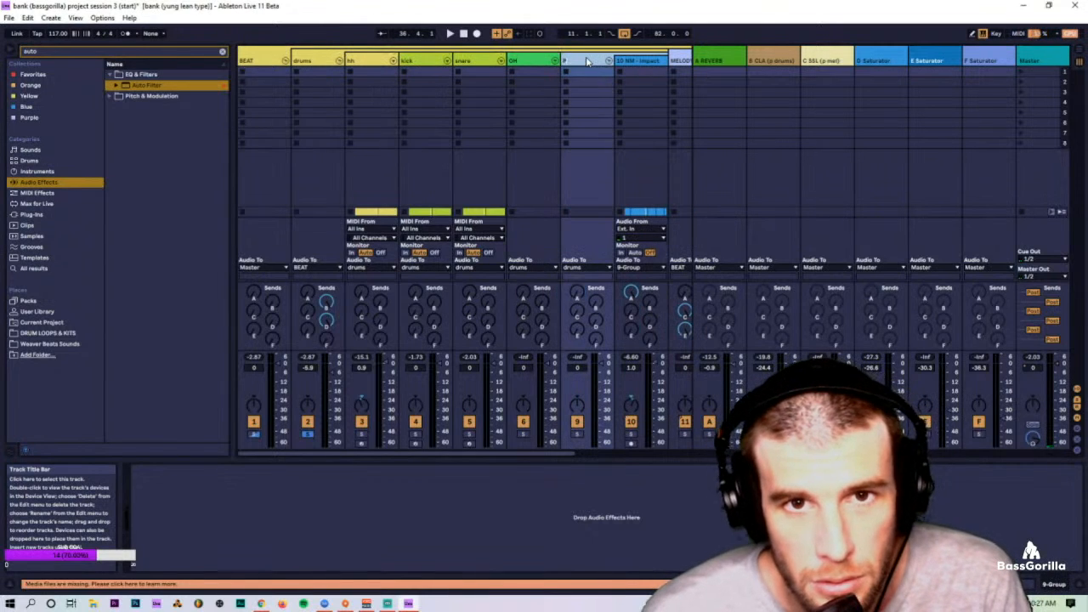
click(609, 60)
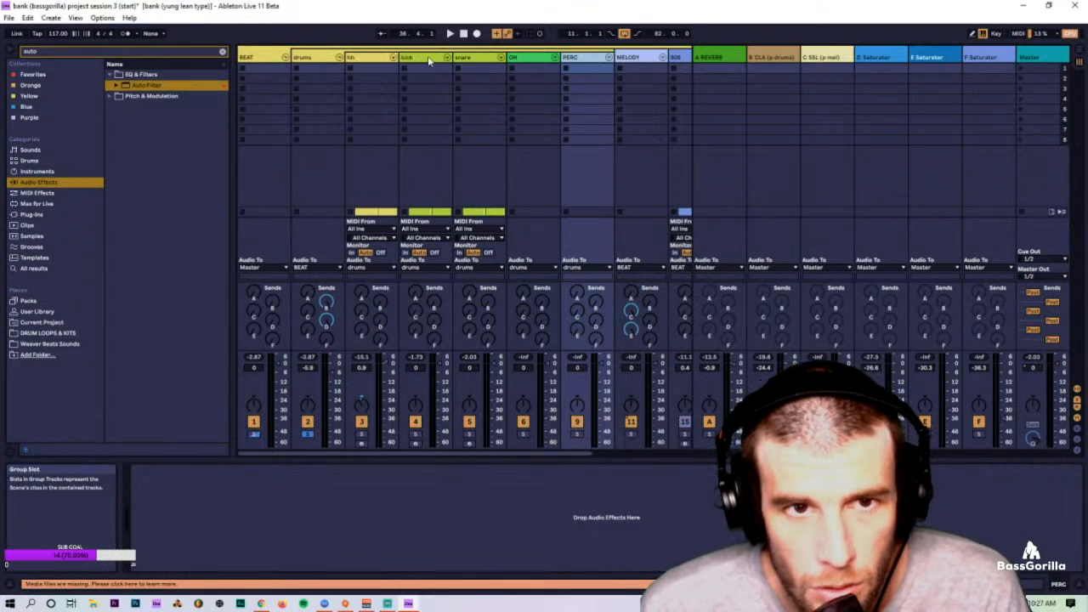
Step: Copy the Auto Filter from the hh track to the OH and PERC groups
click(357, 60)
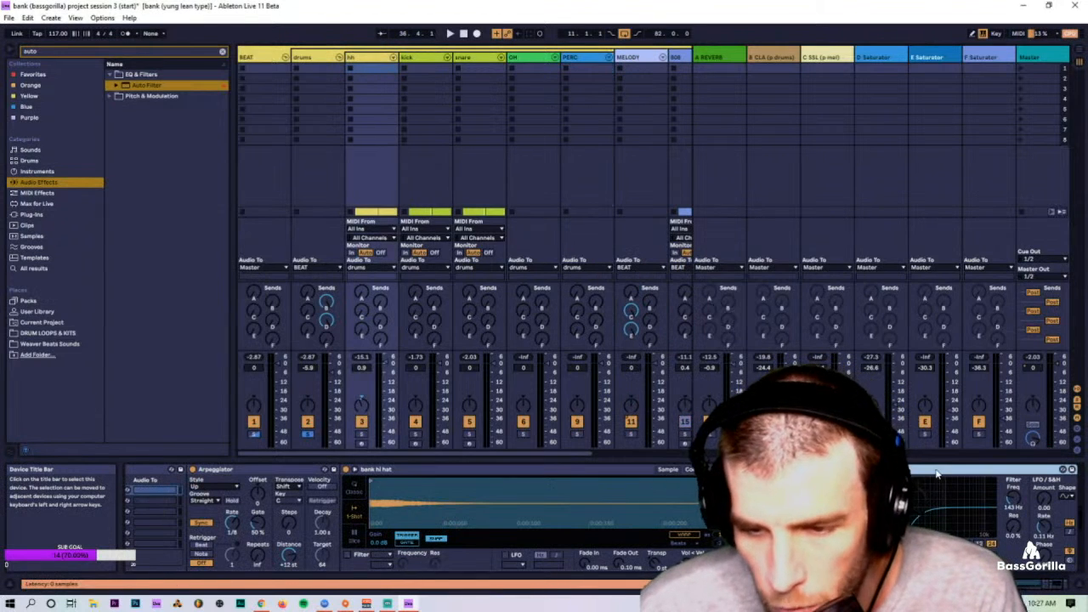
click(536, 58)
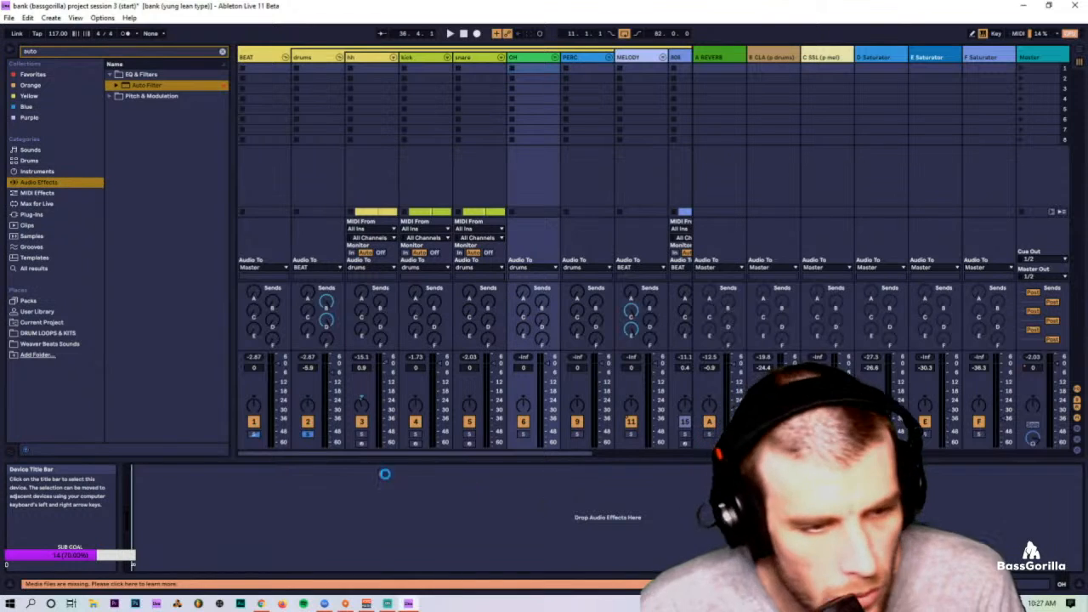
click(600, 75)
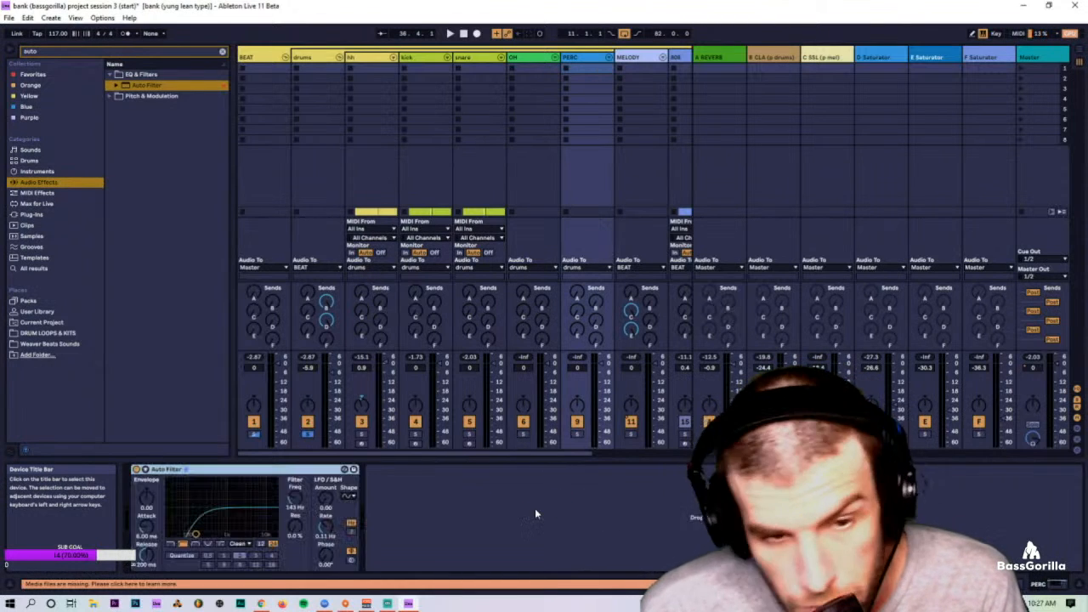
Step: Add an Auto Filter after the Reverb on the A REVERB return and set it as a high-pass at 72.6 Hz during playback
key(space)
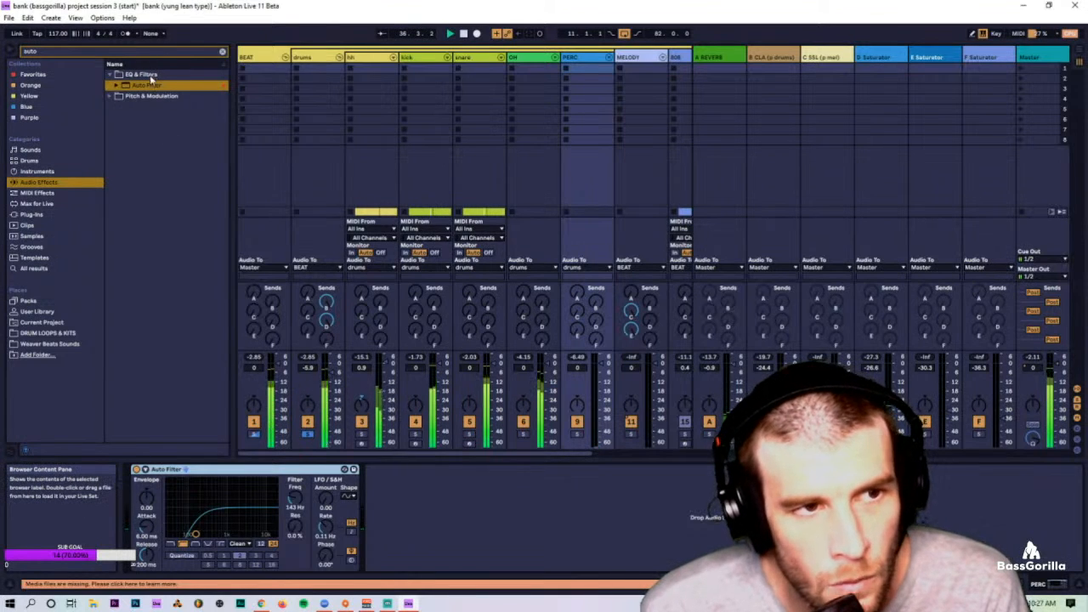
click(724, 61)
drag(724, 61, 684, 486)
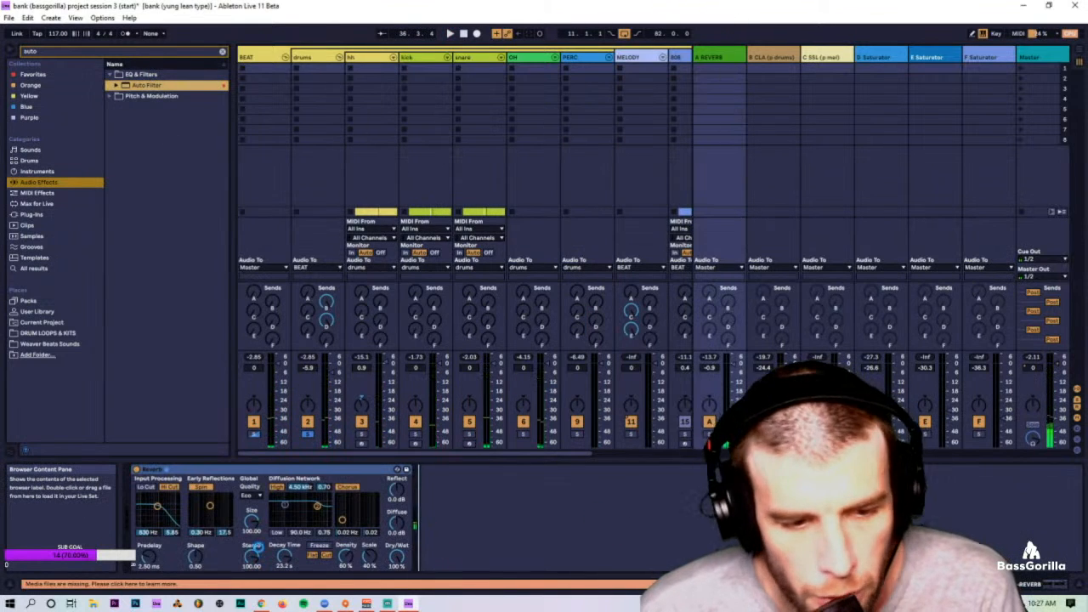
click(470, 543)
key(space)
click(462, 534)
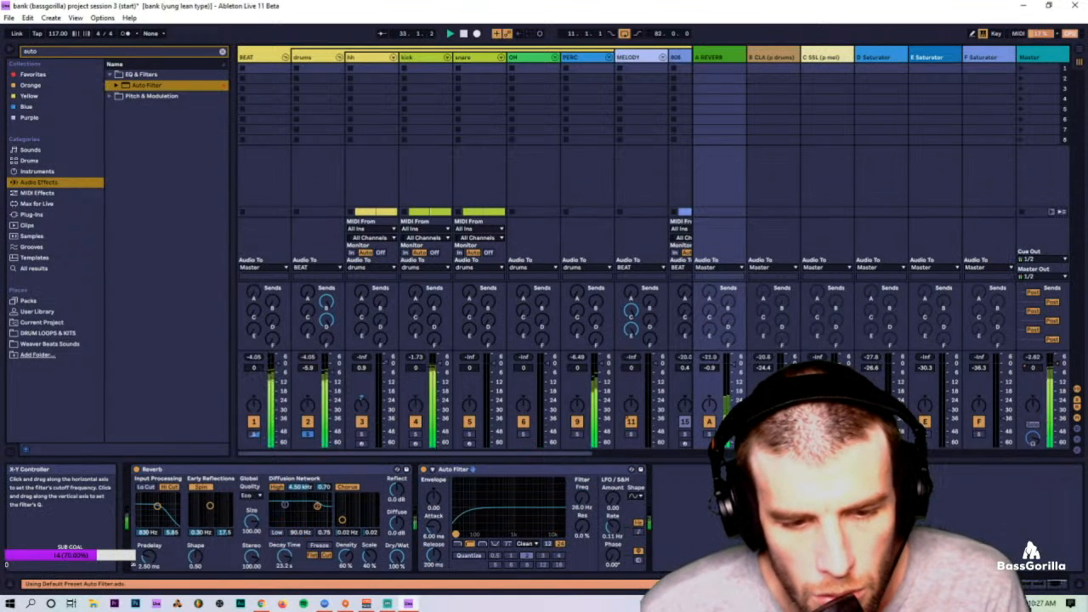
click(548, 544)
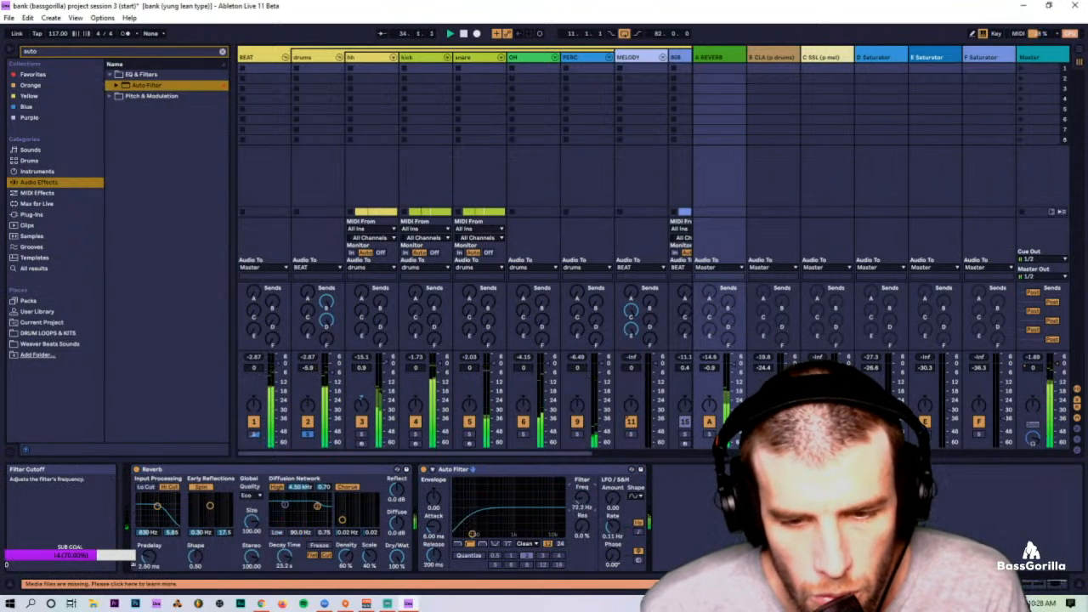
drag(588, 502, 588, 490)
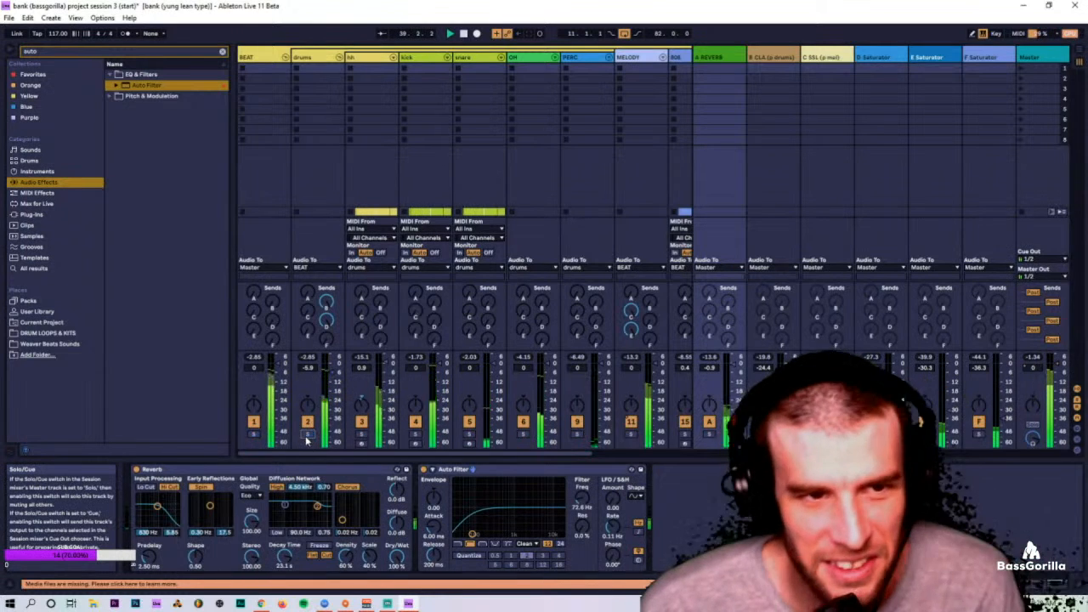
Step: Fold the drums group and compare the playing mix with the VOCALS track muted and unmuted
click(339, 56)
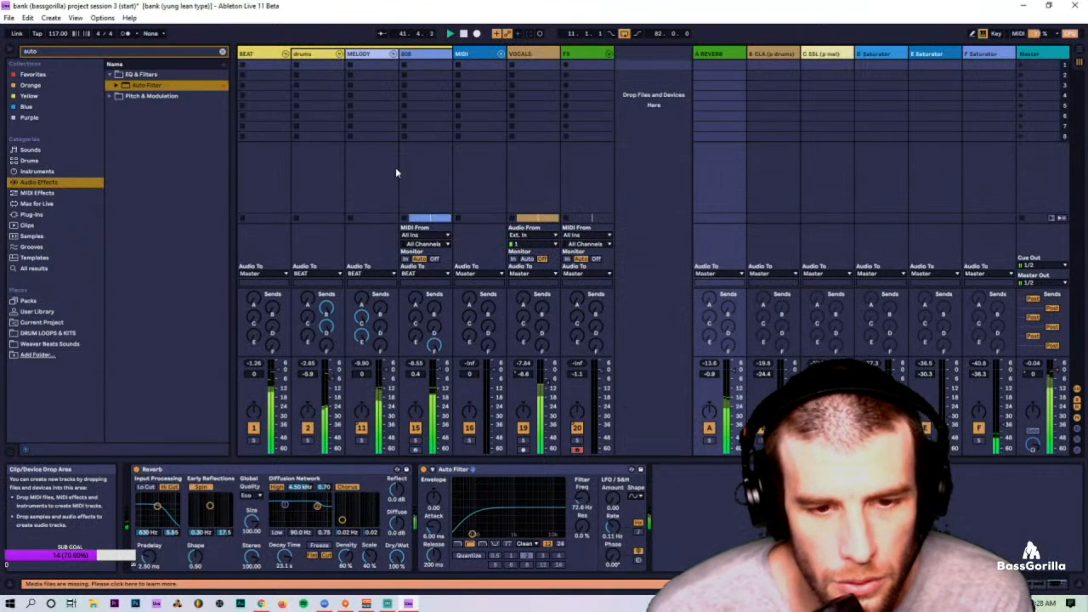
click(538, 56)
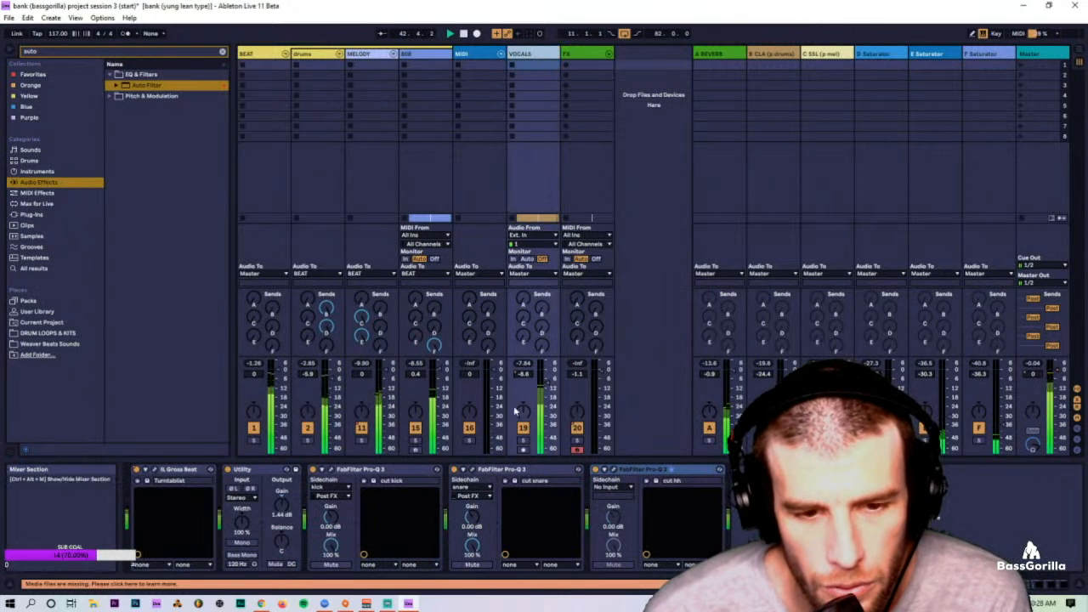
click(525, 427)
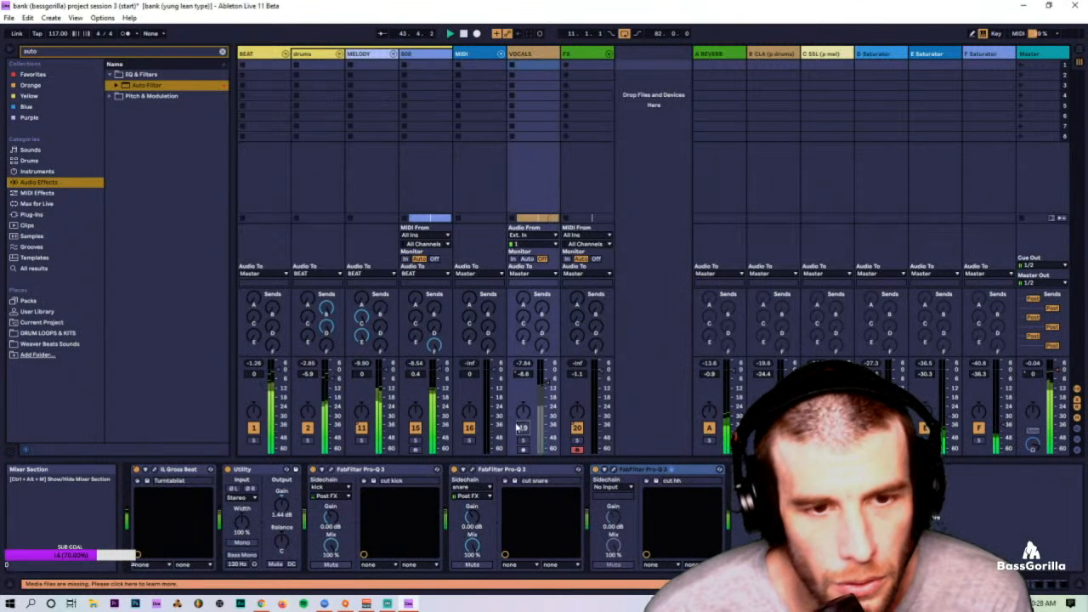
click(526, 427)
Step: Unfold the drums group and collapse the bank hi hat device on the hh track
click(339, 54)
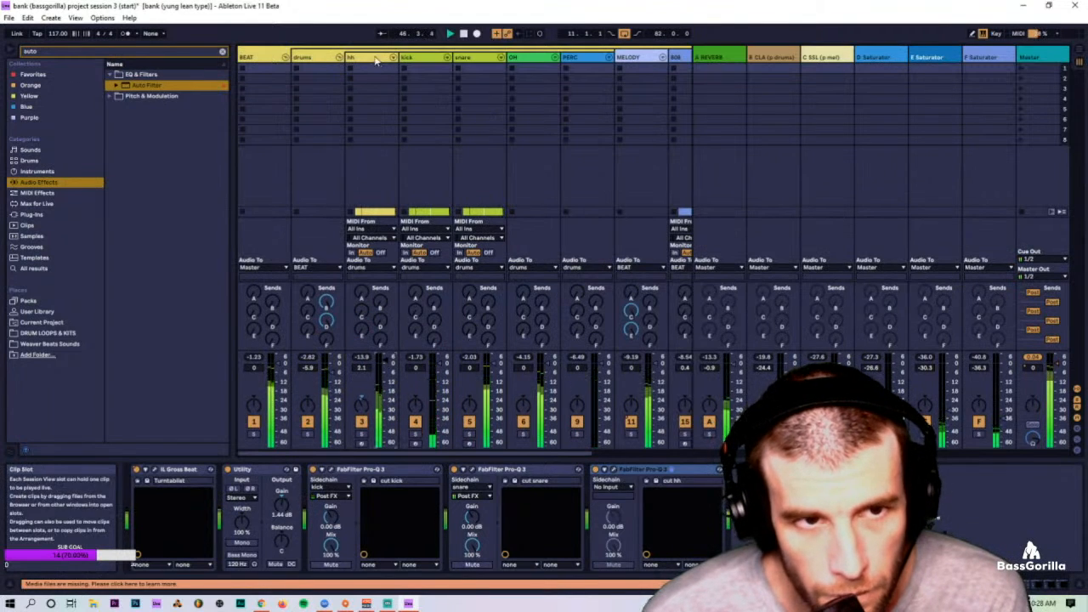
click(396, 258)
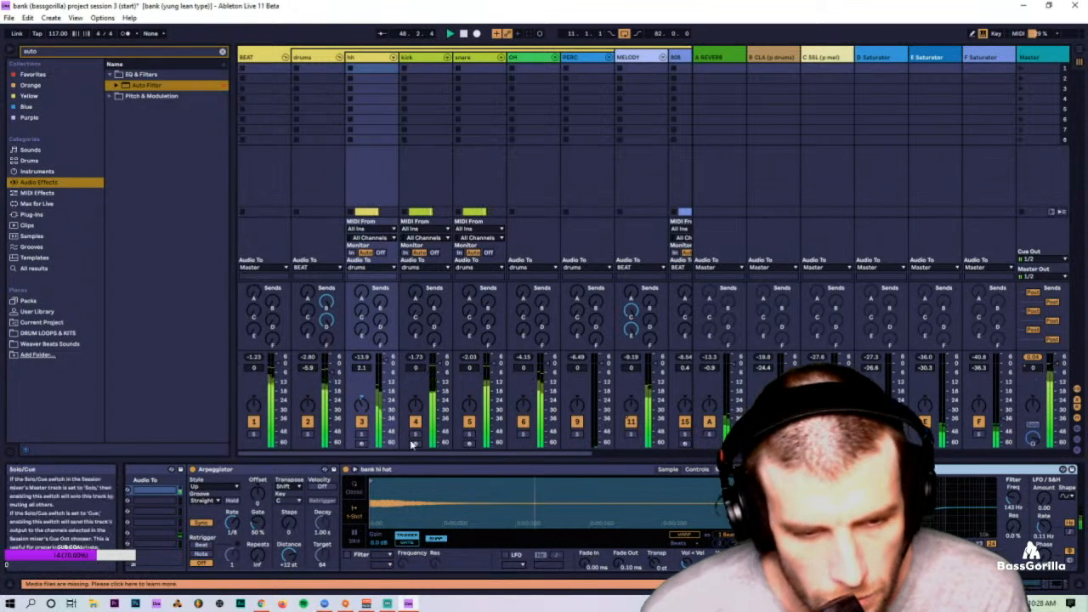
double_click(417, 469)
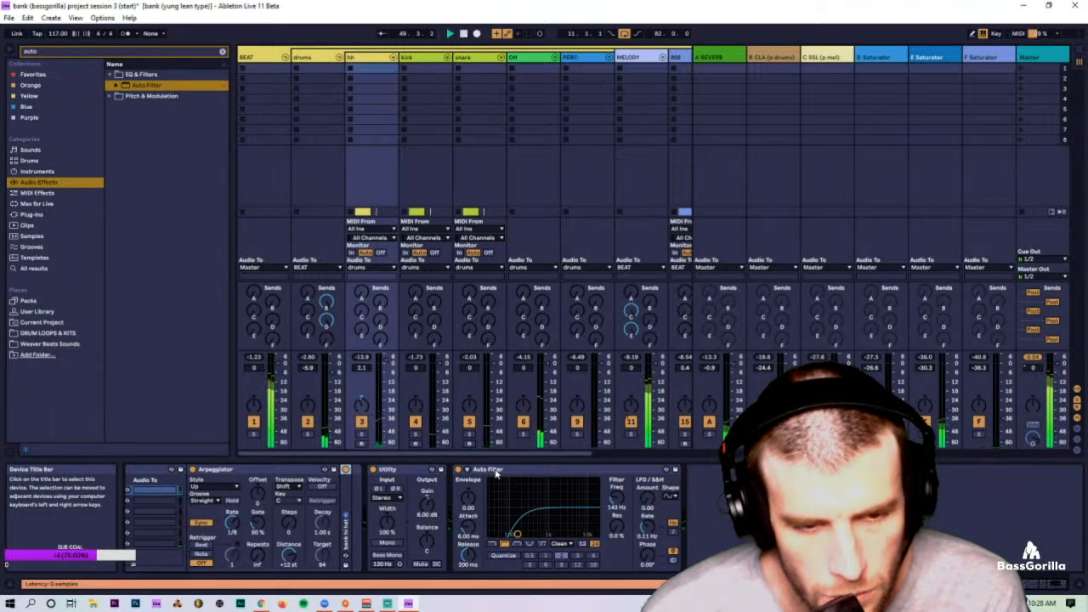
Step: Place the insert marker at bar 57 in the arrangement, examine the clips around it, and return to the session mixer
key(Tab)
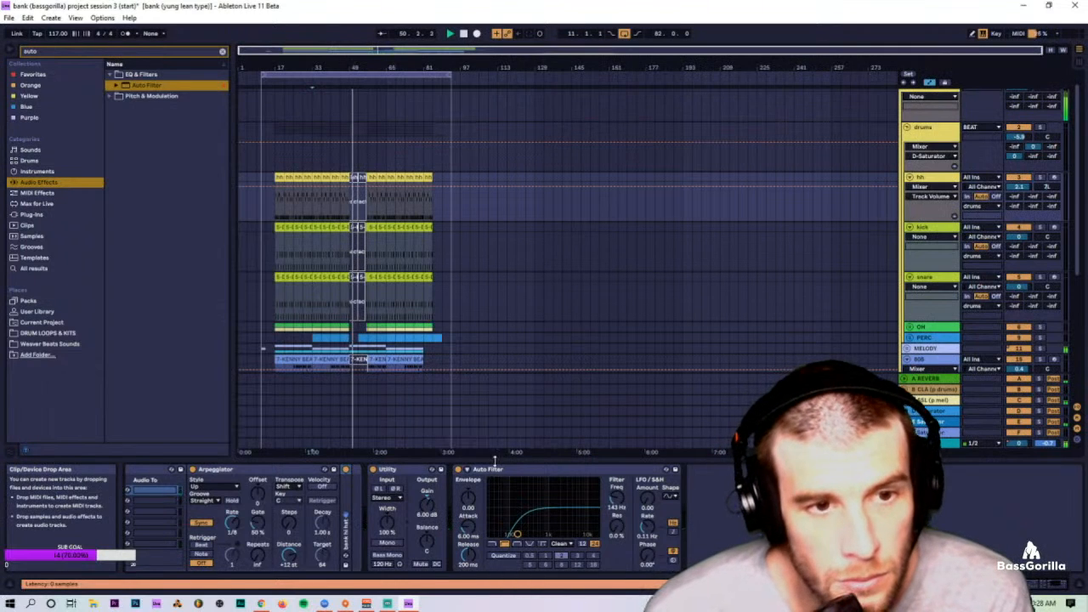
click(367, 211)
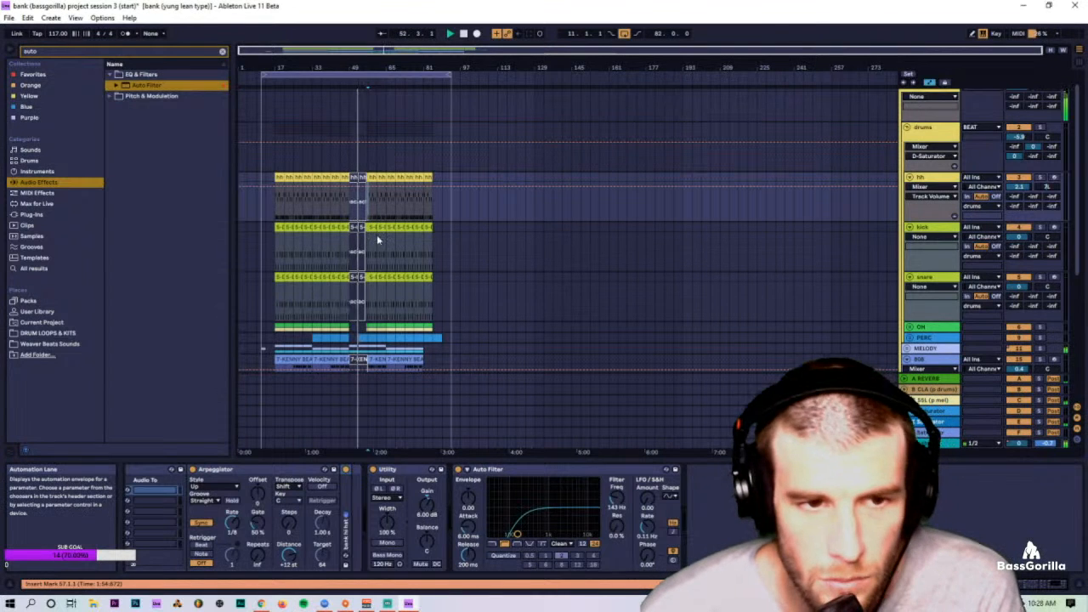
scroll(374, 242, down, 1)
scroll(371, 246, down, 5)
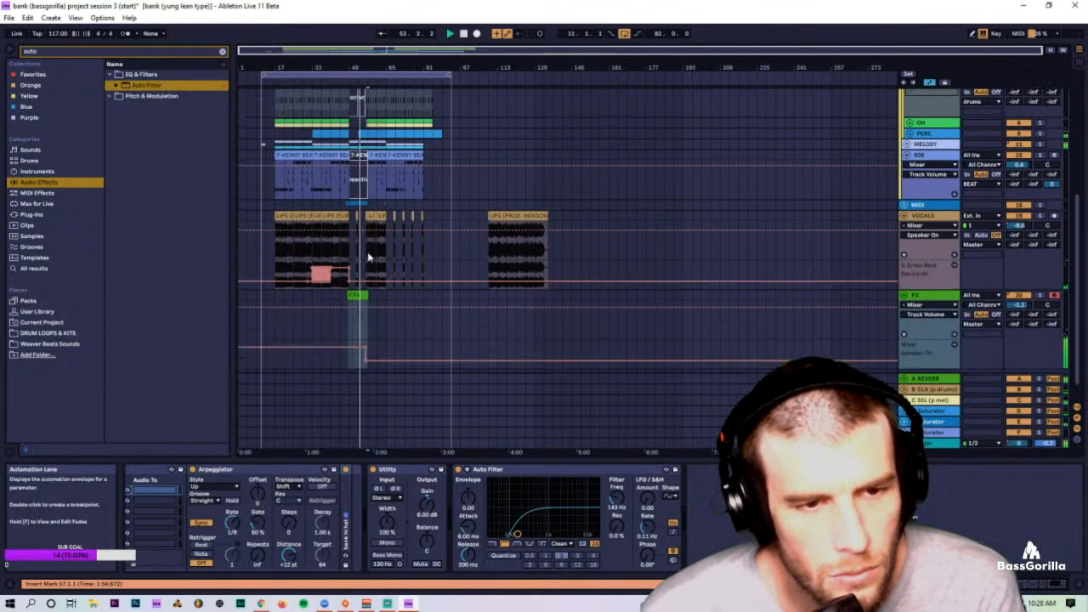
mouse_move(364, 67)
mouse_down()
mouse_move(374, 81)
mouse_move(460, 87)
mouse_move(371, 64)
mouse_up()
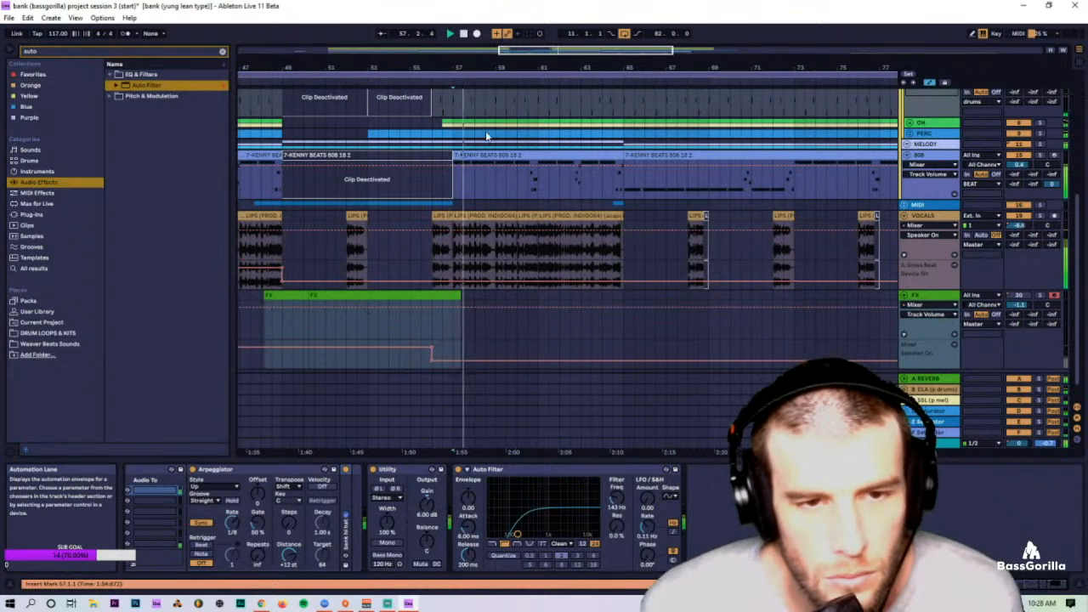
drag(476, 69, 476, 61)
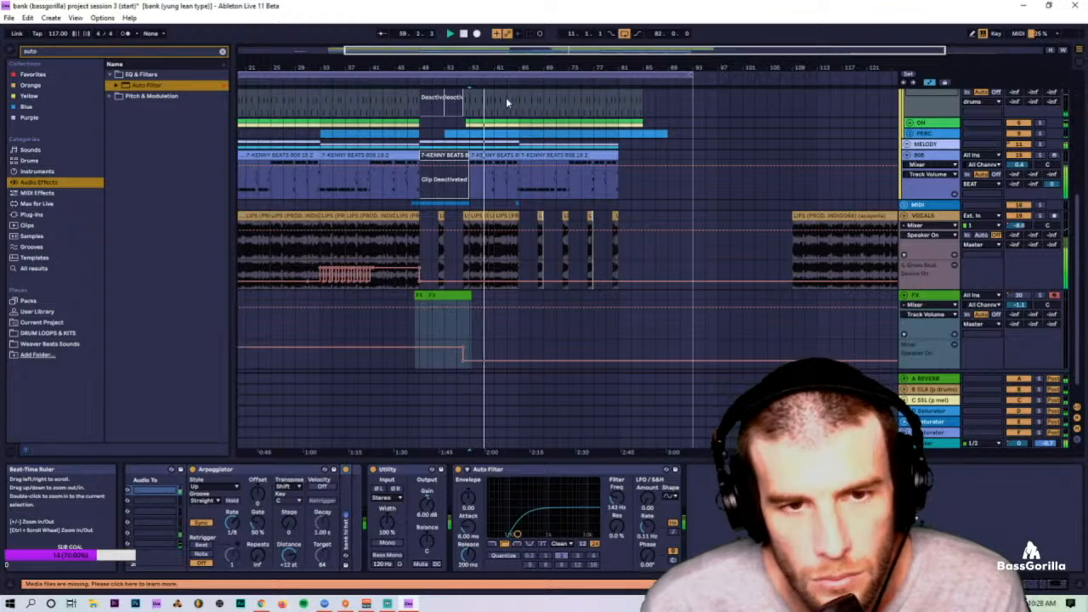
scroll(527, 212, up, 4)
key(Tab)
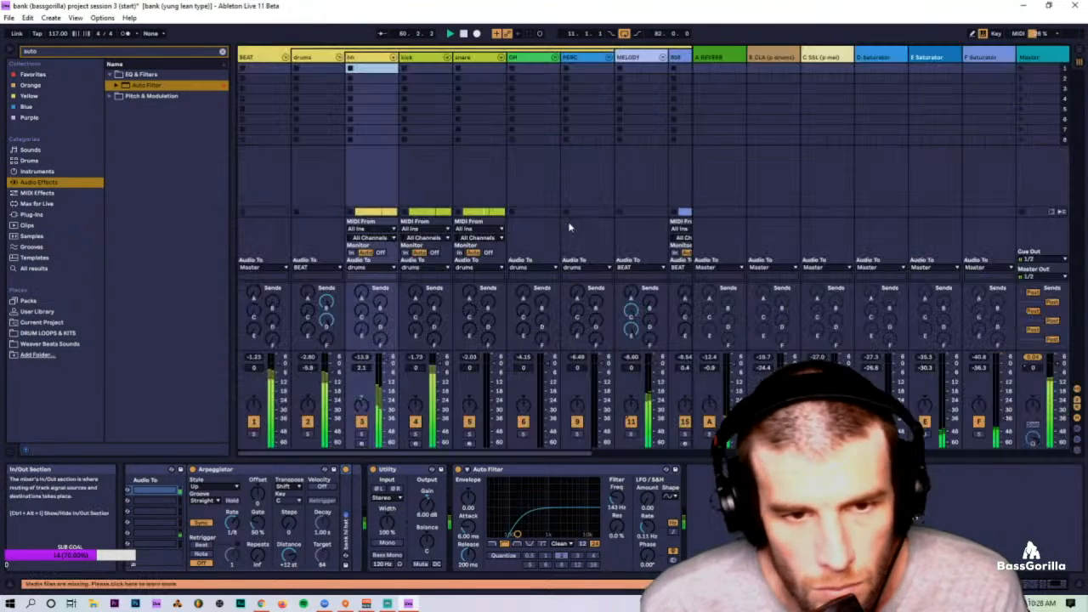
Step: Fold the drums group and add the Butch Vig Vocals Stereo plug-in to the VOCALS track
click(339, 57)
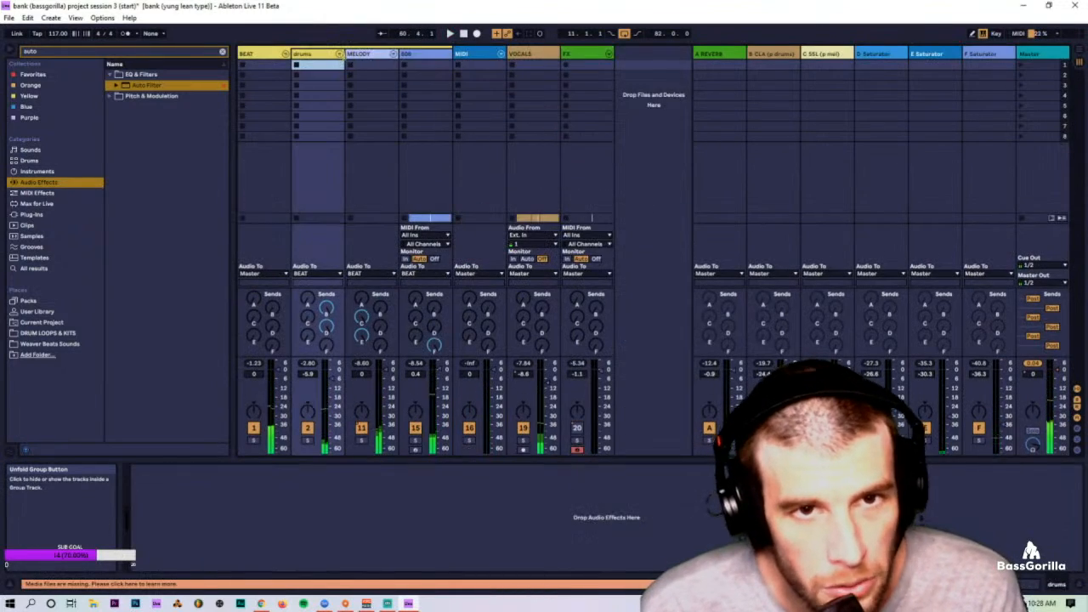
click(540, 55)
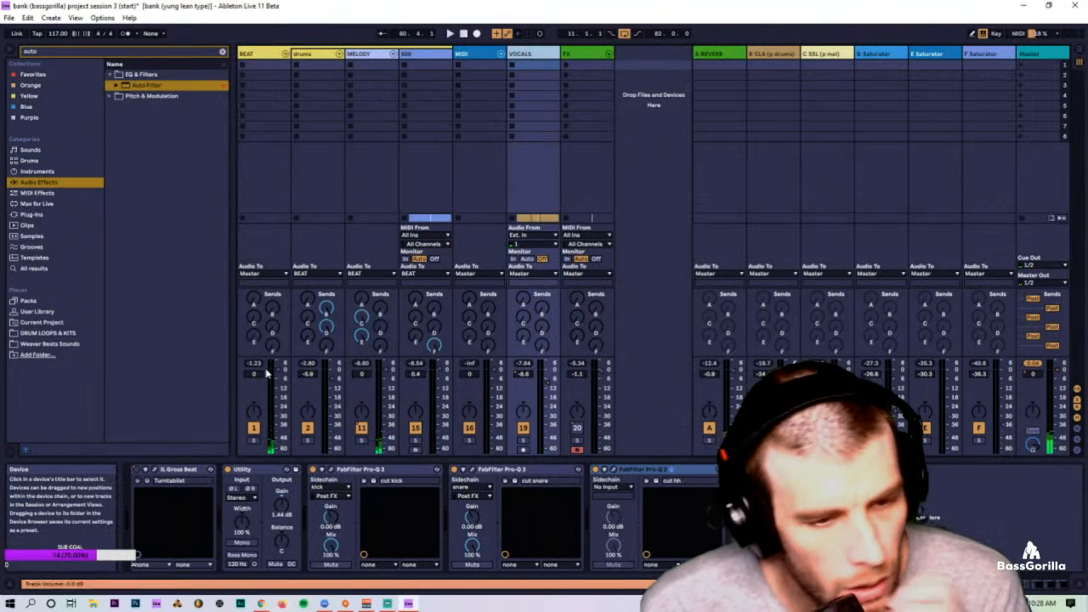
click(42, 52)
text(butch)
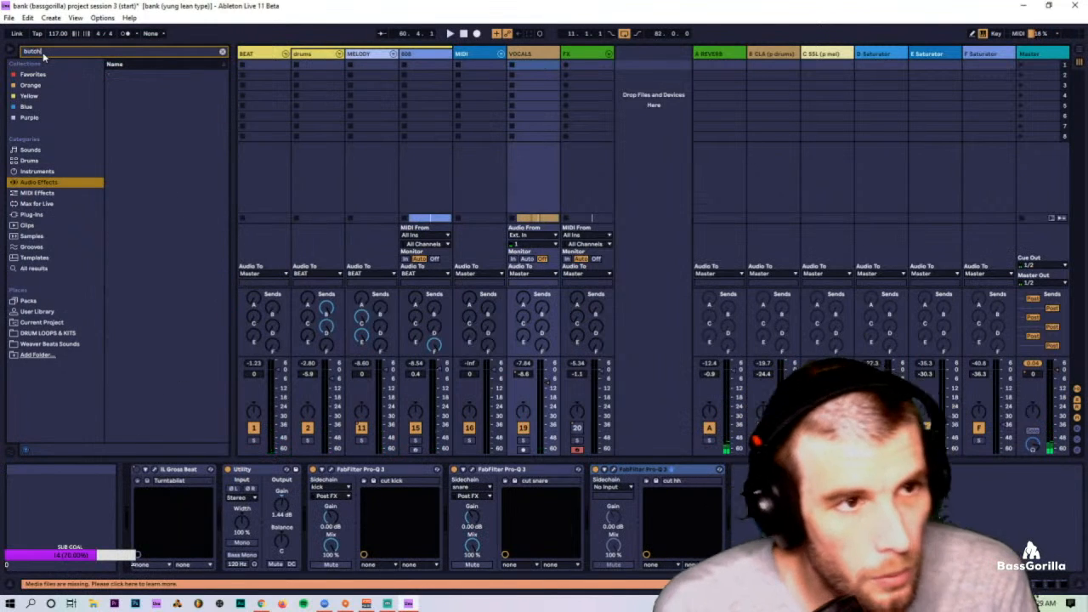
click(39, 215)
click(177, 108)
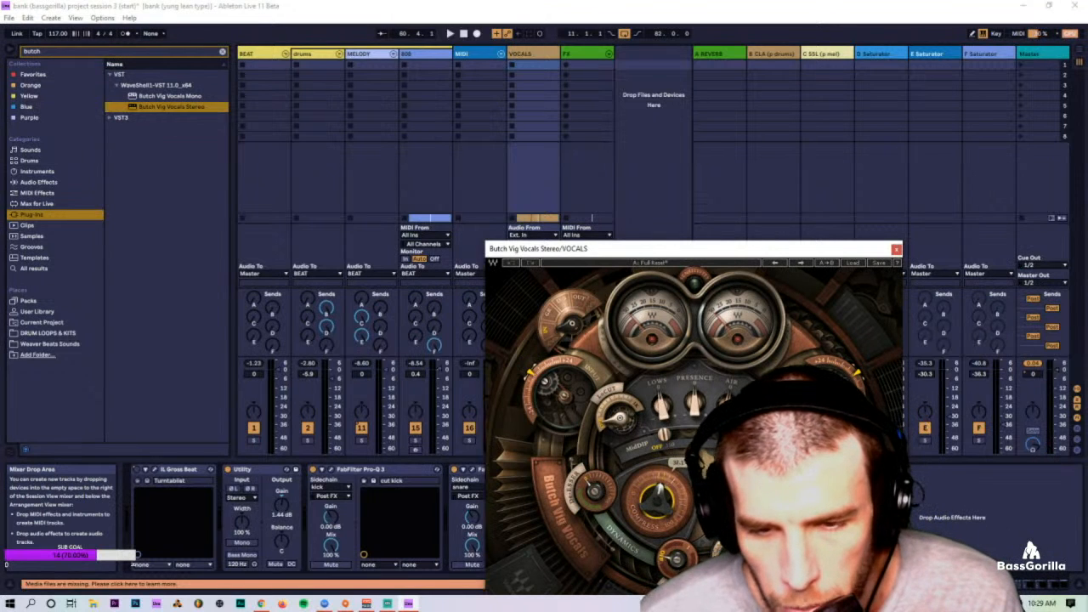
Step: Audition Butch Vig Vocals on the VOCALS track during playback, turn its saturation off, and close the plug-in window
key(space)
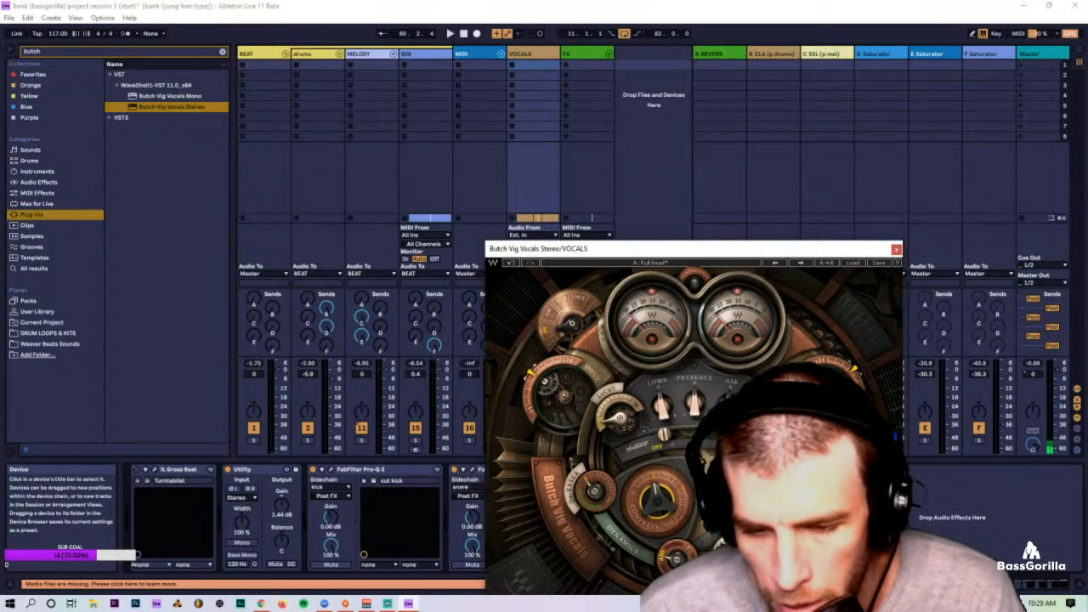
drag(742, 248, 706, 105)
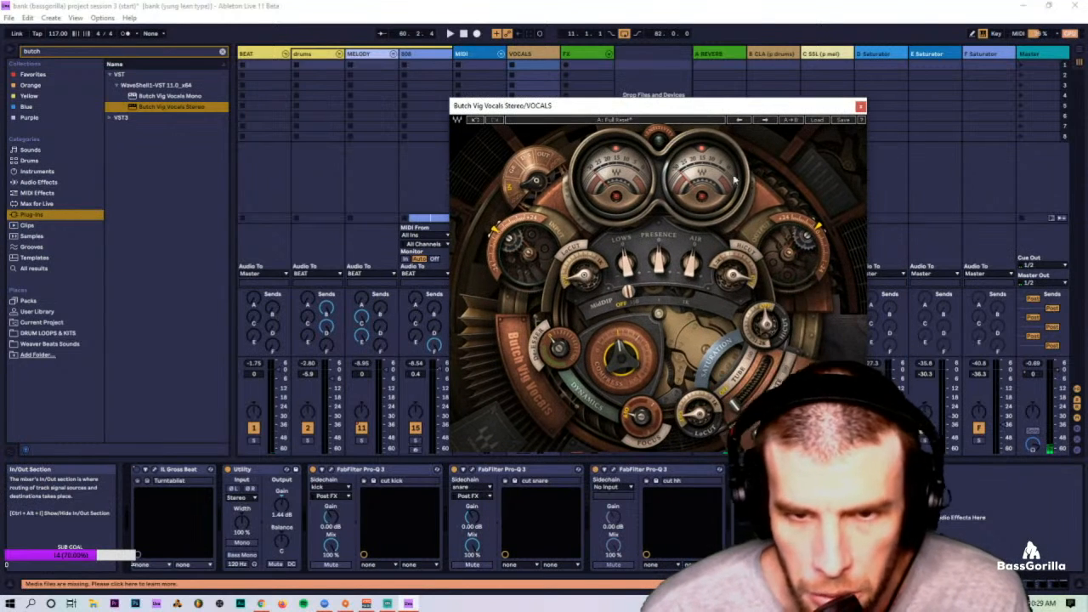
key(space)
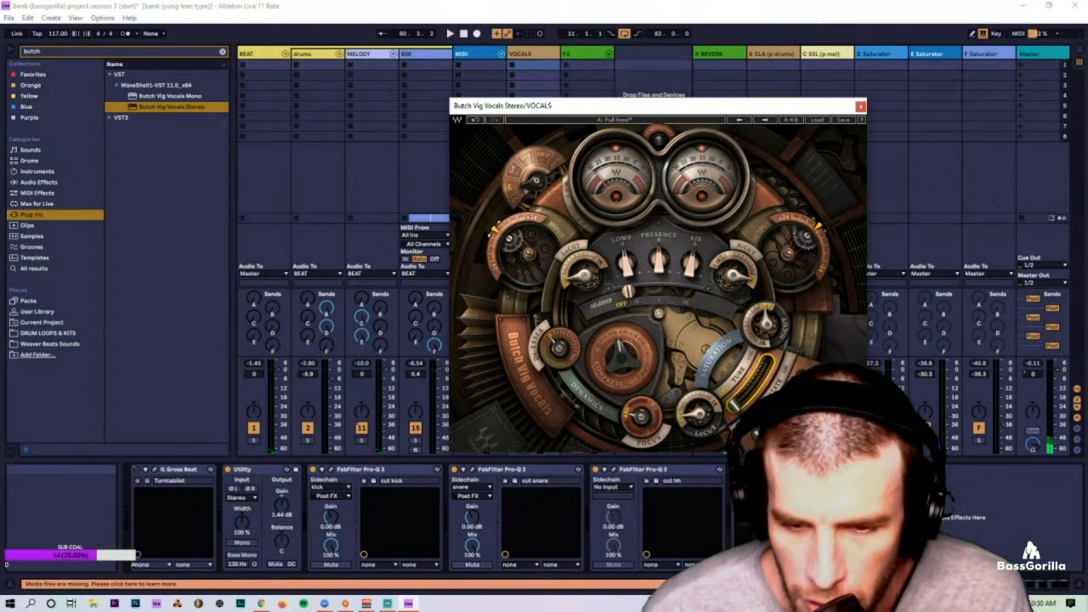
key(space)
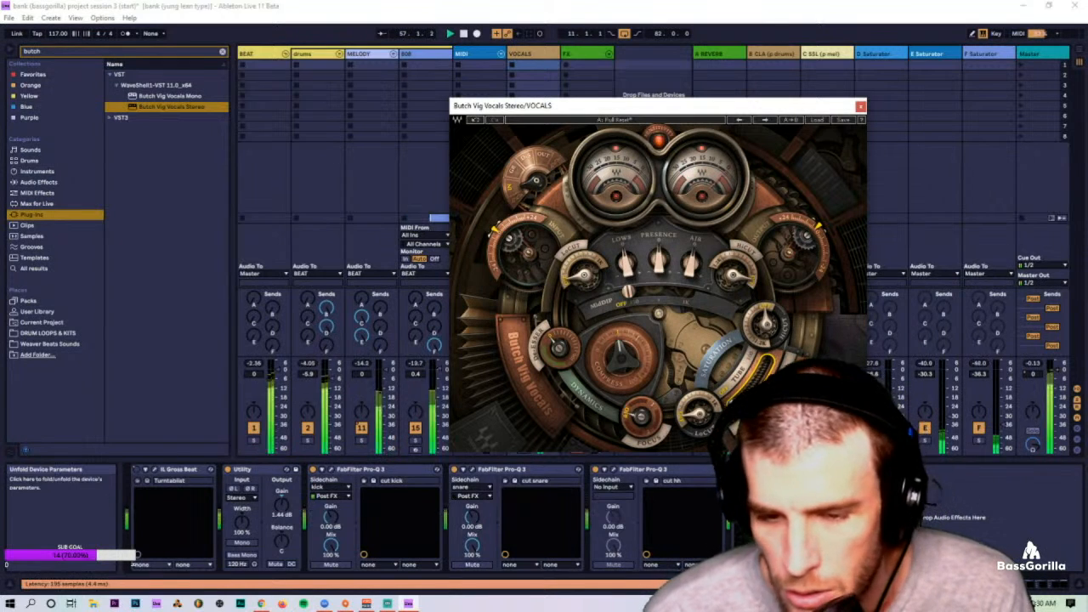
click(737, 469)
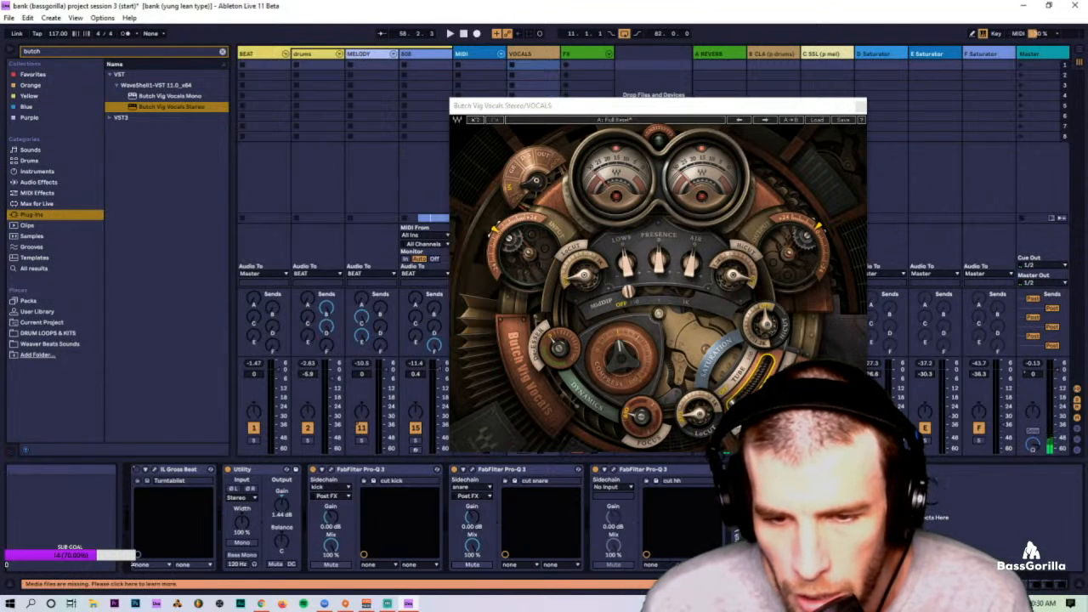
click(737, 401)
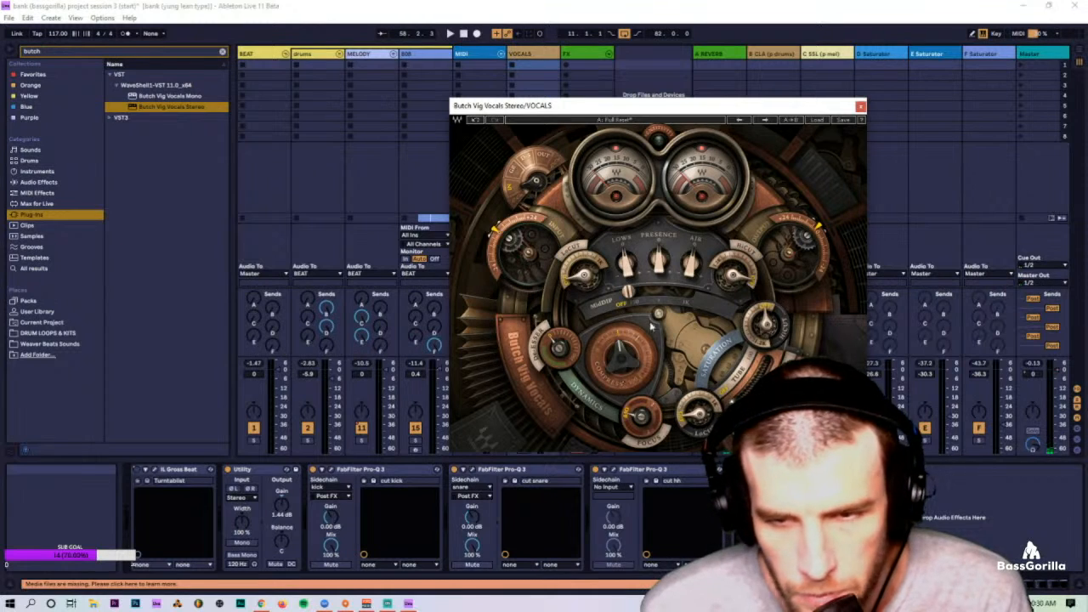
click(861, 107)
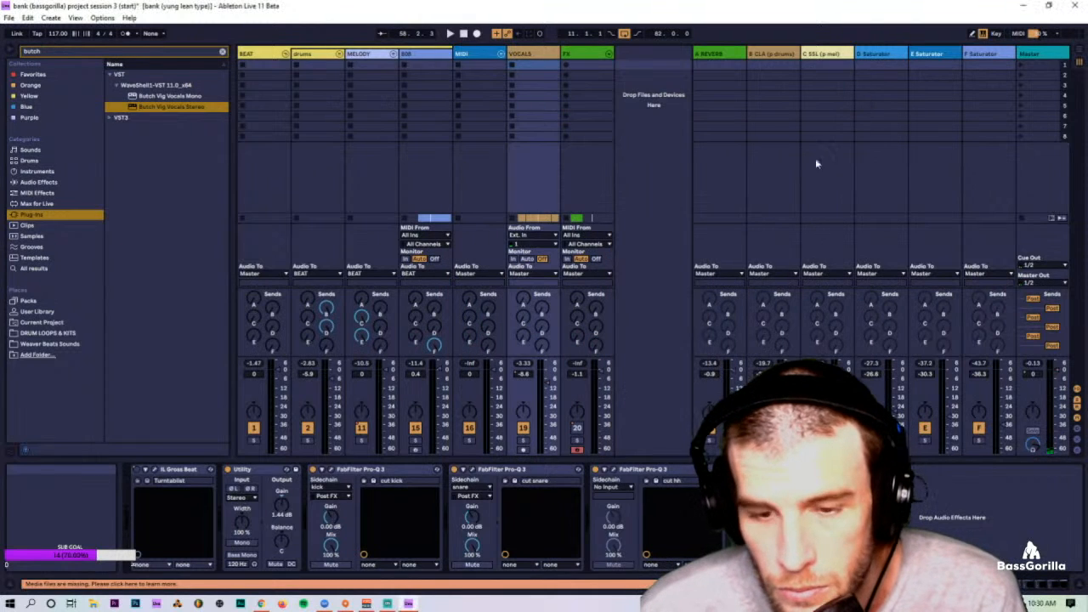
Step: Collapse the three FabFilter Pro-Q 3 devices in the VOCALS track's effect chain
double_click(663, 472)
double_click(503, 470)
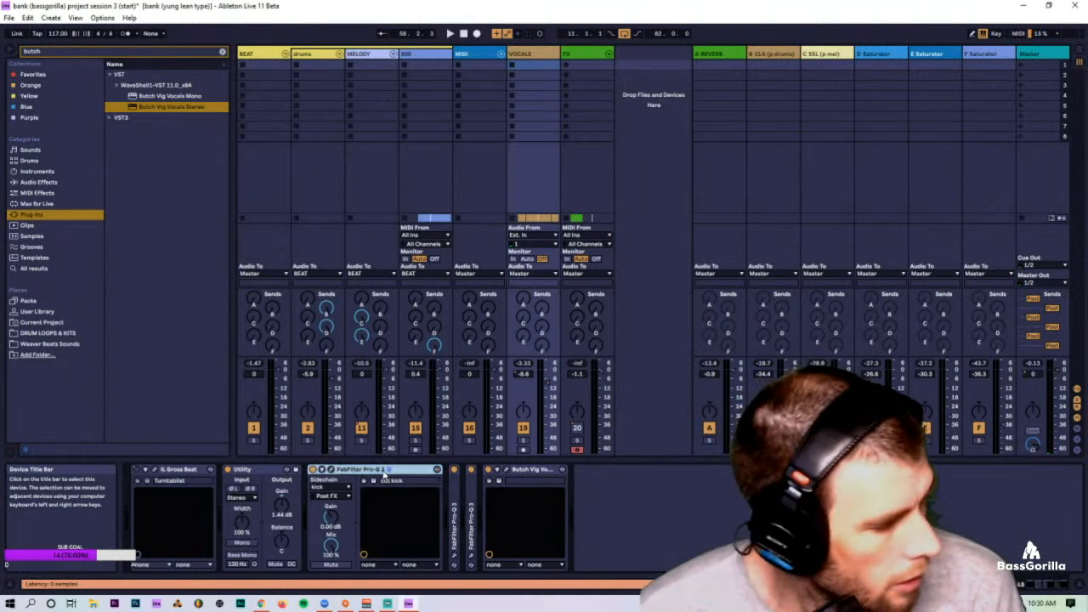
double_click(387, 471)
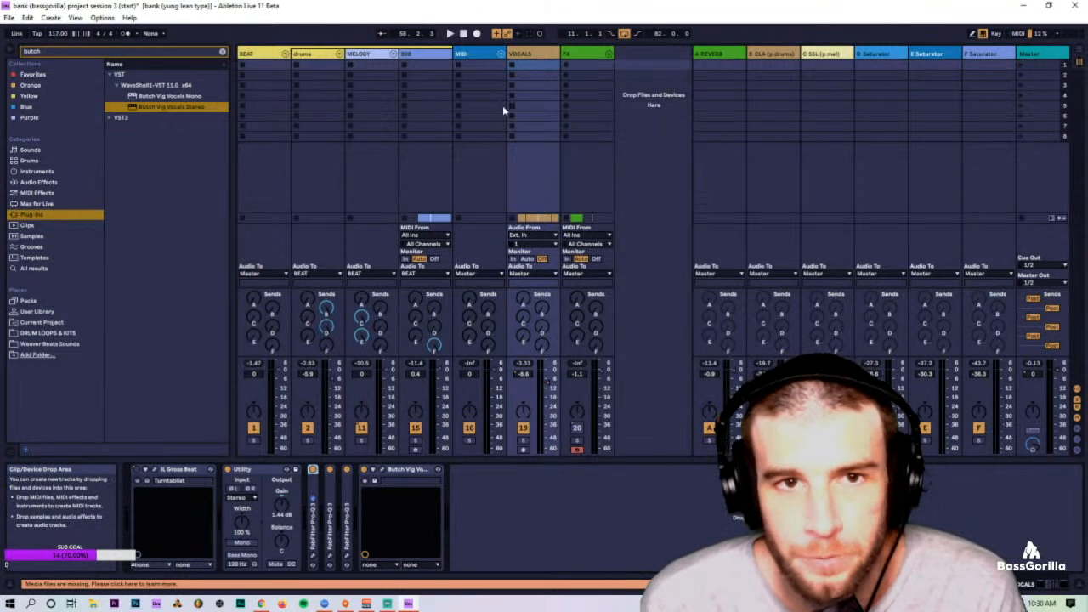
click(485, 54)
click(535, 54)
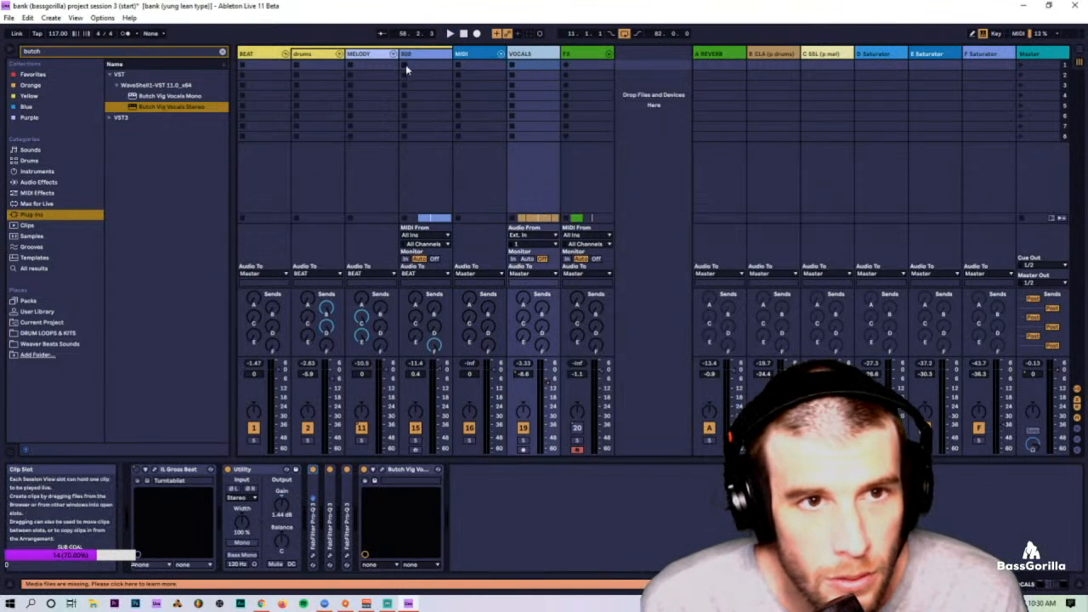
Step: Start playback of the mix and clear the browser's search text
key(space)
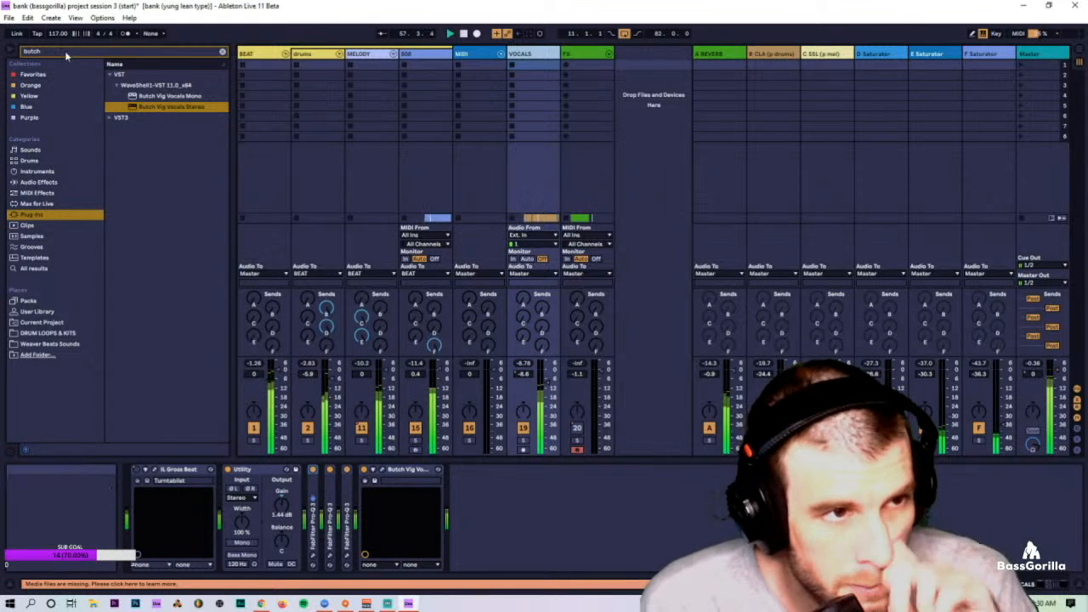
drag(64, 52, 25, 53)
key(BackSpace)
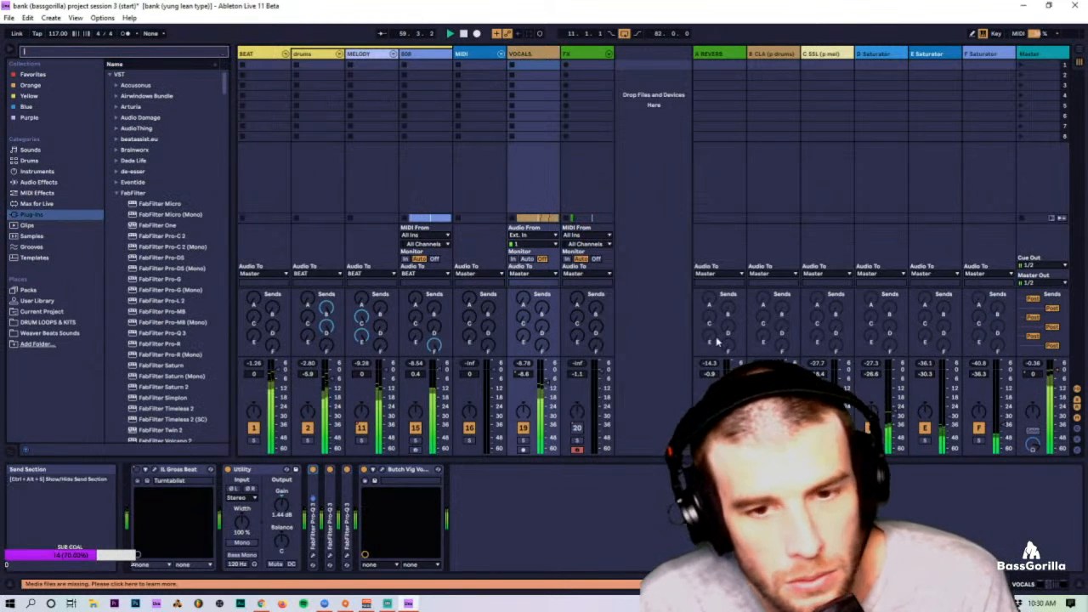
Step: Add an Auto Filter from the built-in audio effects to the end of the 808 track's device chain
click(661, 341)
key(space)
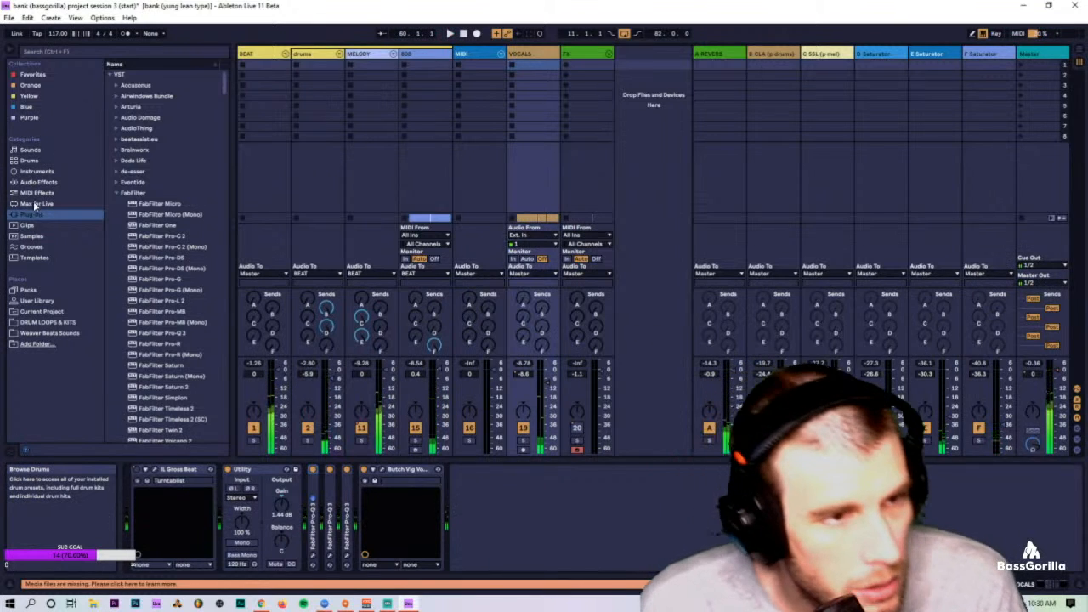
click(38, 182)
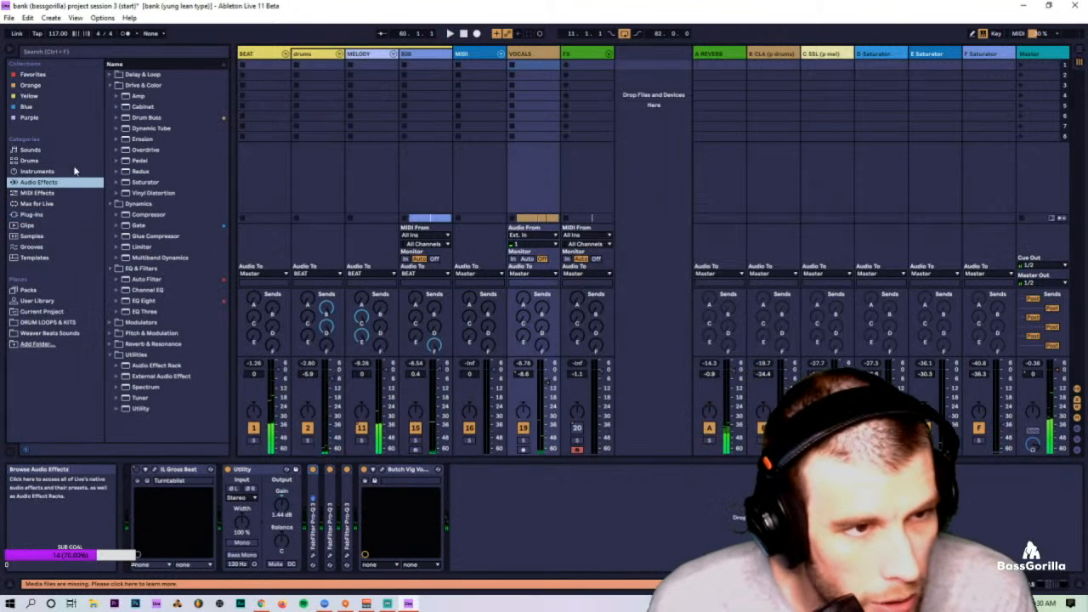
click(112, 86)
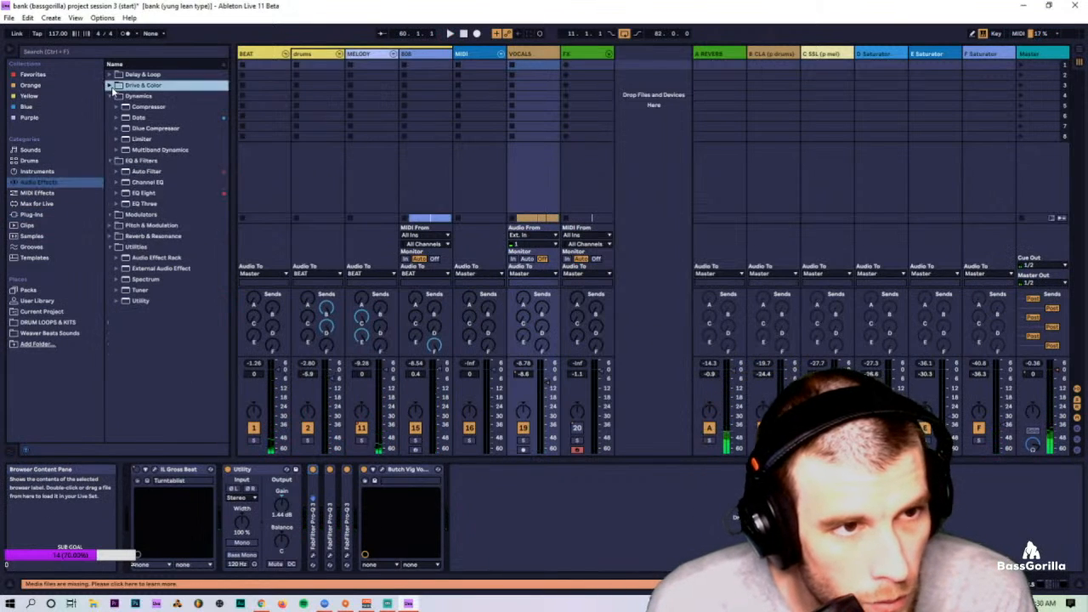
click(146, 174)
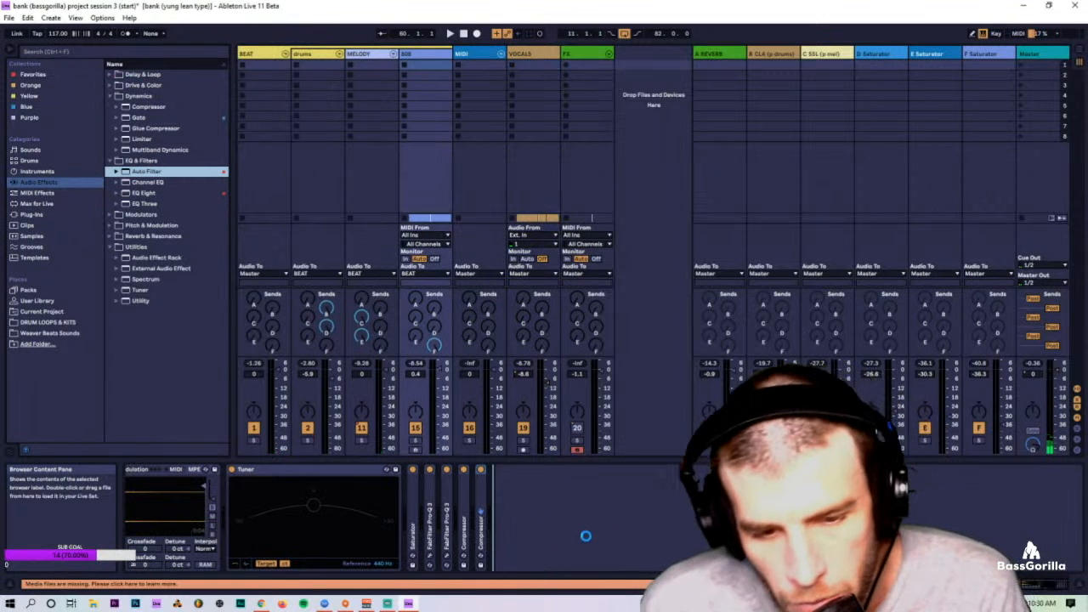
Step: Play the song and set the 808 track's Auto Filter cutoff frequency to about 3.78 kHz
key(space)
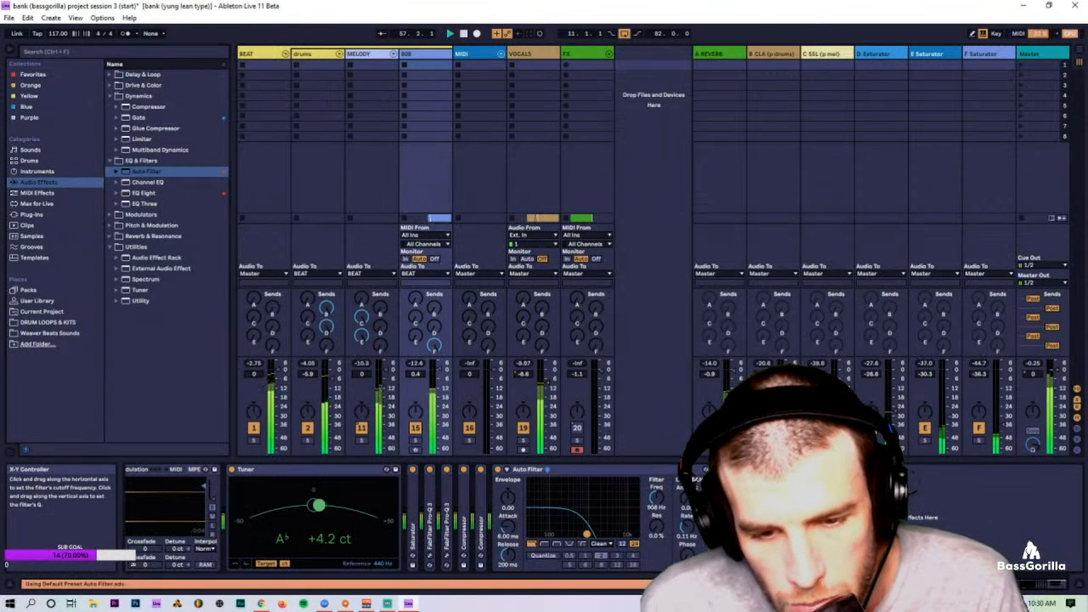
mouse_move(586, 534)
mouse_down()
mouse_move(622, 534)
mouse_move(604, 534)
mouse_up()
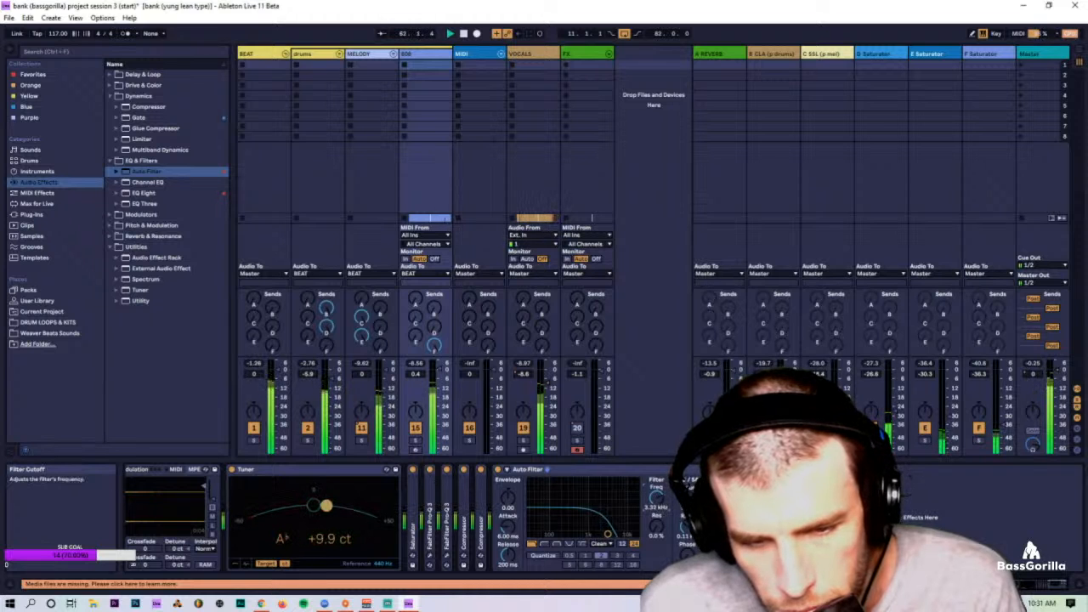
drag(658, 500, 658, 494)
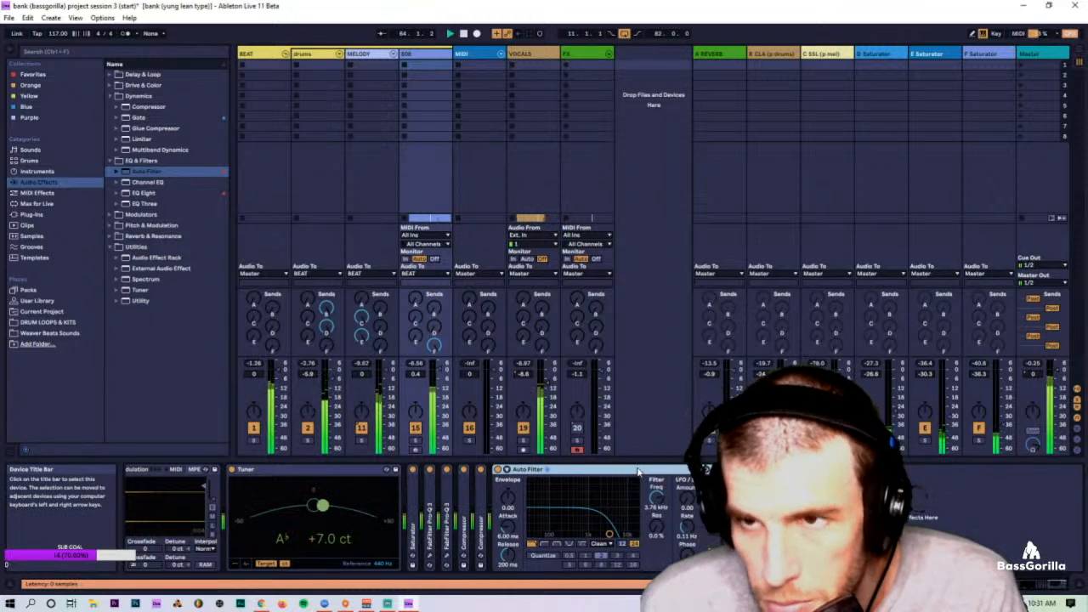
Step: Copy the 808's Auto Filter onto the F Saturator return, with a 12 dB slope and a cutoff of about 7.18 kHz
click(982, 53)
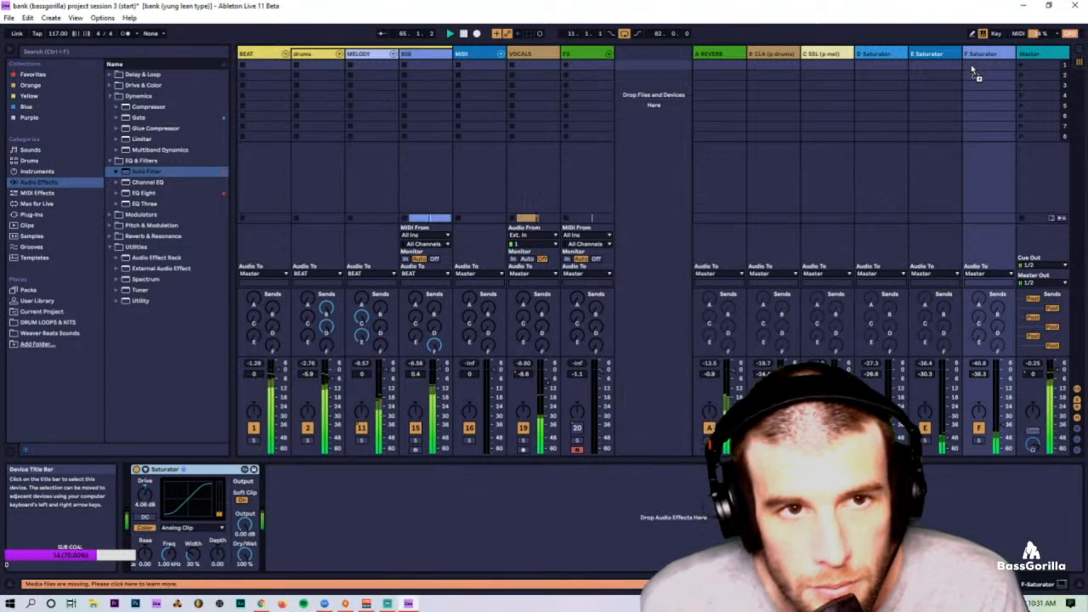
key(ctrl+v)
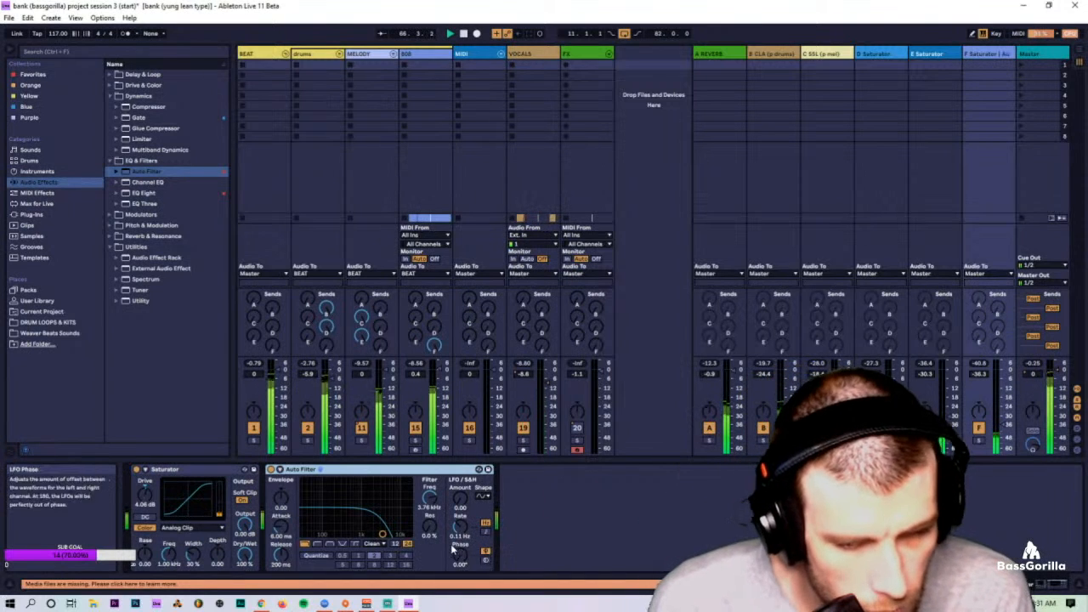
click(402, 544)
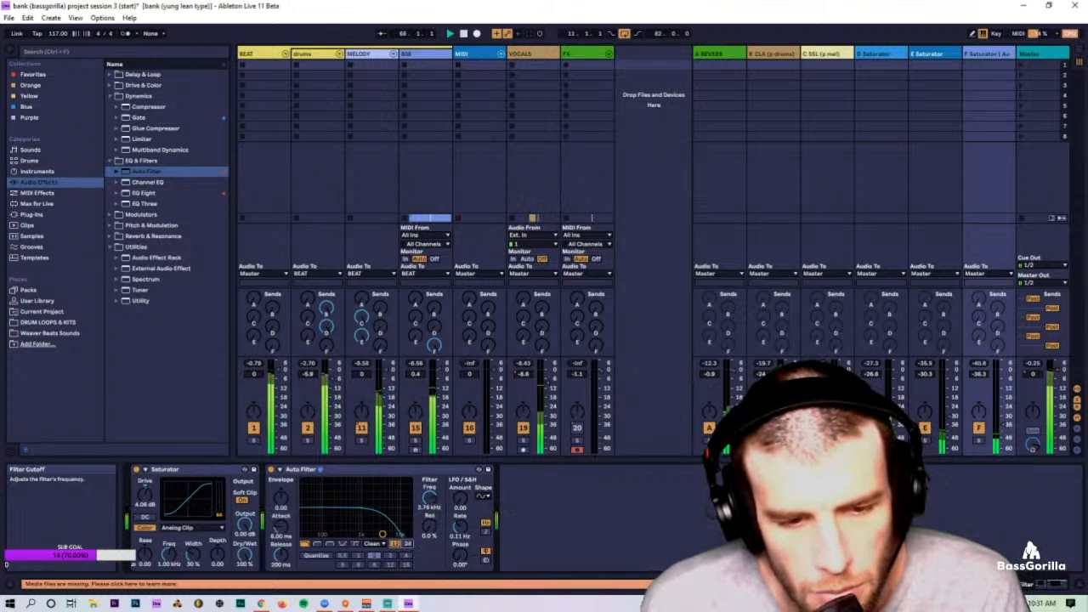
drag(430, 498, 429, 487)
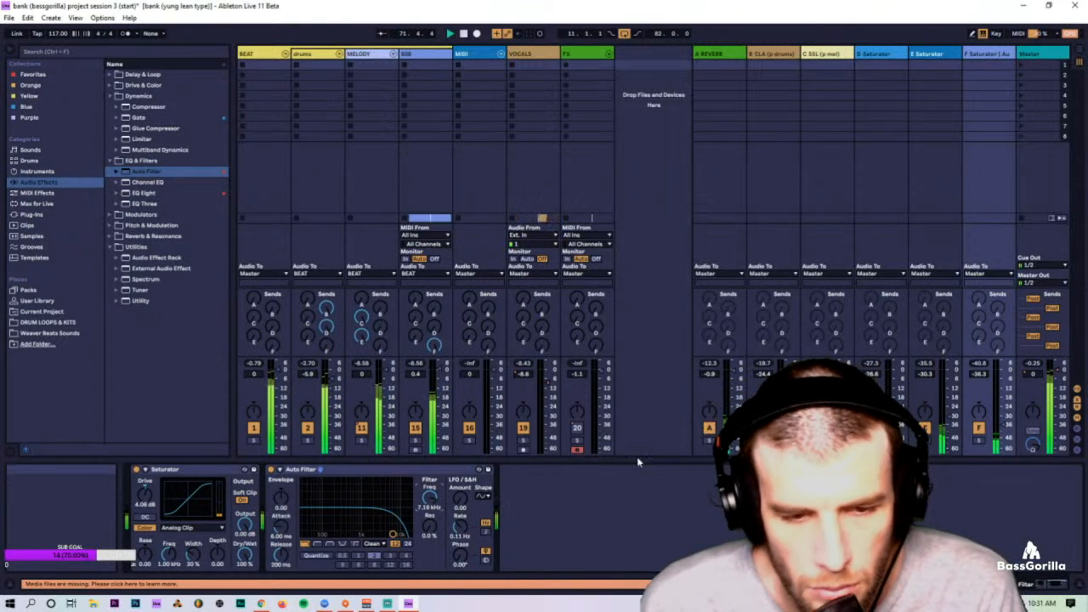
Step: Copy the "cut hh" FabFilter Pro-Q 3 from the MELODY group to the end of the F Saturator return's chain and play the song
key(Tab)
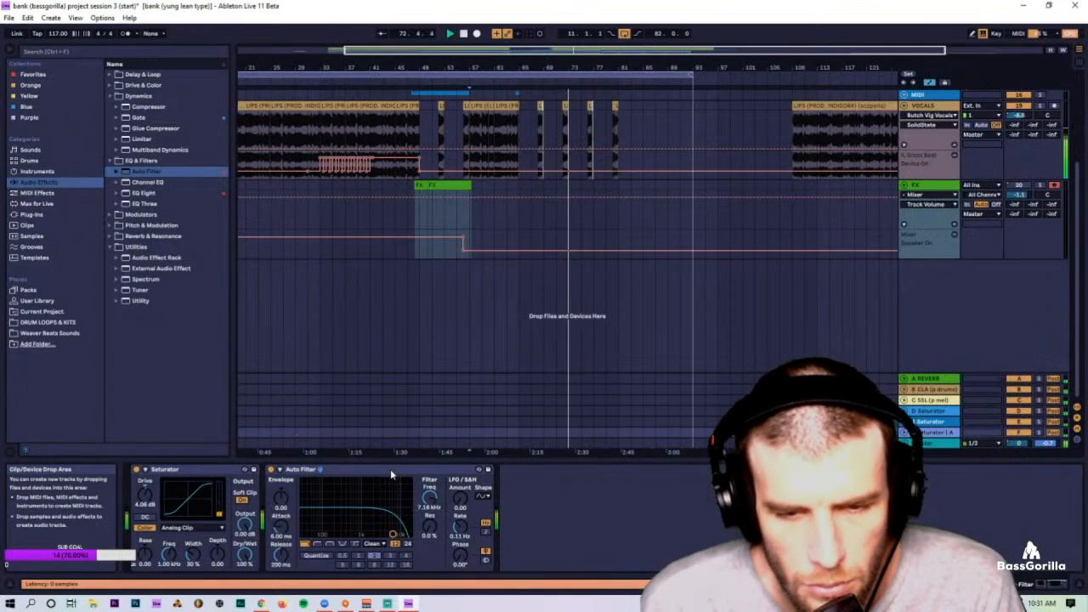
key(Tab)
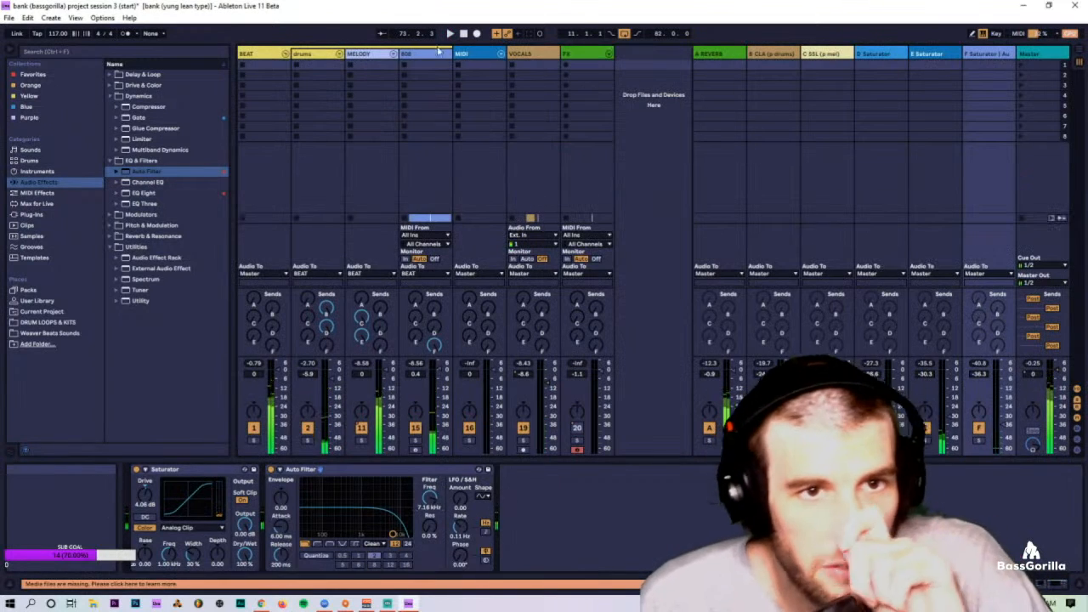
click(525, 53)
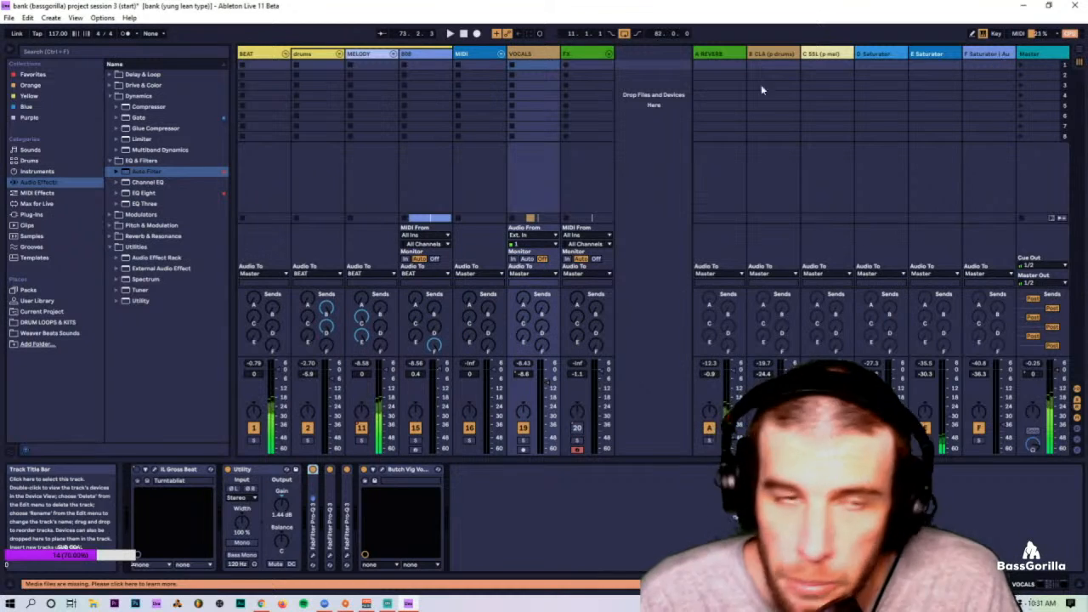
click(427, 59)
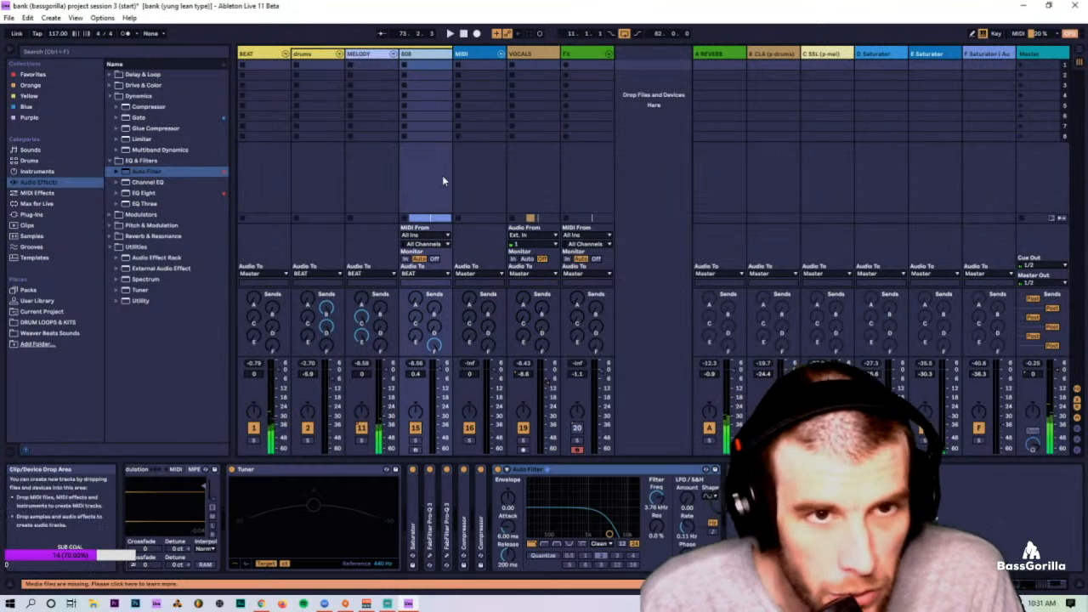
click(380, 63)
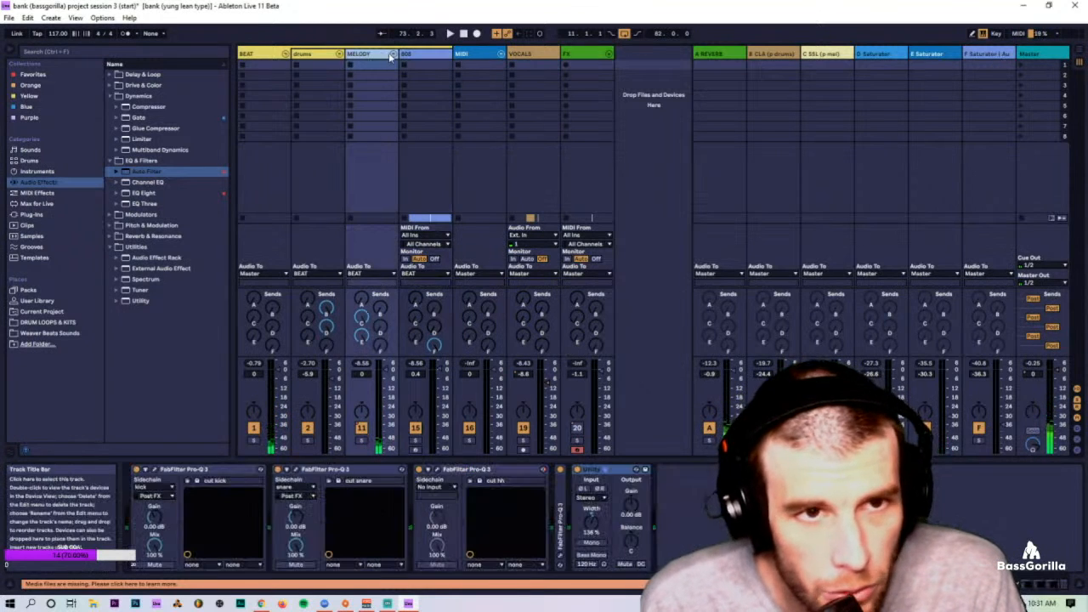
click(502, 468)
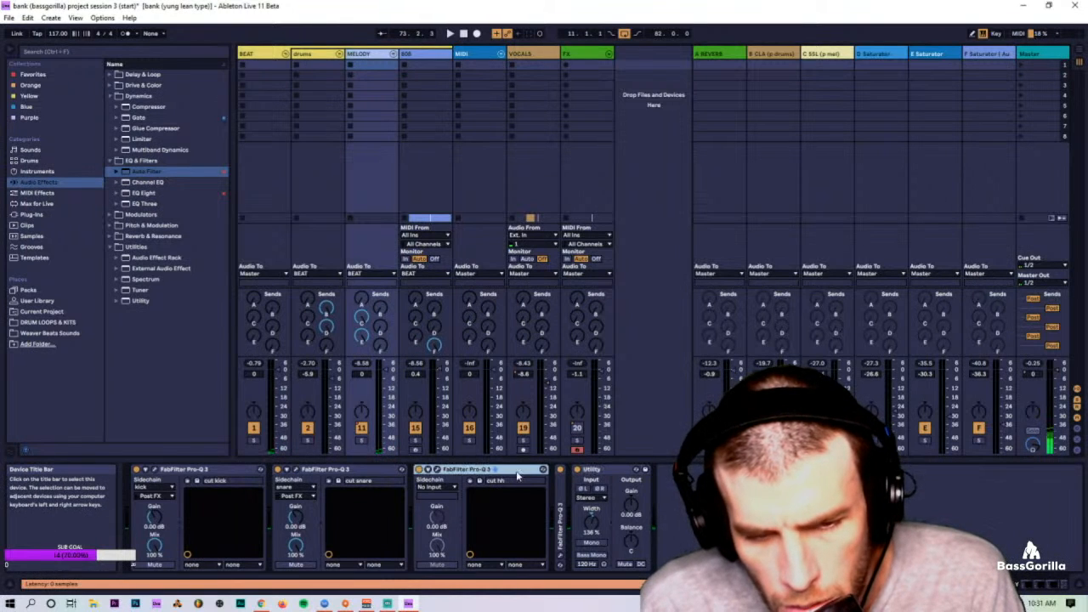
click(986, 53)
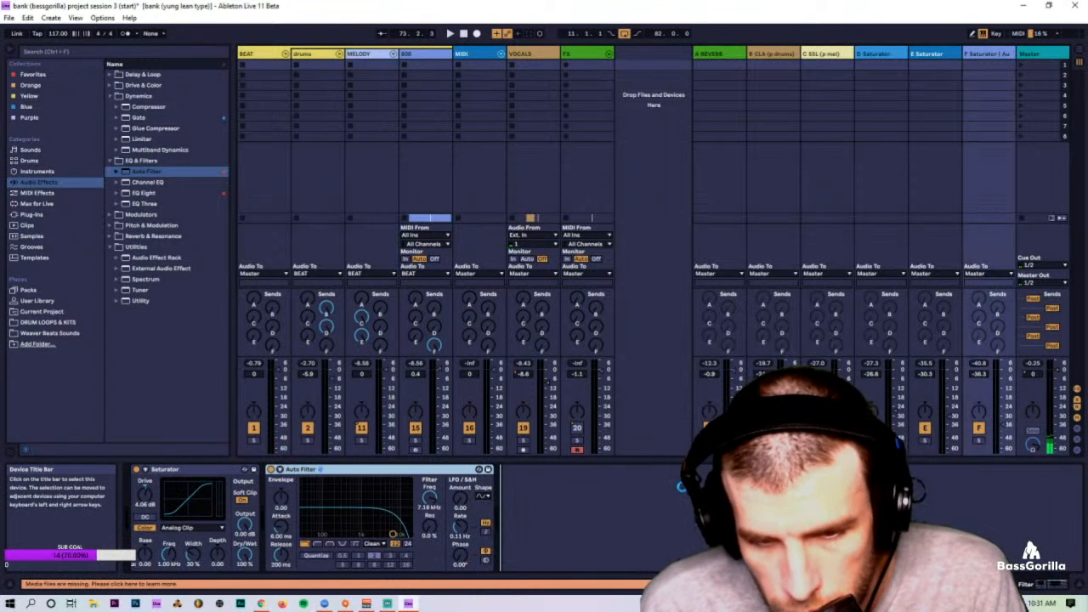
key(ctrl+v)
key(space)
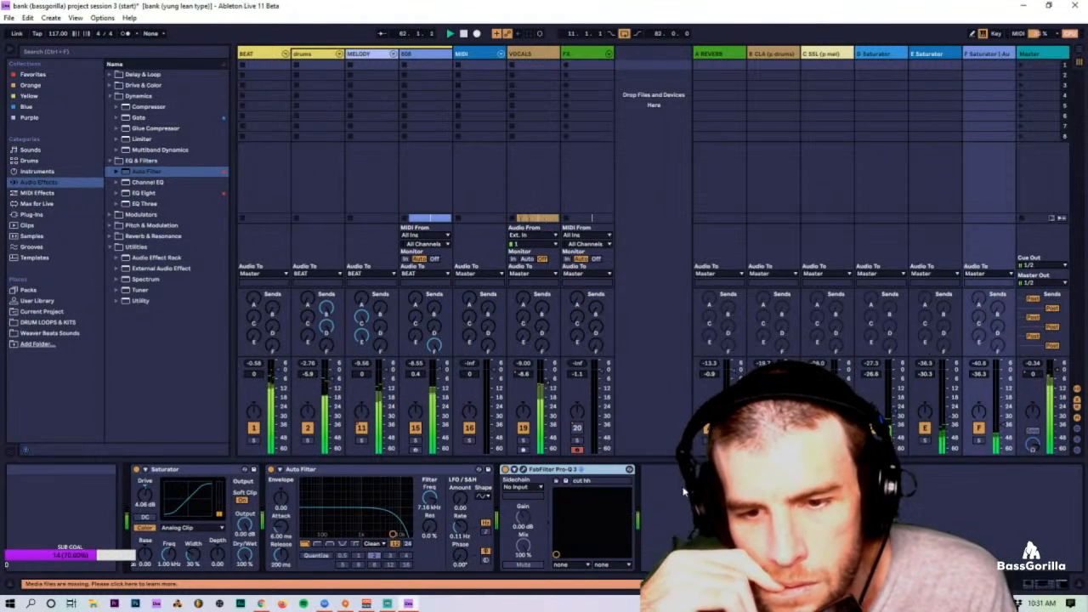
Step: Look over the whole arrangement during playback, including the 808 track's Auto Filter frequency lane
key(Tab)
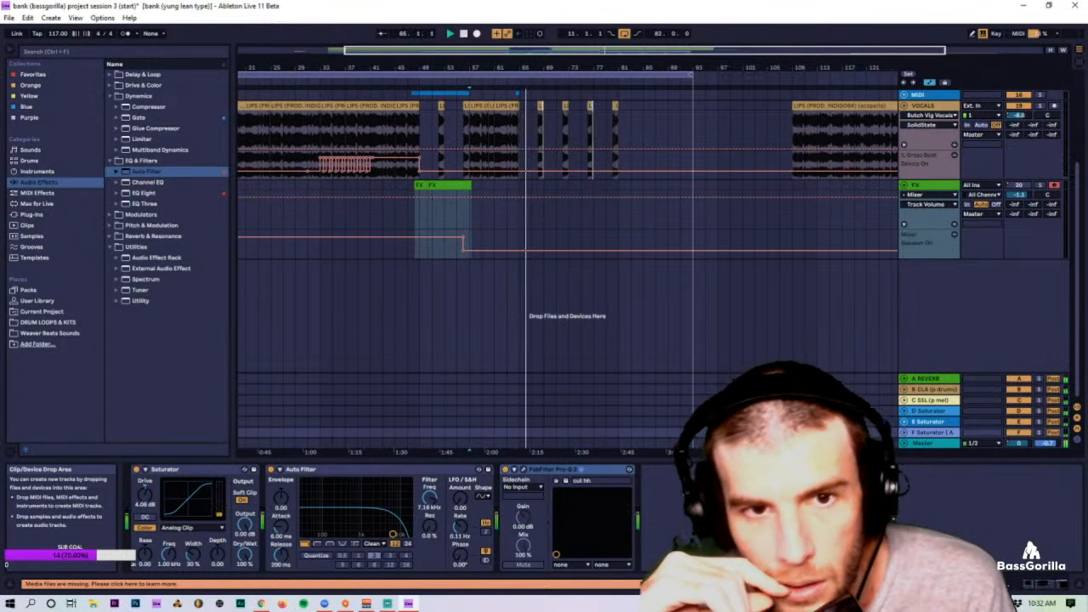
key(Tab)
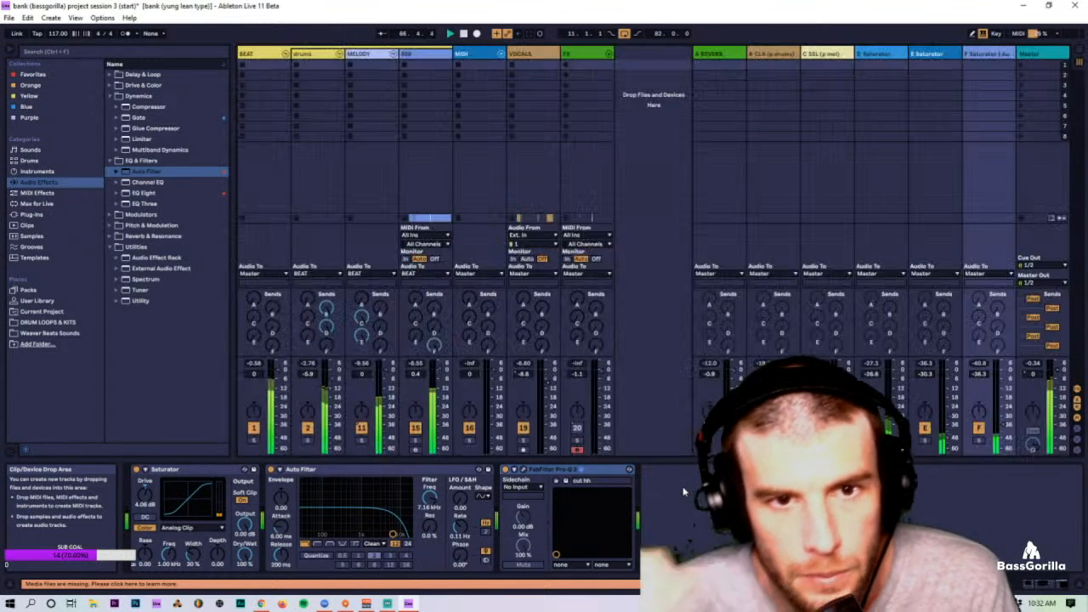
key(Tab)
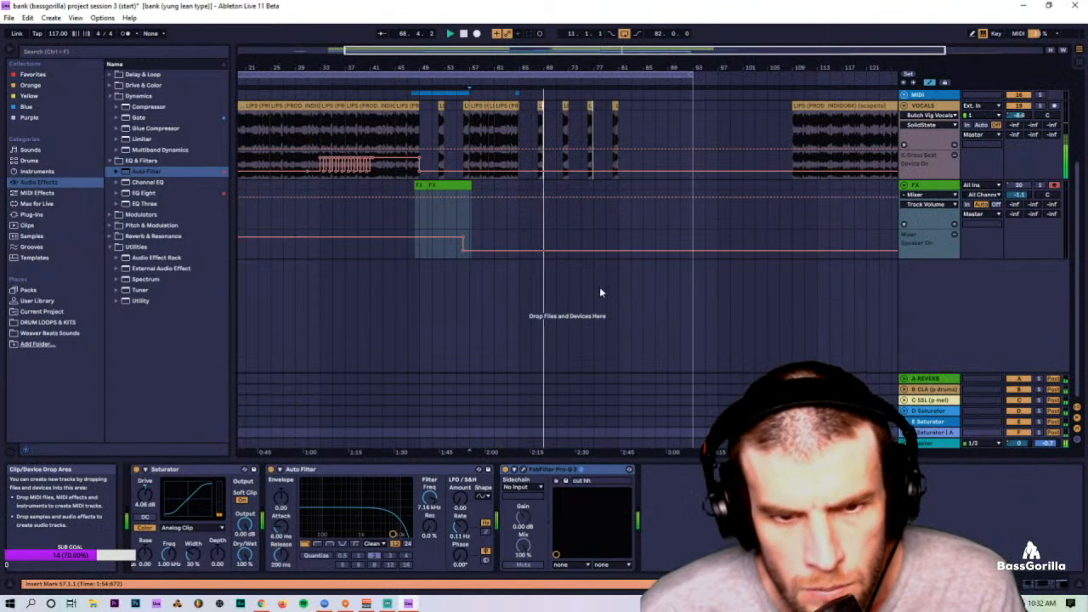
drag(569, 68, 568, 58)
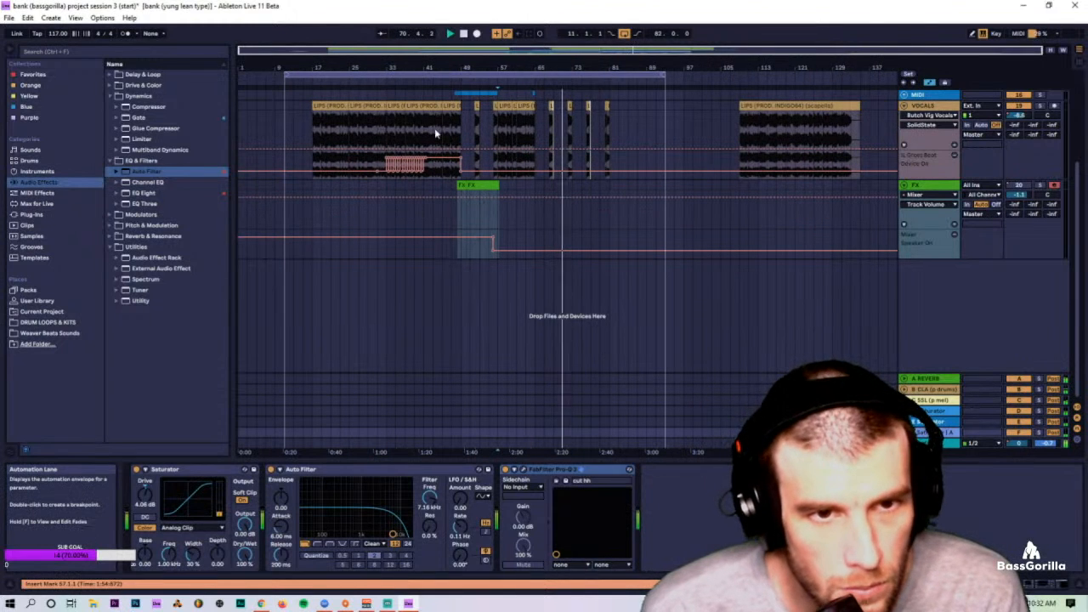
scroll(638, 227, up, 5)
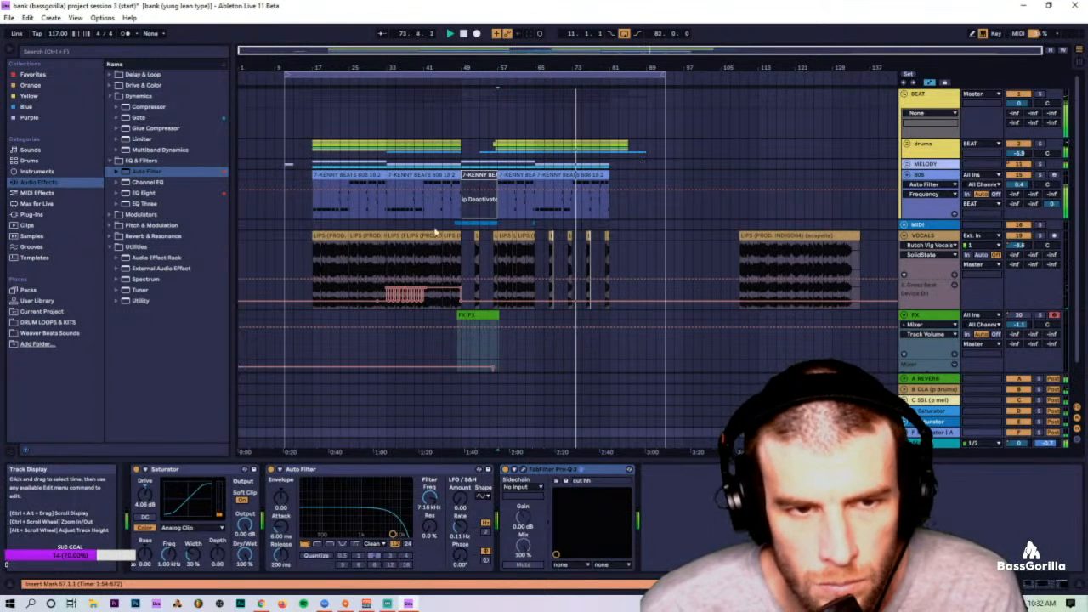
click(301, 205)
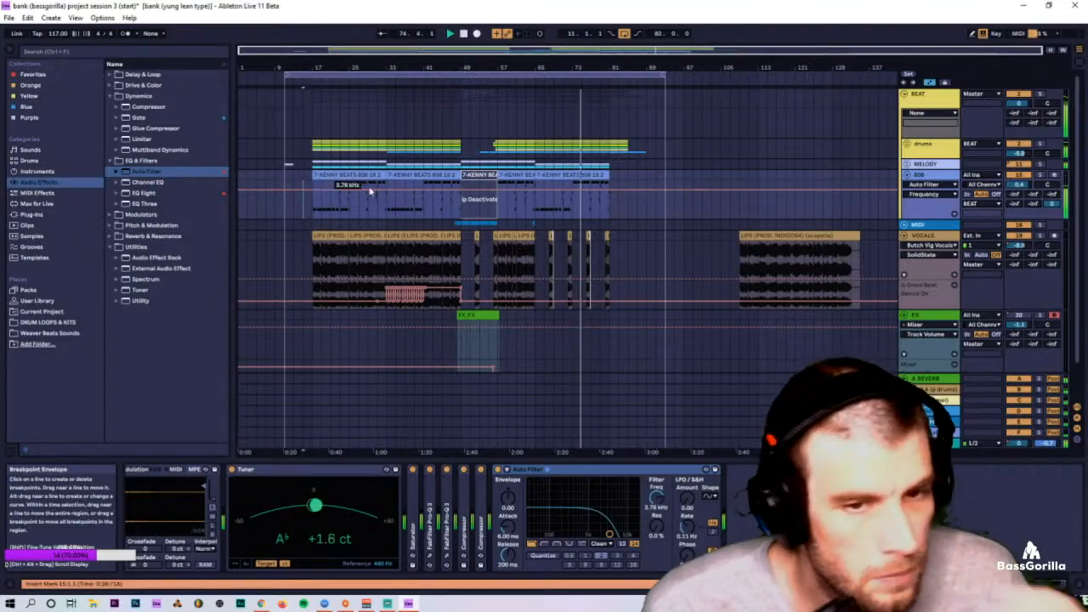
click(408, 603)
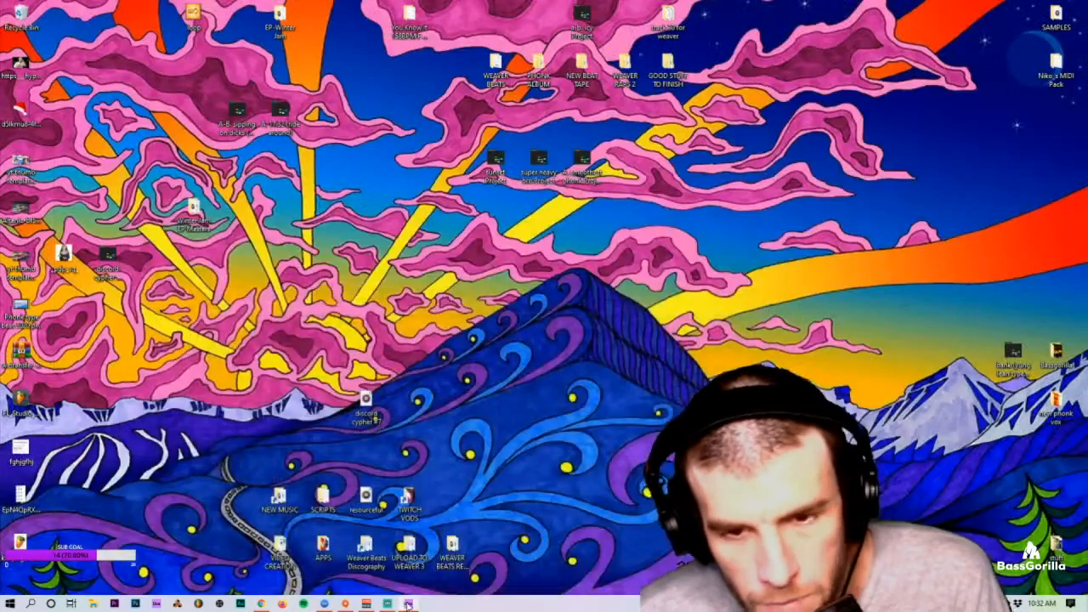
click(408, 603)
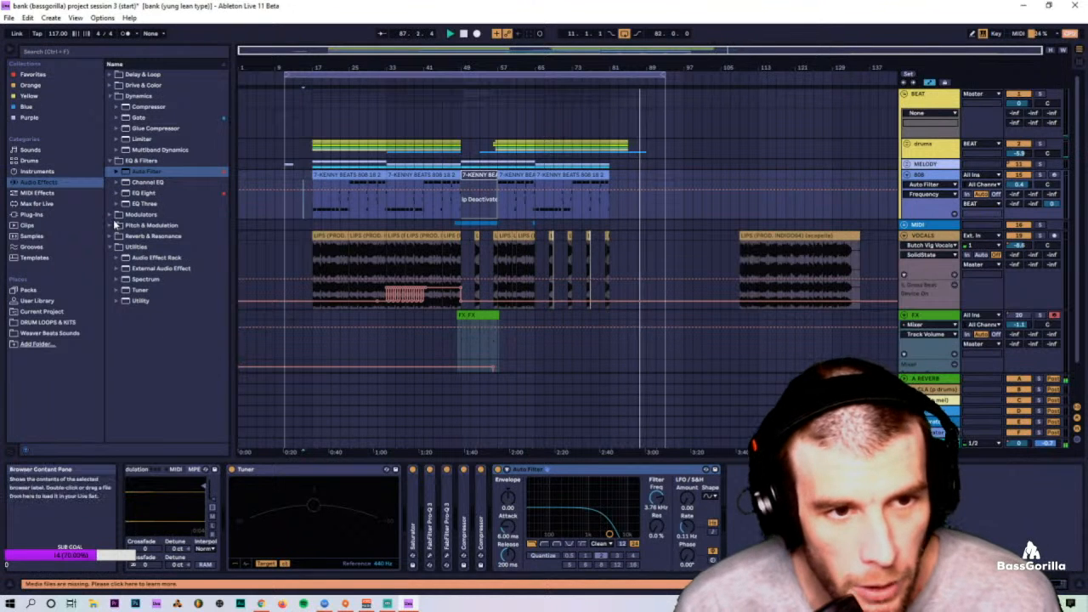
Step: Fold the FX track in the arrangement
click(332, 232)
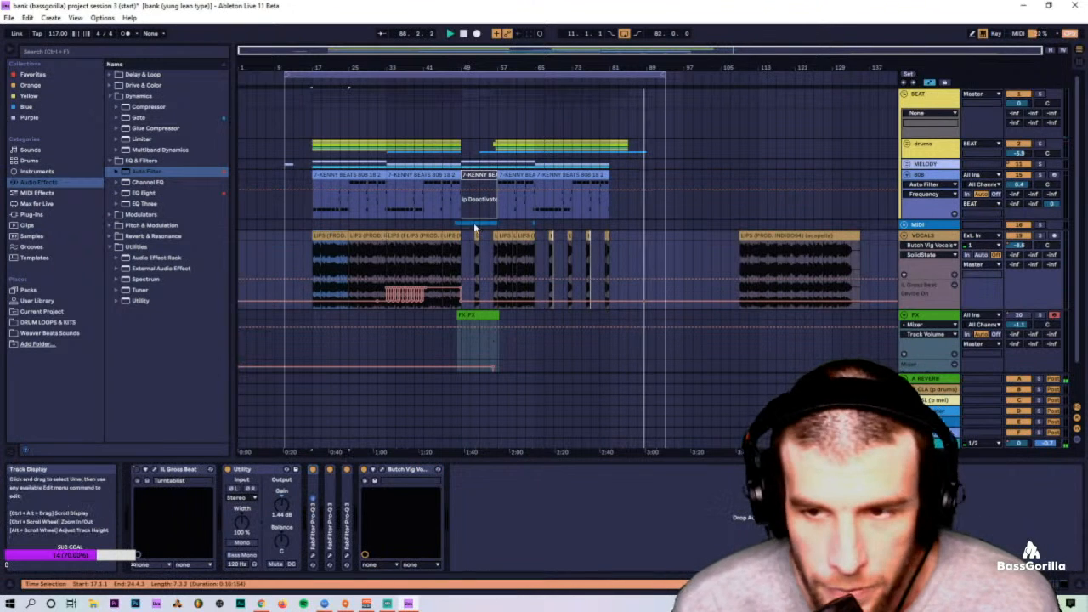
scroll(408, 234, down, 2)
click(923, 274)
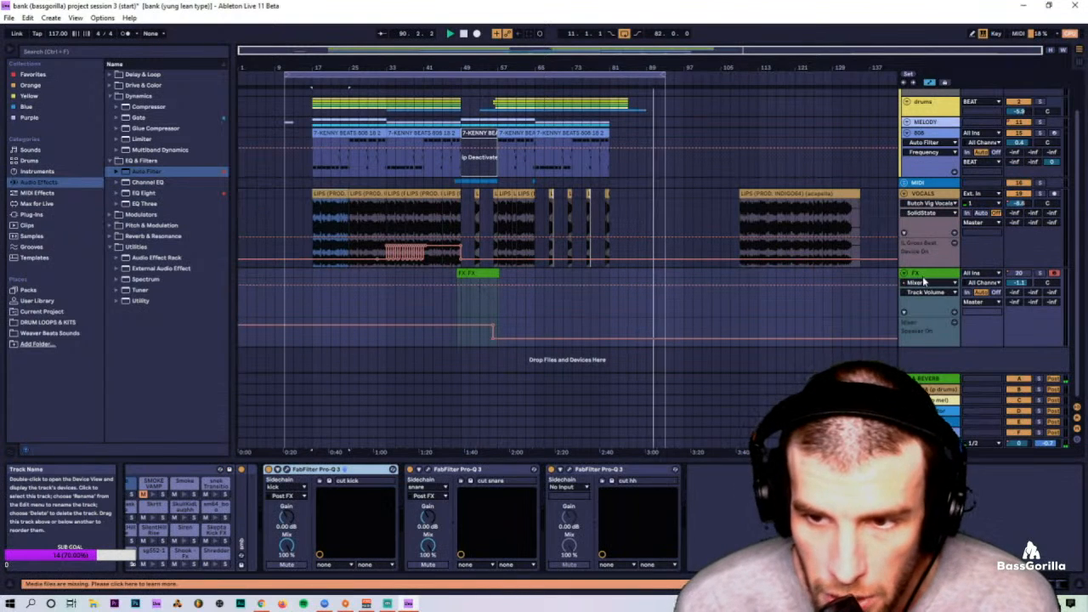
scroll(904, 274, up, 2)
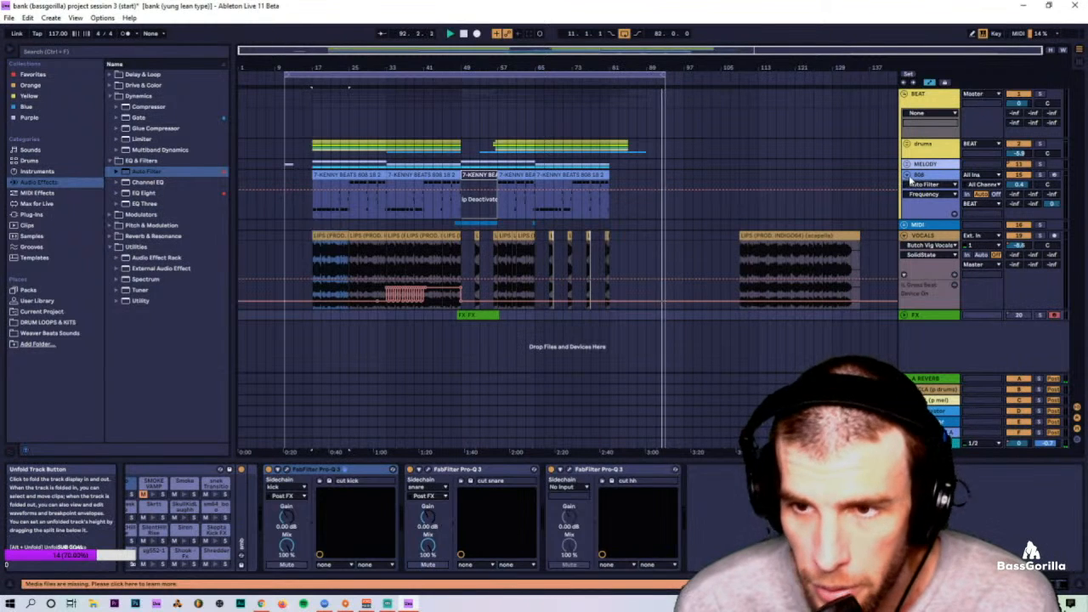
Step: Play from bar 15, unfold the MELODY group in the mixer and show the HIGH 2 track's panning automation in a new lane
click(311, 215)
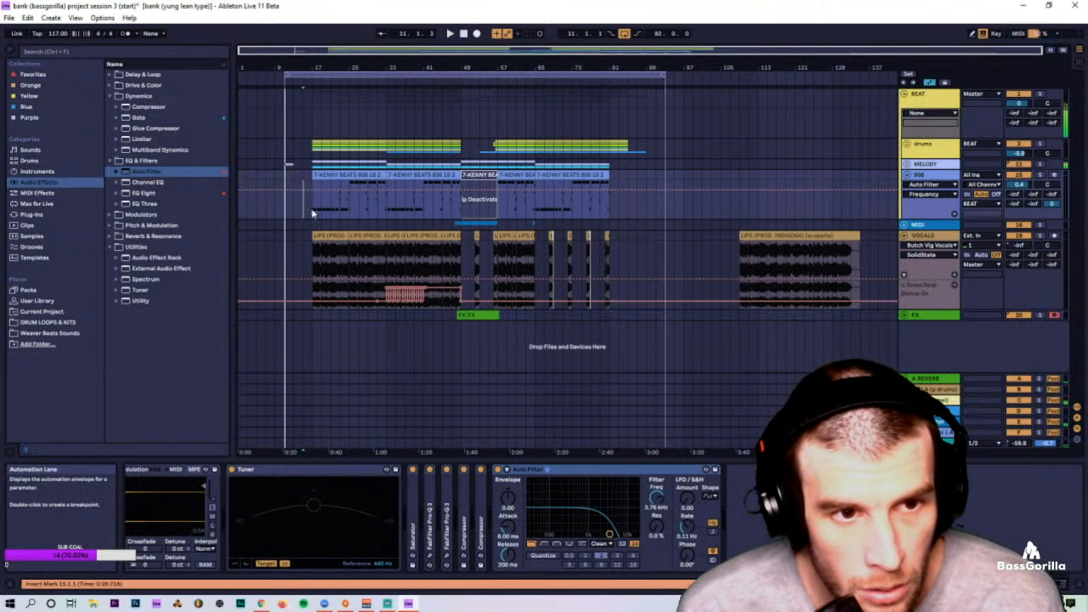
key(Tab)
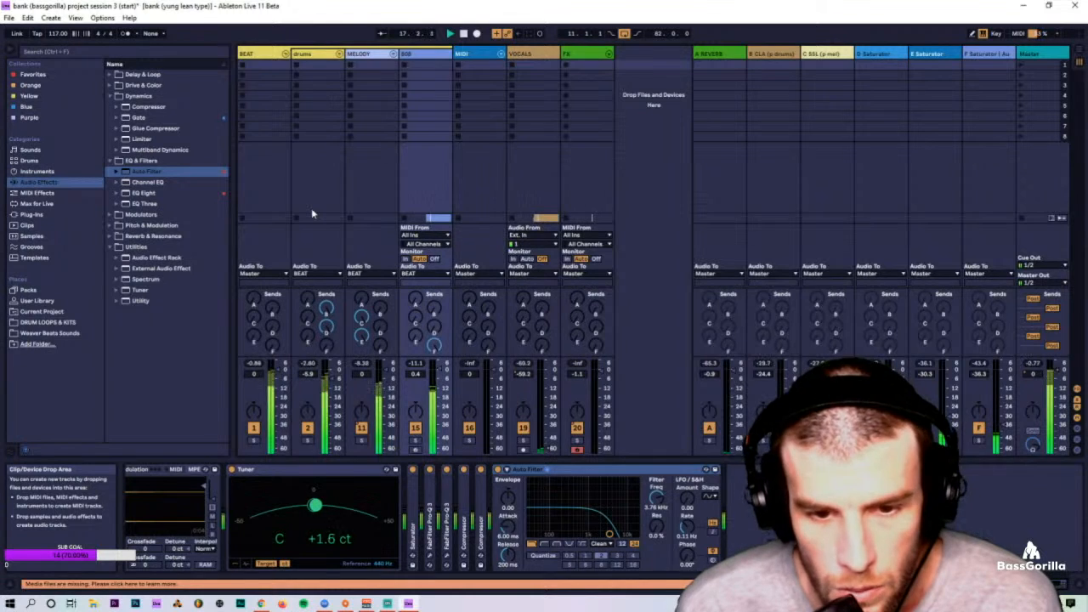
click(393, 54)
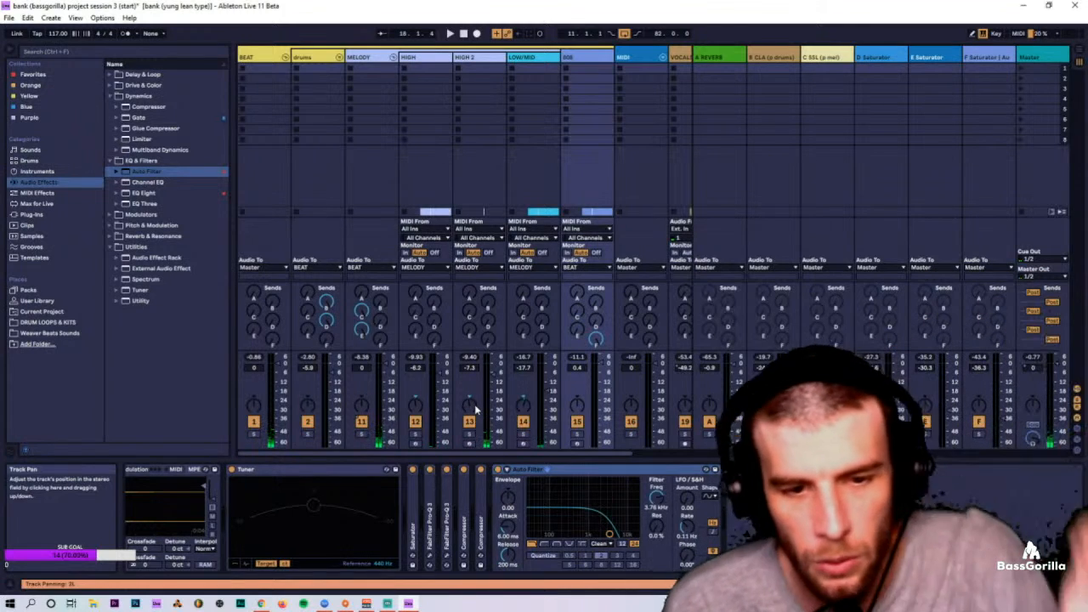
right_click(473, 403)
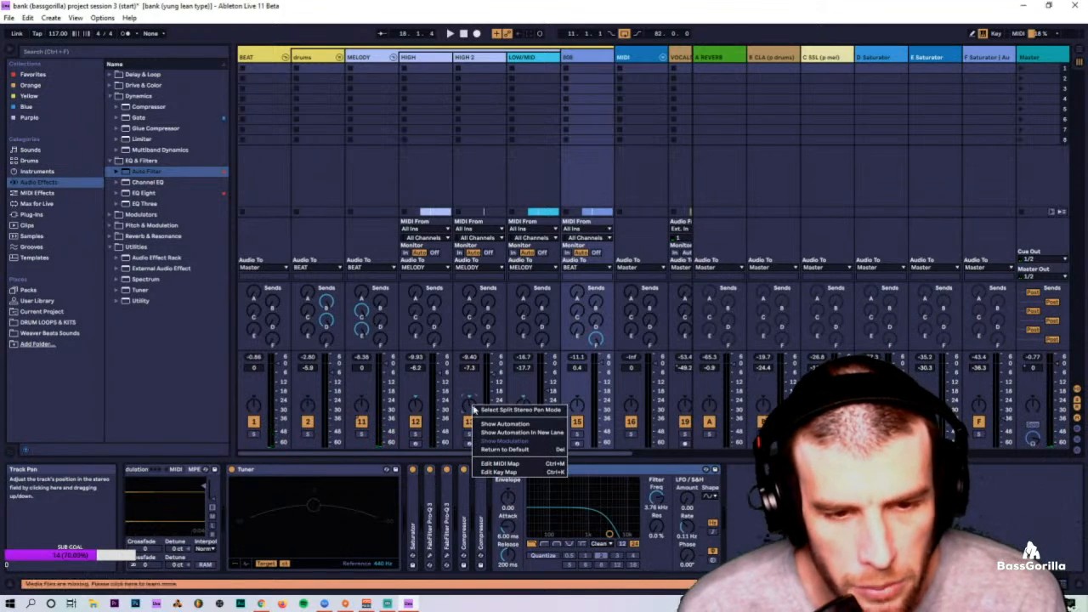
click(499, 436)
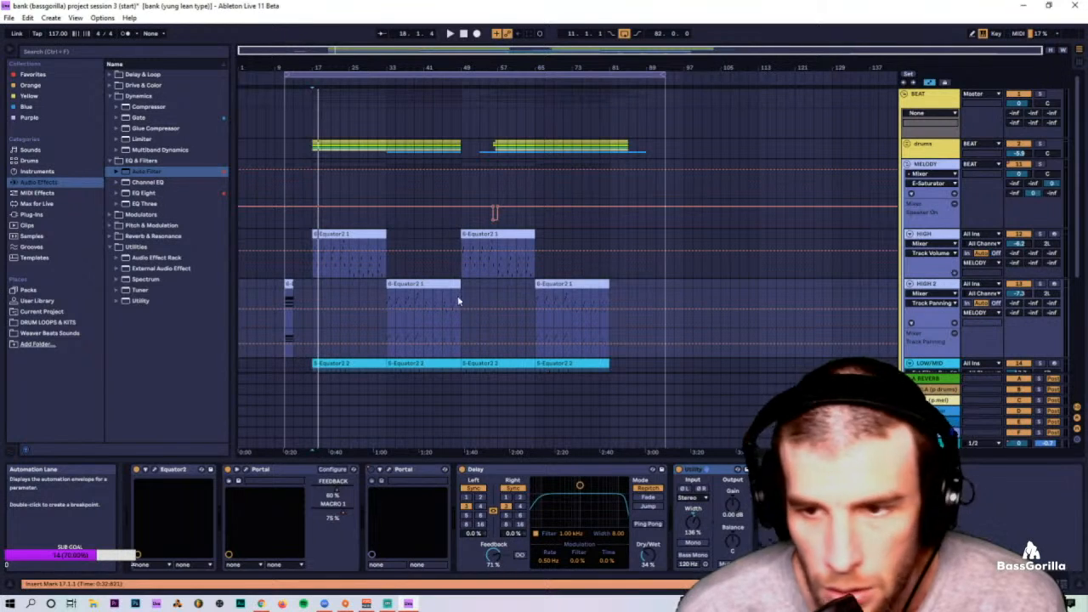
Step: Ramp the HIGH 2 track's panning automation from its current position at bar 33 to about 17L at bar 41
click(386, 344)
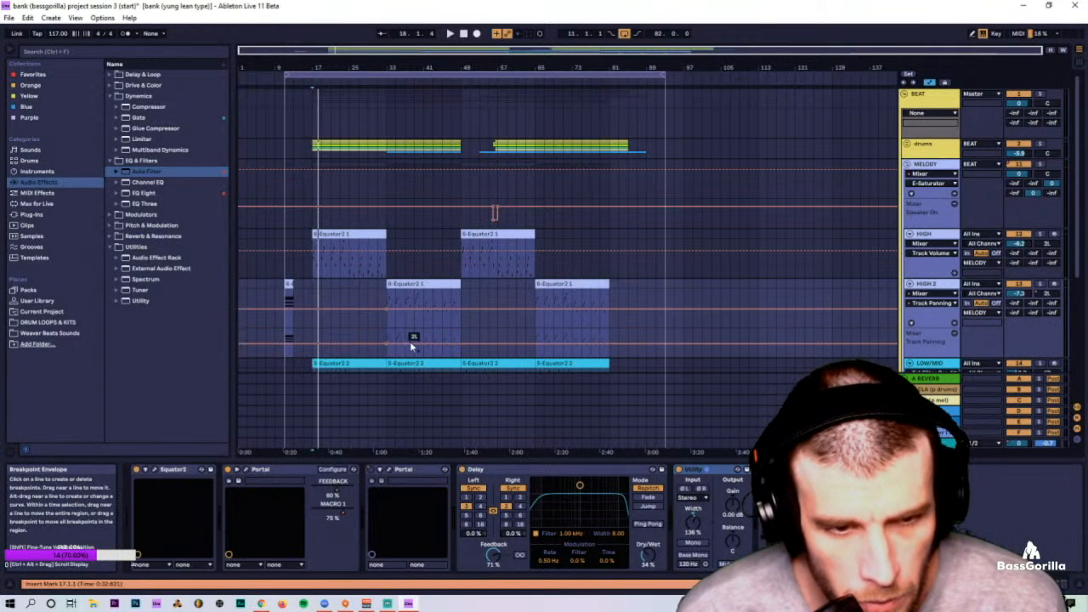
scroll(426, 338, down, 1)
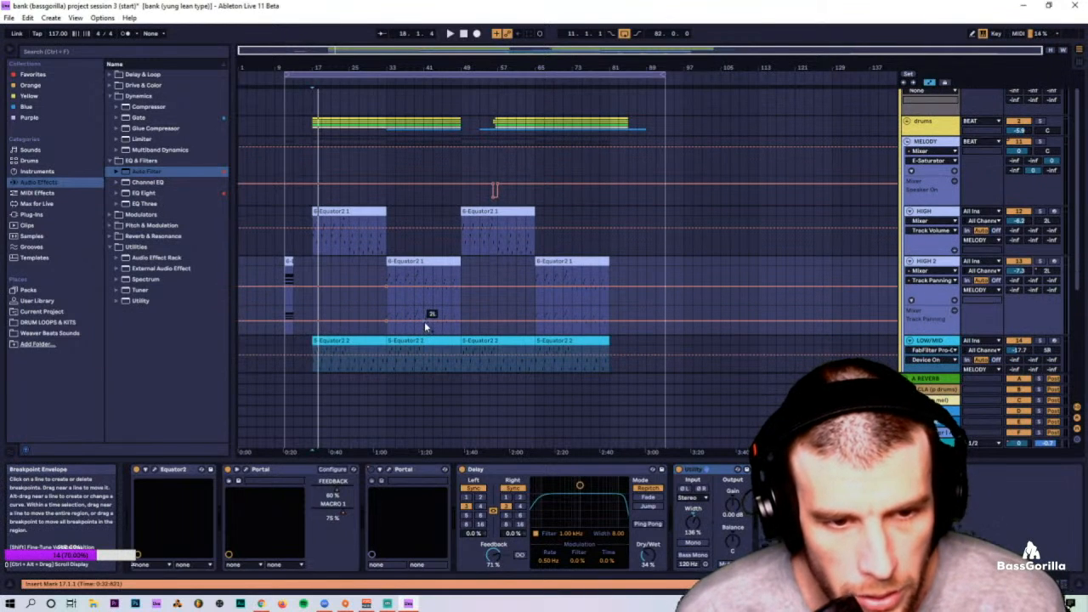
drag(426, 327, 426, 331)
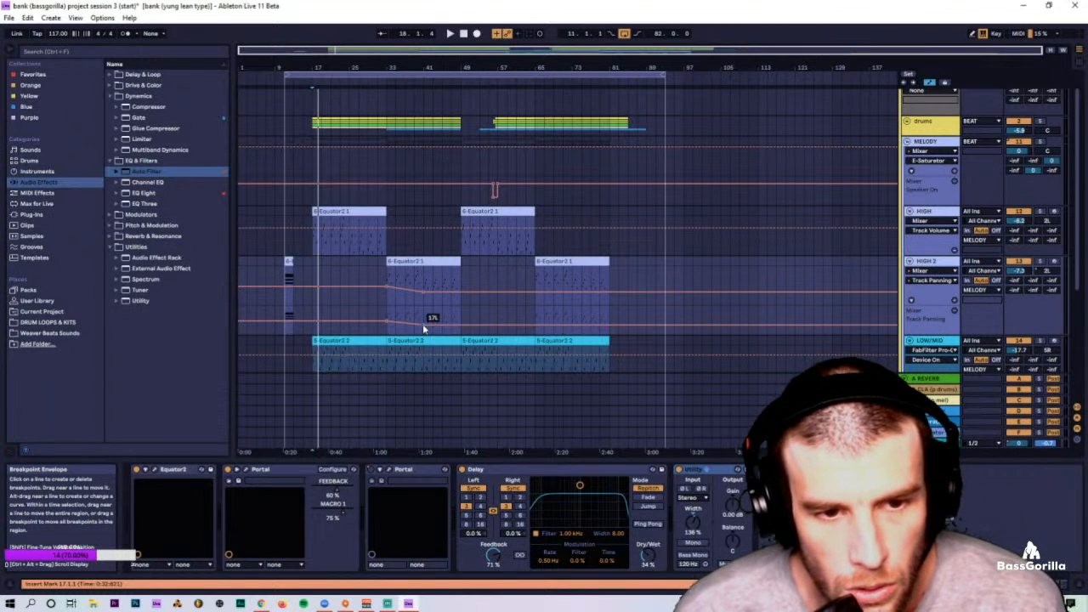
scroll(814, 322, down, 1)
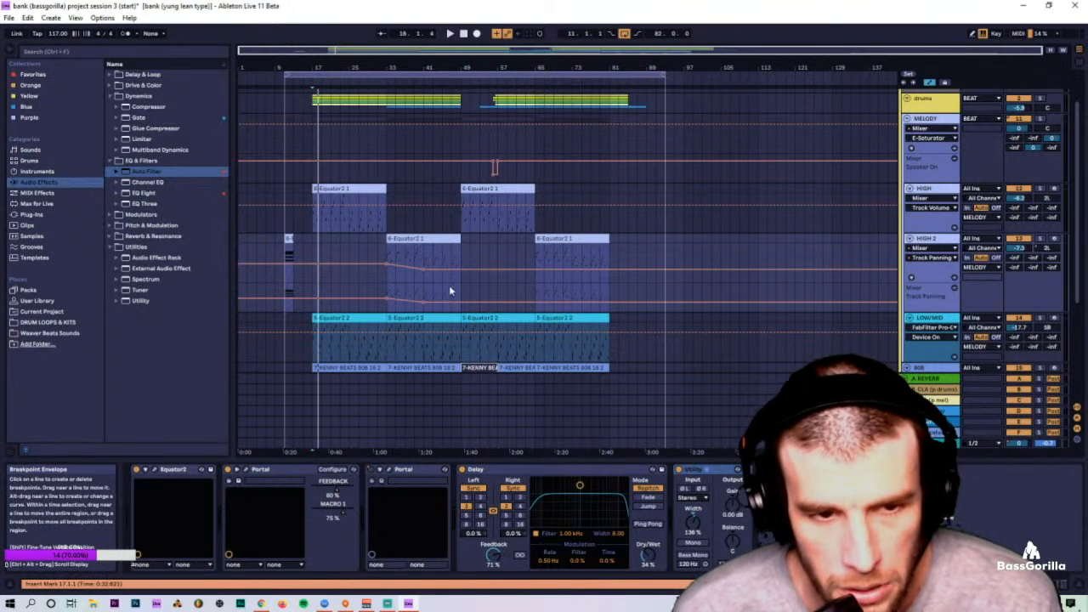
Step: Show the LOW/MID track's panning automation in a new lane and ramp it from bar 33 to about 17R at bar 41
key(Tab)
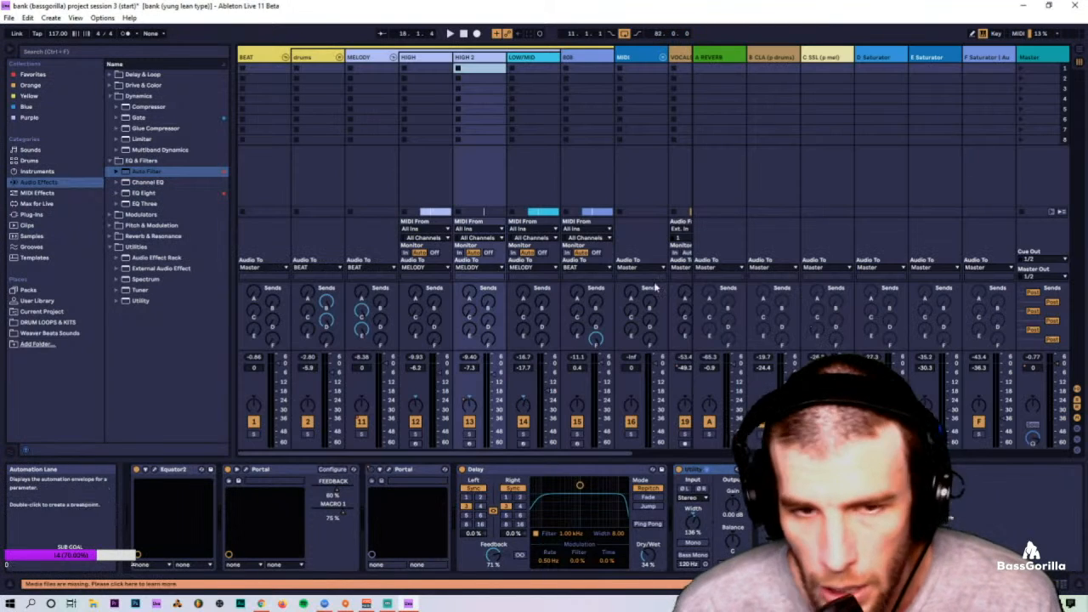
right_click(525, 406)
click(538, 422)
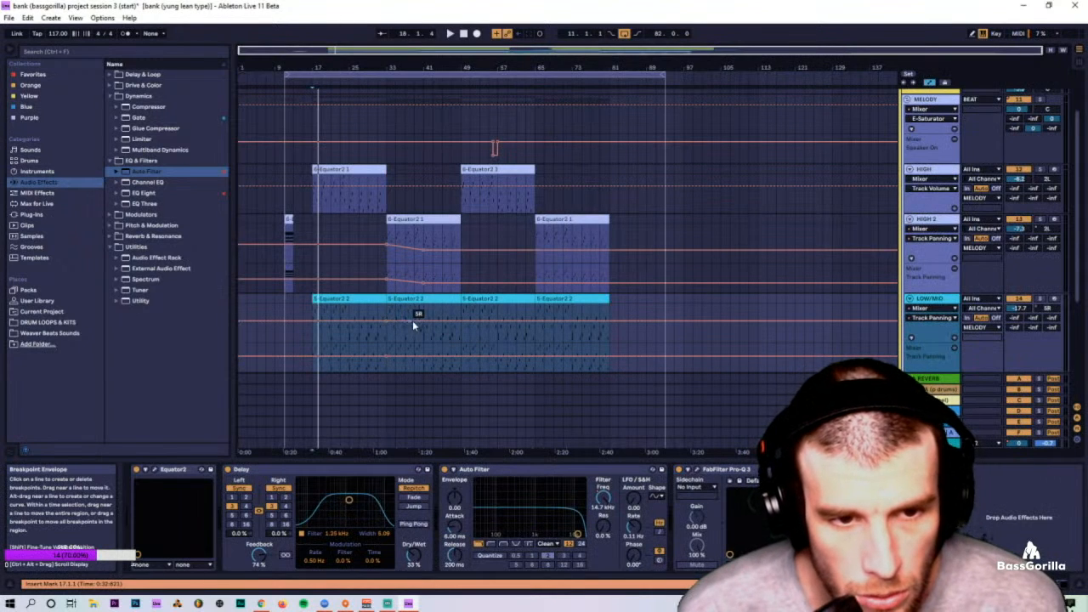
drag(425, 322, 424, 316)
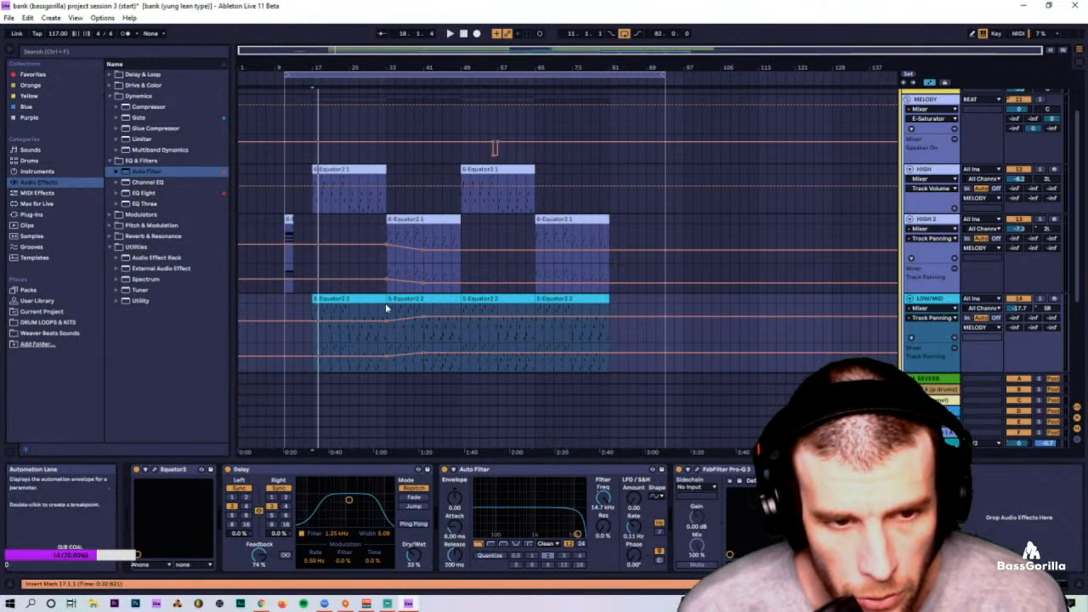
Step: Play from bar 31 and copy the LOW/MID panning automation of bars 17 to 33 to bar 49
click(380, 272)
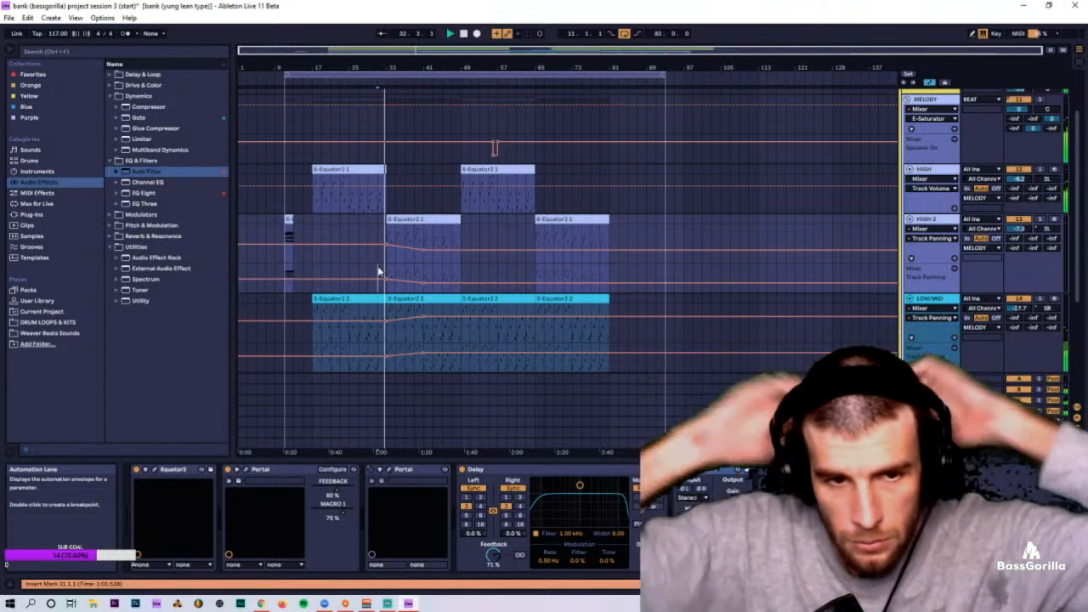
mouse_move(462, 318)
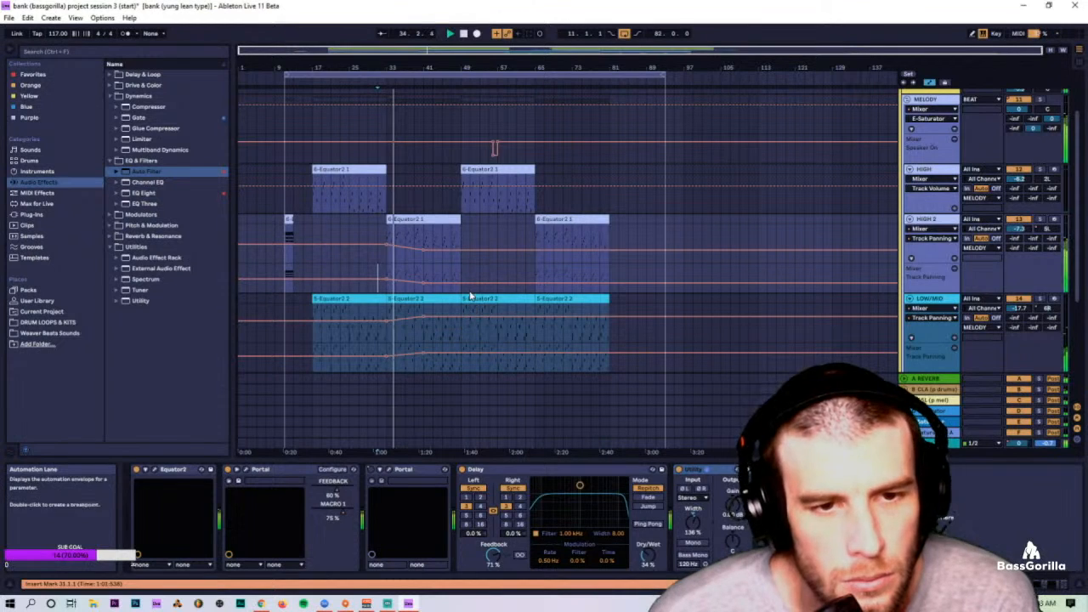
drag(451, 364, 311, 350)
click(461, 363)
key(ctrl+v)
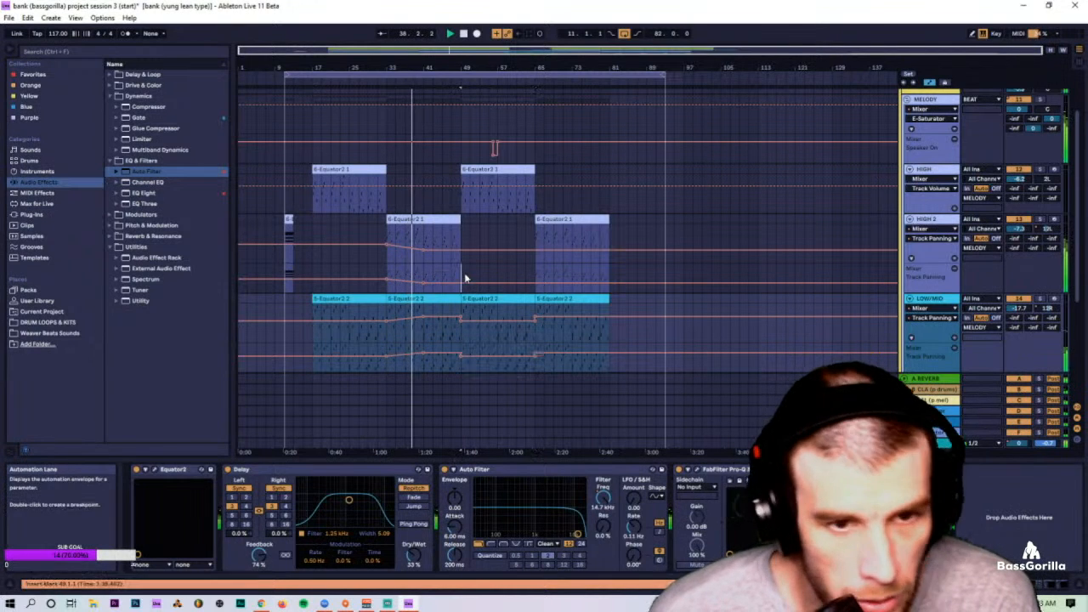
Step: Copy the LOW/MID panning ramp of bars 33 to 49 to bar 65
click(464, 281)
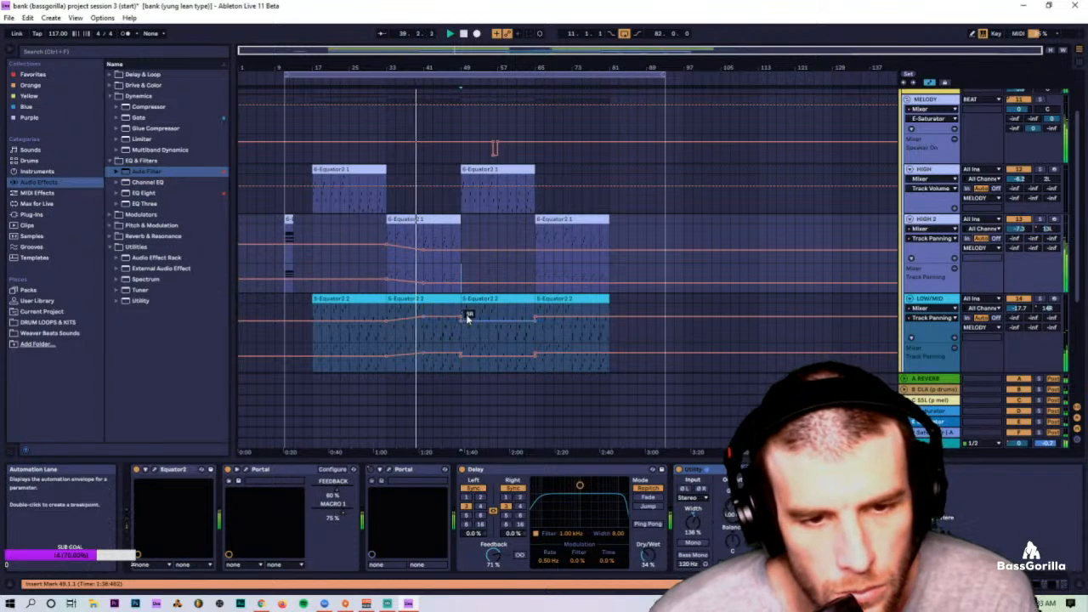
click(454, 372)
click(454, 365)
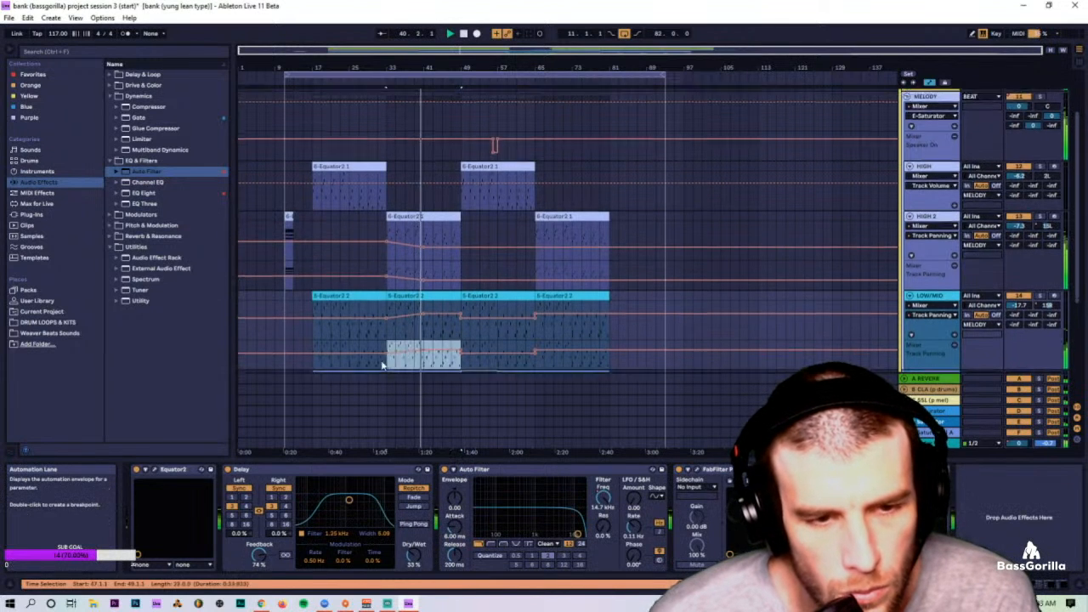
scroll(477, 345, down, 1)
click(536, 333)
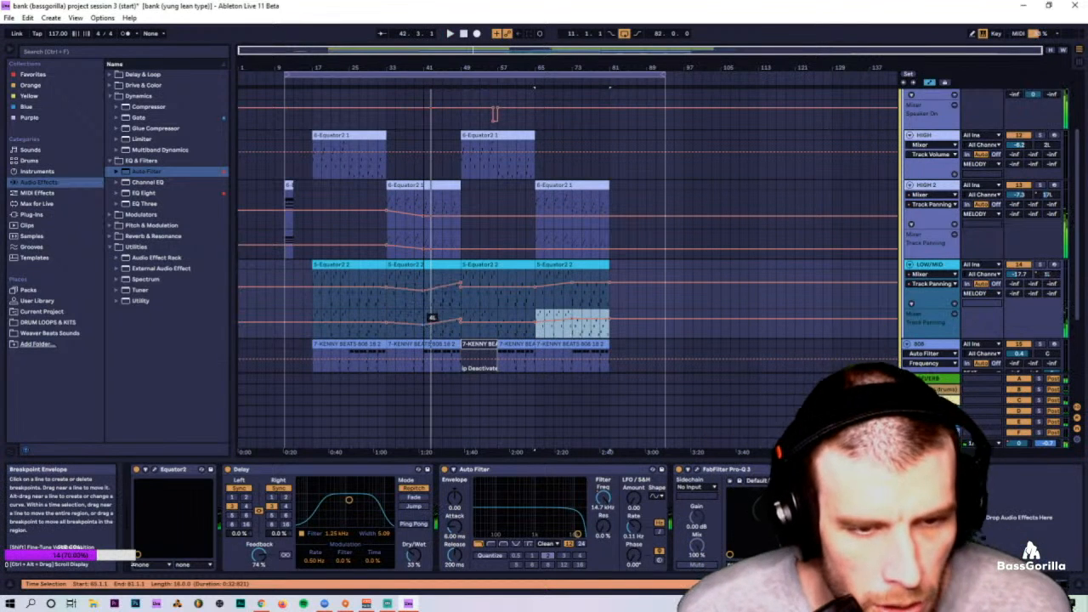
Step: Lower the LOW/MID panning breakpoints at bars 41, 49, 73 and 81 to about 10R
click(424, 319)
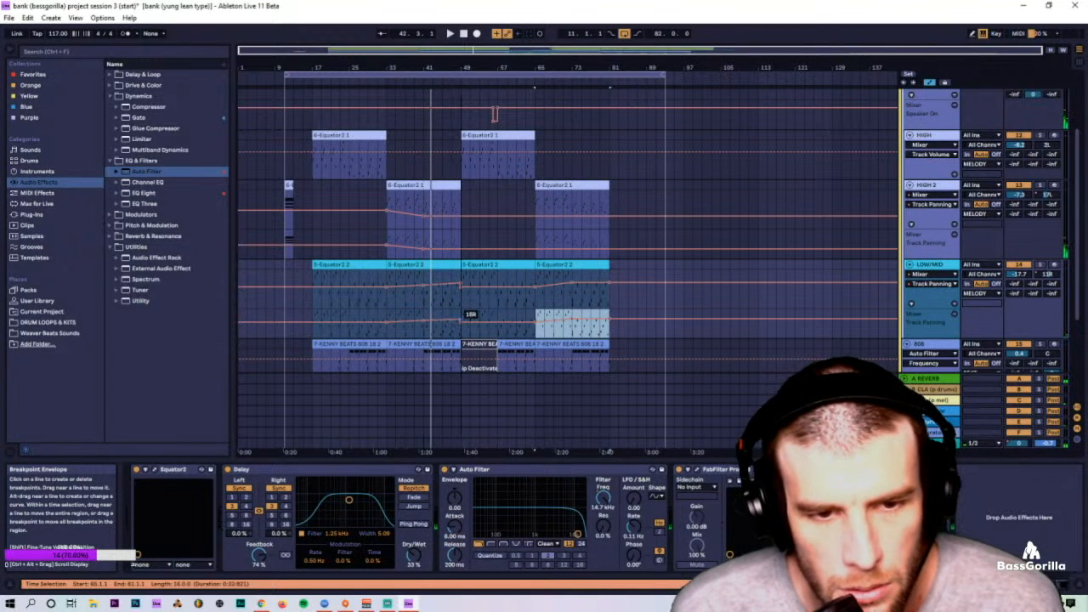
drag(461, 318, 461, 321)
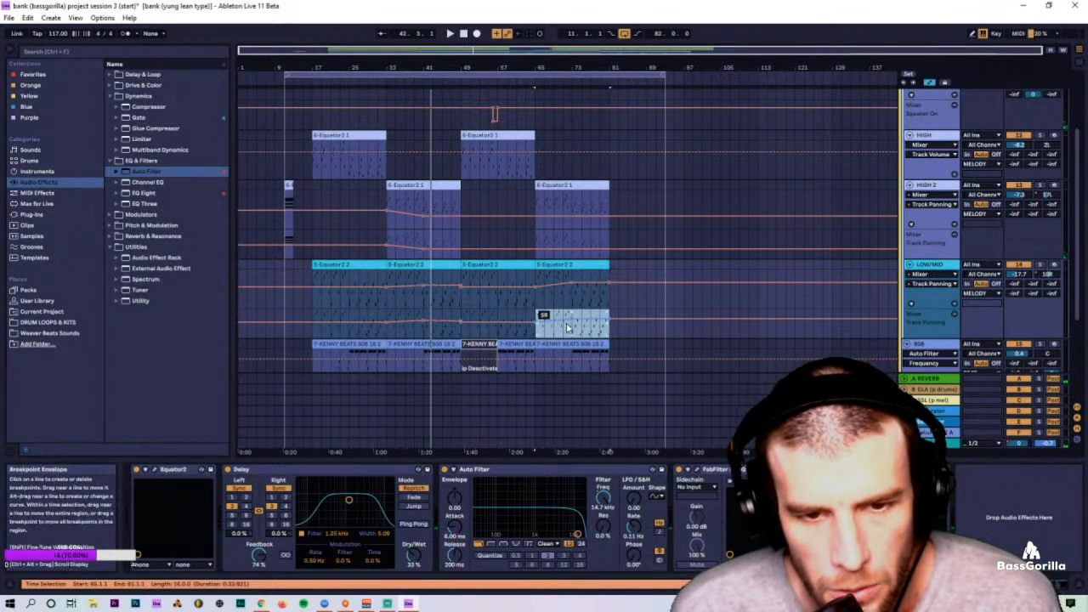
drag(574, 321, 574, 324)
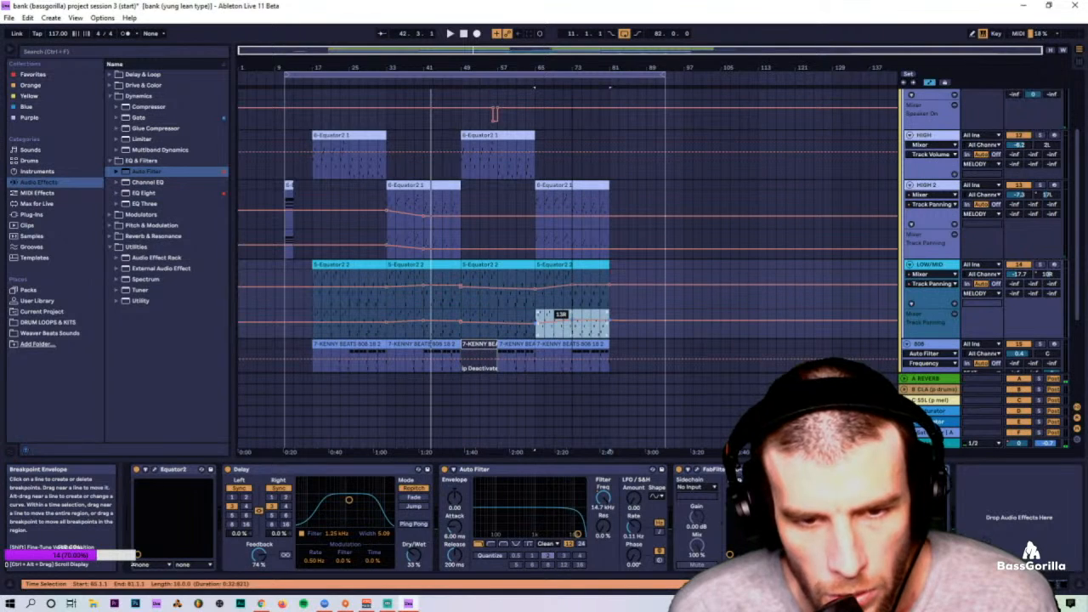
click(573, 319)
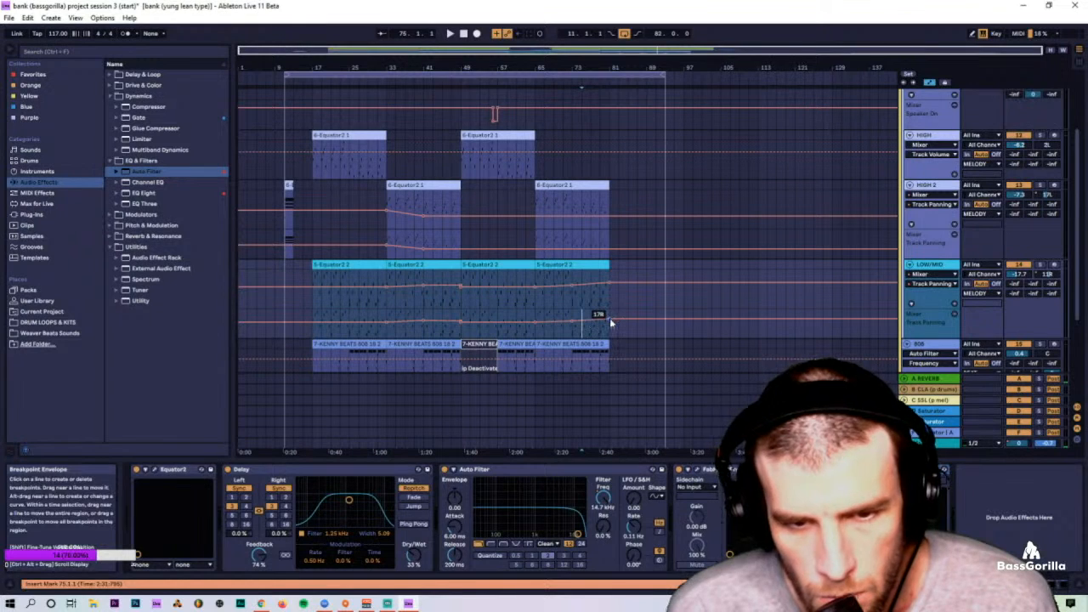
drag(610, 318, 610, 322)
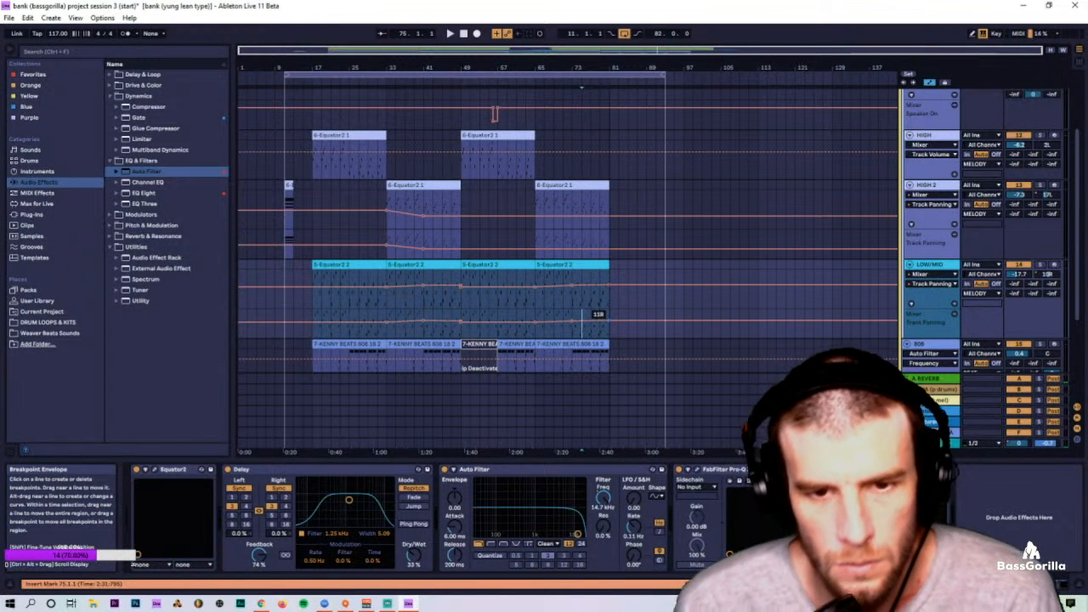
Step: Set the HIGH 2 panning breakpoint at bar 41 to 10L and play the song from bar 33
click(422, 248)
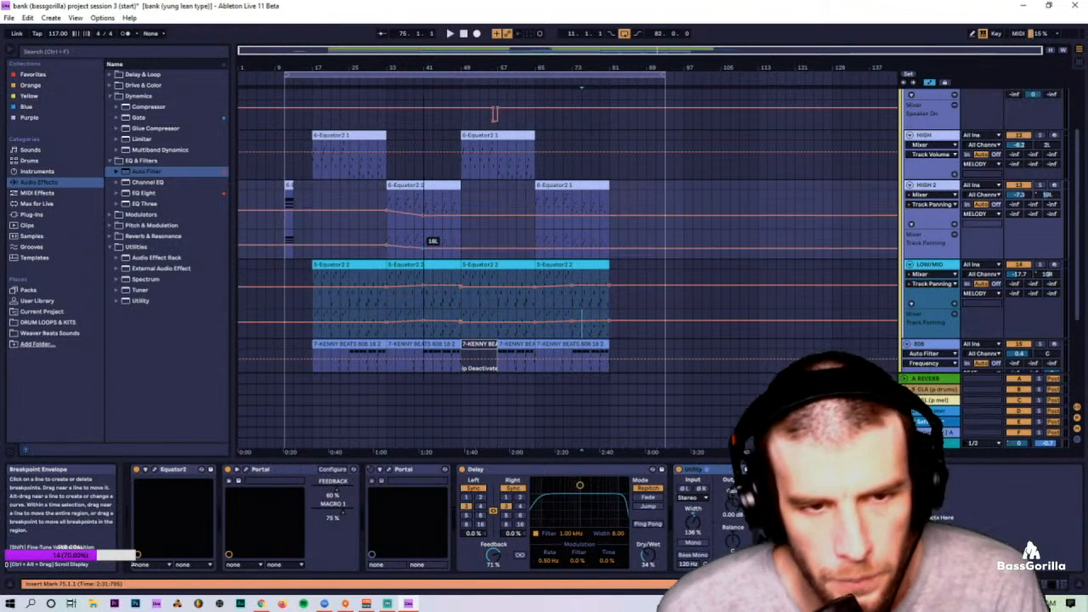
drag(433, 241, 432, 239)
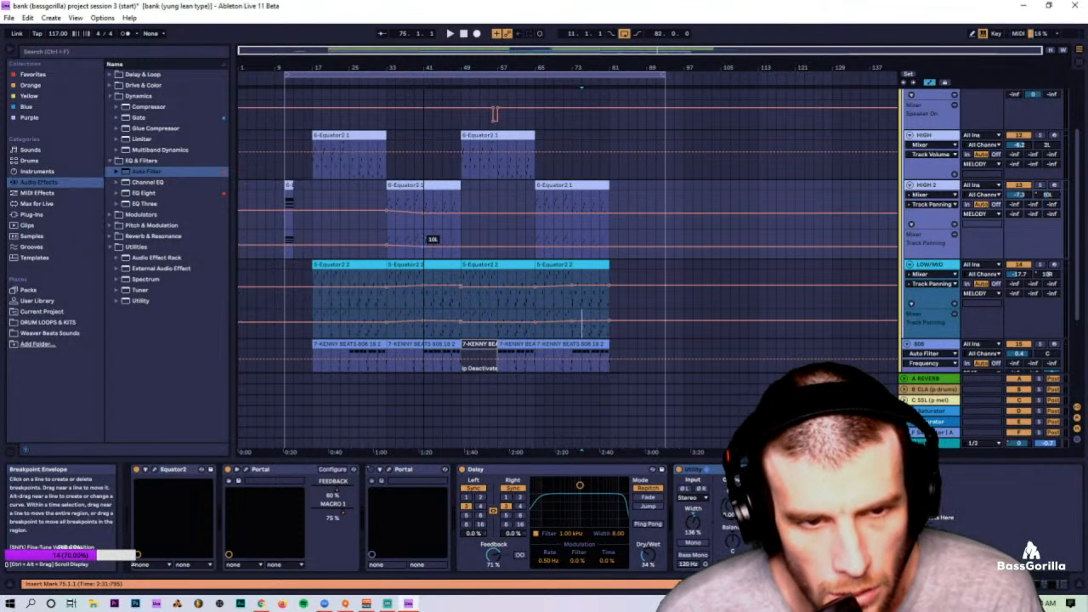
click(391, 185)
key(space)
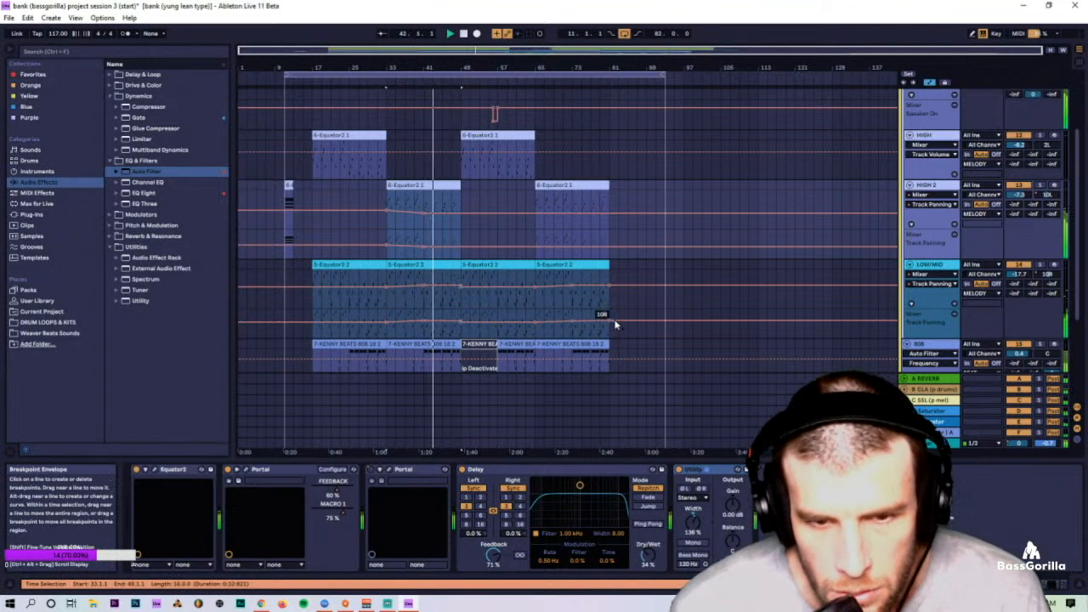
Step: Listen to the panning changes on the melody tracks and fold the MELODY group in the mixer
click(538, 334)
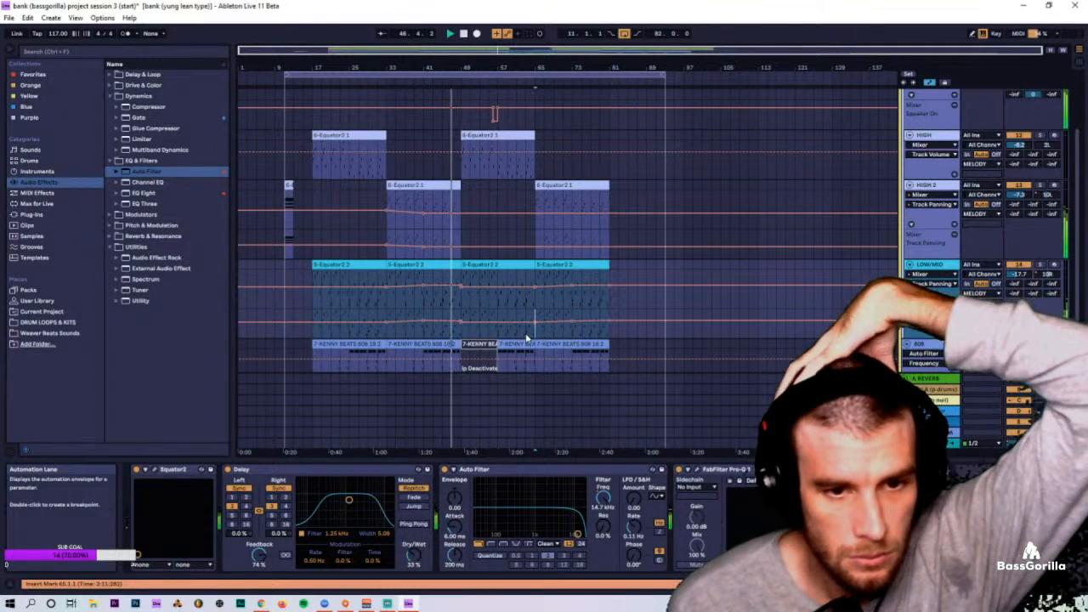
click(468, 342)
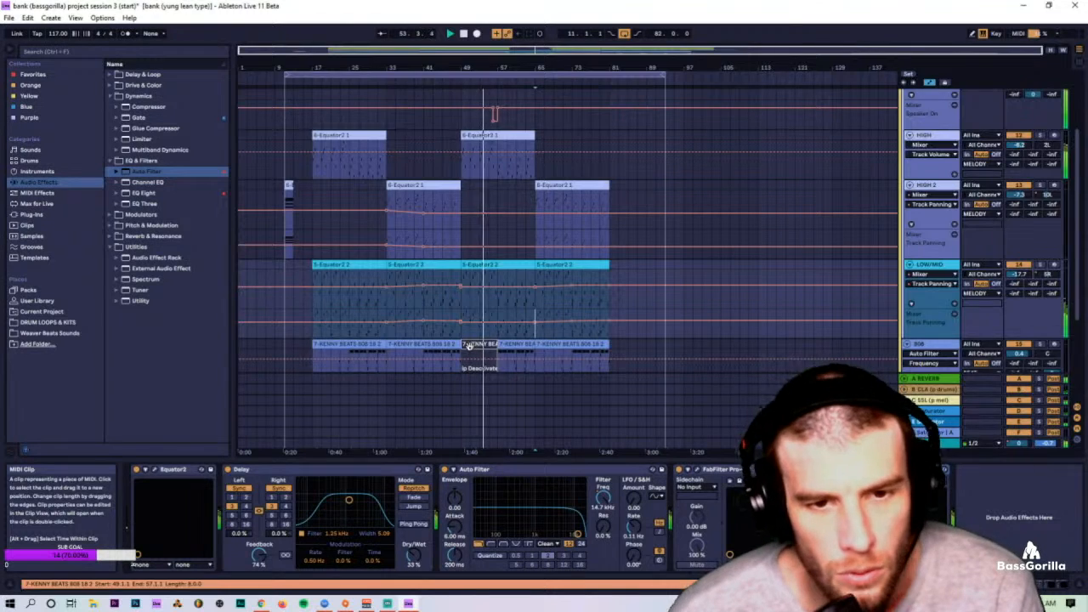
key(Tab)
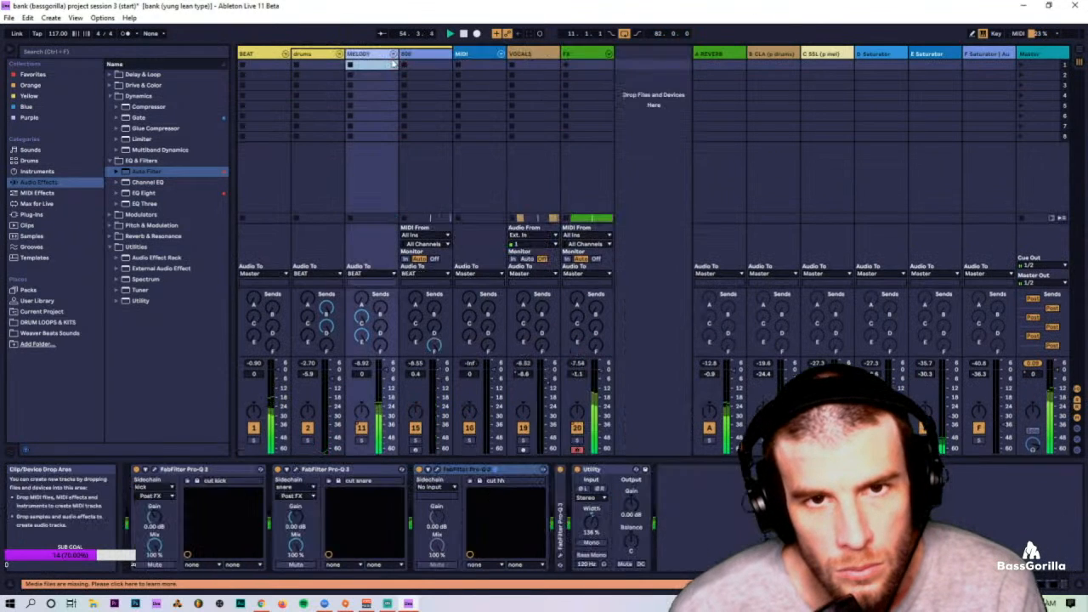
click(393, 56)
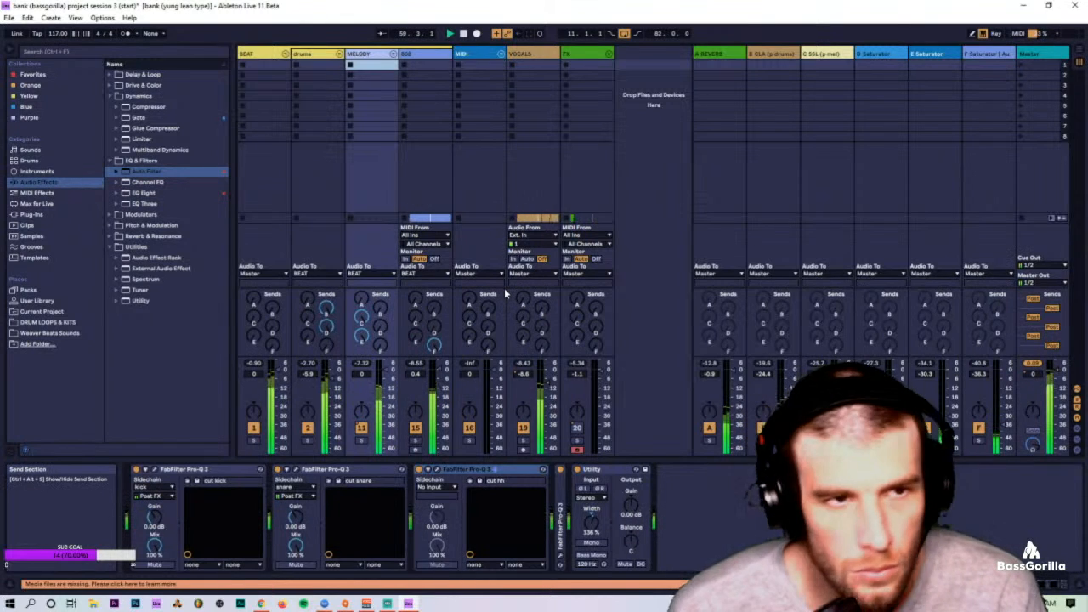
key(Tab)
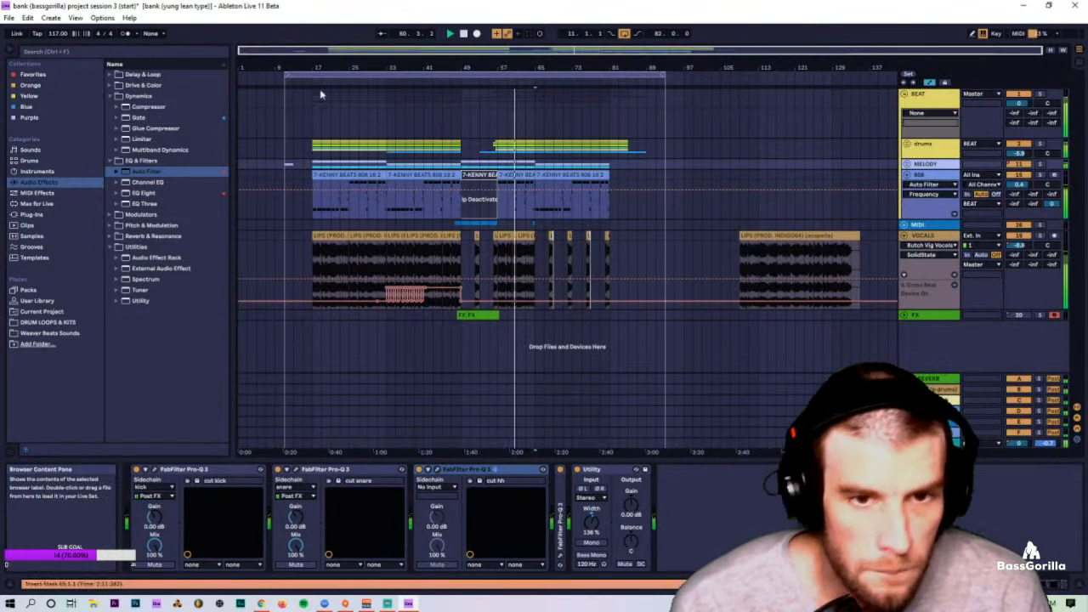
Step: Stop playback and insert a new return track in the mixer
key(Tab)
click(50, 18)
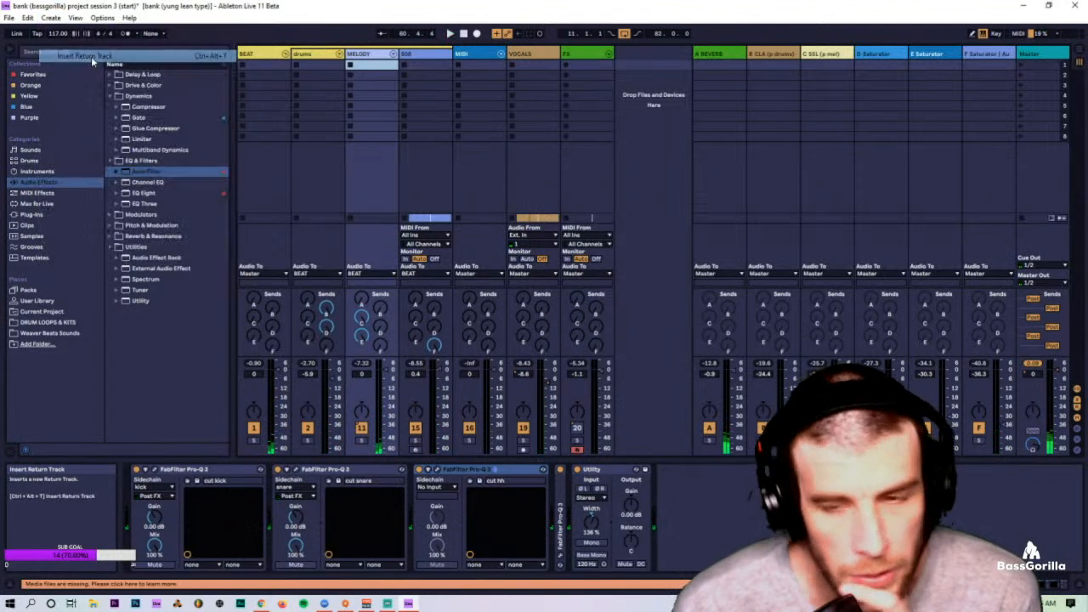
click(90, 56)
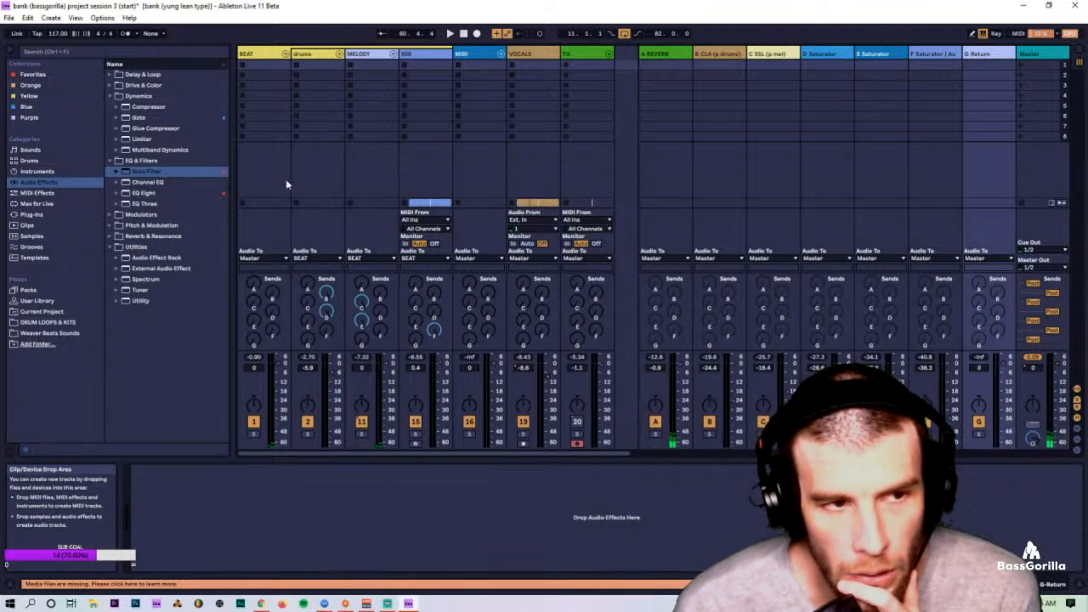
Step: Search the plug-ins for "butch", load Butch Vig Vocals Stereo on the G return and move its window clear of the mixer
click(87, 50)
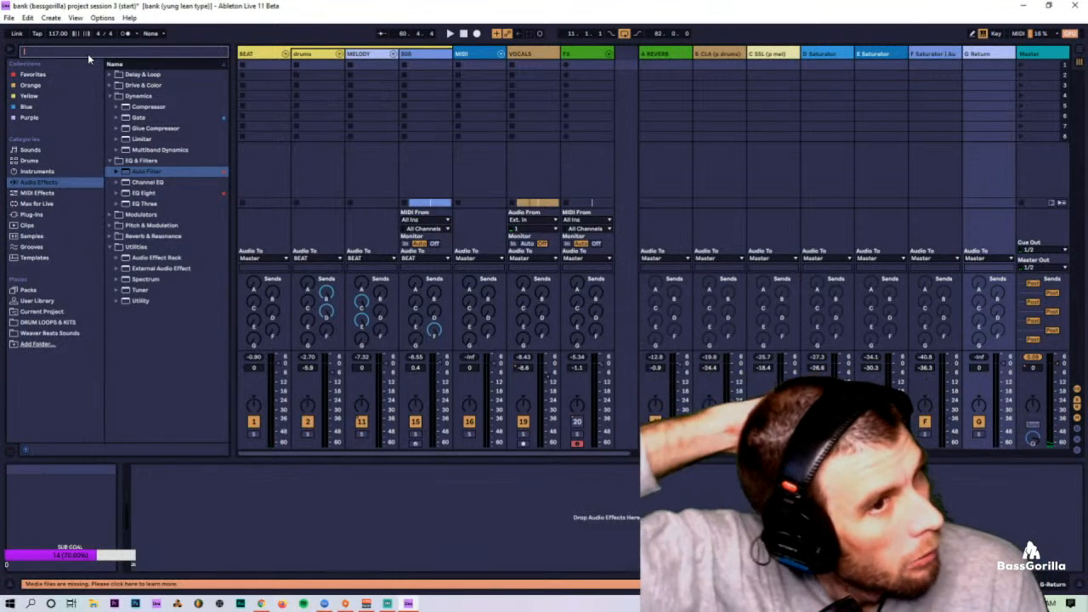
text(bu)
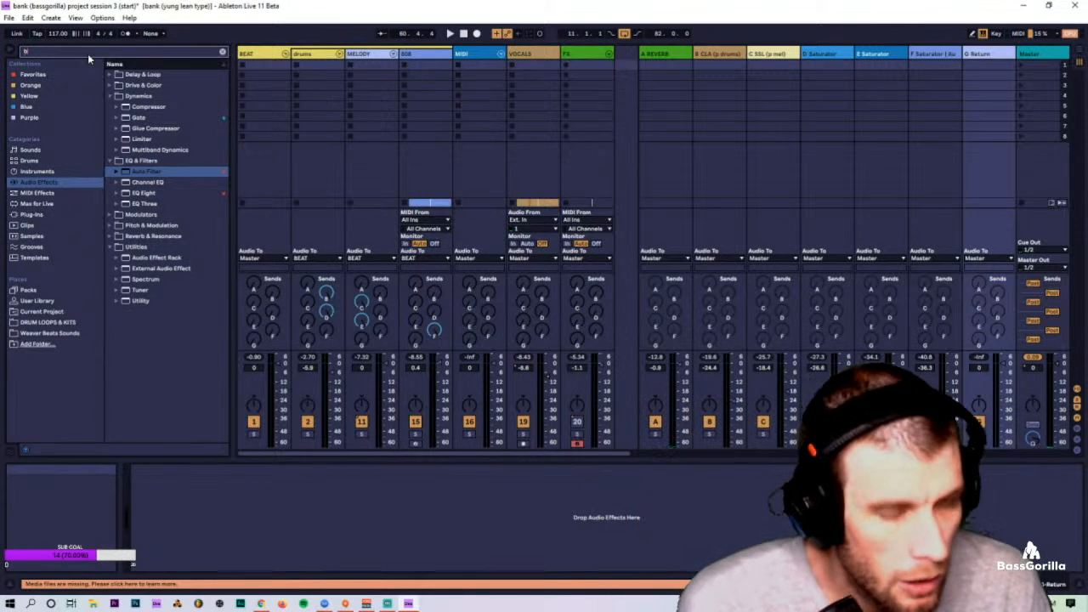
text(tch)
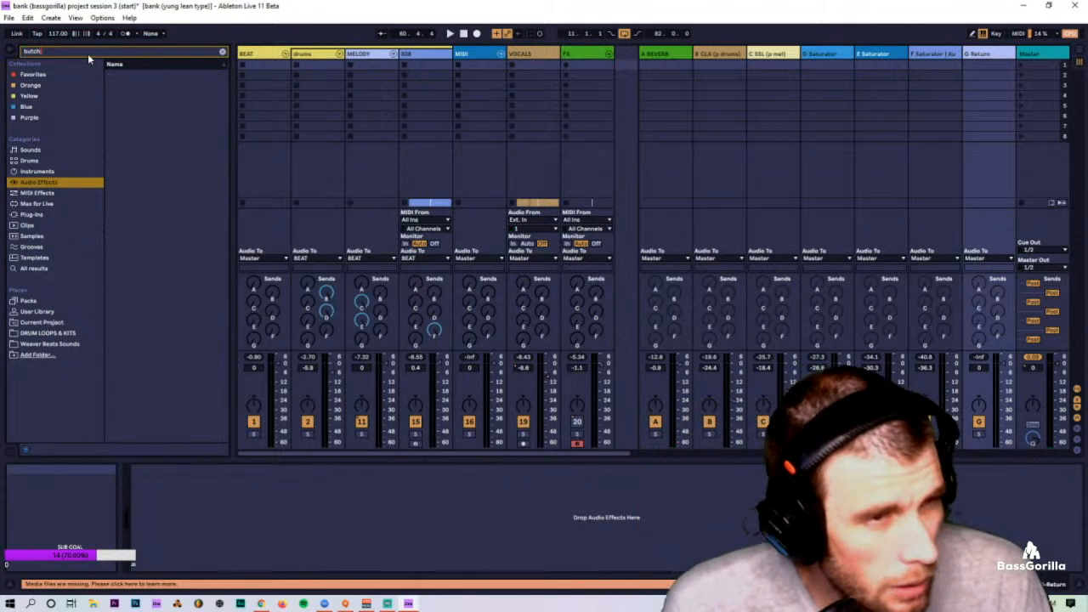
click(19, 207)
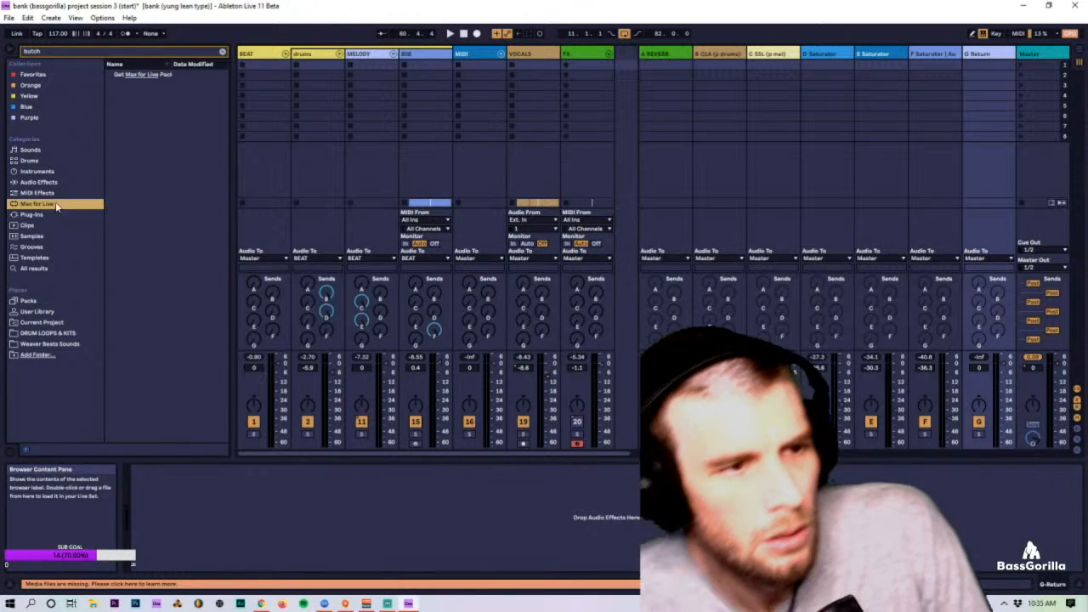
click(38, 215)
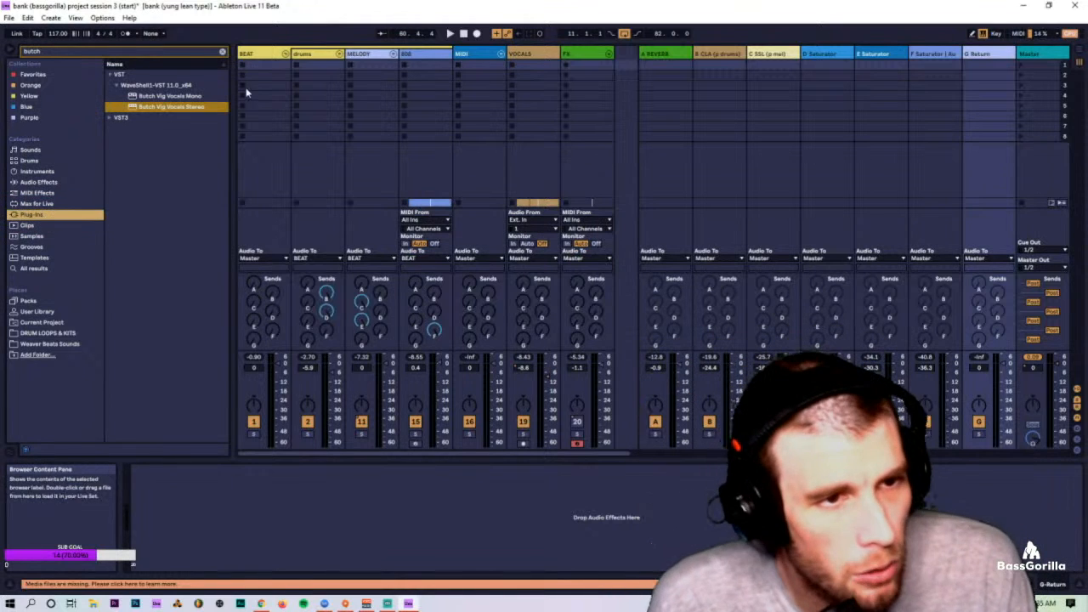
drag(163, 108, 986, 102)
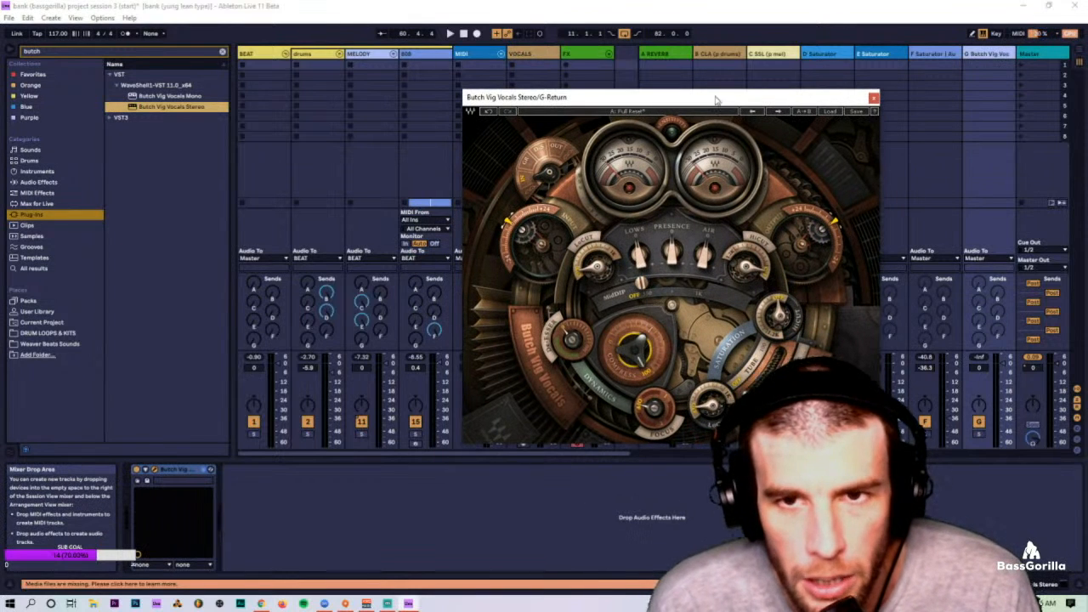
drag(716, 101, 794, 456)
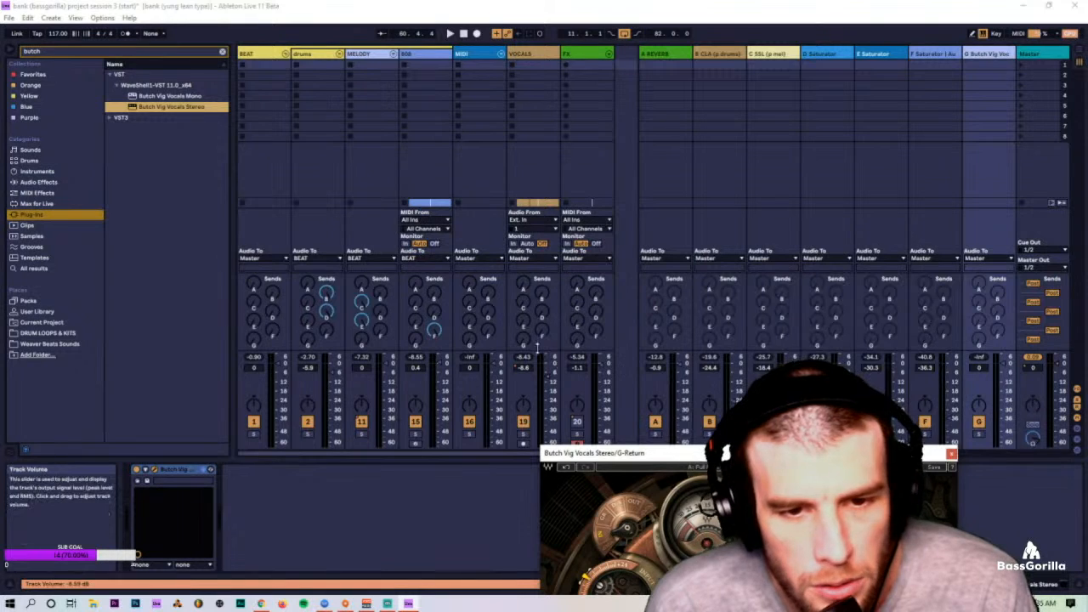
Step: Turn up the VOCALS track's send to return G and move the Butch Vig Vocals window clear of the vocal channel
drag(523, 339, 523, 255)
drag(685, 457, 650, 141)
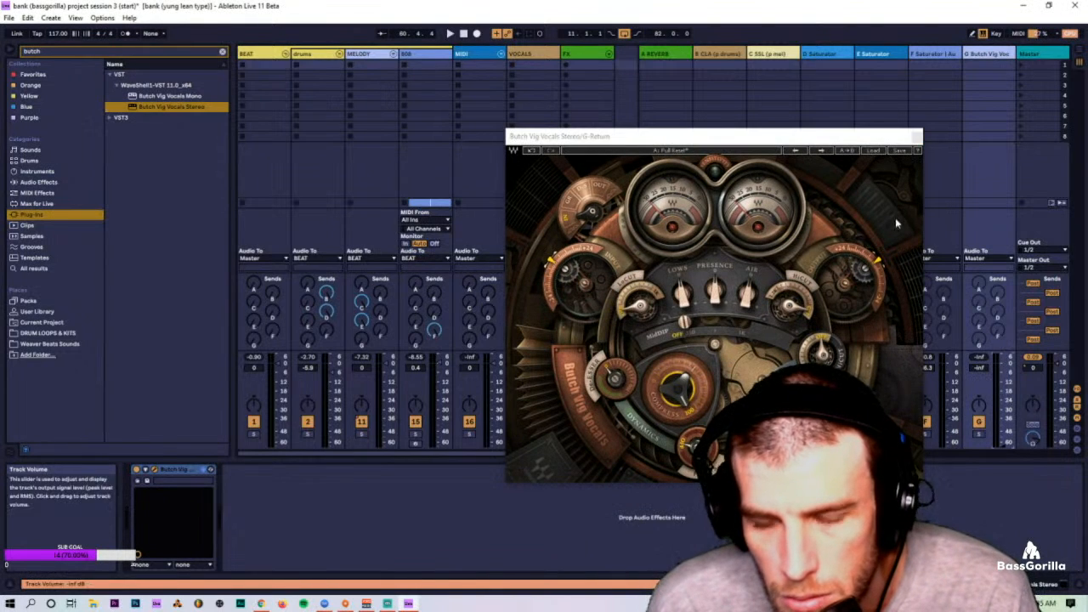
drag(831, 137, 284, 129)
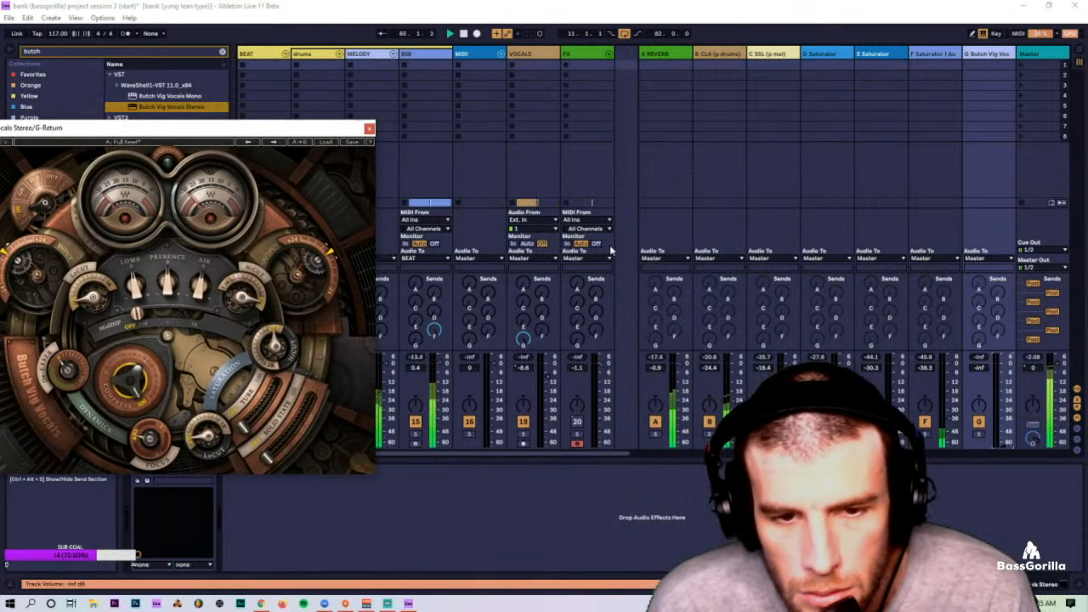
Step: Play the song from bar 57, toggle the G return to compare, and lower its volume to about -33.5 dB
key(space)
key(Tab)
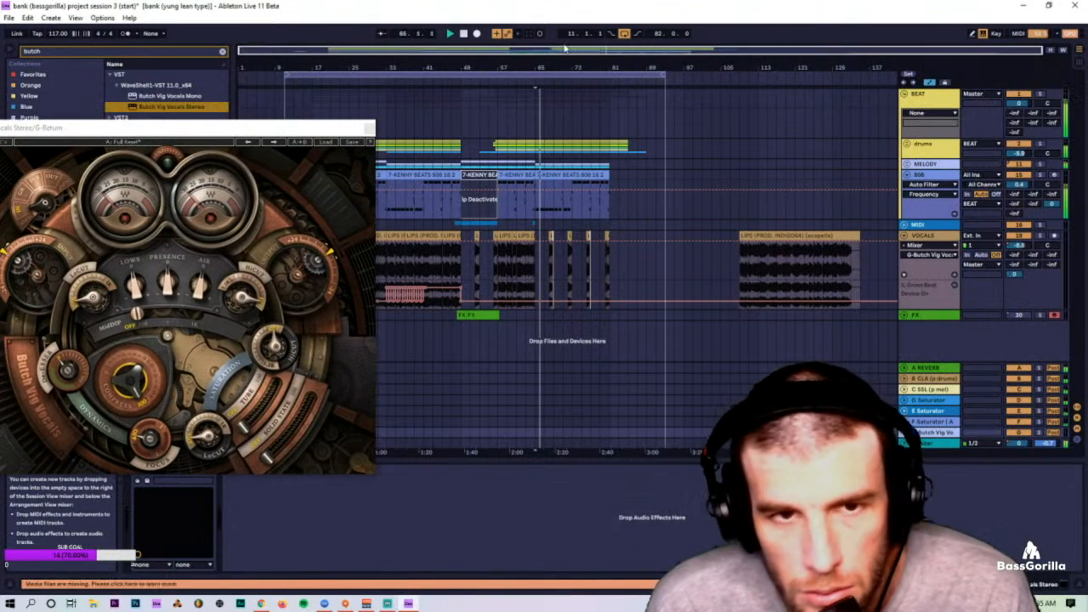
key(Tab)
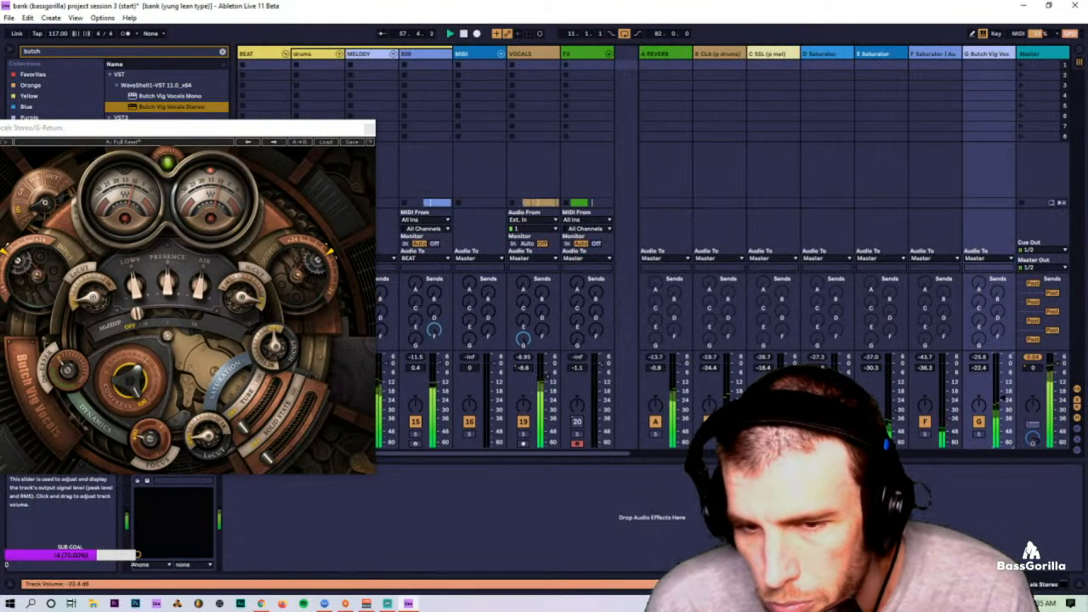
click(979, 422)
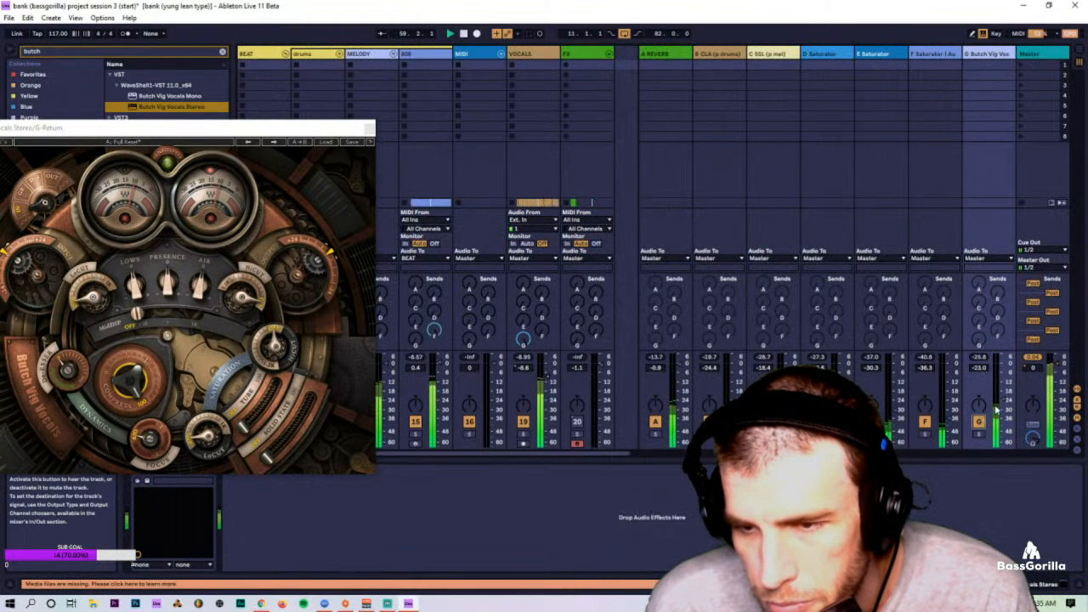
drag(1002, 400, 1001, 413)
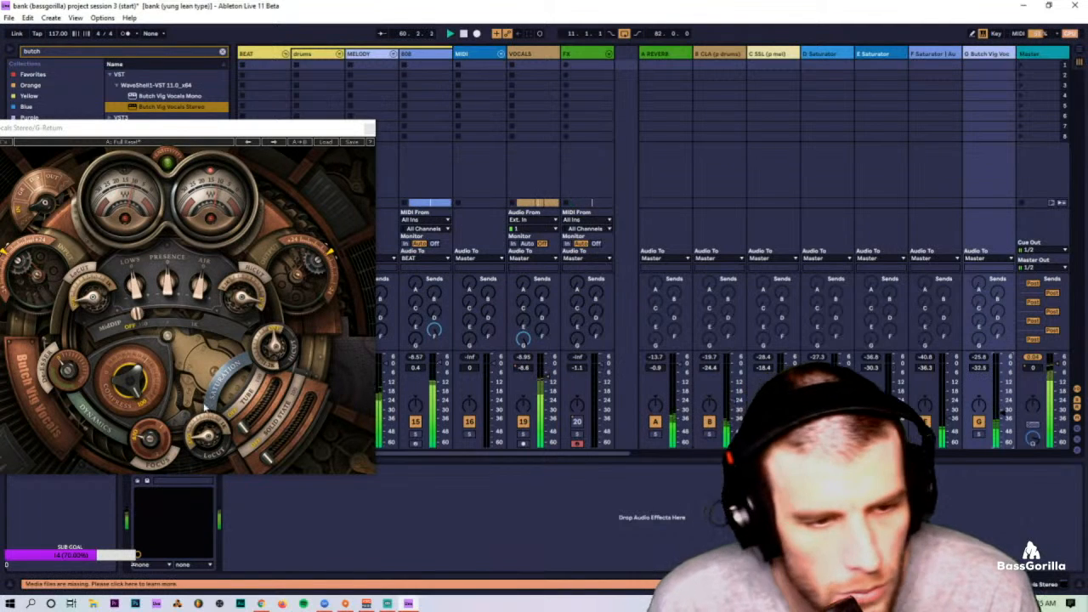
Step: Adjust the Tube and Solid State saturation in Butch Vig Vocals and lower the G return's volume to -41.9 dB
click(244, 427)
click(266, 466)
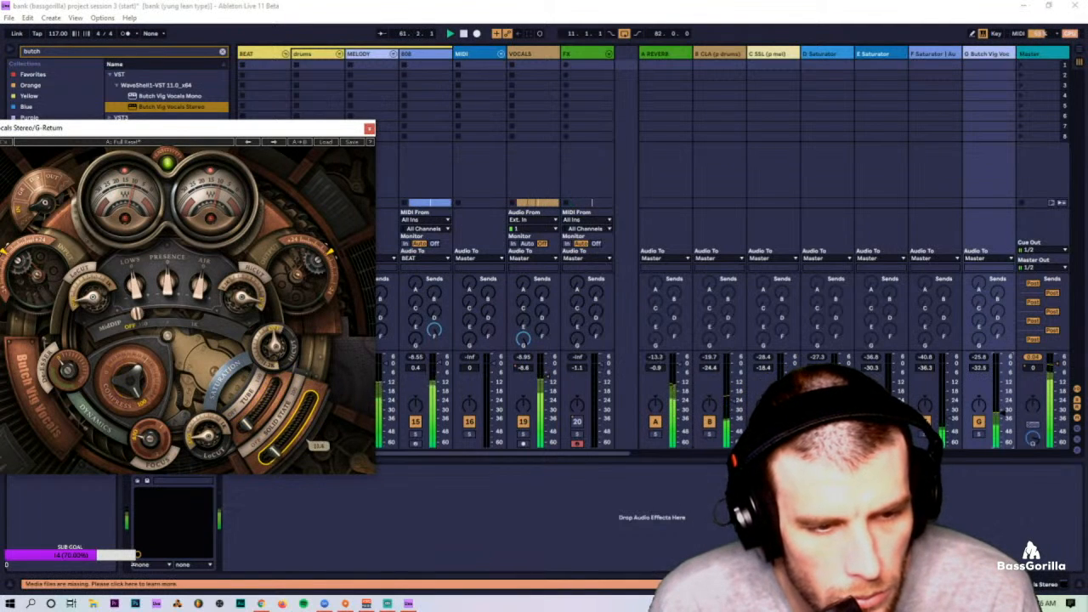
drag(1000, 416, 997, 438)
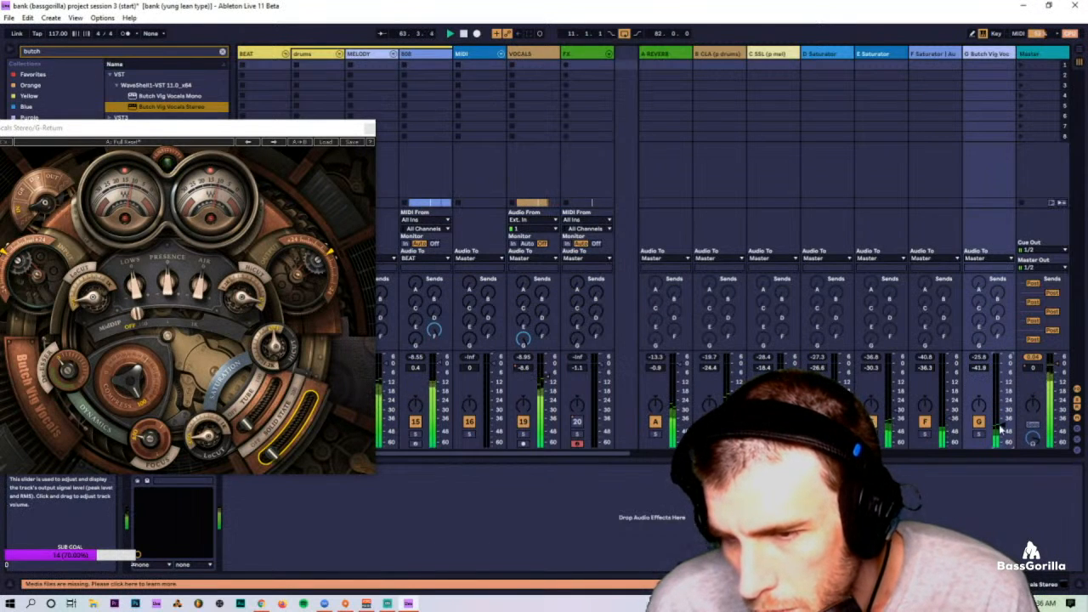
Step: Clear the plug-in search, load the SoundToys Decapitator on the VOCALS track and switch the device off
click(369, 129)
click(222, 51)
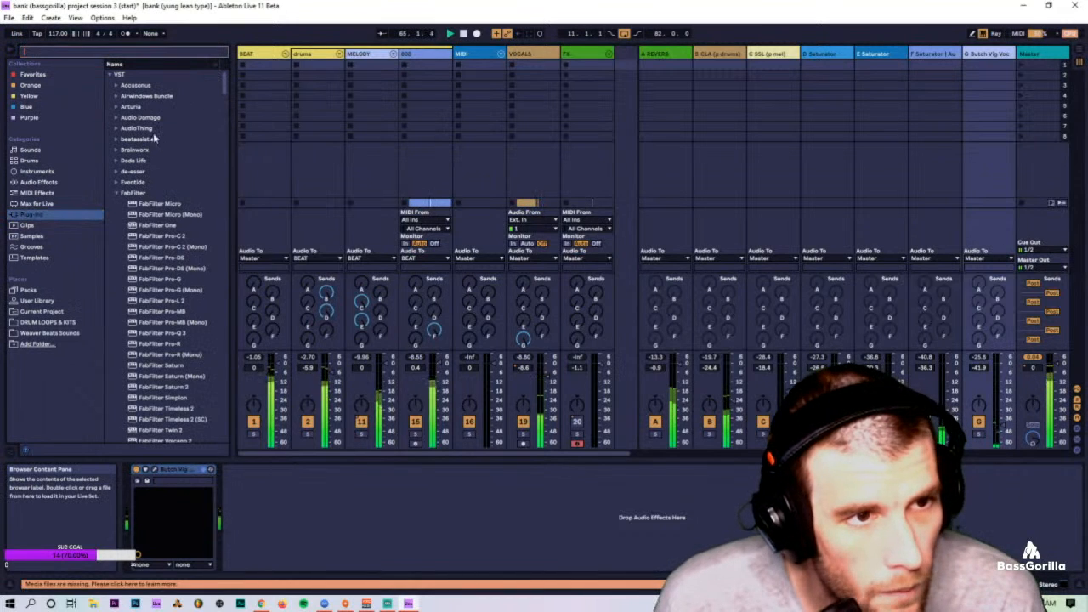
click(121, 195)
click(118, 290)
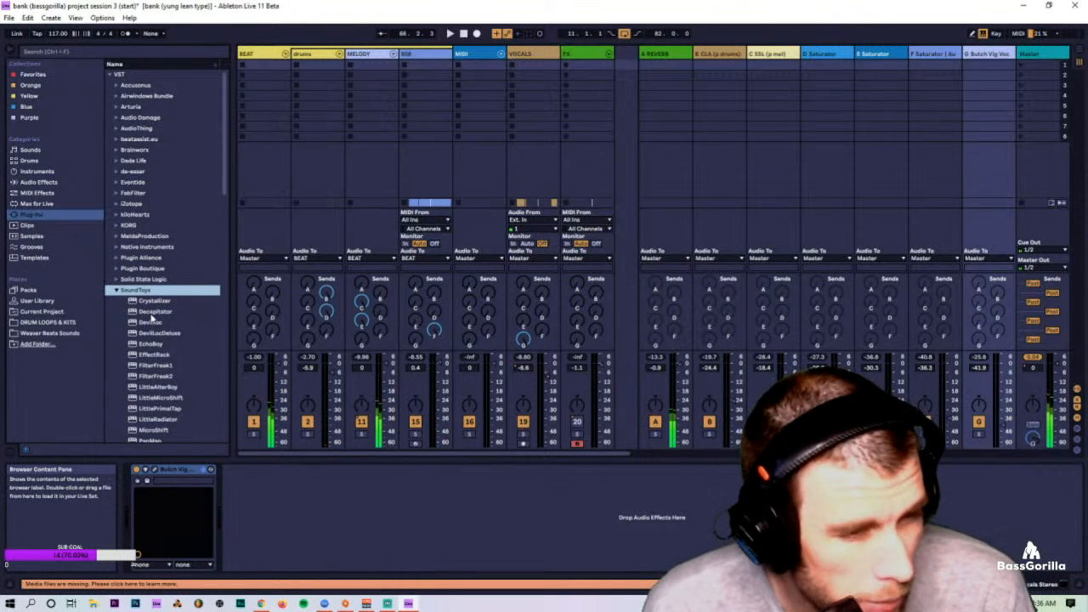
drag(151, 313, 526, 351)
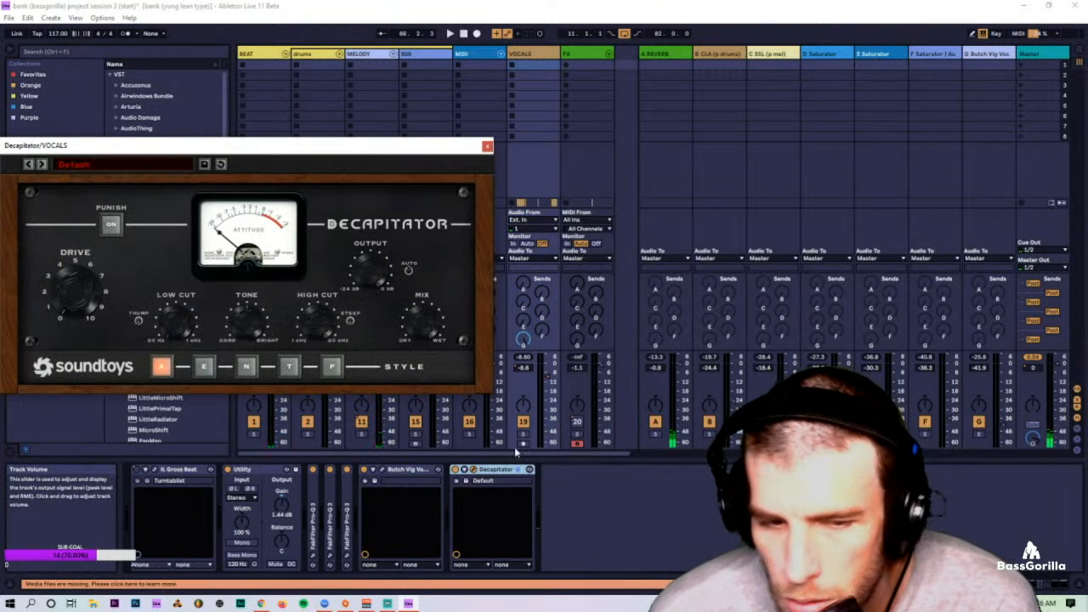
click(455, 469)
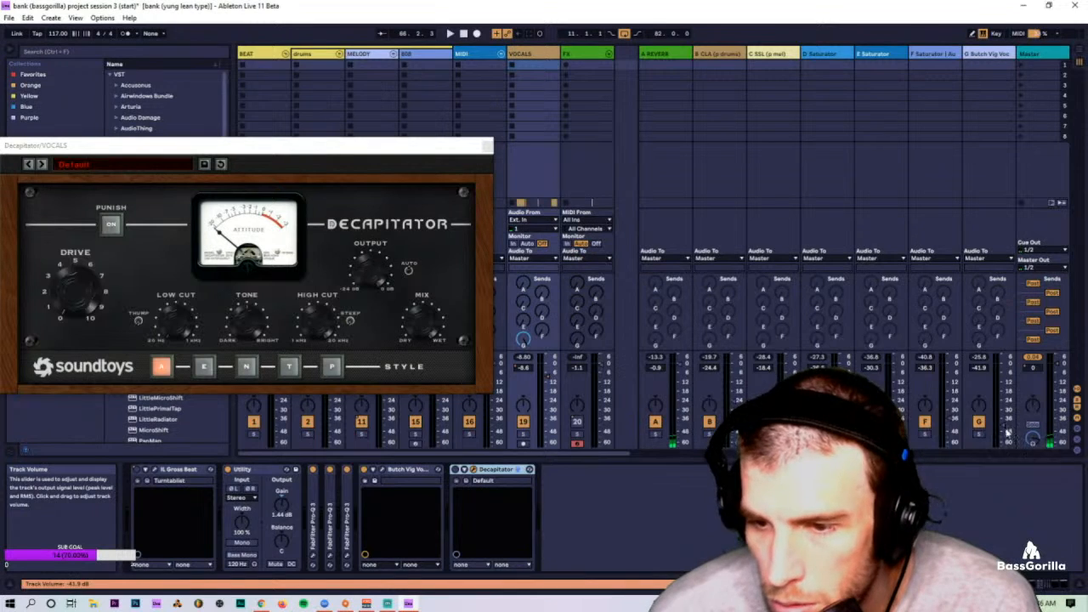
Step: Play the song from bar 57, setting the G return's volume to about -41.3 dB and toggling the return to compare
key(space)
key(Tab)
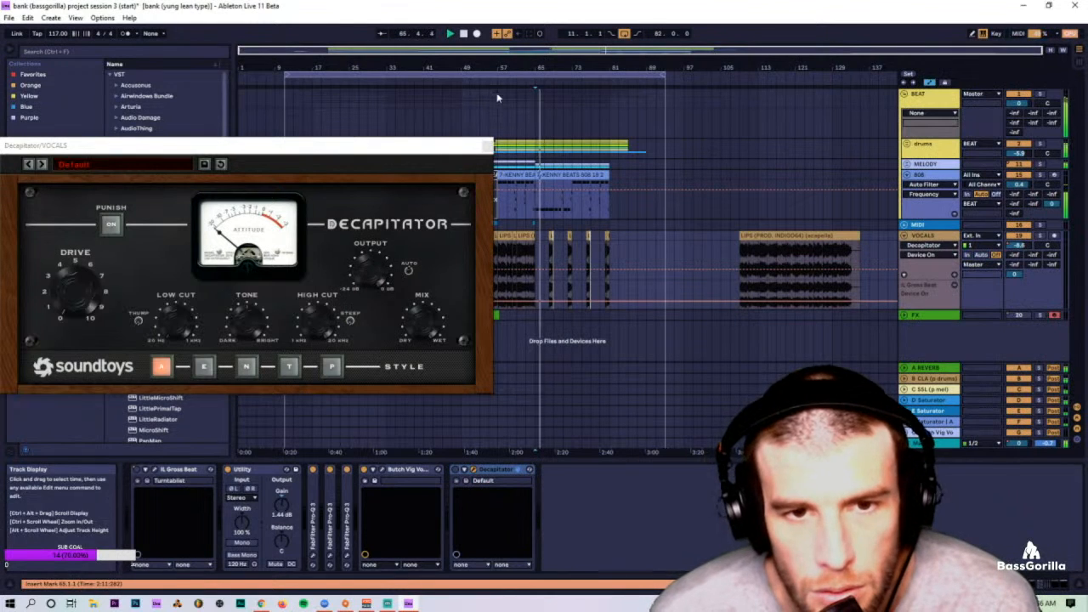
key(Tab)
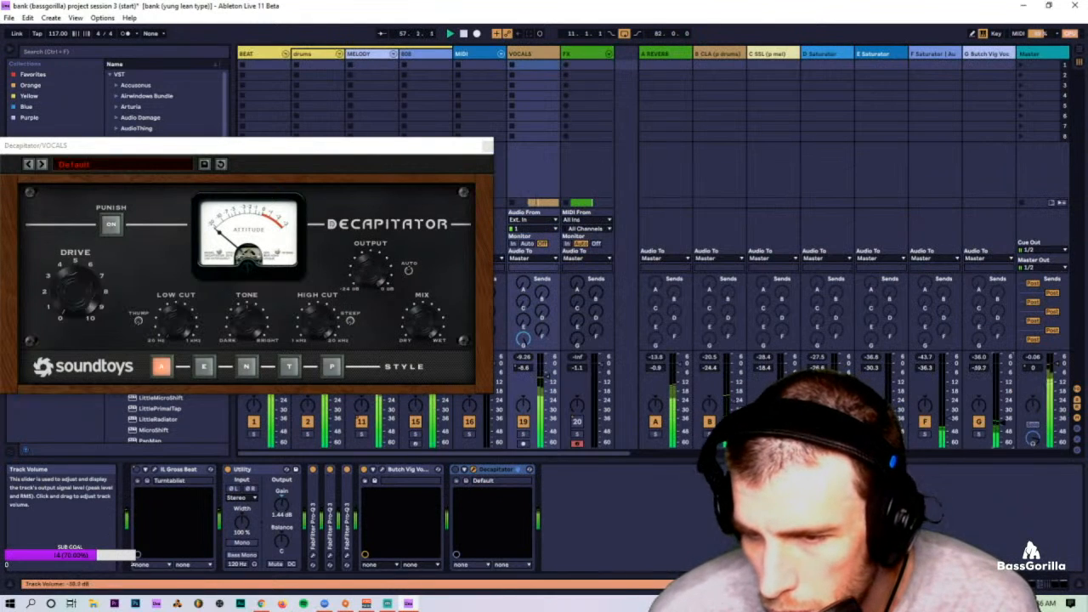
click(979, 423)
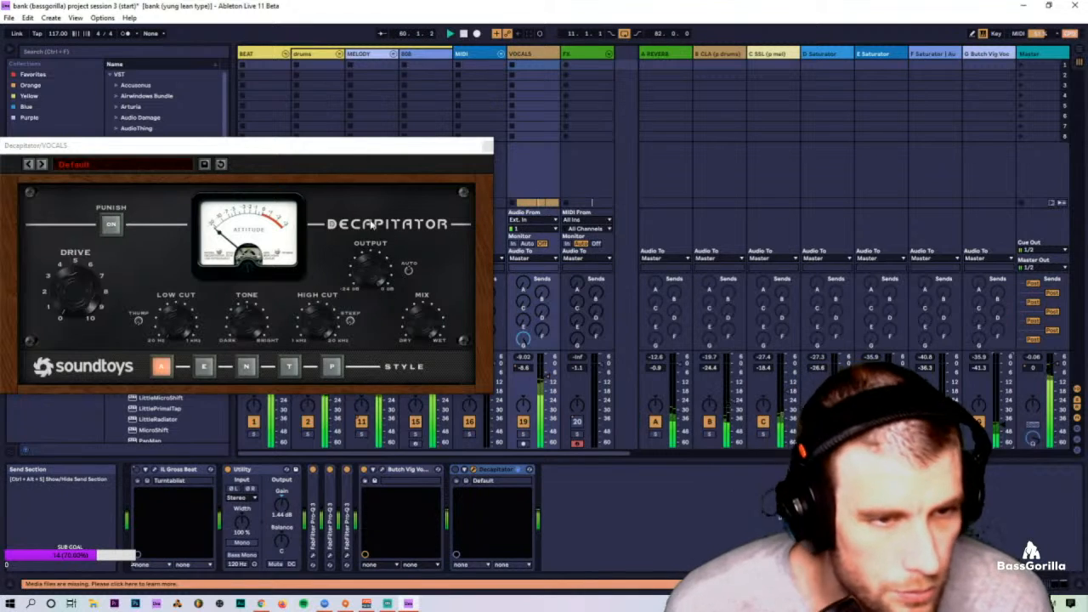
Step: Switch Decapitator on for the VOCALS track and adjust its Drive while the vocals play
drag(407, 154, 659, 164)
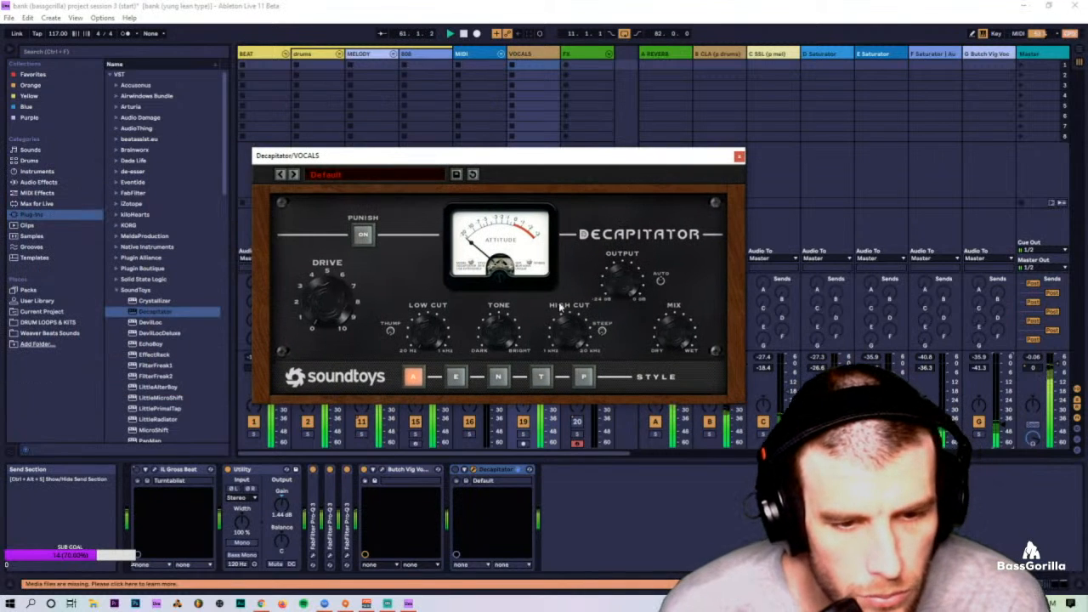
click(455, 471)
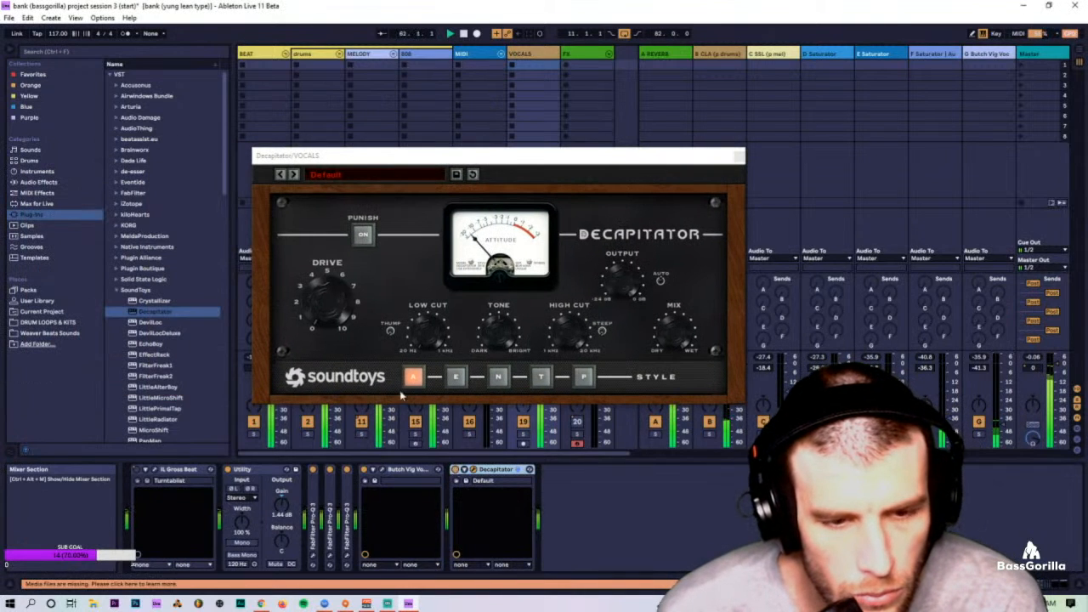
click(337, 295)
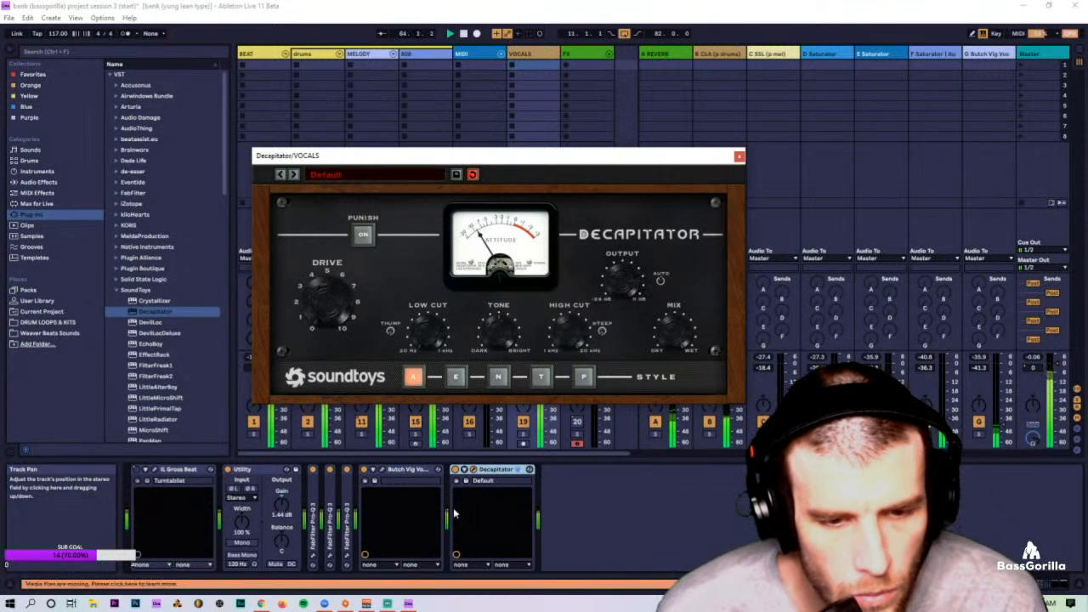
Step: Move Decapitator onto the G return after Butch Vig Vocals and adjust its Drive while playing from bar 57
drag(500, 470, 358, 530)
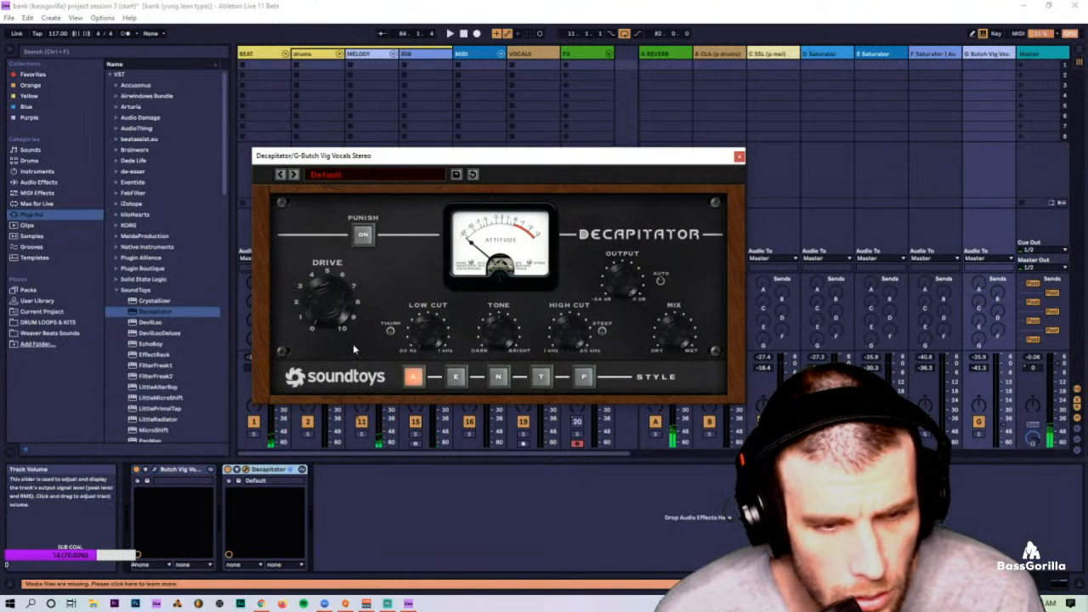
key(space)
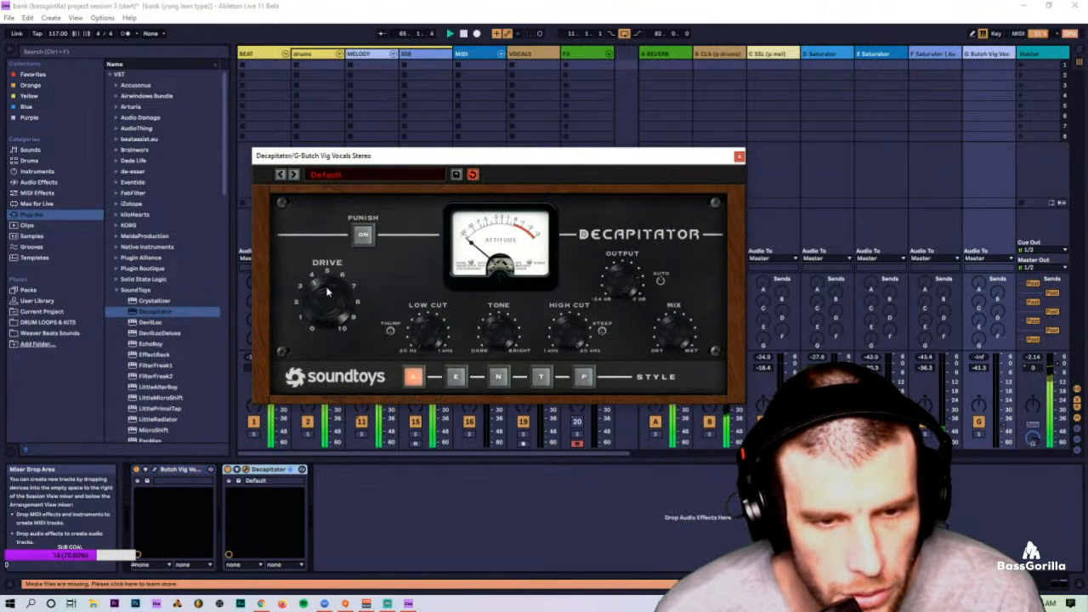
key(Tab)
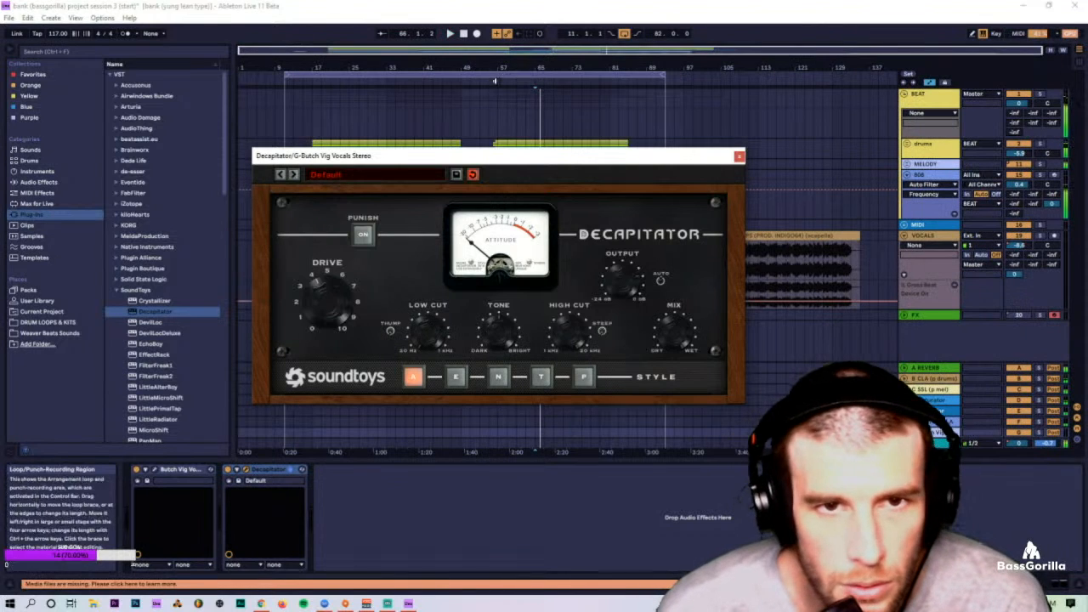
click(500, 136)
click(324, 317)
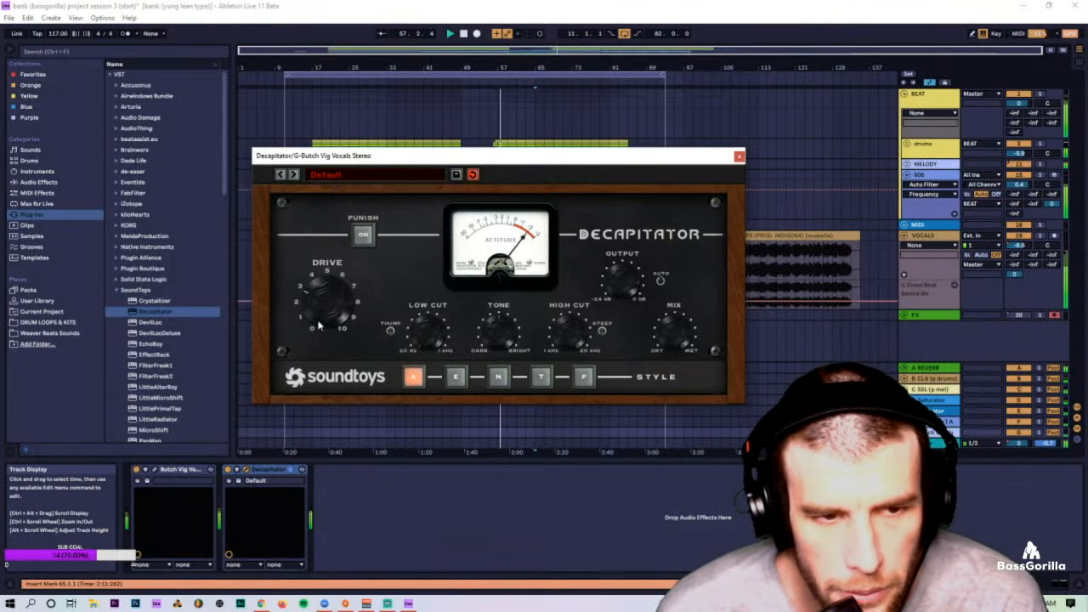
Step: Try Decapitator's E, N, T and P styles on the G return, ending on T
click(456, 377)
click(498, 377)
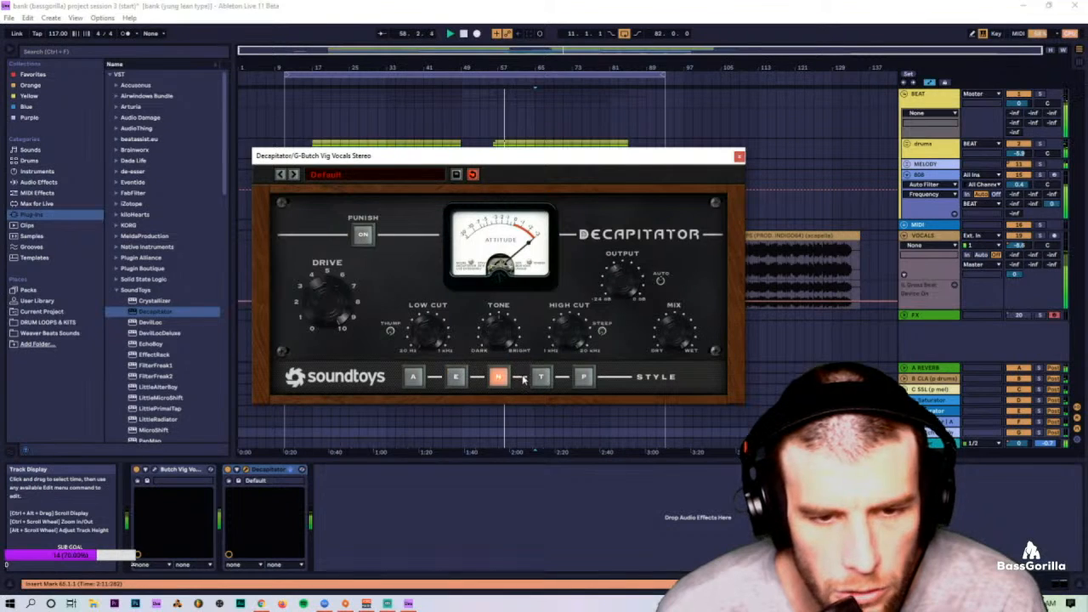
click(541, 377)
click(580, 378)
click(541, 377)
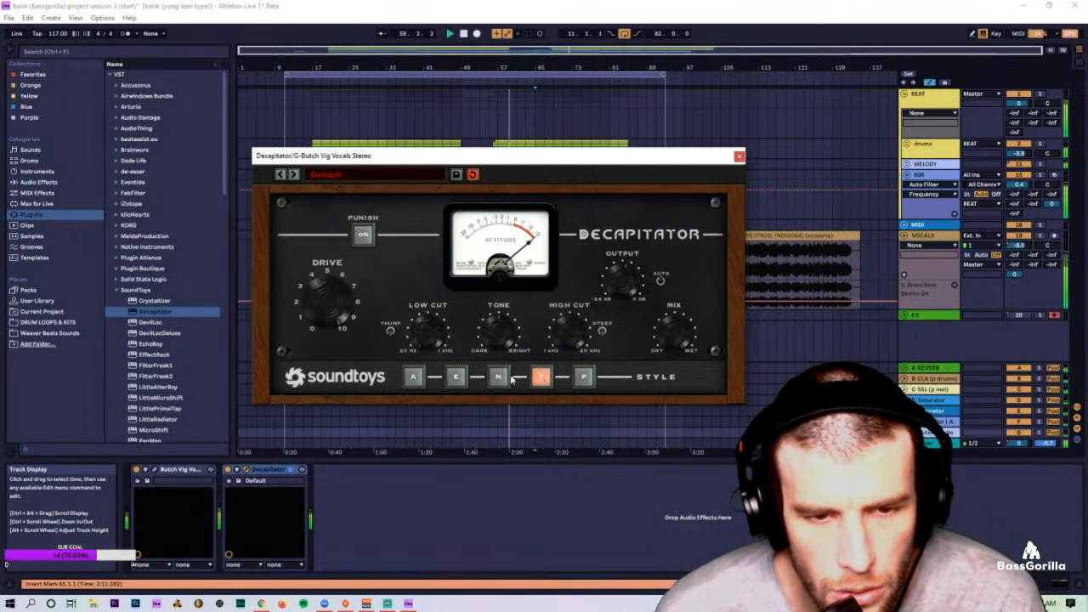
Step: Select bars 57 to 65 in the arrangement, loop that section and start playback
key(Tab)
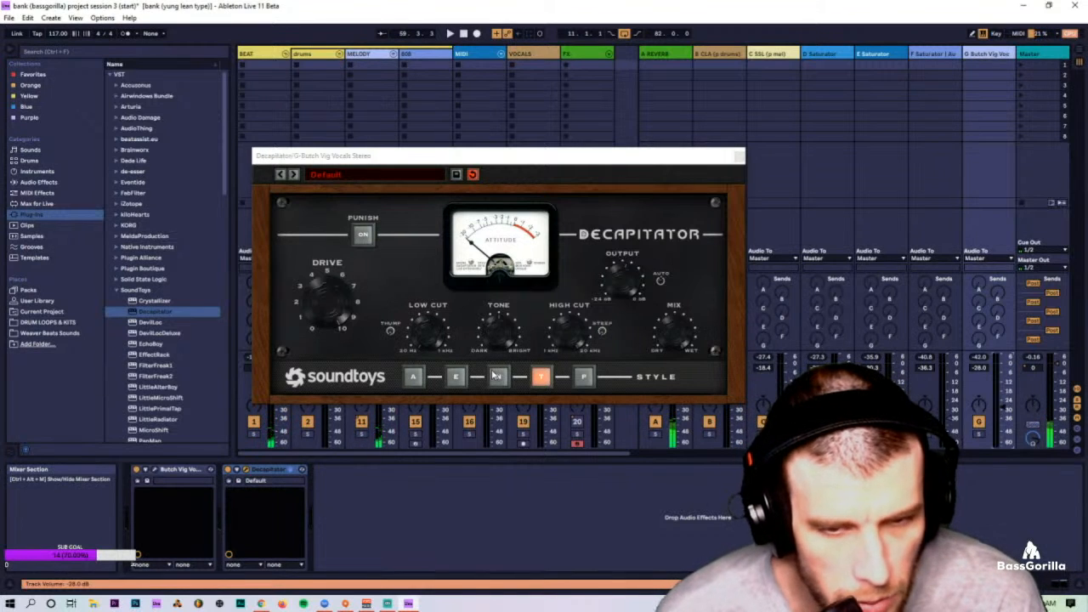
key(space)
key(space)
key(Tab)
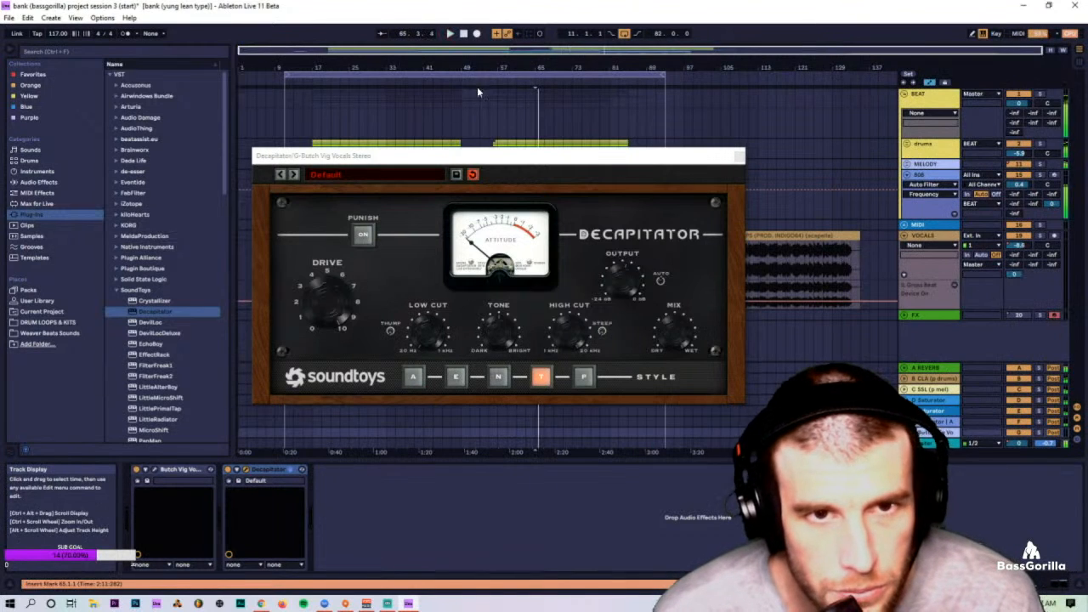
drag(536, 100, 500, 106)
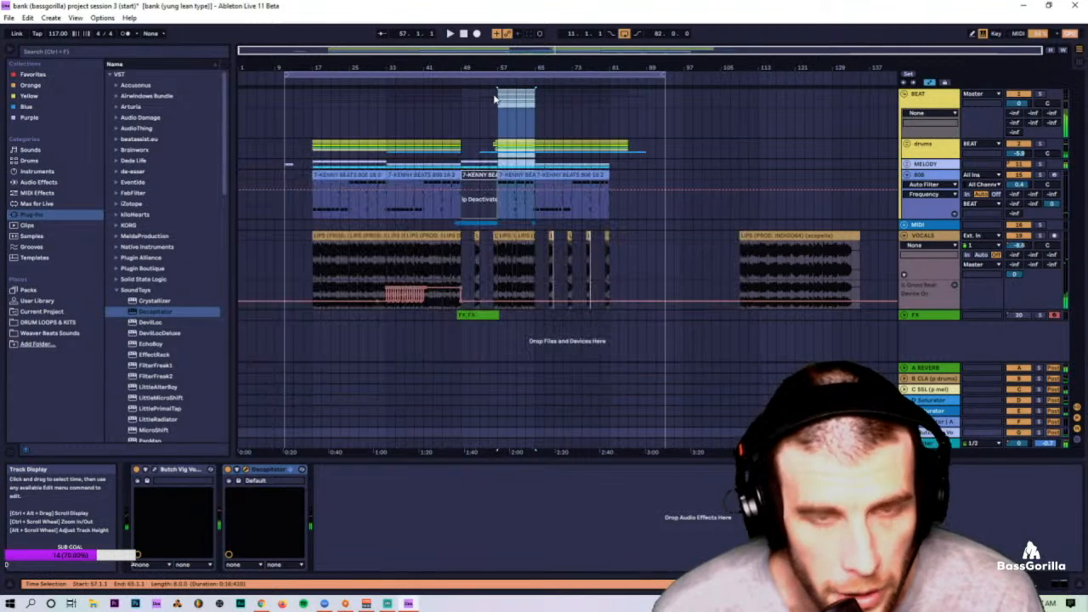
key(space)
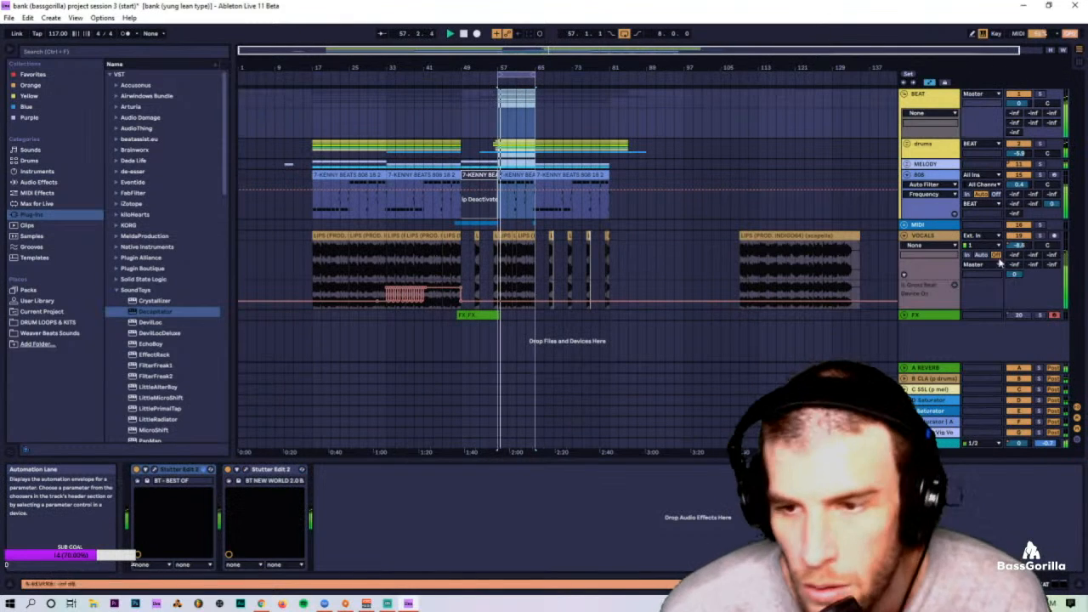
Step: Reopen the G return's devices, compare all the Decapitator styles over the loop and choose style A
click(936, 435)
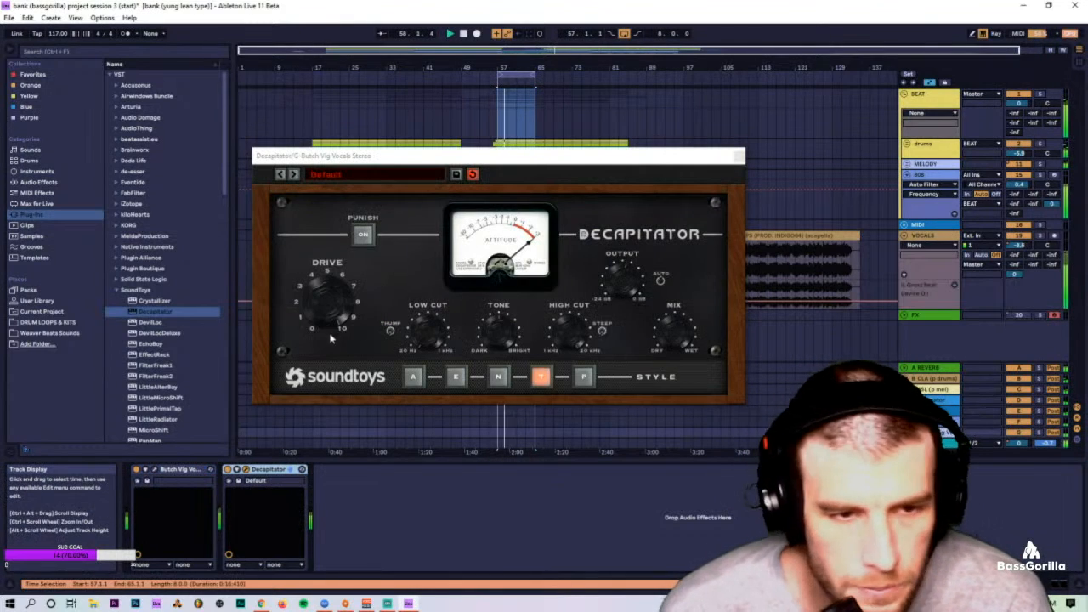
click(498, 377)
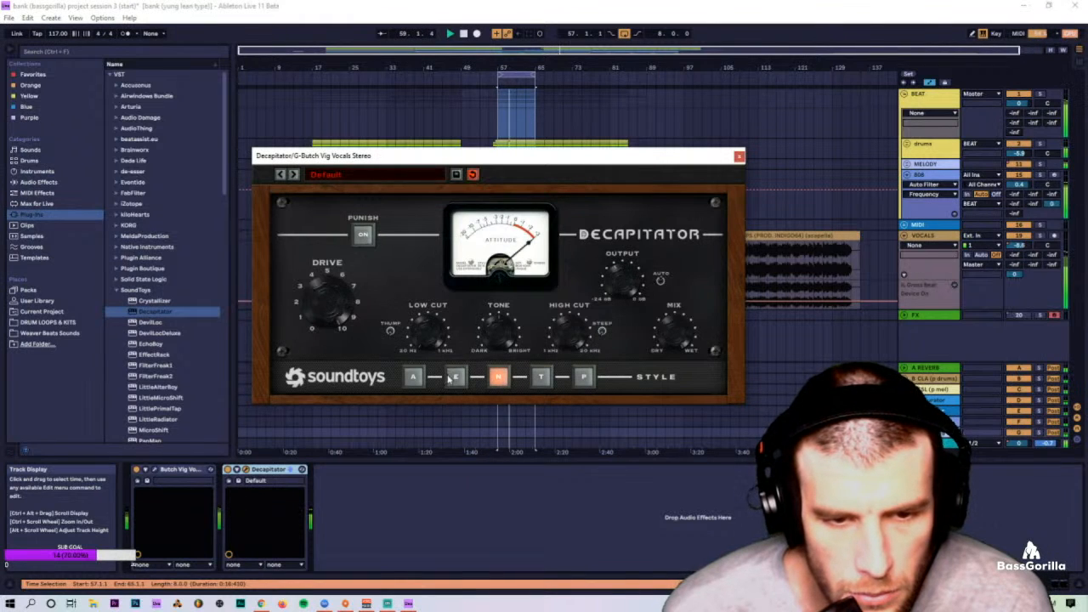
click(455, 377)
click(414, 377)
click(541, 377)
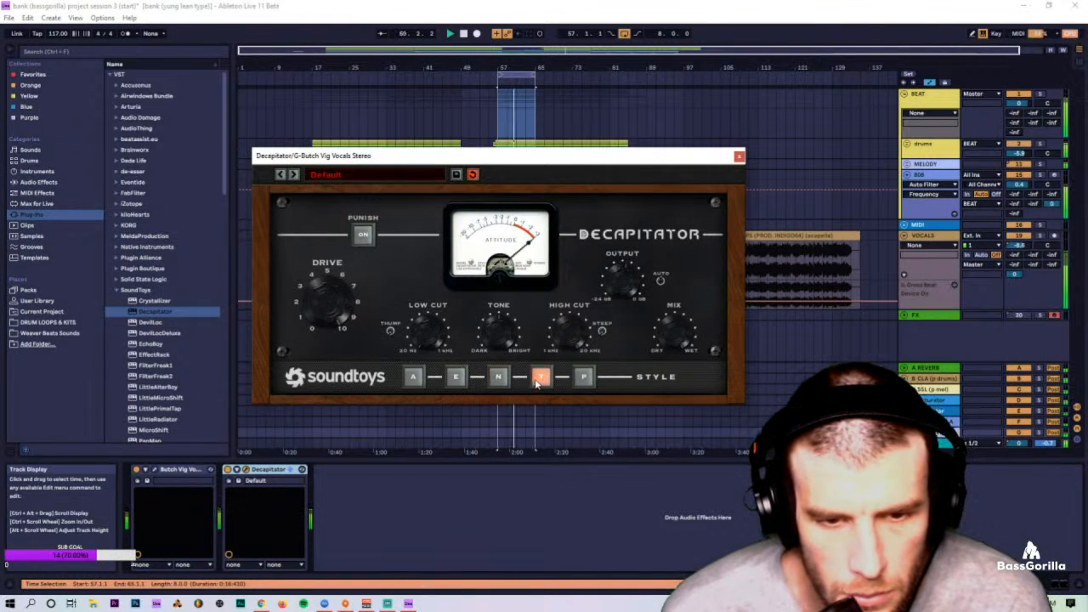
click(584, 379)
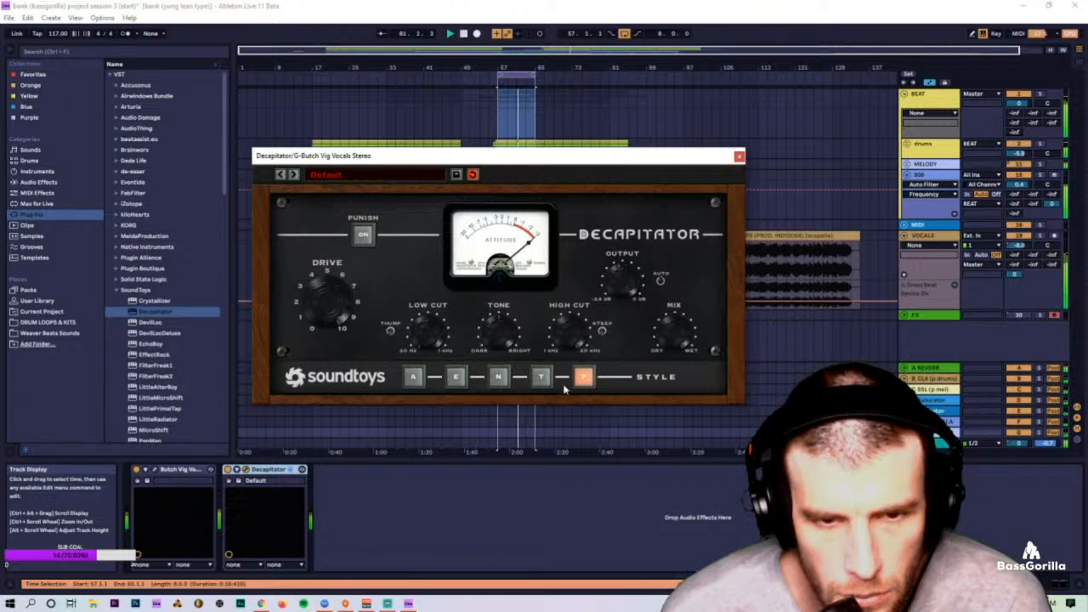
click(499, 377)
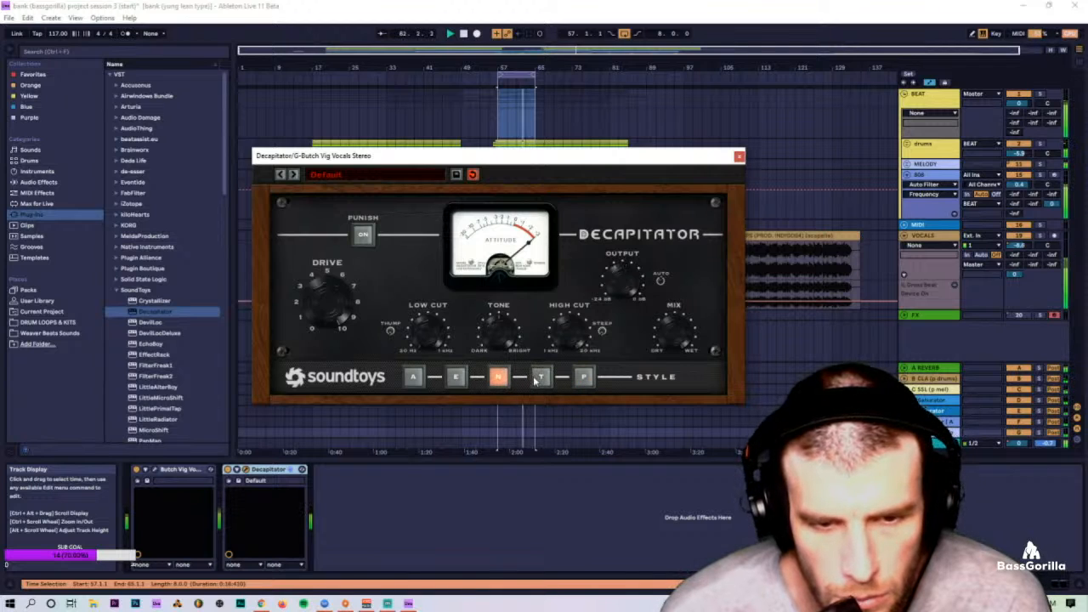
click(541, 377)
click(456, 378)
click(413, 377)
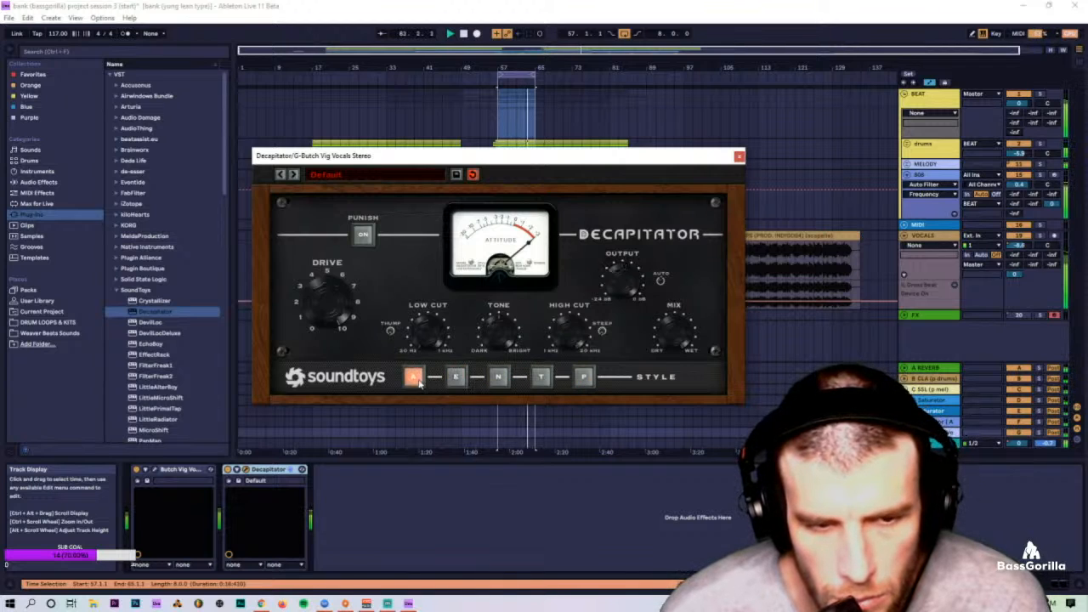
Step: Raise the G return's volume to about -14 dB in the mixer
key(Tab)
drag(1004, 407, 1003, 375)
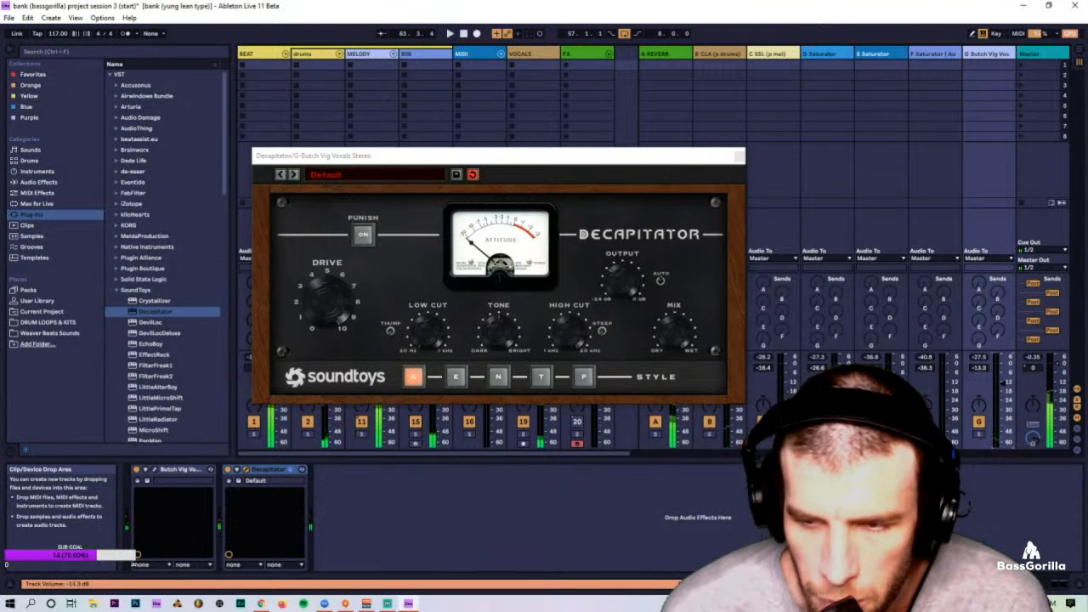
Step: Raise the G return's volume to about -7.4 dB and compare Decapitator's N, P and A styles over the loop, ending on A
key(space)
click(683, 324)
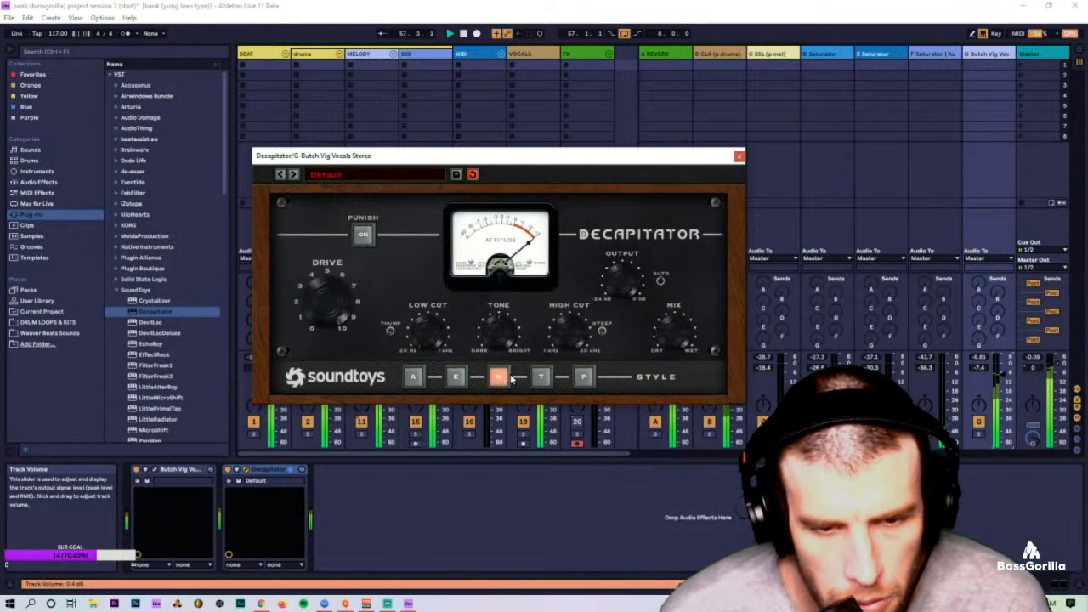
click(584, 383)
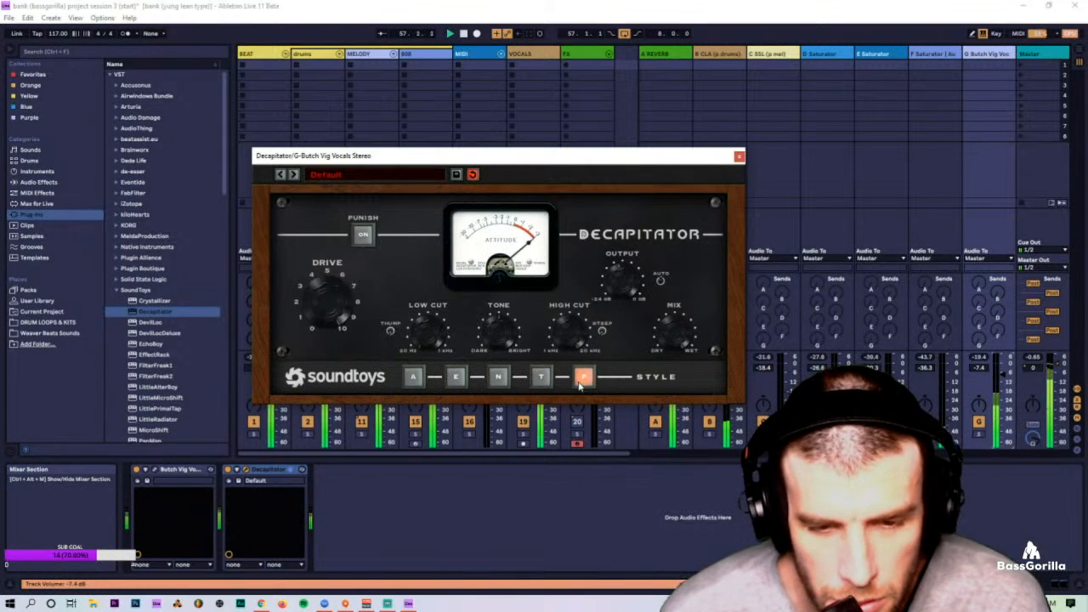
click(415, 378)
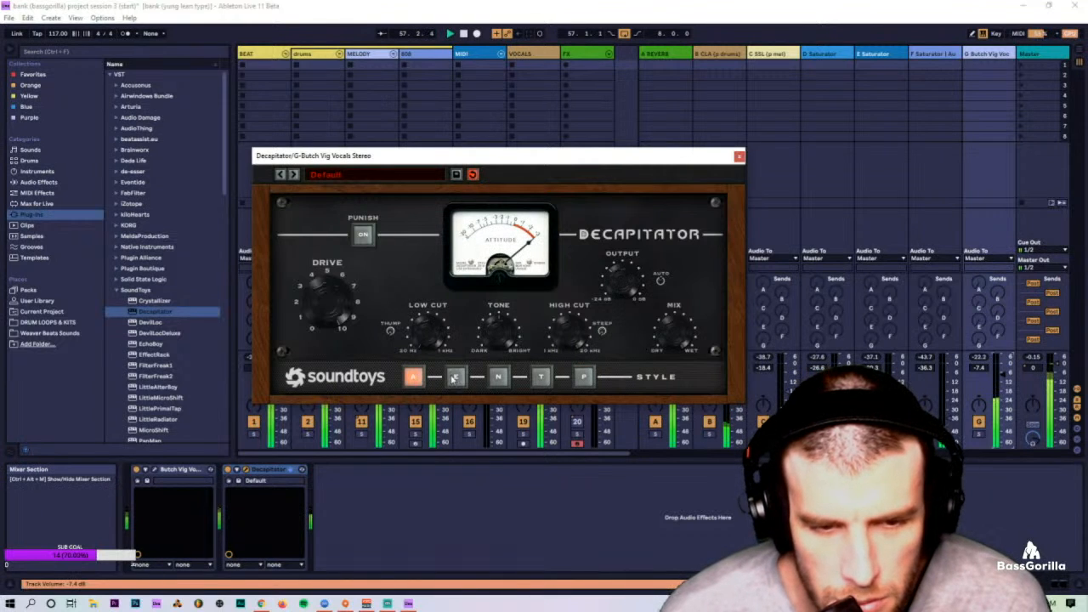
click(416, 380)
key(space)
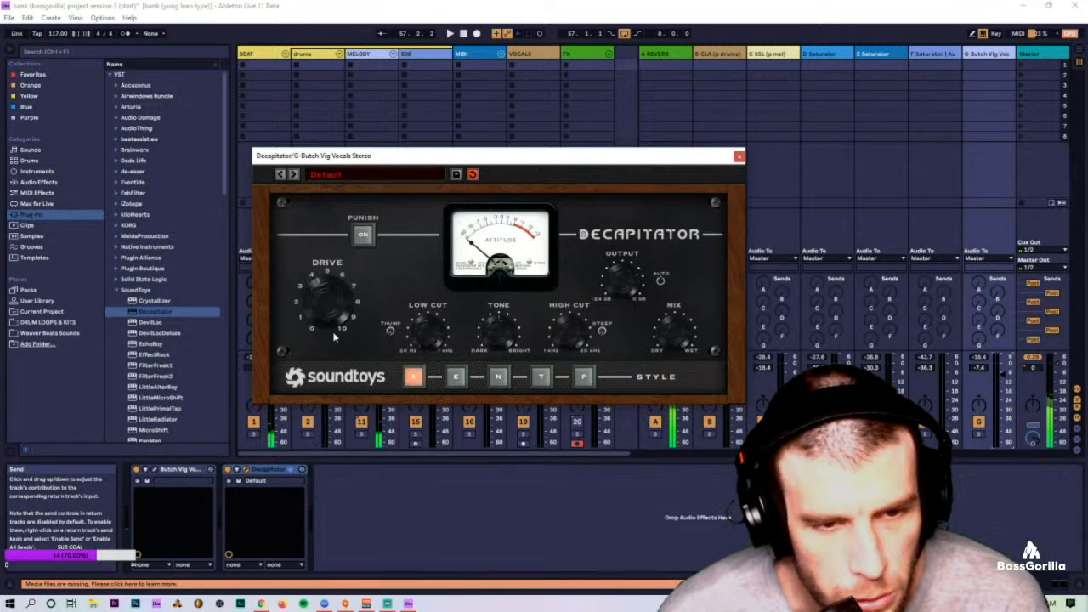
Step: Lower the G return's volume to about -31.3 dB while the loop plays, and close Decapitator's window
key(space)
click(339, 297)
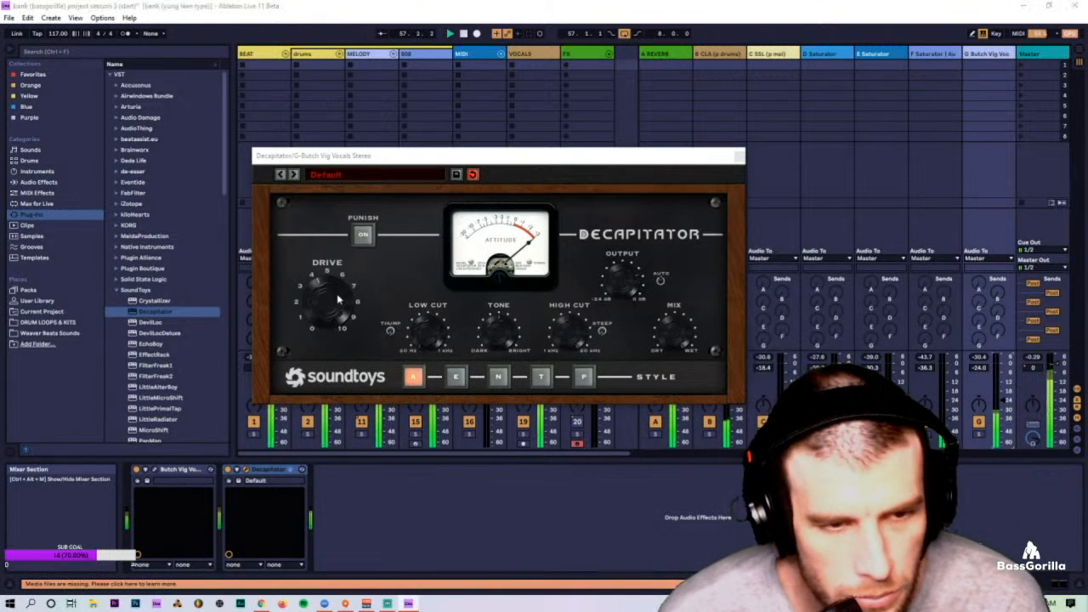
mouse_move(1001, 400)
mouse_down()
mouse_move(1002, 451)
mouse_move(1002, 411)
mouse_up()
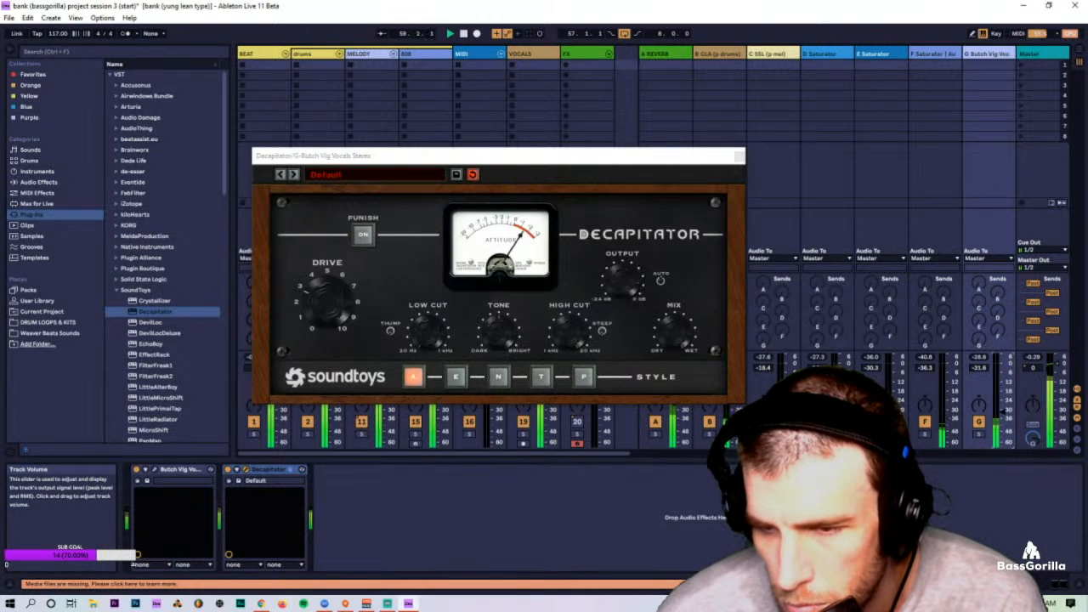
click(330, 280)
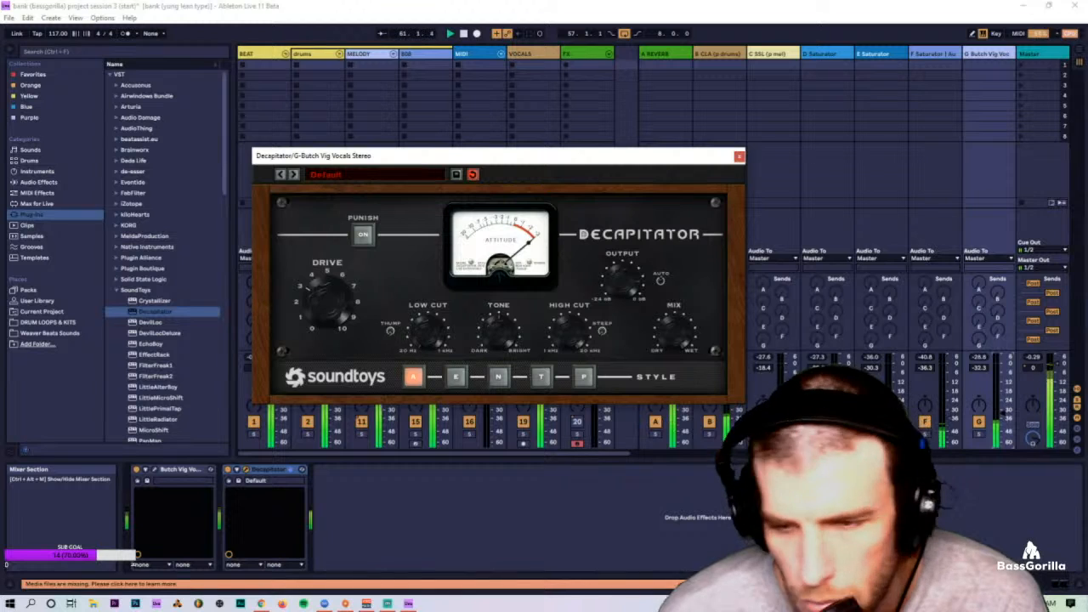
drag(1002, 418, 1001, 415)
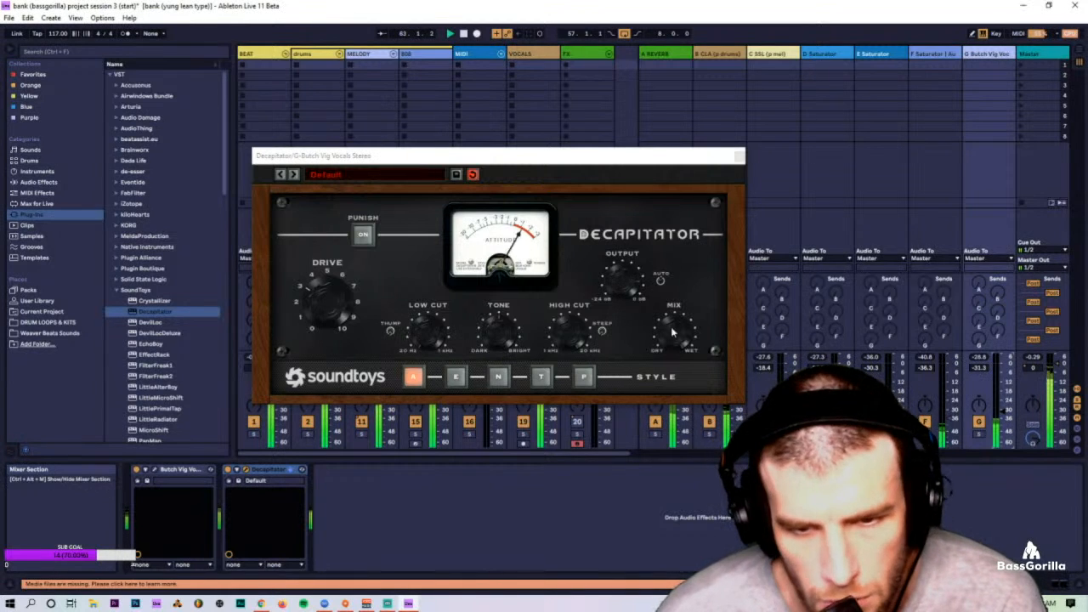
click(704, 366)
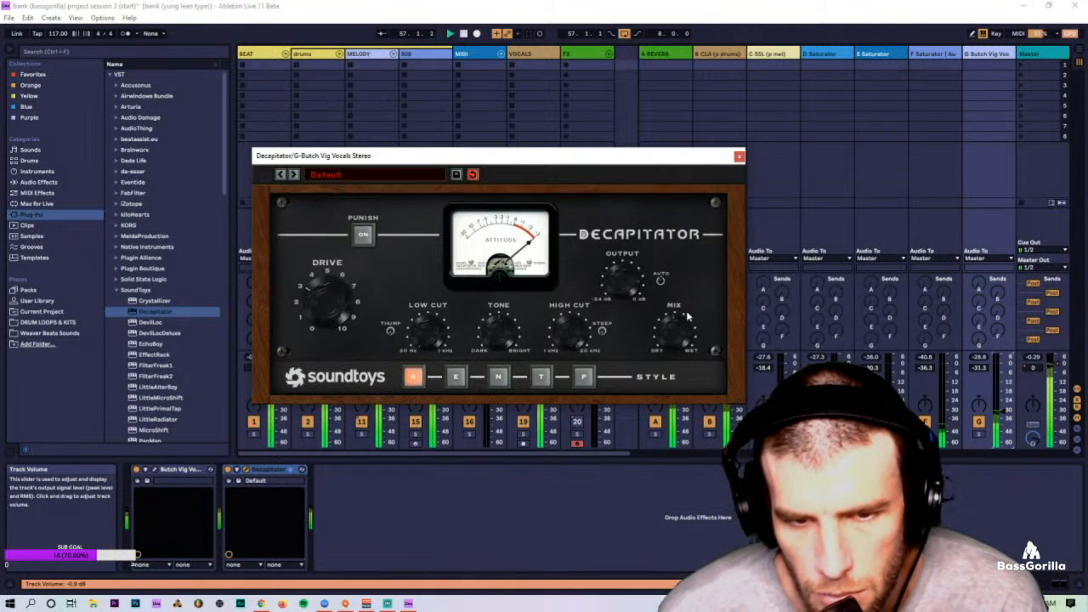
click(739, 157)
Step: Extend the arrangement loop so that it runs from bar 11 to bar 89
key(Tab)
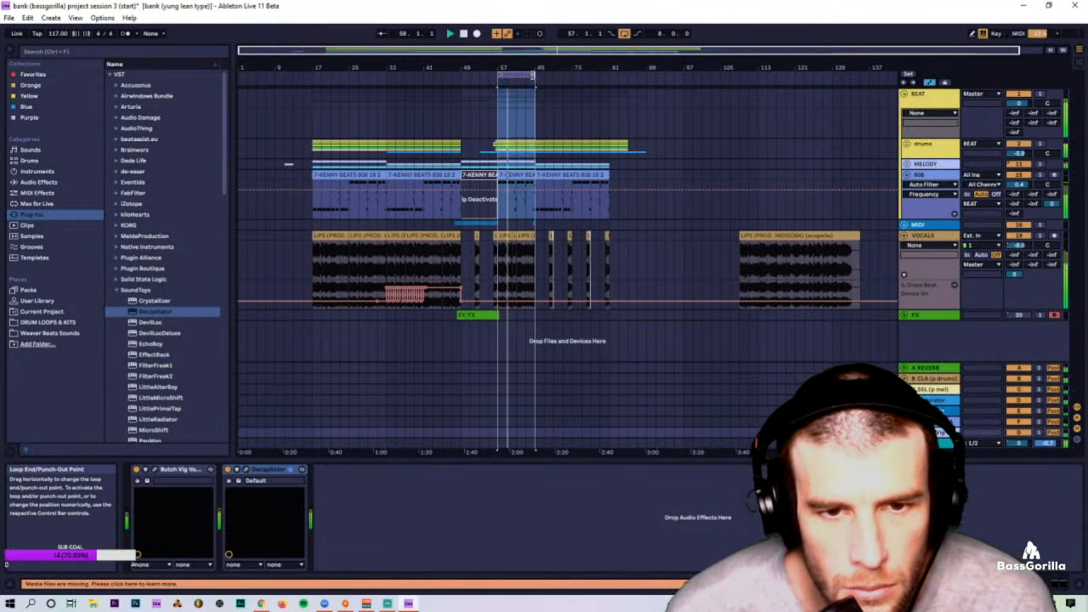
drag(535, 77, 571, 77)
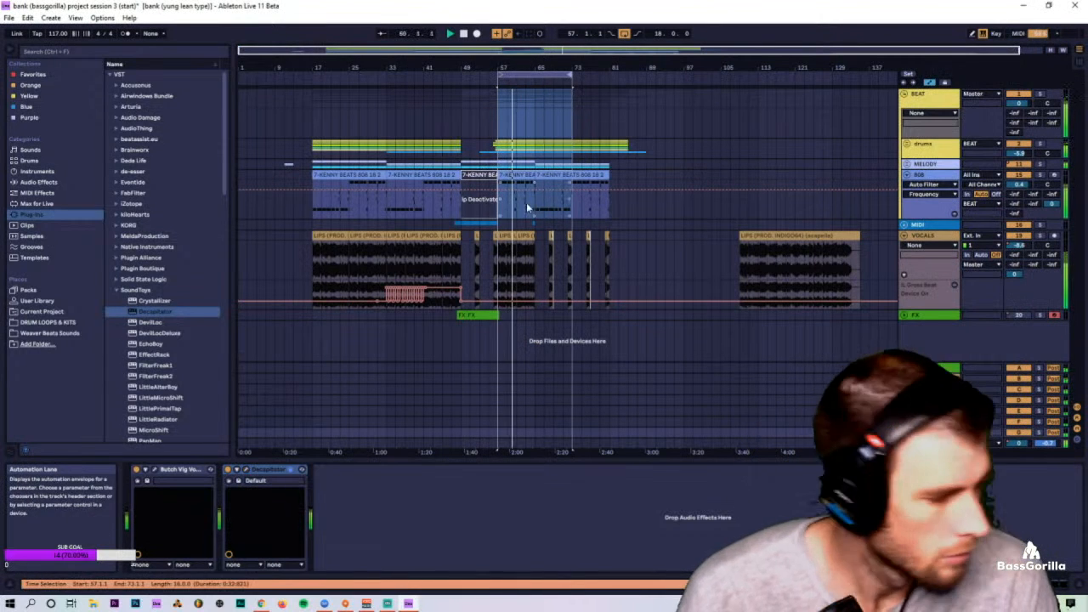
key(Tab)
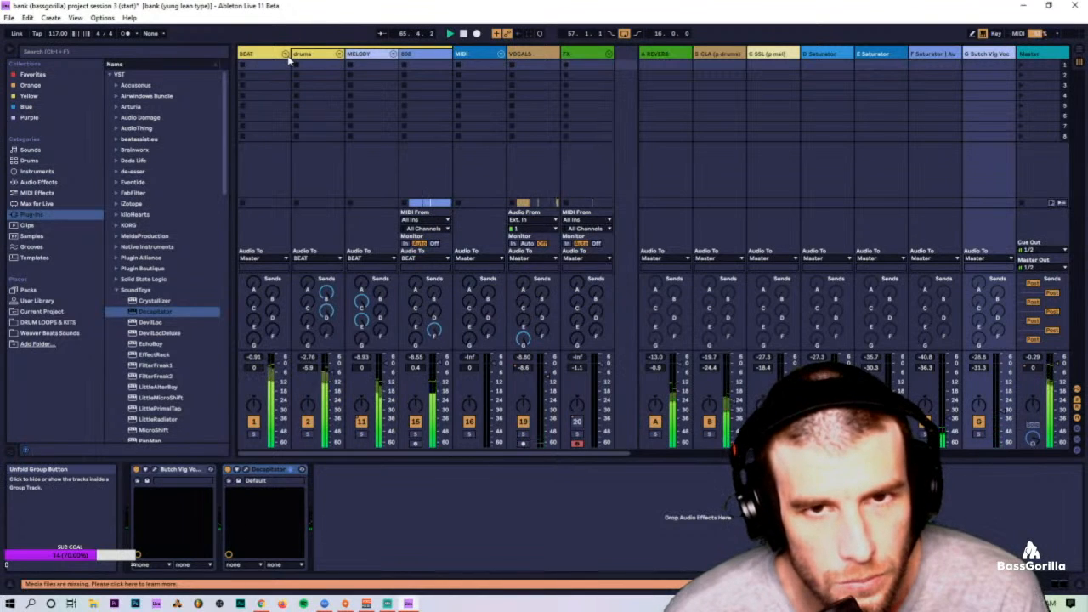
key(Tab)
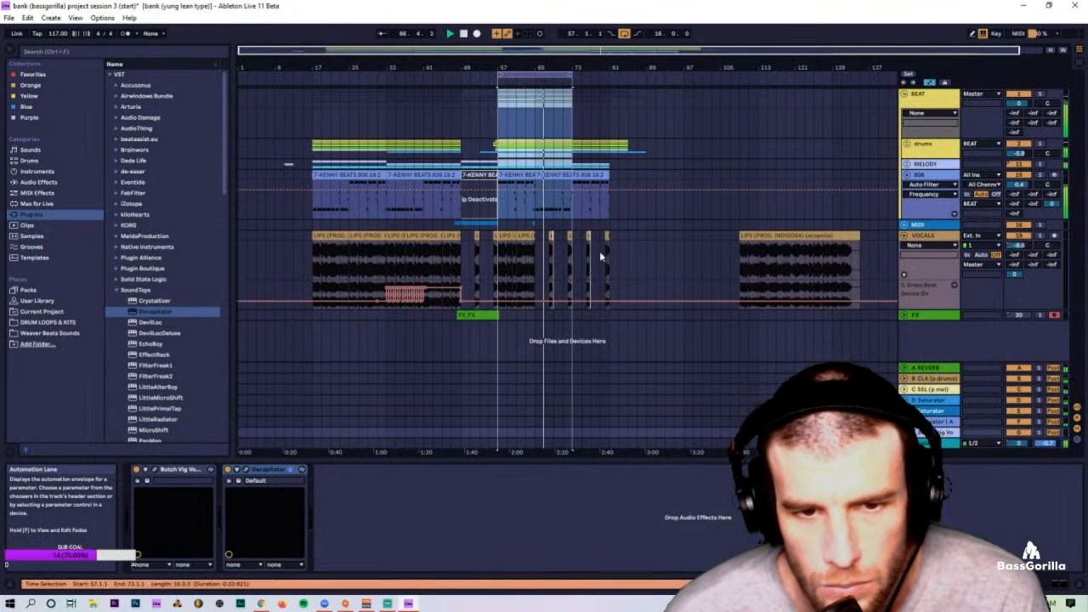
drag(500, 73, 285, 73)
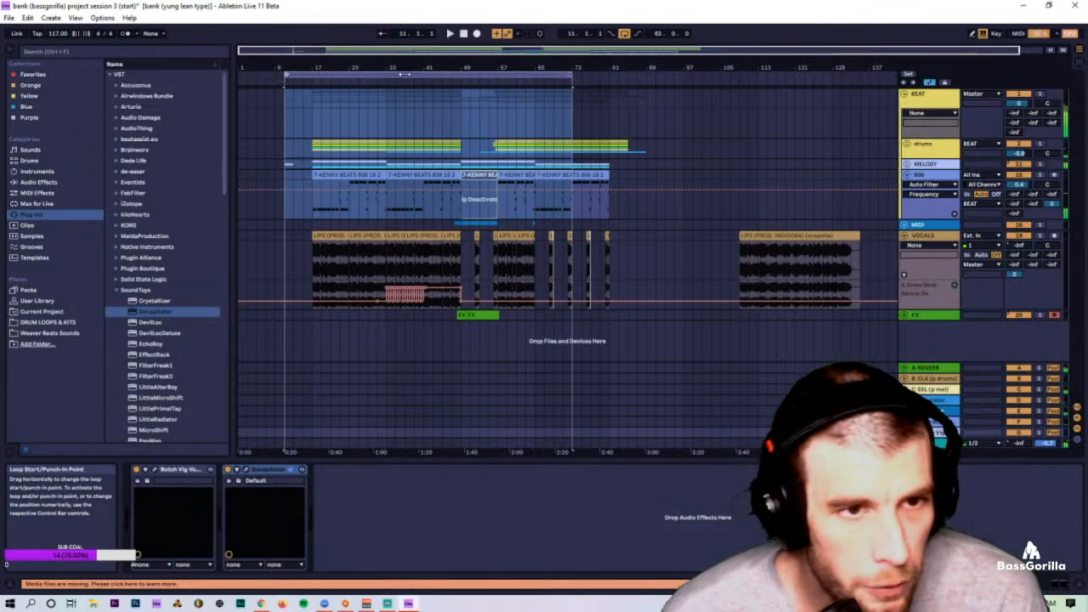
drag(572, 73, 646, 75)
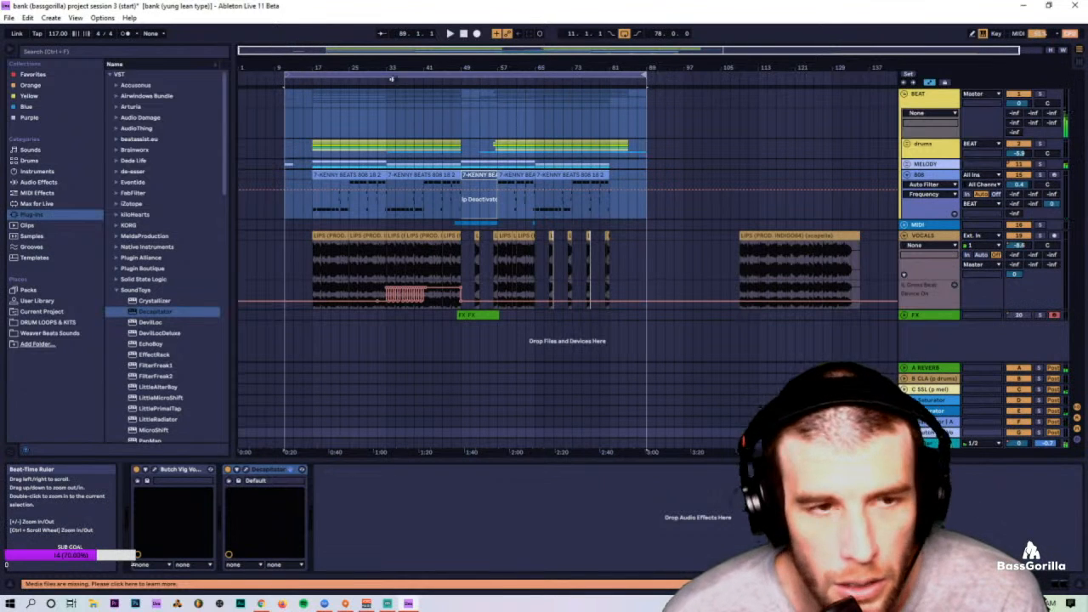
Step: Add Ableton's Limiter audio effect to the drums group track
key(Tab)
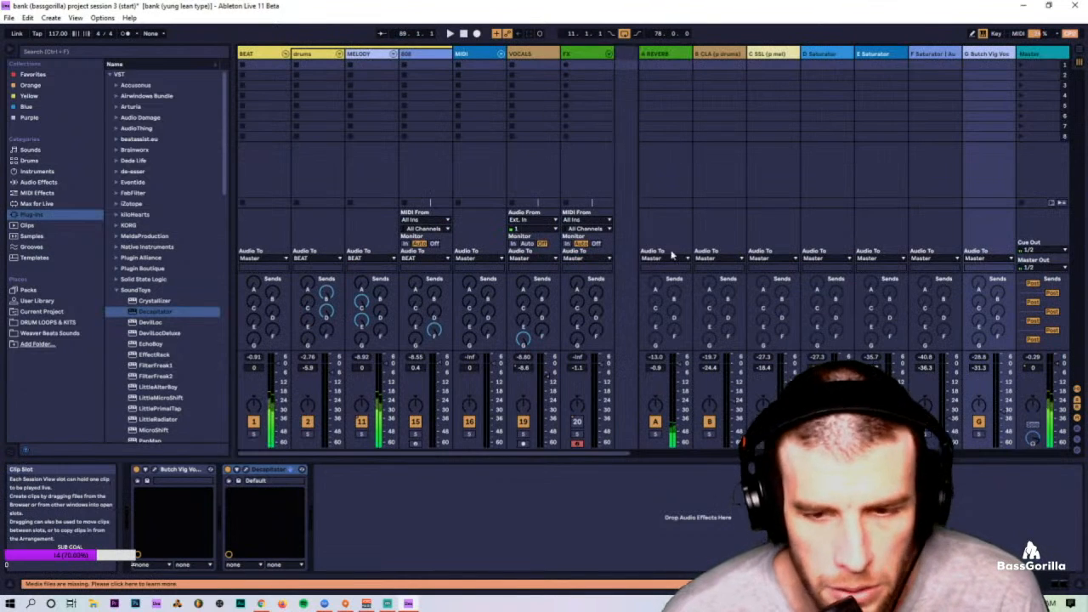
click(286, 53)
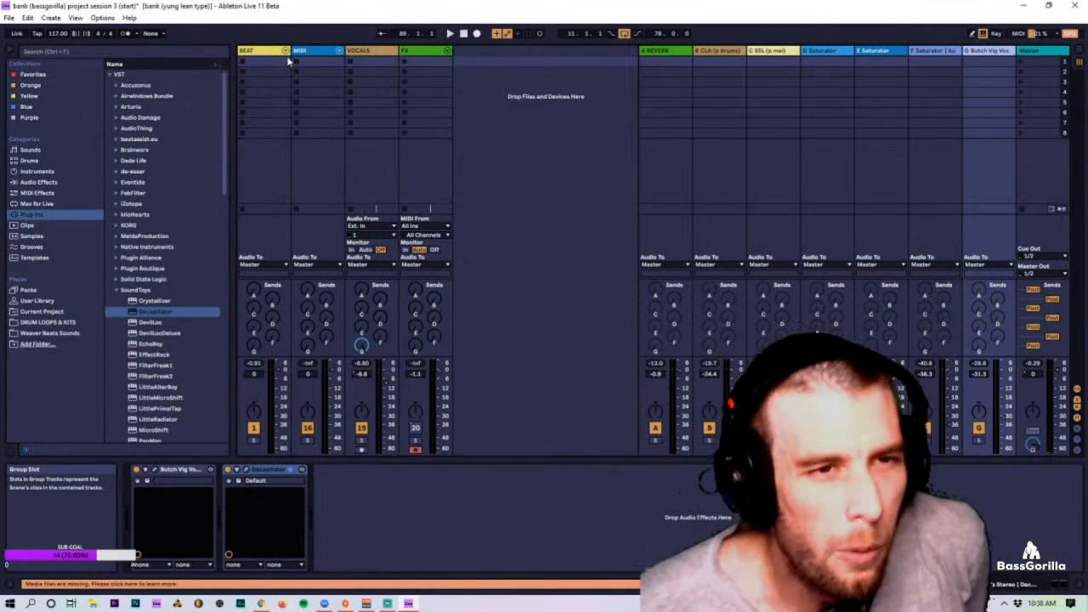
click(286, 51)
click(309, 55)
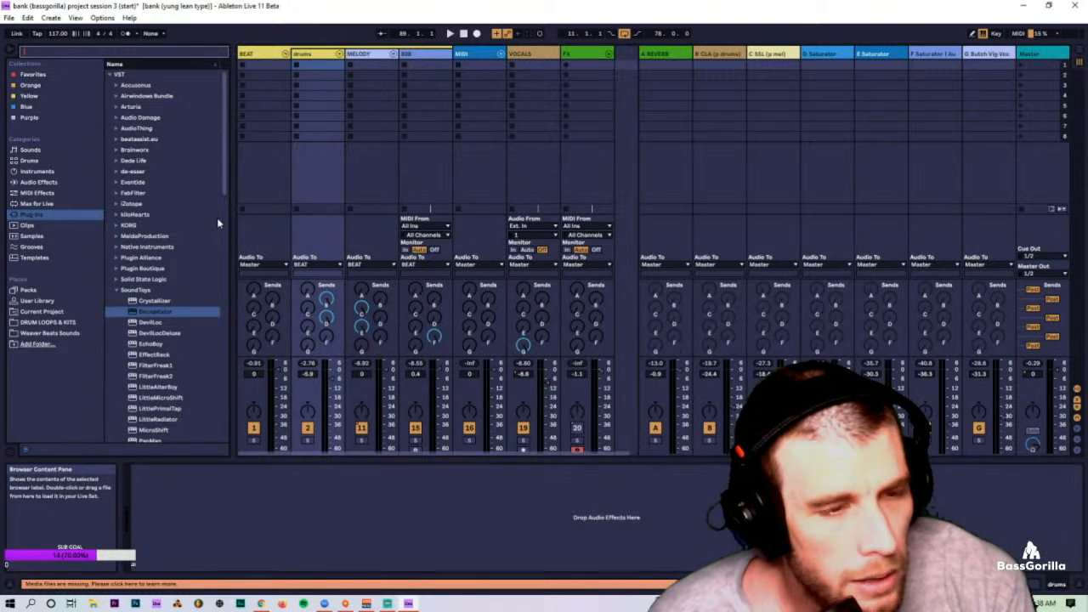
click(38, 182)
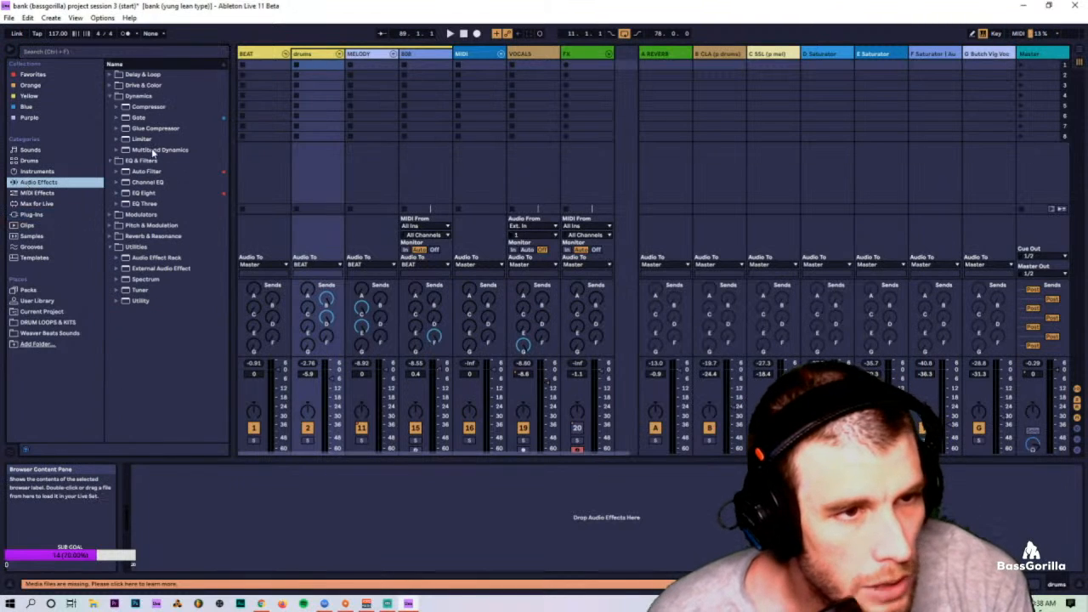
click(148, 139)
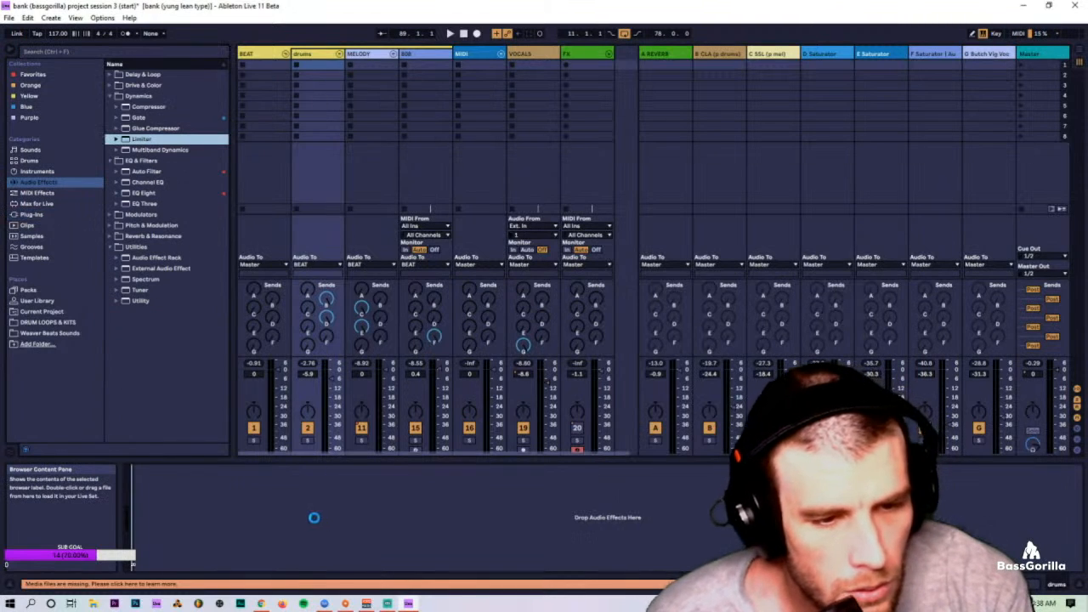
Step: Set the drums Limiter's lookahead to 1.5 ms and its release to 1.10 ms with Auto off while the song plays
click(149, 522)
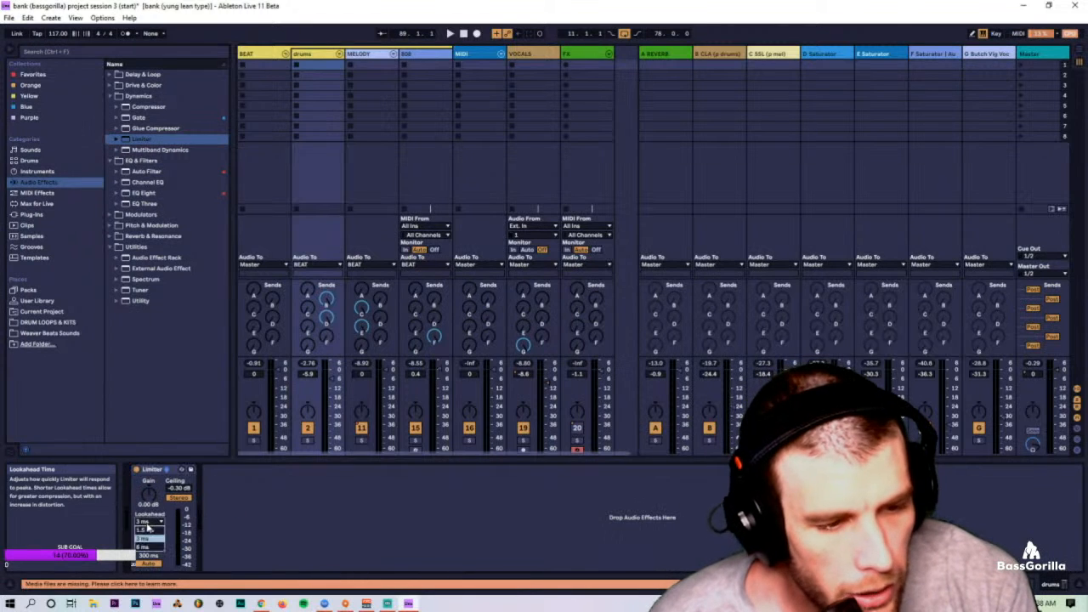
click(148, 531)
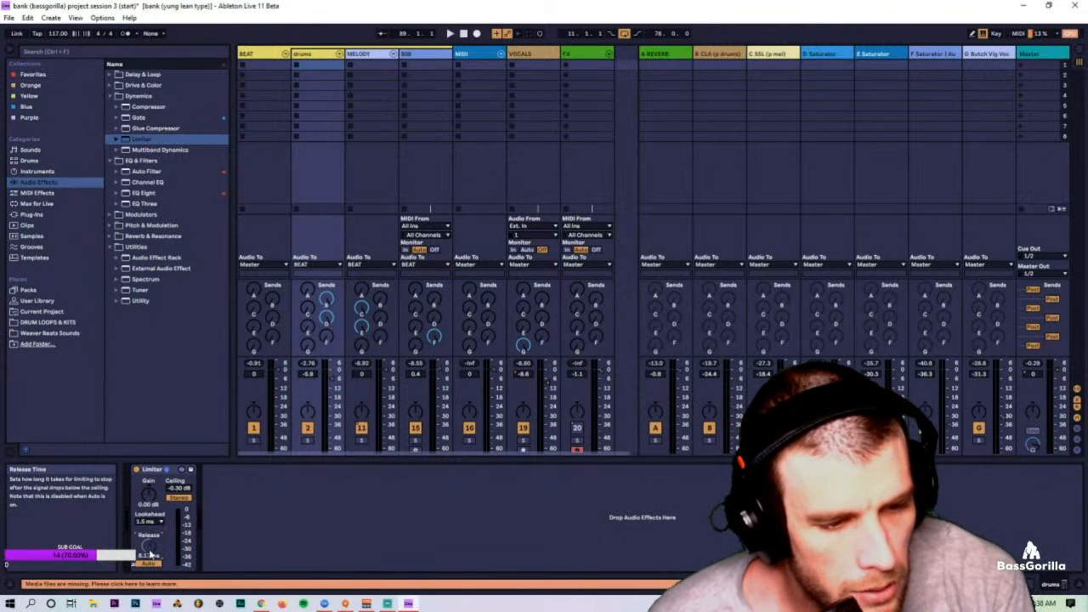
key(space)
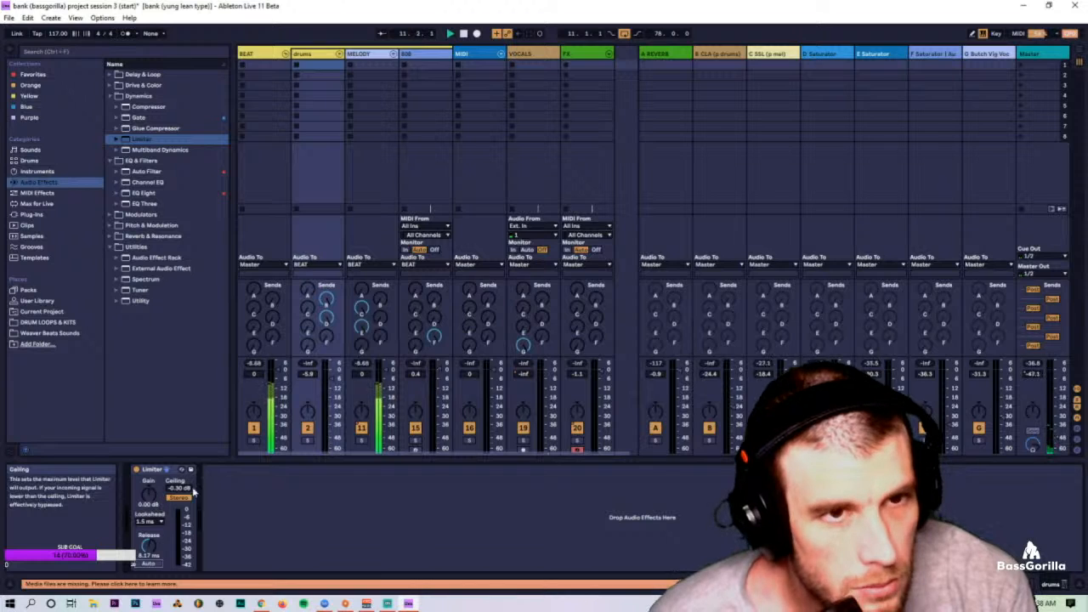
key(Tab)
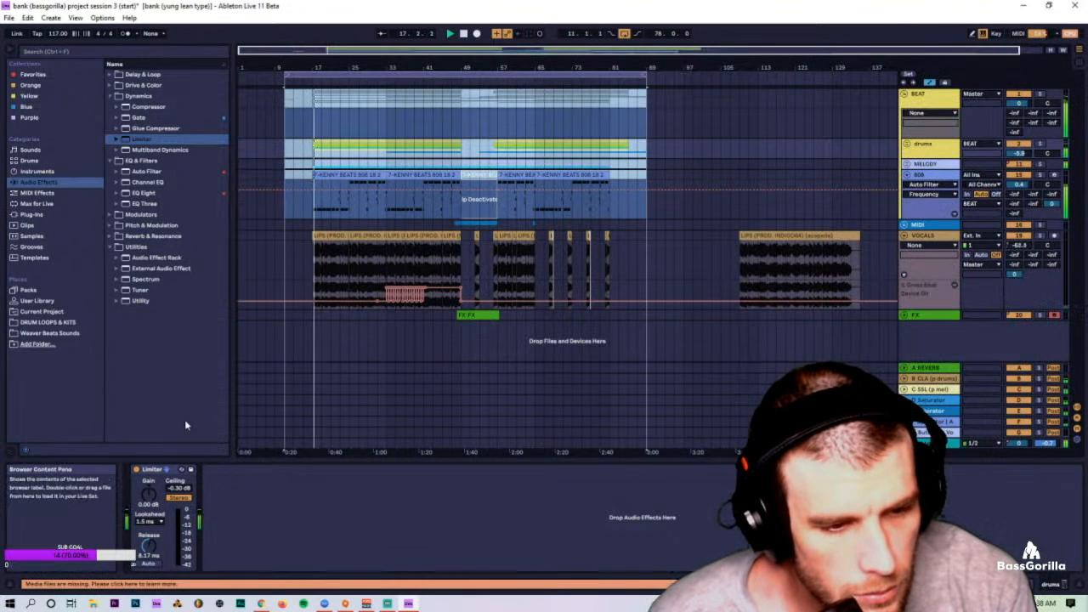
drag(152, 501, 152, 499)
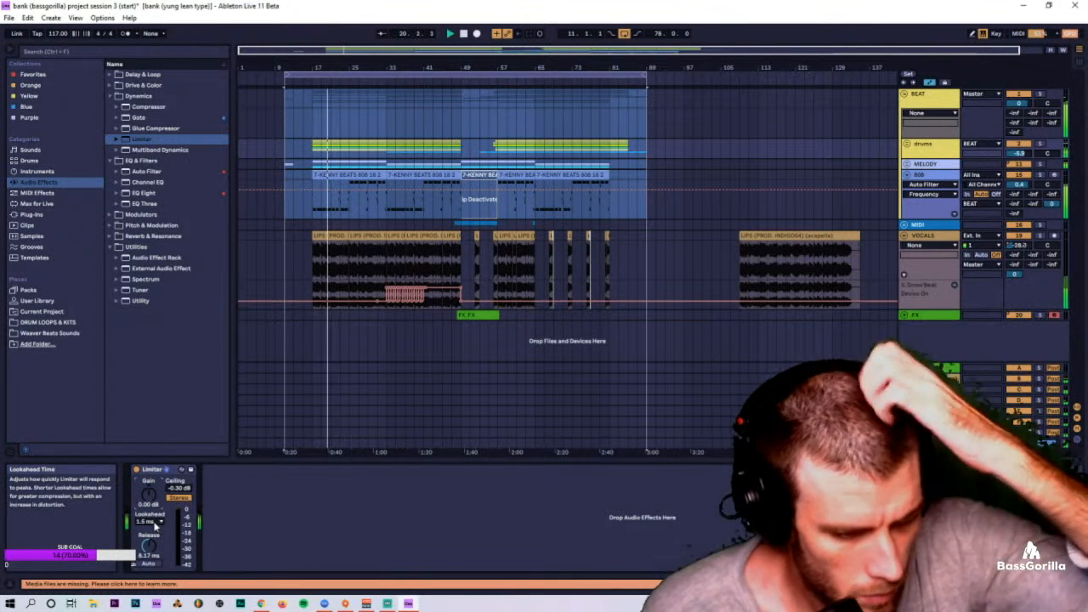
click(149, 521)
click(150, 529)
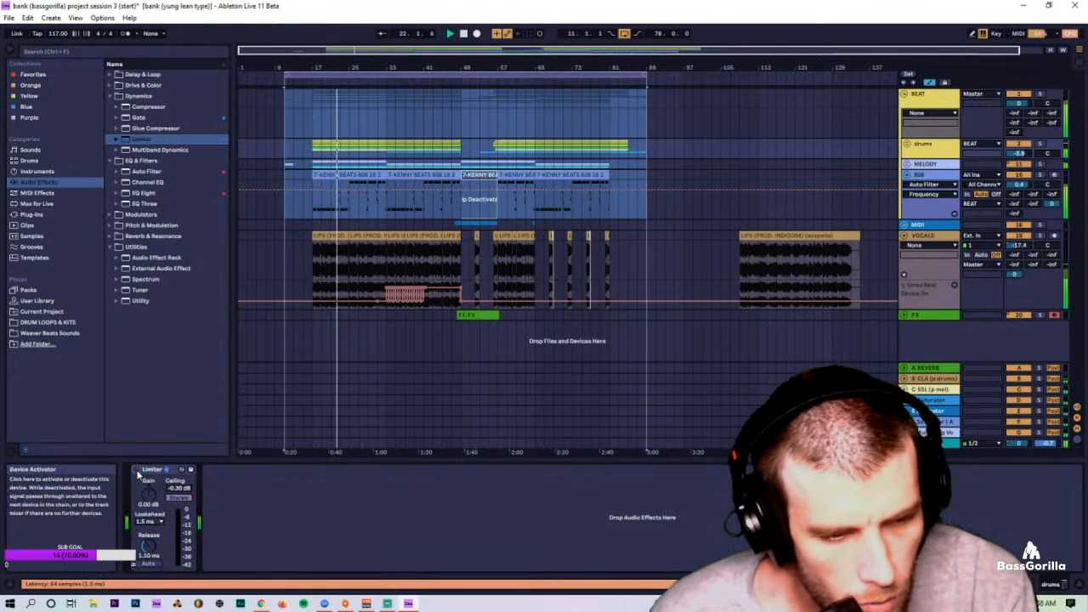
Step: Compare the drums with the Limiter switched on and off during playback, and remove the Limiter from the group
key(Tab)
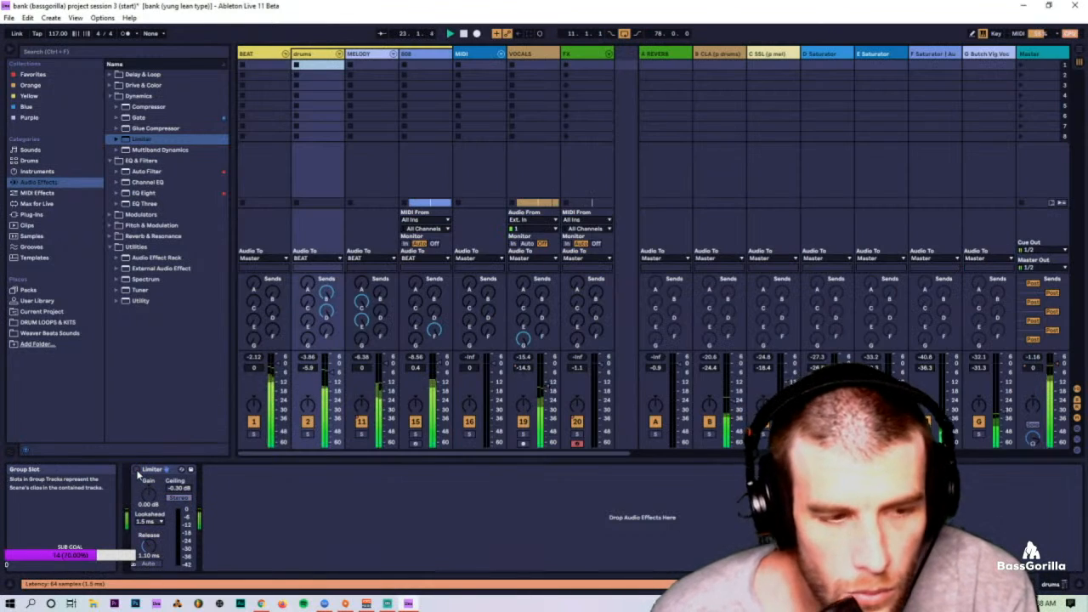
click(137, 471)
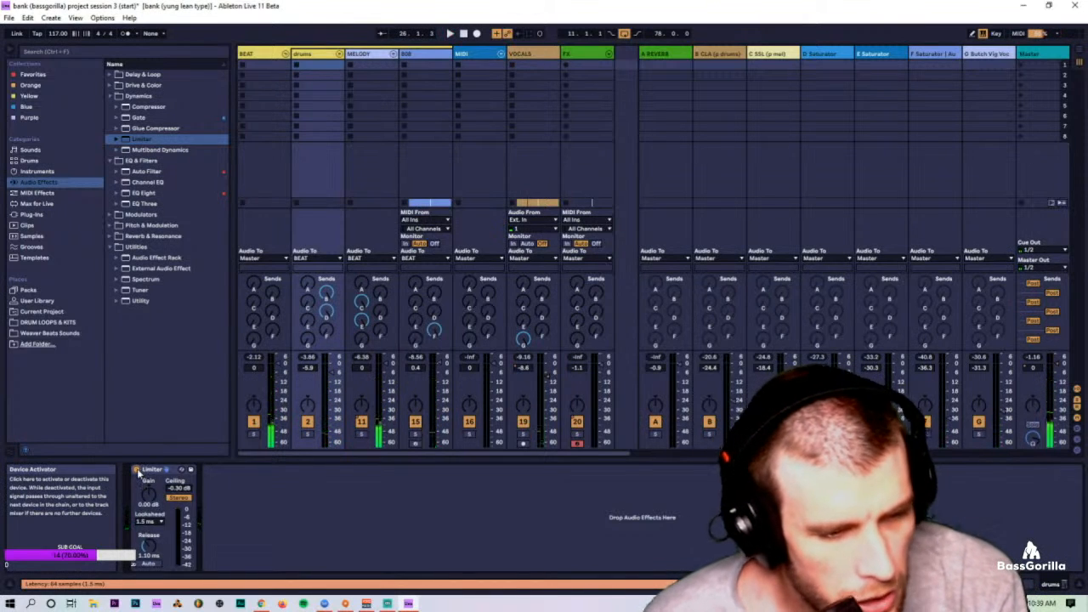
key(Tab)
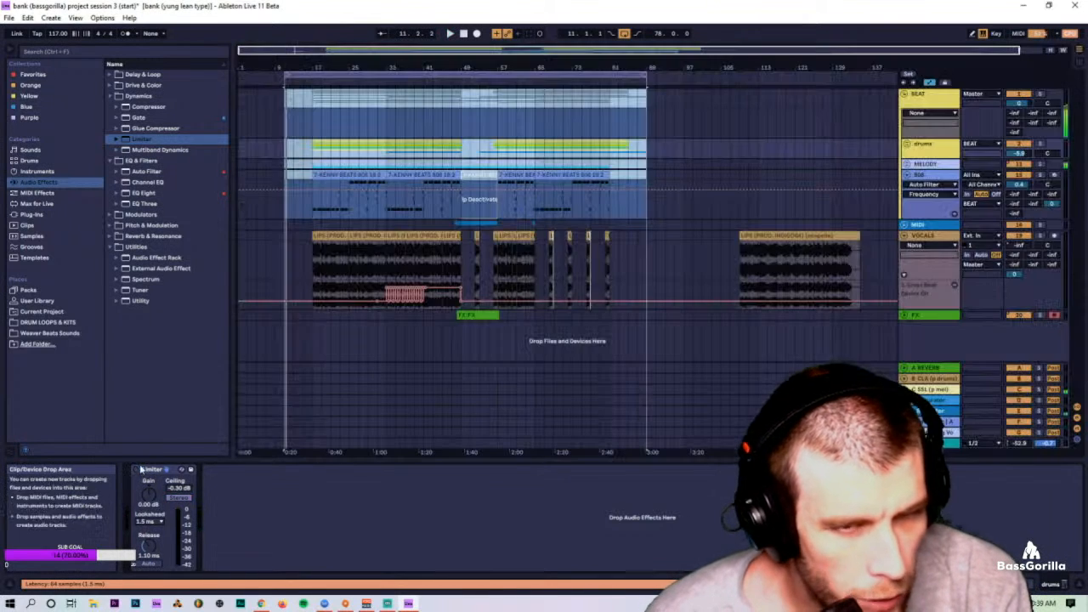
click(310, 81)
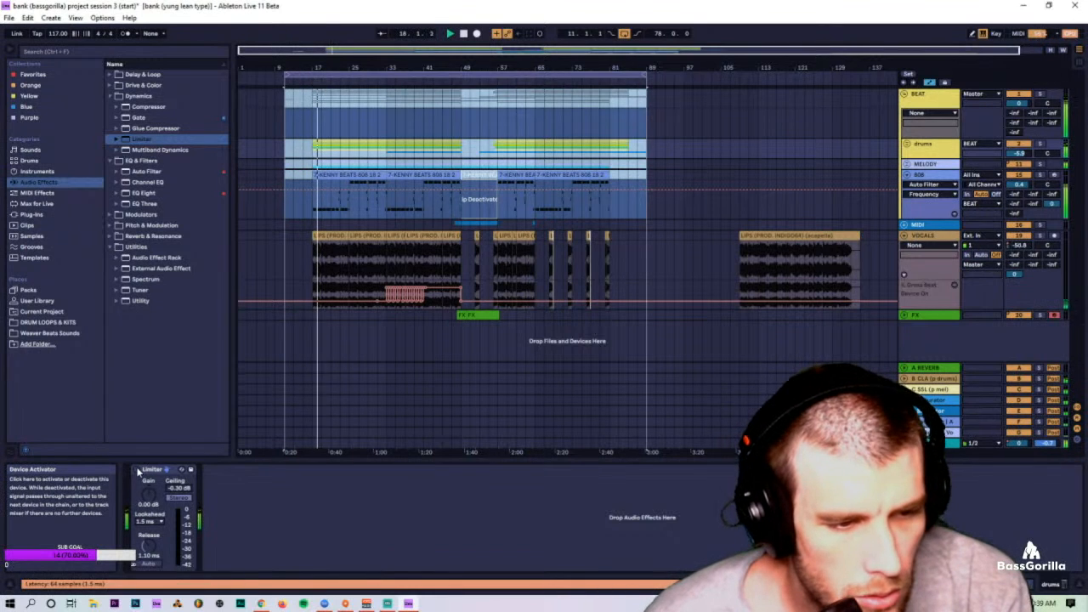
click(138, 471)
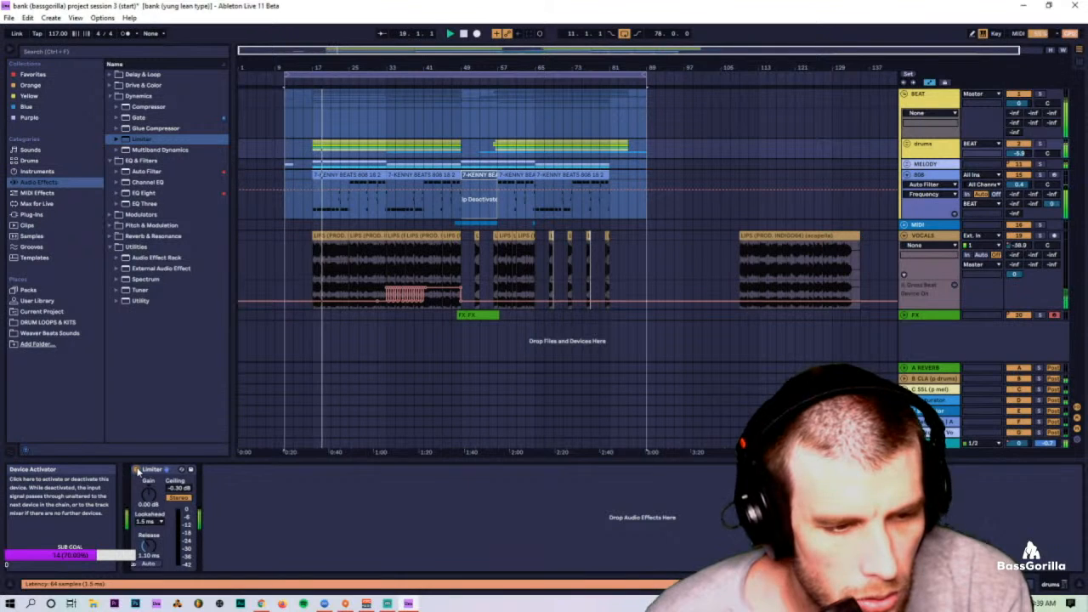
key(space)
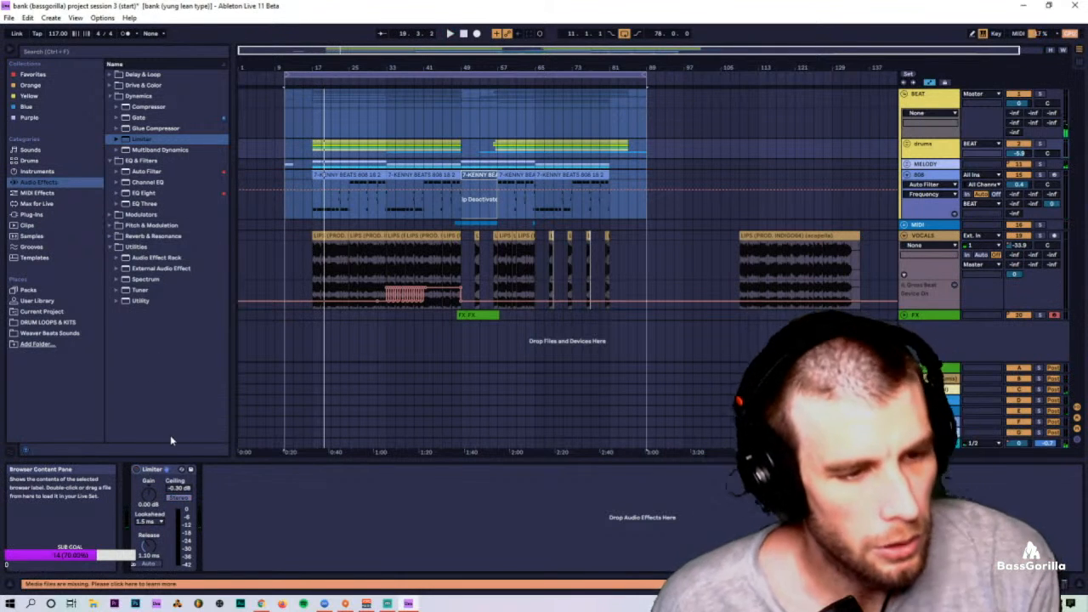
Step: Search the plug-ins for "maxi" and add iZotope's Ozone 9 Maximizer to the drums group track
click(40, 217)
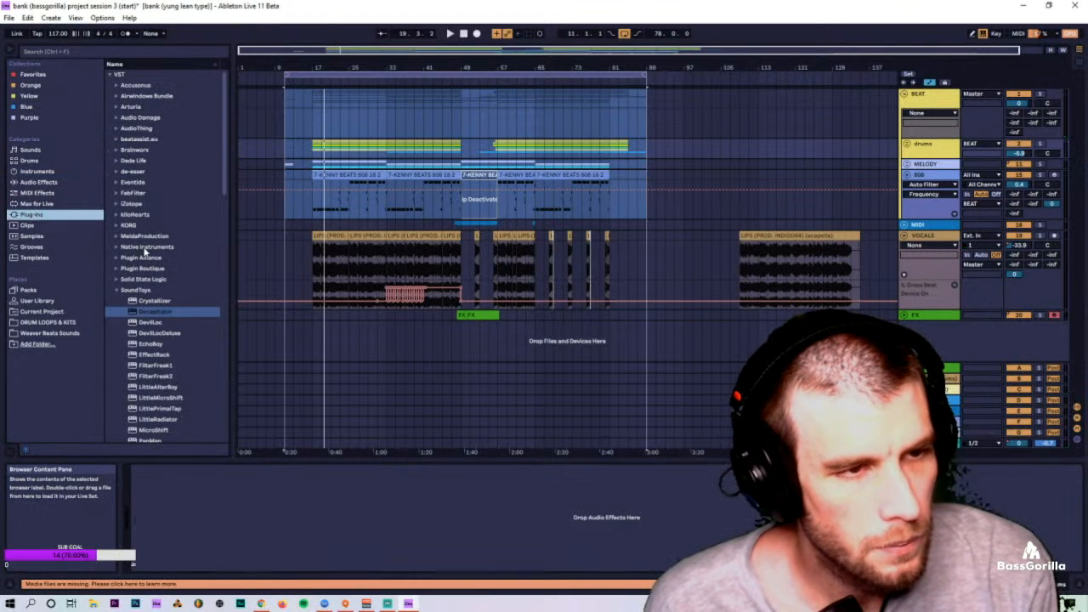
click(118, 291)
click(65, 51)
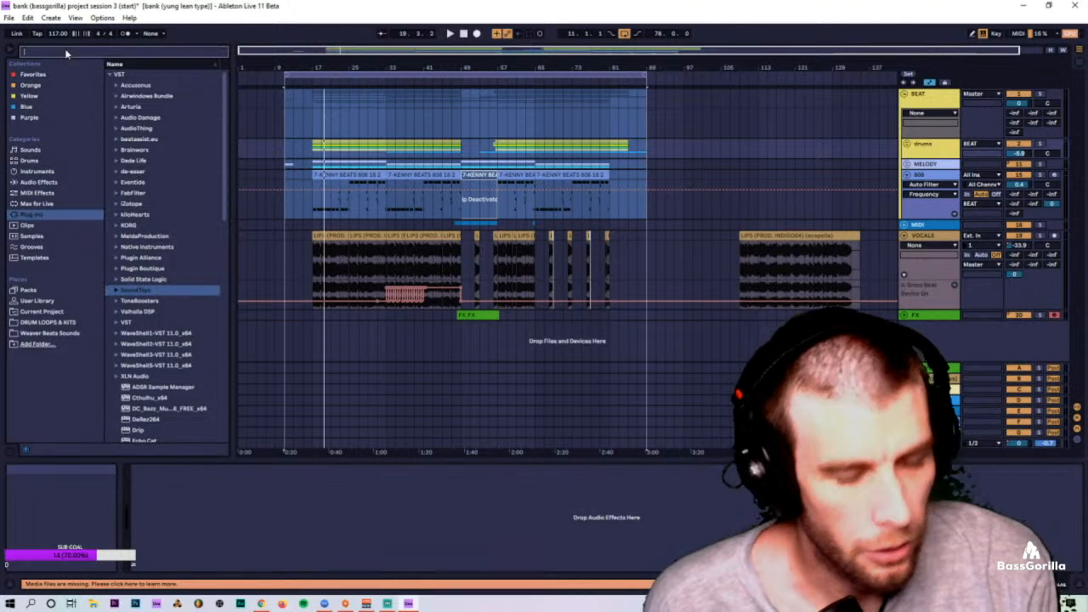
text(maxi)
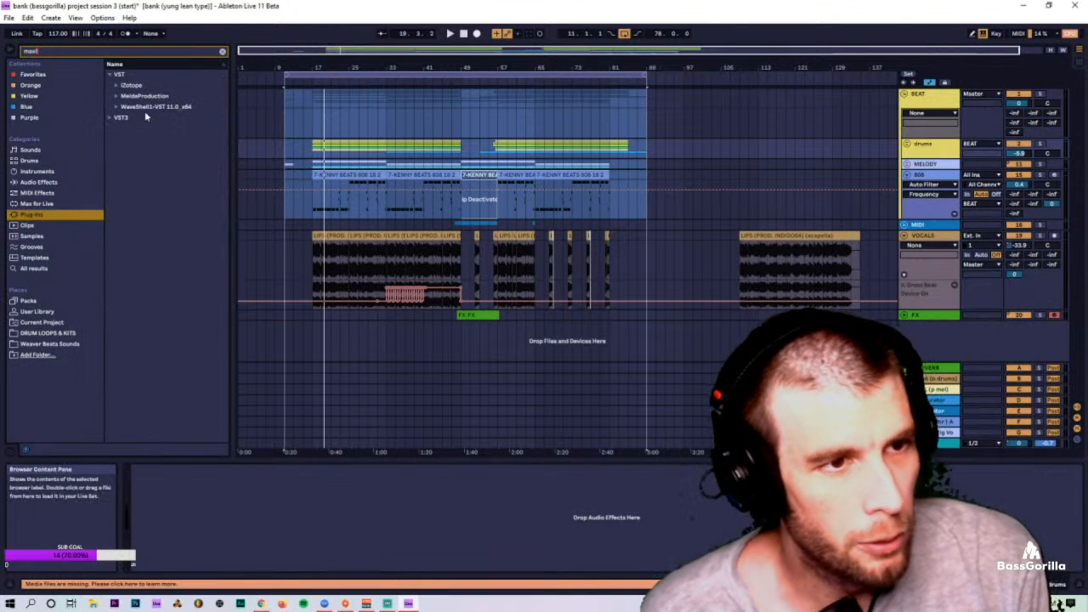
click(119, 86)
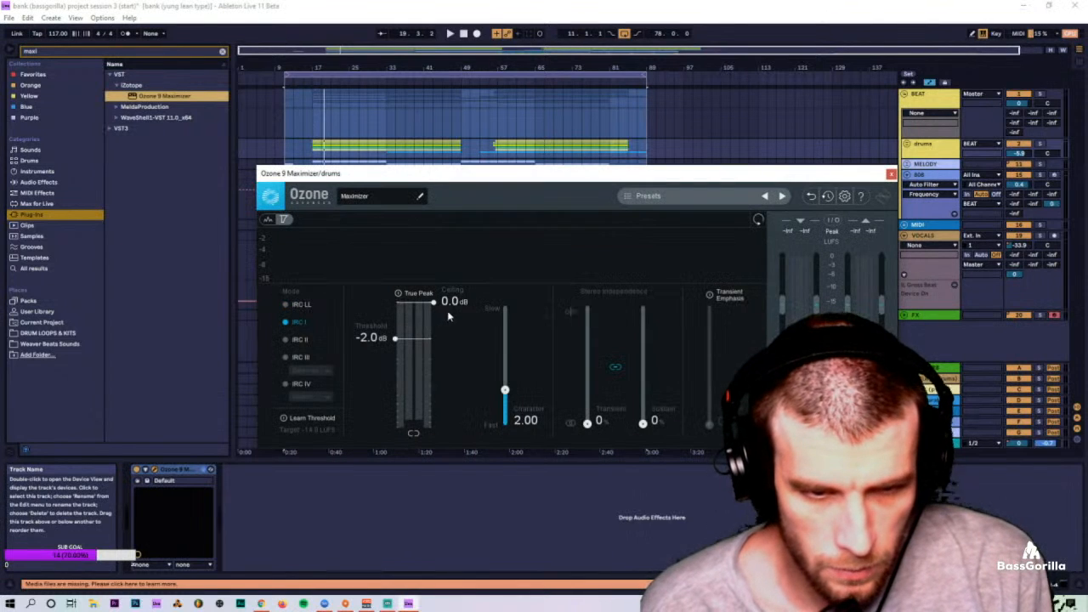
Step: Compare the drums with the Maximizer on and off during playback from bar 17, and raise its threshold to 0.0 dB
key(space)
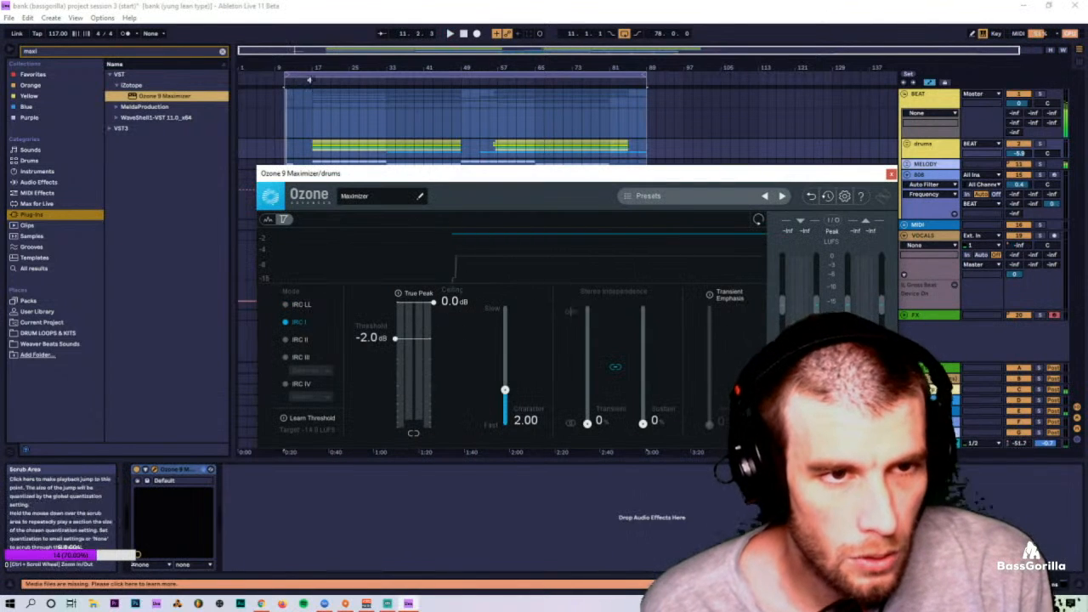
click(312, 82)
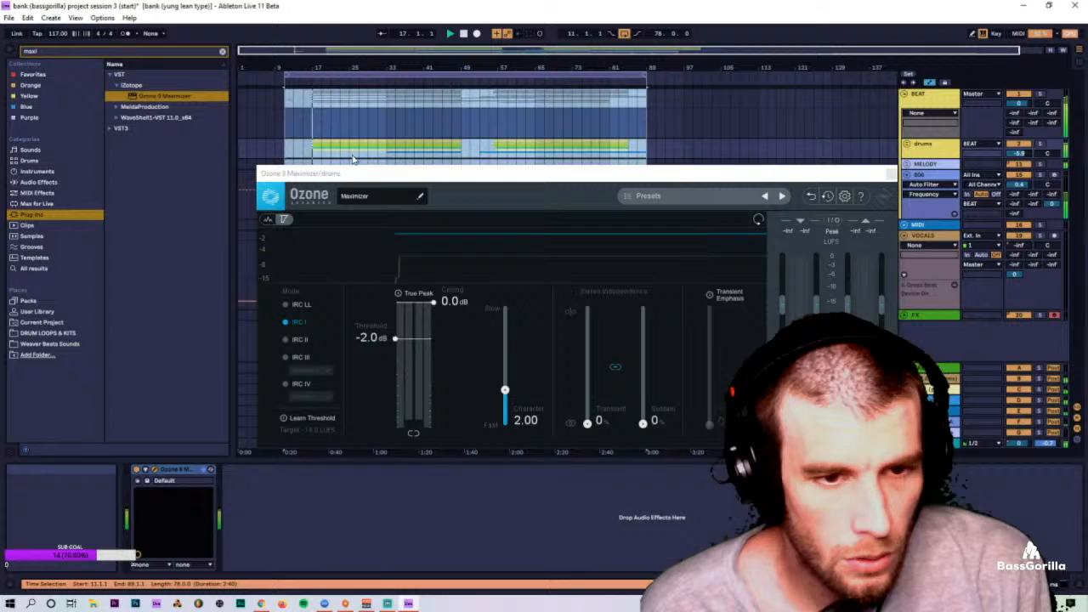
click(137, 470)
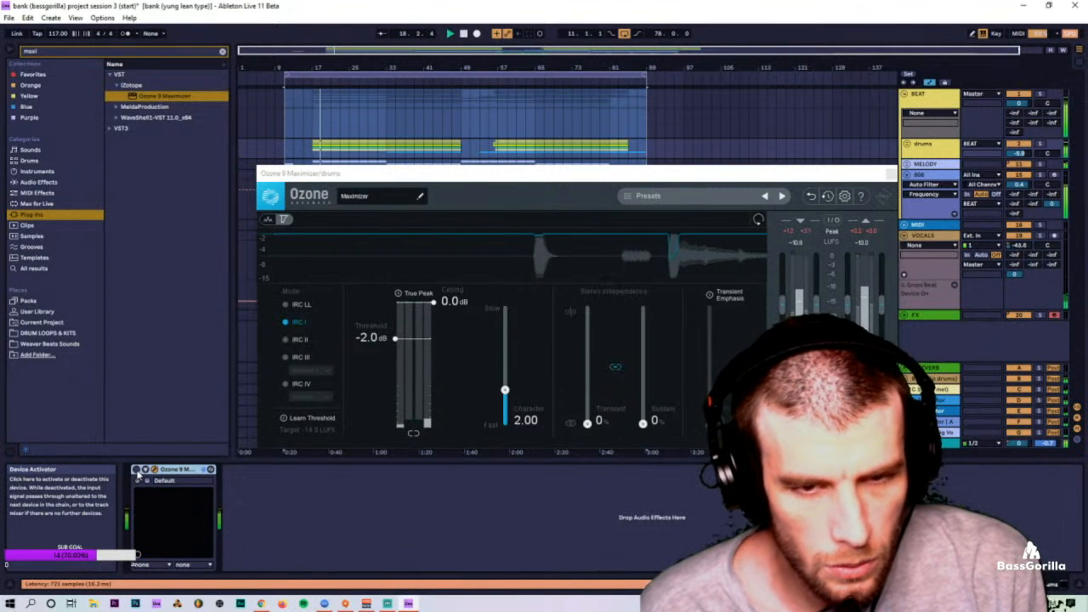
click(137, 471)
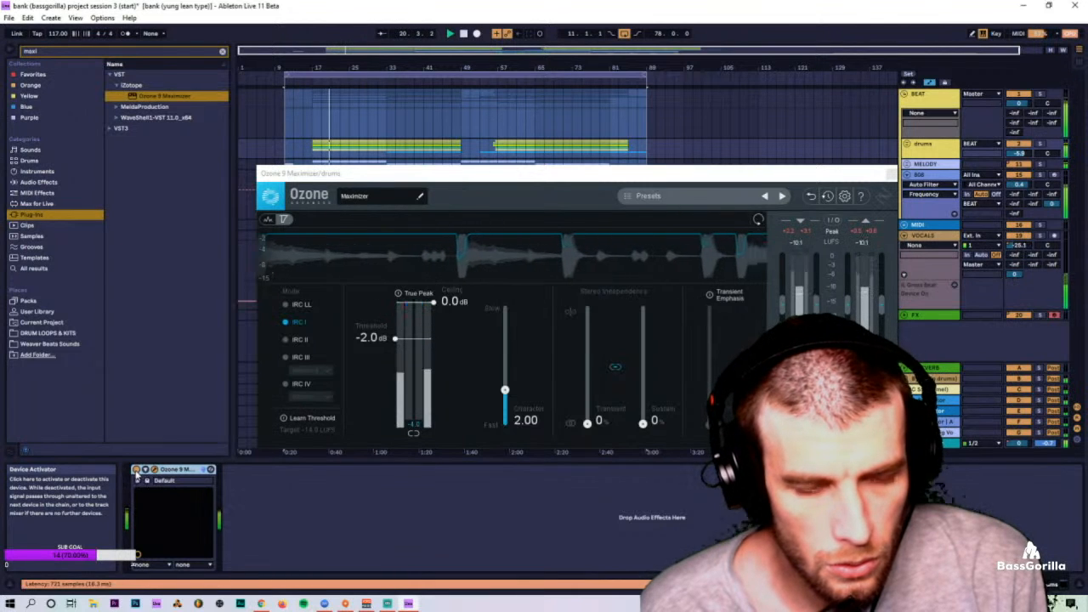
drag(398, 339, 417, 222)
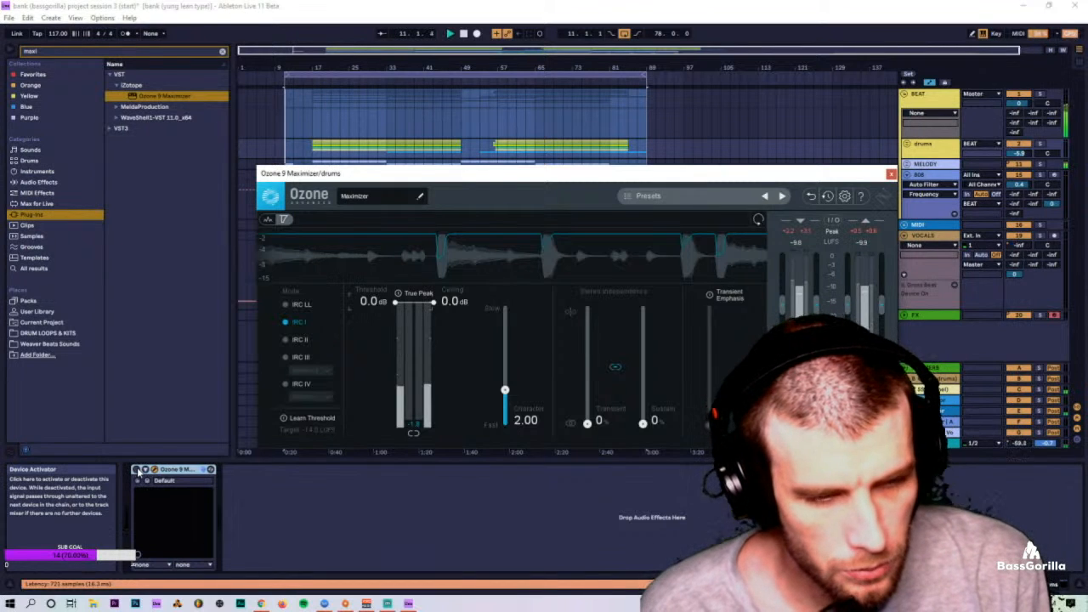
Step: Stop playback and shorten the arrangement loop to 16 bars, running from bar 17 to bar 33
key(space)
drag(286, 76, 315, 77)
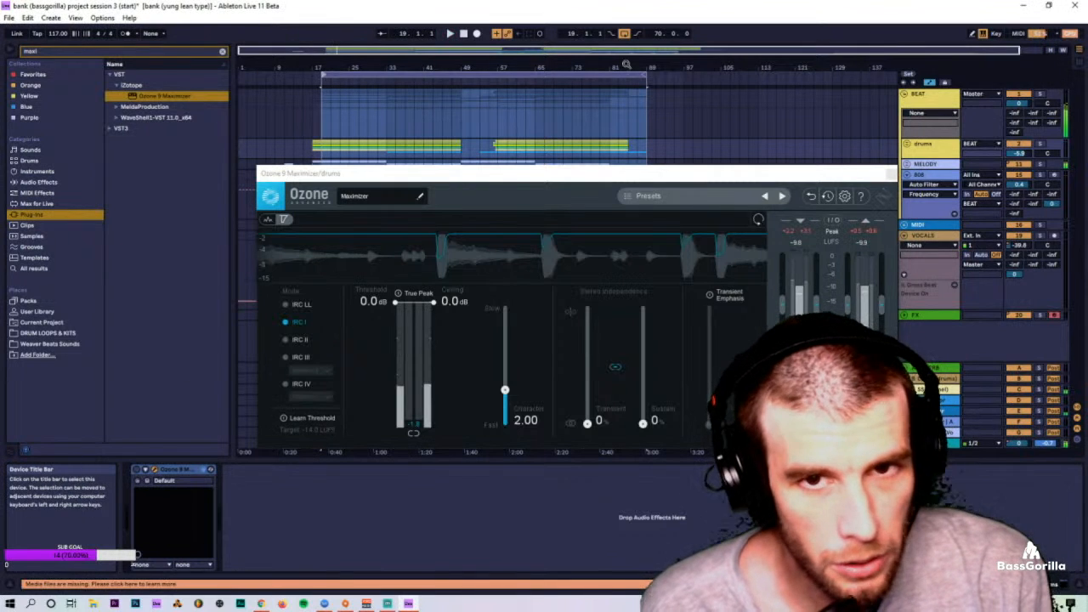
drag(644, 76, 389, 75)
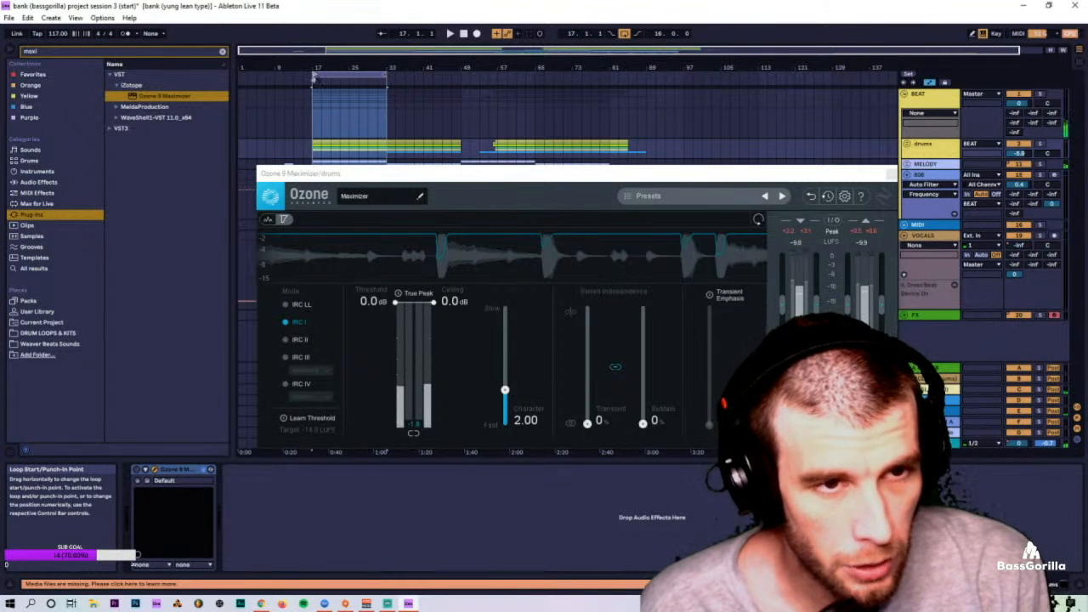
Step: Set the drums Maximizer's Character to 1.50 while the loop plays, and close the plug-in window
key(space)
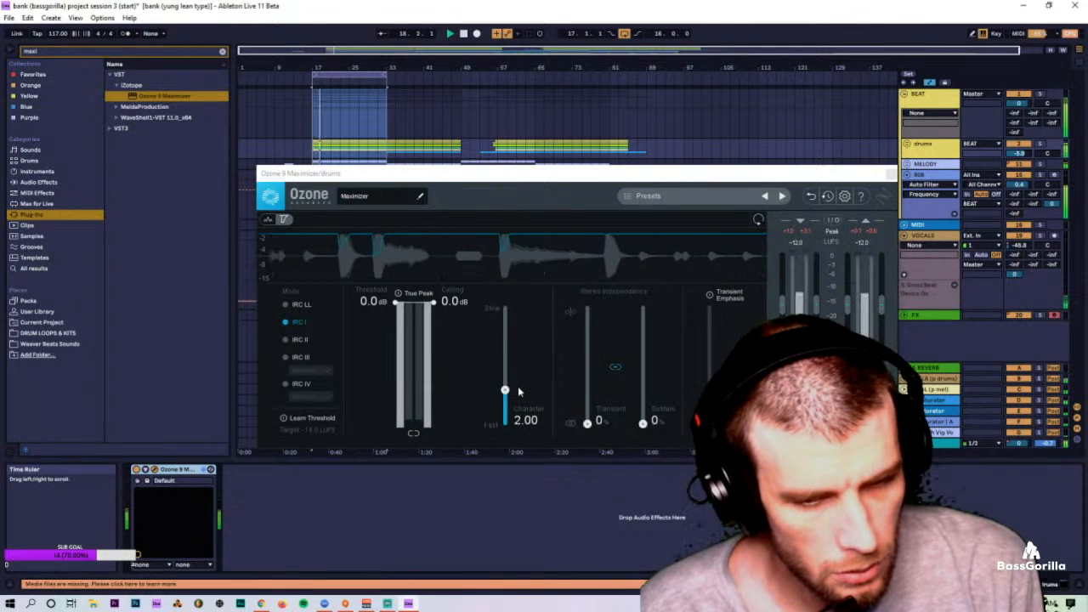
drag(505, 390, 505, 398)
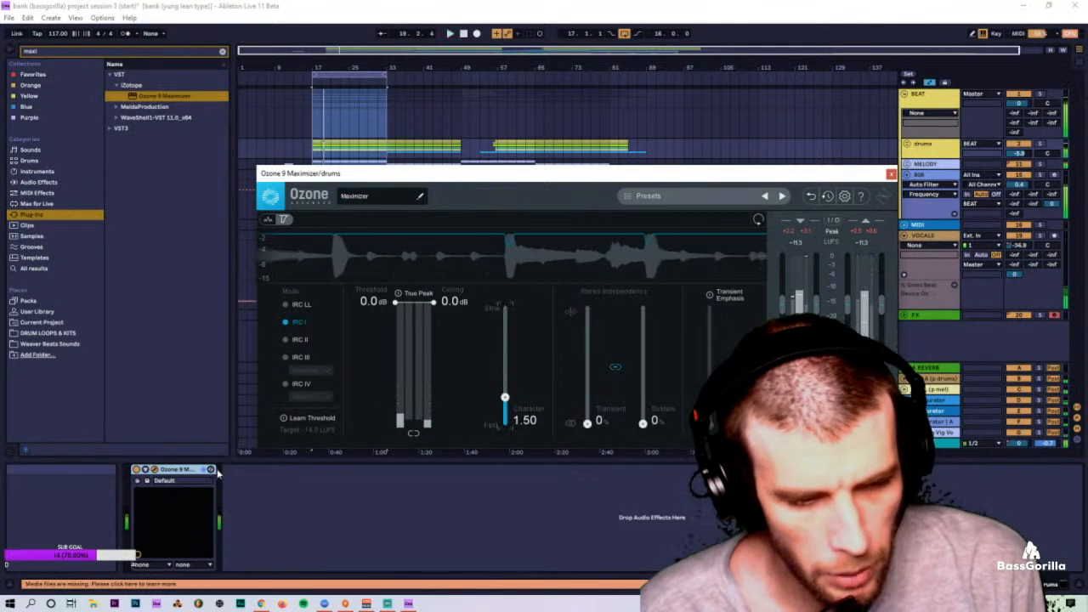
click(891, 173)
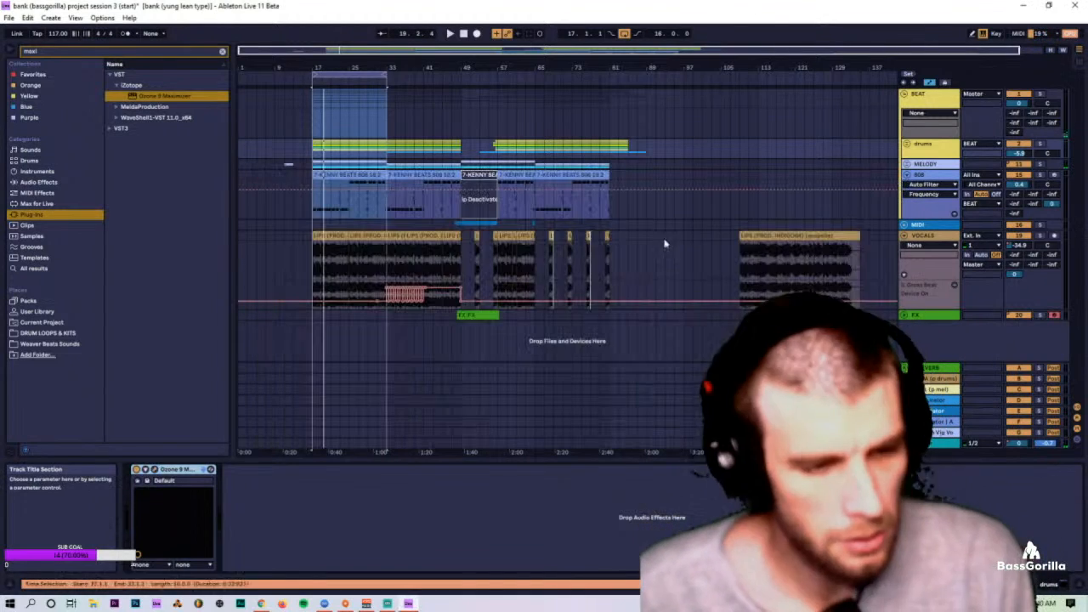
Step: Compare the looped drums with the Maximizer switched off and on, and check the plug-in's settings
key(Tab)
key(Tab)
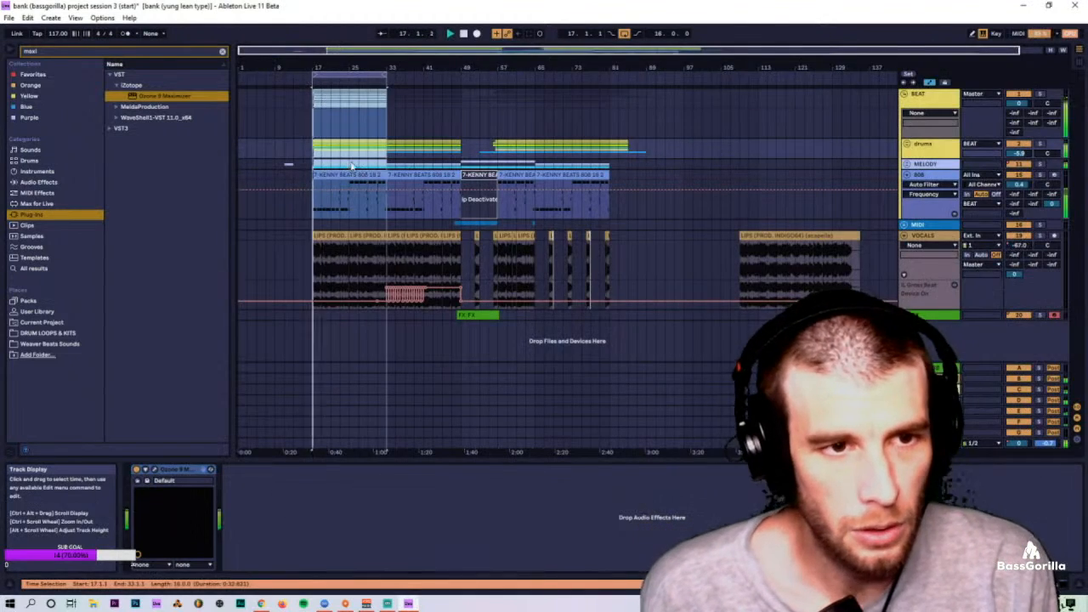
click(135, 470)
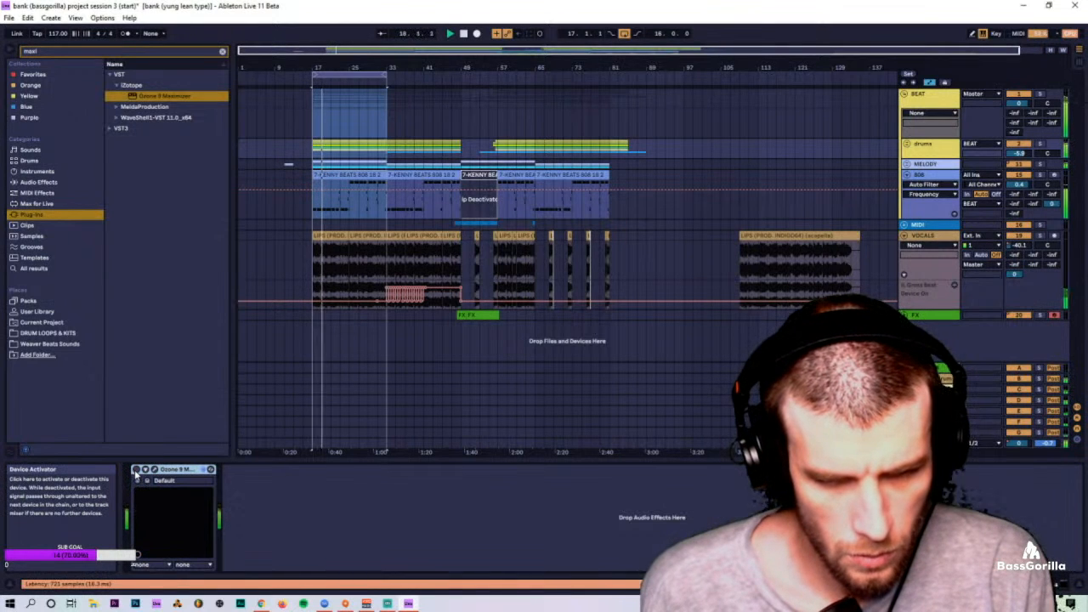
click(136, 470)
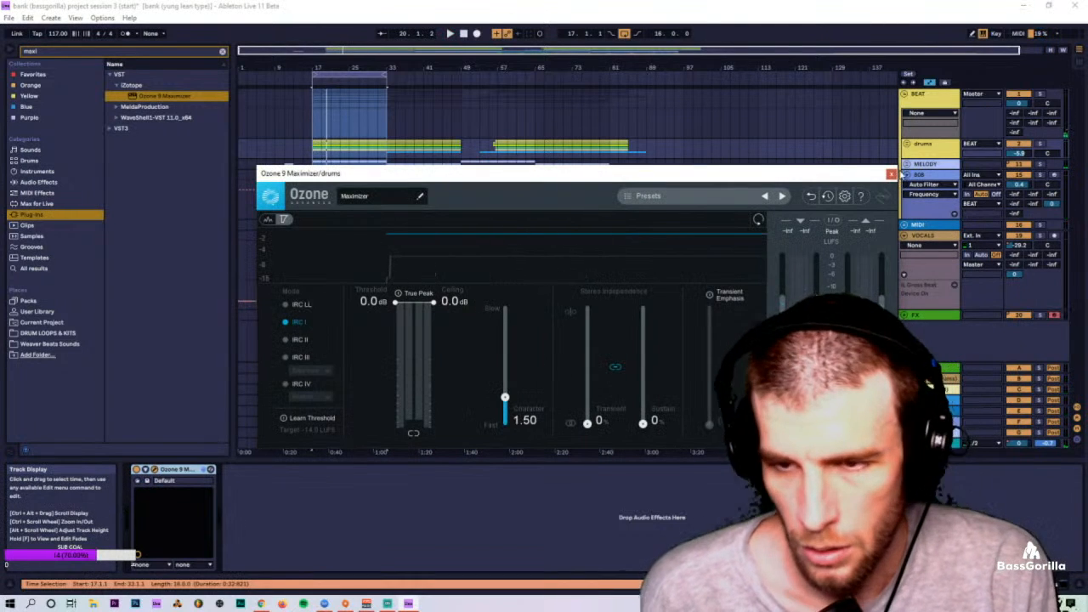
click(891, 175)
Step: Switch to Session View and add Ozone 9 Maximizer to the MELODY group track with its threshold at 0.0 dB
key(Tab)
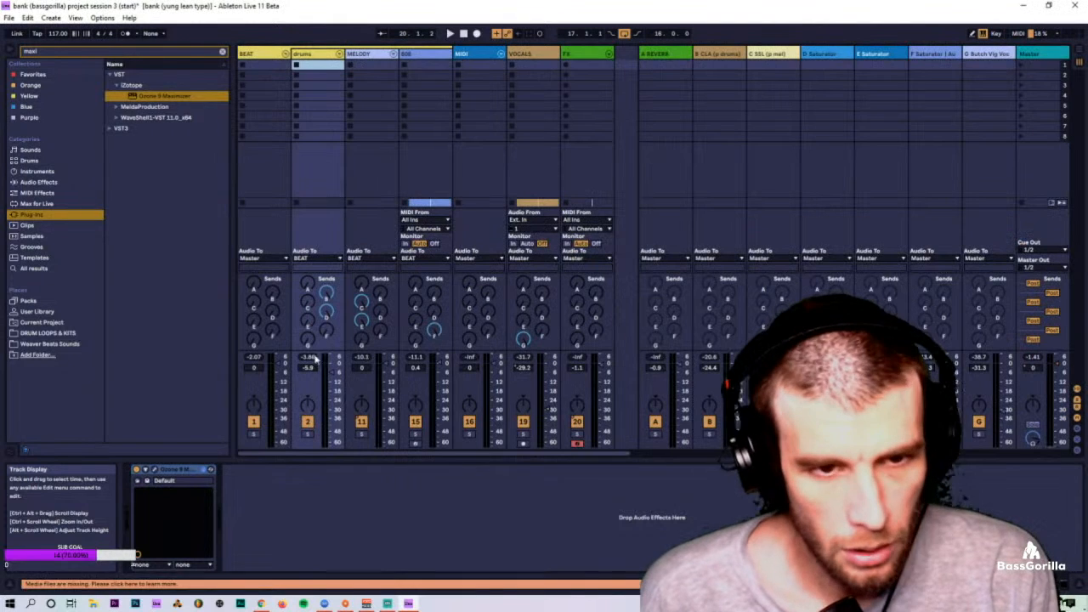
drag(148, 96, 227, 86)
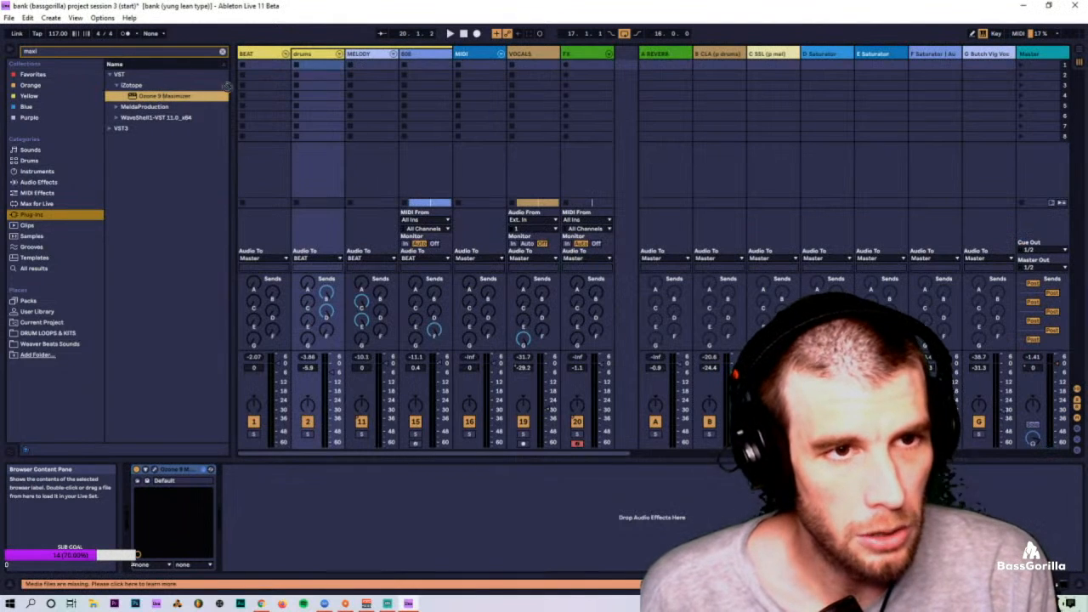
click(389, 55)
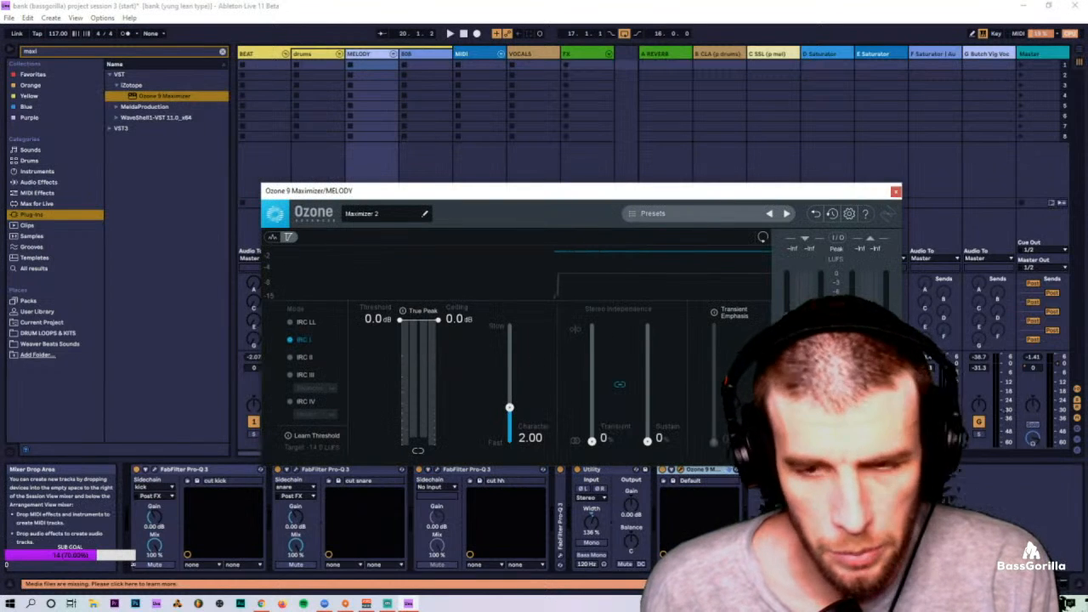
Step: Link the MELODY Maximizer's threshold and ceiling at -13.0 dB and set its Character to 1.15 during playback
key(space)
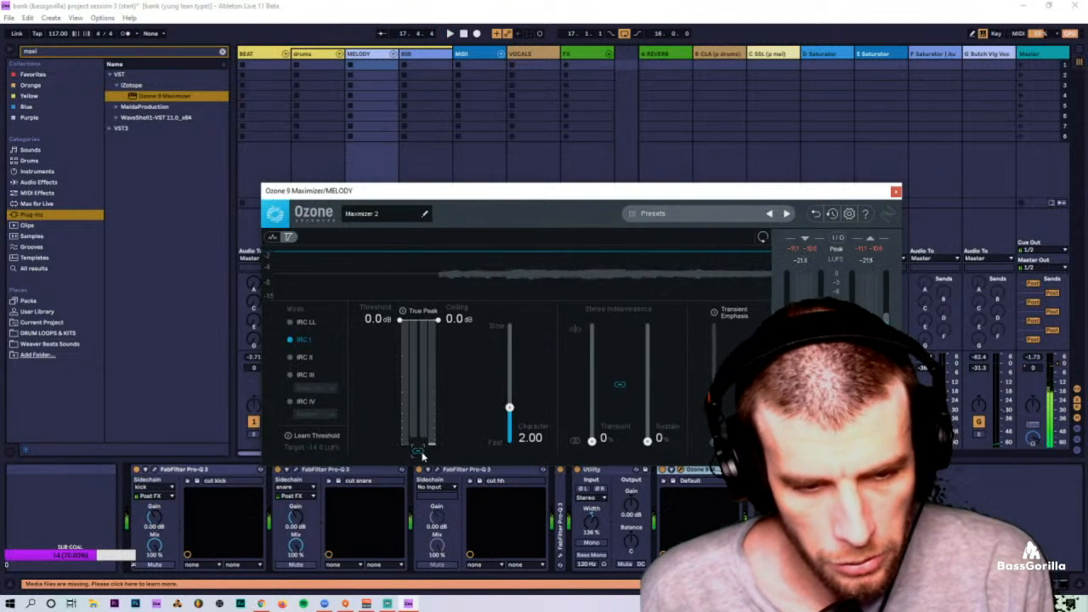
drag(465, 332, 511, 407)
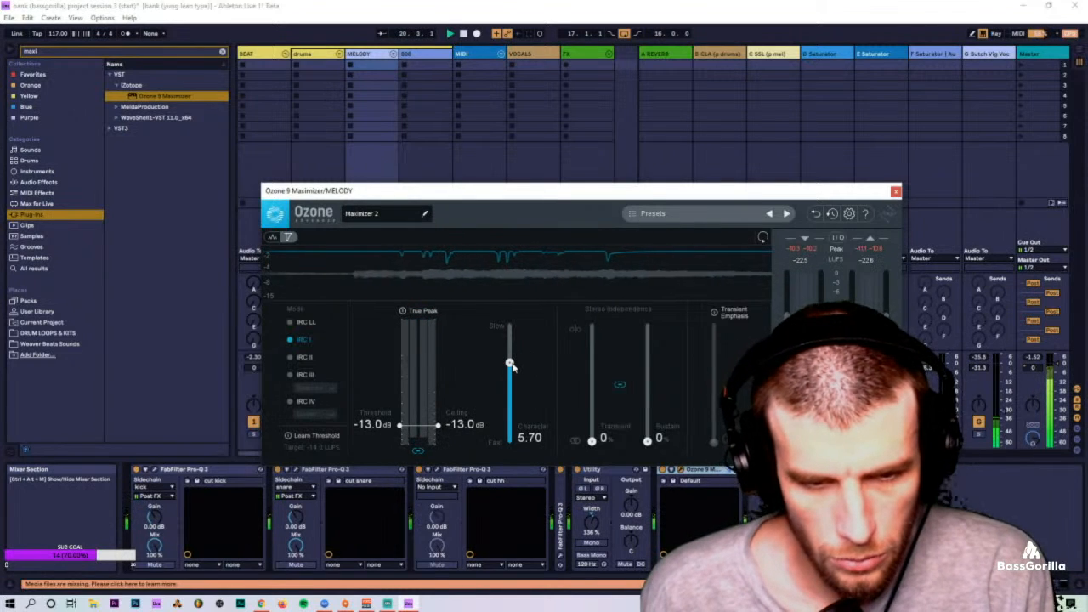
drag(511, 389, 510, 425)
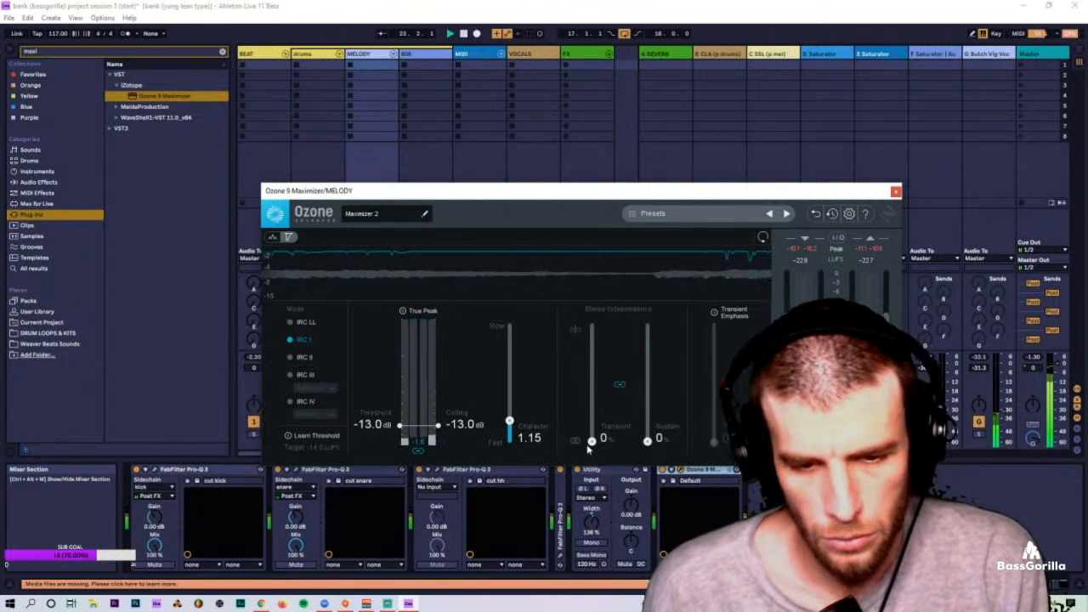
Step: Unlink the MELODY Maximizer's stereo independence controls and set both Transient and Sustain to 100%
drag(591, 441, 647, 442)
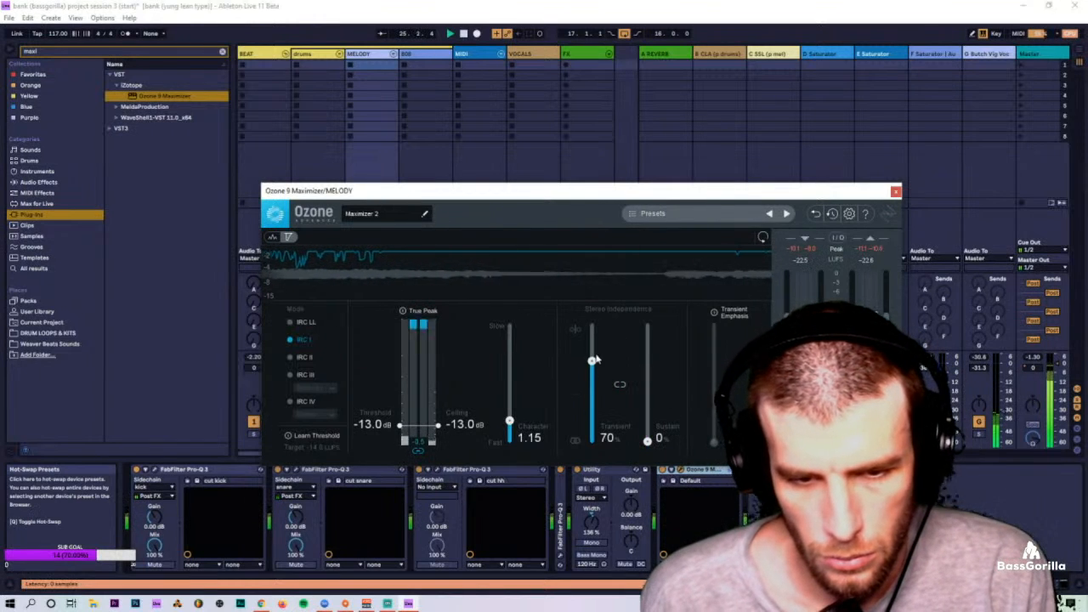
drag(594, 359, 592, 338)
drag(648, 440, 592, 327)
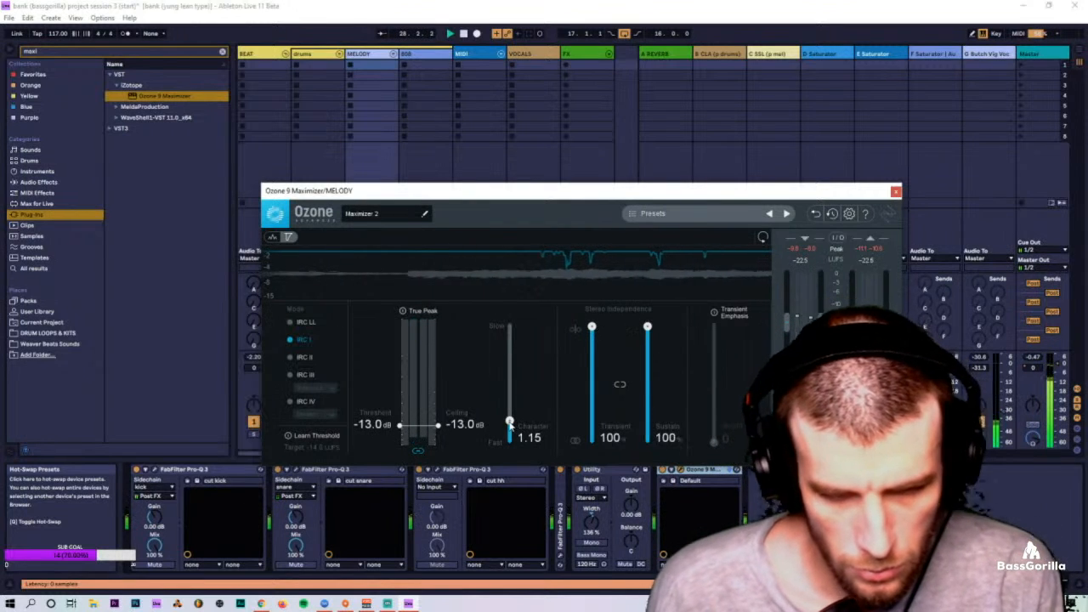
Step: Set the MELODY Maximizer's Character to 0.75 and its linked threshold and ceiling to -12.7 dB, and close its window
drag(509, 422, 509, 428)
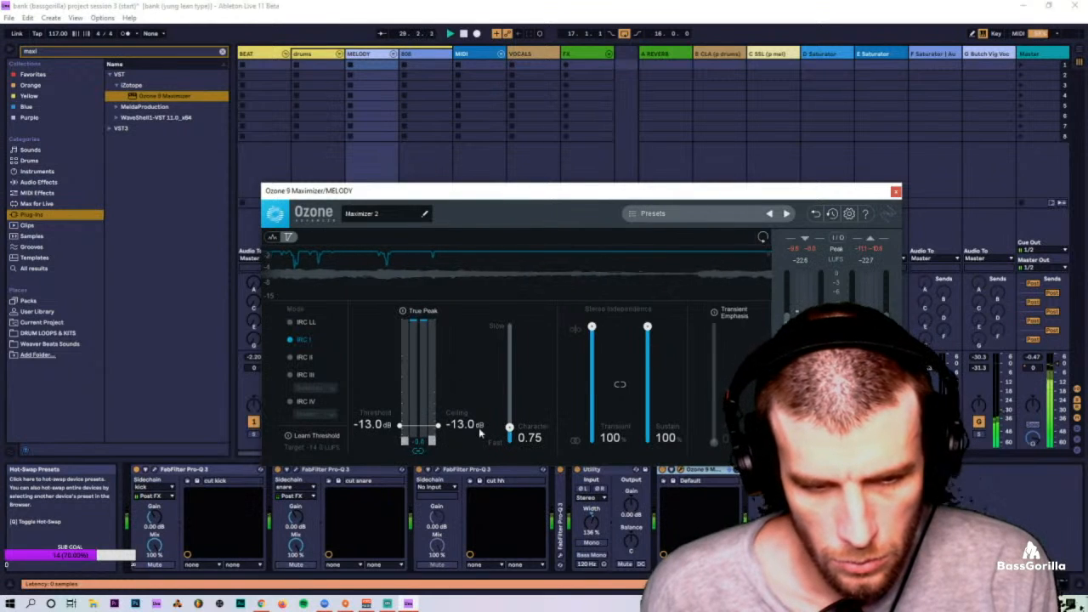
scroll(385, 430, up, 6)
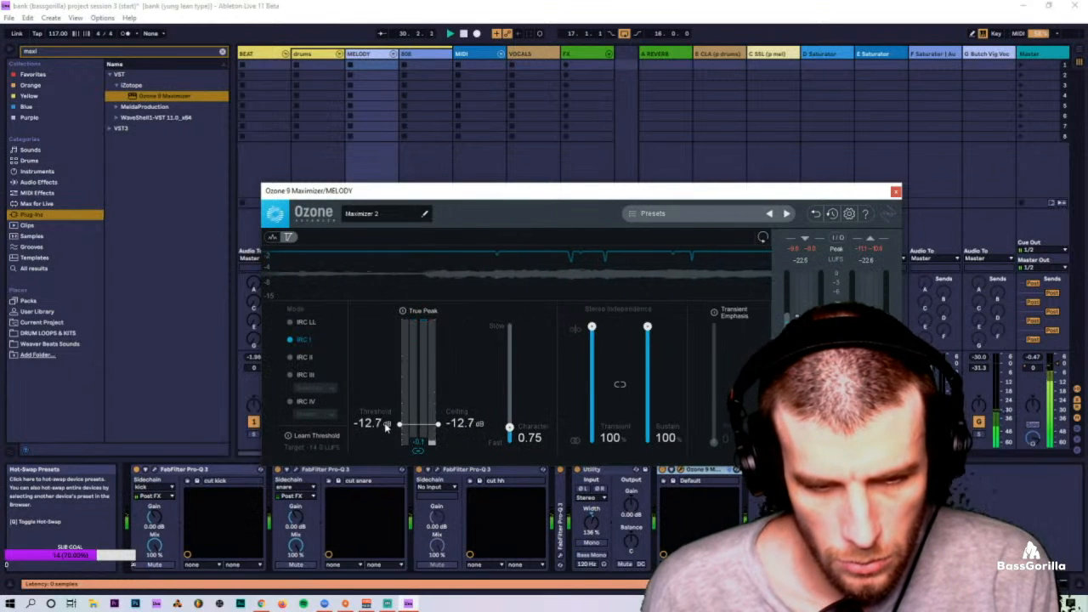
click(896, 194)
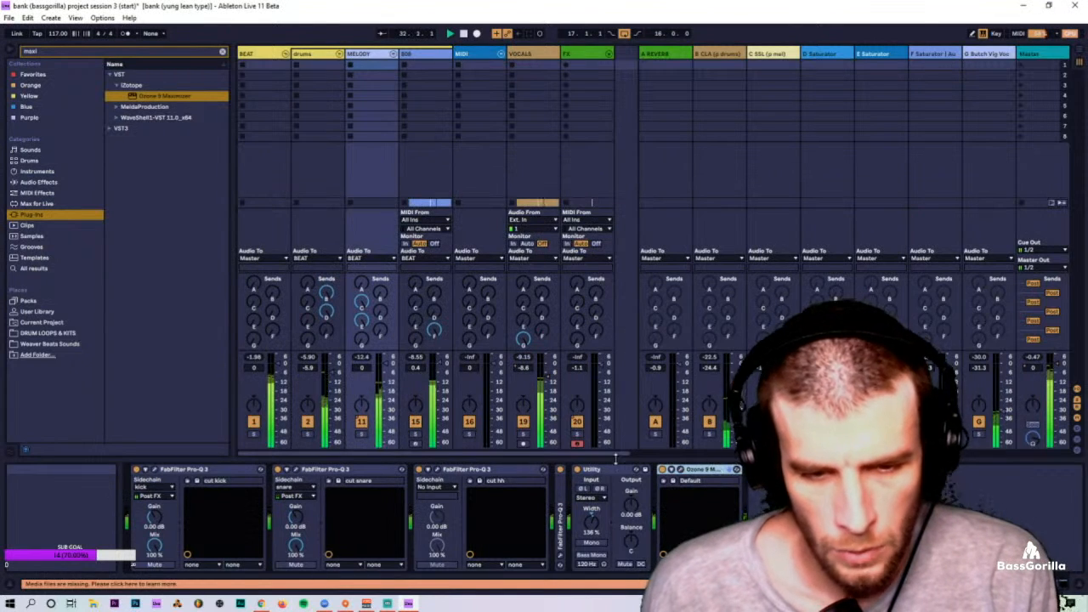
Step: Add Ozone 9 Maximizer to the end of the 808 track's chain and link its threshold and ceiling at 0.0 dB
click(441, 56)
drag(197, 98, 741, 515)
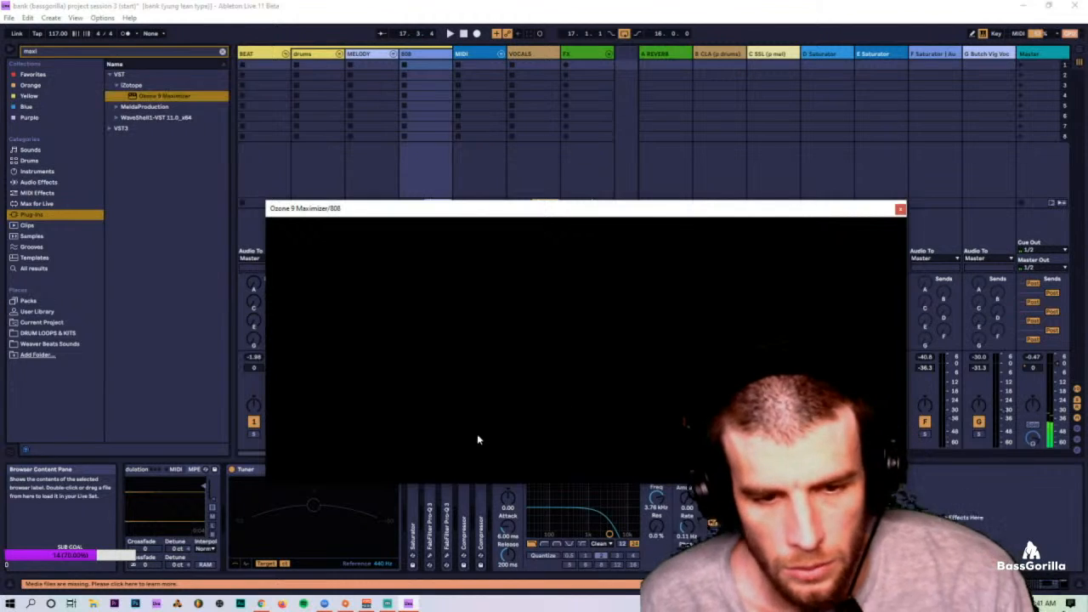
drag(391, 383, 457, 291)
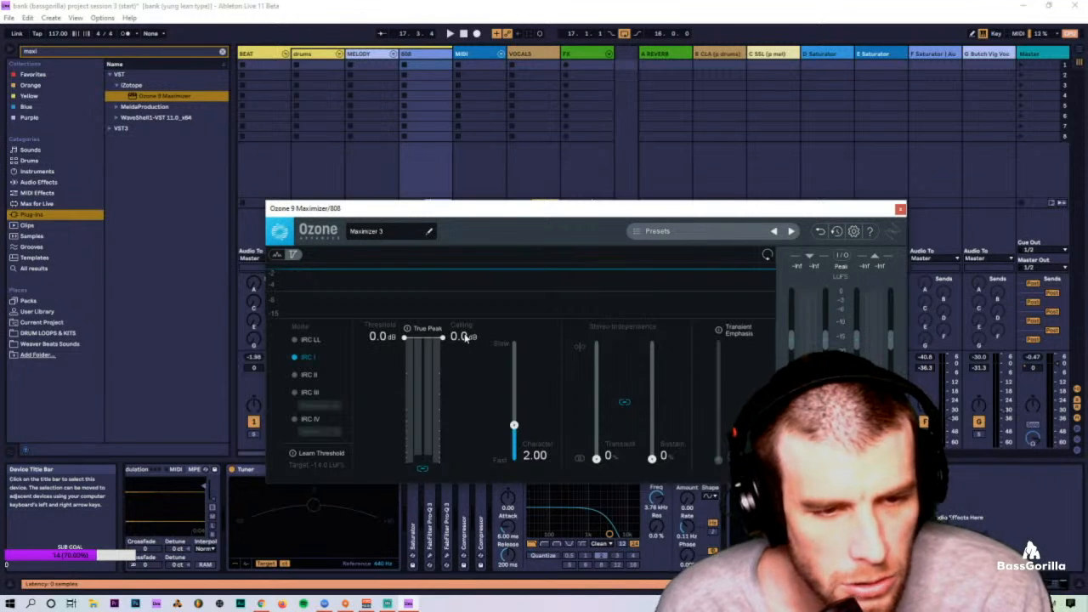
Step: Lower the 808 Maximizer's linked threshold and ceiling to -11.6 dB during playback, and close the plug-in window
key(space)
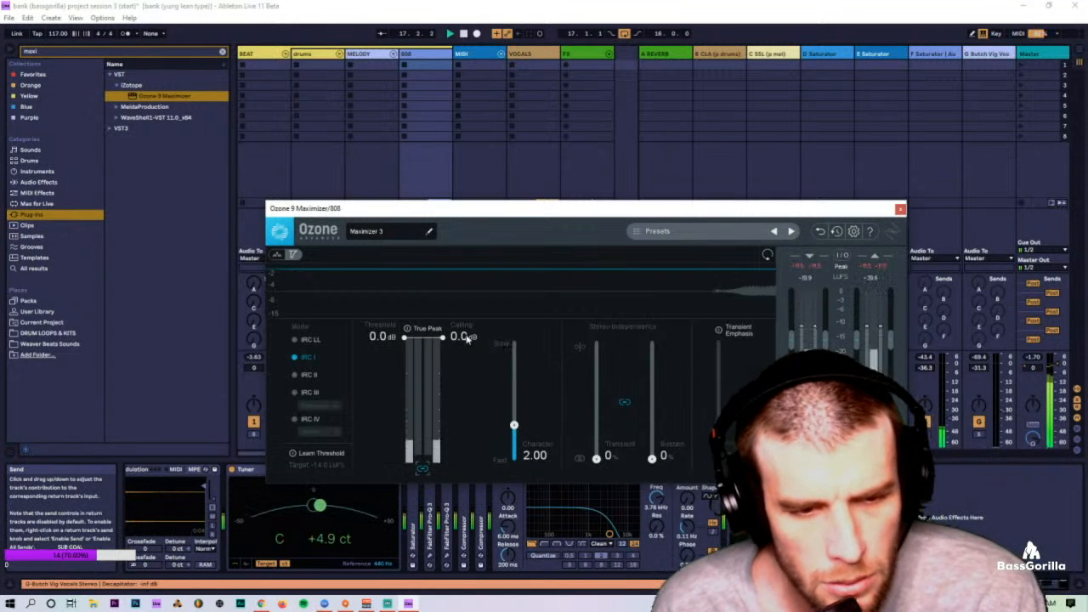
drag(467, 340, 459, 436)
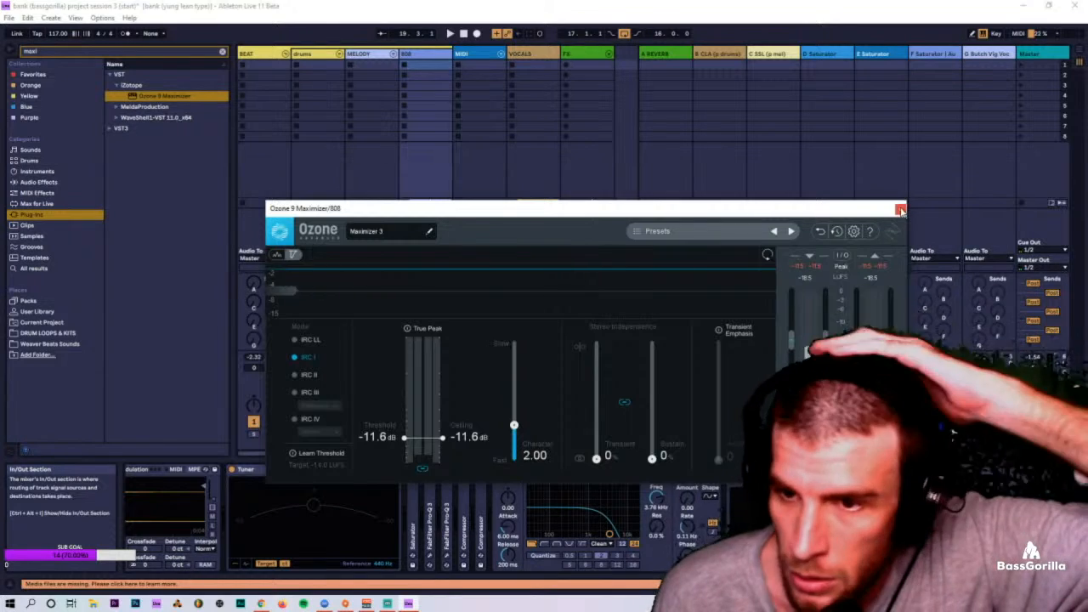
click(900, 208)
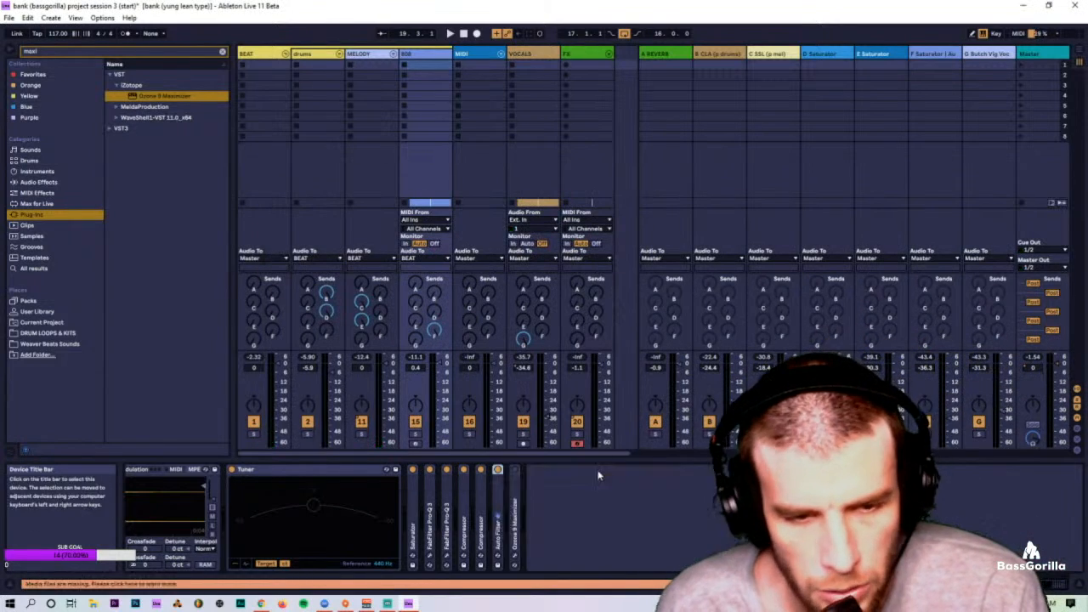
Step: Add Ozone 9 Maximizer after Butch Vig Vocals on the VOCALS track
click(535, 54)
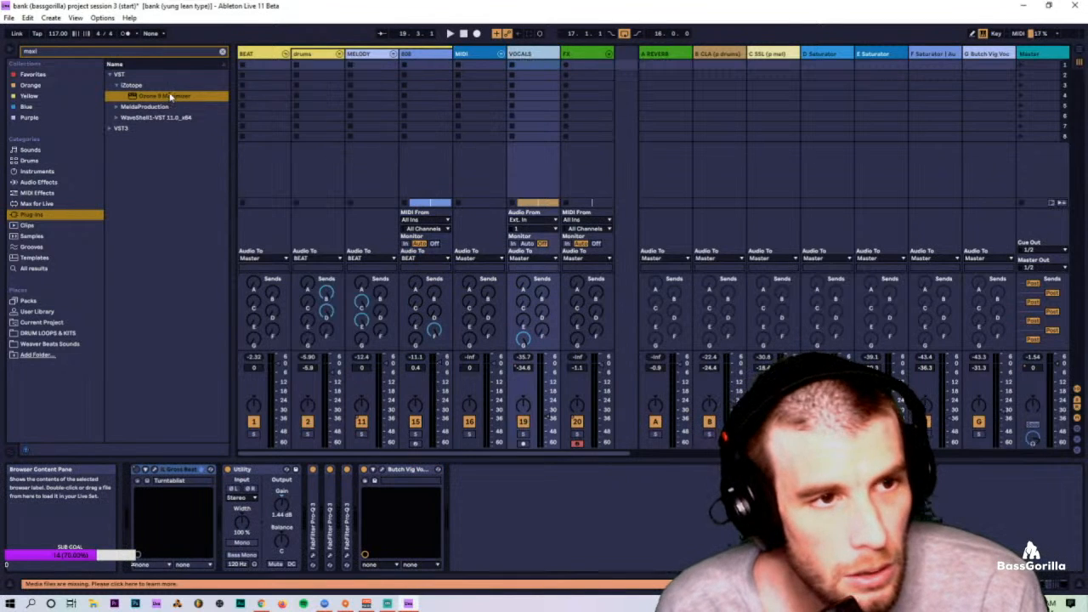
mouse_move(170, 96)
mouse_down()
mouse_move(396, 59)
mouse_move(515, 65)
mouse_move(539, 527)
mouse_move(552, 483)
mouse_up()
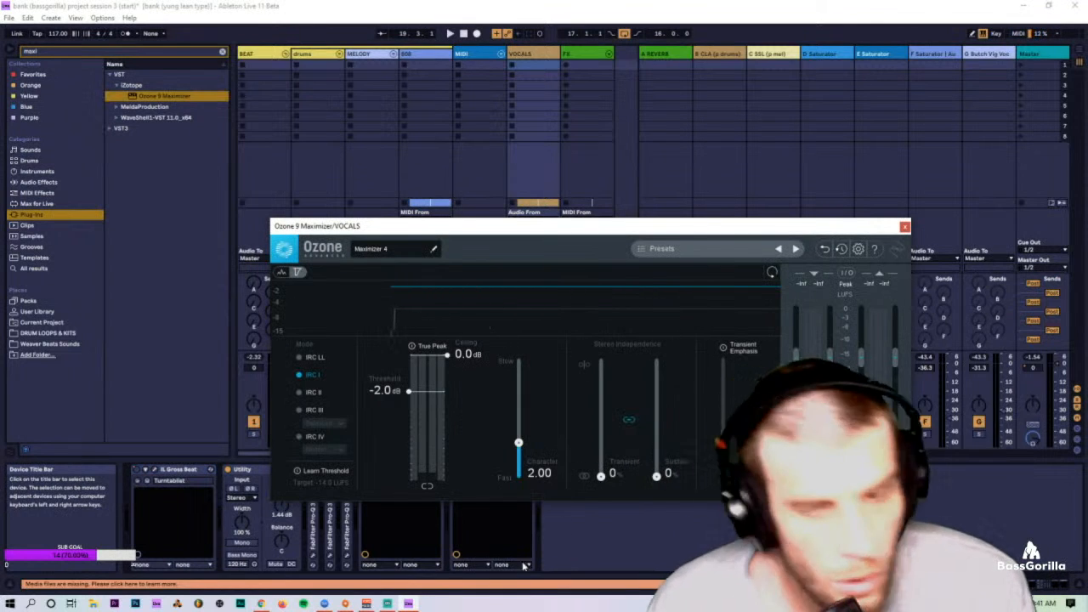
Step: Link the VOCALS Maximizer's threshold and ceiling at 0.0 dB, play the song, and shorten the loop to start at bar 25
double_click(409, 391)
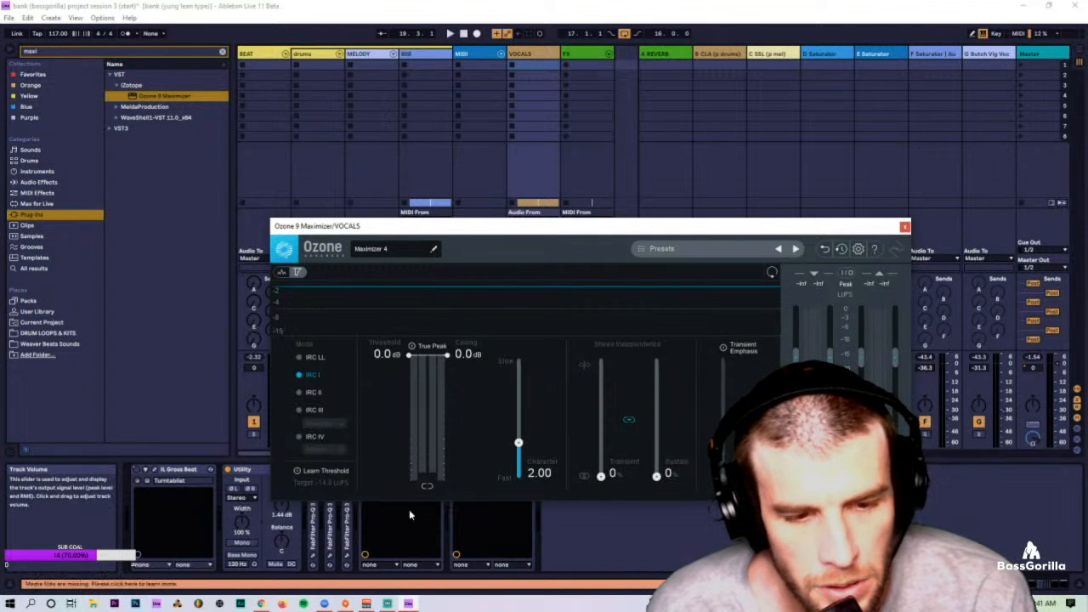
key(space)
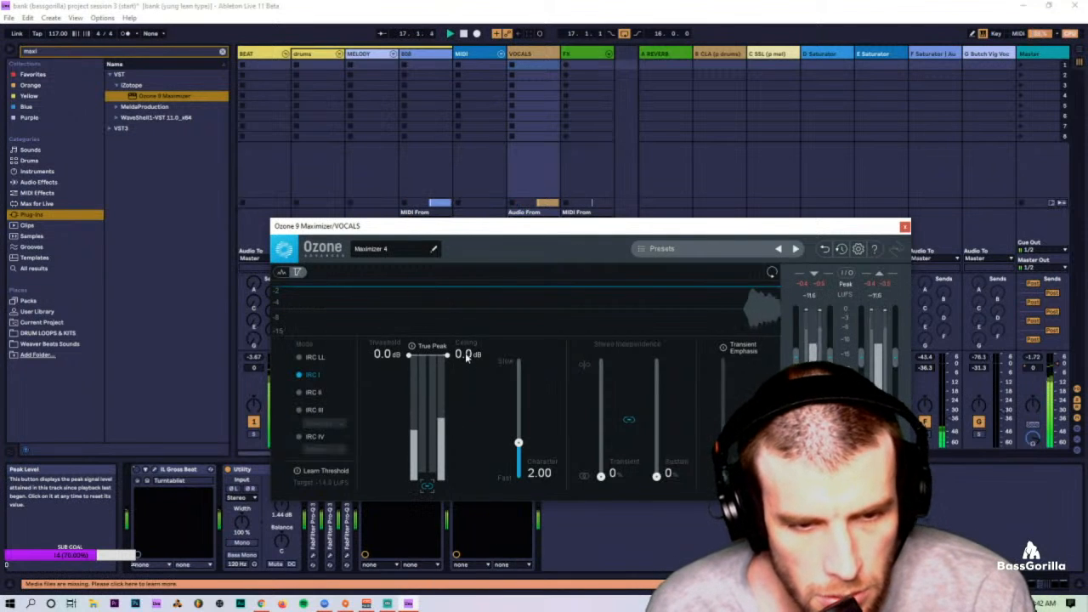
drag(463, 359, 462, 377)
drag(610, 227, 559, 274)
key(Tab)
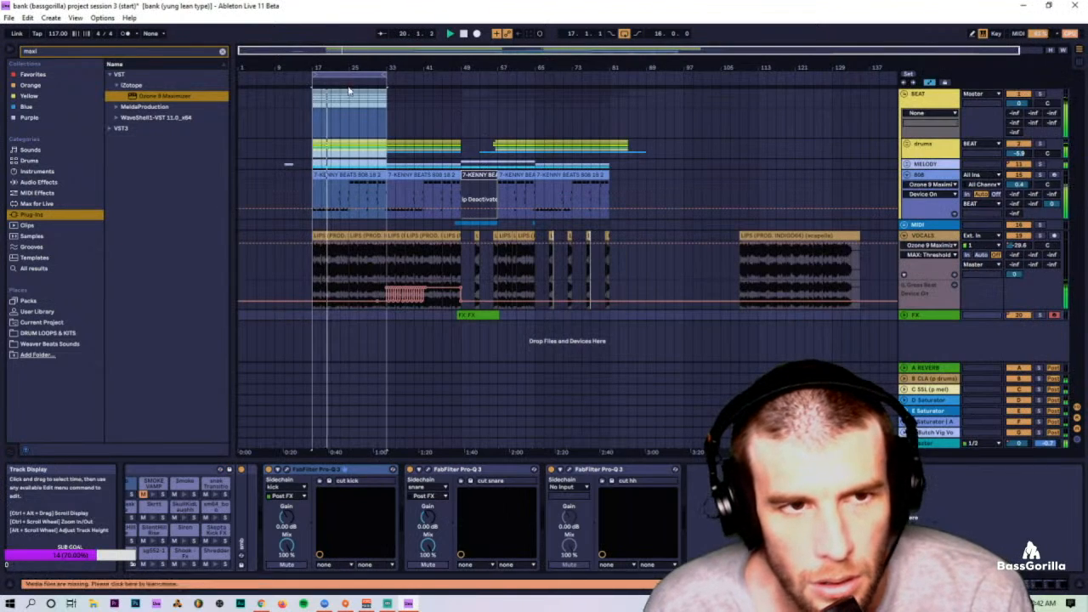
drag(326, 77, 349, 75)
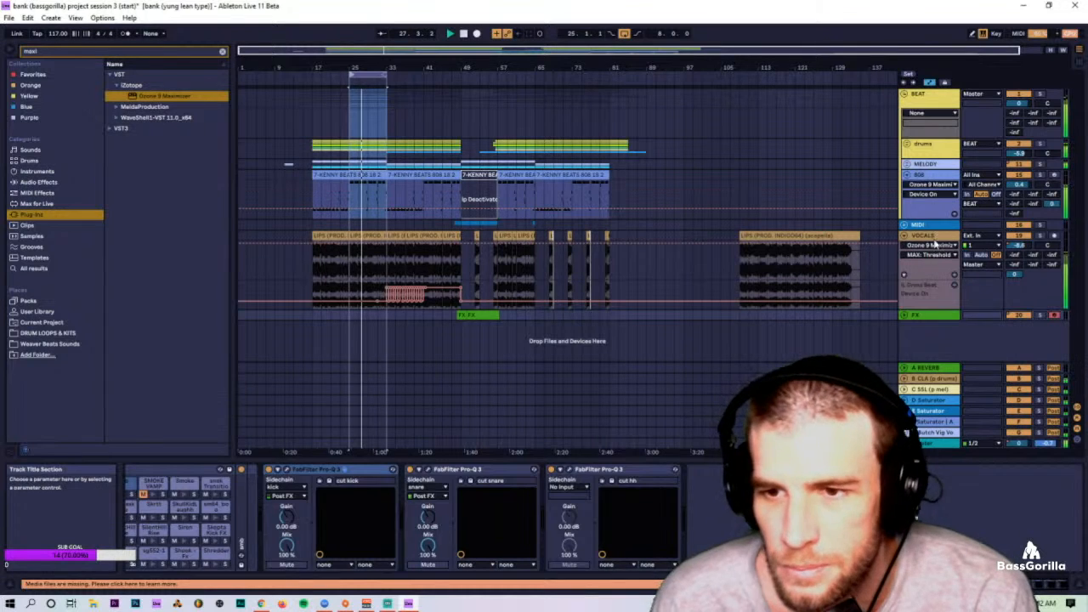
Step: Set the VOCALS Maximizer's linked threshold and ceiling to -0.9 dB and its Character to 1.15 during playback
click(935, 269)
mouse_move(368, 438)
mouse_down()
mouse_move(382, 443)
mouse_move(361, 429)
mouse_up()
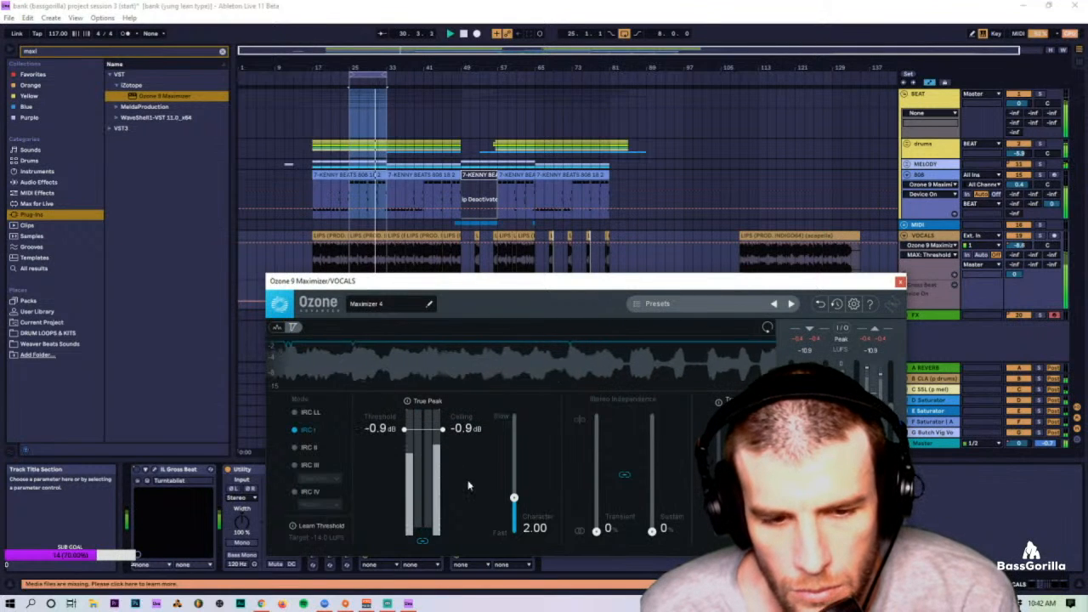
drag(514, 498, 513, 512)
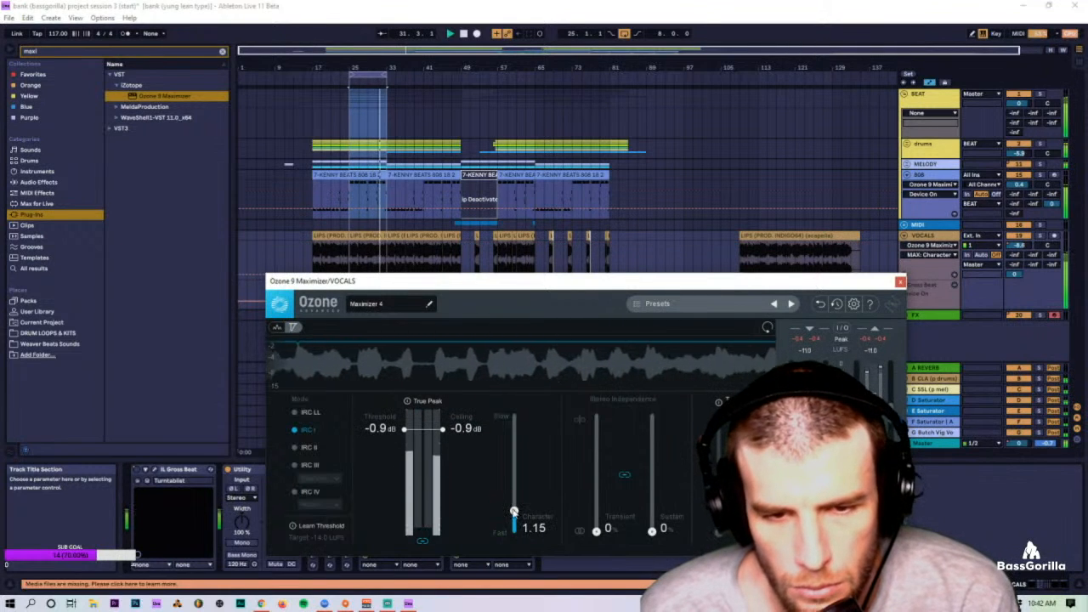
click(391, 433)
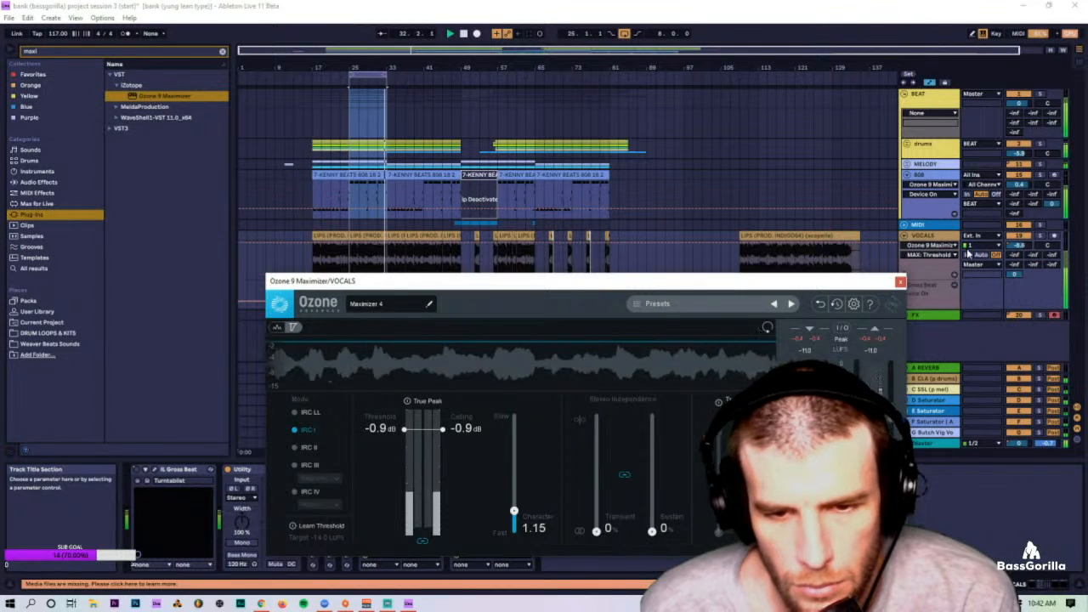
Step: Close the VOCALS Maximizer window and move the plug-in directly after Utility, ahead of the FabFilter Pro-Q 3 instances
click(901, 281)
drag(489, 473, 304, 484)
drag(363, 457, 361, 455)
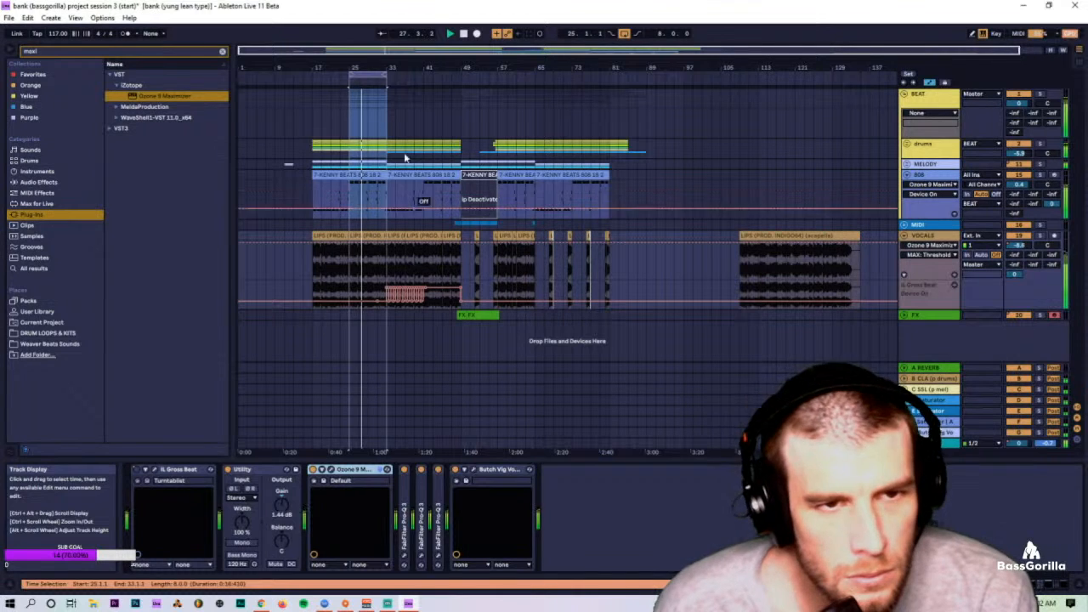
Step: Extend the arrangement loop to 32 bars starting at bar 17, and return to the session mixer
drag(350, 75, 313, 75)
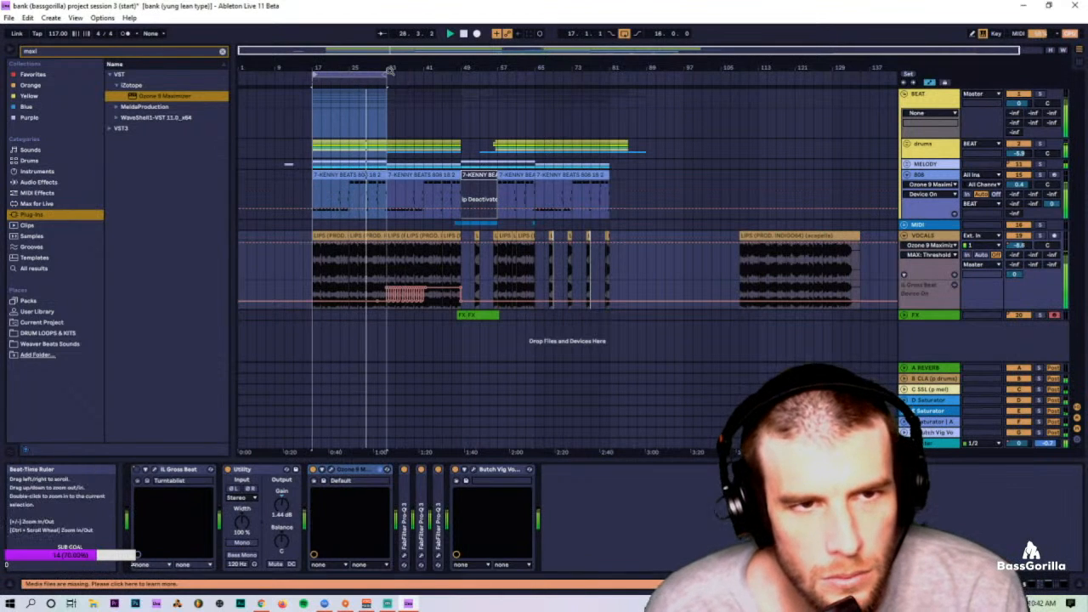
drag(387, 75, 466, 73)
key(Tab)
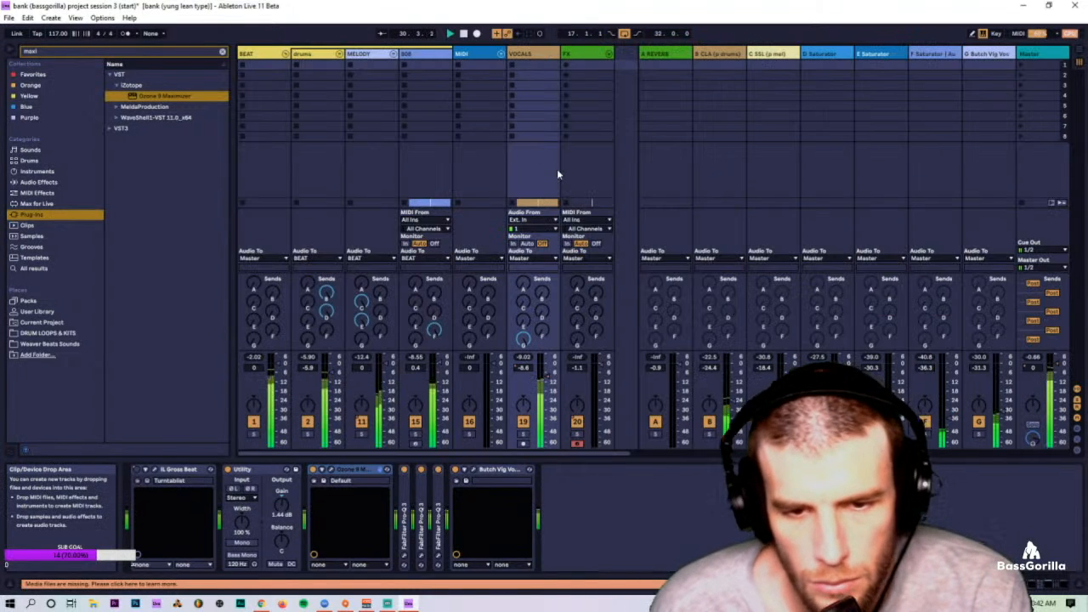
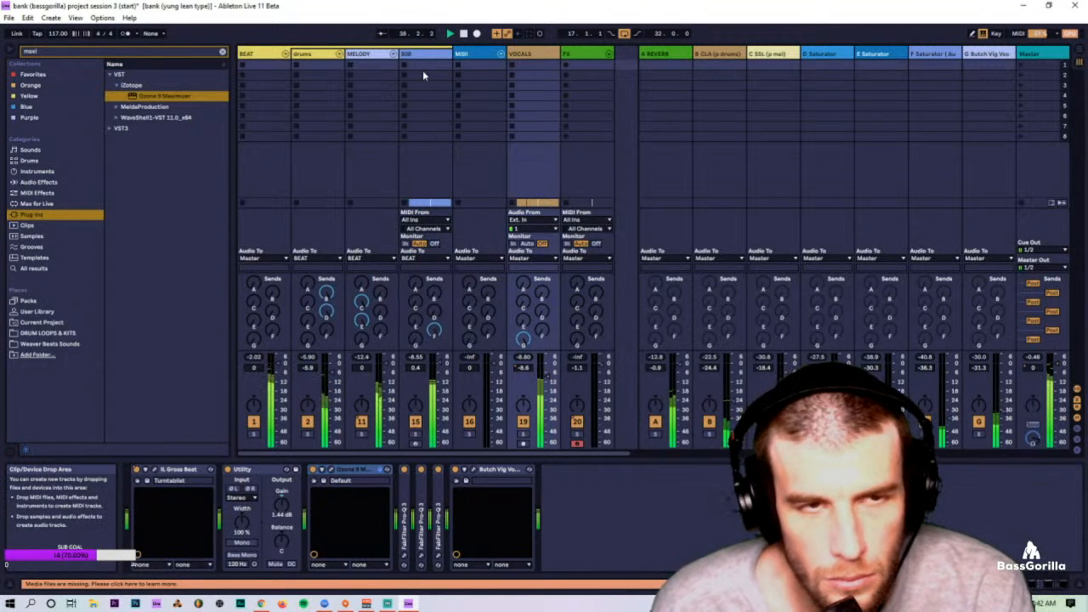
Step: Unfold the drums group and pan the PERC and OH tracks slightly off centre, with OH at about 6R
click(339, 53)
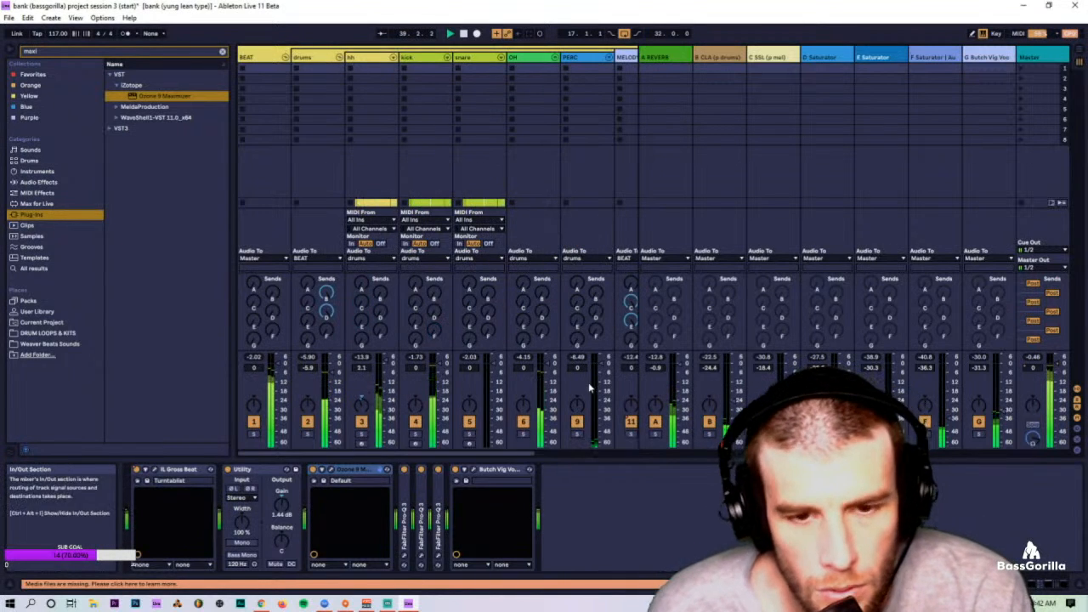
drag(577, 405, 578, 401)
drag(525, 454, 559, 455)
drag(487, 408, 432, 403)
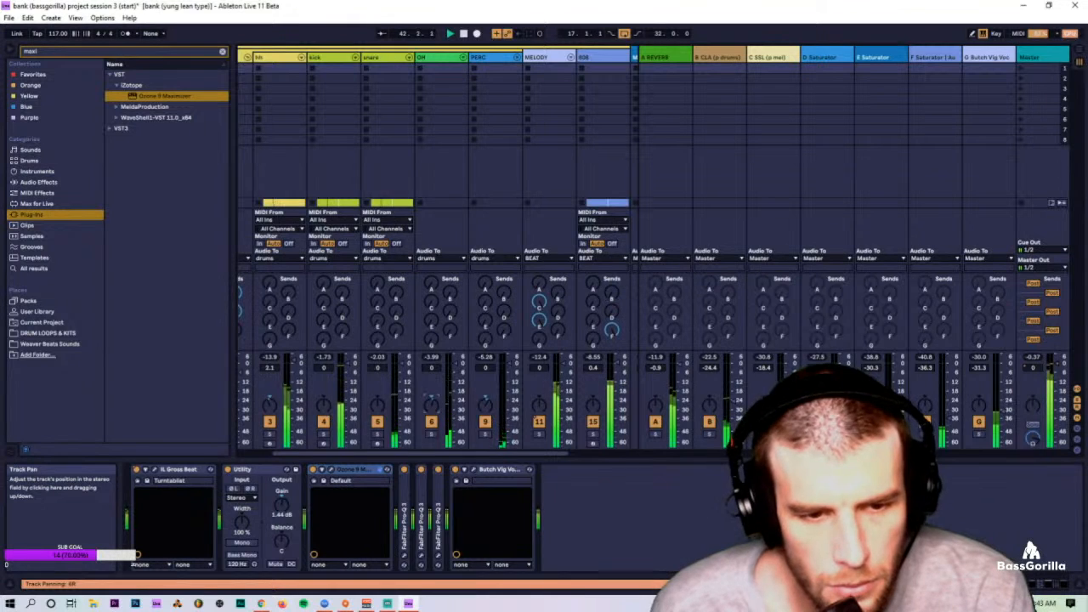
Step: Stop playback and add an Auto Pan audio effect after Auto Filter on the OH track
click(437, 58)
key(space)
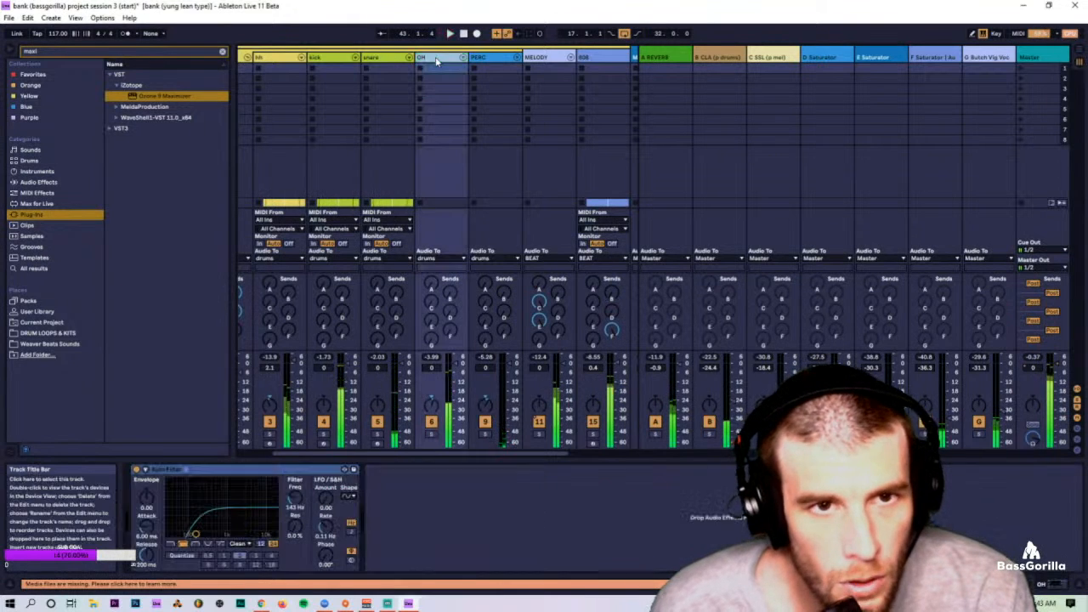
click(56, 52)
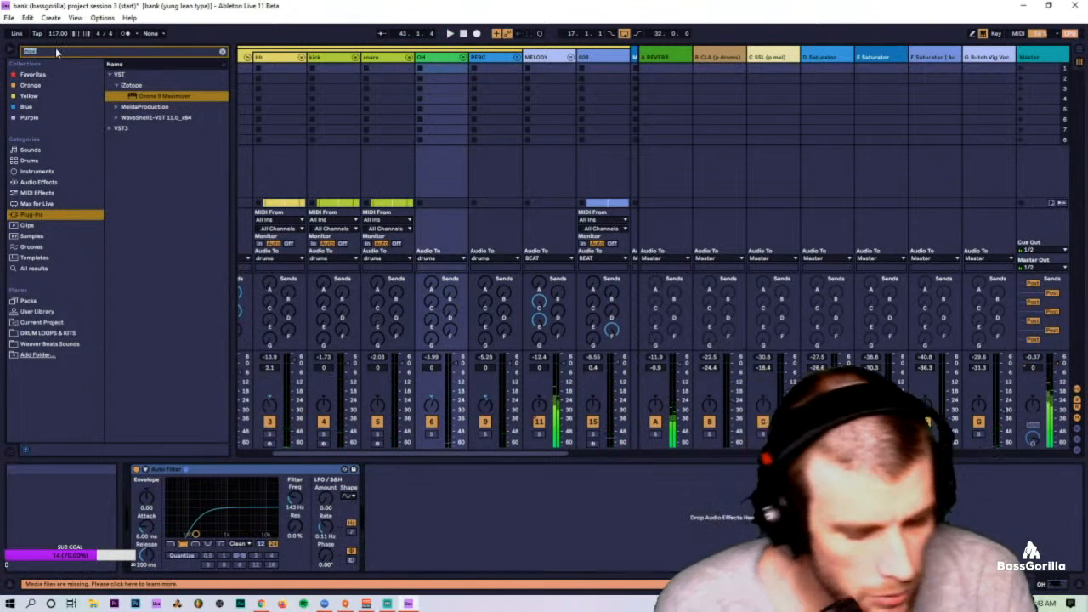
text(auto)
click(45, 192)
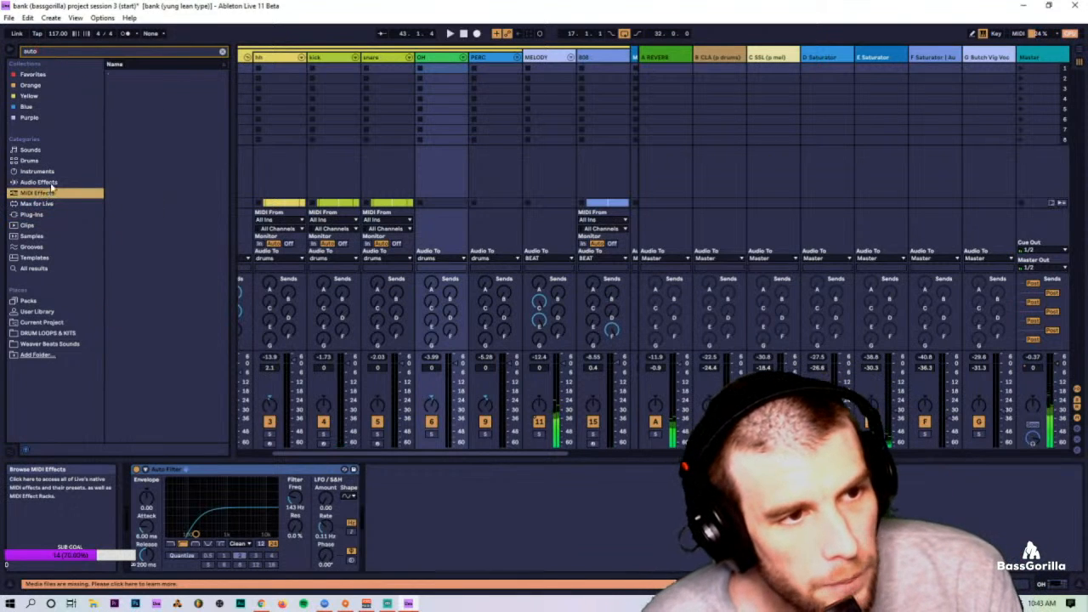
click(49, 183)
click(110, 96)
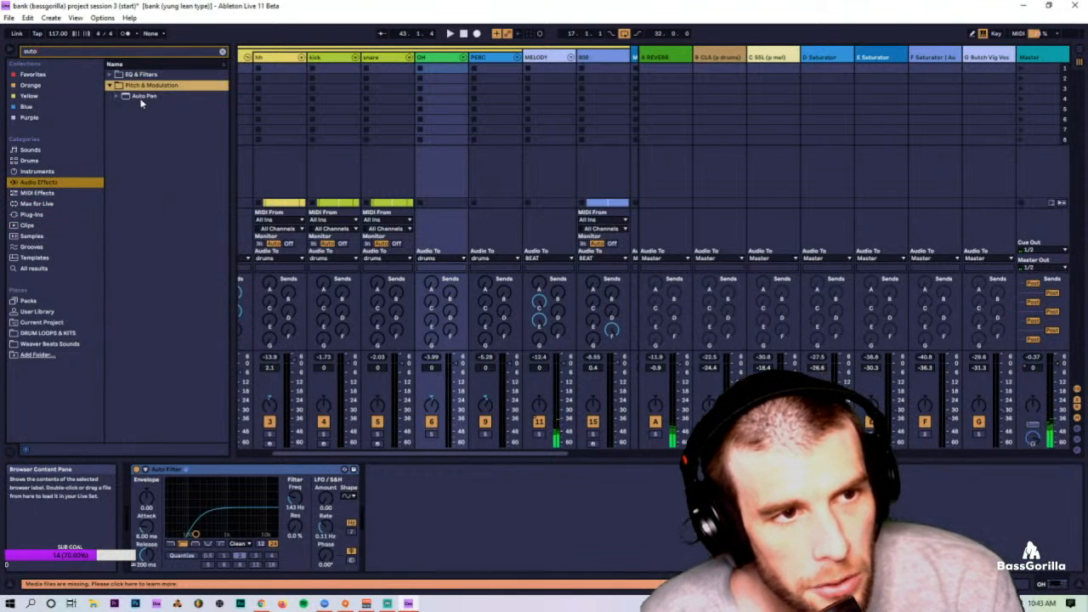
drag(143, 97, 446, 543)
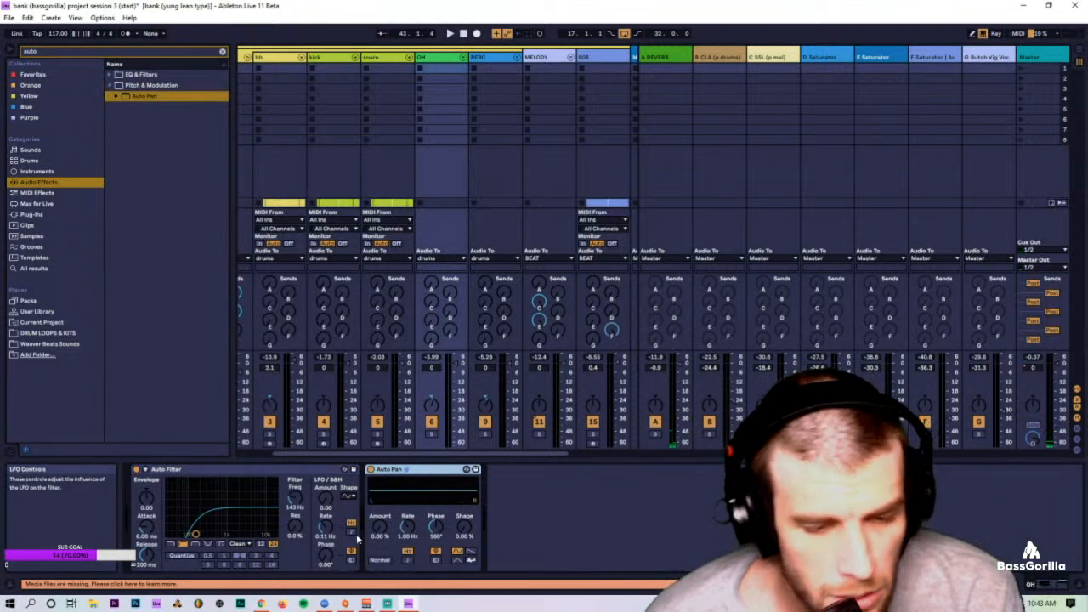
Step: Set OH's Auto Pan to a tempo-synced rate of 2 and an amount of 39.7% during playback, and lower OH's volume to -0.4 dB
click(409, 561)
drag(411, 524, 412, 536)
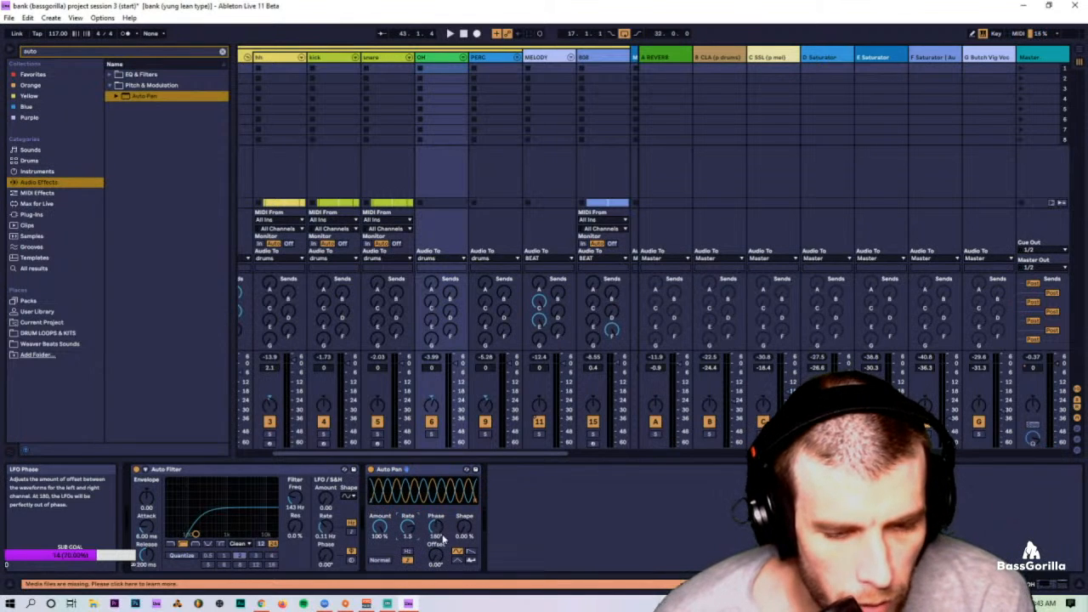
key(space)
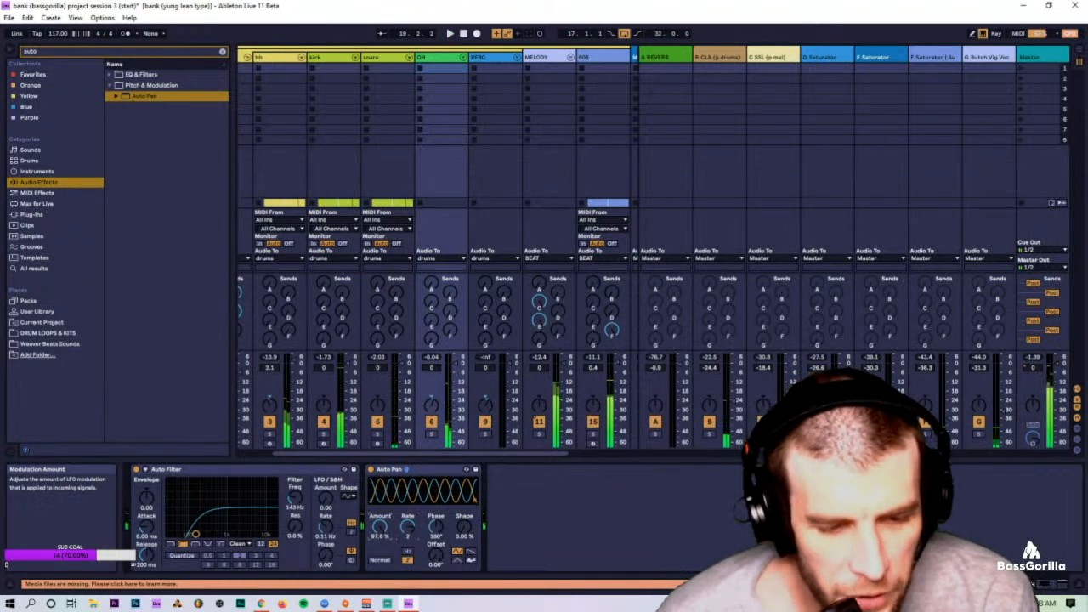
drag(380, 528, 381, 570)
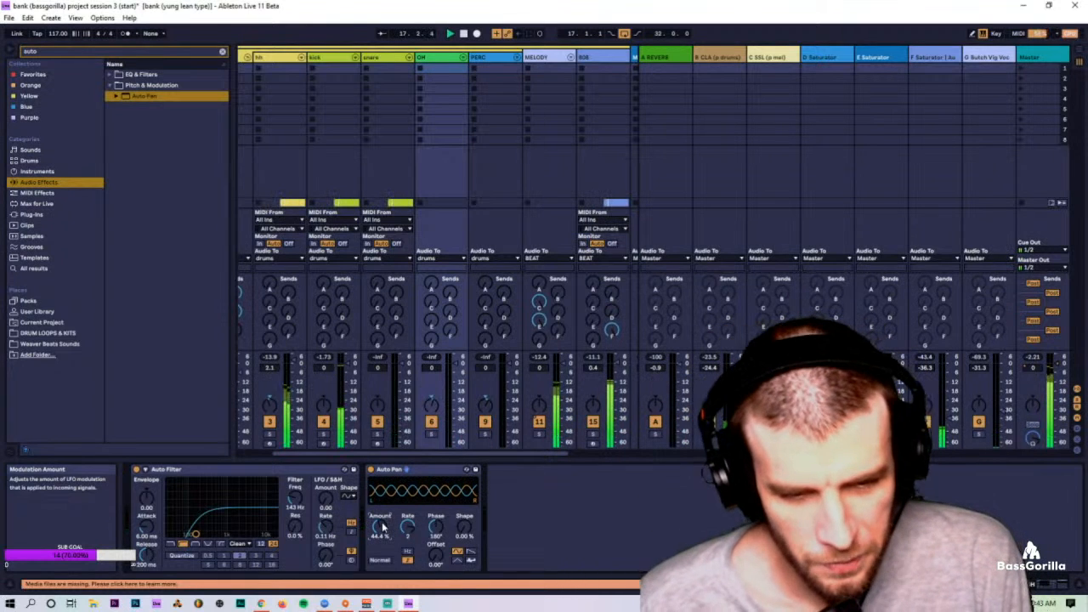
drag(383, 527, 382, 535)
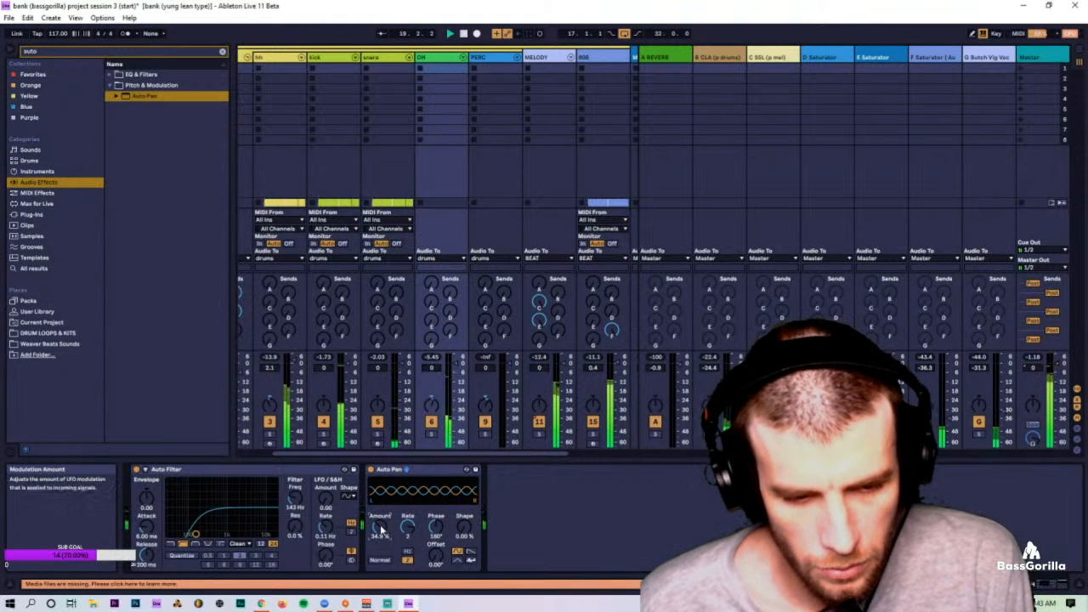
drag(382, 527, 383, 515)
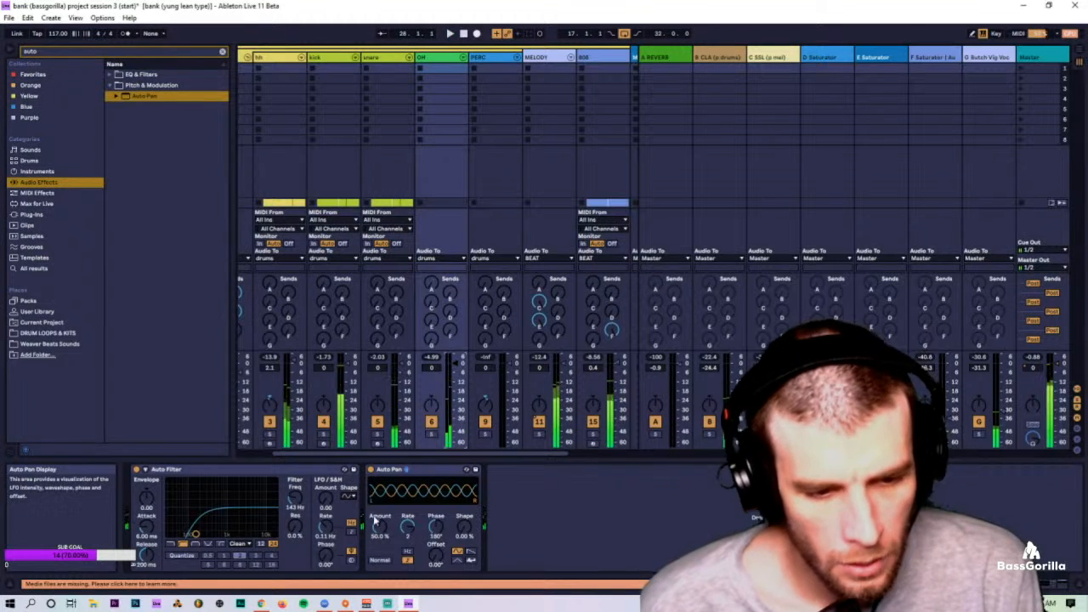
drag(380, 526, 381, 537)
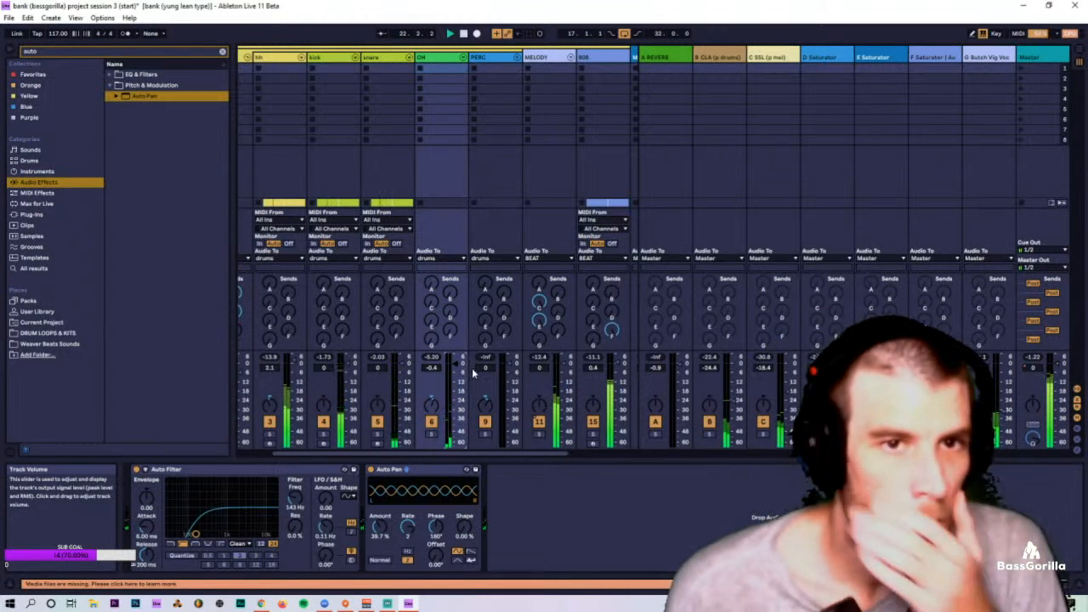
Step: Find FabFilter Pro-Q 3 among the plug-ins and add it after the Drum Rack on the snare track
click(400, 66)
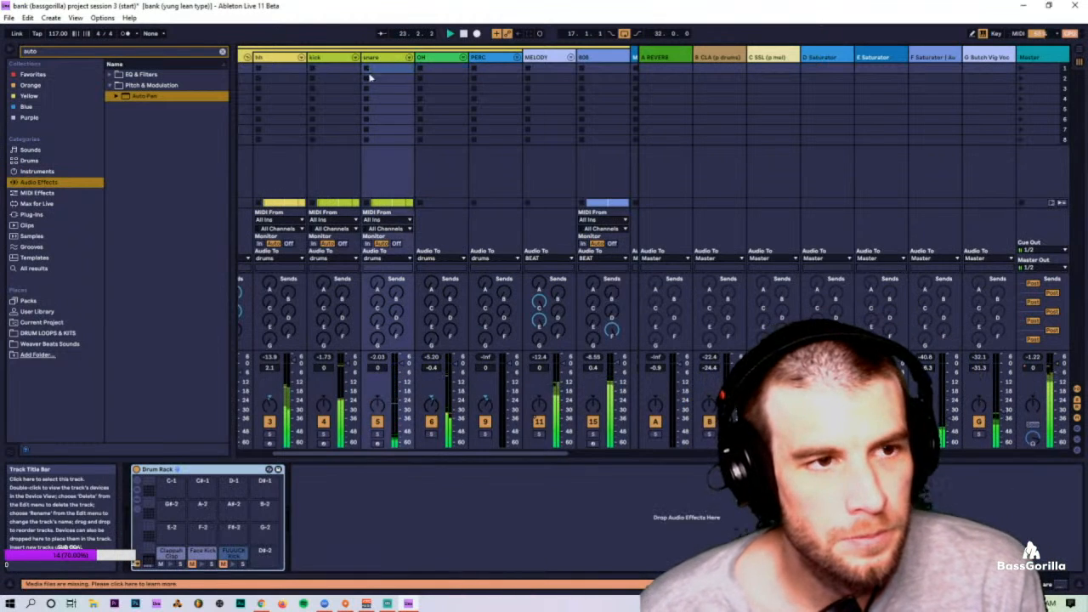
click(46, 52)
text(fab)
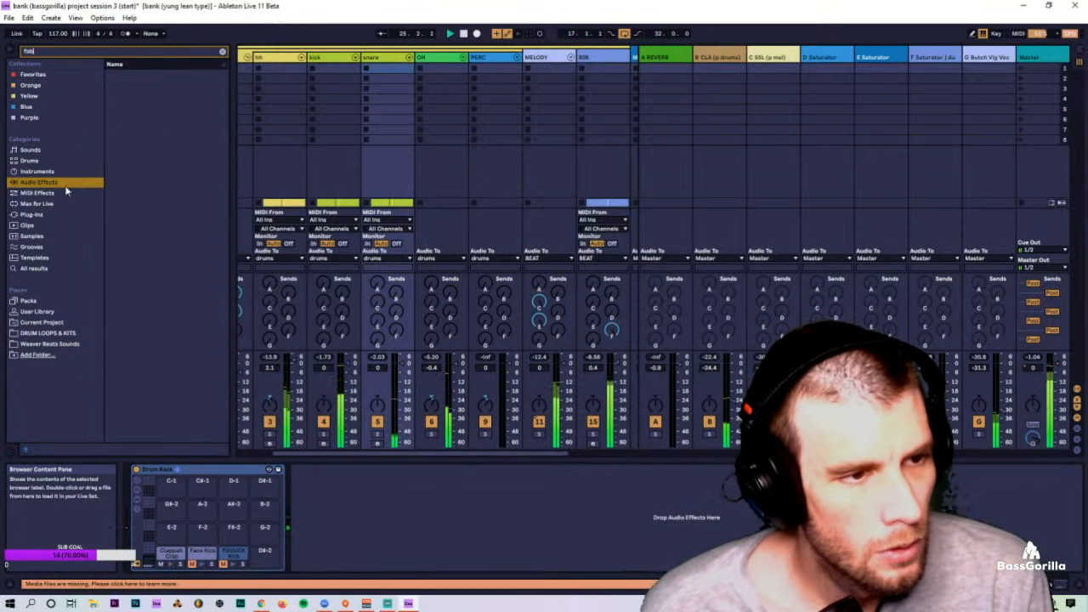
click(42, 214)
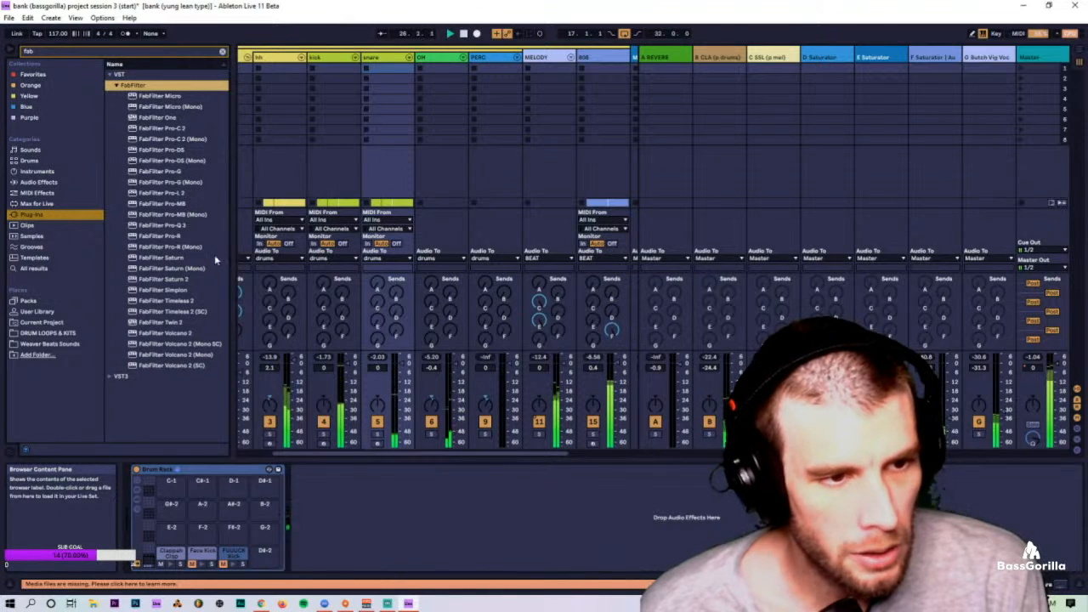
click(170, 225)
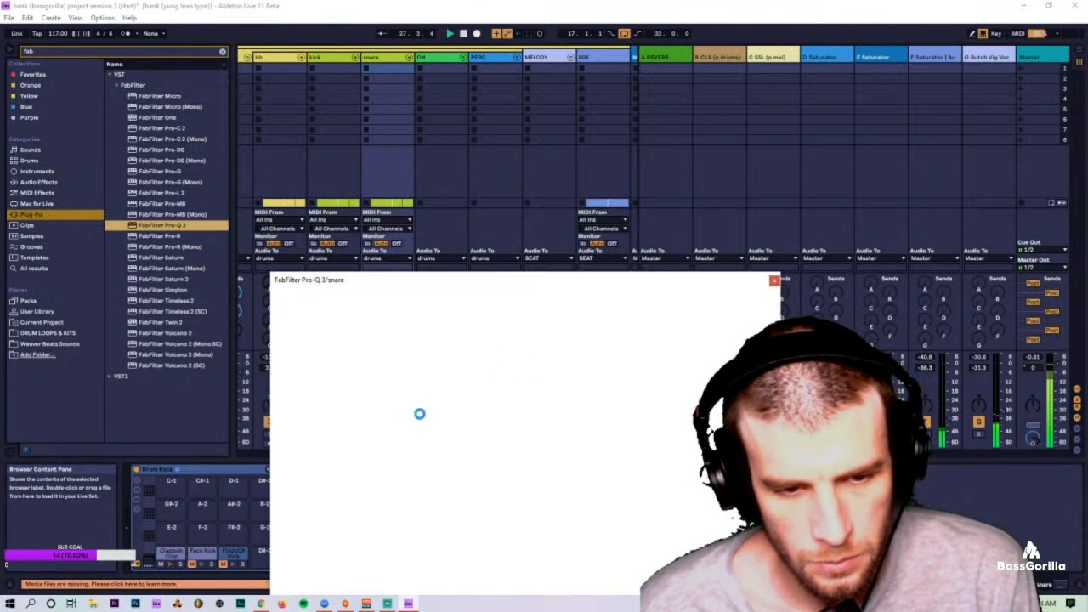
Step: Create a low shelf cut at about 65 Hz in the snare's Pro-Q 3 and reduce its depth to about -2.2 dB
drag(340, 405, 390, 428)
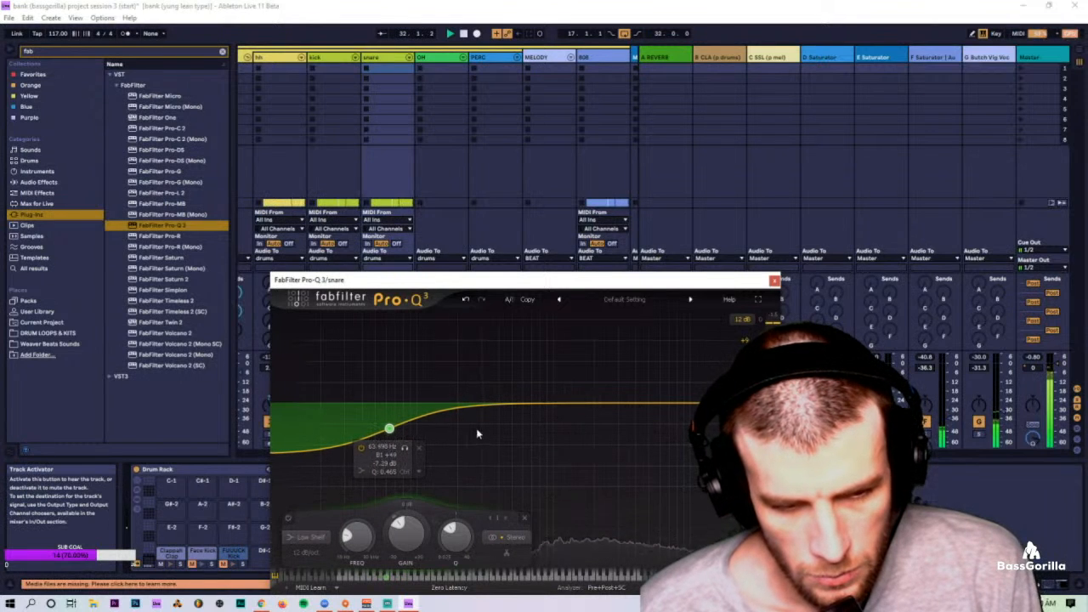
drag(477, 430, 494, 430)
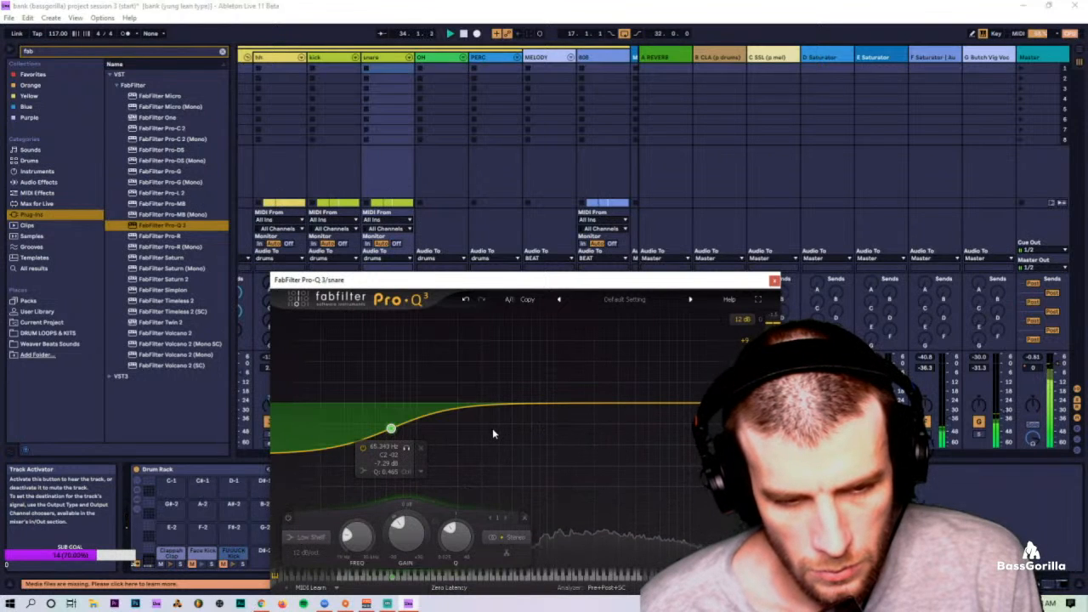
mouse_move(407, 538)
mouse_down()
mouse_move(460, 533)
mouse_move(408, 530)
mouse_move(415, 518)
mouse_up()
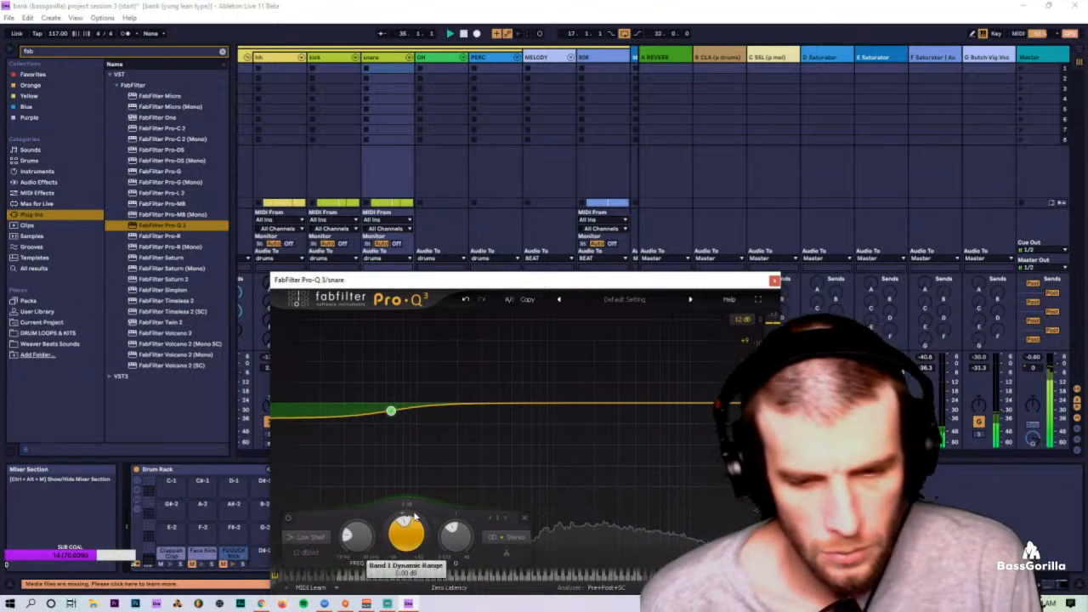
Step: Add a high shelf cut of about -5 dB at about 16.7 kHz to the snare EQ, and deepen the low shelf cut
drag(723, 403, 765, 417)
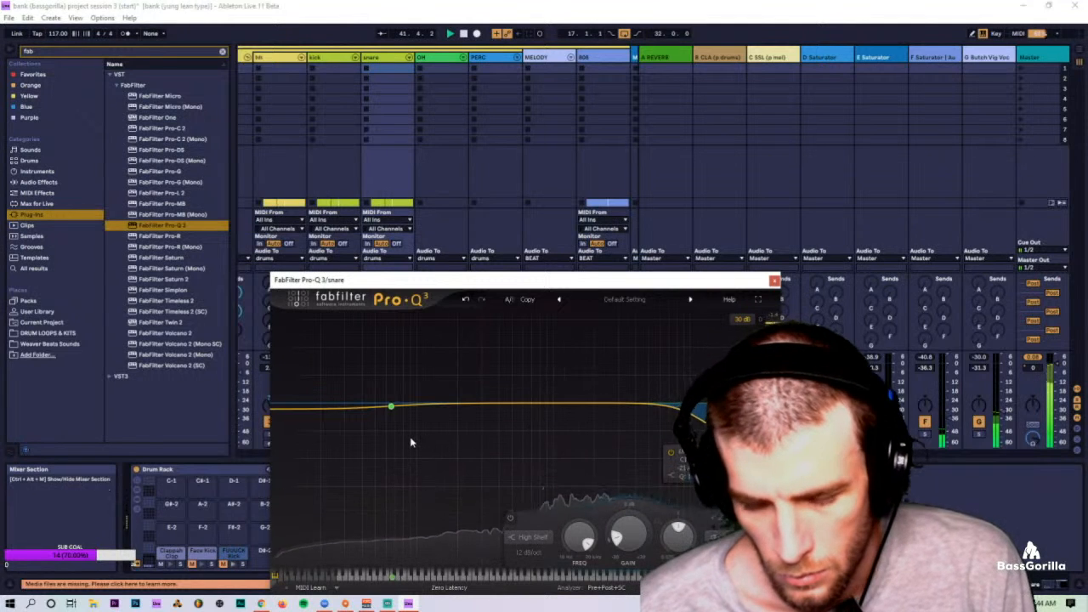
drag(723, 435, 731, 373)
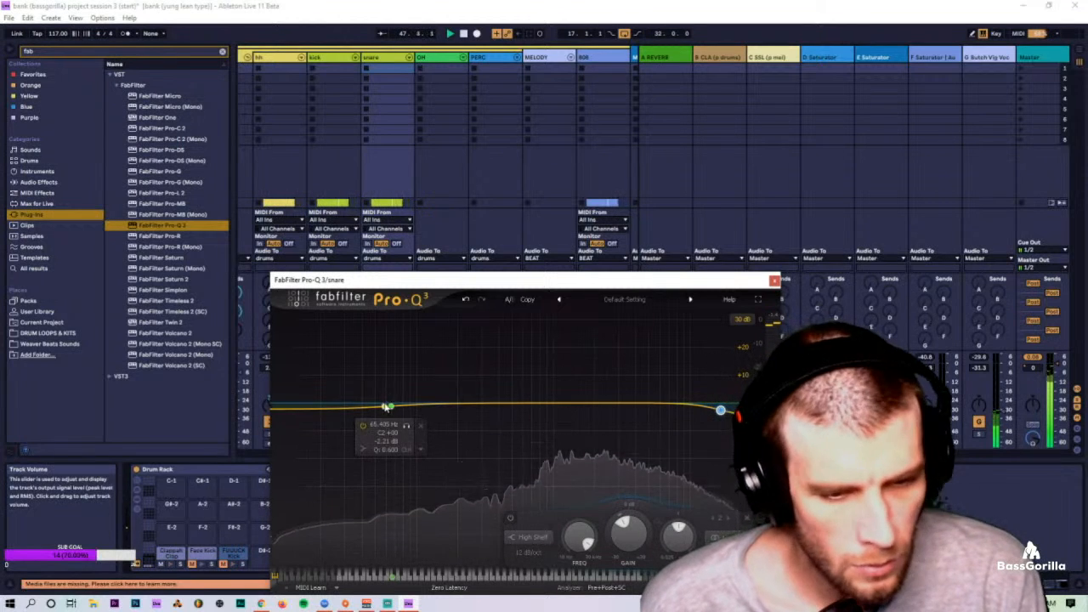
click(391, 407)
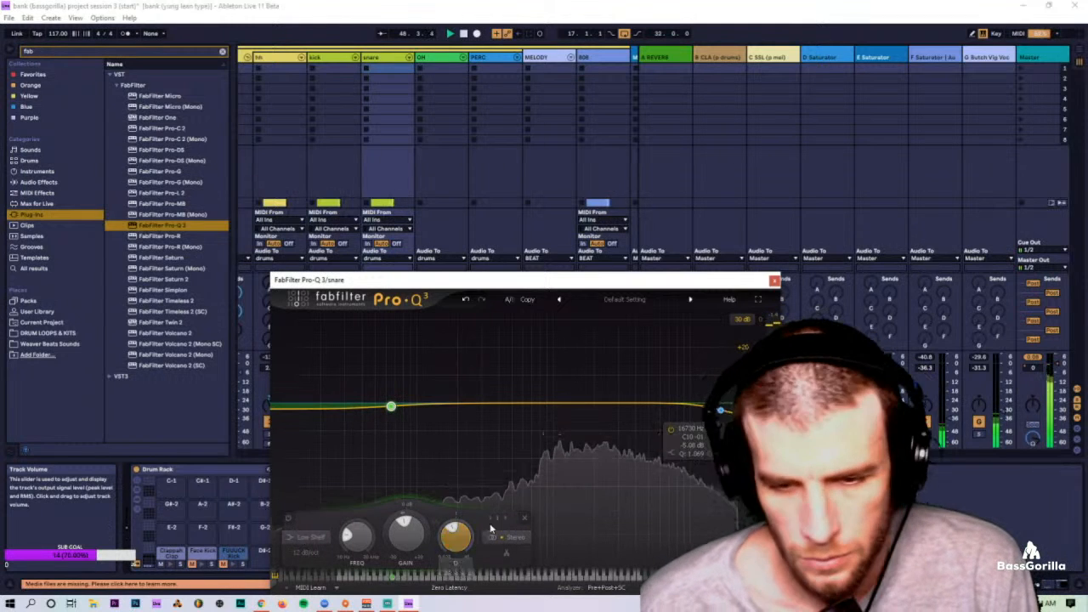
mouse_move(411, 535)
mouse_down()
mouse_move(406, 569)
mouse_move(409, 534)
mouse_up()
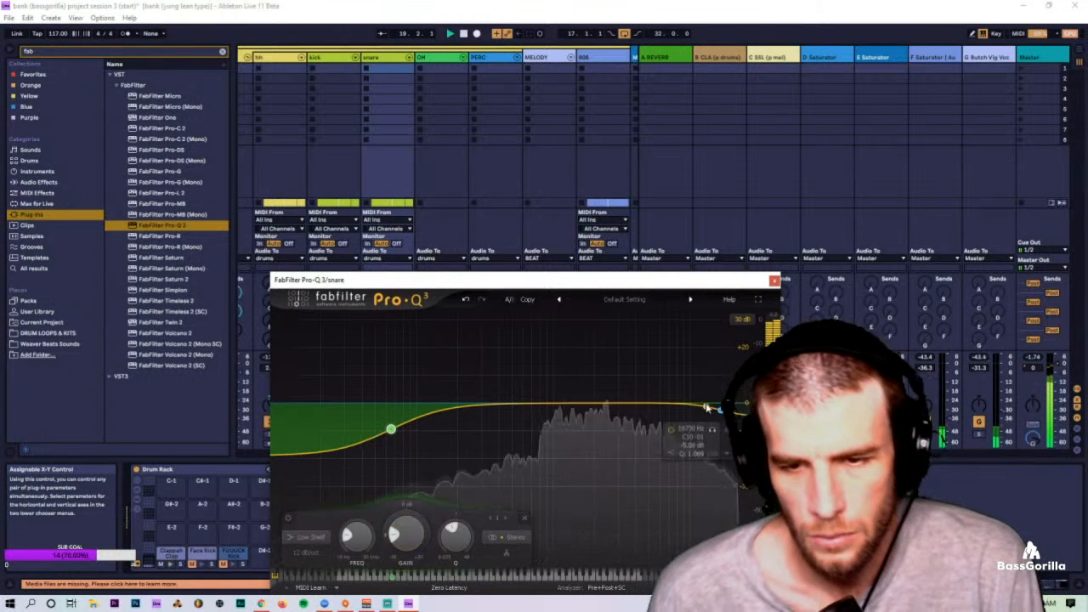
Step: Close the snare's Pro-Q 3 window and fold the drums group in the mixer
click(773, 282)
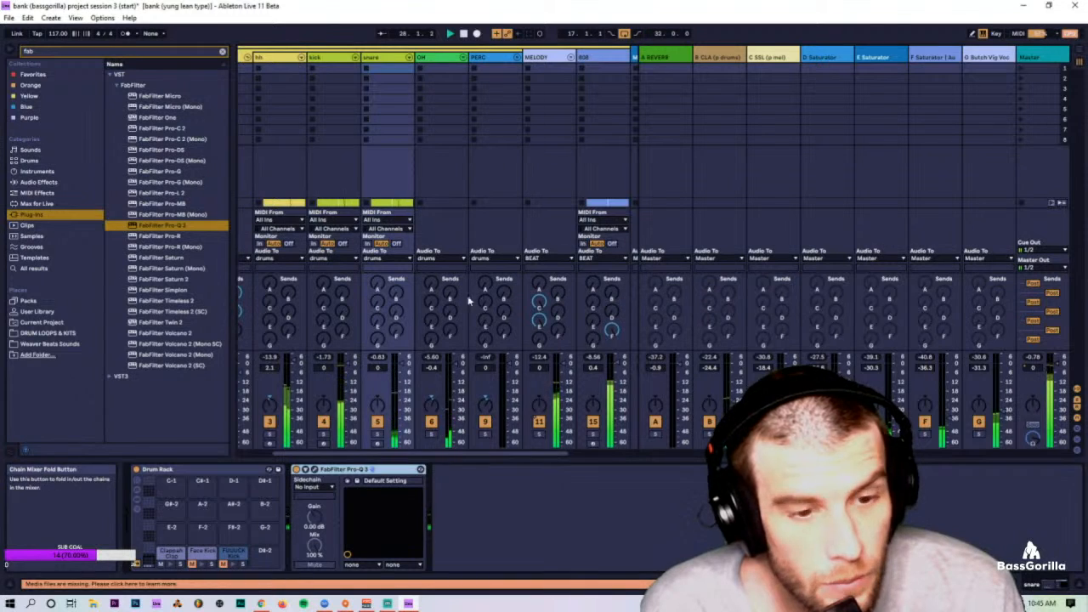
drag(546, 454, 413, 450)
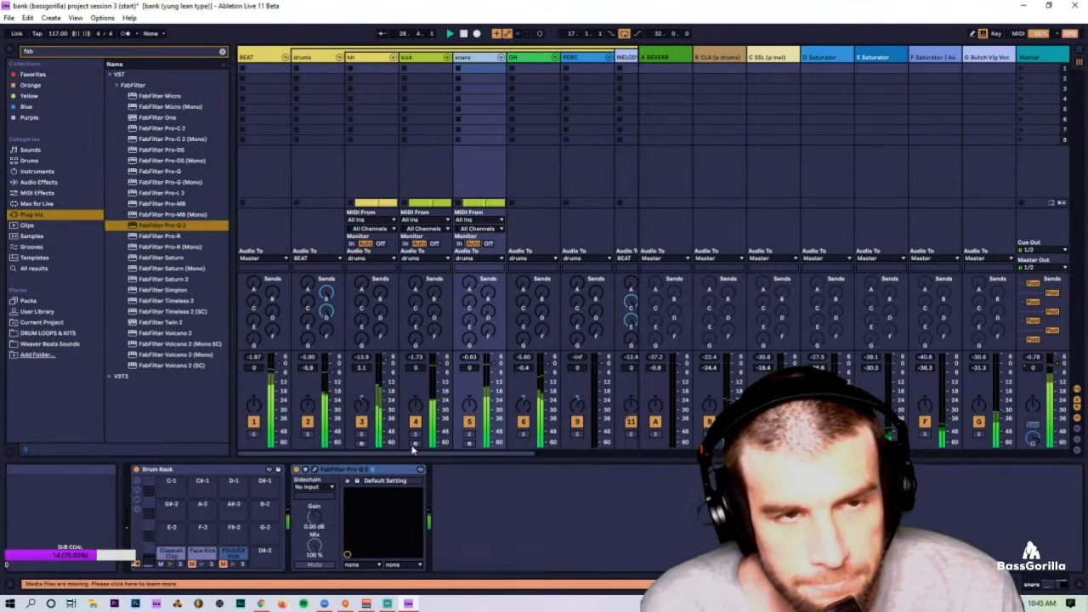
click(340, 57)
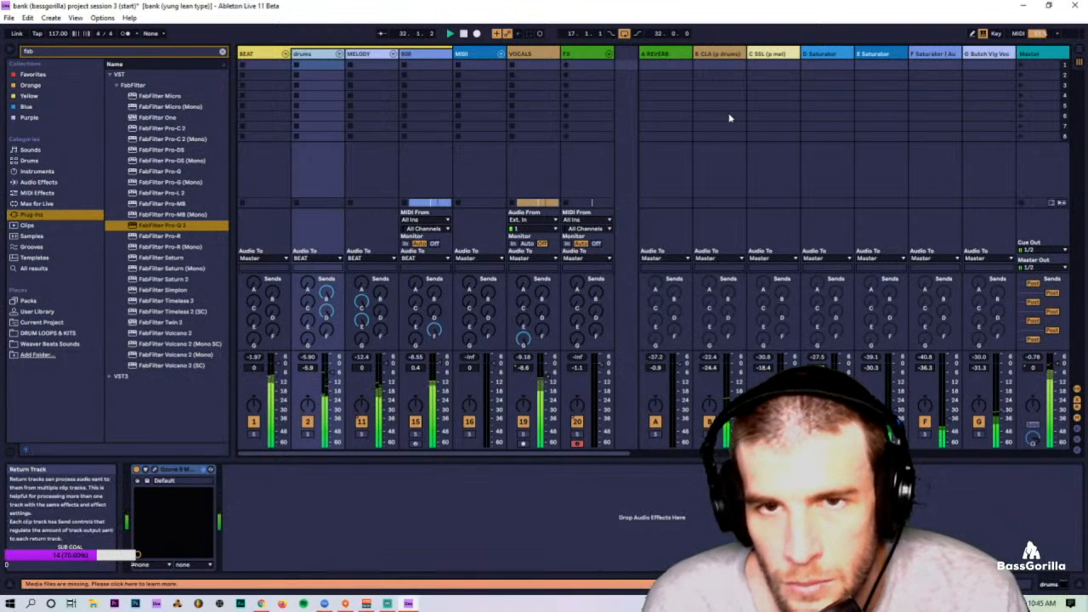
Step: Select all the return tracks and toggle their activators to compare the mix with and without them during playback
click(951, 55)
shift+click(987, 55)
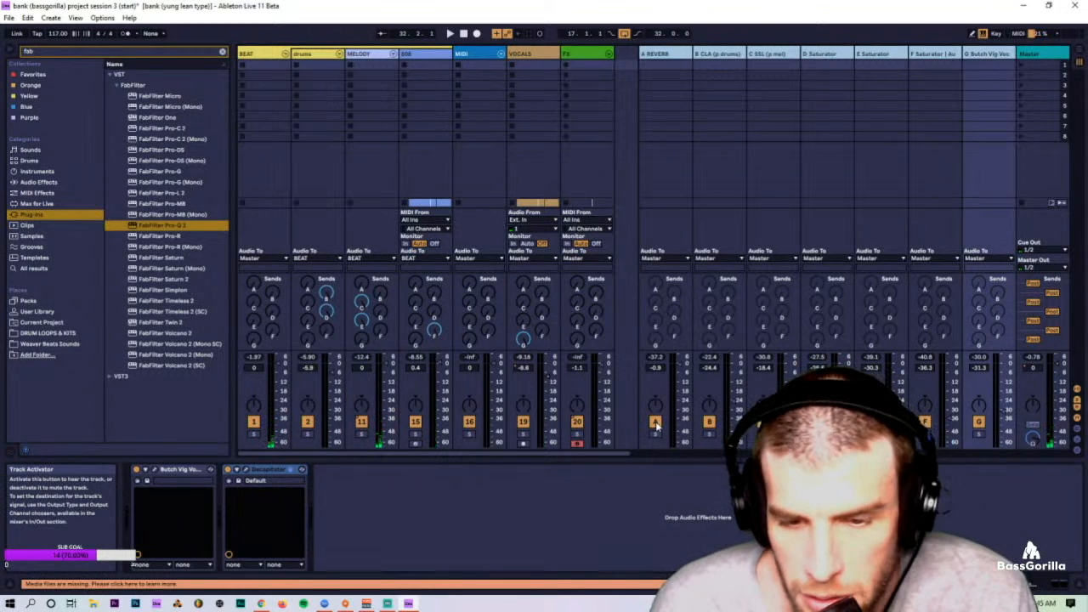
click(656, 423)
key(space)
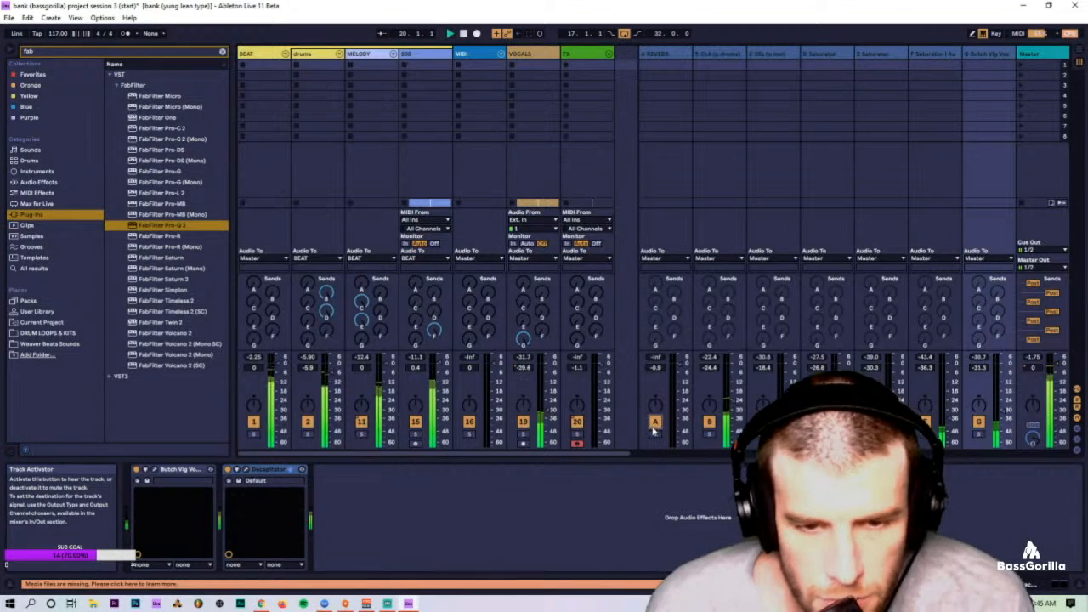
Step: Move the arrangement loop start to bar 25, shorten the loop to 8 bars, and play it from the mixer
key(Tab)
drag(315, 76, 349, 77)
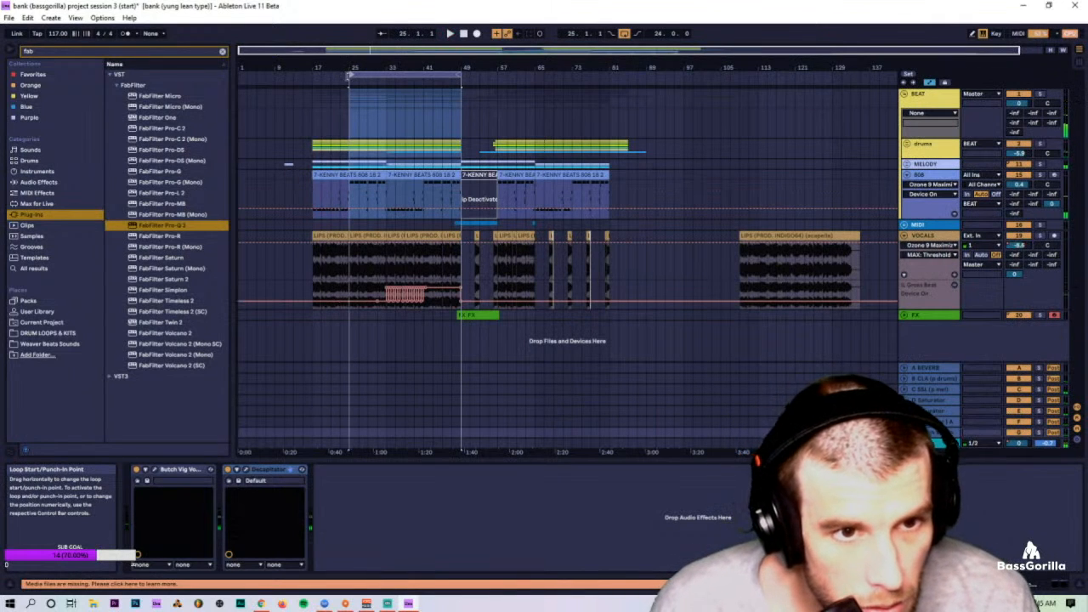
drag(460, 76, 392, 76)
key(Tab)
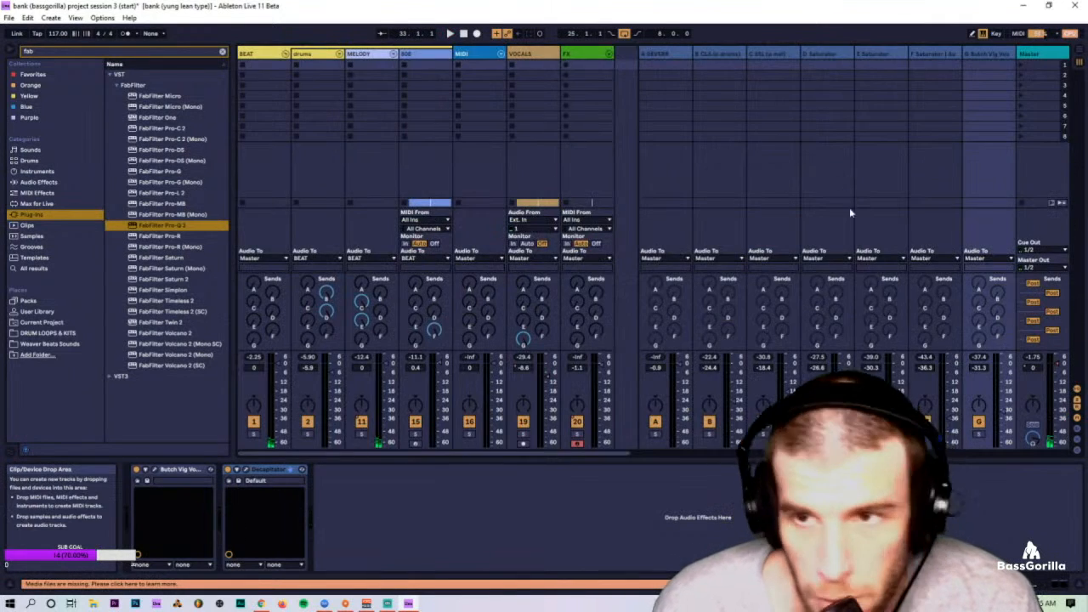
key(space)
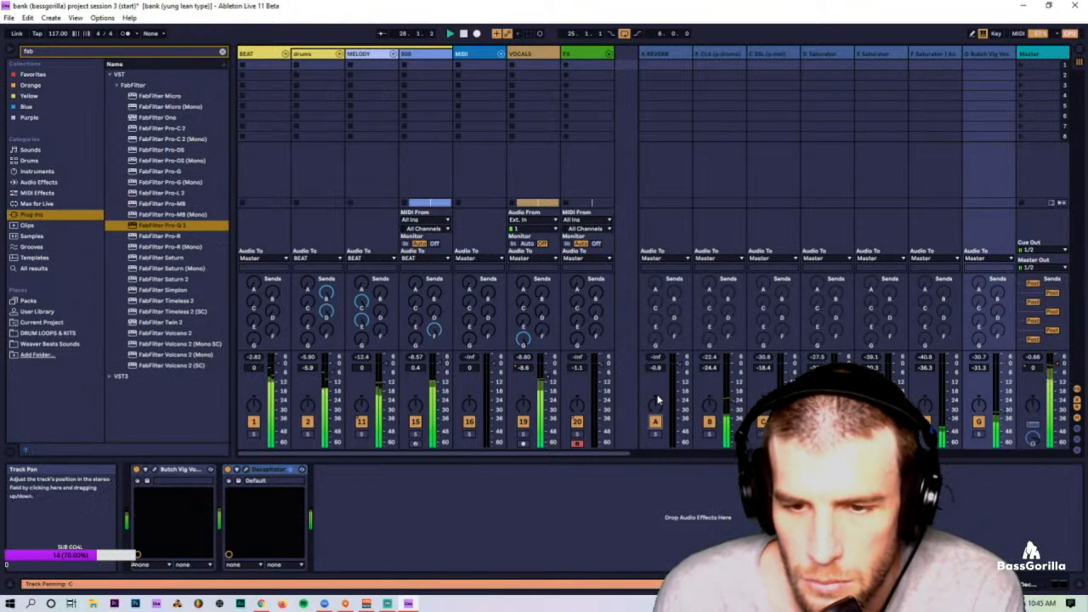
Step: Switch off Utility on the MELODY track, search the plug-ins for "image", and insert Ozone 9 Imager after Utility
click(384, 60)
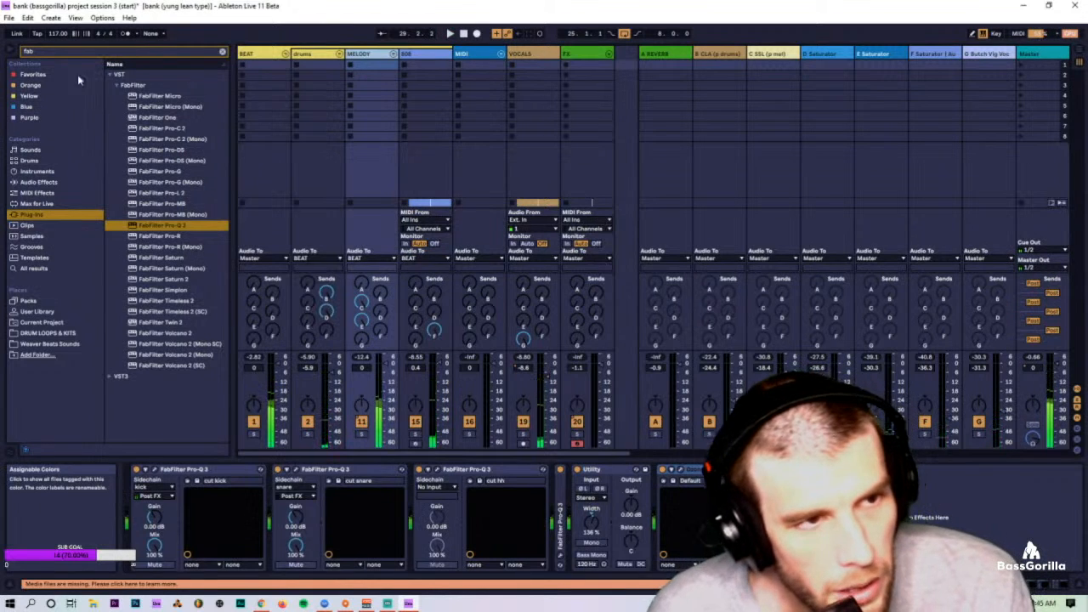
drag(55, 52, 24, 52)
key(BackSpace)
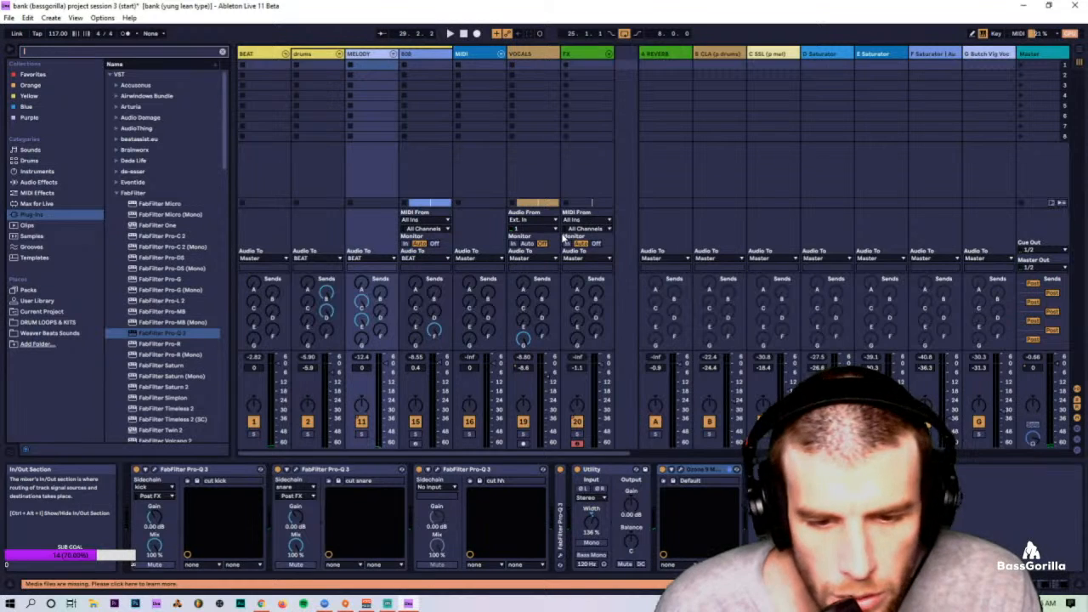
click(577, 470)
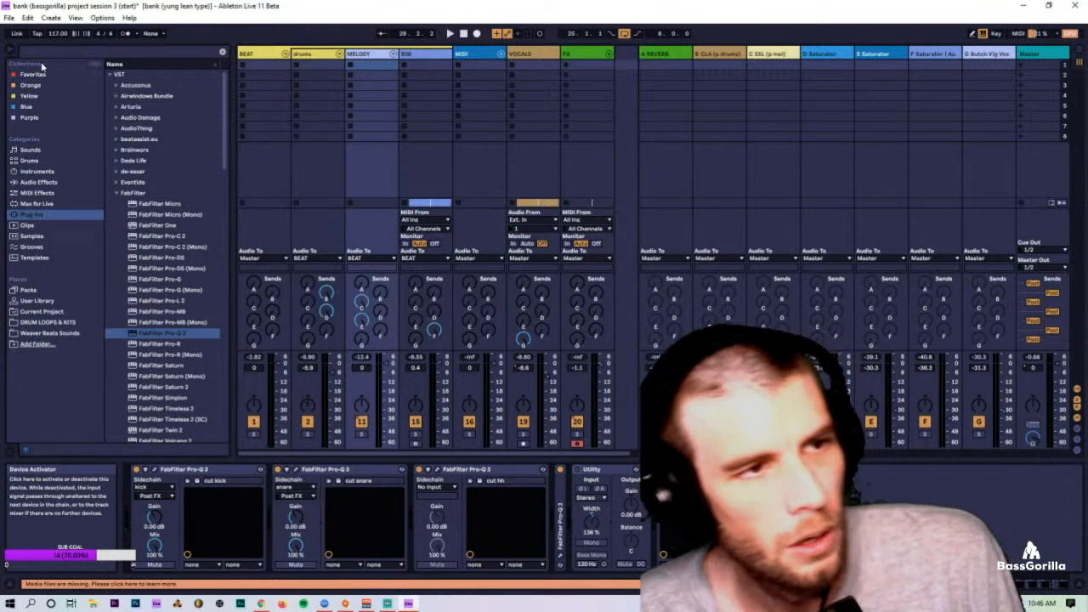
click(41, 55)
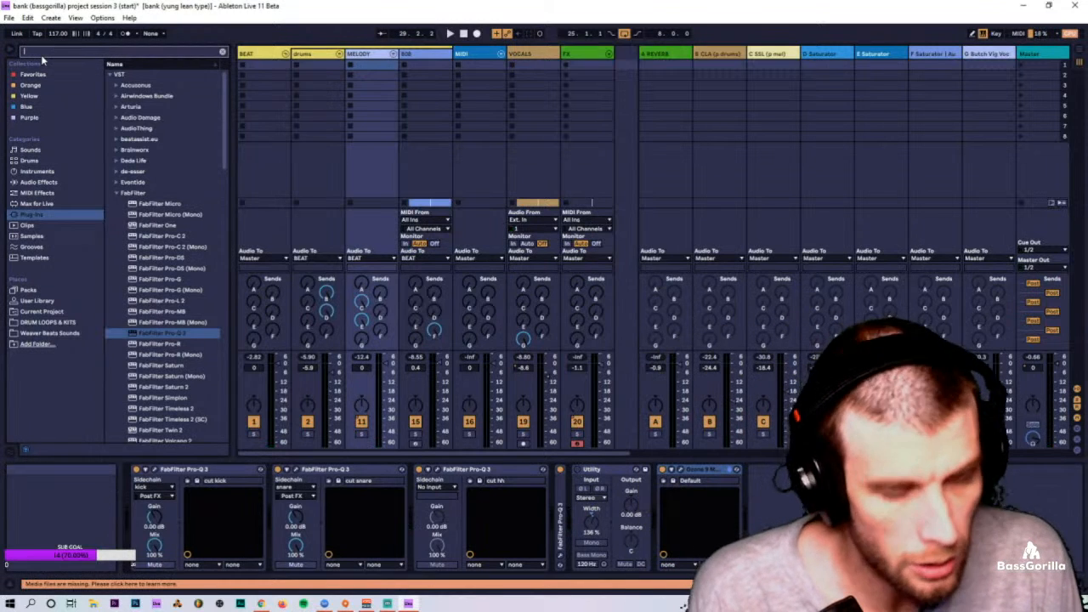
text(image)
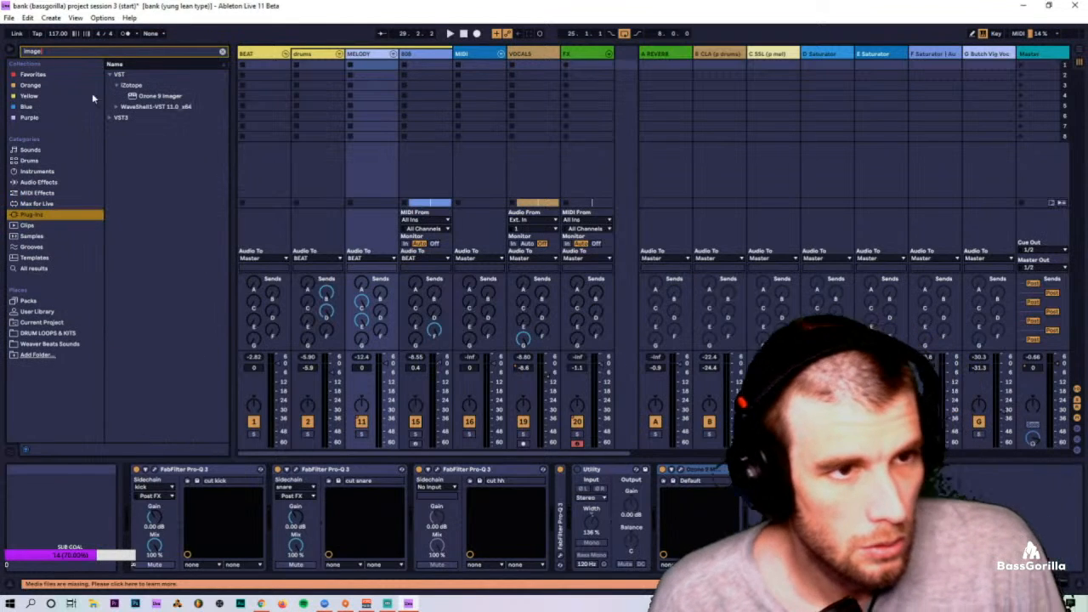
drag(162, 96, 653, 470)
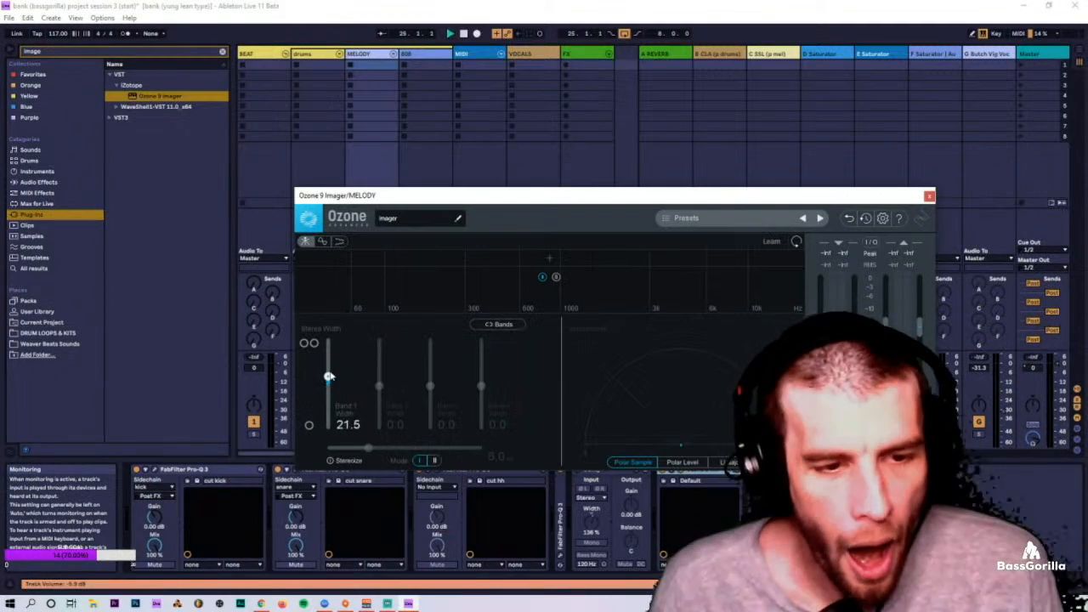
Step: Enable Stereoize in MELODY's Imager at 3.5 ms and set the band 1 stereo width to about 31.6 during playback
mouse_move(329, 376)
mouse_down()
mouse_move(328, 356)
mouse_move(328, 376)
mouse_up()
click(331, 461)
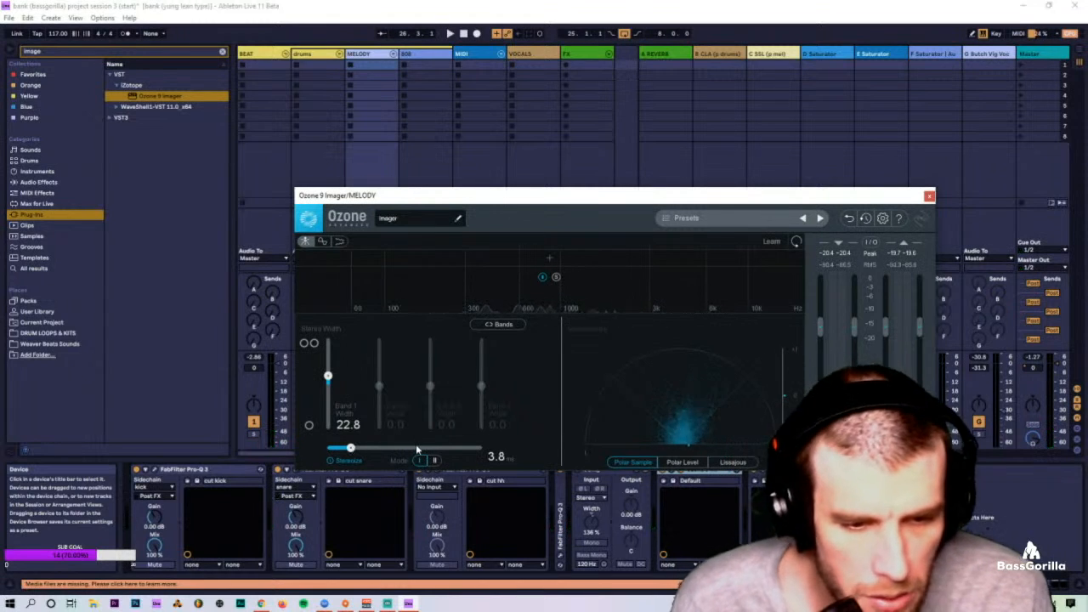
key(space)
drag(362, 451, 392, 450)
mouse_move(329, 378)
mouse_down()
mouse_move(330, 350)
mouse_move(328, 361)
mouse_up()
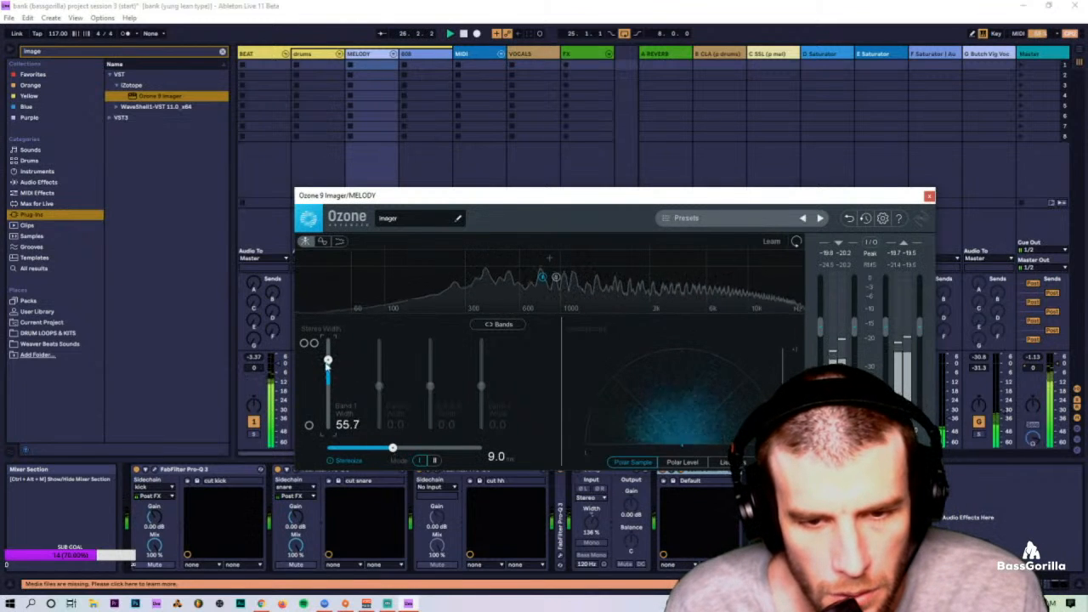
drag(382, 451, 349, 449)
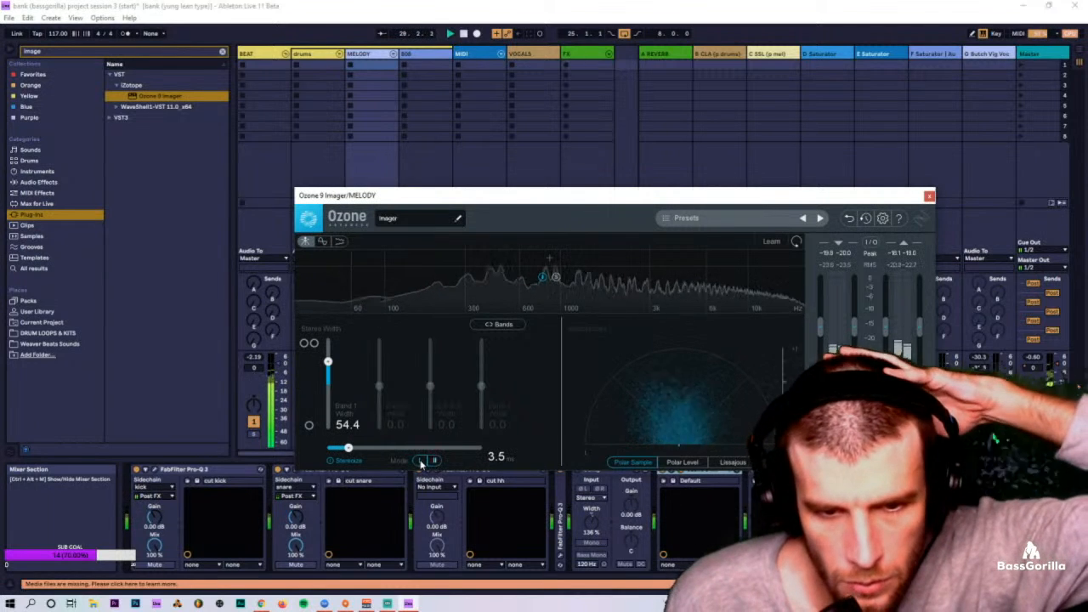
drag(335, 364, 336, 372)
Step: Bypass and re-enable MELODY's Imager twice to compare the widened melody with the original
click(848, 457)
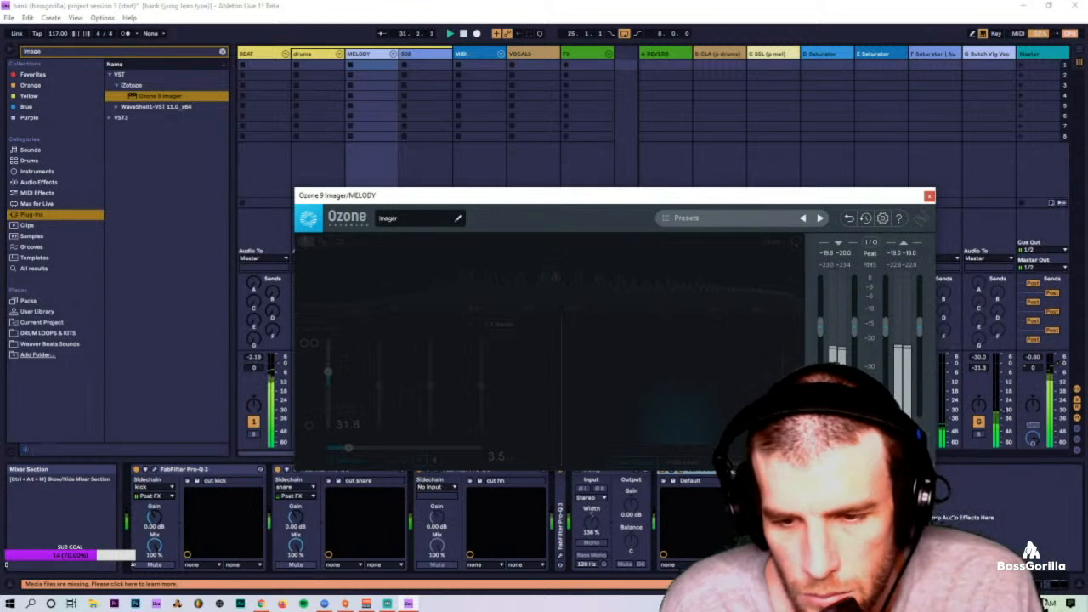
click(849, 458)
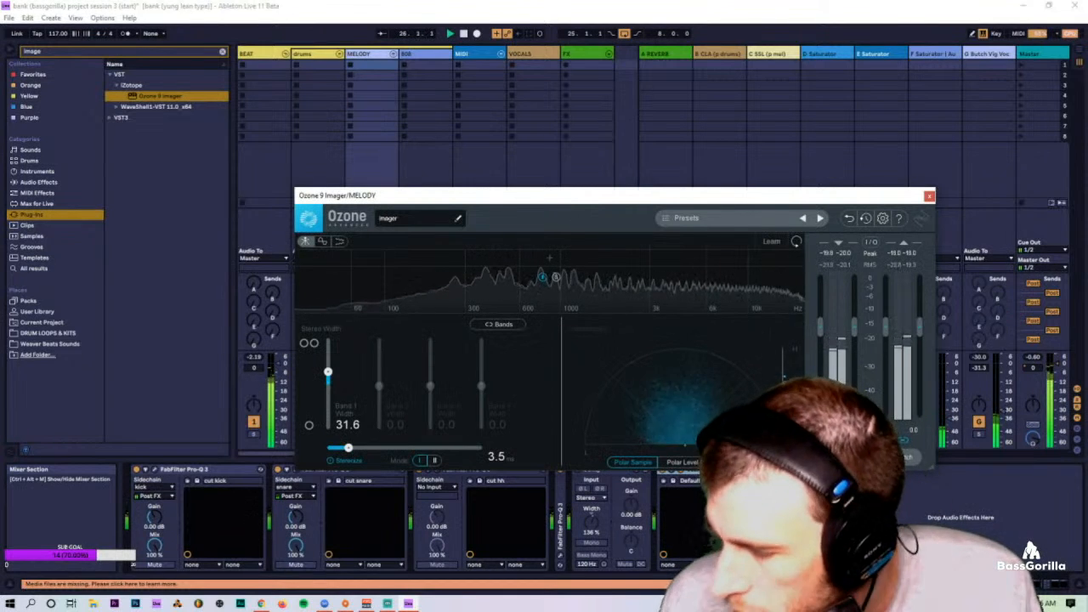
click(848, 457)
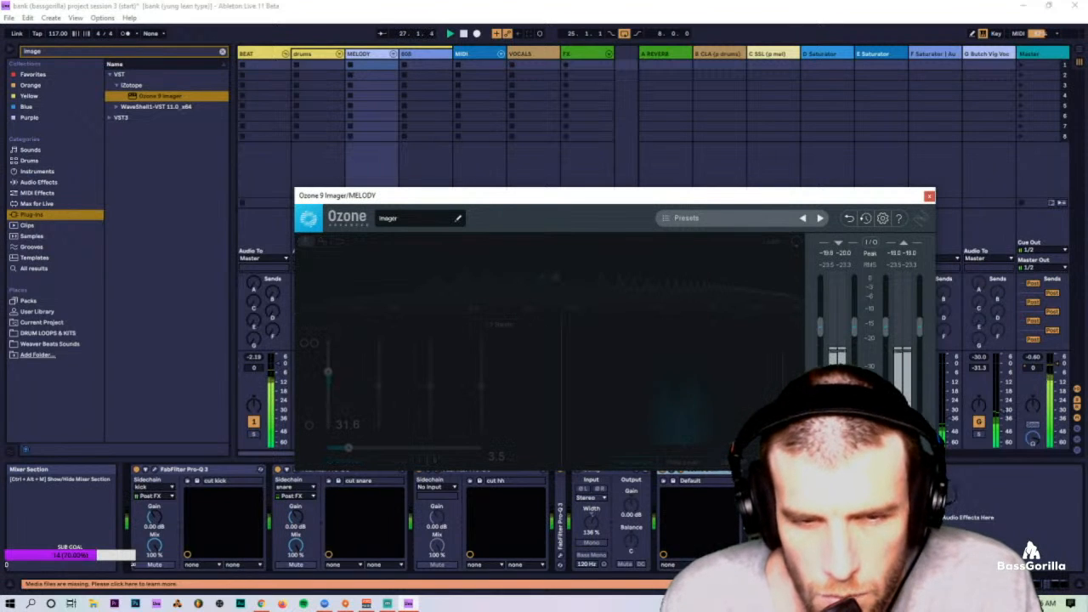
click(849, 458)
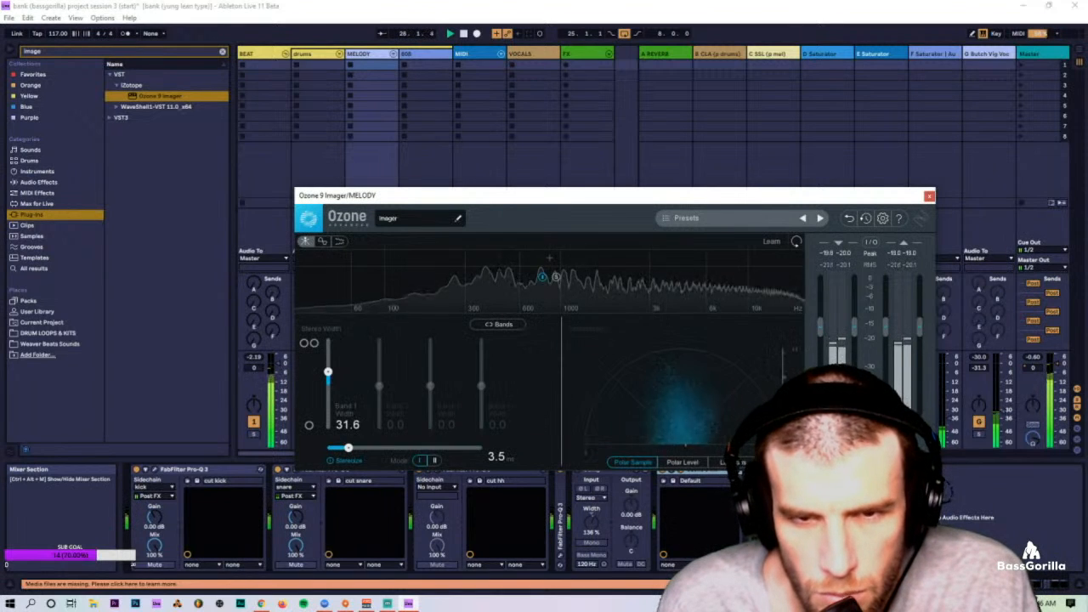
Step: Reduce MELODY's Imager width to about 19.0, compare it against bypass during playback, and close the plug-in window
drag(327, 372, 328, 378)
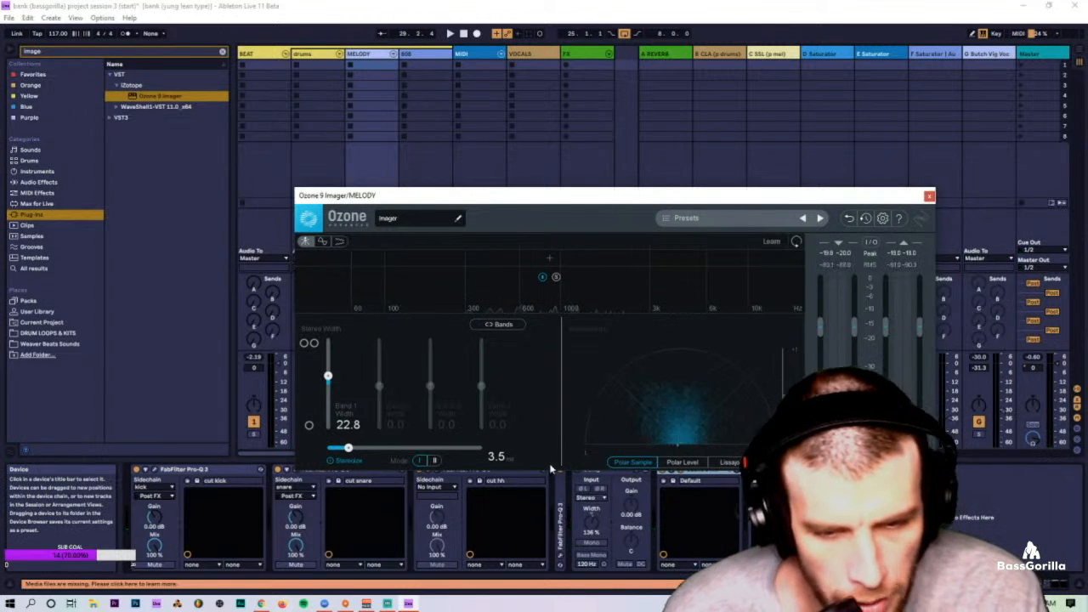
key(space)
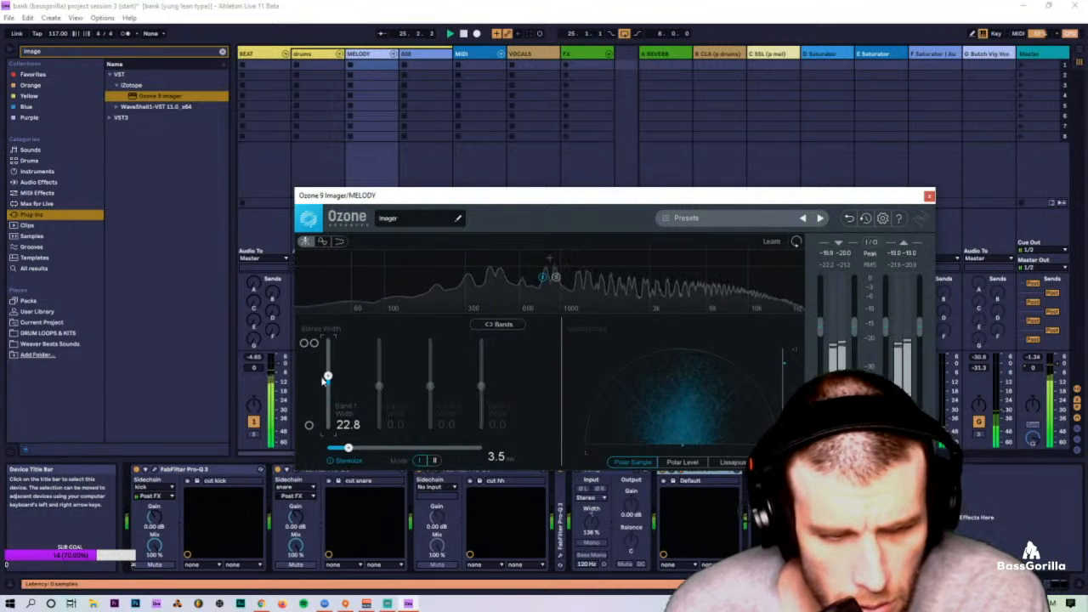
drag(328, 378, 328, 377)
click(664, 470)
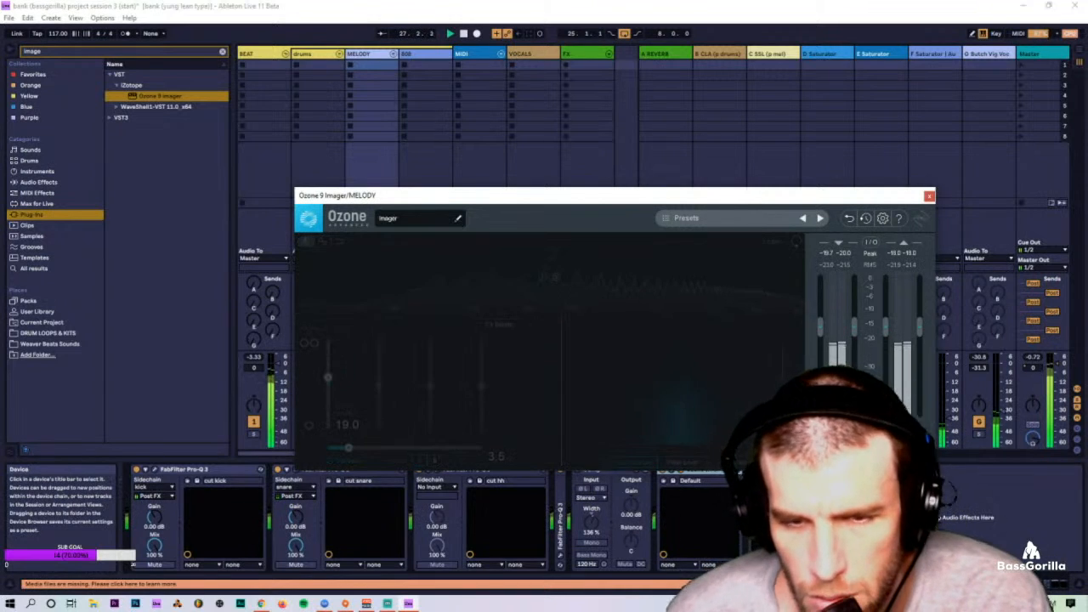
click(664, 470)
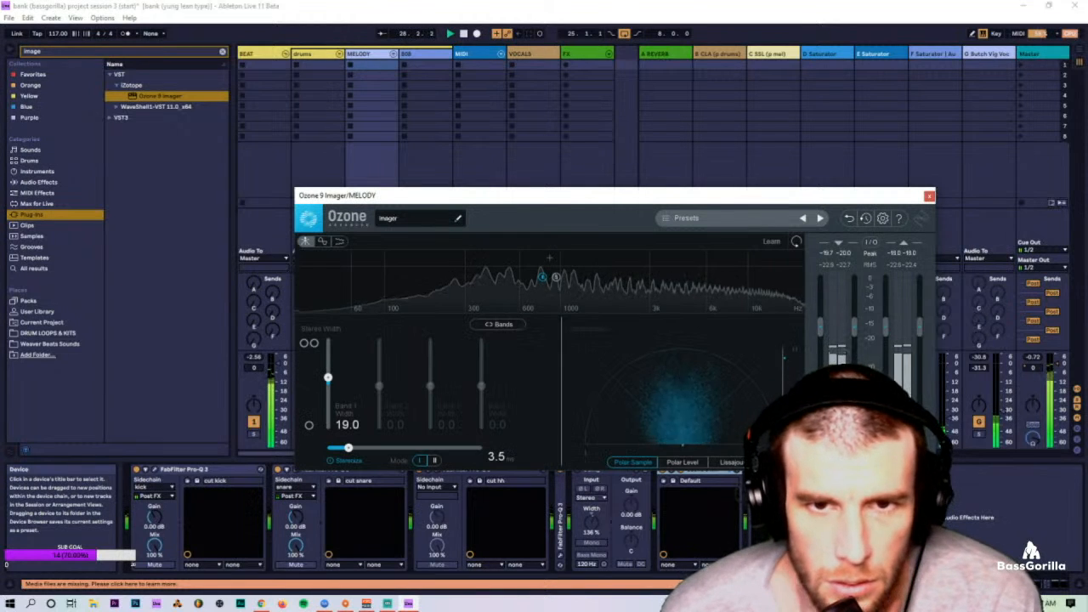
click(930, 197)
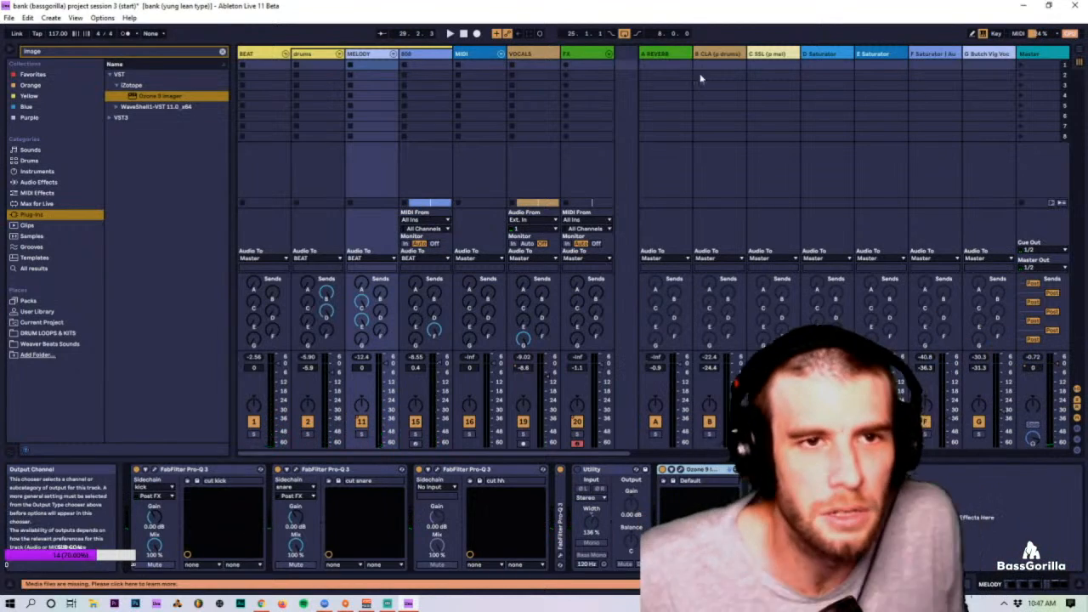
Step: Play the 808 track and add Ozone 9 Imager after its Ozone 9 Maximizer
click(364, 55)
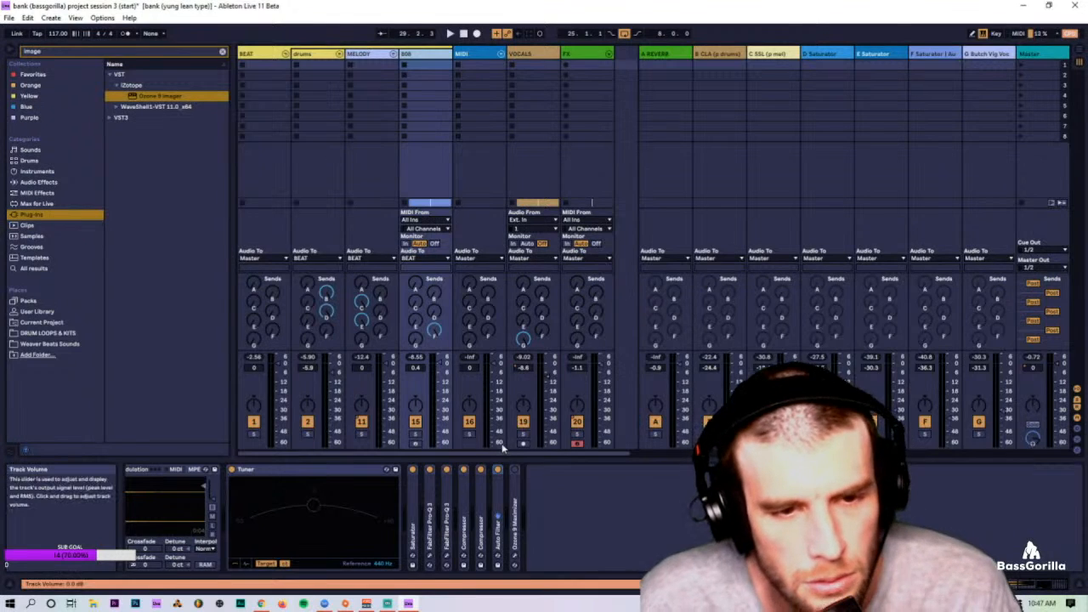
key(space)
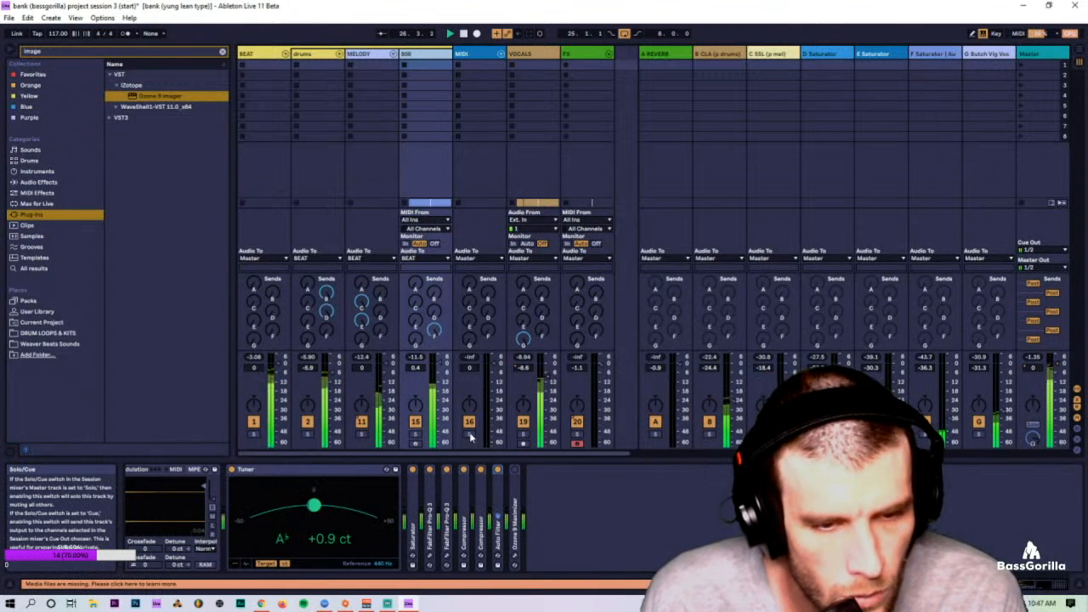
key(space)
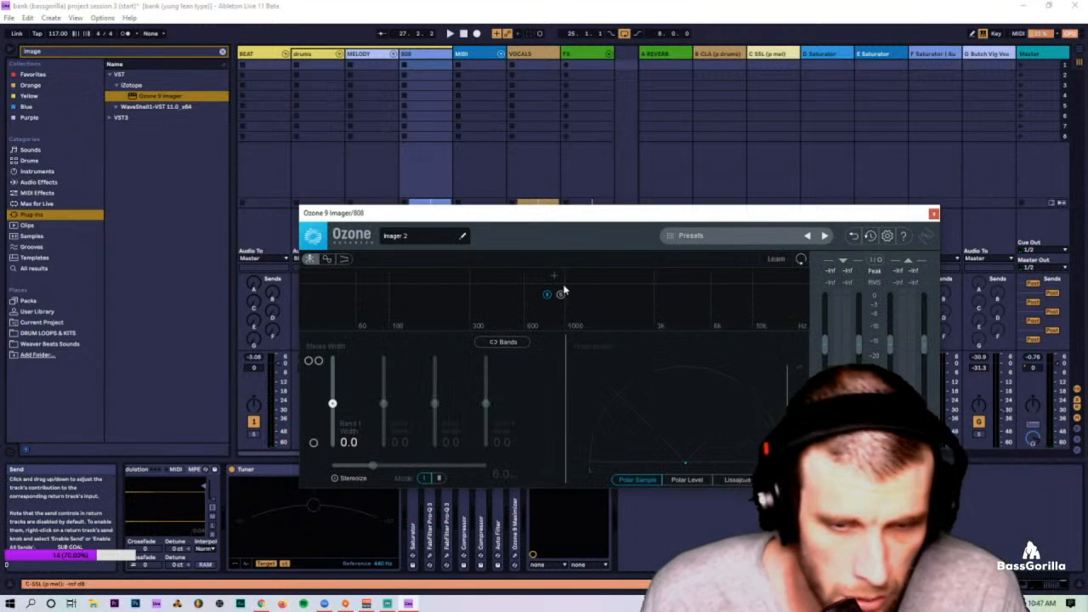
Step: Add a crossover between 100 and 300 Hz in the 808's Imager and solo the upper band during playback
click(554, 277)
drag(556, 276, 424, 277)
key(space)
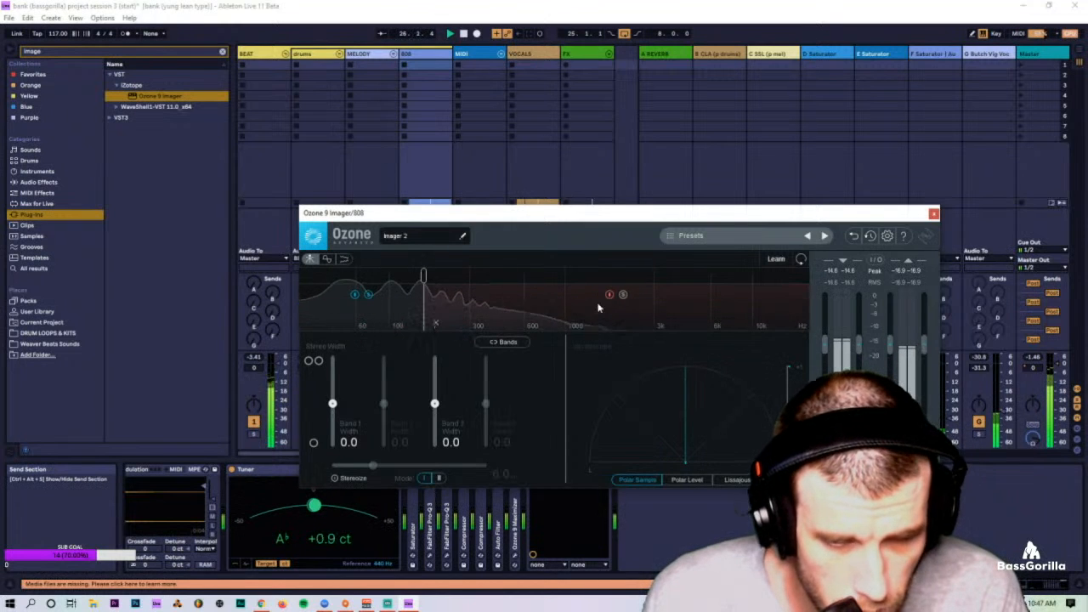
click(623, 294)
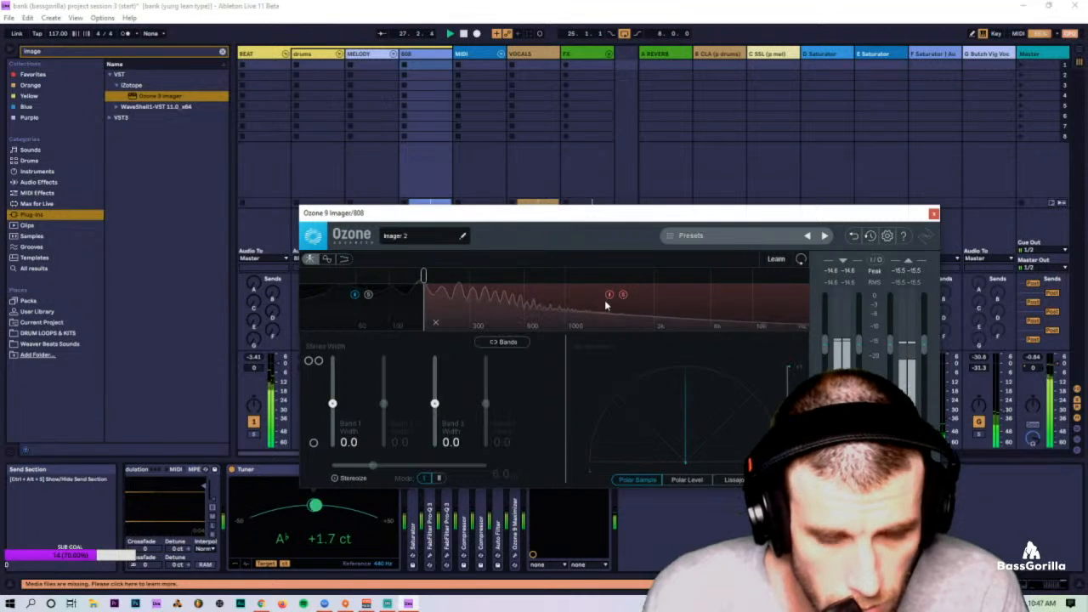
Step: Set the 808 upper band's stereo width to about 34.2 and enable Stereoize with its slider at roughly a quarter of its range
drag(434, 405, 442, 381)
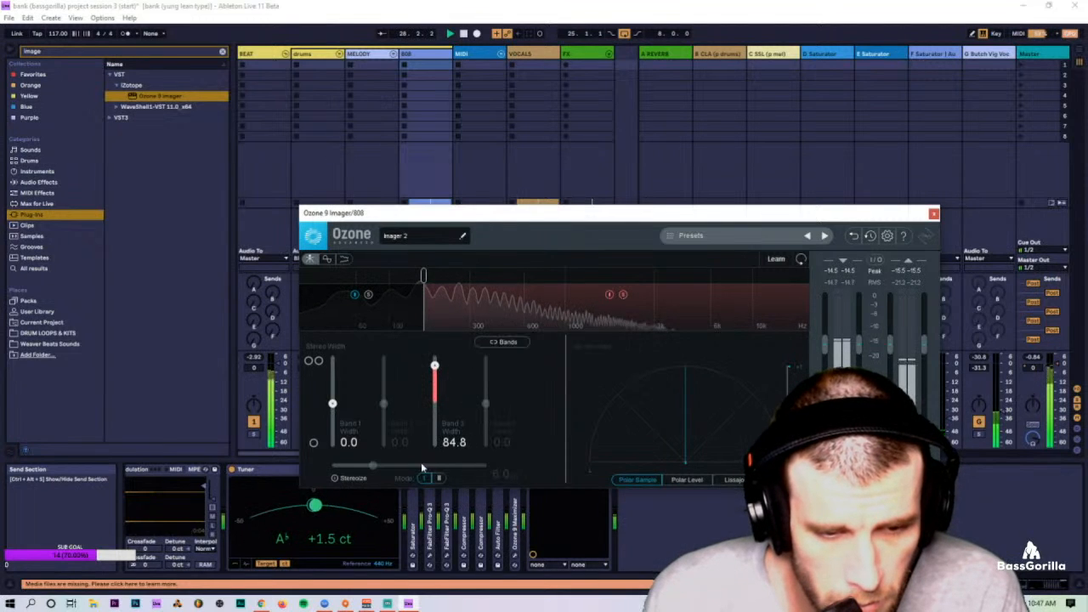
drag(373, 466, 454, 466)
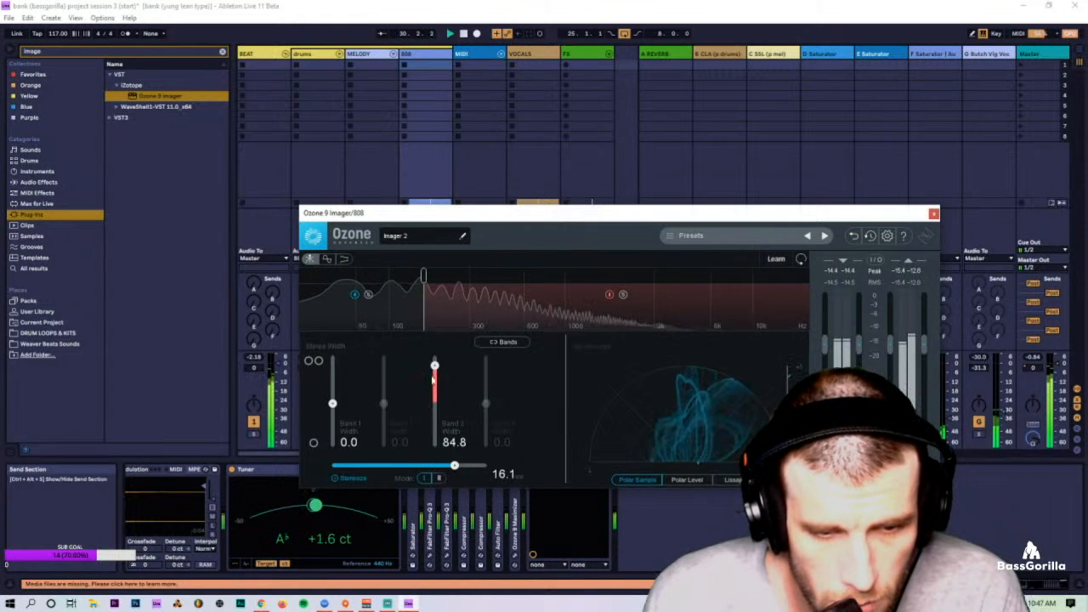
drag(435, 367, 435, 392)
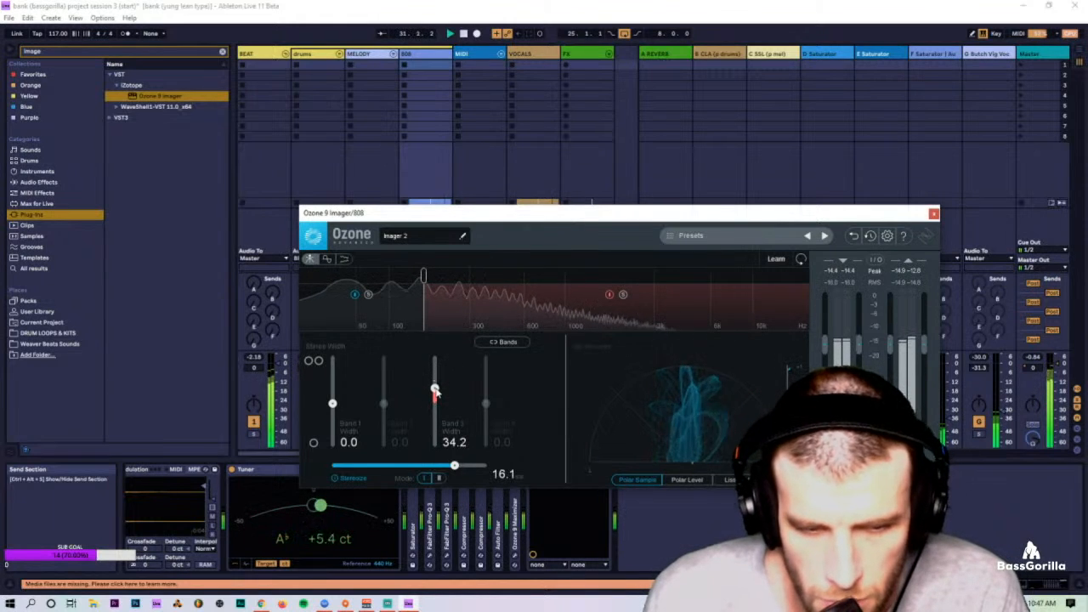
drag(454, 466, 374, 467)
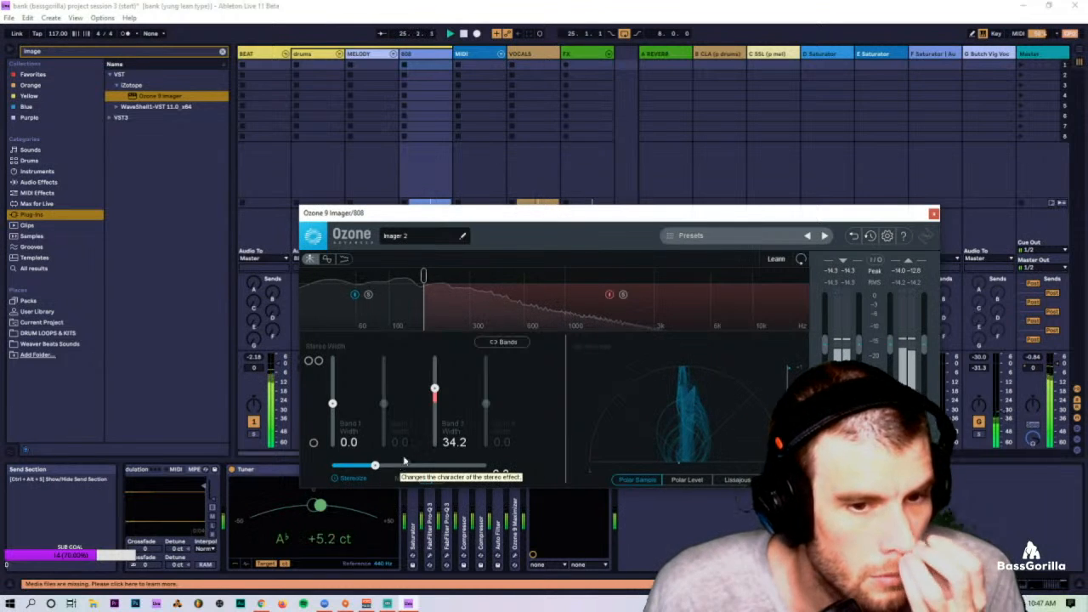
Step: Reduce the 808 Imager's upper-band width to 27.8, close the plug-in window, and collapse the device in the chain
drag(434, 389, 435, 392)
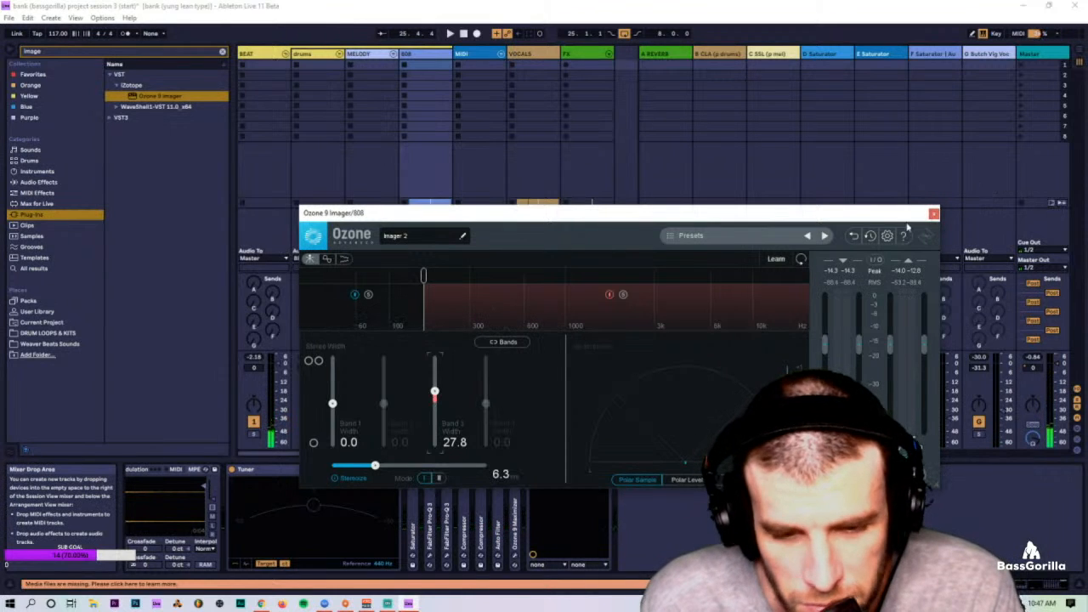
click(934, 215)
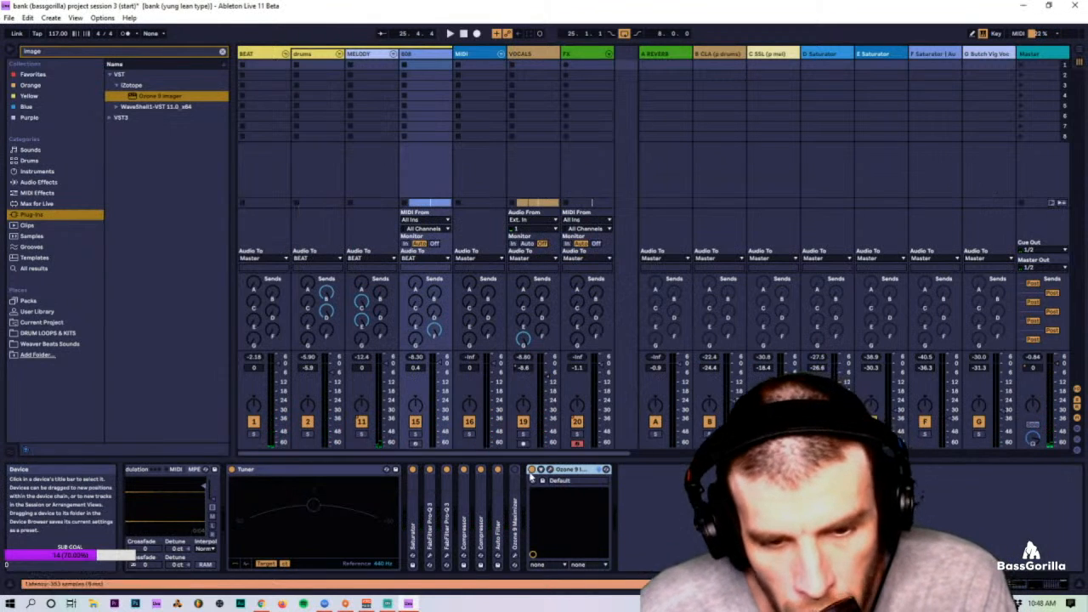
double_click(583, 470)
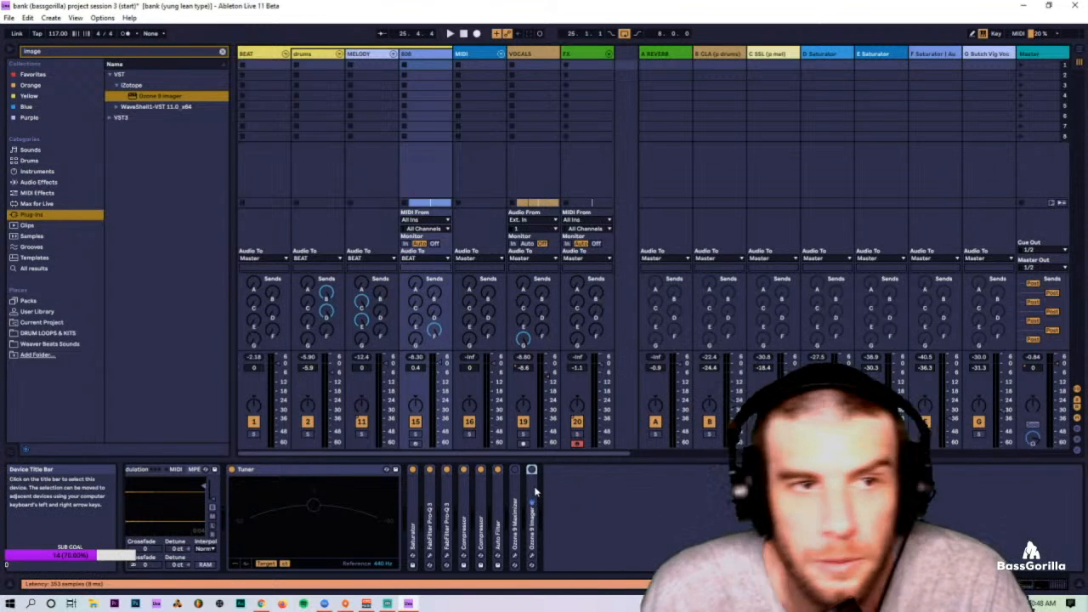
Step: Play the loop and examine the VOCALS and MELODY device chains and the arrangement
key(space)
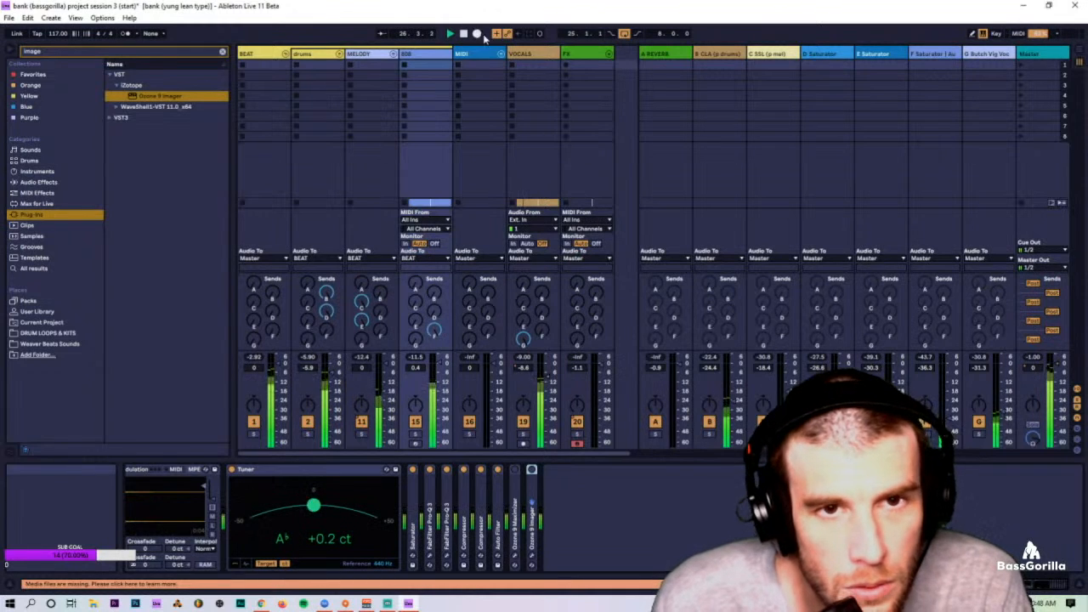
click(521, 54)
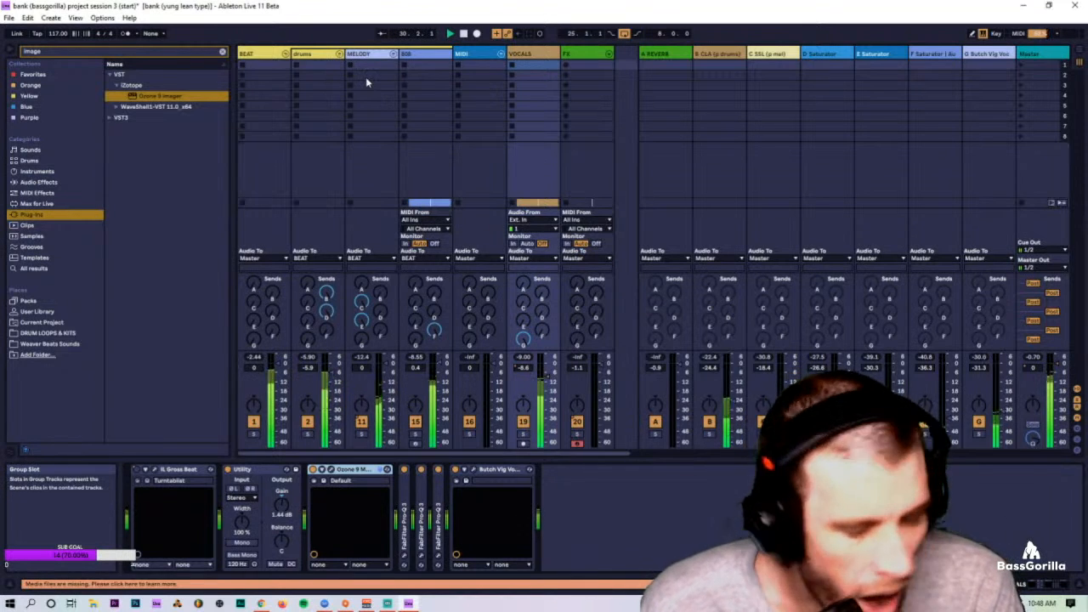
click(379, 54)
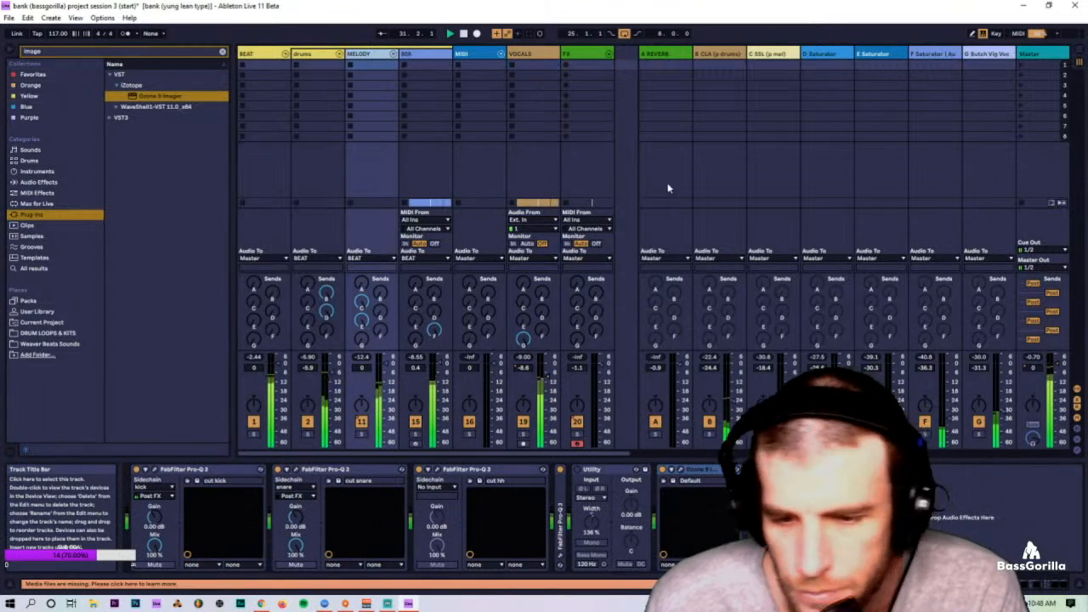
key(Tab)
key(Tab)
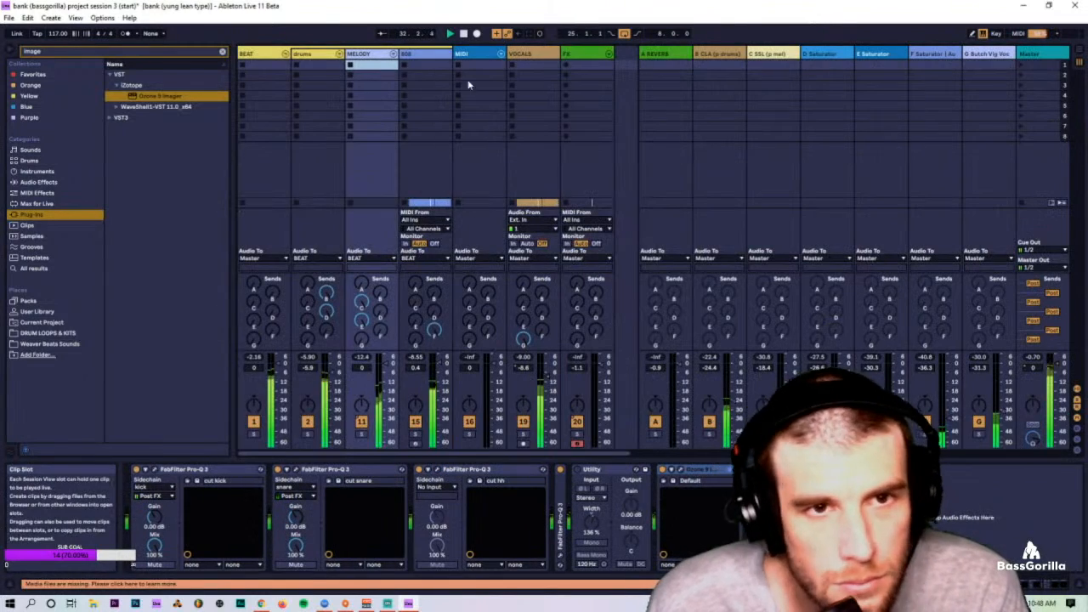
key(Tab)
key(Tab)
key(Tab)
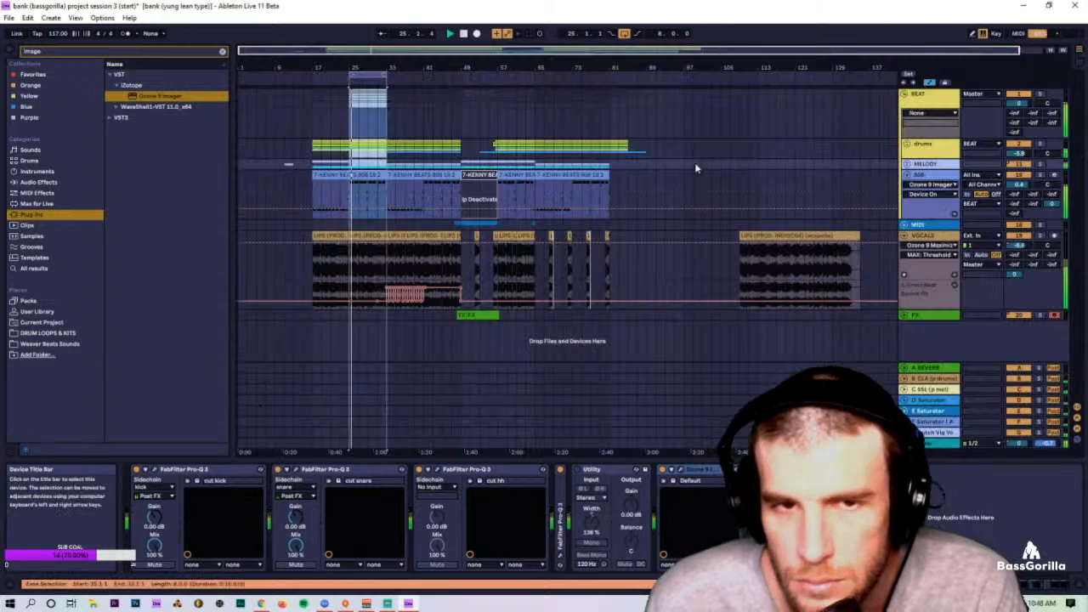
Step: Extend the loop range to start at bar 11 and span 86 bars, and play the arrangement
drag(350, 74, 285, 74)
drag(387, 74, 682, 79)
key(space)
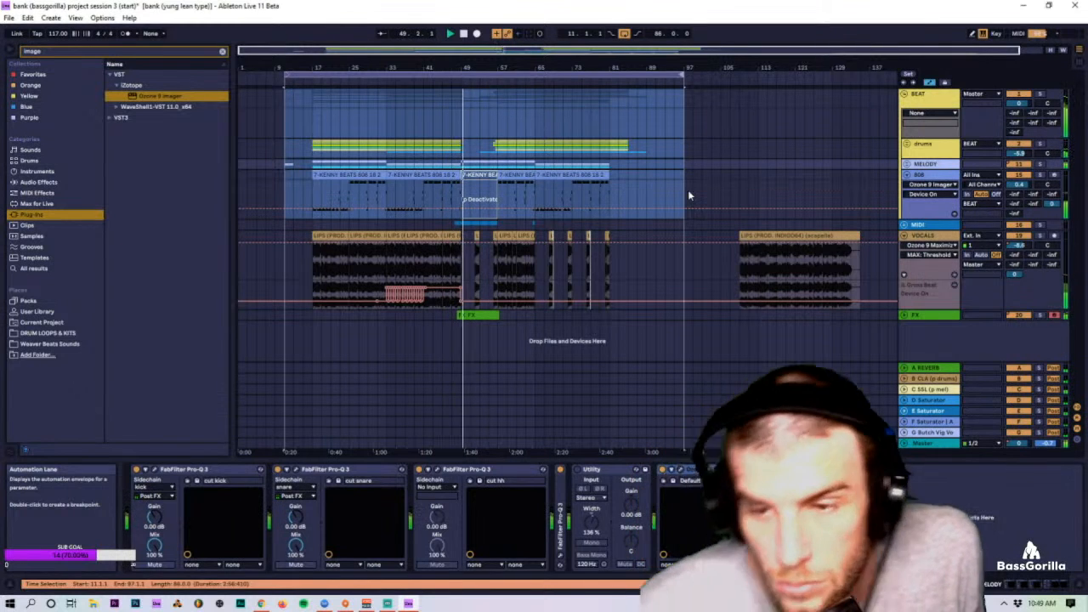
Step: Unfold the FX track in the arrangement and show its device chain alongside the mixer
click(905, 315)
scroll(929, 299, down, 2)
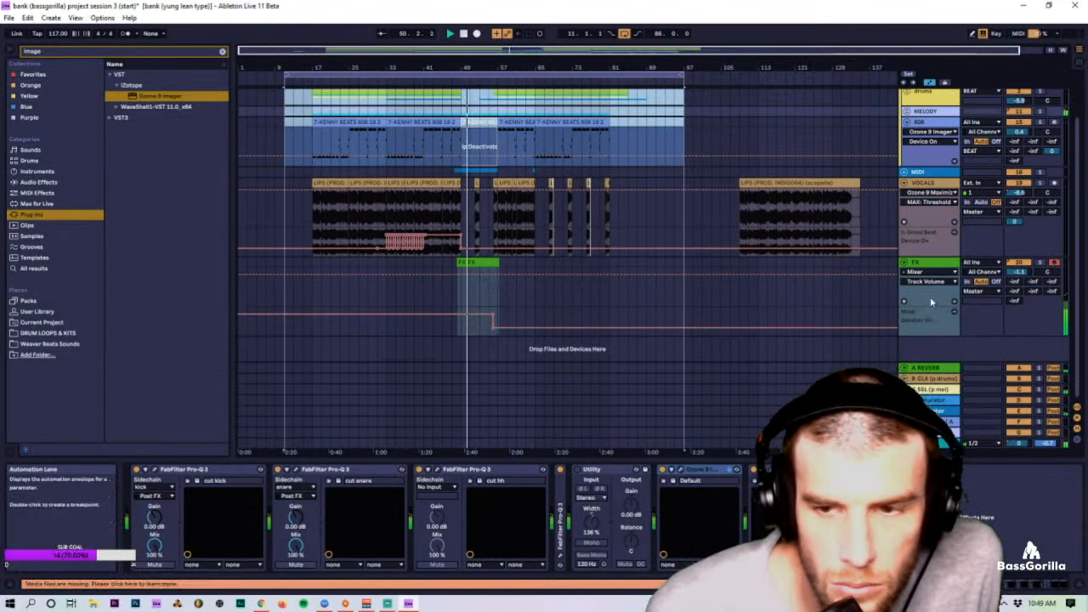
click(748, 301)
key(Tab)
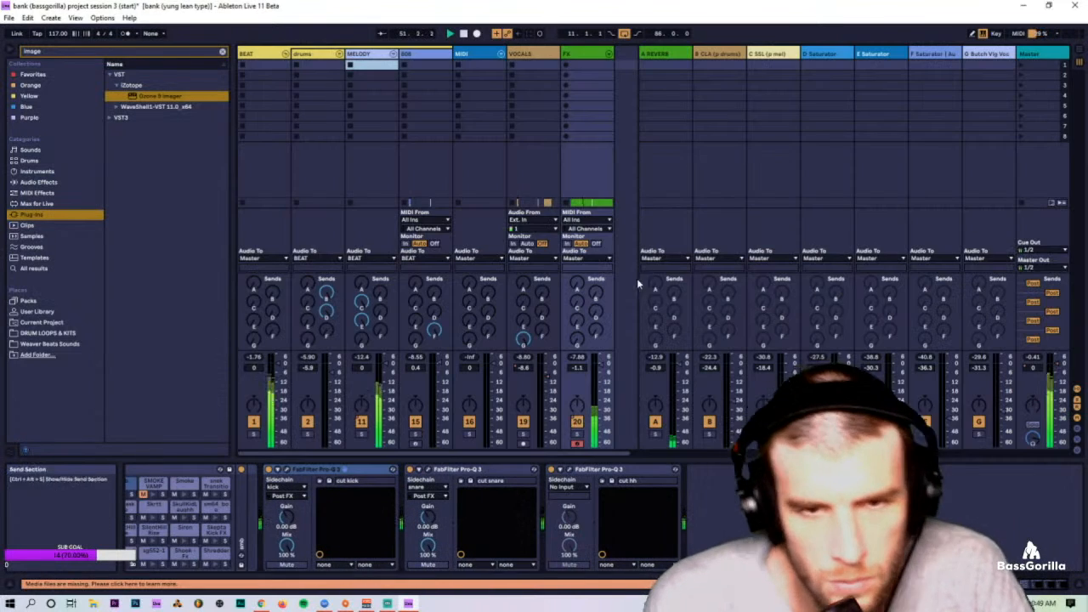
Step: Expand the FX track's sample chains in the mixer, check their levels during playback, and collapse them
click(605, 56)
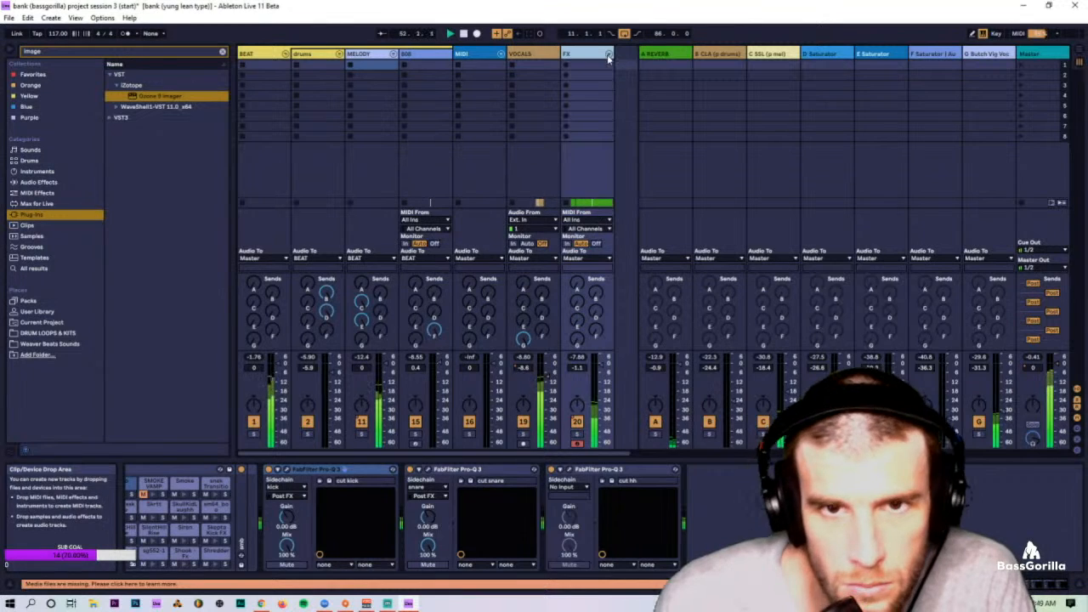
click(608, 55)
drag(294, 455, 693, 464)
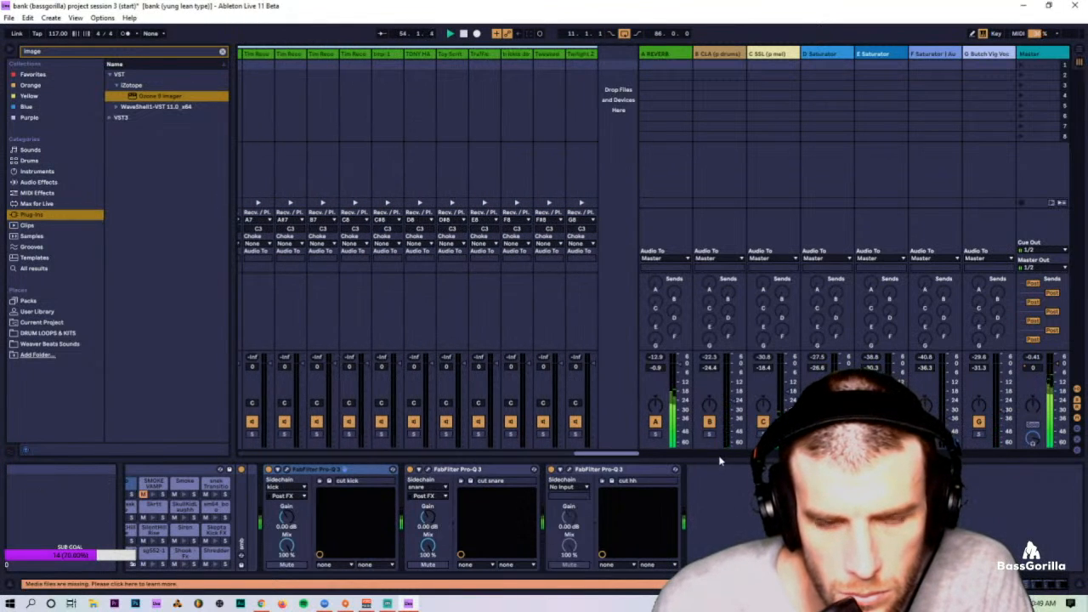
drag(625, 456, 453, 446)
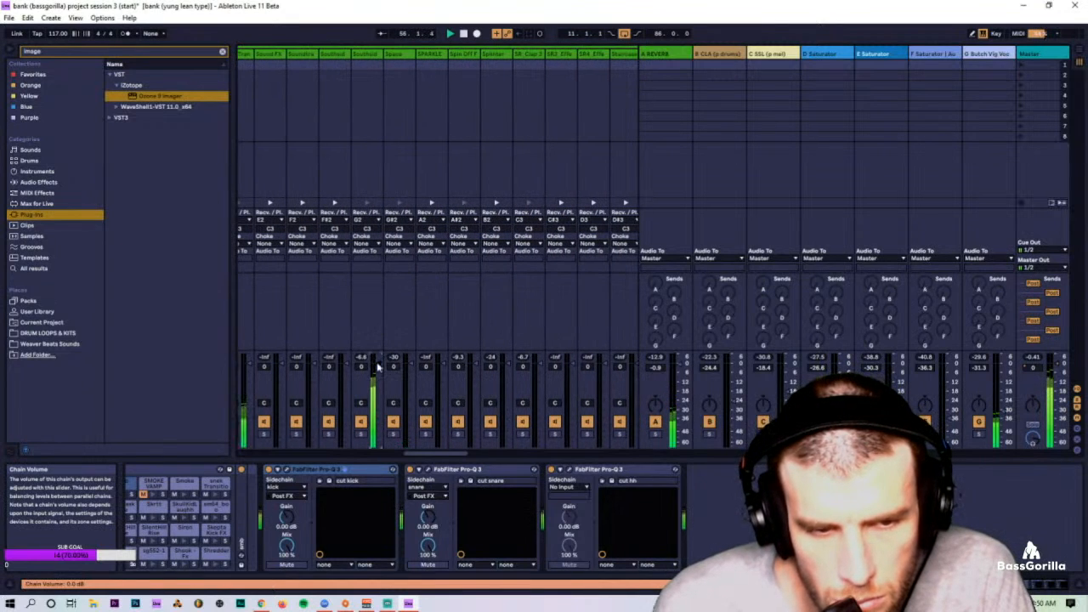
drag(421, 456, 265, 454)
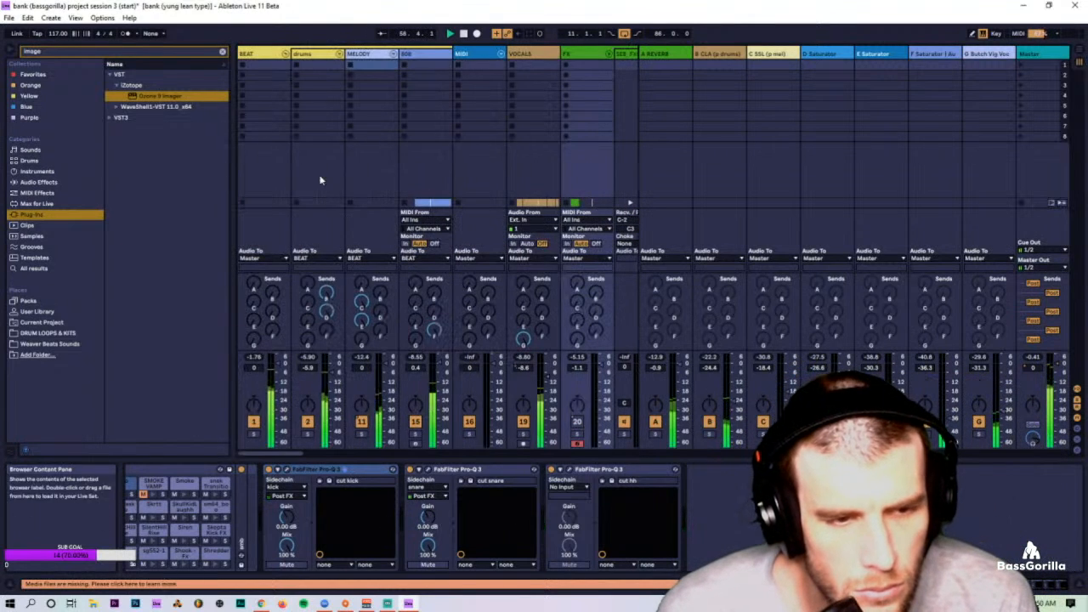
click(609, 54)
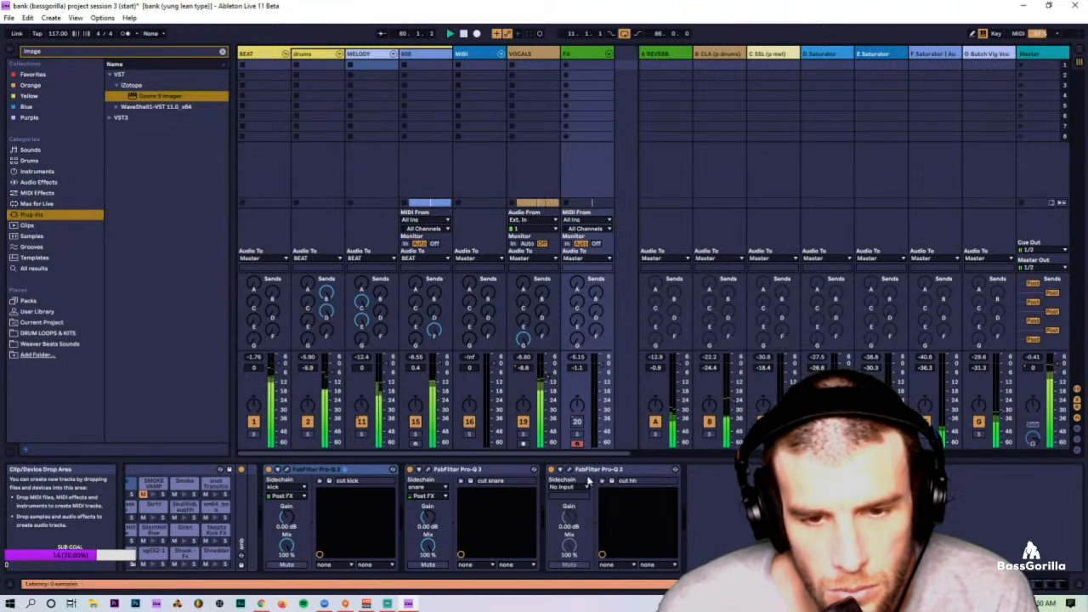
drag(618, 454, 719, 446)
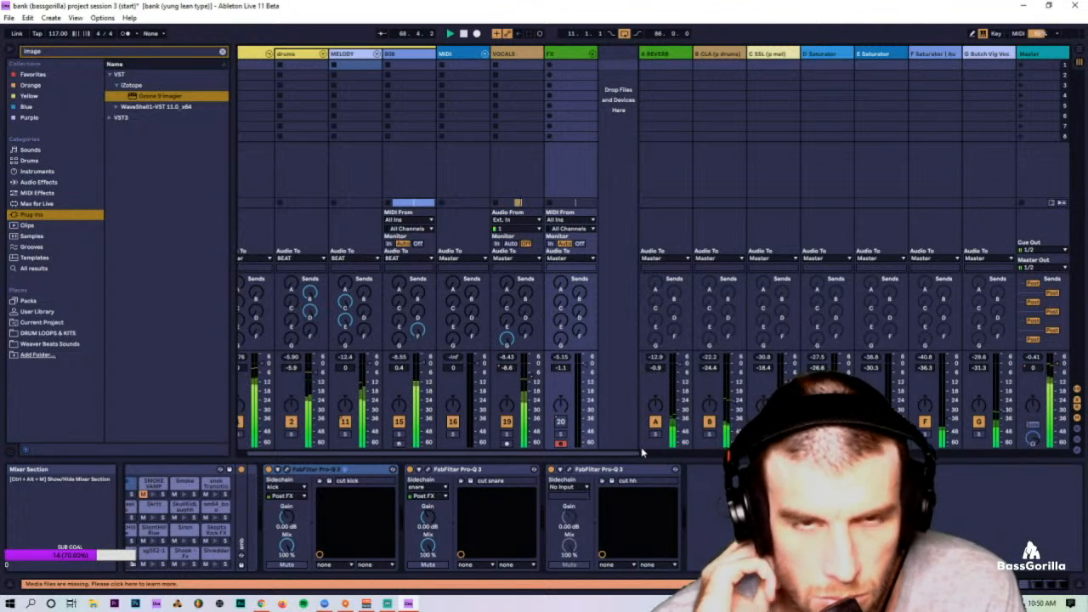
Step: Move the master track's Limiter behind Beat Repeat, directly ahead of the audio effect rack
key(Tab)
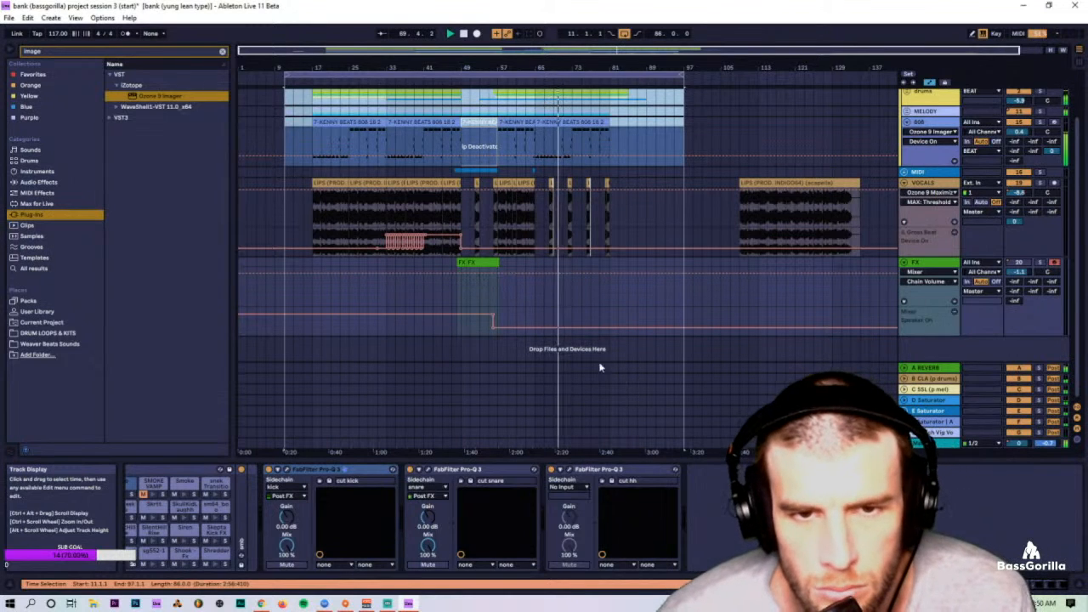
click(620, 299)
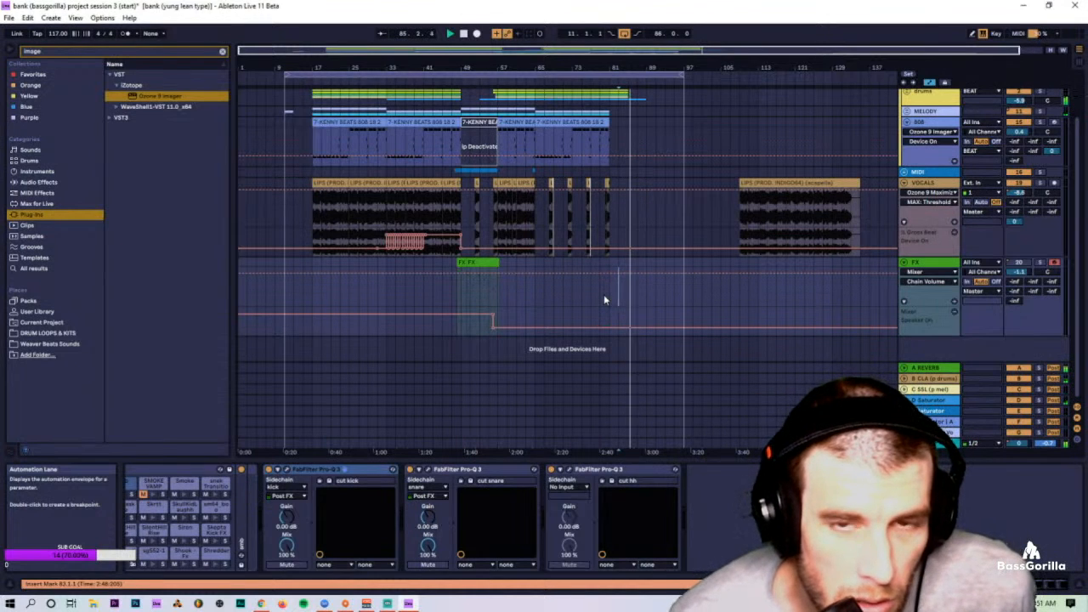
click(934, 443)
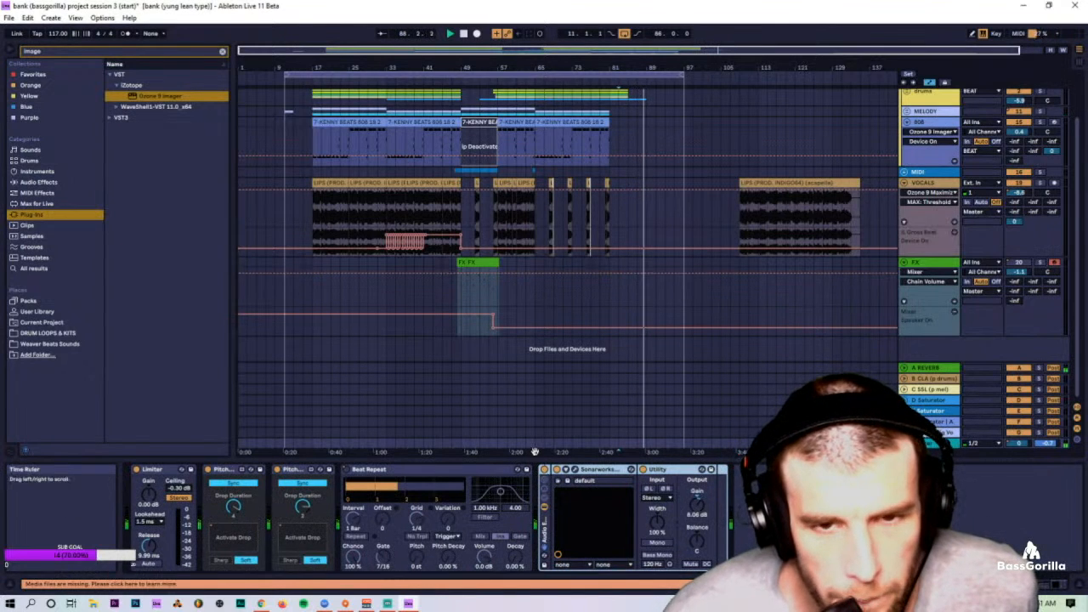
click(157, 470)
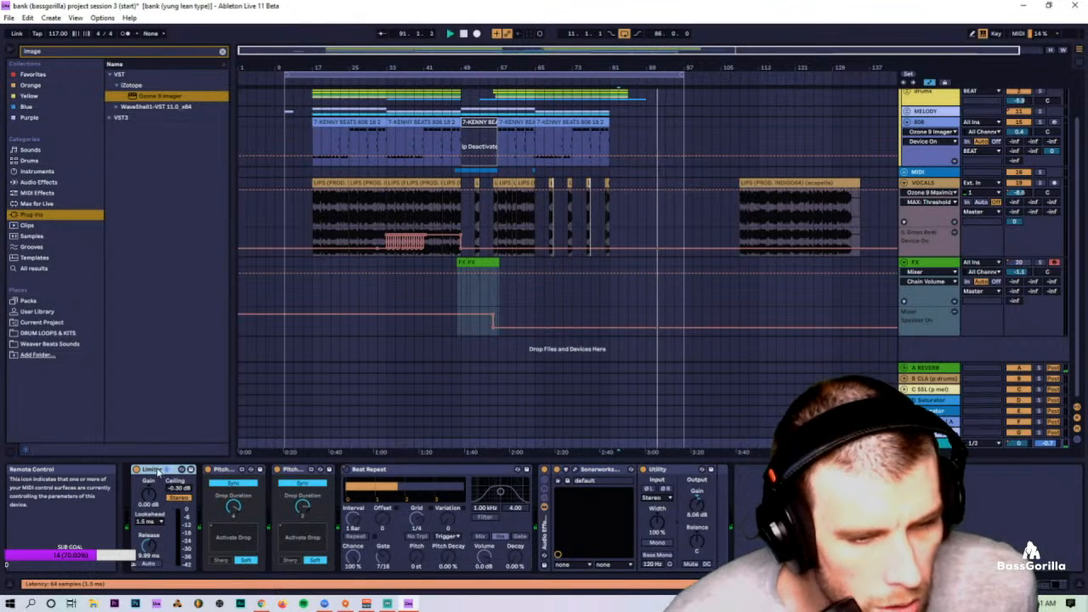
drag(514, 484, 545, 473)
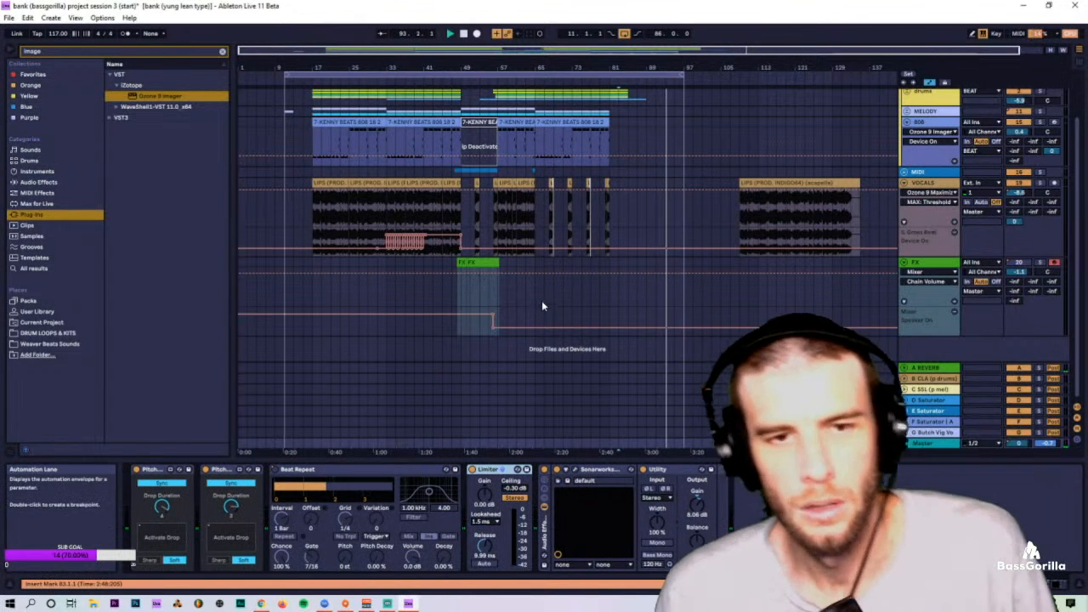
Step: Replay the arrangement from bars 83 and 57, check the mixer levels, and stop playback
key(space)
key(space)
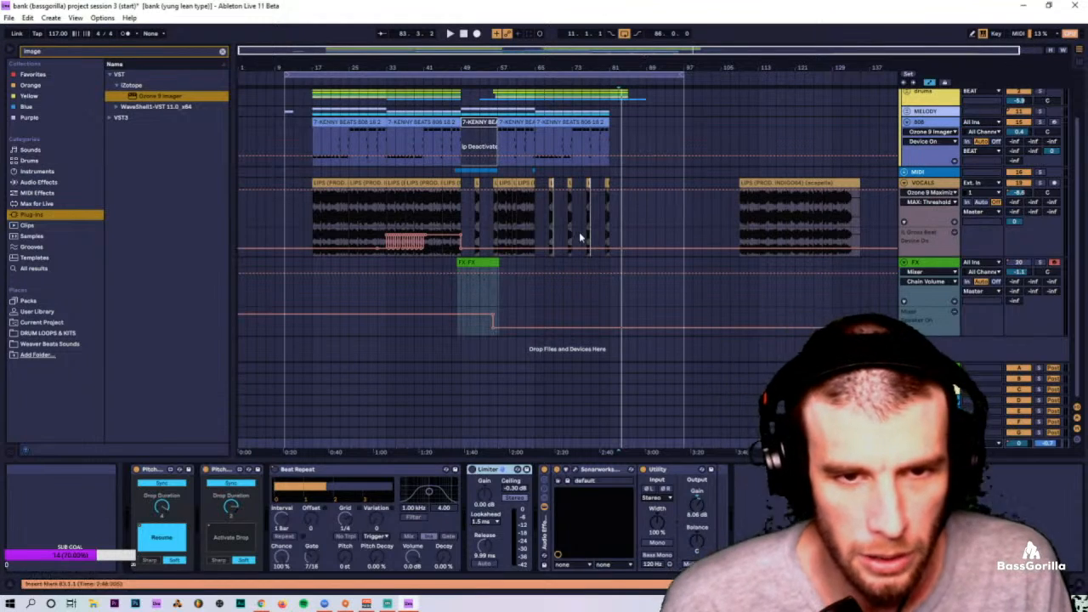
click(493, 207)
key(space)
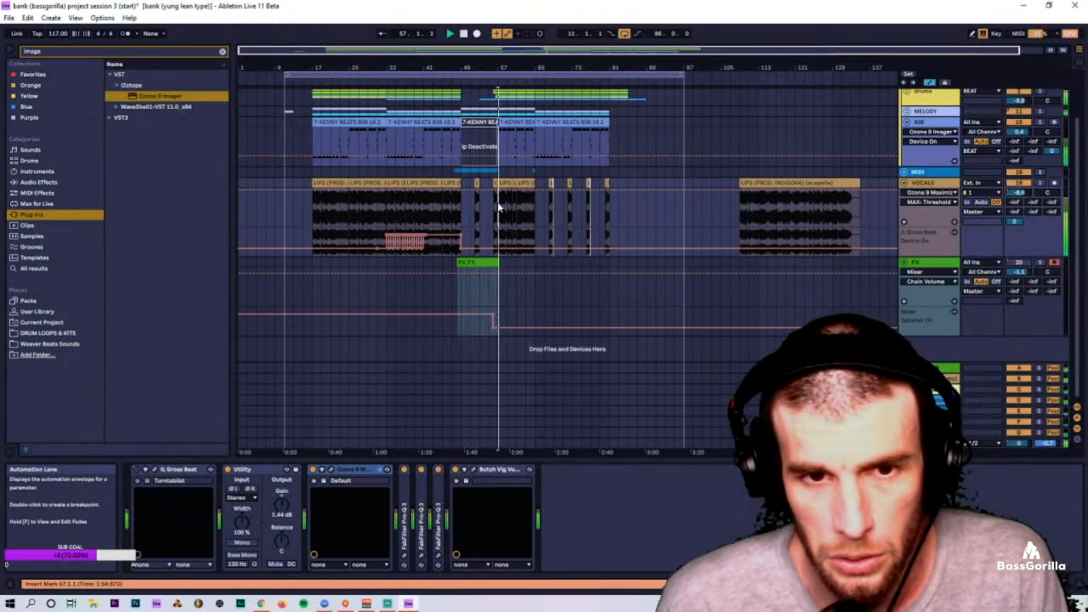
key(Tab)
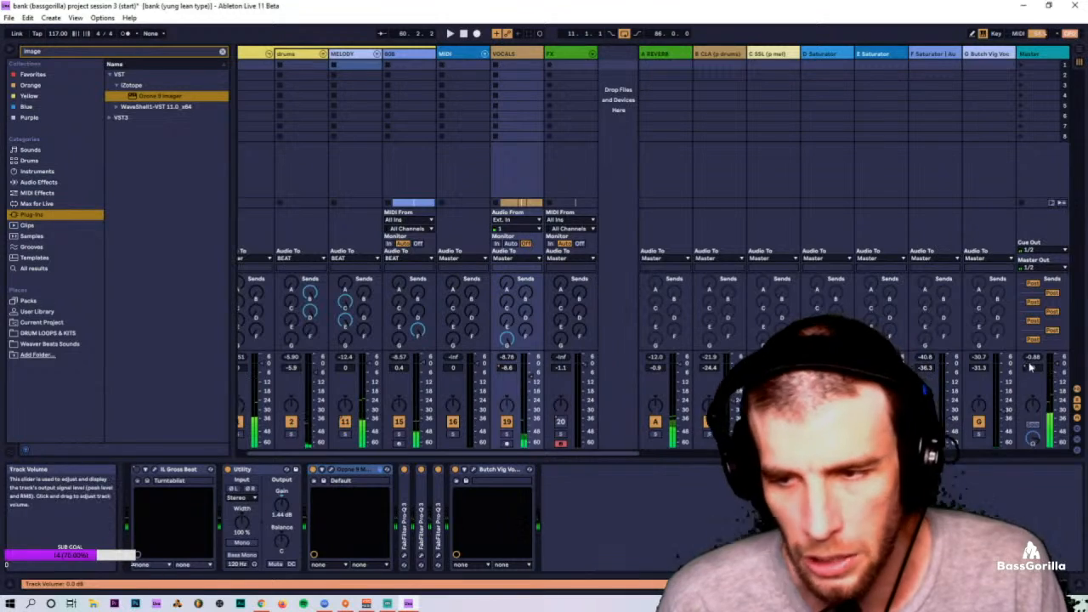
key(Tab)
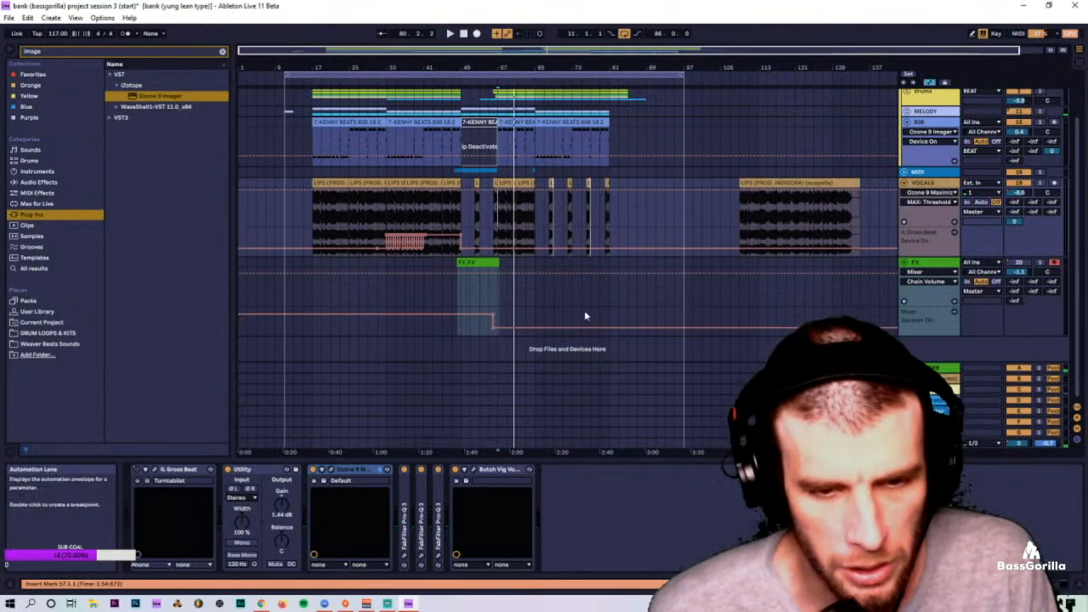
Step: Try raising the master Limiter's gain to 10.3 dB and undo the change
click(928, 264)
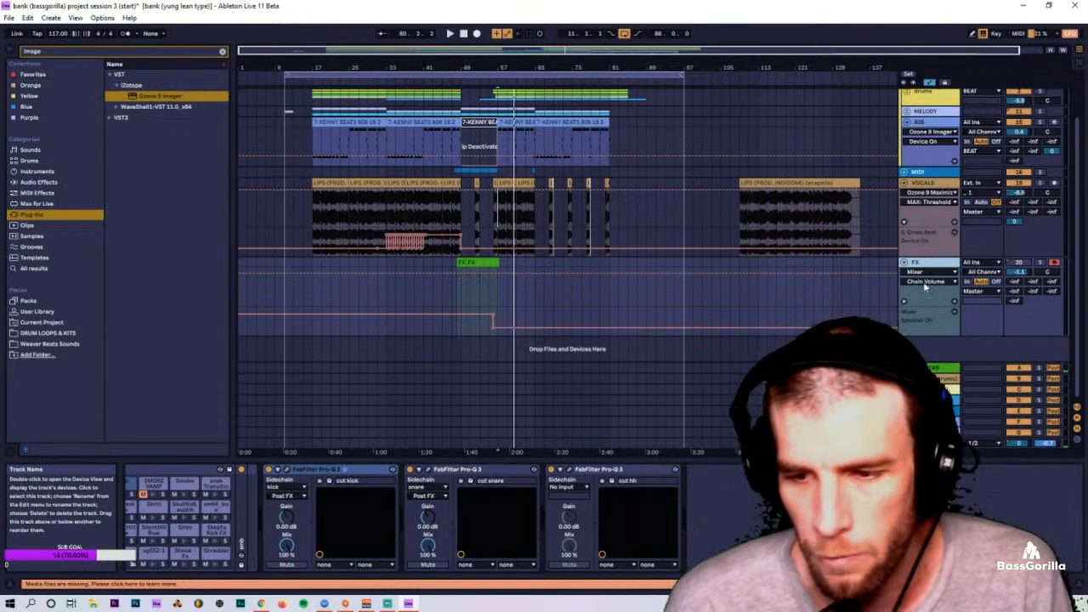
click(928, 443)
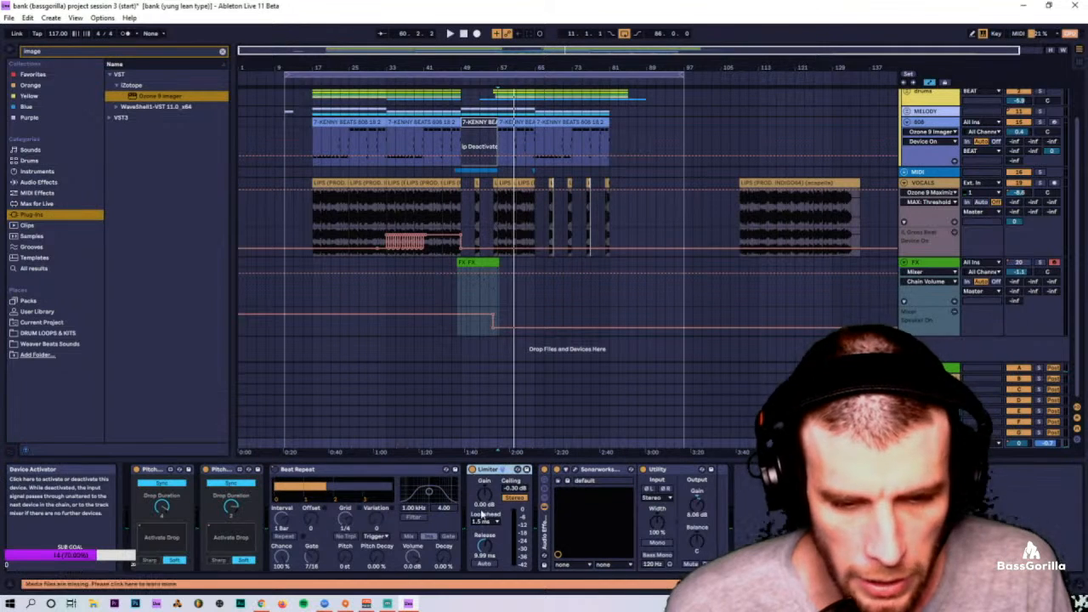
drag(484, 493, 484, 476)
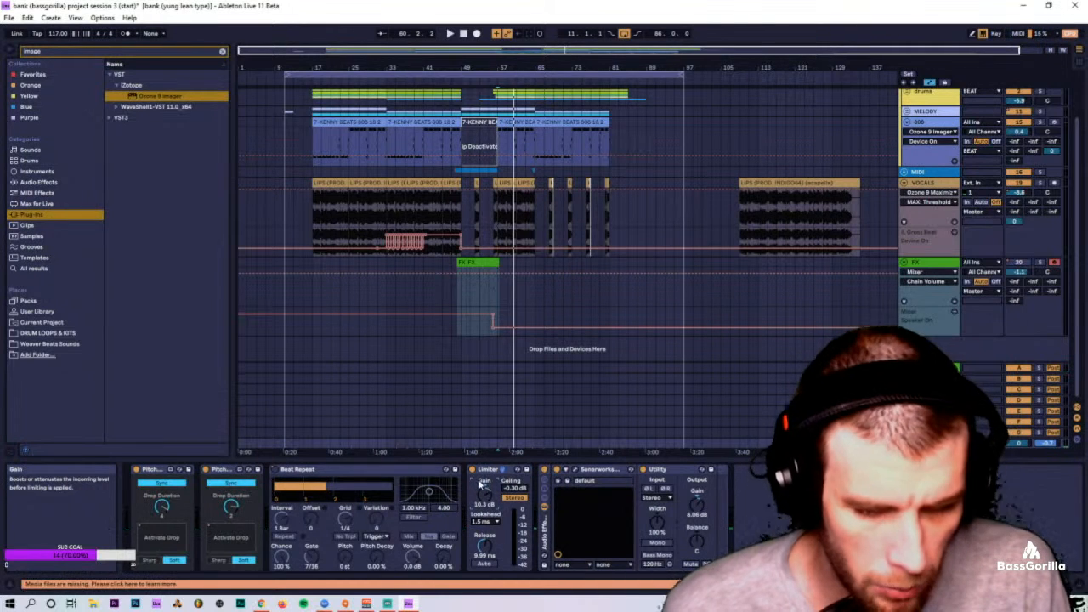
key(ctrl+z)
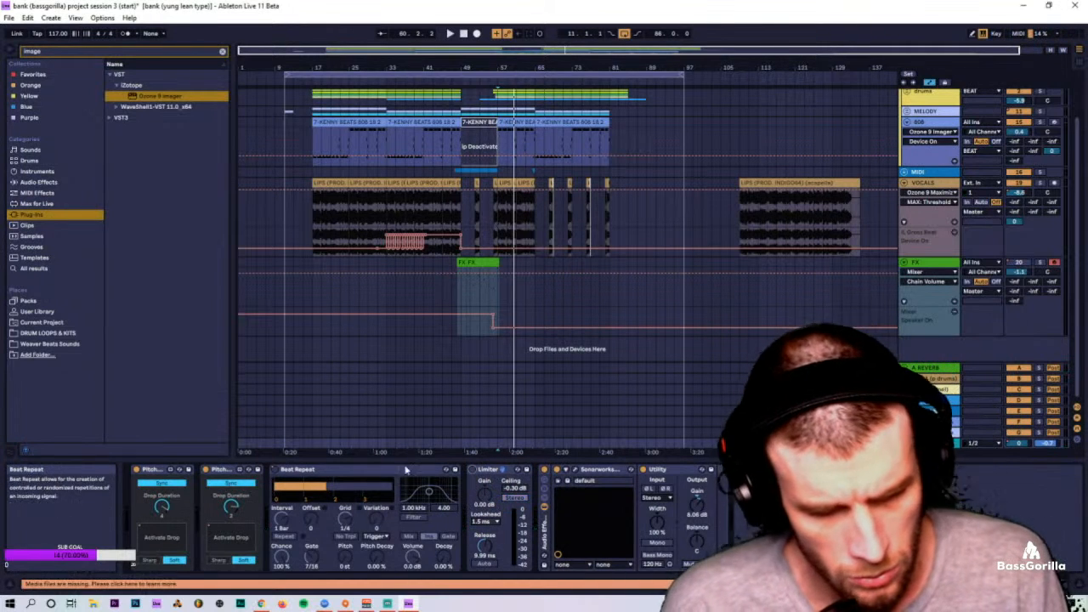
Step: Collapse the master's Beat Repeat device and play the arrangement from around bar 17 with the mixer shown
double_click(405, 475)
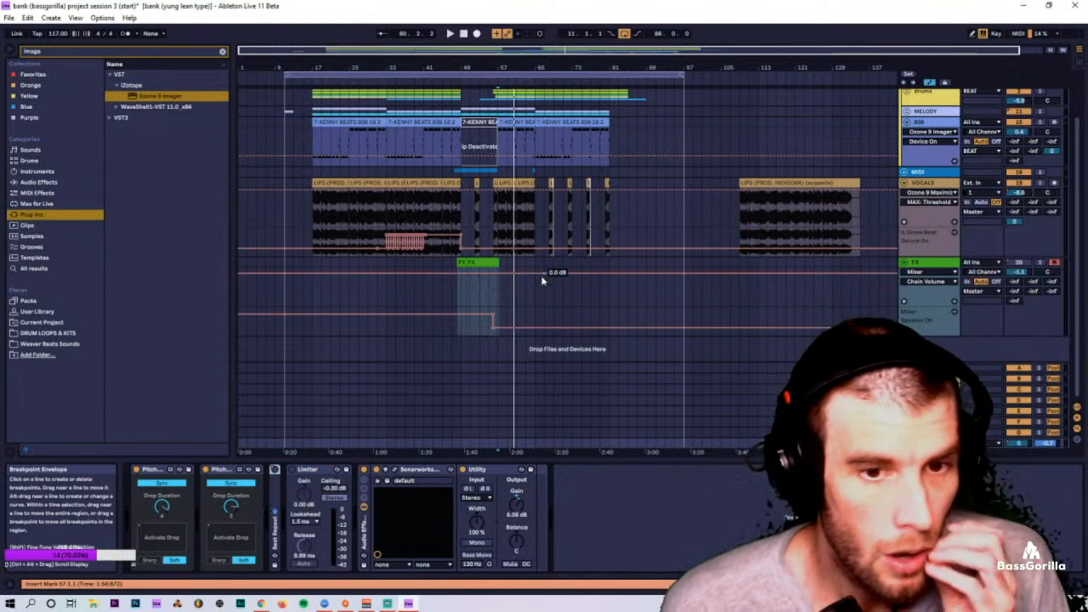
click(475, 261)
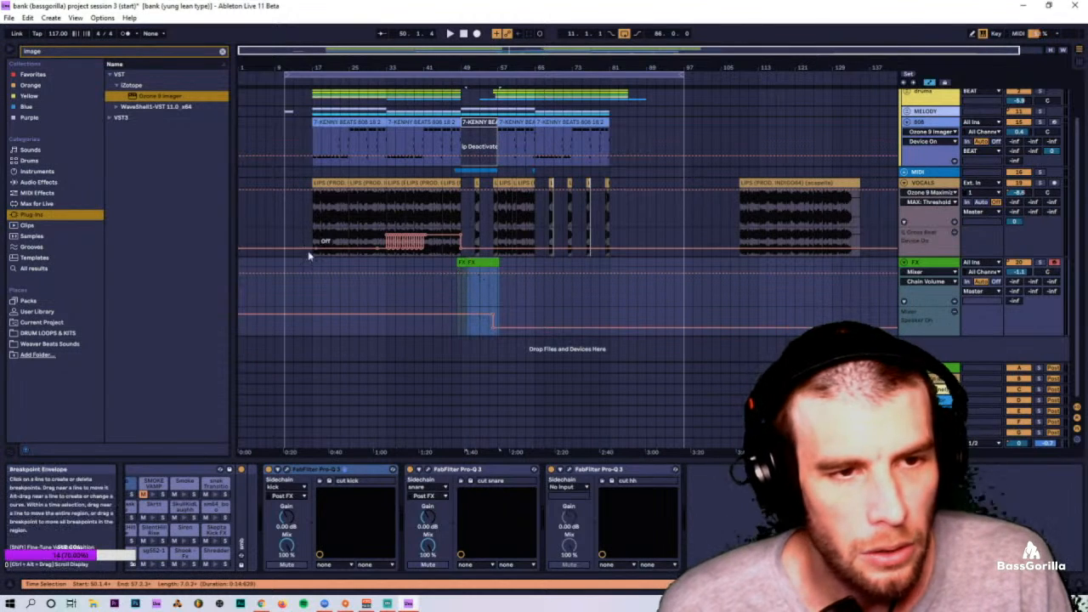
key(Tab)
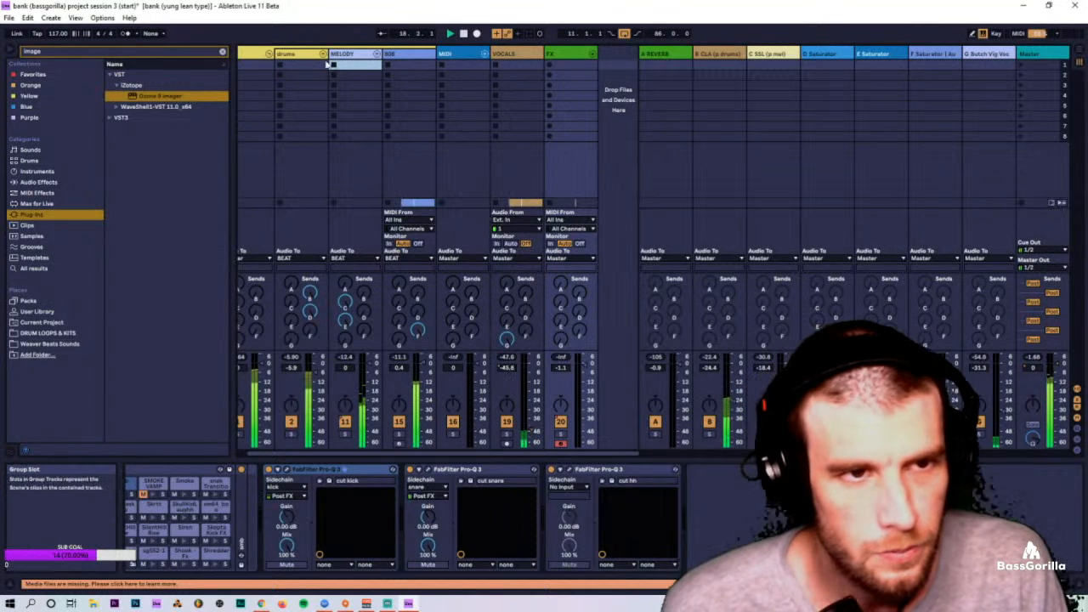
drag(516, 449, 500, 450)
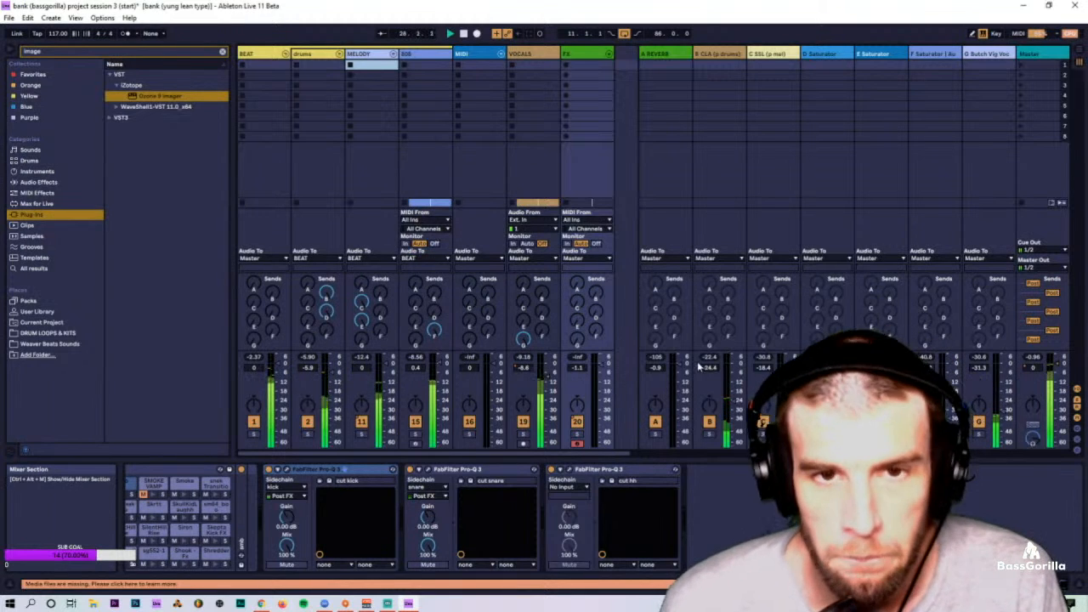
drag(622, 457, 613, 457)
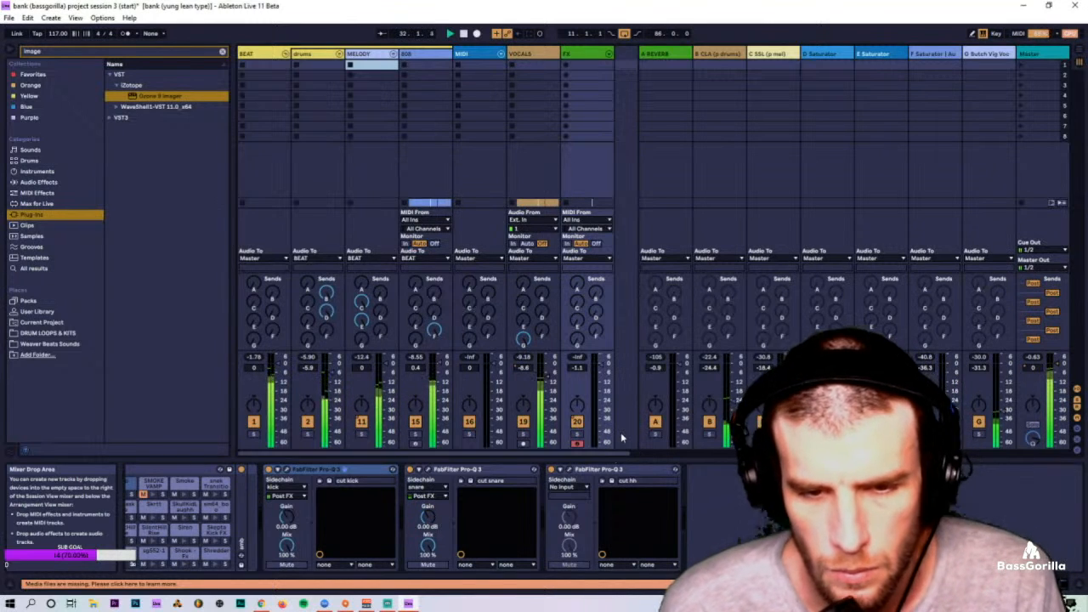
Step: Unfold the drums group, search the plug-ins for "fab", and add FabFilter Pro-Q 3 to the hh track
click(338, 56)
click(377, 61)
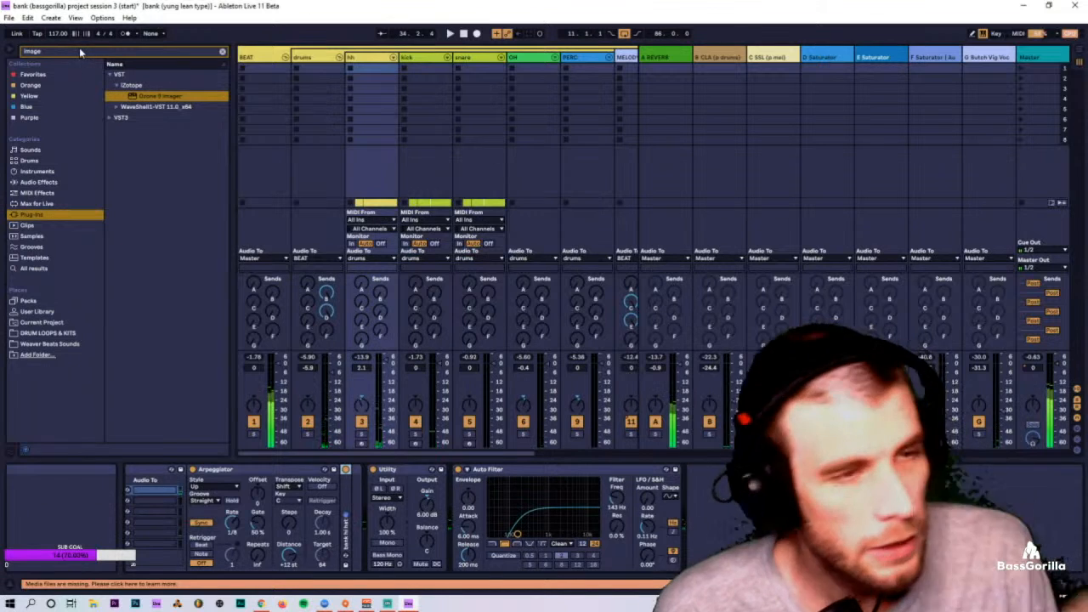
click(79, 51)
key(ctrl+a)
text(fab)
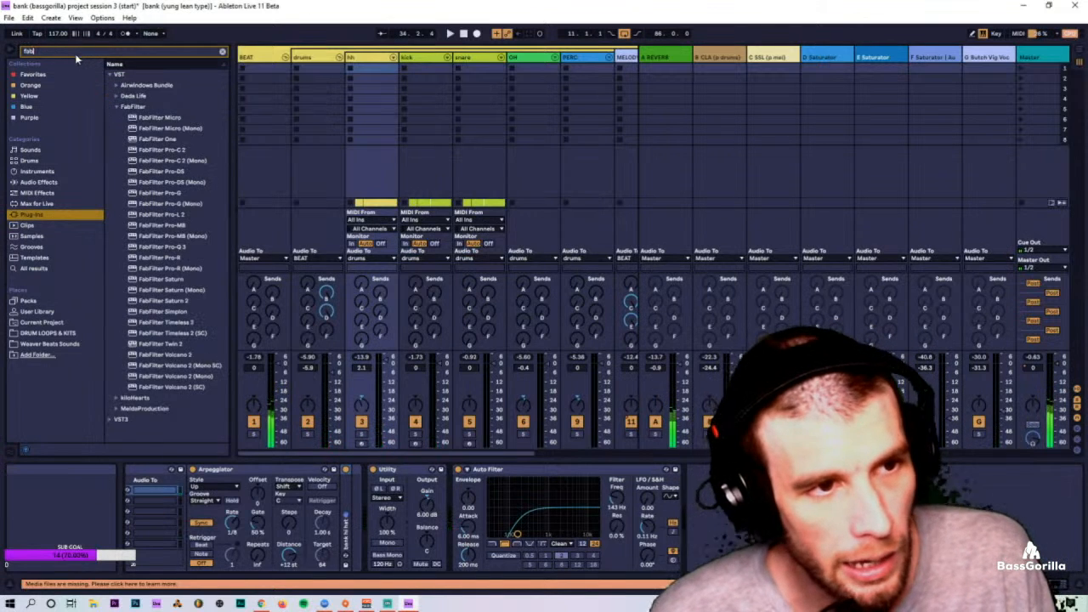
double_click(161, 225)
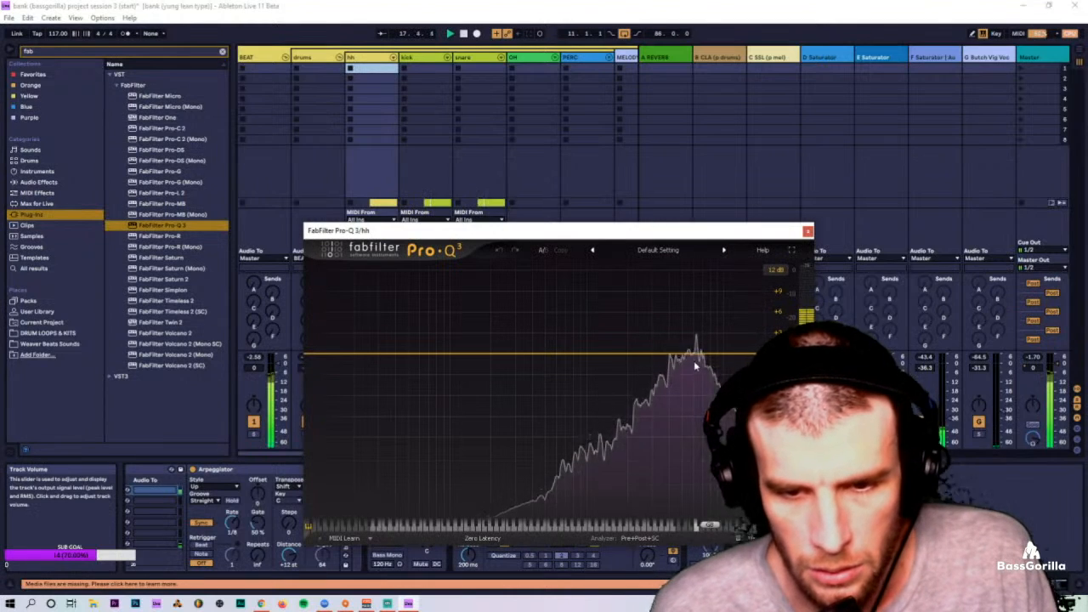
Step: Shape a high-shelf boost on the hh track's Pro-Q 3 at about 8384 Hz with +1.49 dB gain, and close its window
drag(693, 354, 515, 352)
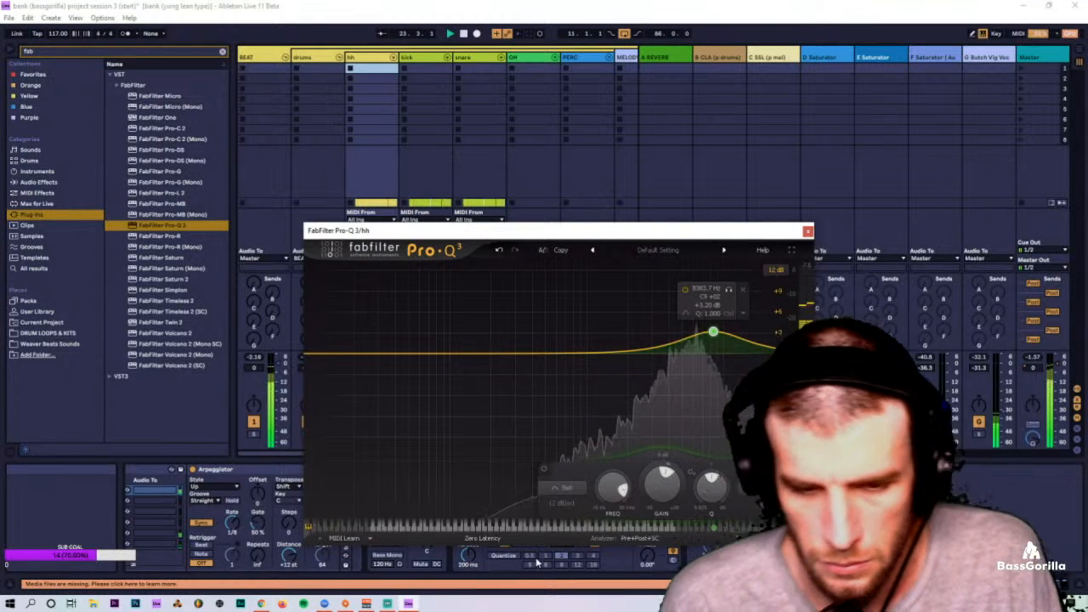
click(555, 489)
click(564, 423)
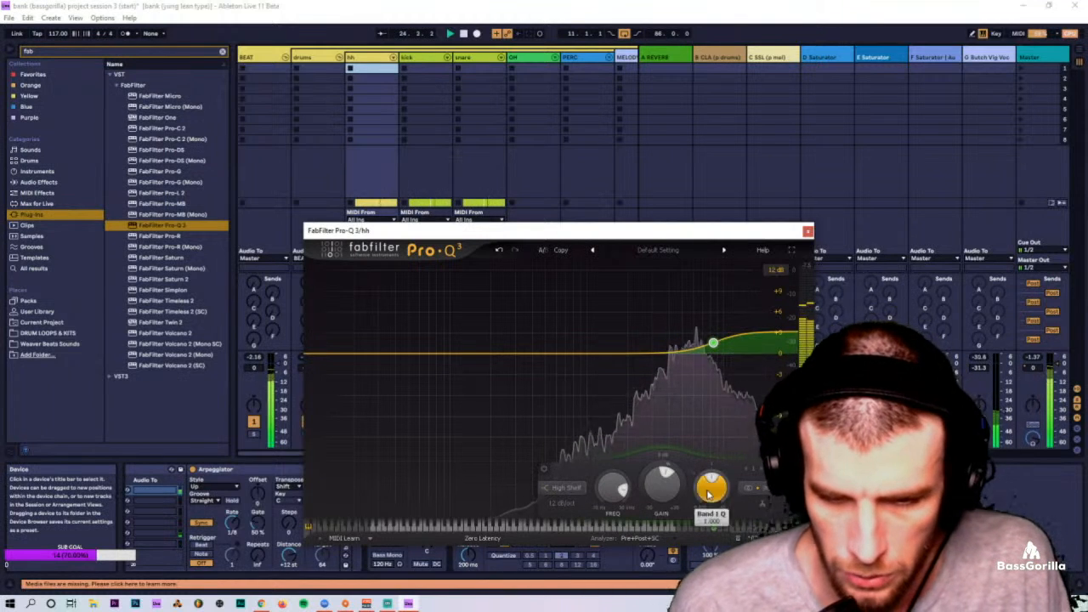
drag(662, 491, 656, 513)
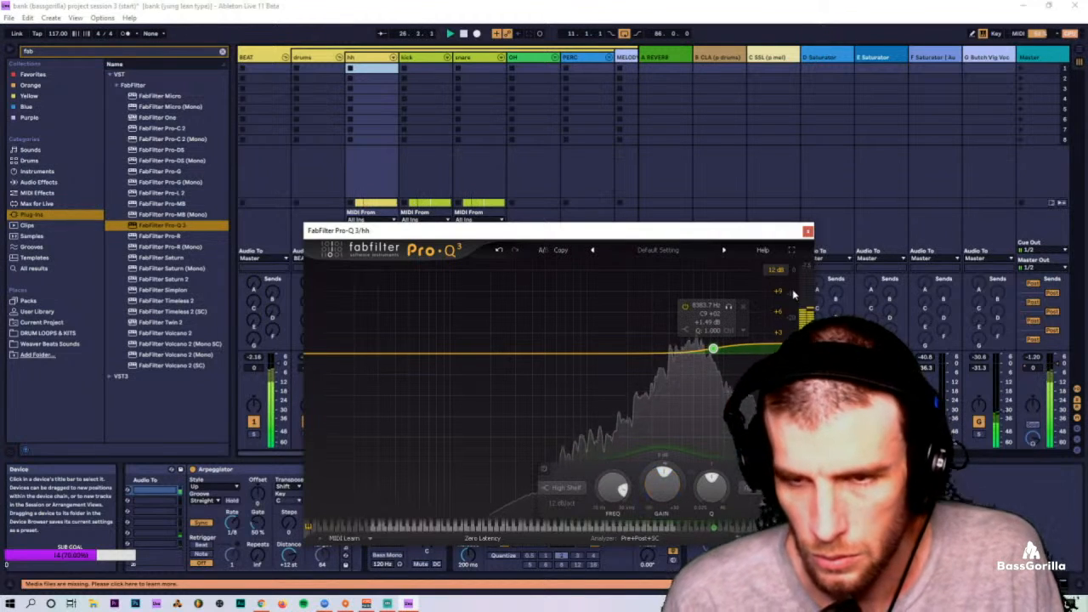
click(808, 232)
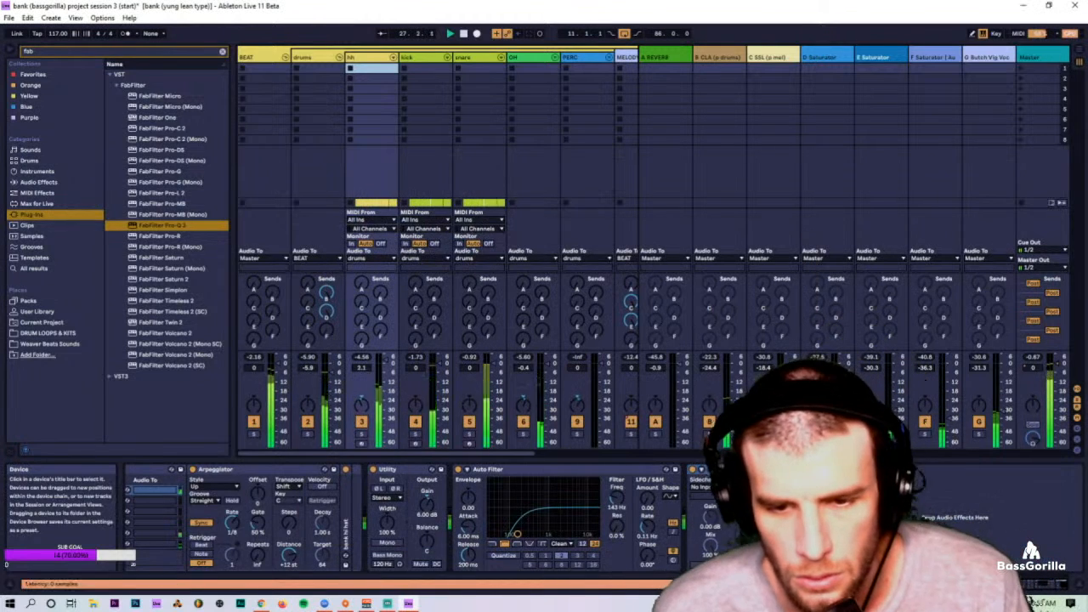
Step: Reopen the hh track's Pro-Q 3 during playback to examine the high-shelf curve, and close it
click(837, 469)
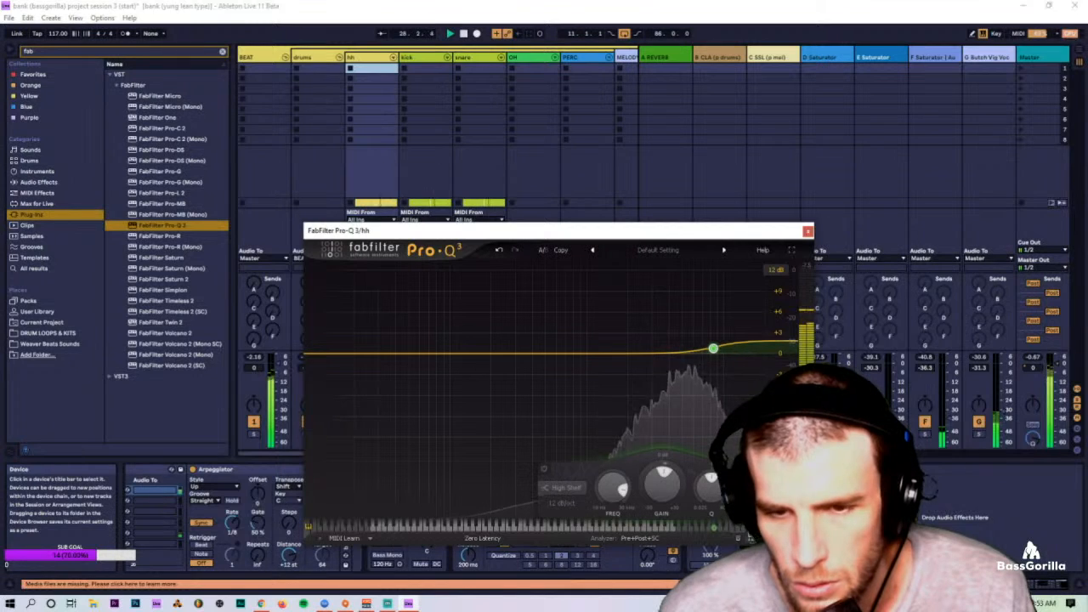
click(808, 231)
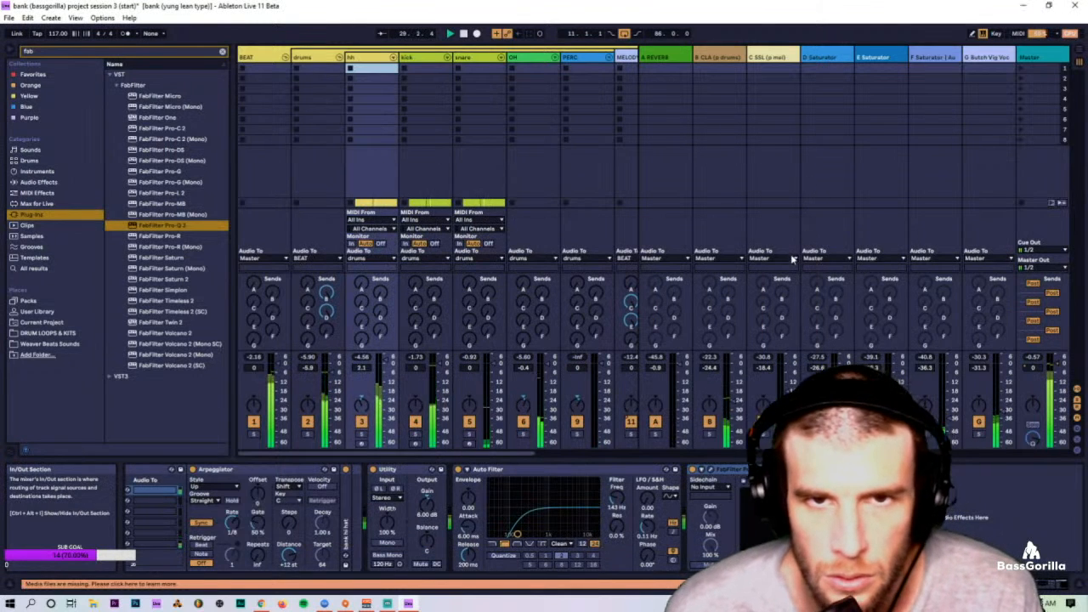
click(711, 473)
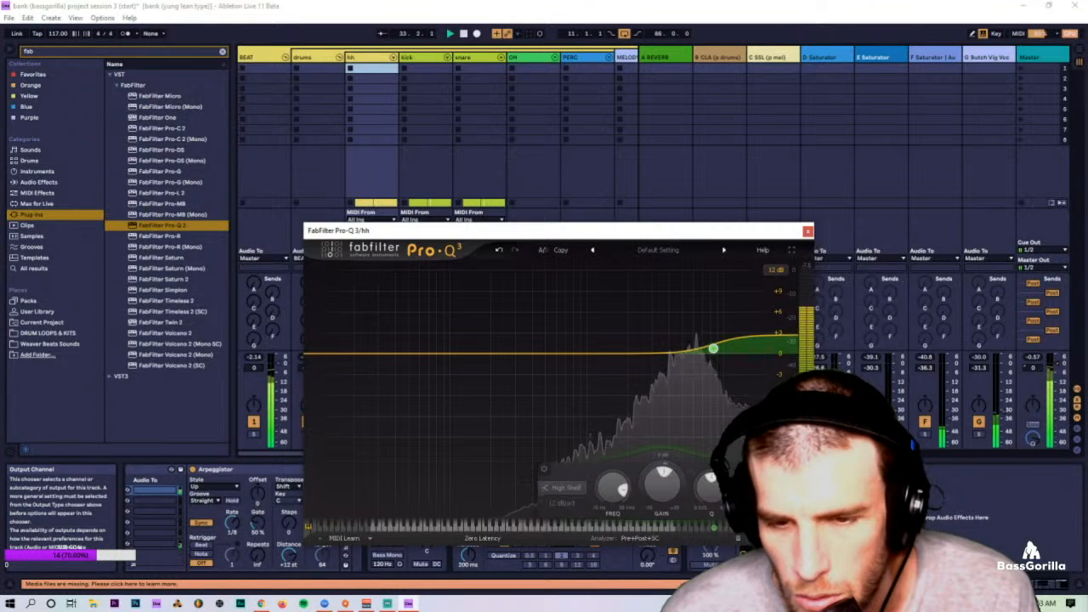
click(809, 233)
Step: Add a second Pro-Q 3 to the hh track with a high-shelf cut of -6.47 dB at about 16382 Hz, and close its window
click(809, 233)
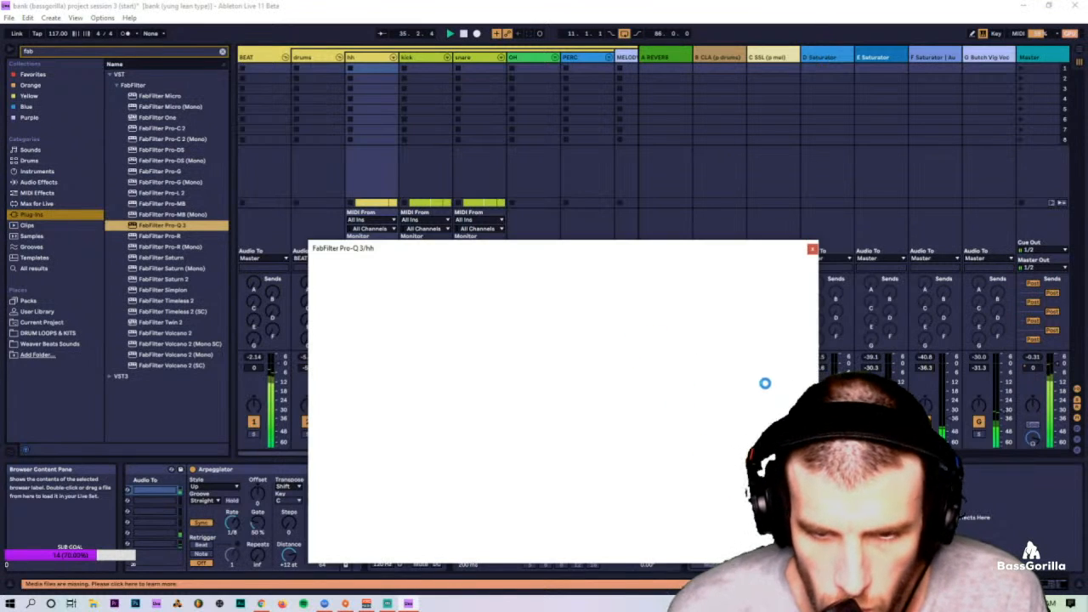
drag(724, 372, 759, 379)
scroll(738, 417, down, 10)
scroll(759, 379, down, 5)
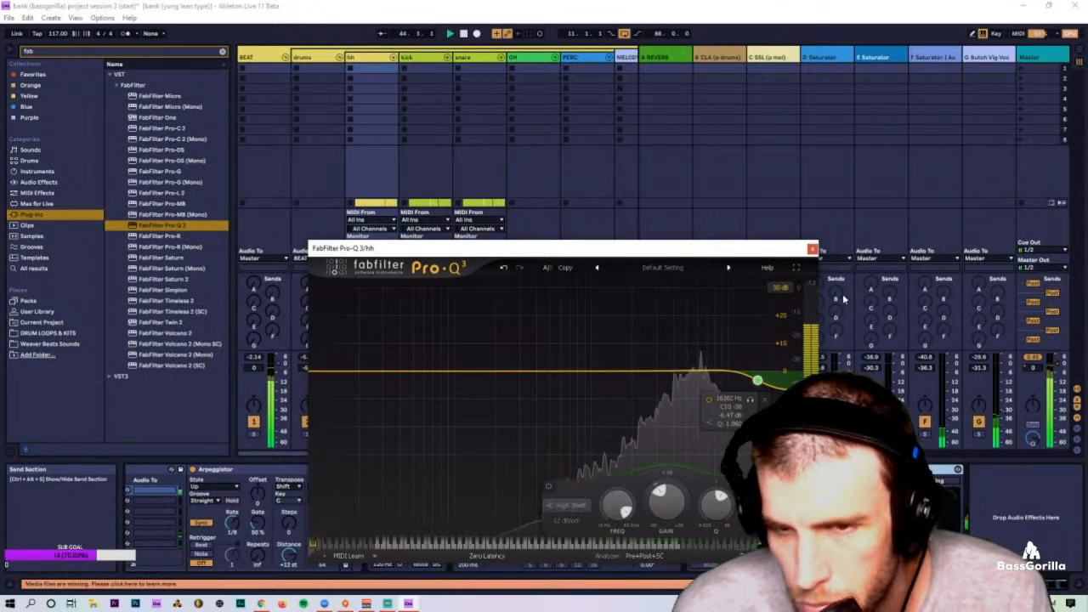
click(879, 469)
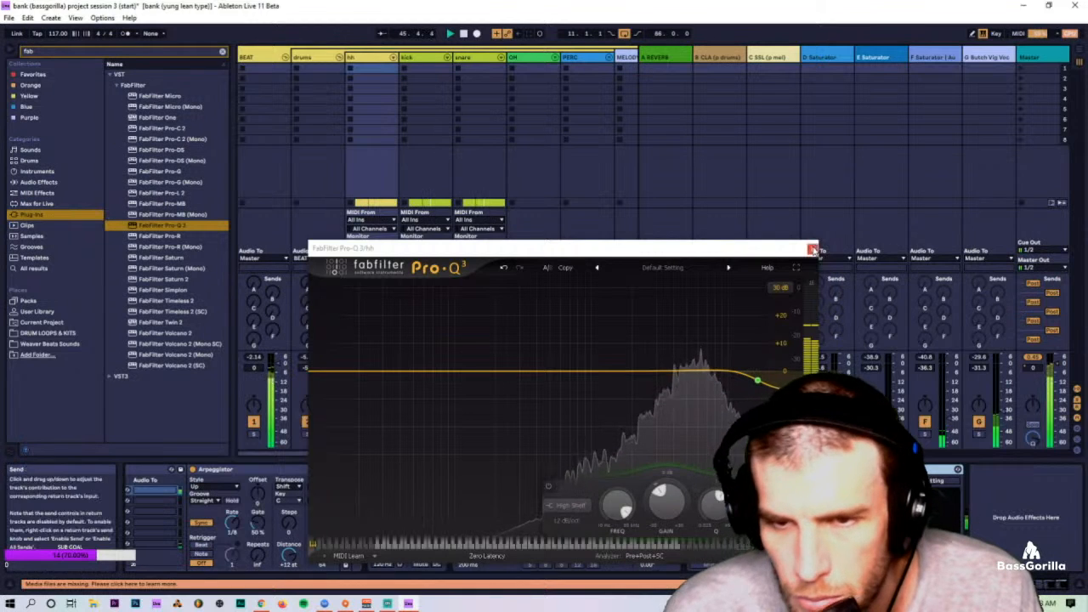
click(813, 249)
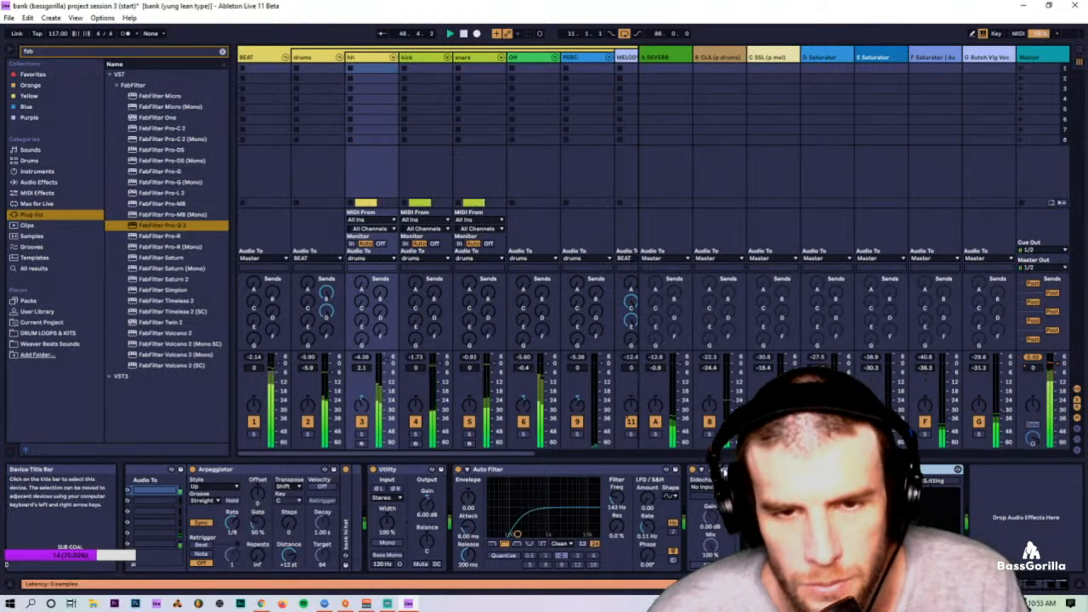
Step: Show the arrangement and replay it from bar 11 and from the first vocal clip at bar 17
key(Tab)
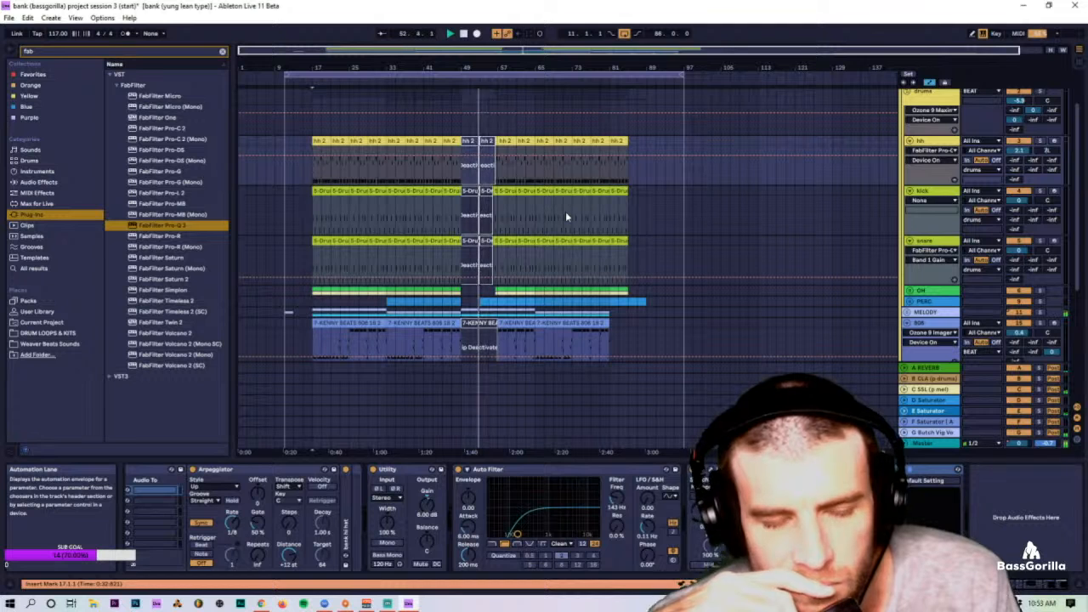
click(286, 314)
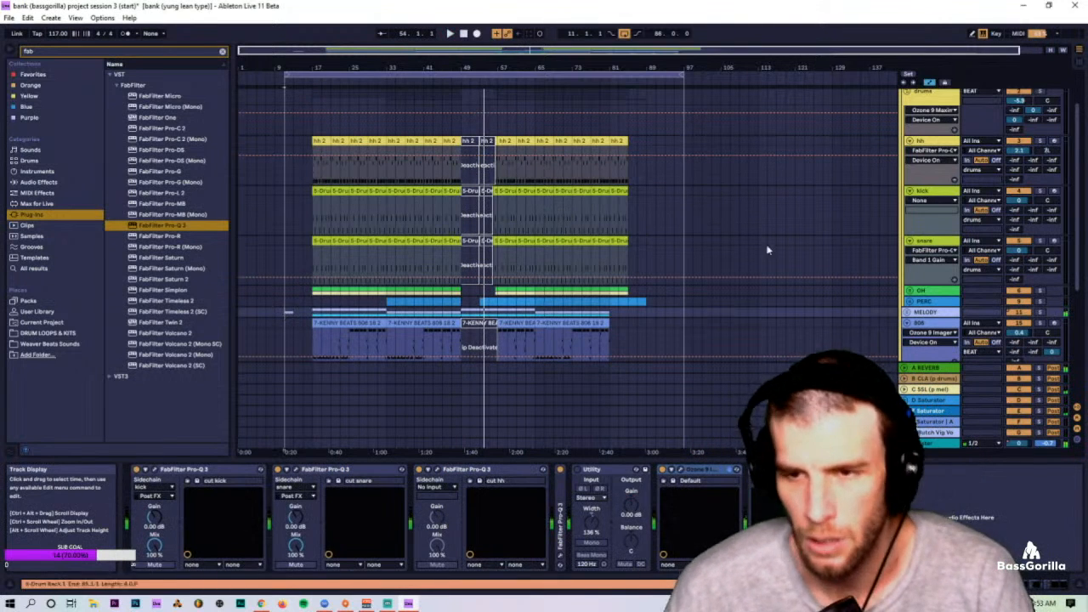
key(Tab)
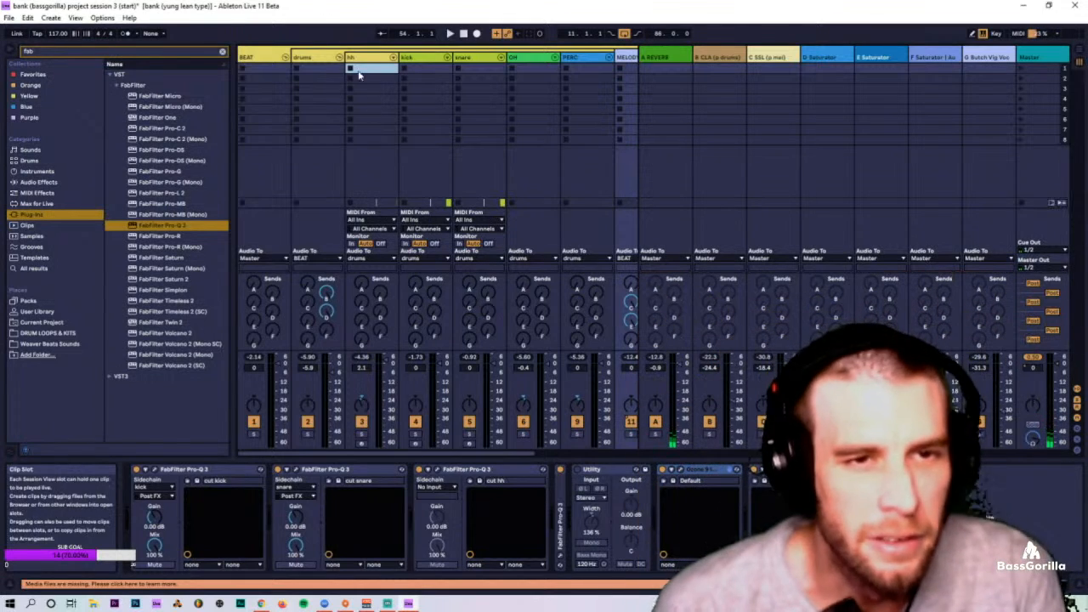
click(359, 75)
key(Tab)
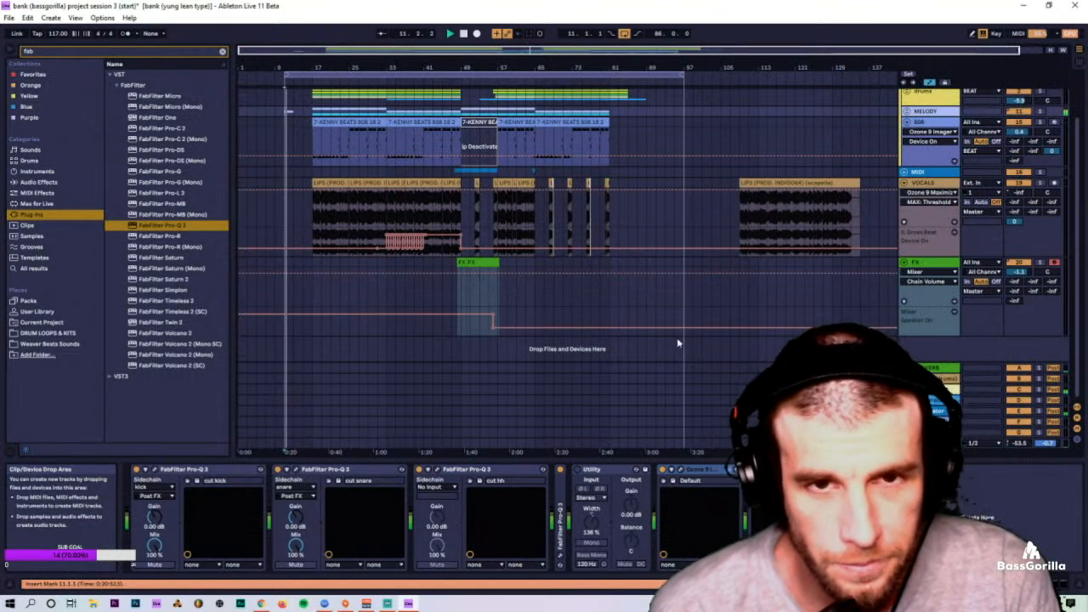
click(333, 182)
key(space)
key(space)
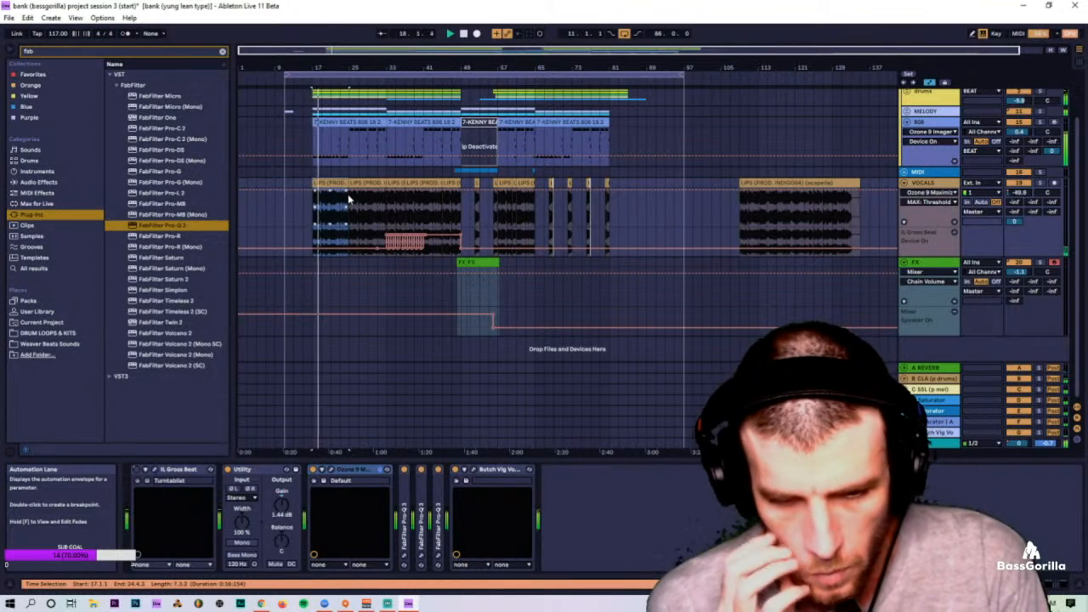
Step: Show the mixer, unfold the drums group, and review both Pro-Q 3 windows on the hh track during playback, closing them at the end
key(Tab)
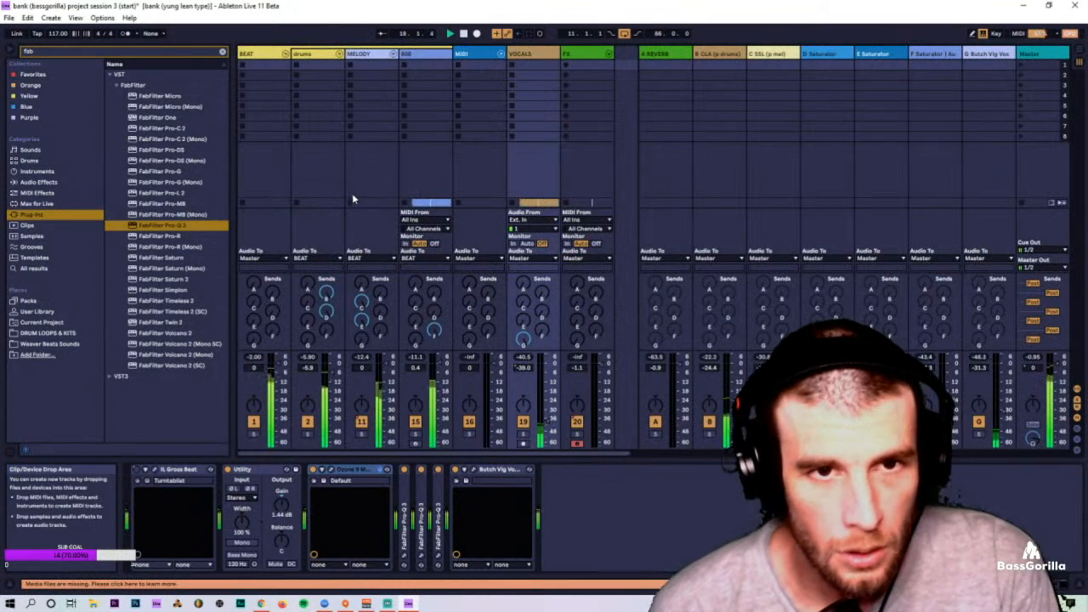
click(339, 54)
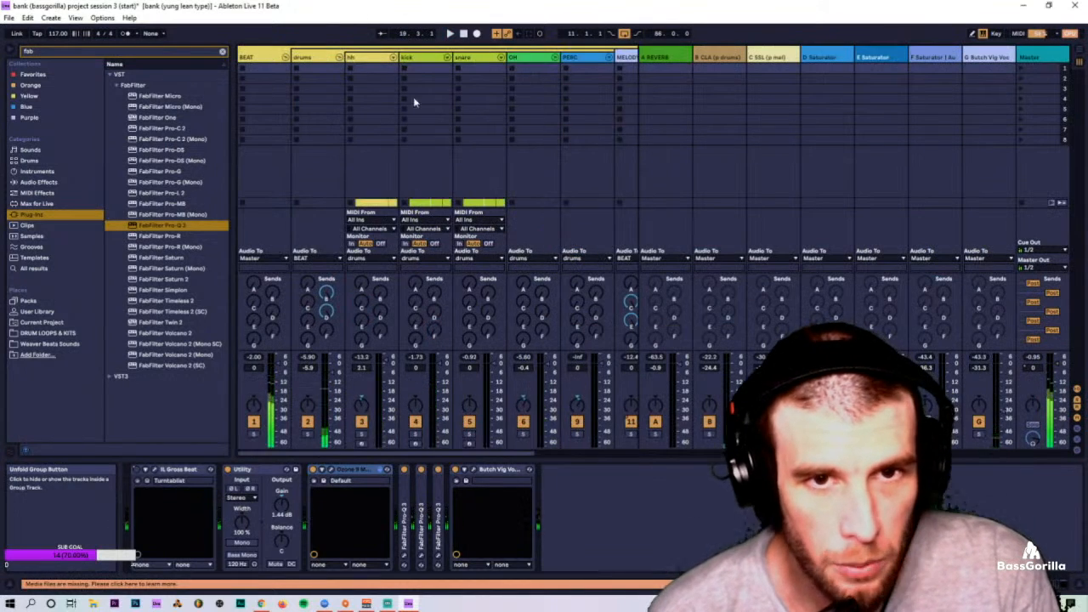
click(366, 57)
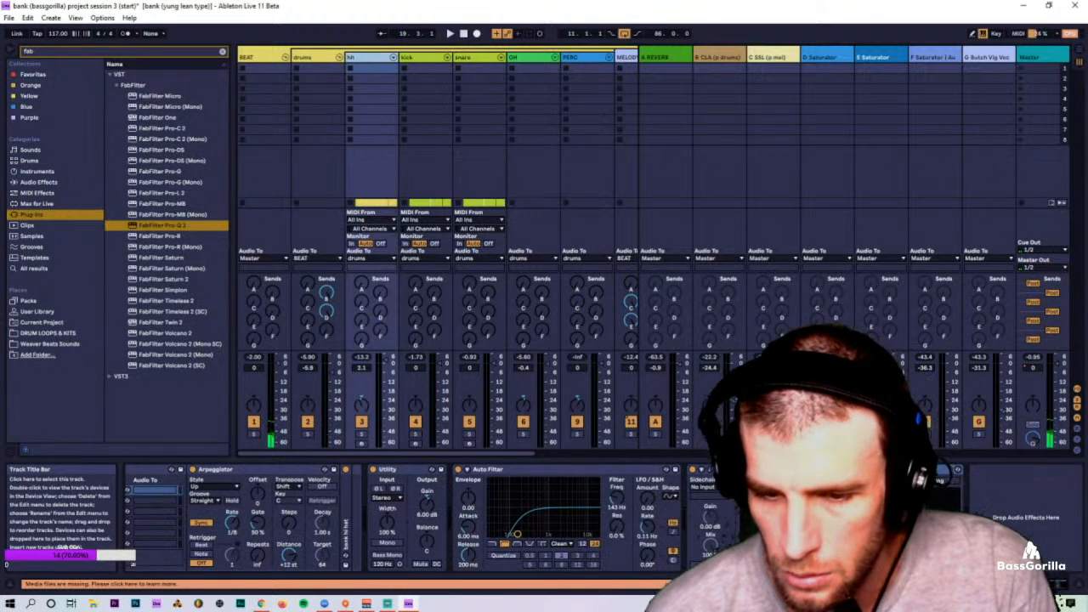
click(711, 470)
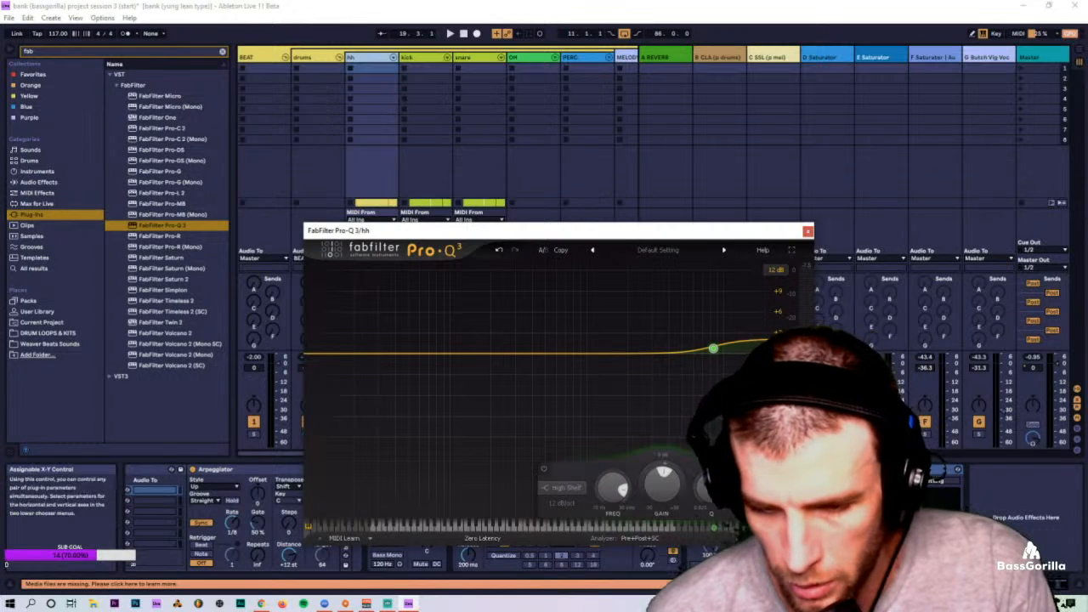
click(880, 469)
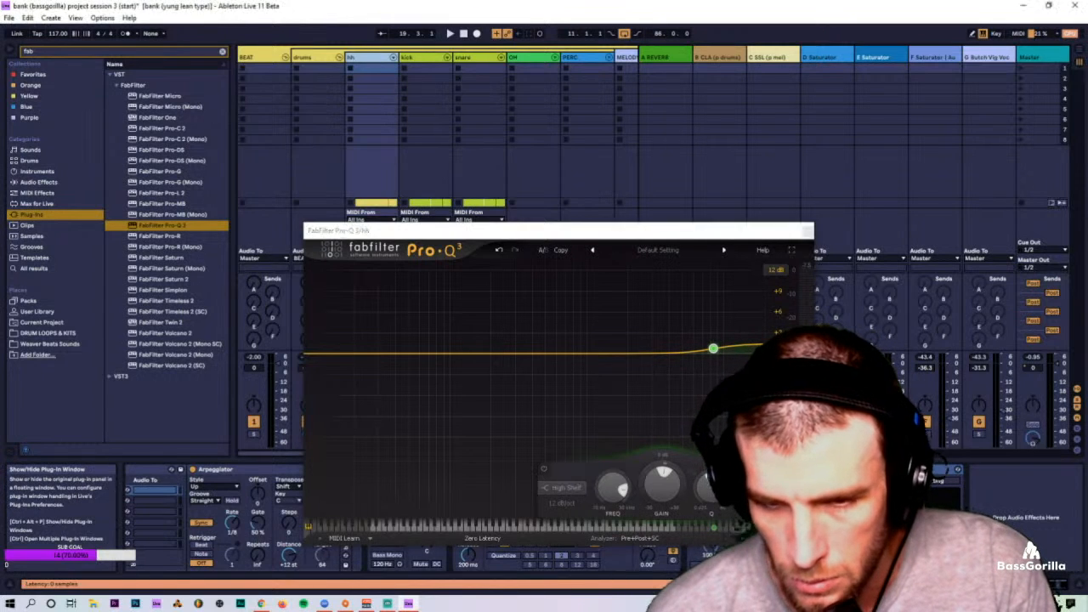
key(space)
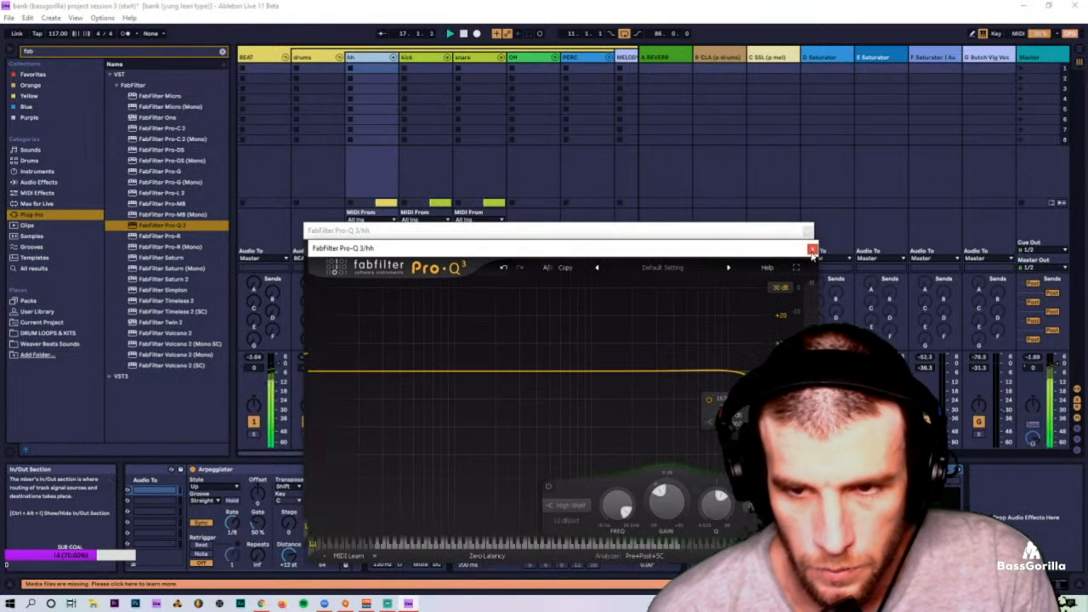
click(813, 248)
click(808, 232)
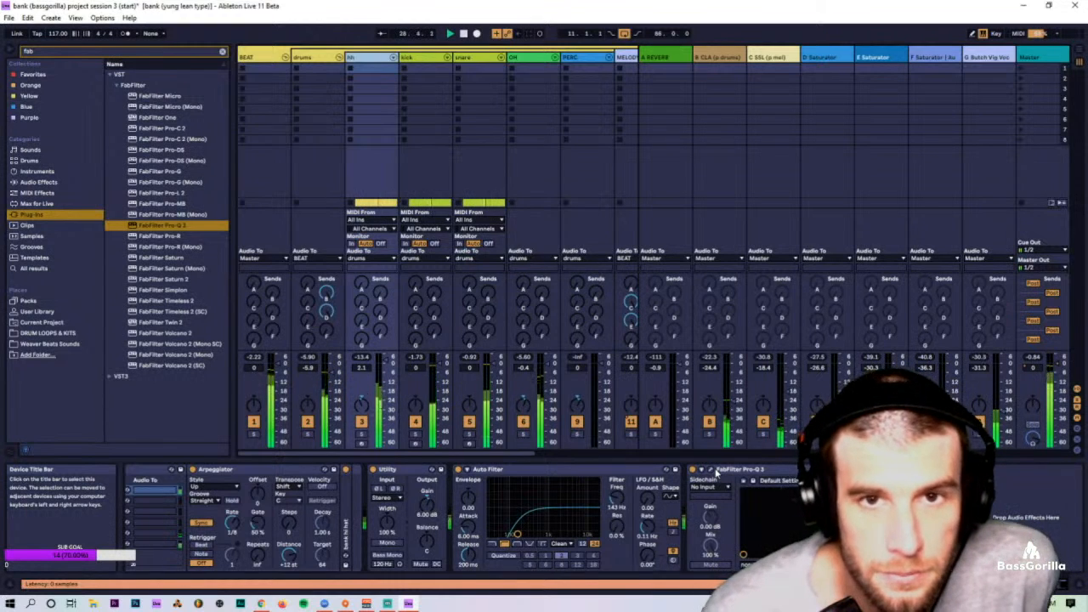
Step: Fold the drums group and search the audio effects for "comp", selecting Compressor
click(339, 57)
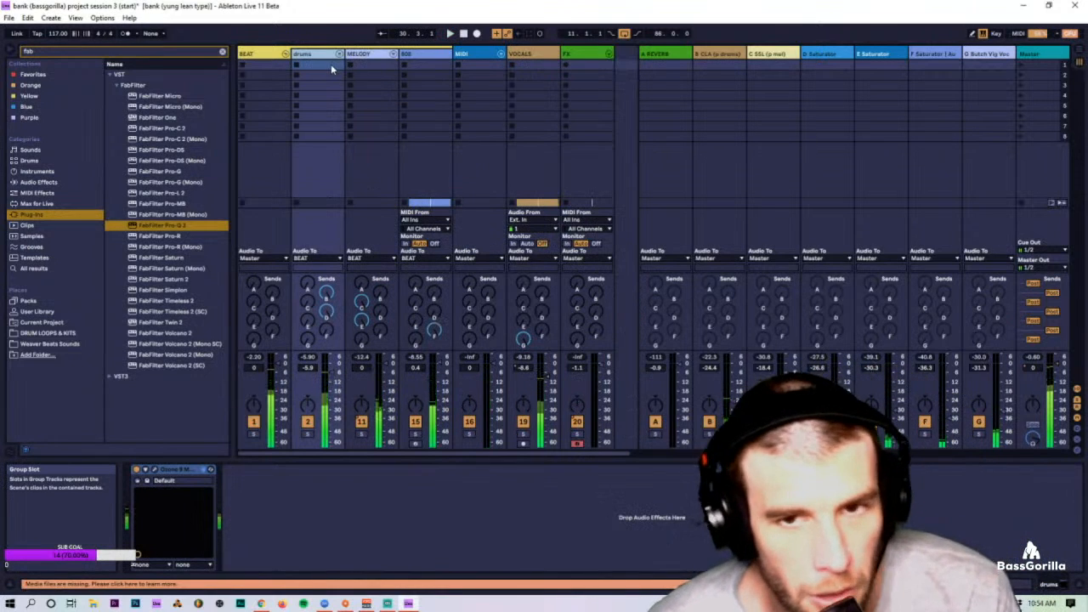
click(39, 182)
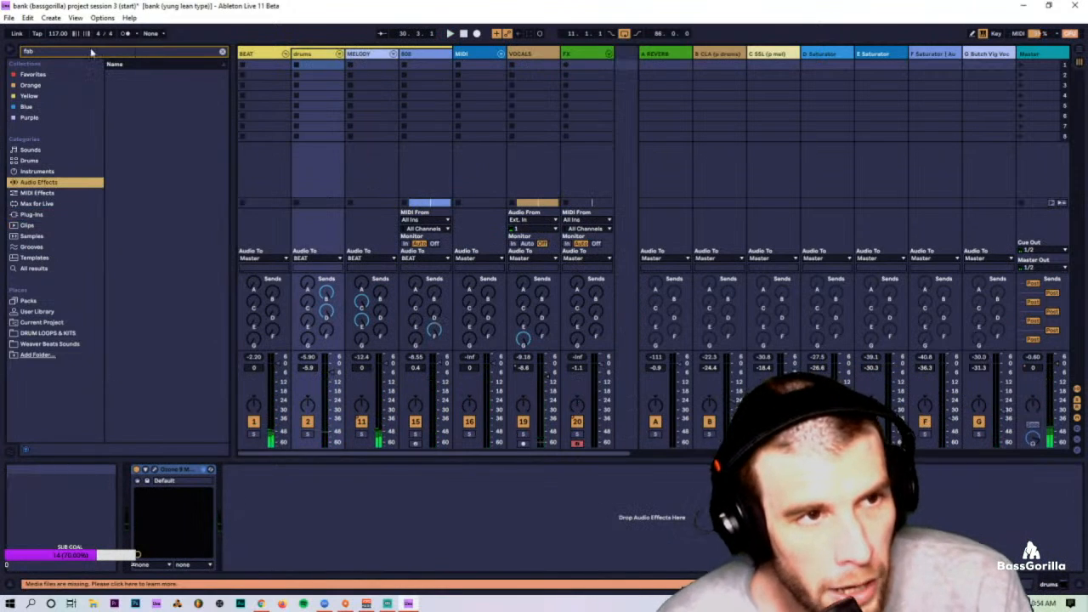
click(90, 50)
text(comp)
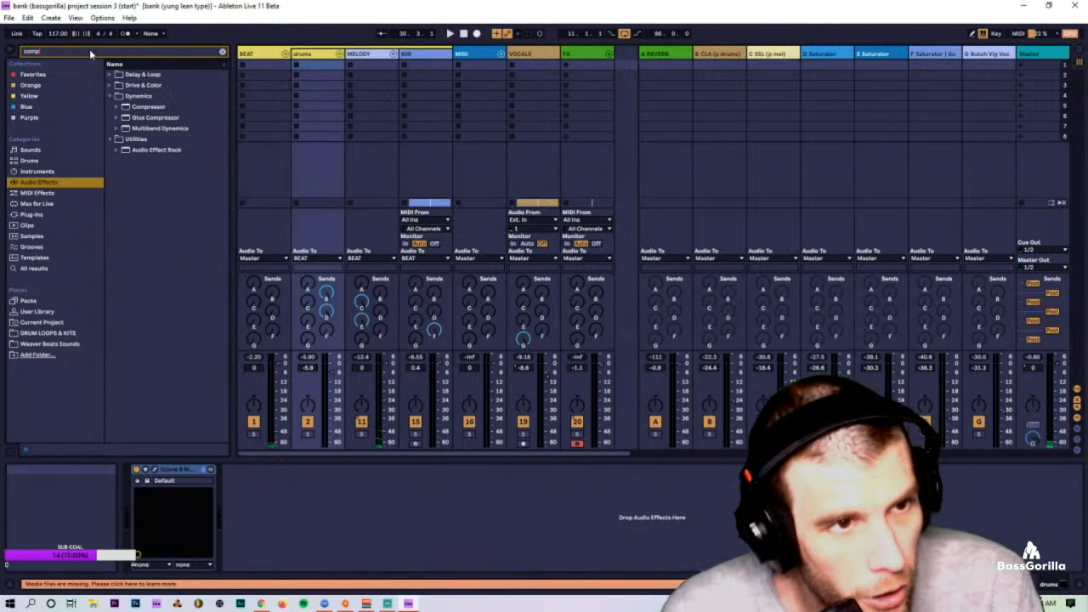
click(153, 106)
Step: Copy the 808 track's kick-sidechained Compressor to the end of the MELODY group's device chain and start playback
click(389, 57)
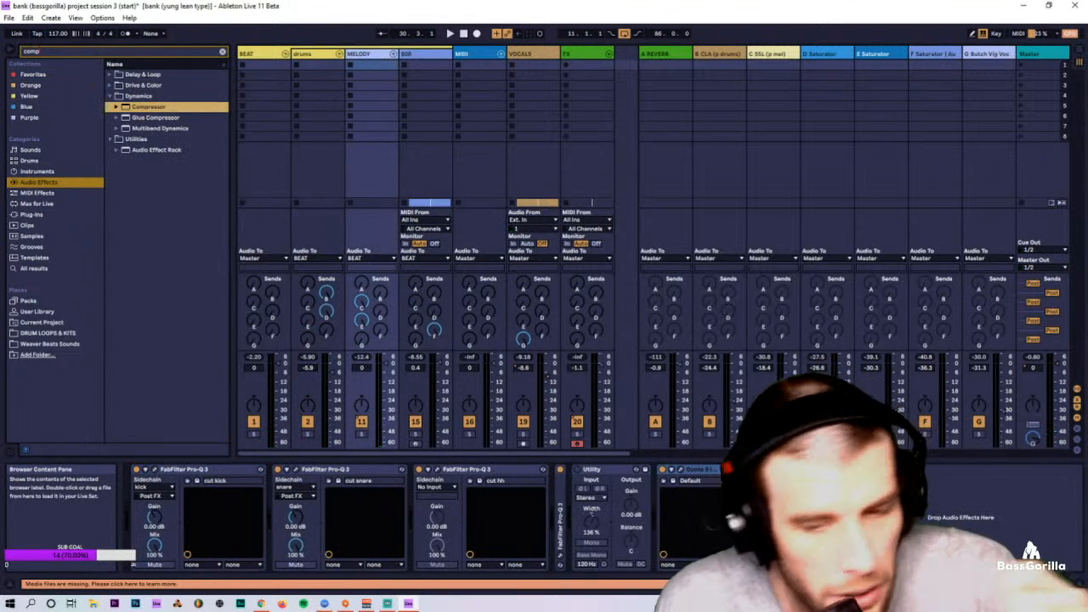
key(shift+Tab)
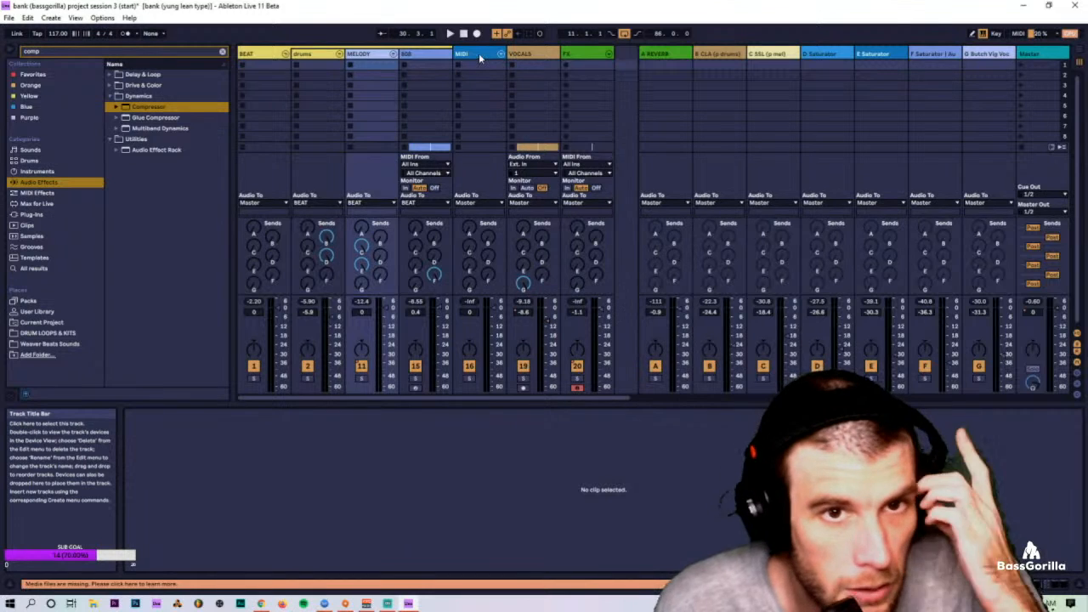
double_click(417, 56)
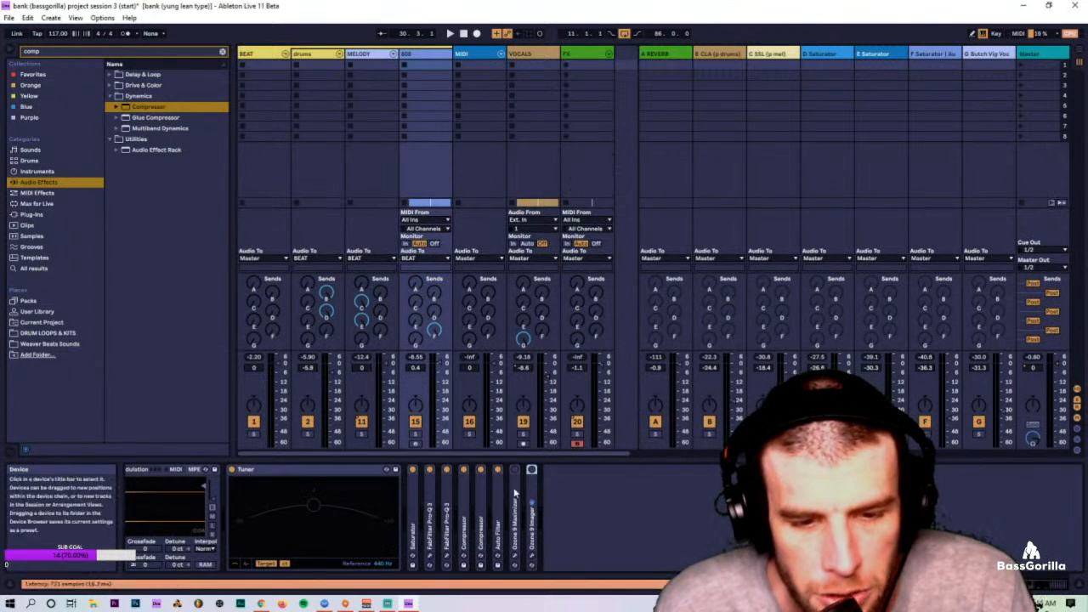
double_click(475, 489)
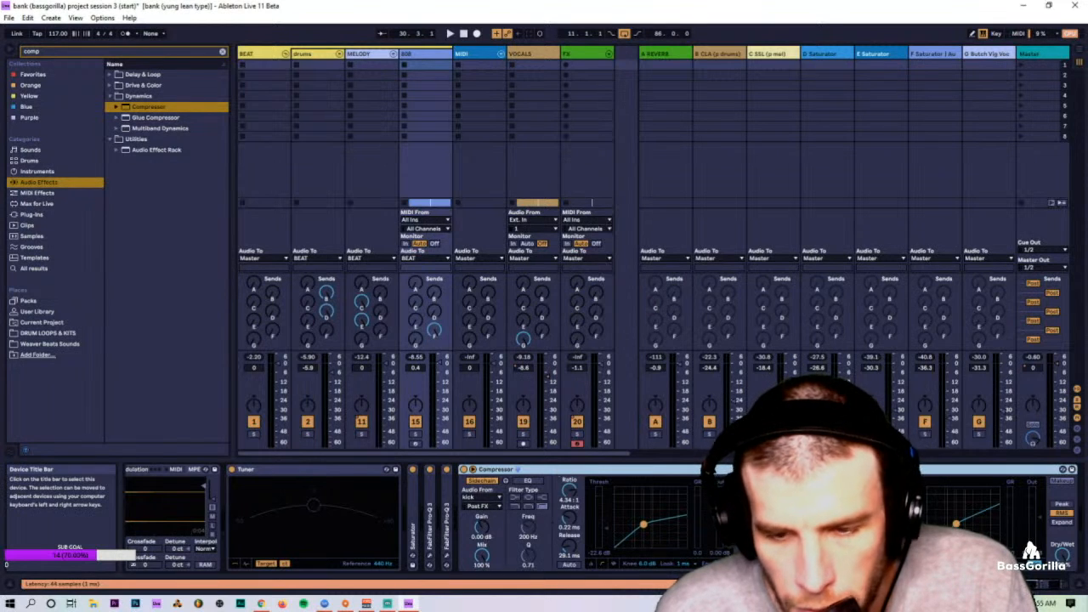
click(472, 54)
click(395, 55)
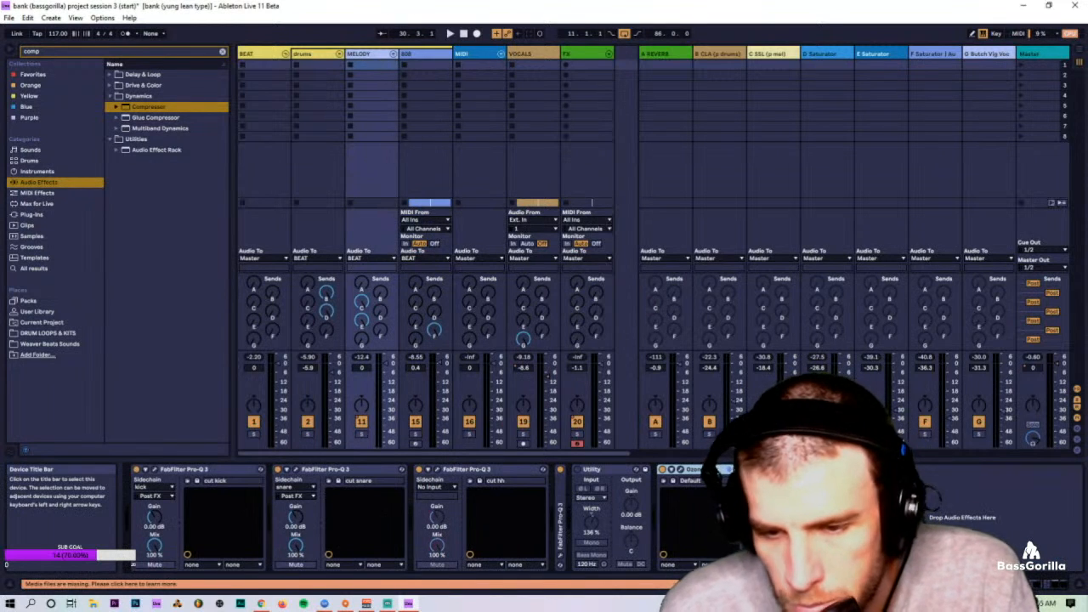
key(ctrl+v)
key(space)
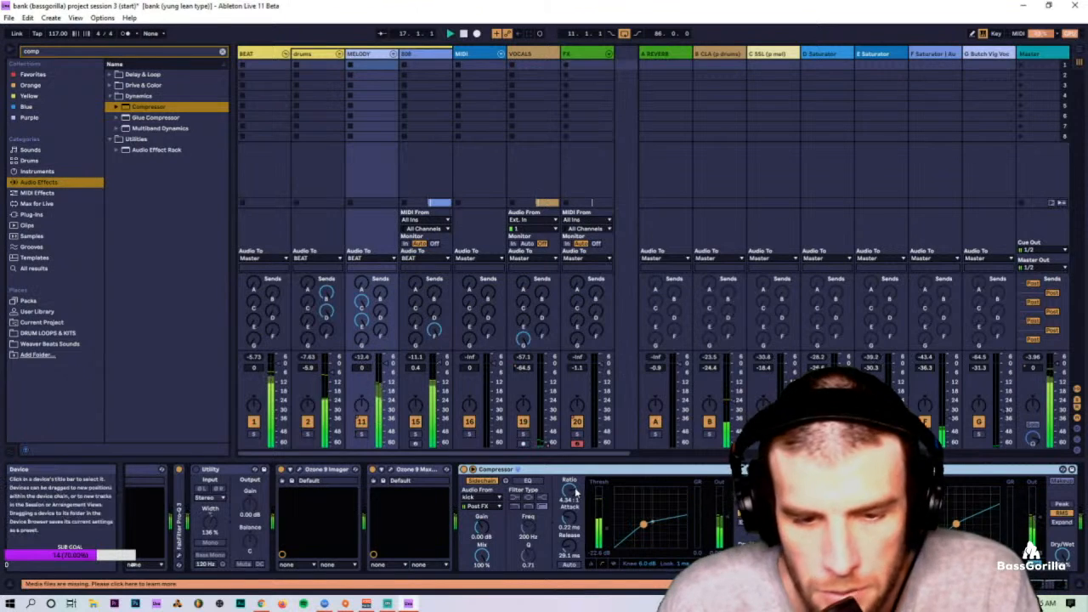
Step: Lower the ratio of the MELODY group's kick-sidechained Compressor to 1.34:1 while the beat plays
drag(572, 493, 572, 503)
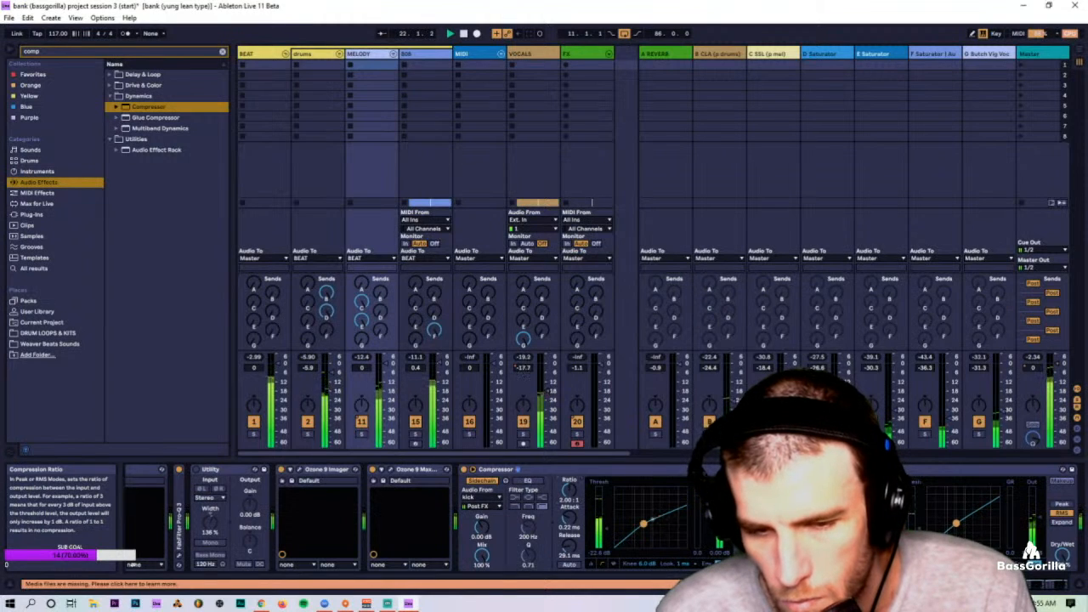
drag(570, 492, 569, 506)
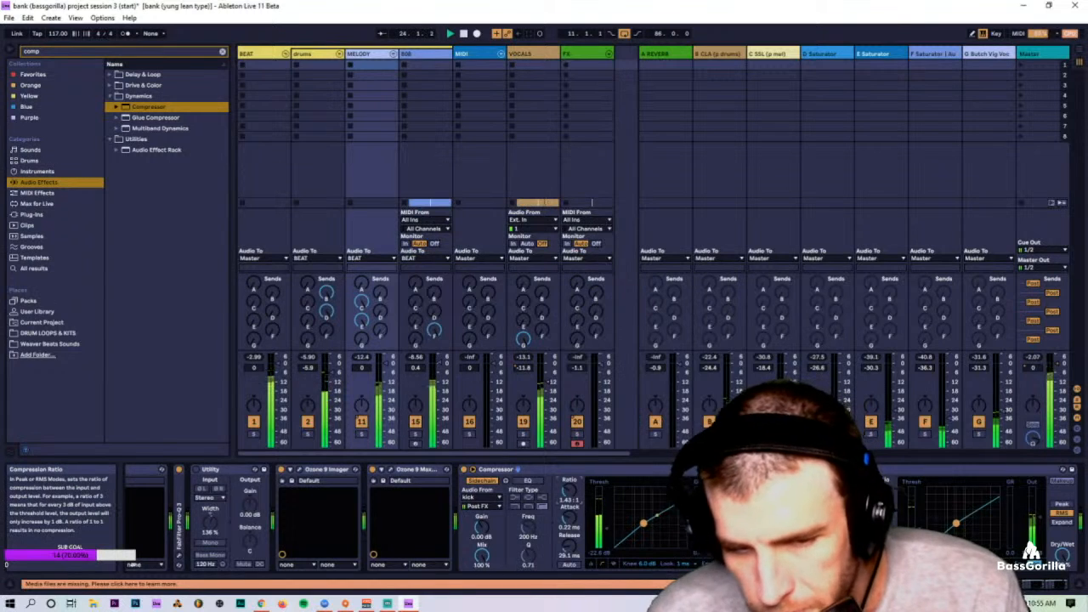
drag(570, 492, 569, 493)
Step: Set the ratio of the MELODY group's snare-sidechained Compressor to 1.39:1 and collapse both Compressors in the device chain
drag(882, 491, 882, 498)
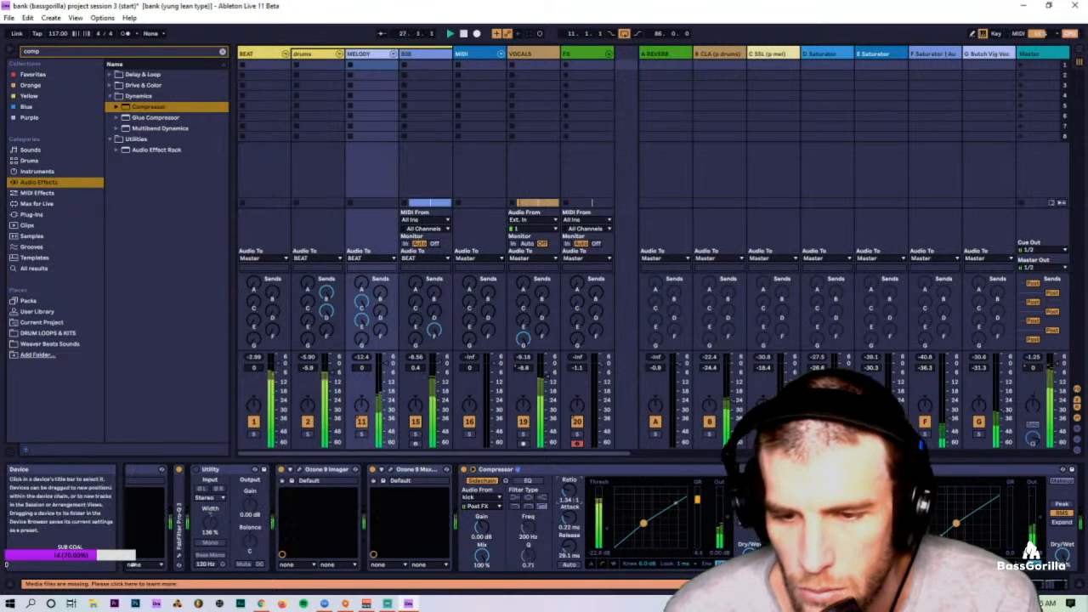
double_click(709, 470)
double_click(709, 470)
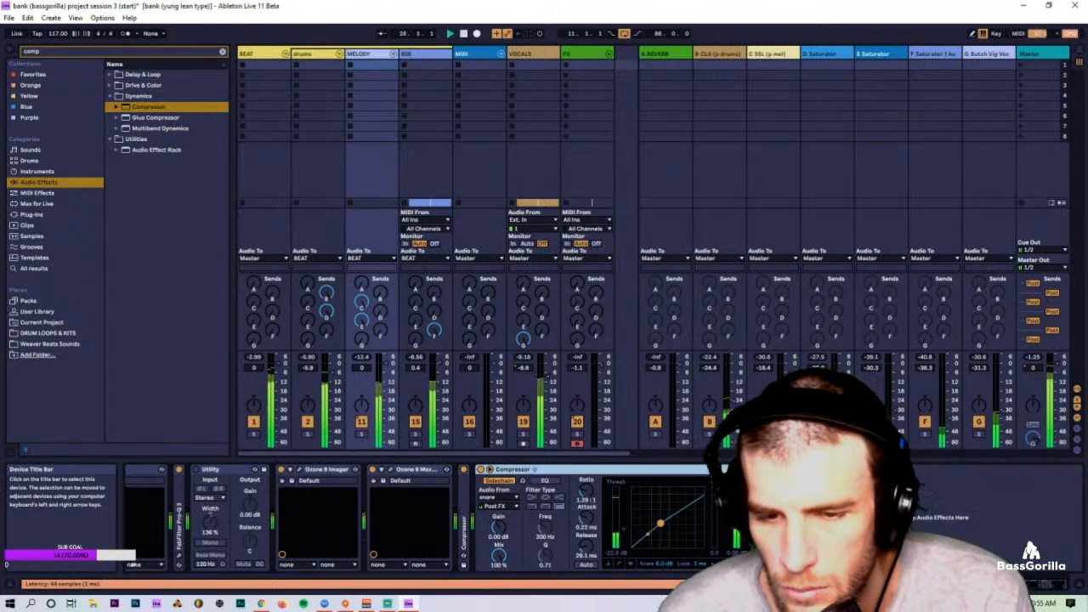
Step: During playback, review the VOCALS device chain, the FX group's chains in the mixer, and the Master's devices from the arrangement
key(Tab)
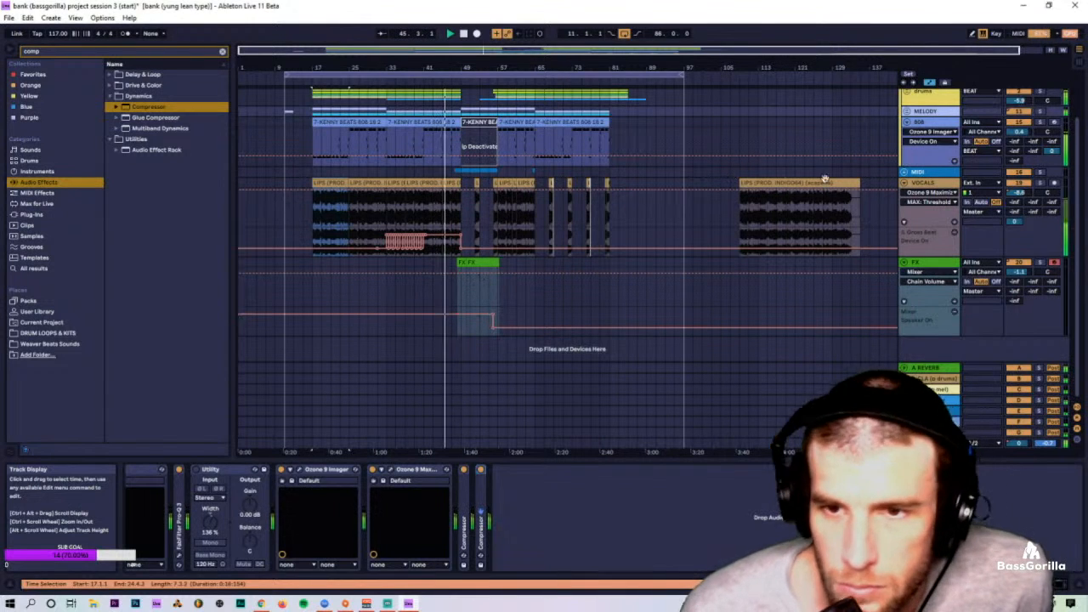
click(940, 184)
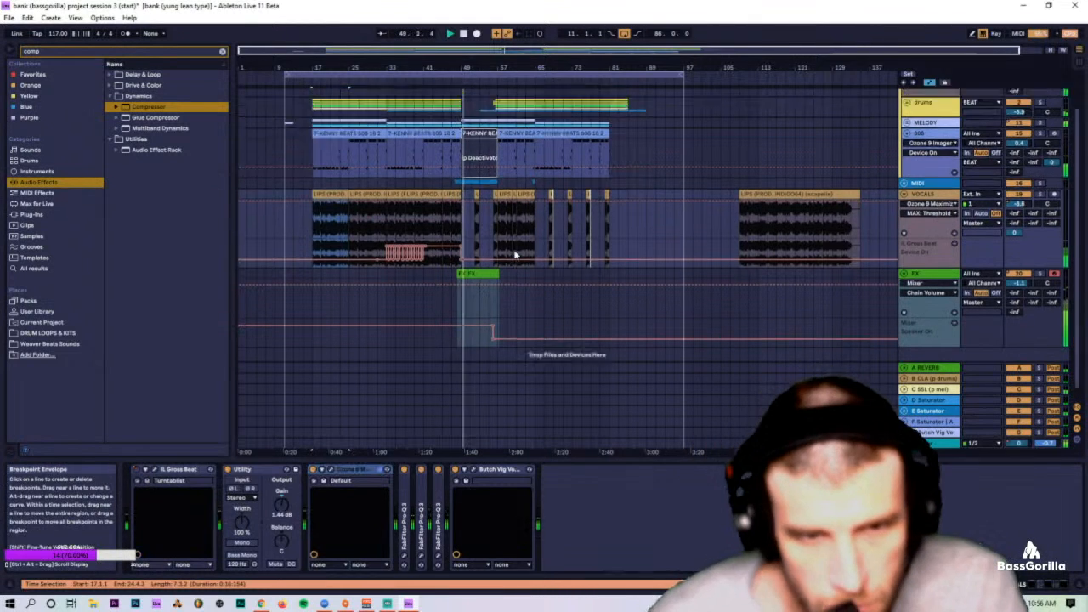
key(Tab)
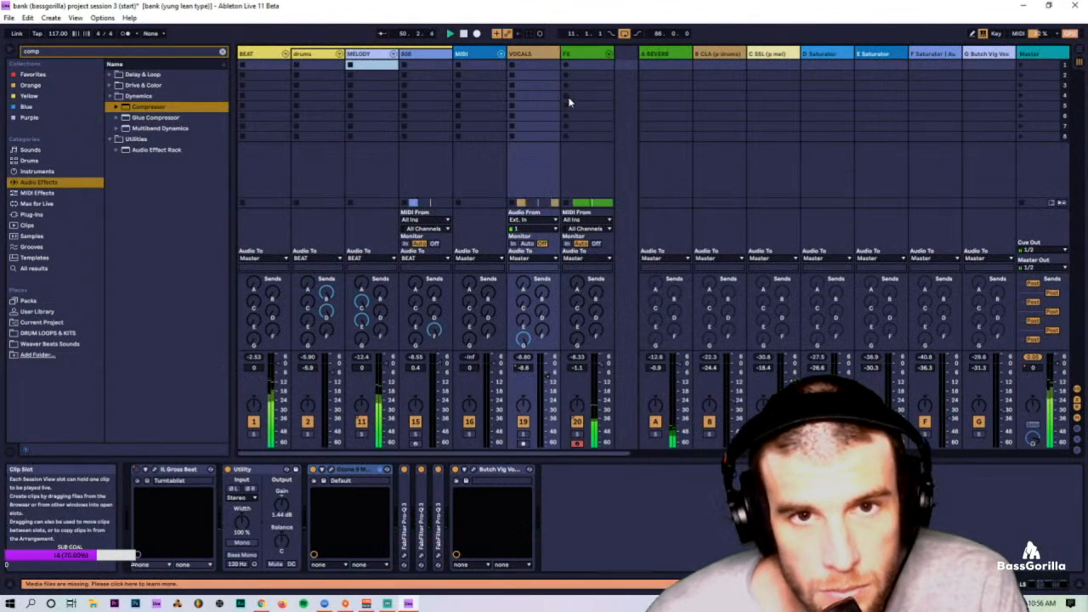
click(609, 54)
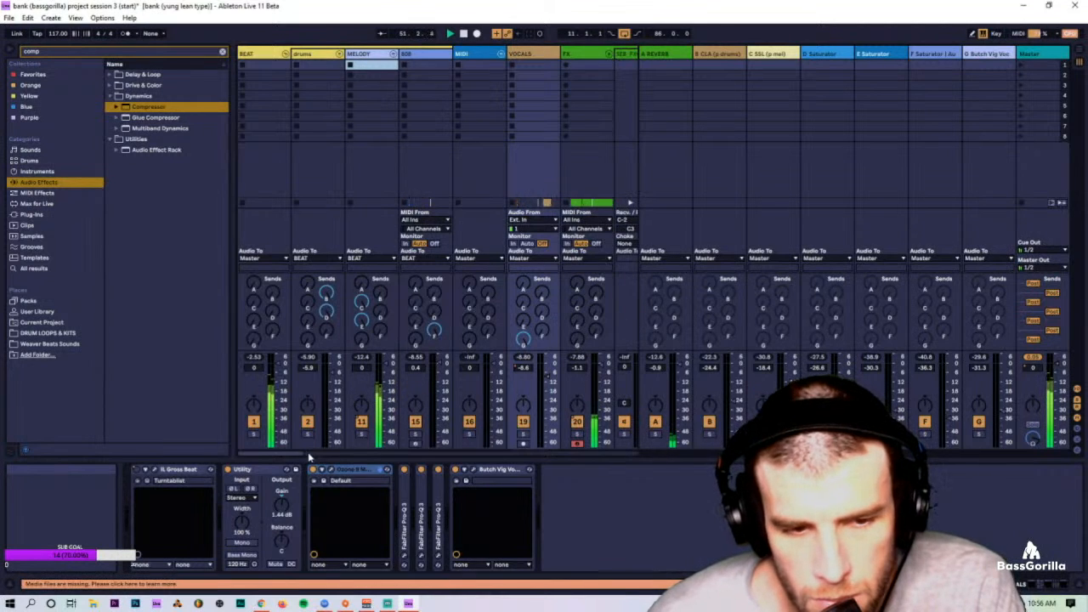
drag(292, 454, 314, 456)
key(Tab)
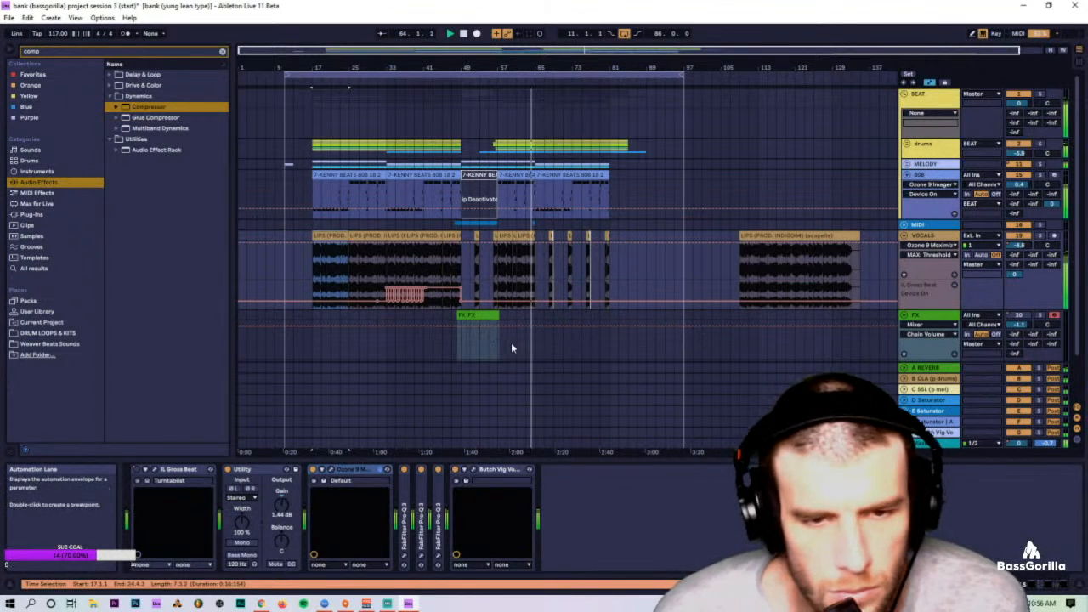
click(923, 445)
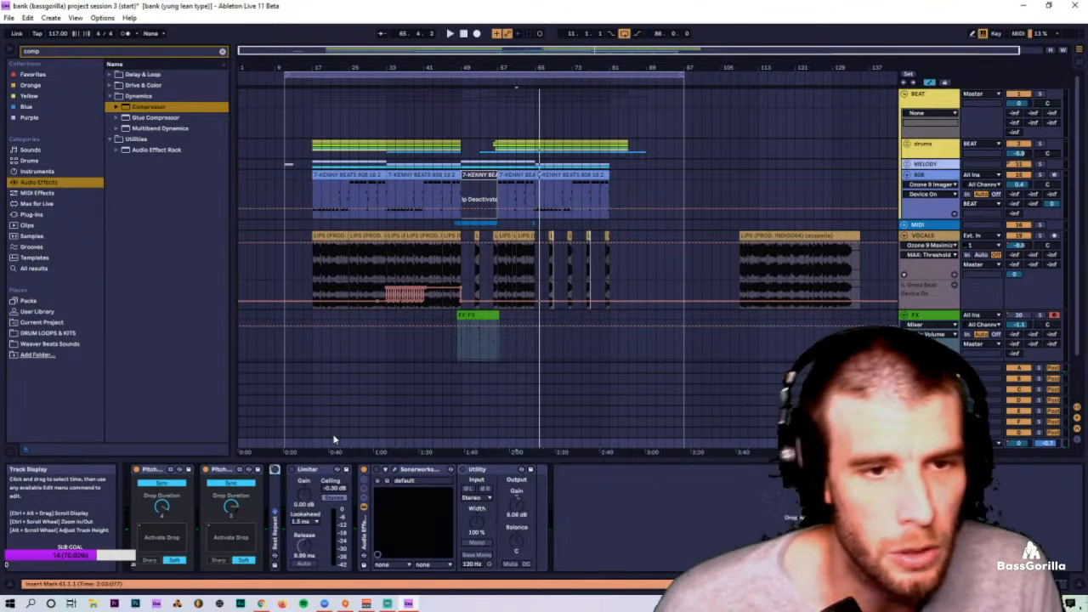
Step: Play the arrangement briefly from bar 25, and fold the FX chains and the BEAT group in the mixer
click(348, 84)
key(Tab)
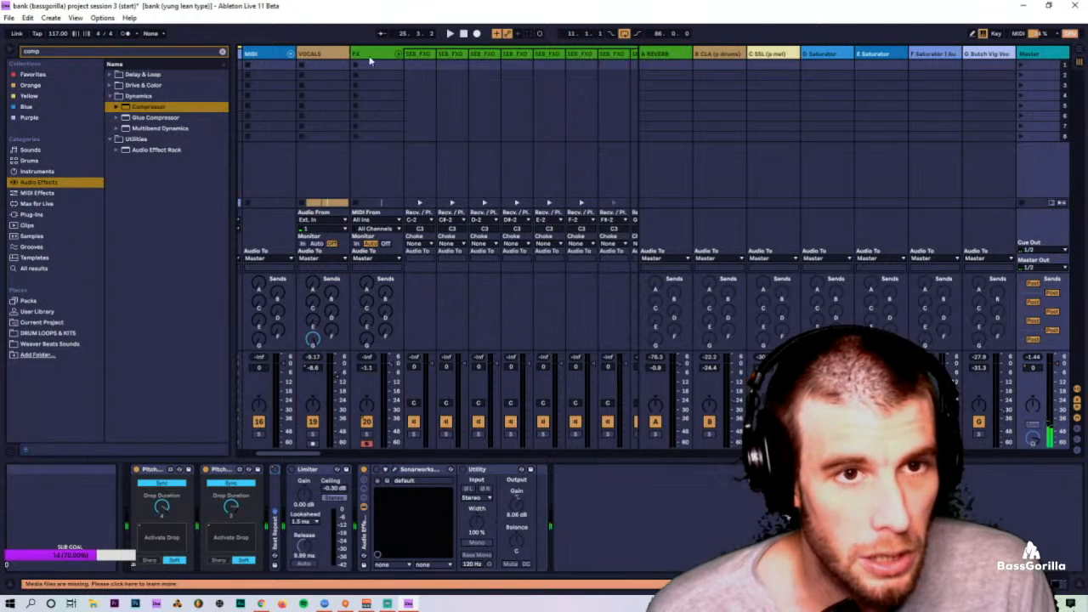
scroll(386, 57, left, 4)
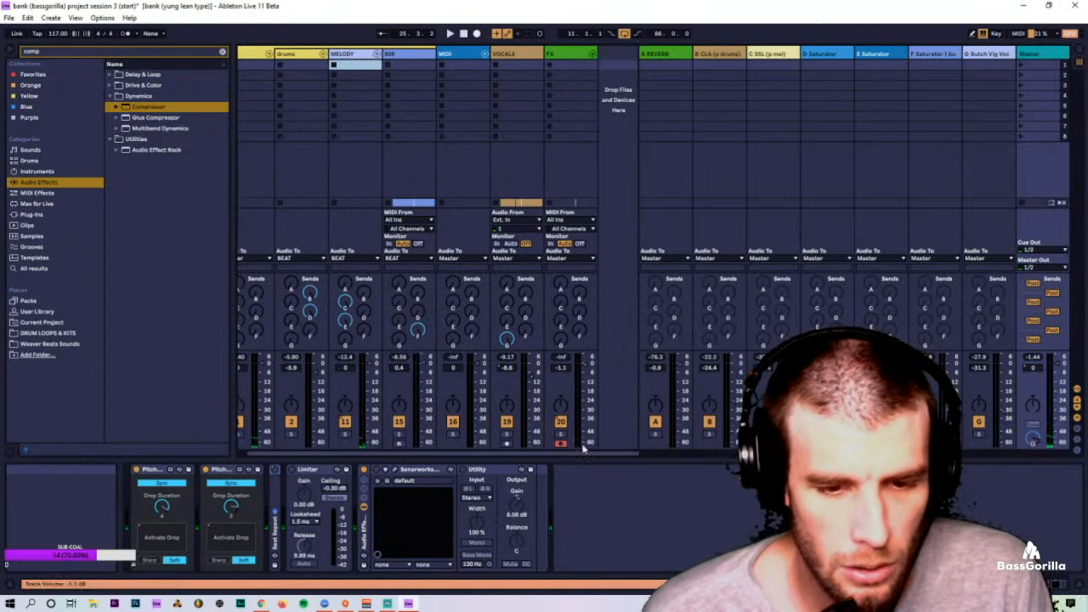
scroll(252, 106, left, 1)
click(285, 53)
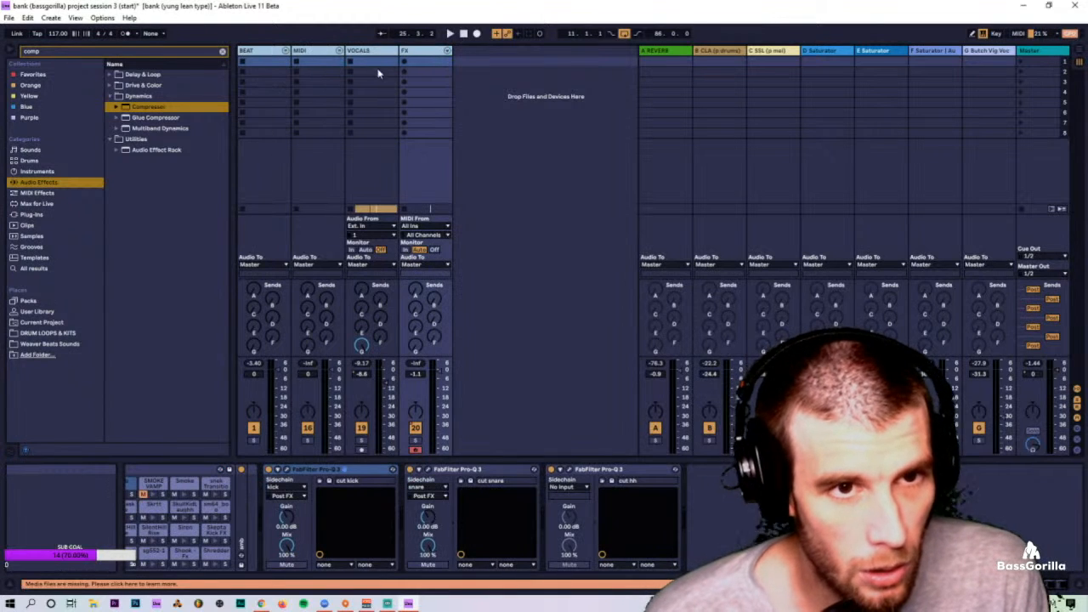
Step: Group the VOCALS track, name the group VOX, and fold it
click(380, 53)
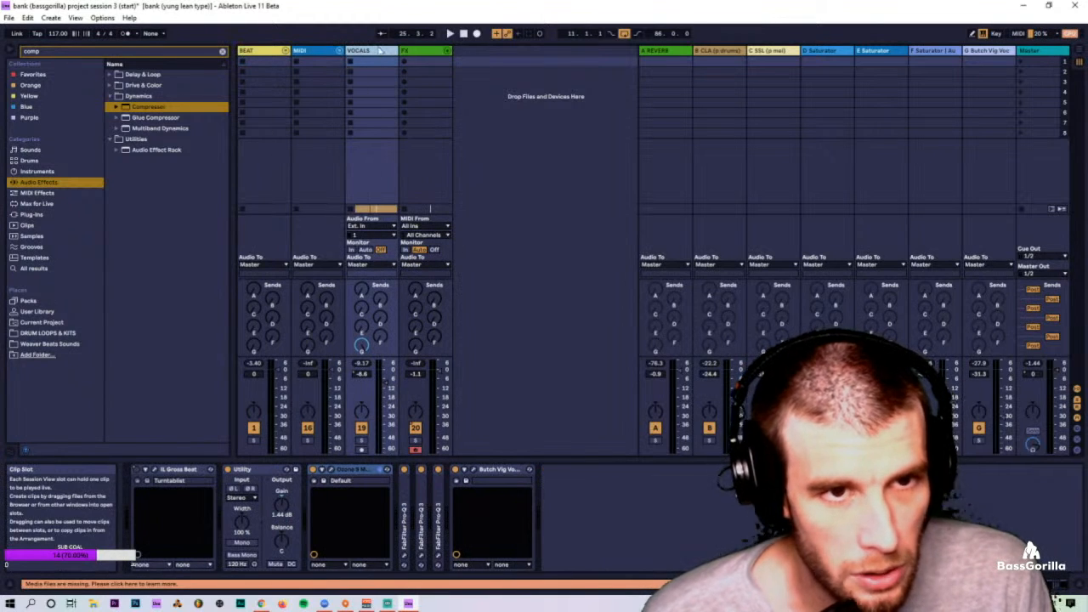
key(ctrl+g)
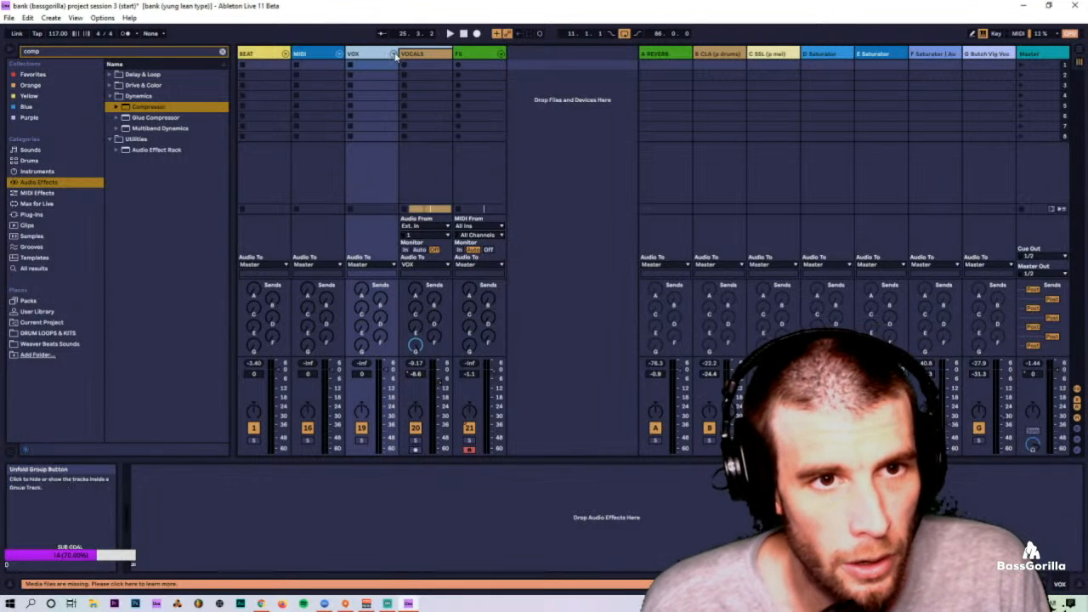
click(393, 54)
Step: Lower all main tracks together, bringing BEAT, MIDI and VOX to -3.0 dB and FX to -4.1 dB
click(318, 53)
key(ctrl+a)
click(334, 374)
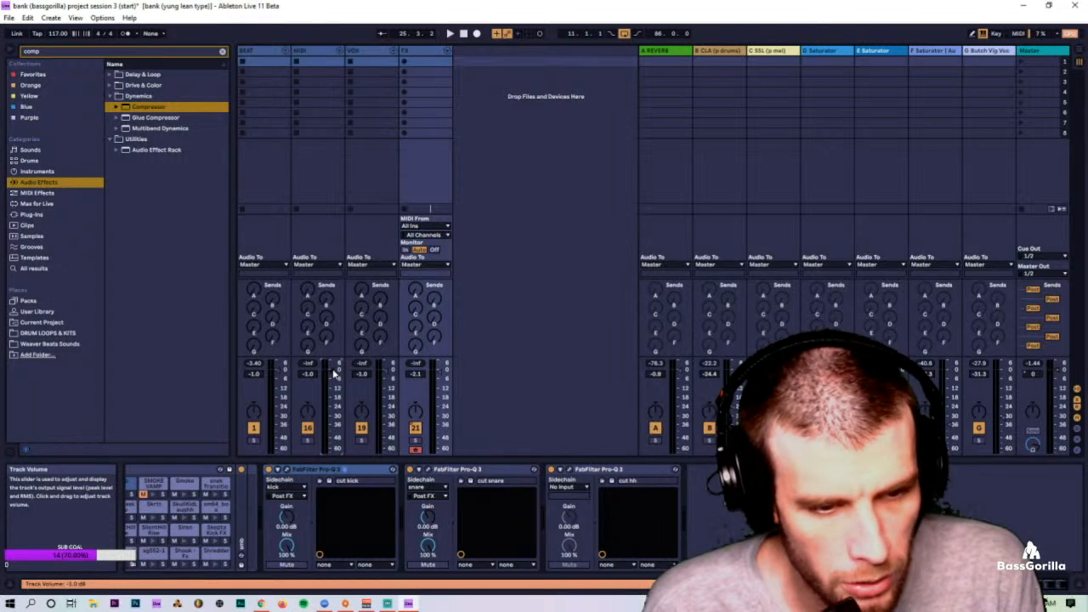
Step: Lower all return tracks together by 3 dB, bringing A REVERB to -3.9 dB, and show the Master's devices during playback
click(654, 53)
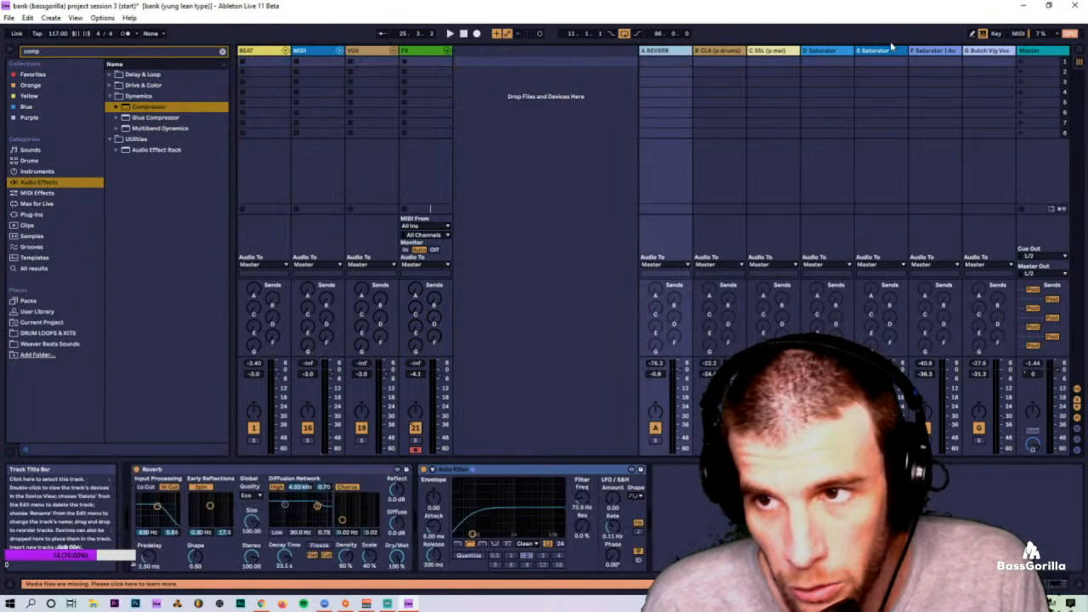
click(989, 52)
click(679, 375)
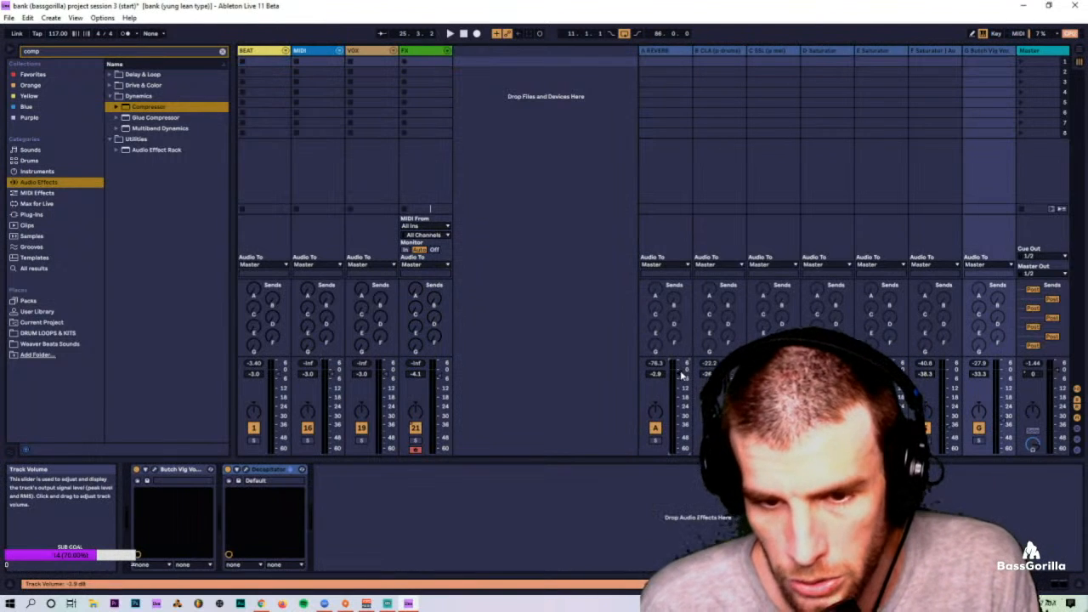
click(1033, 72)
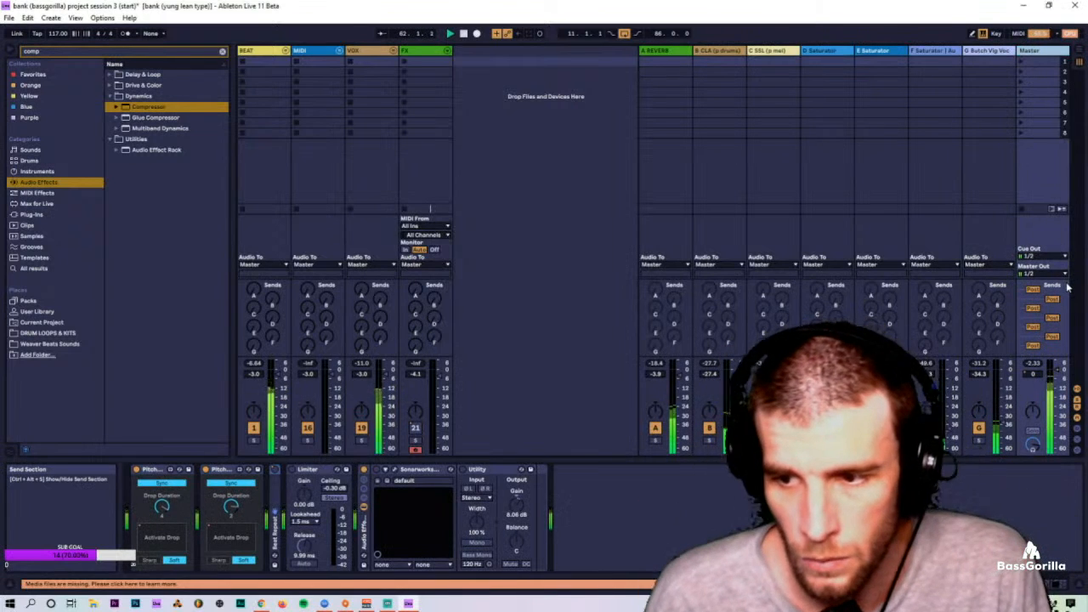
Step: Lower all returns another 2 dB, set BEAT, MIDI and VOX to -5.0 dB and FX to -6.1 dB, and resume playback
click(675, 50)
click(982, 51)
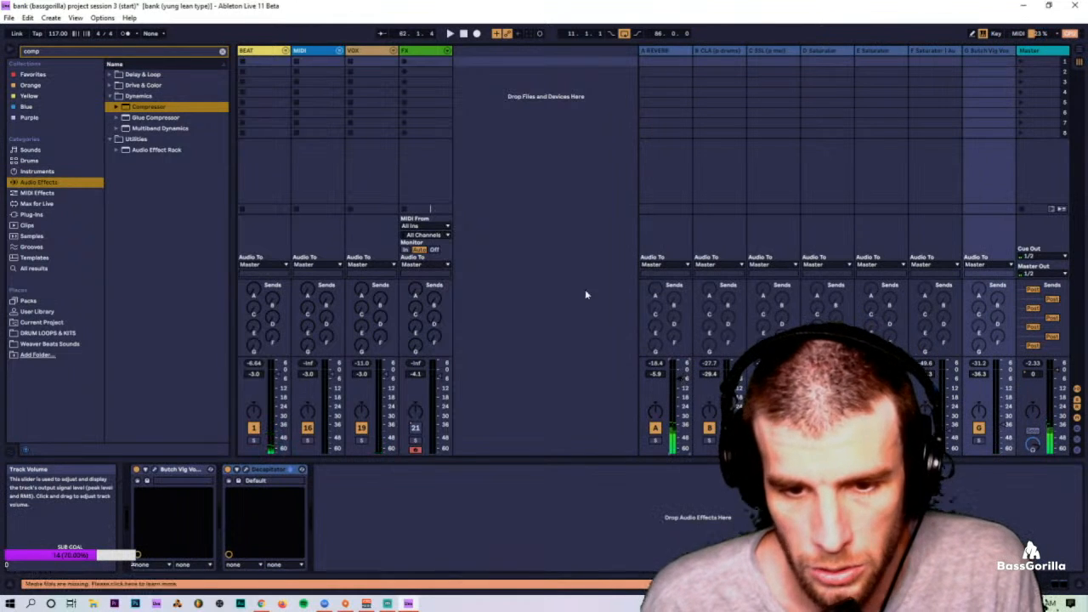
click(428, 53)
click(382, 53)
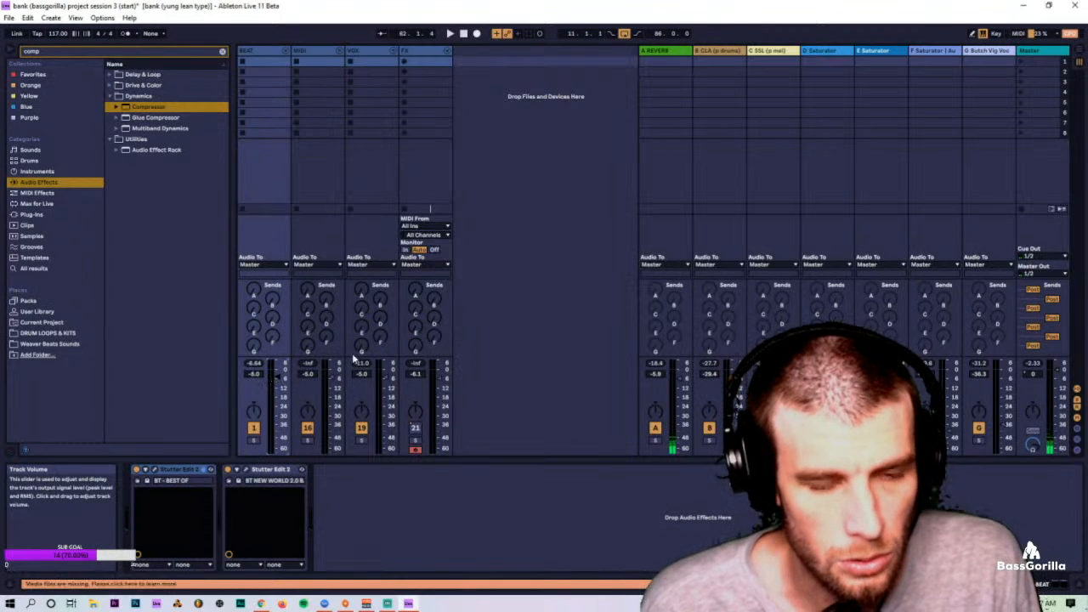
key(space)
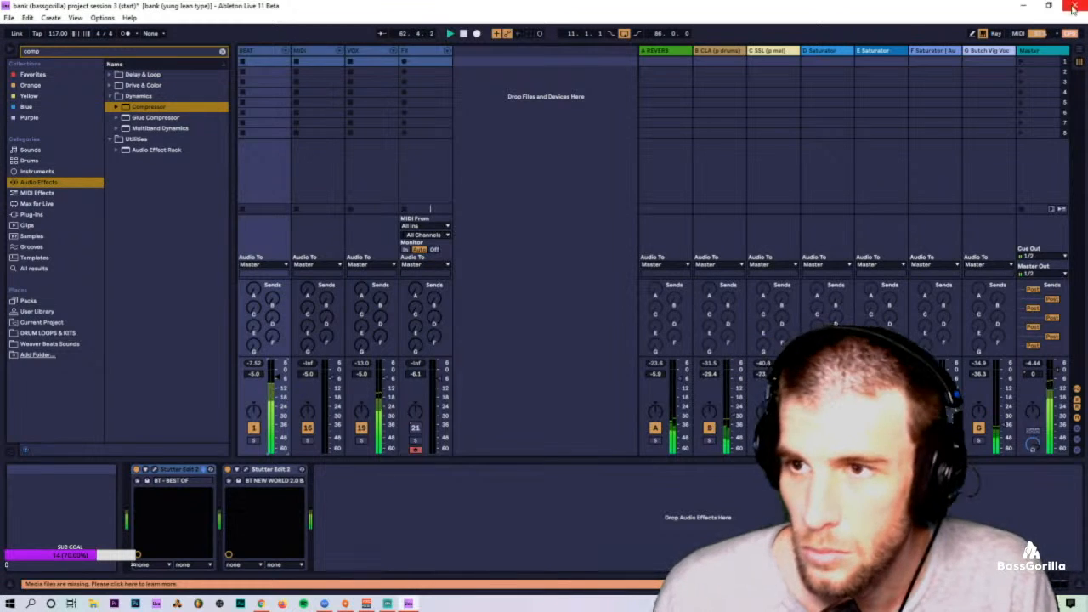
Step: Set the output gain of the Master's Utility to 12.6 dB
click(410, 438)
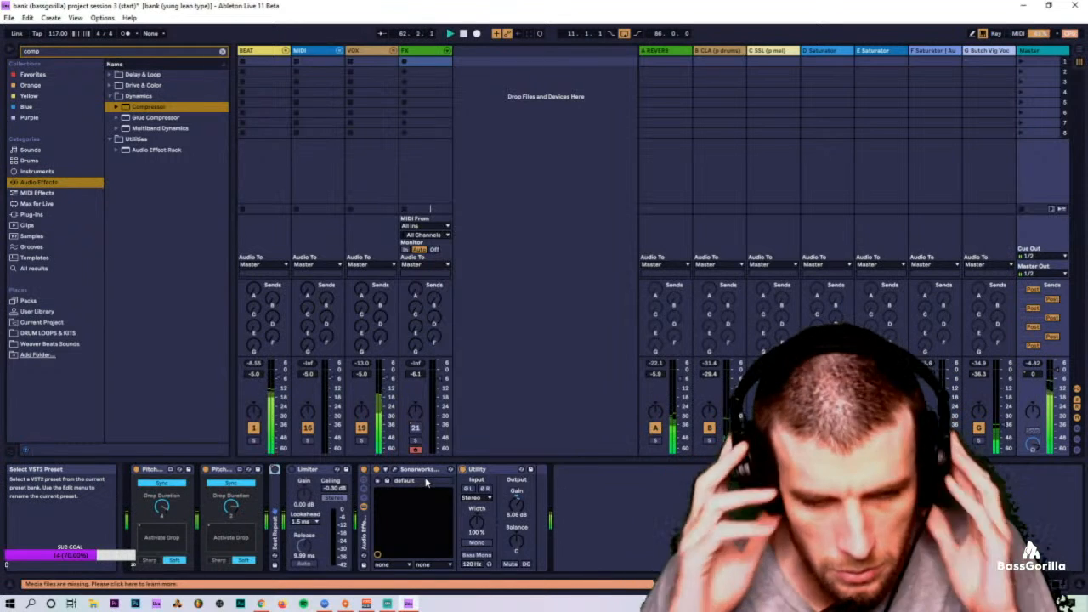
drag(516, 506, 516, 495)
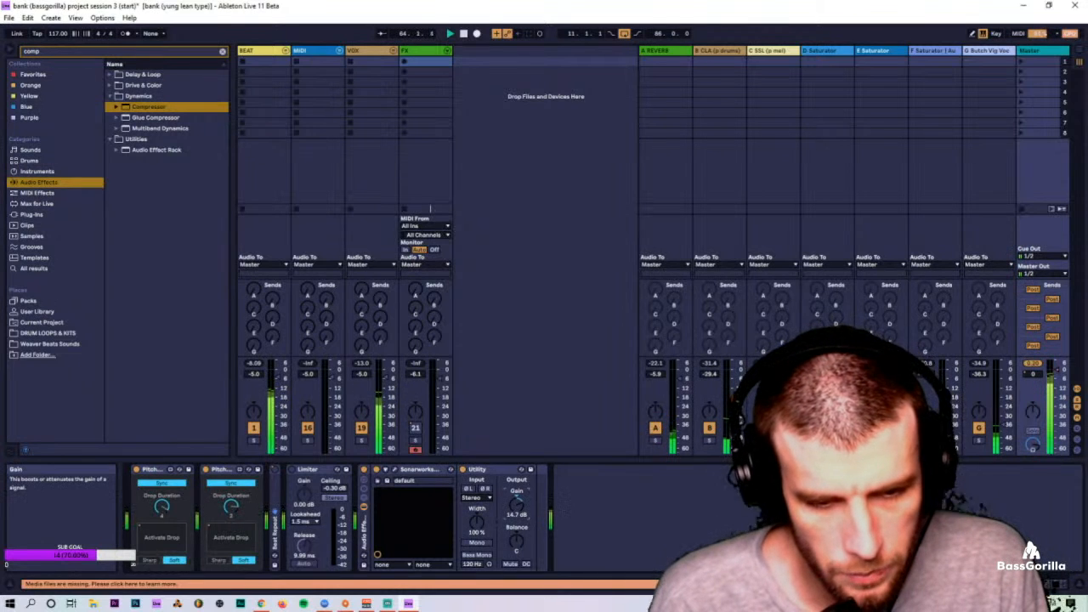
drag(516, 494, 519, 509)
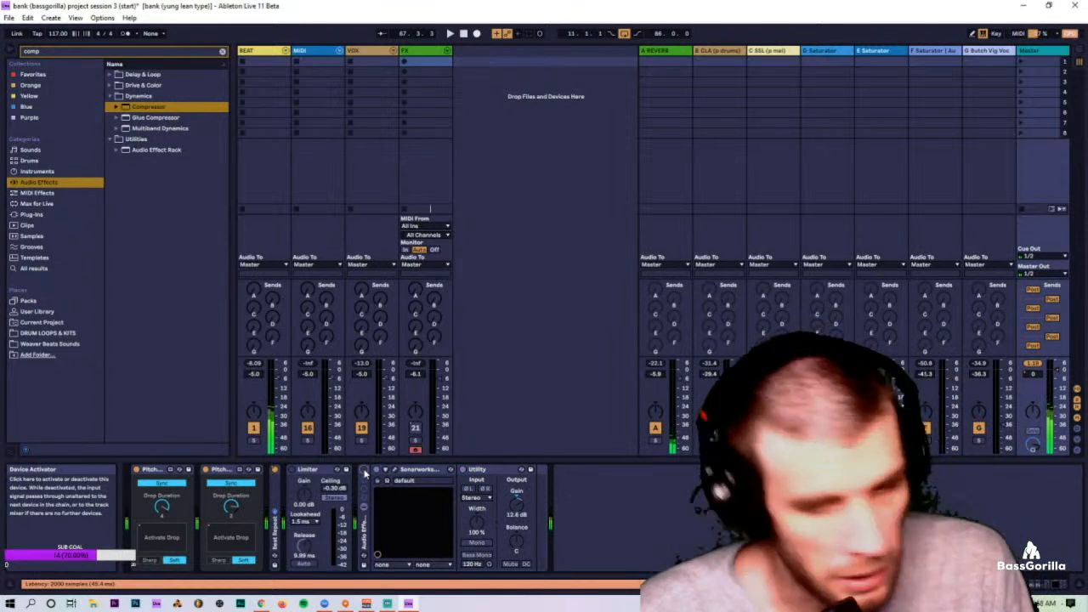
Step: Select the arrangement's loop region starting at bar 11 and review its Export Audio/Video settings, cancelling the export
key(Tab)
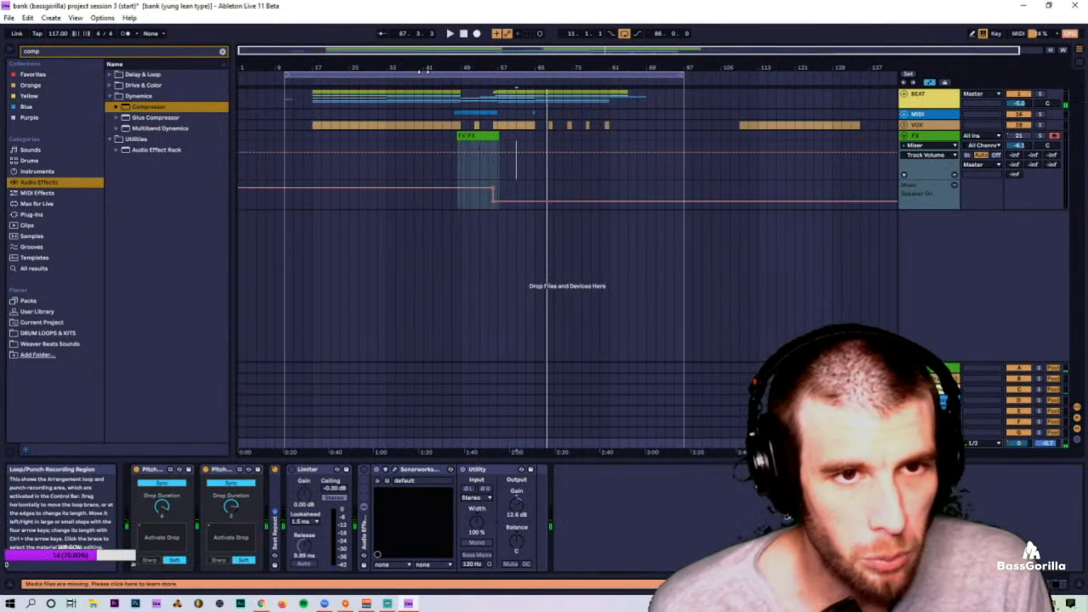
click(423, 73)
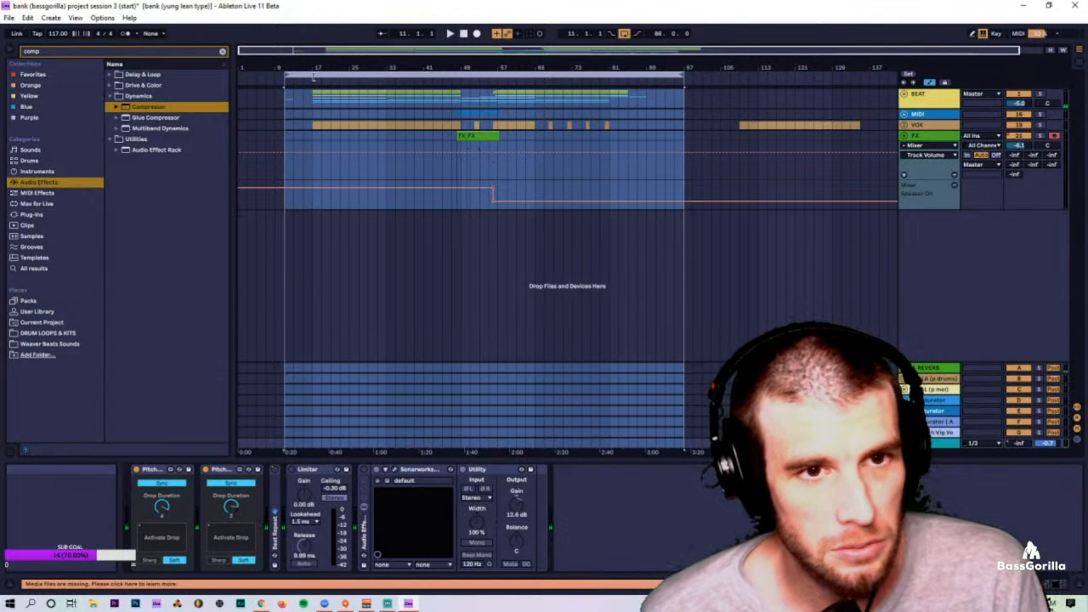
click(8, 17)
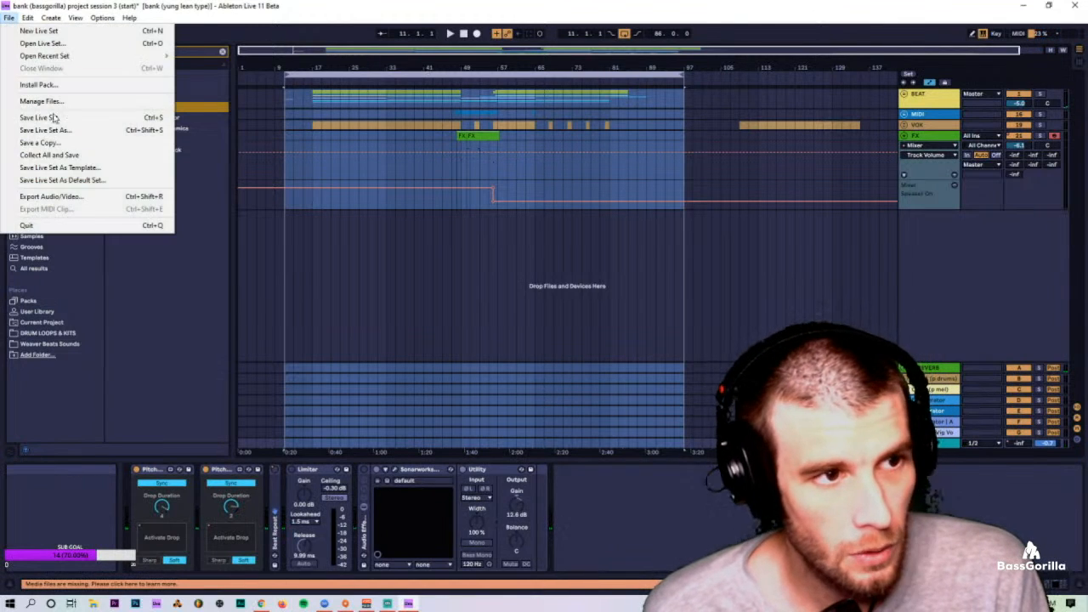
click(91, 199)
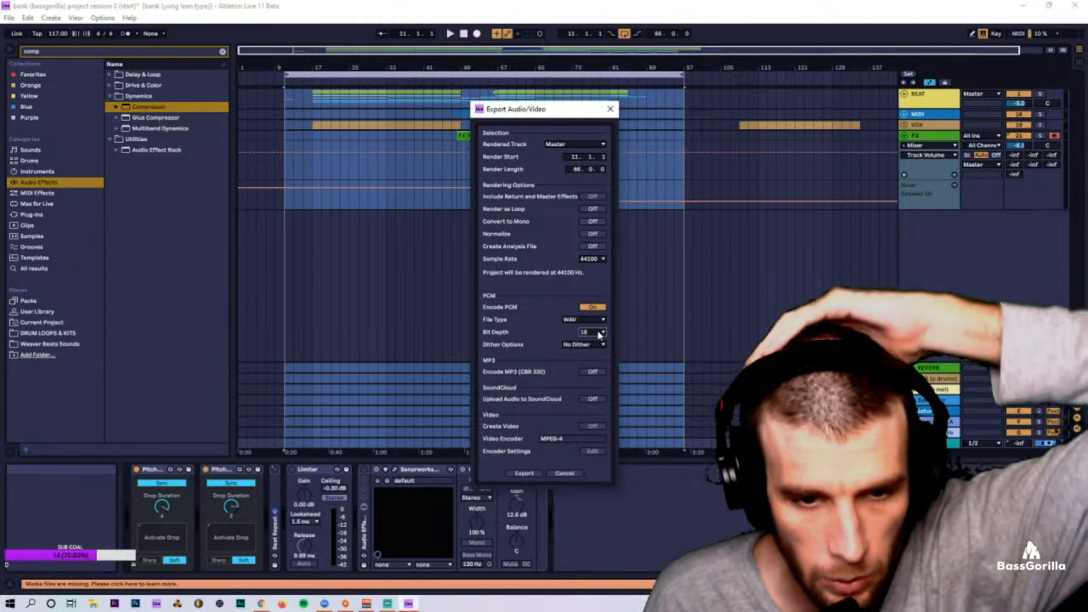
click(570, 474)
Step: Review the audio device, sample rate and latency settings in the preferences, and close them
click(102, 17)
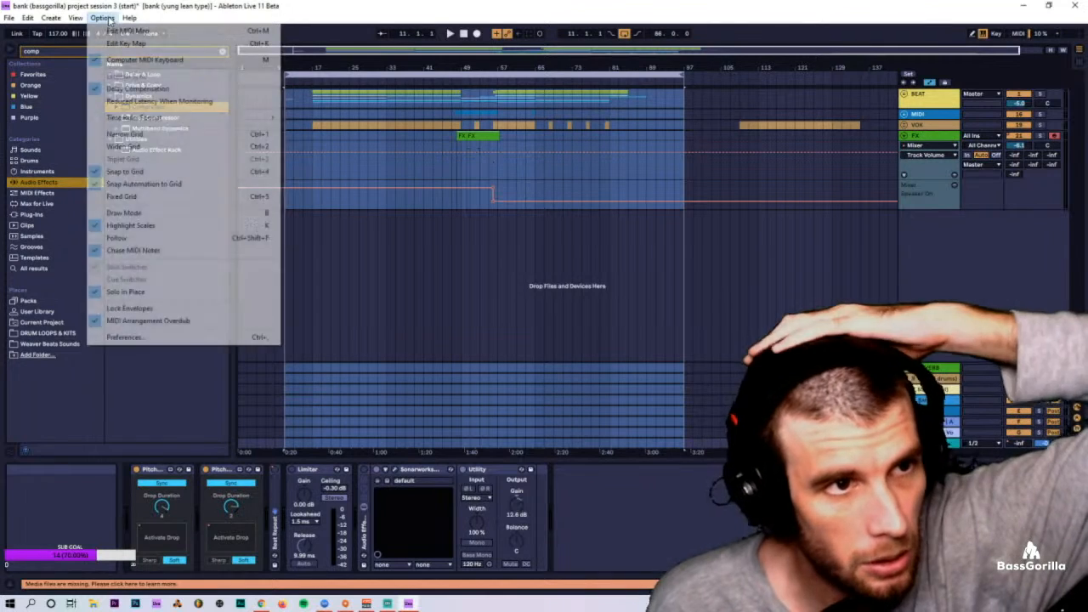
click(202, 338)
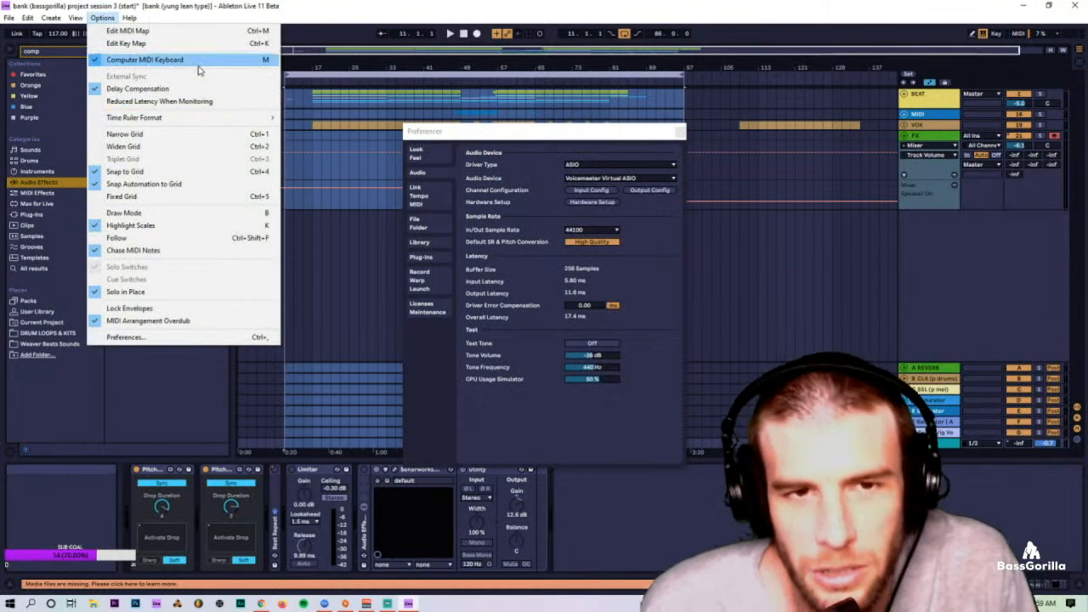
click(425, 4)
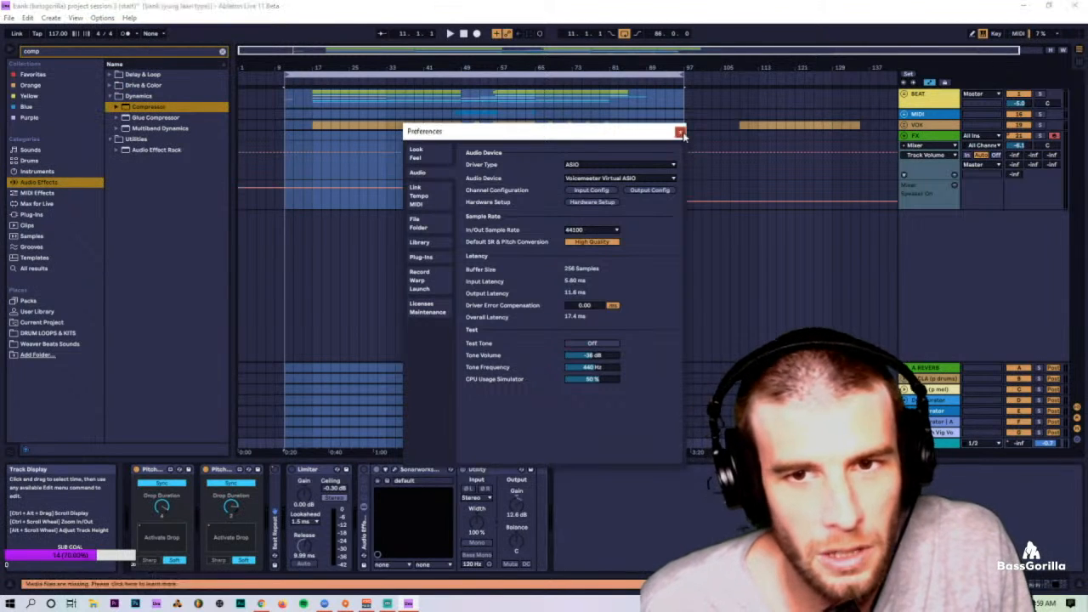
click(681, 134)
Step: Save the Live Set under the new name "bank (bassgorilla) project session 3 (end)" in the project folder
click(9, 18)
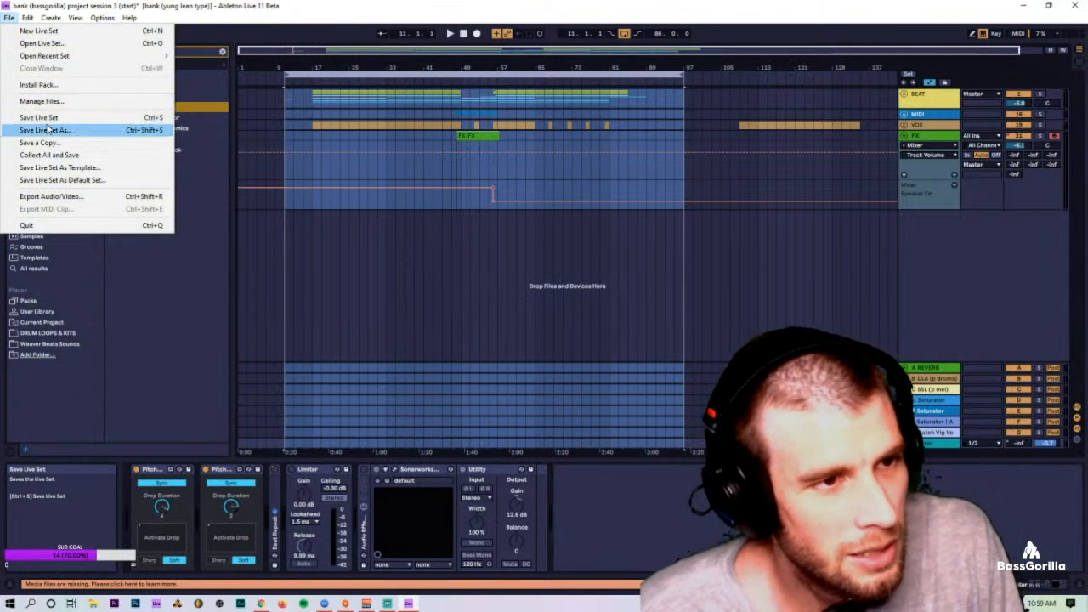
click(47, 128)
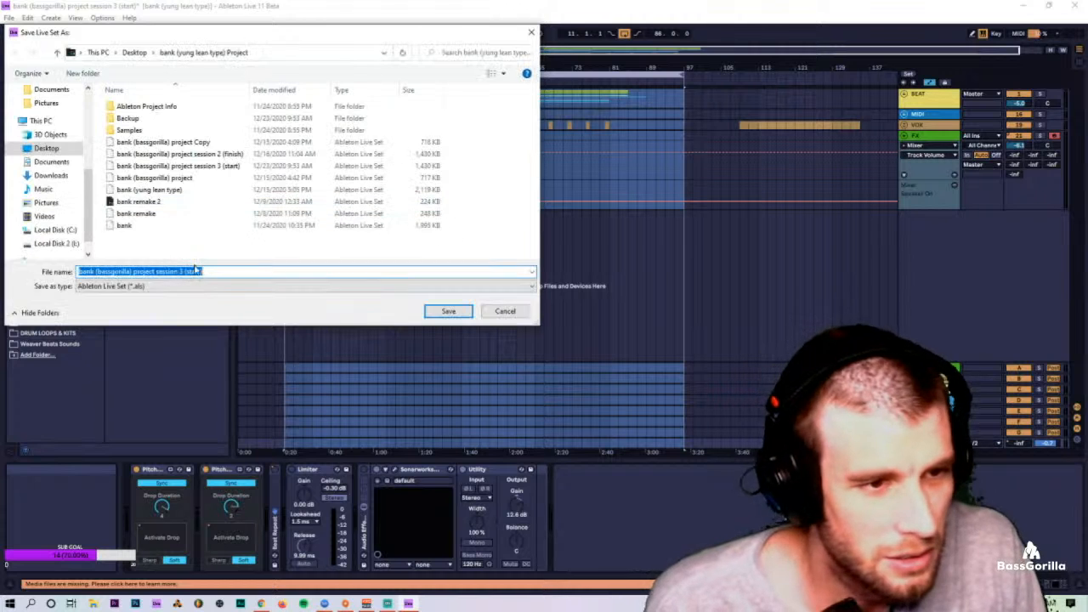
click(221, 273)
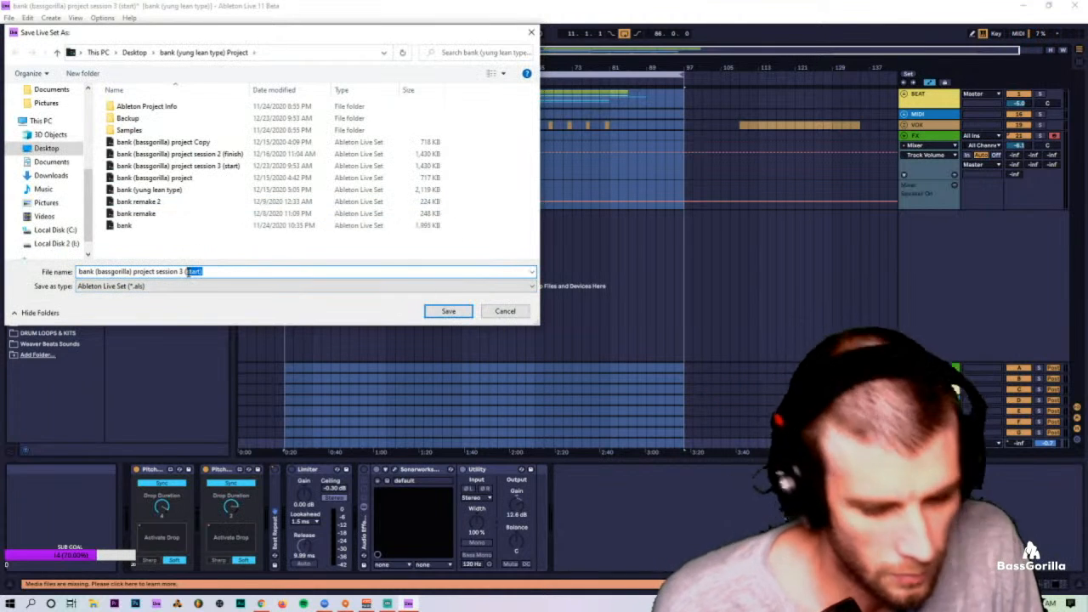
text(end))
key(BackSpace)
key(BackSpace)
key(BackSpace)
key(BackSpace)
key(BackSpace)
text(end))
key(Return)
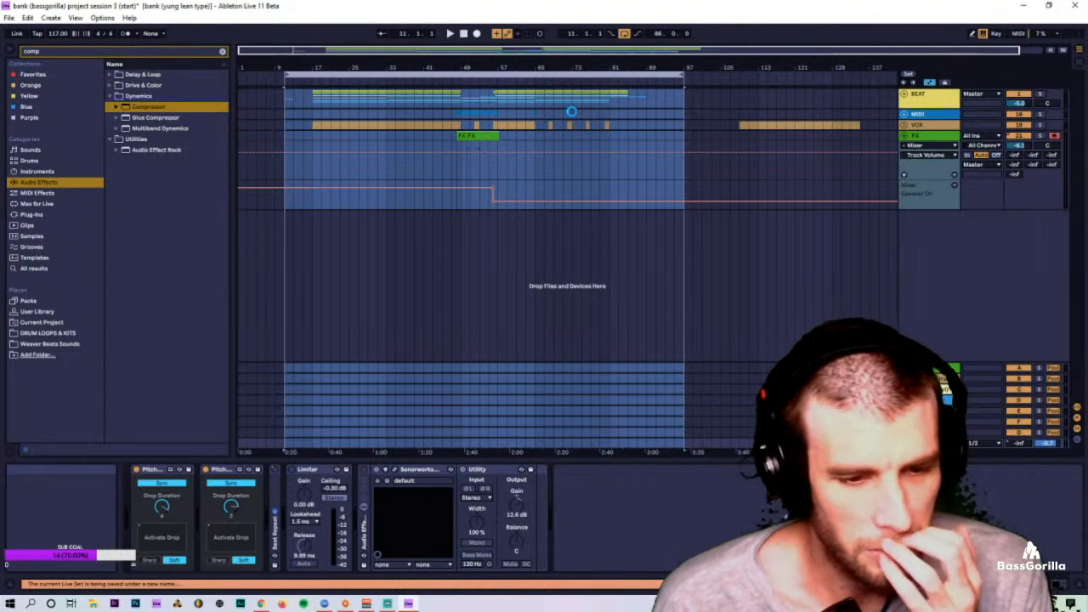
Step: Check the Export Audio/Video settings without exporting, and compare them with the audio device and sample rate preferences
click(8, 18)
click(73, 197)
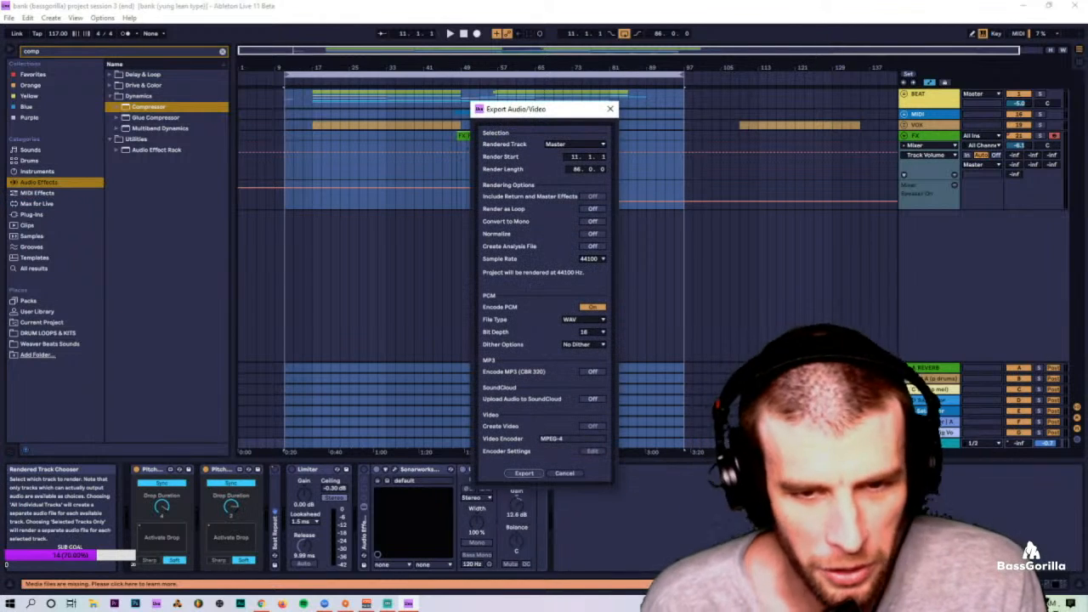
click(565, 473)
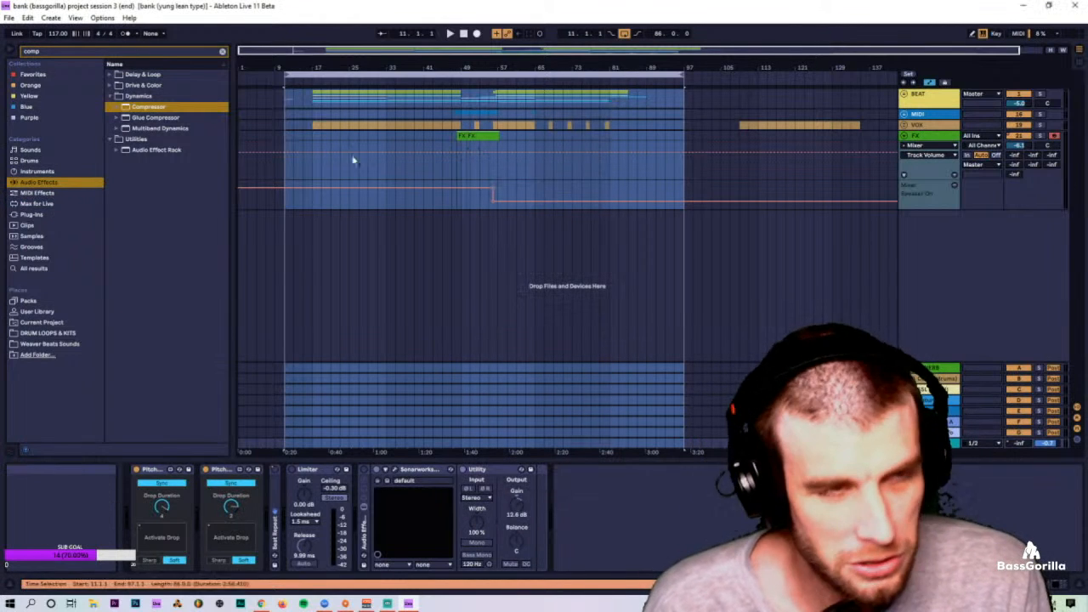
click(96, 18)
click(213, 335)
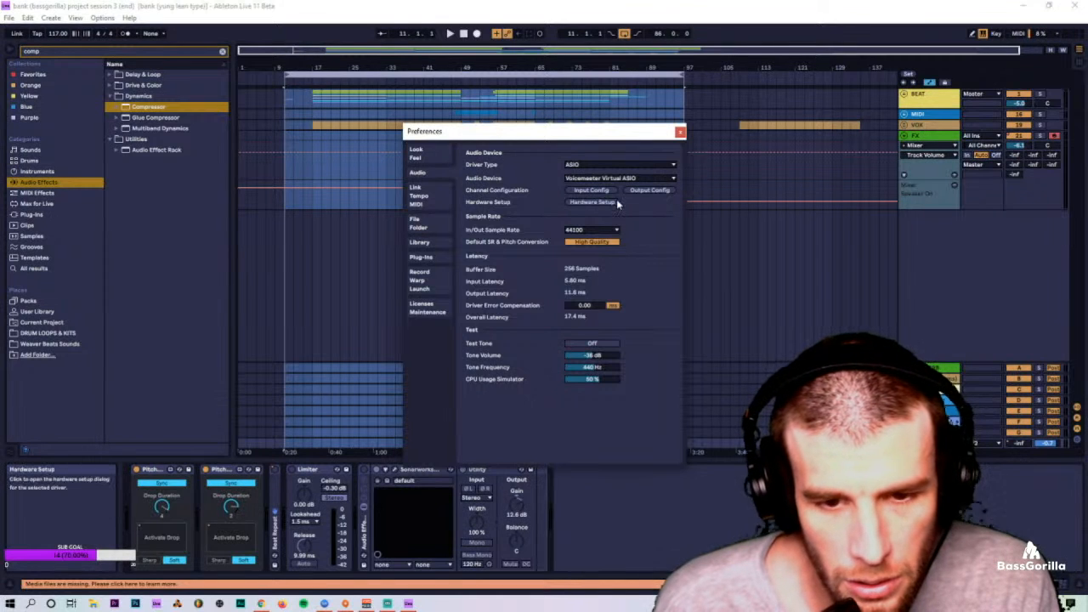
click(681, 132)
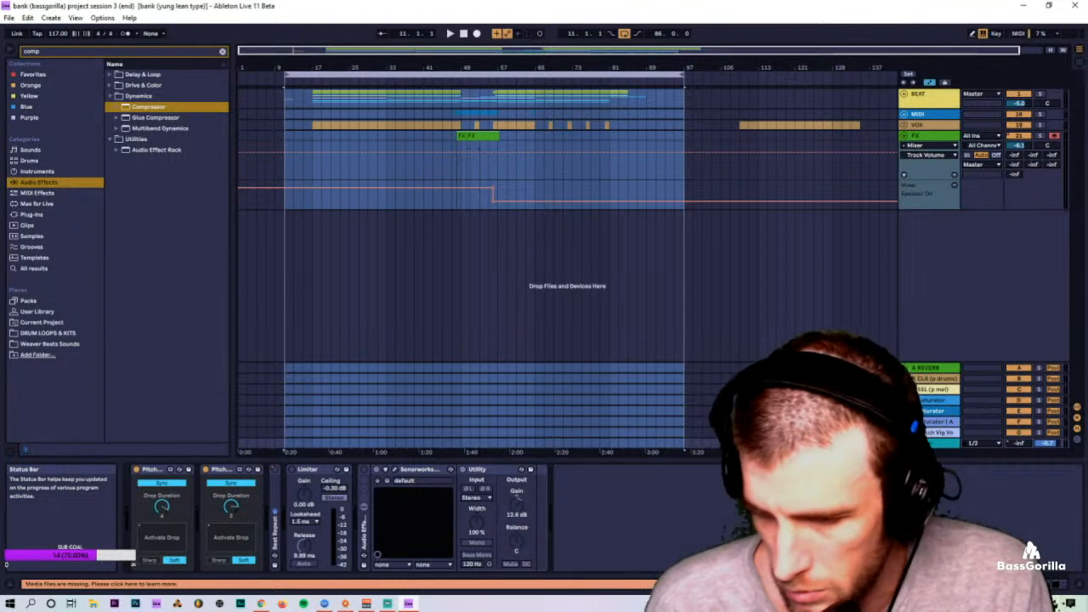
Step: Open the SSL USB Control Panel, review its status, info and ASIO buffer settings, and close it
click(1005, 603)
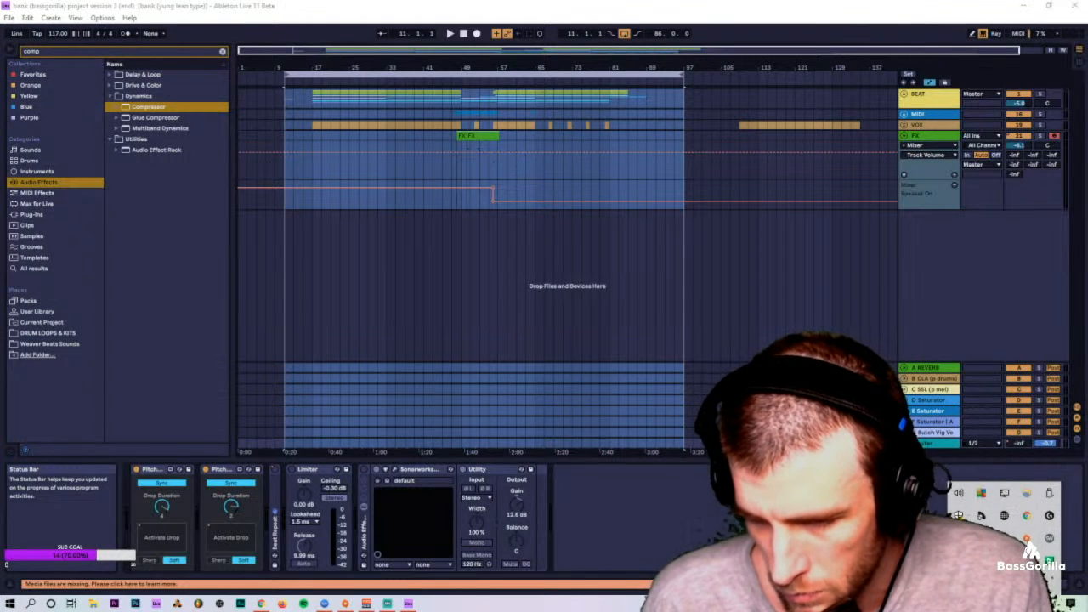
click(959, 516)
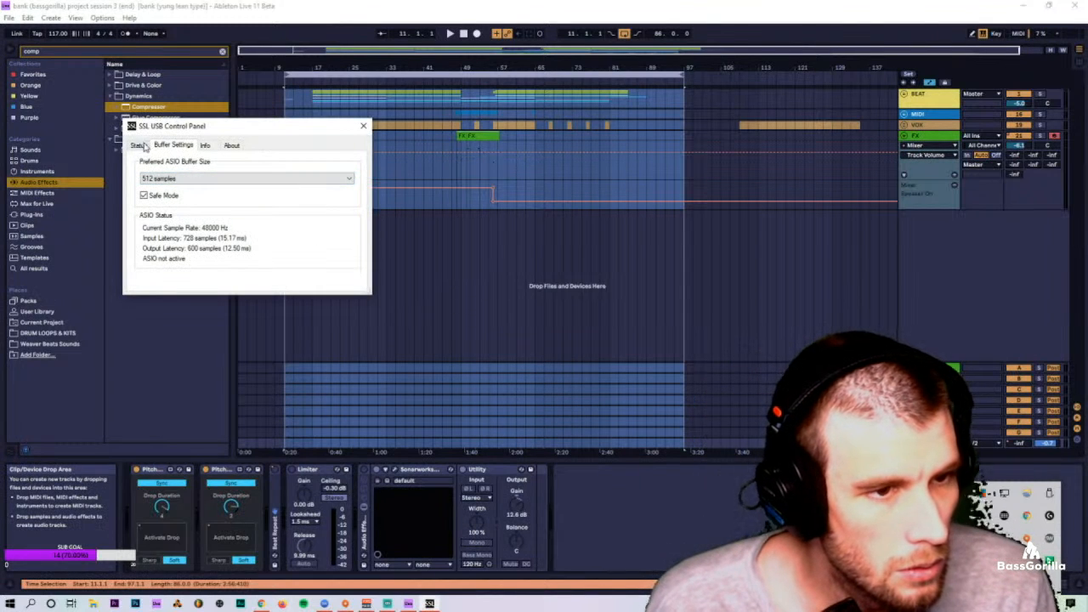
click(137, 146)
click(176, 145)
click(205, 146)
click(177, 146)
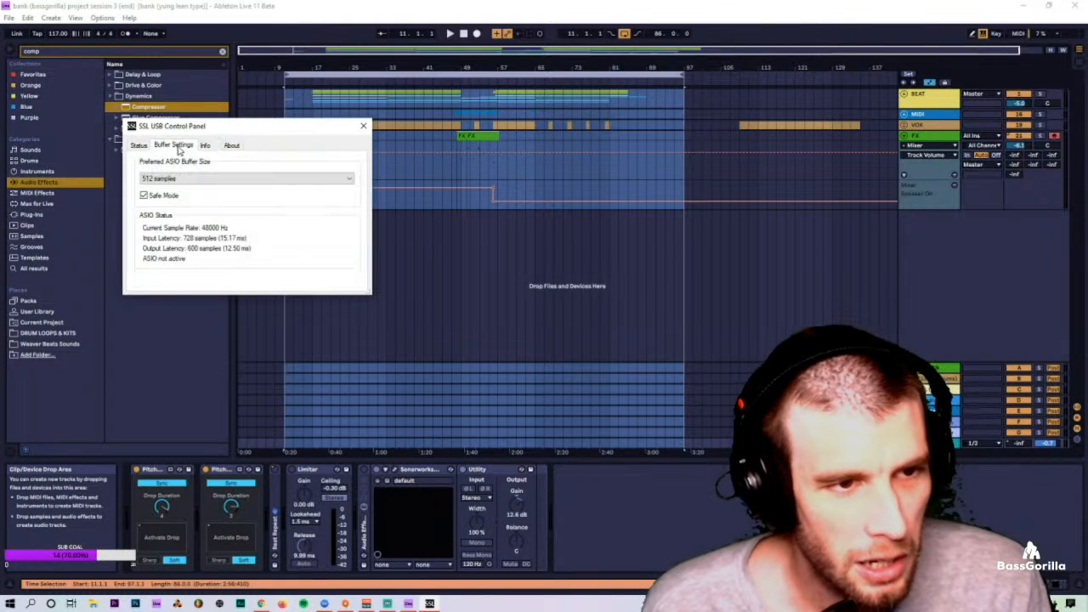
click(363, 126)
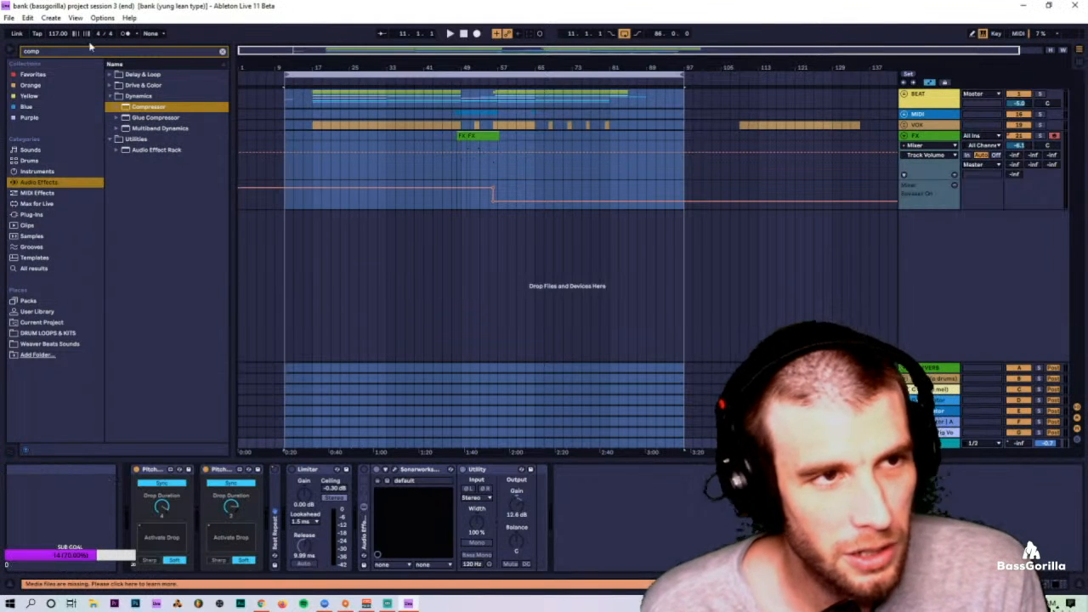
click(108, 17)
click(115, 14)
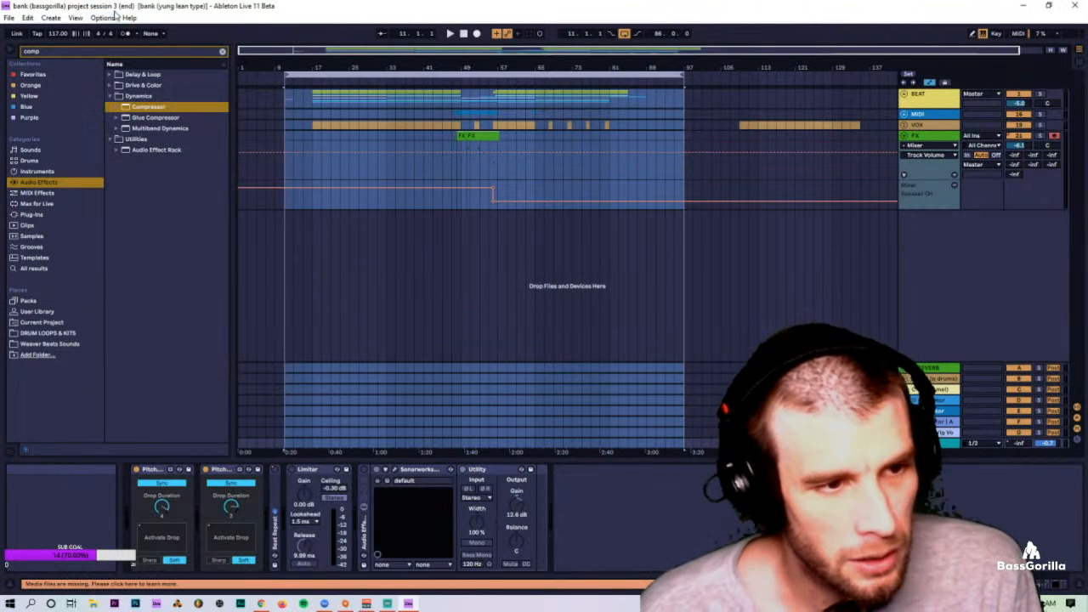
click(113, 16)
click(104, 19)
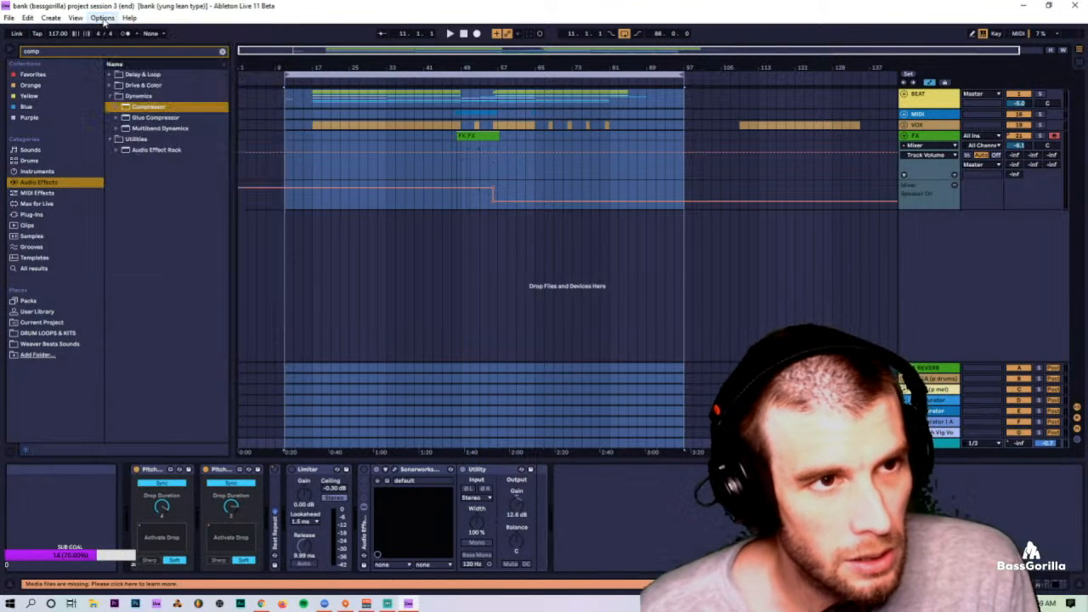
Step: Export the Master as a 16-bit, 44100 Hz WAV to the Desktop, named "bank (bassgorilla) mix 117 bpm cminor"
click(8, 17)
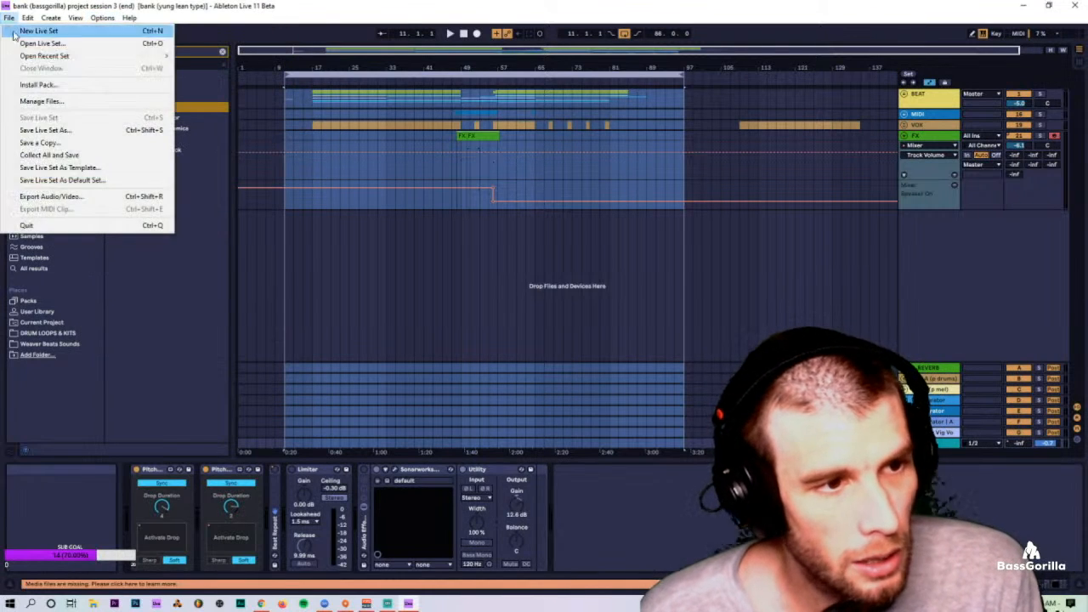
click(74, 199)
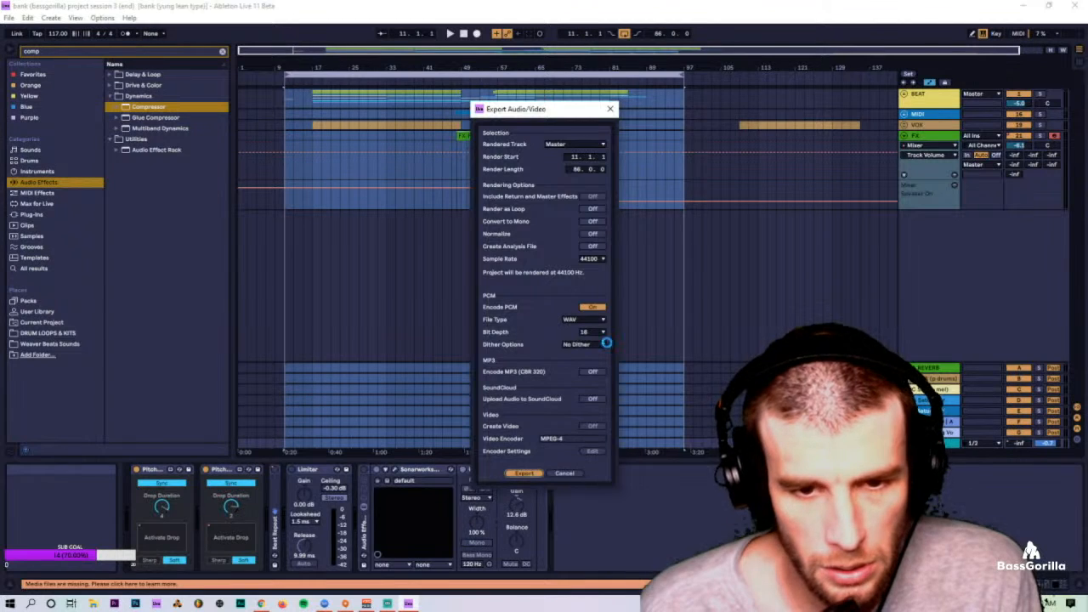
key(Return)
click(697, 366)
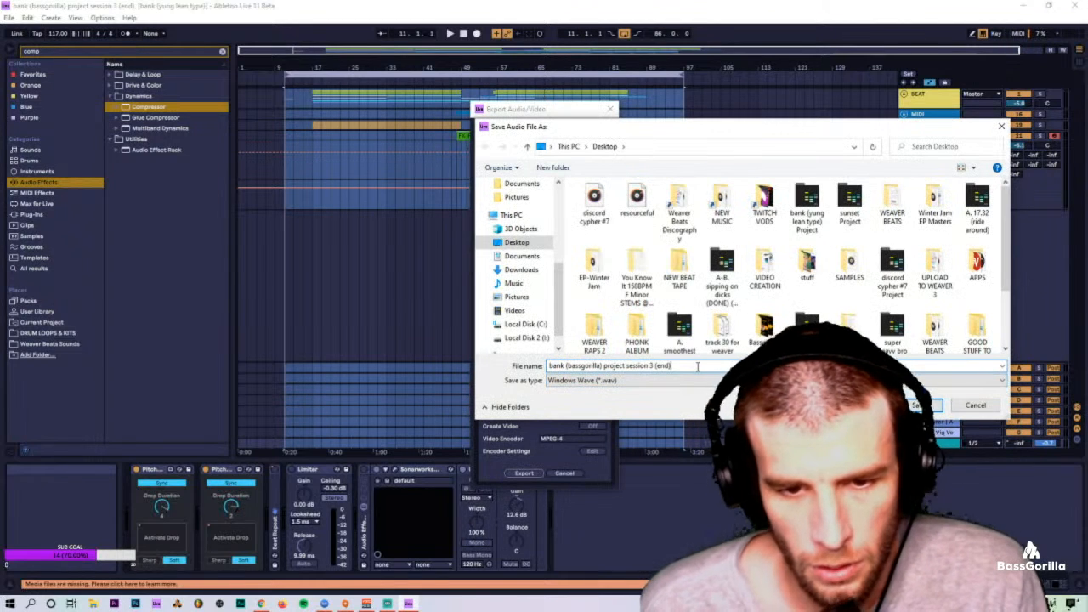
drag(697, 366, 603, 367)
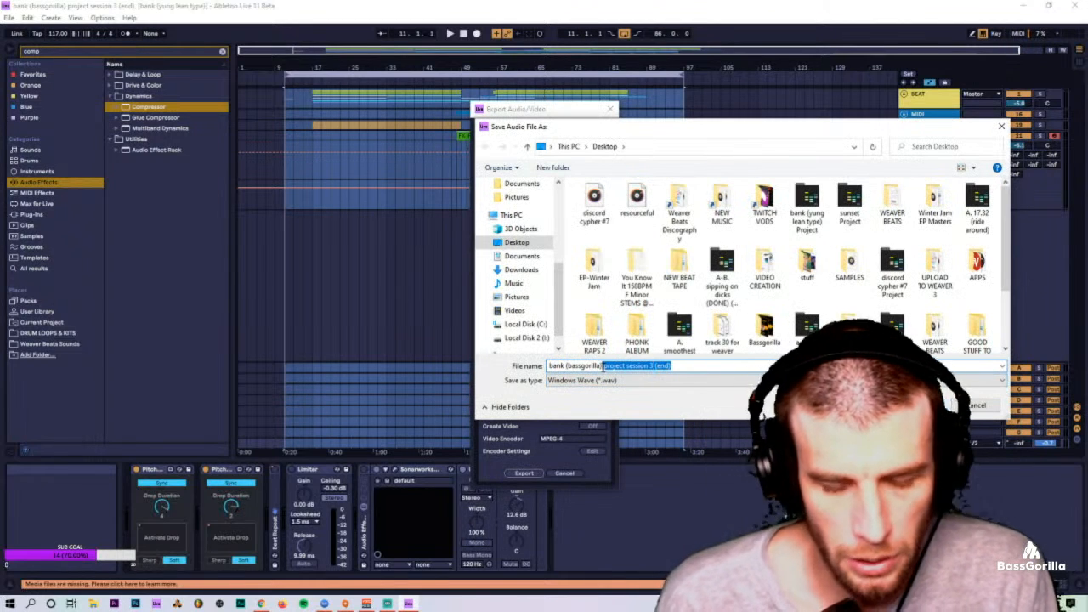
text(mix 11)
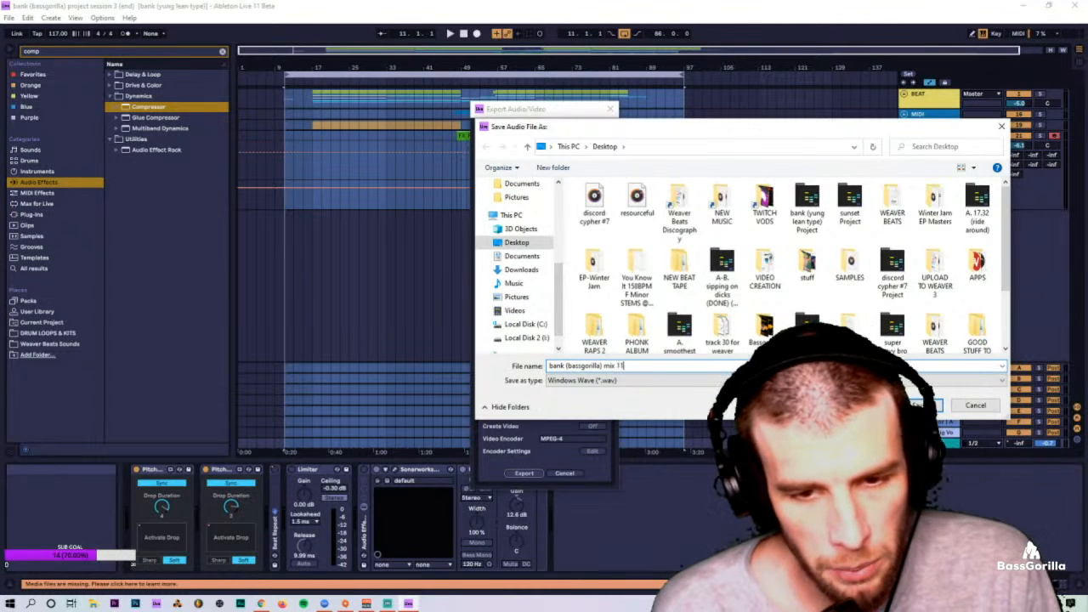
text(7 bpm cminor)
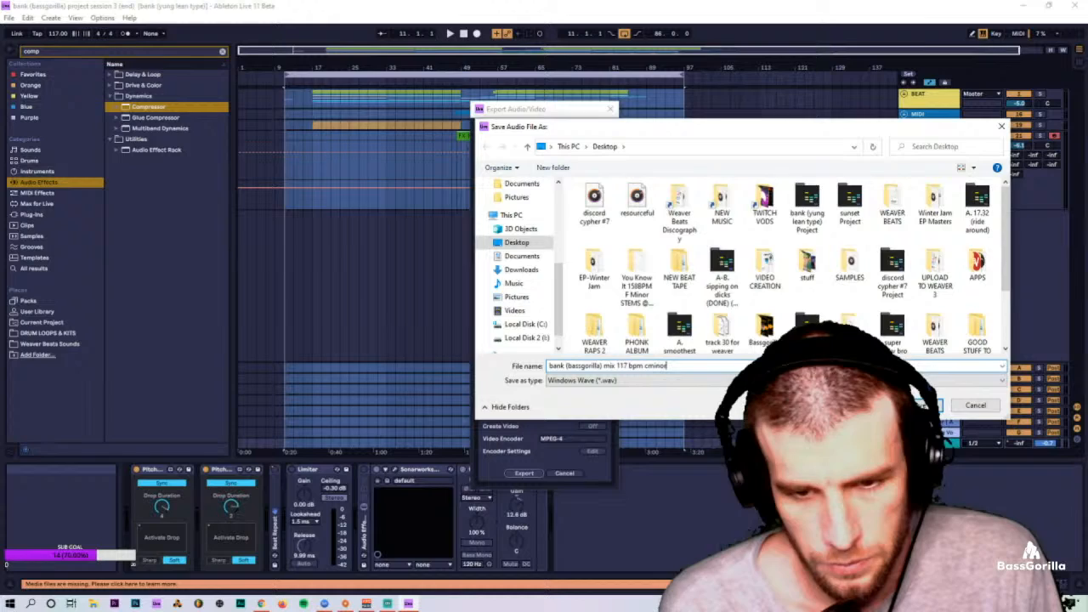
key(Return)
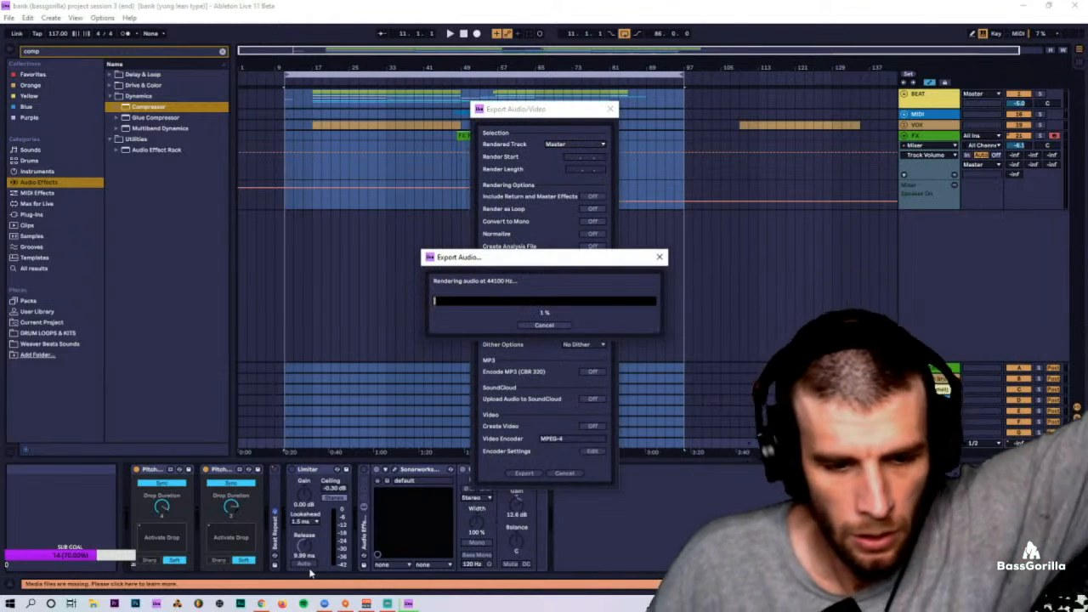
mouse_move(387, 604)
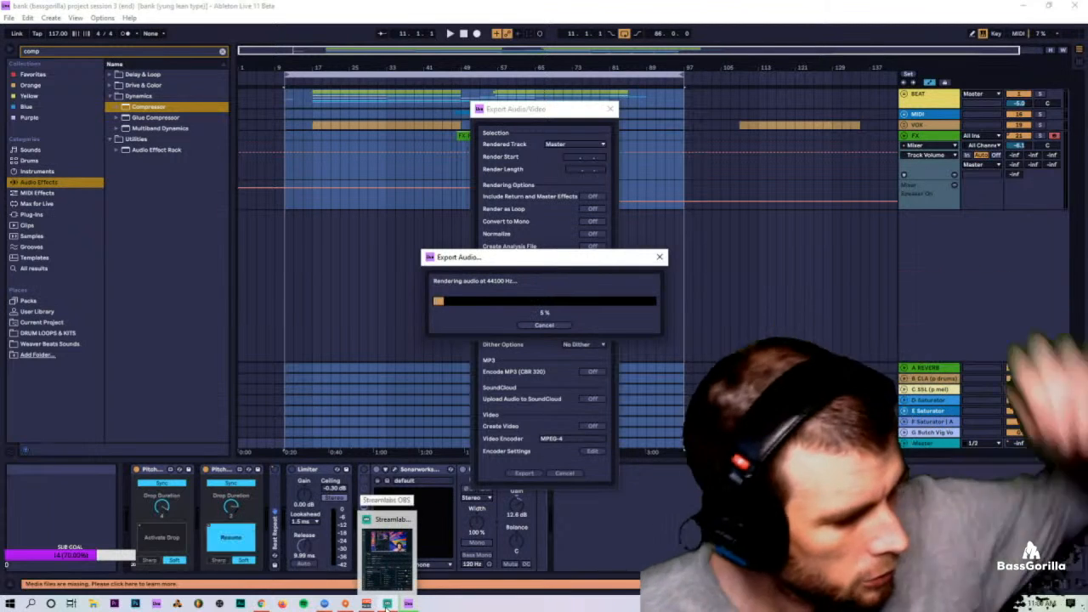